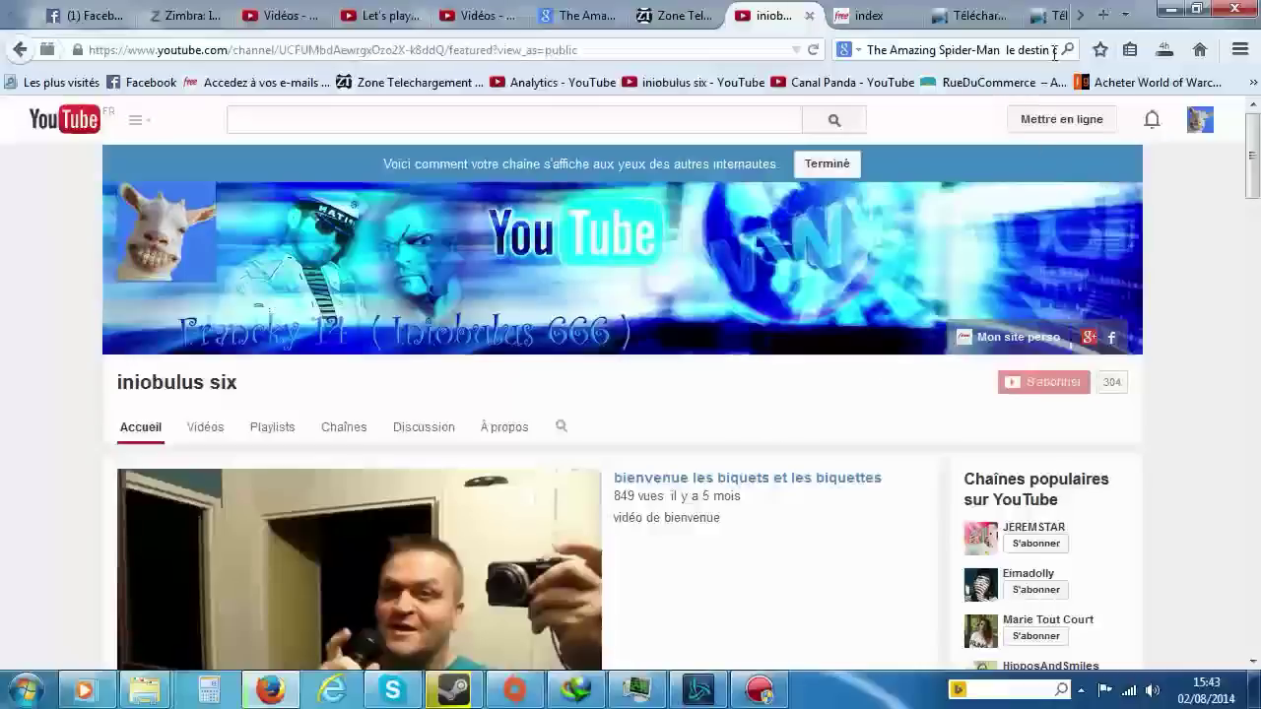
Step: View the personal website's home page, then open the About section of the YouTube channel
click(860, 17)
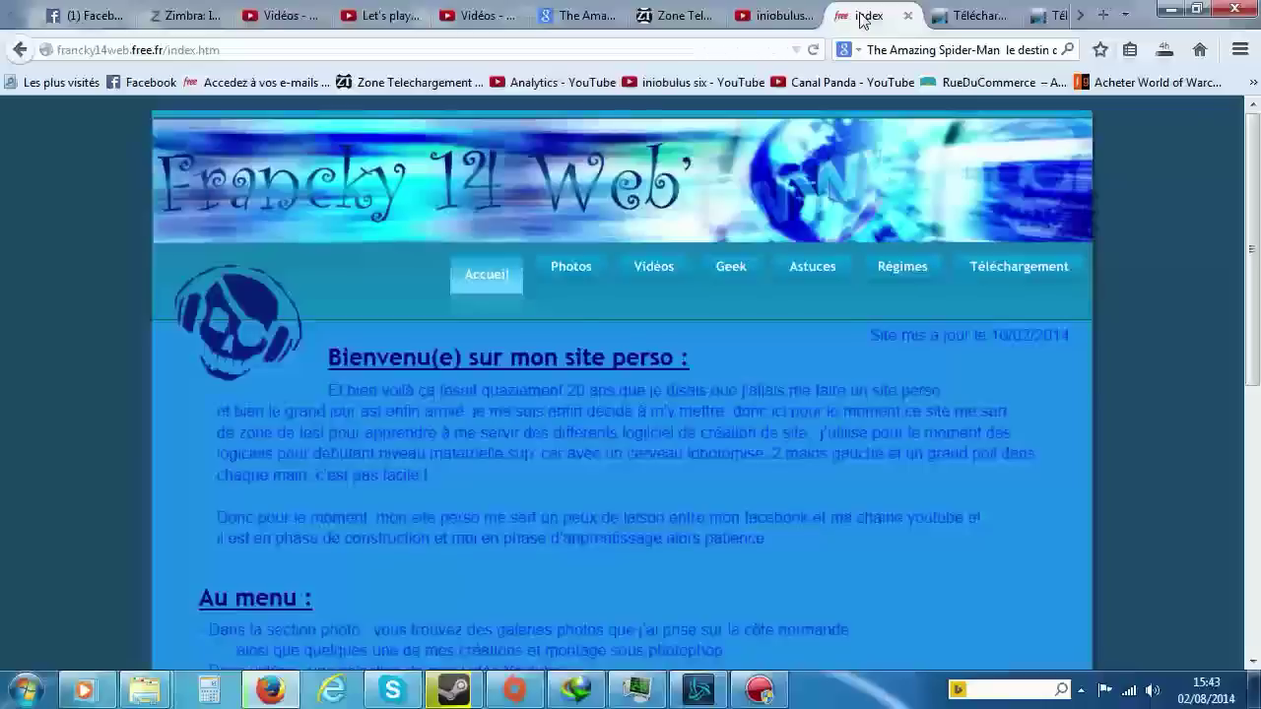
click(774, 17)
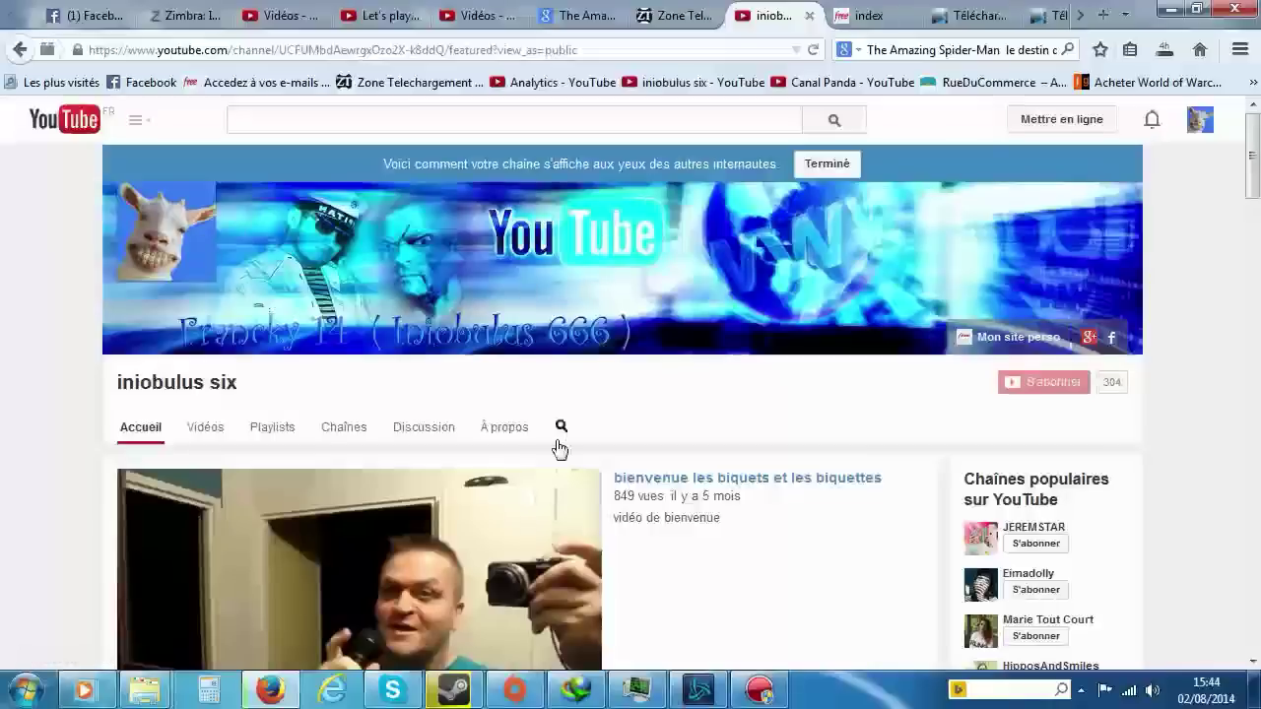
click(501, 436)
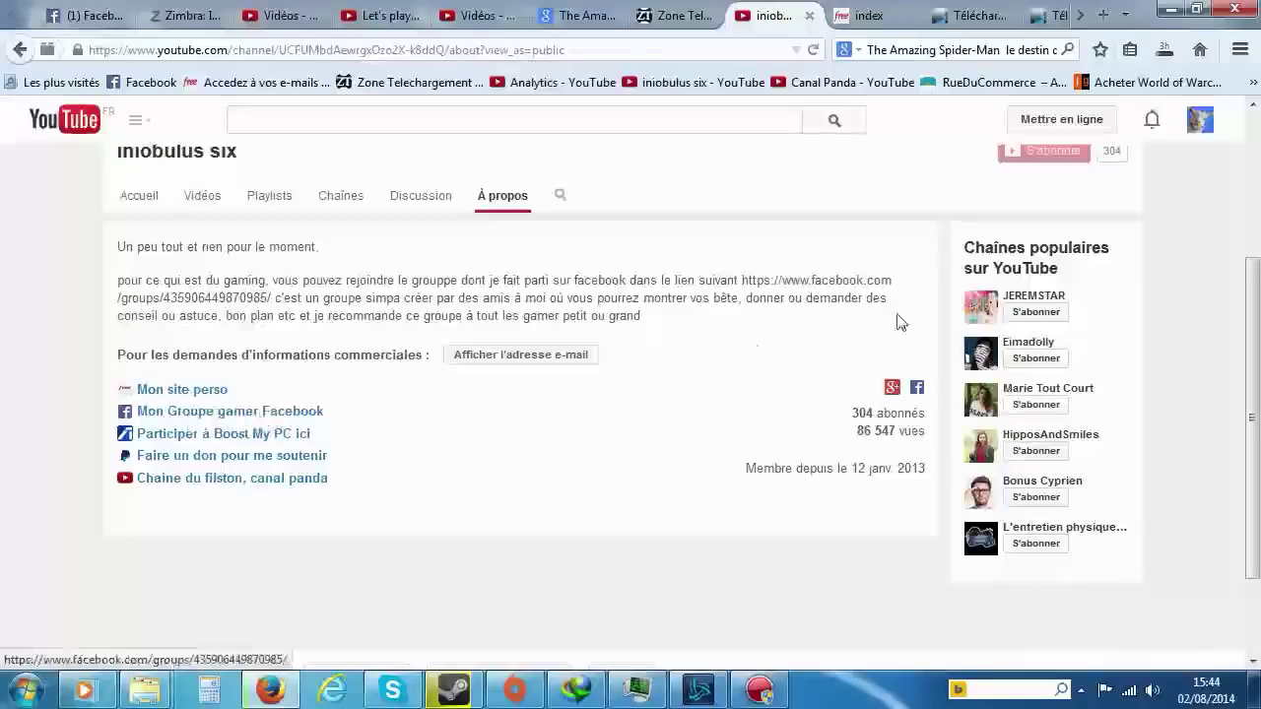
Step: Download the 'Régime et Calories v1.0' file from the personal website's download page and open it in Microsoft Excel
click(884, 22)
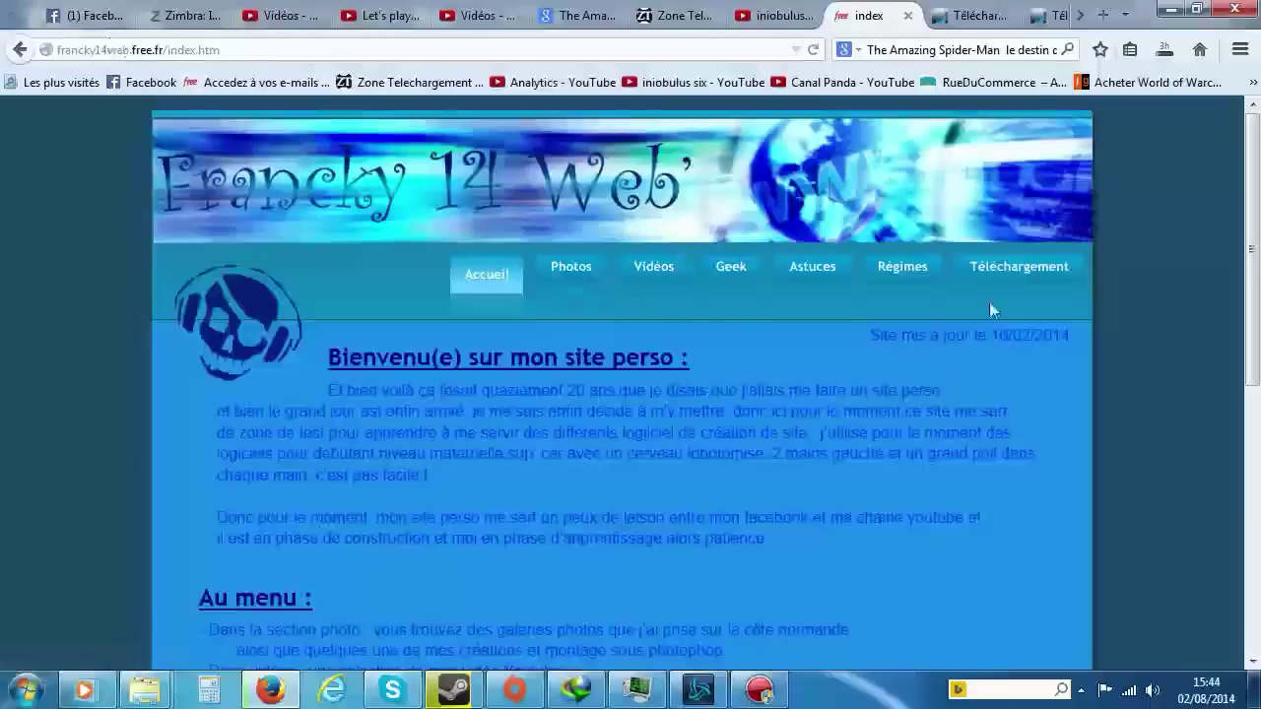
click(984, 270)
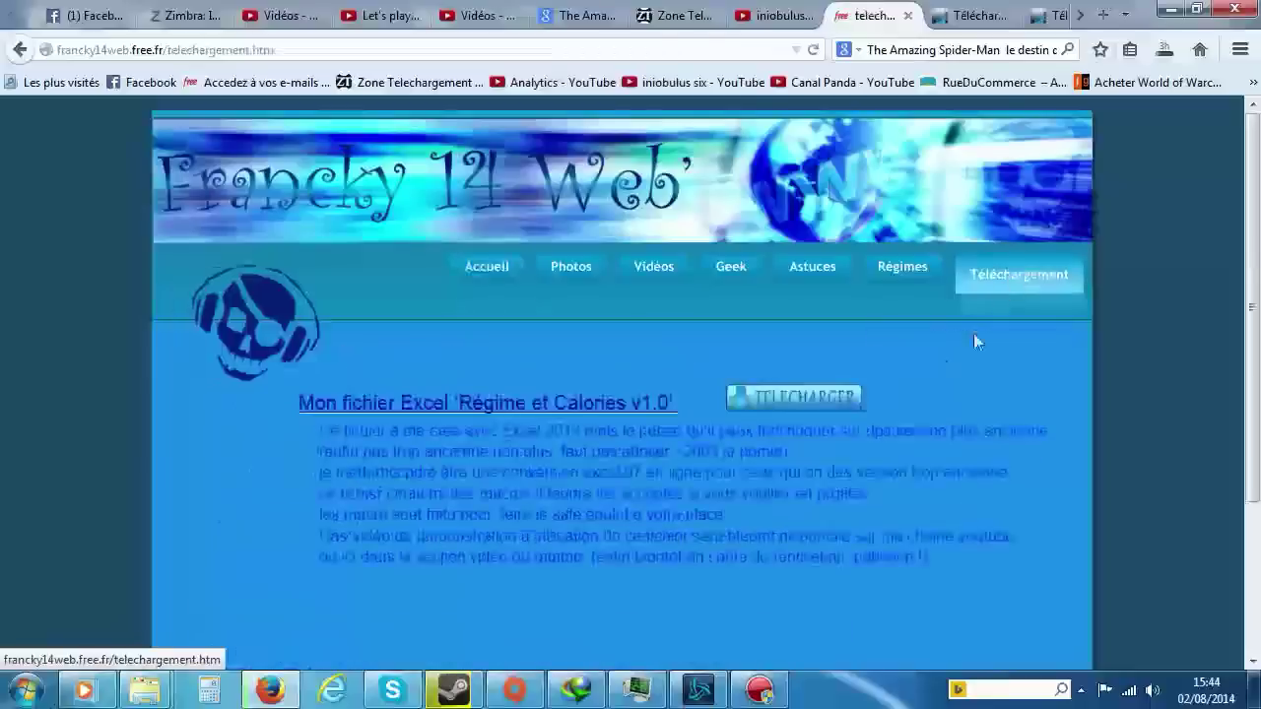
click(782, 400)
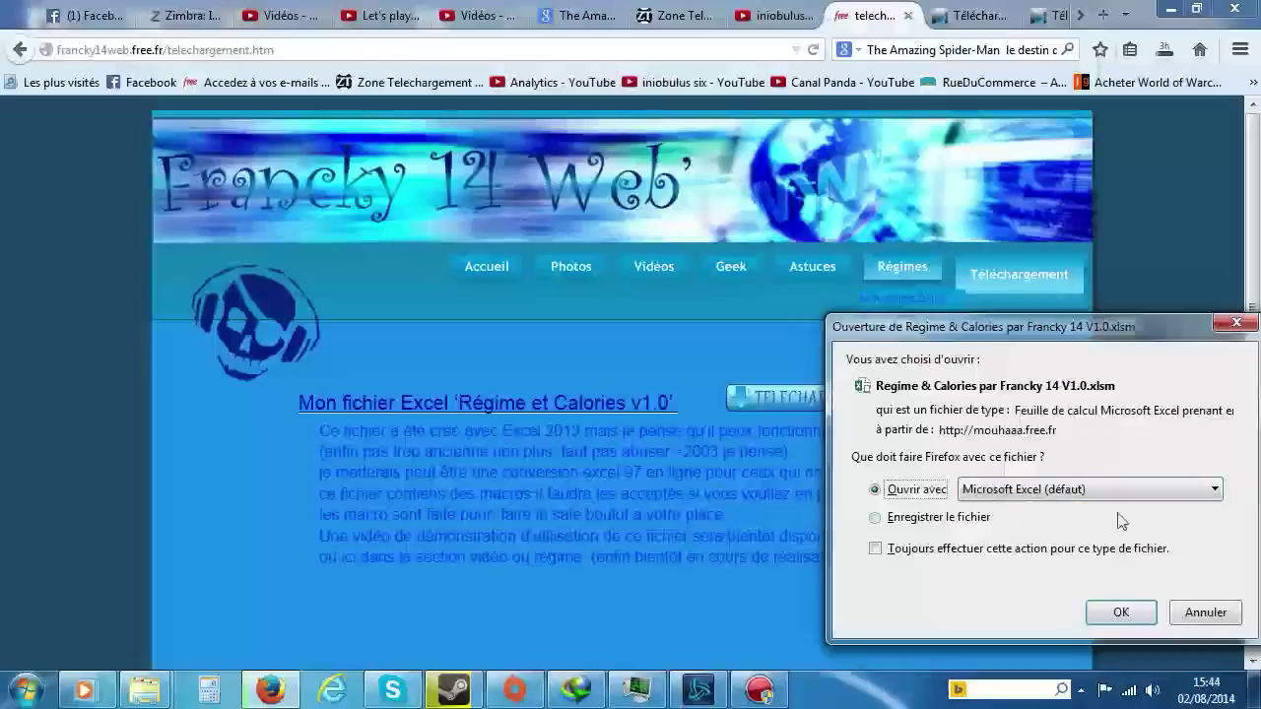
click(1122, 612)
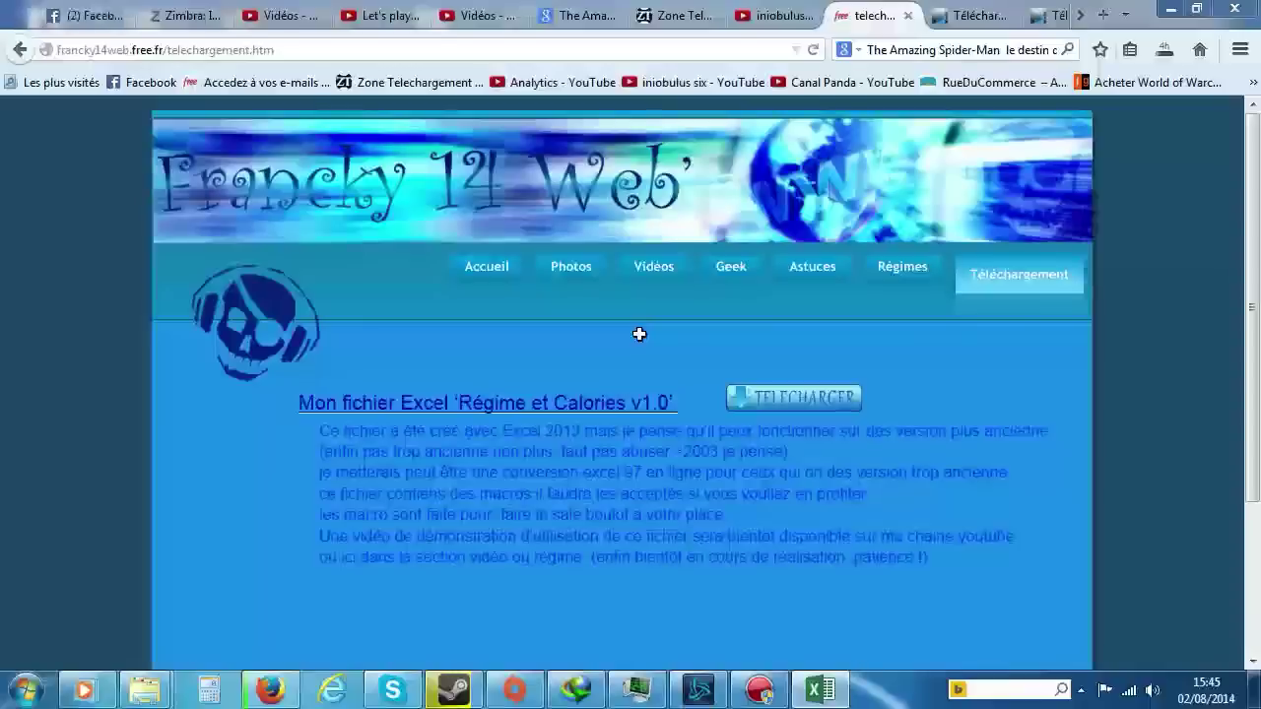
click(823, 694)
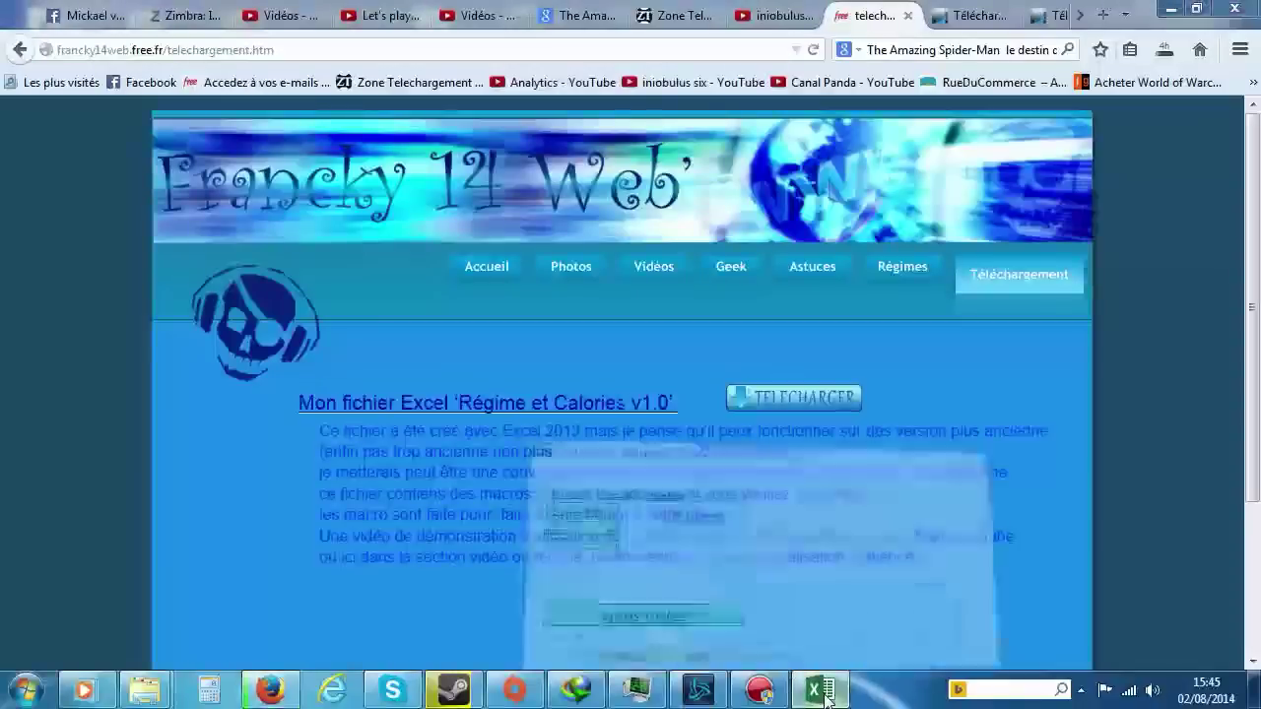
Step: Enable editing and macro content for the downloaded workbook
scroll(511, 386, up, 1)
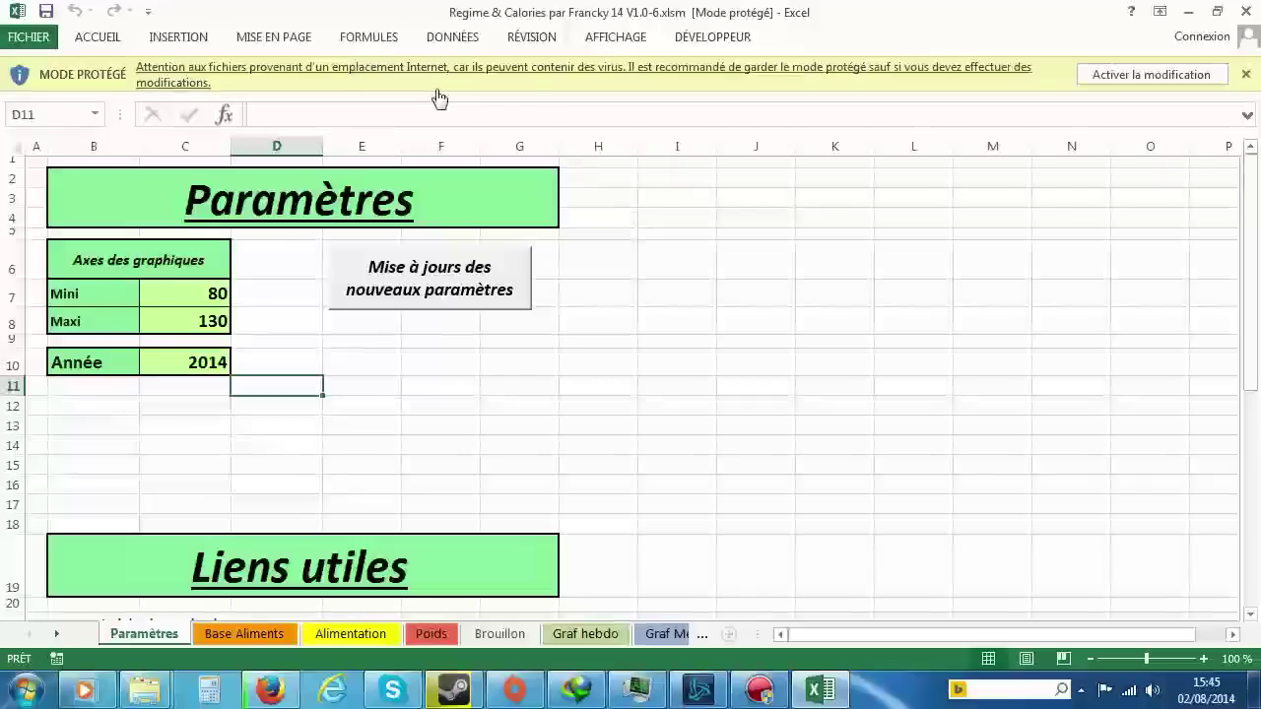
click(1169, 78)
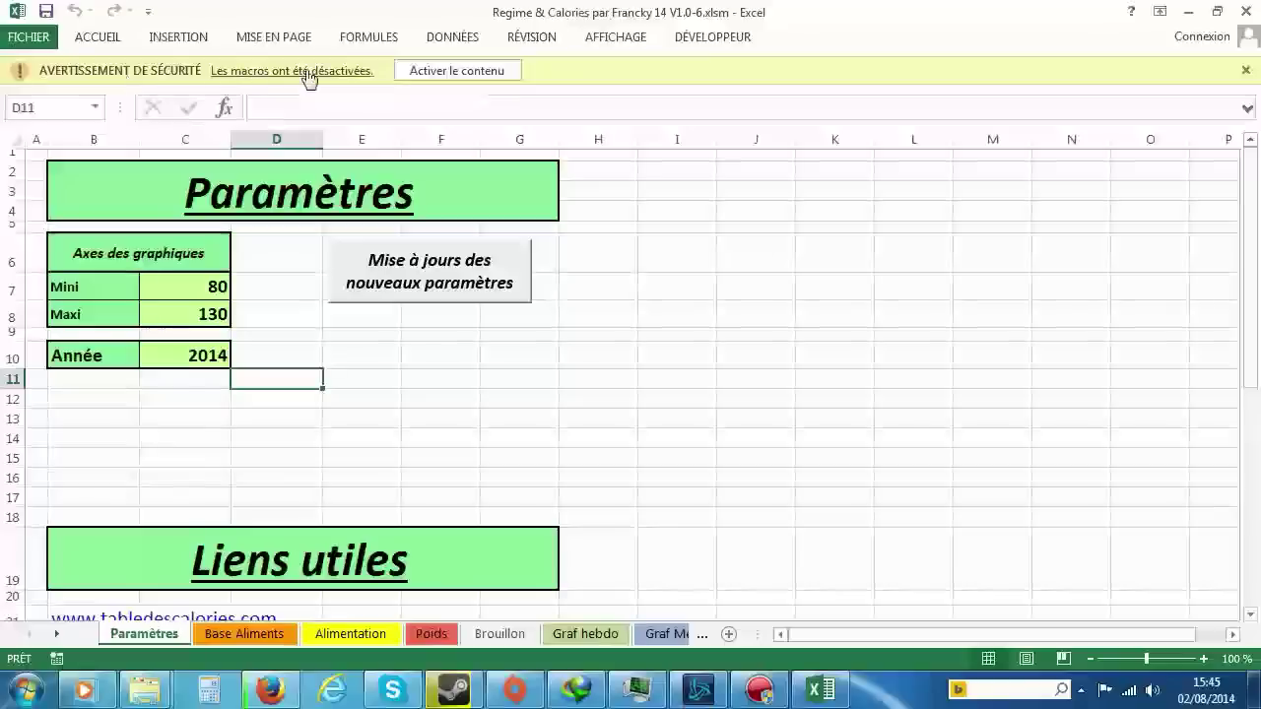
click(470, 73)
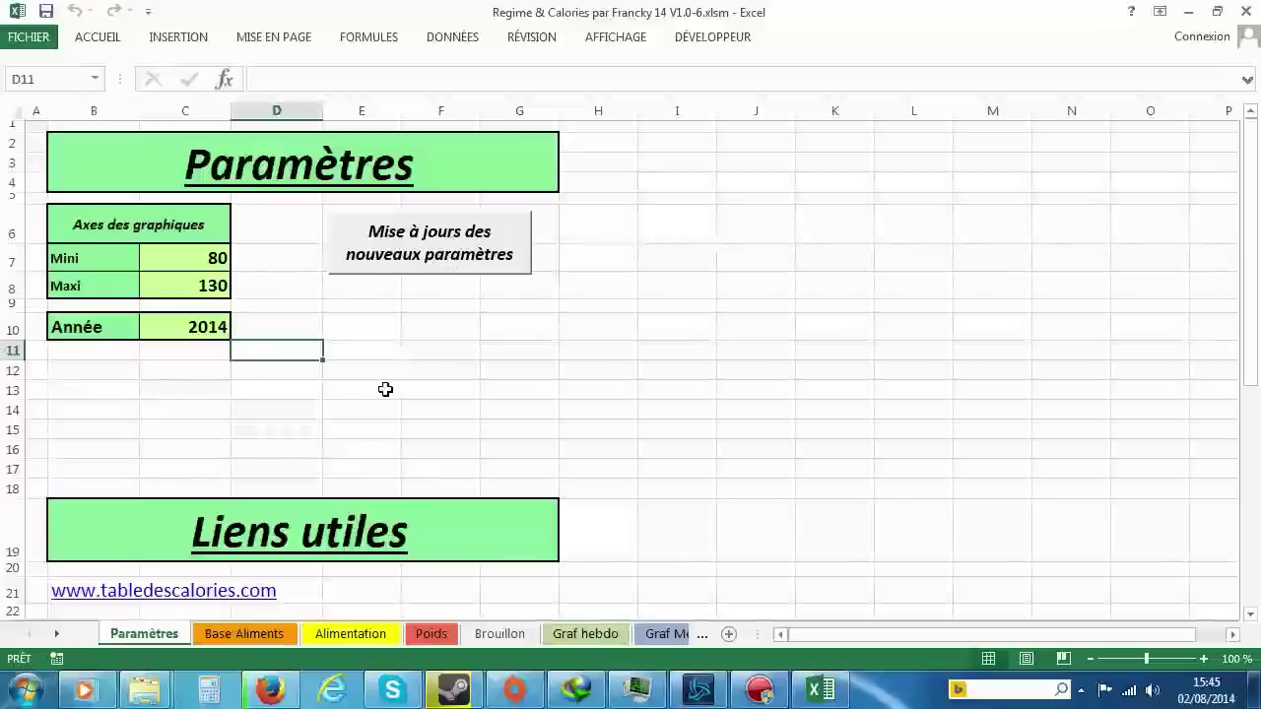
Step: Unprotect the Paramètres sheet and open the code of the Maj_parametres macro assigned to the 'Mise à jours des nouveaux paramètres' button
right_click(155, 626)
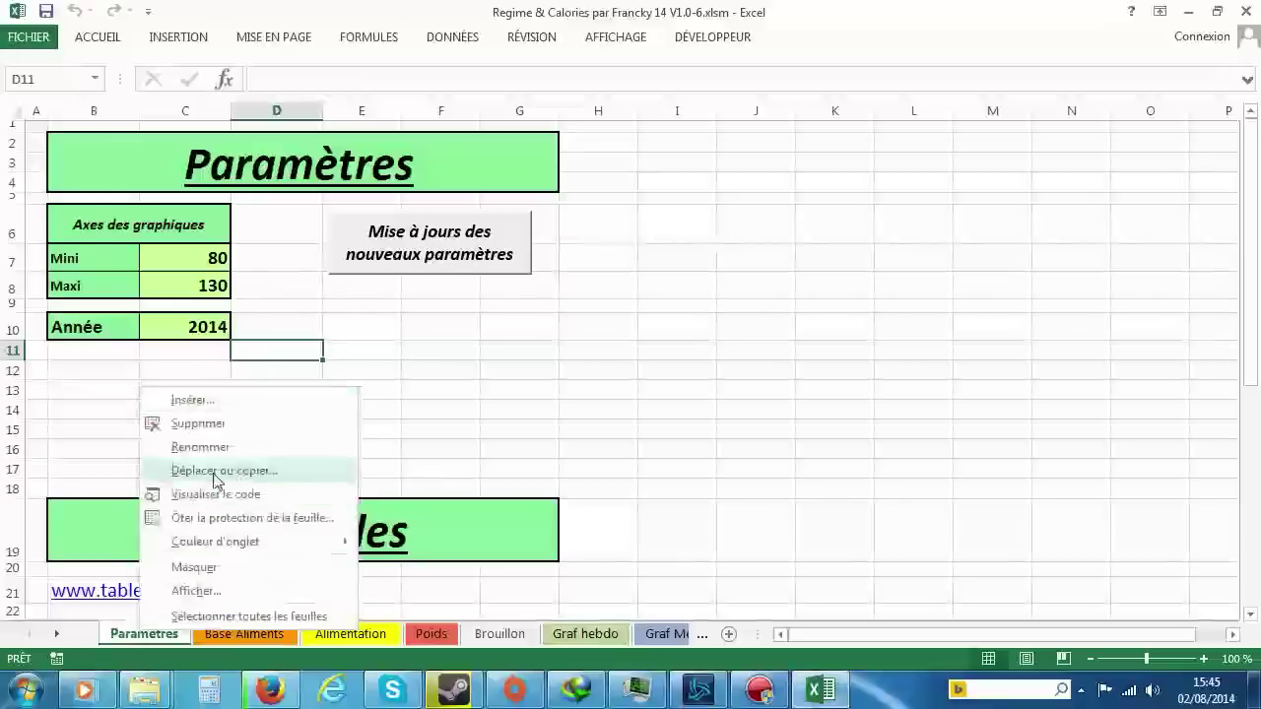
click(219, 527)
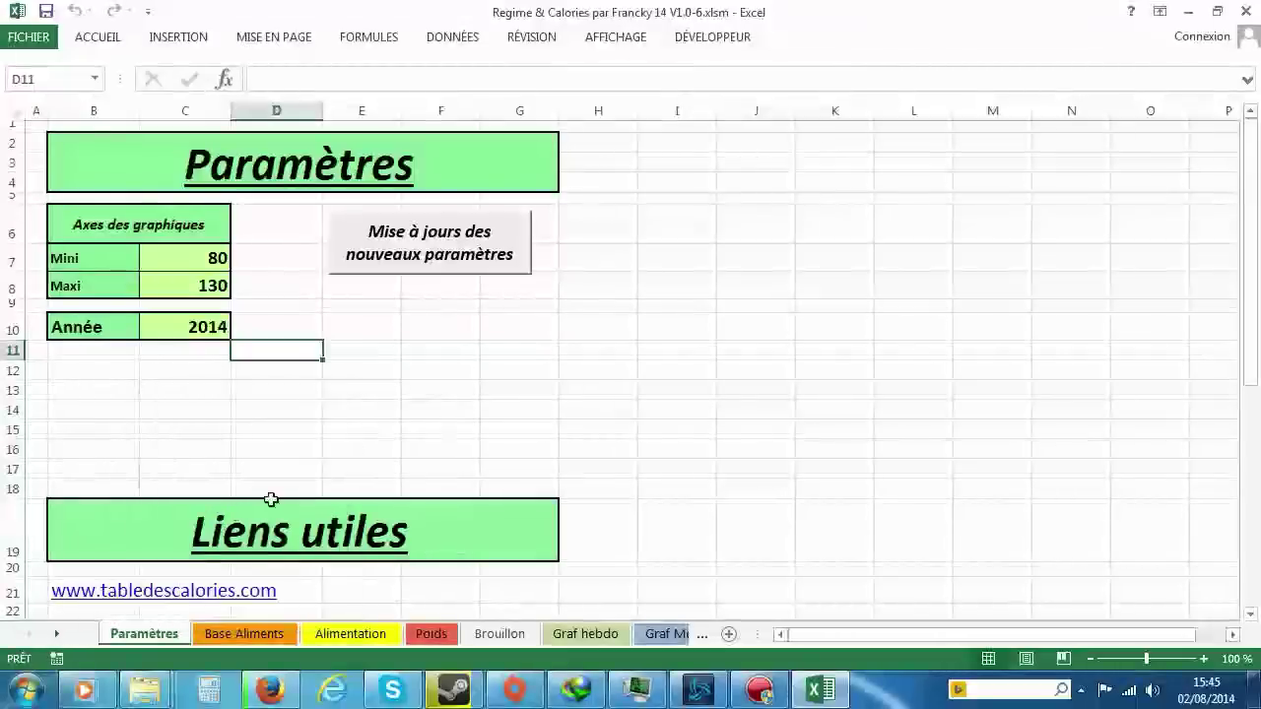
right_click(430, 254)
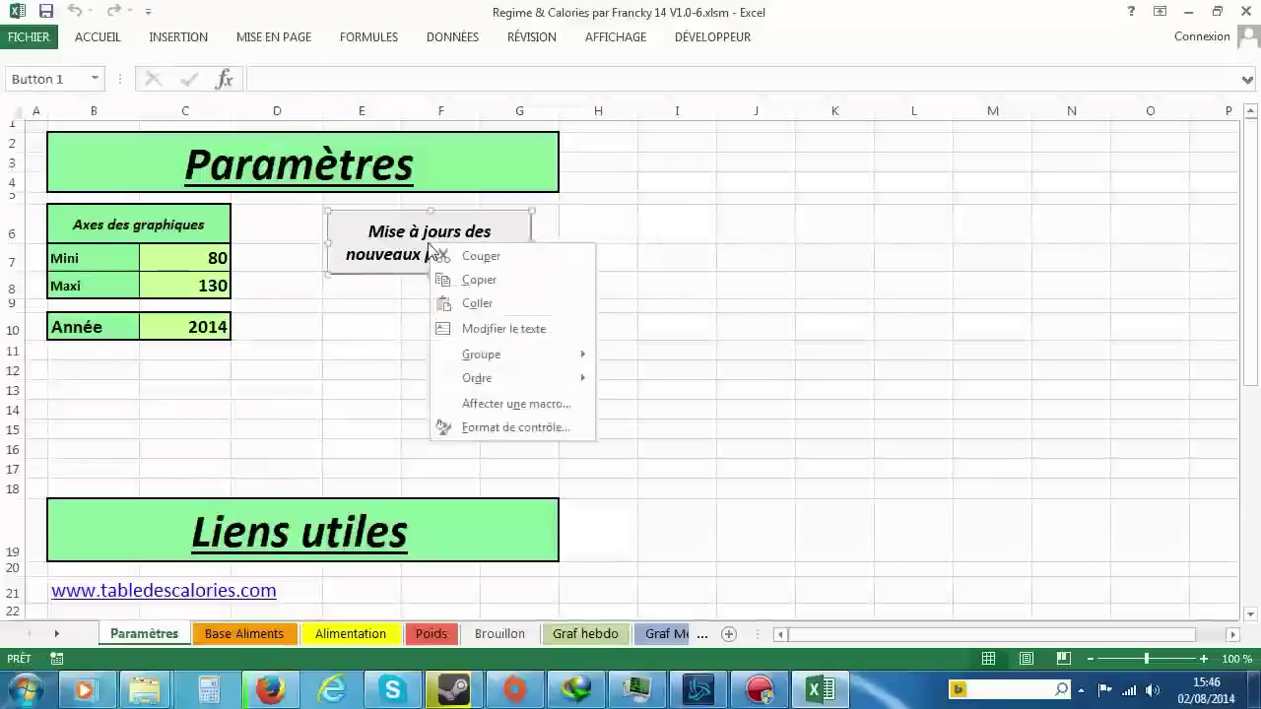
click(537, 405)
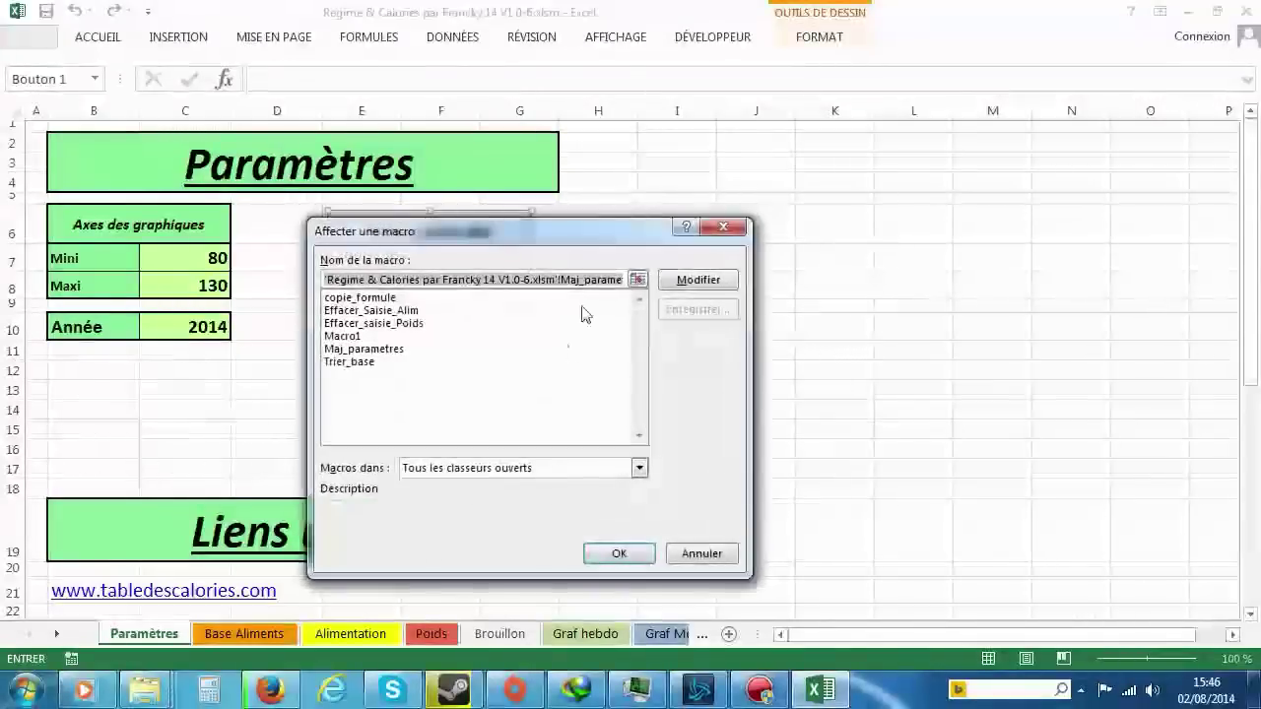
click(694, 283)
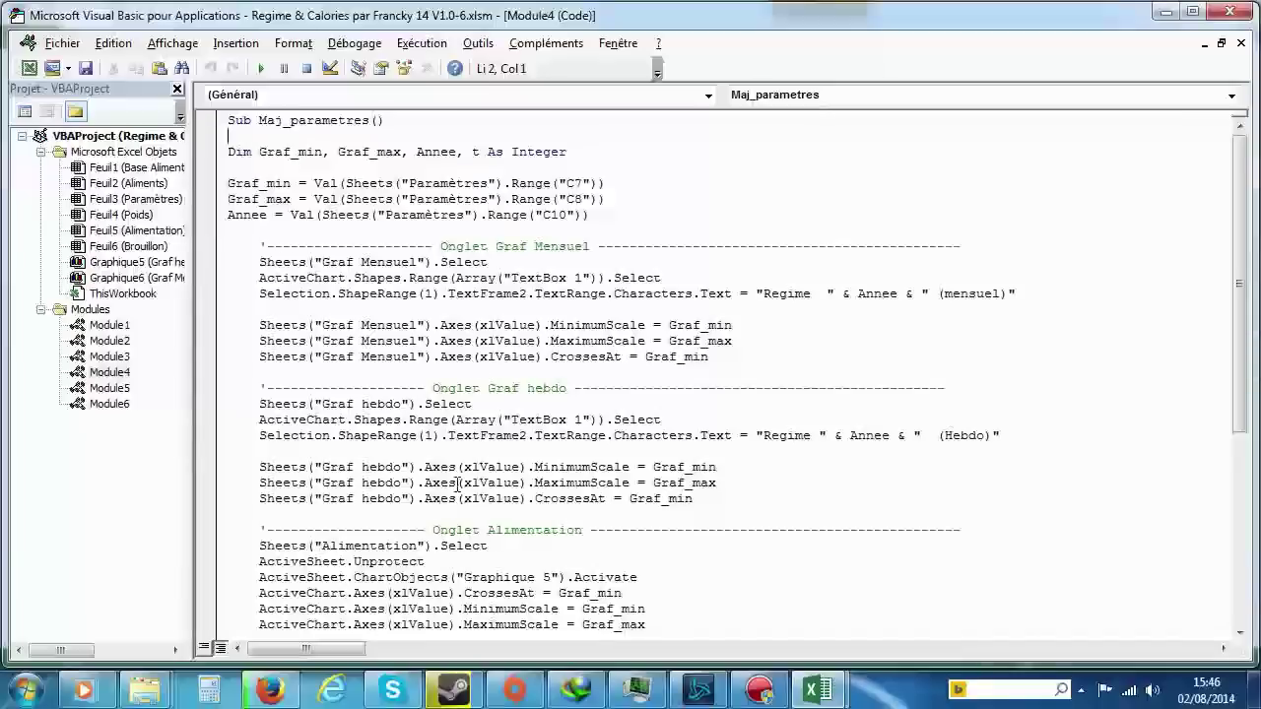
Step: Read through the Maj_parametres macro code down to the Onglet Poids section, then close the code editor
scroll(456, 489, down, 1)
scroll(565, 548, down, 2)
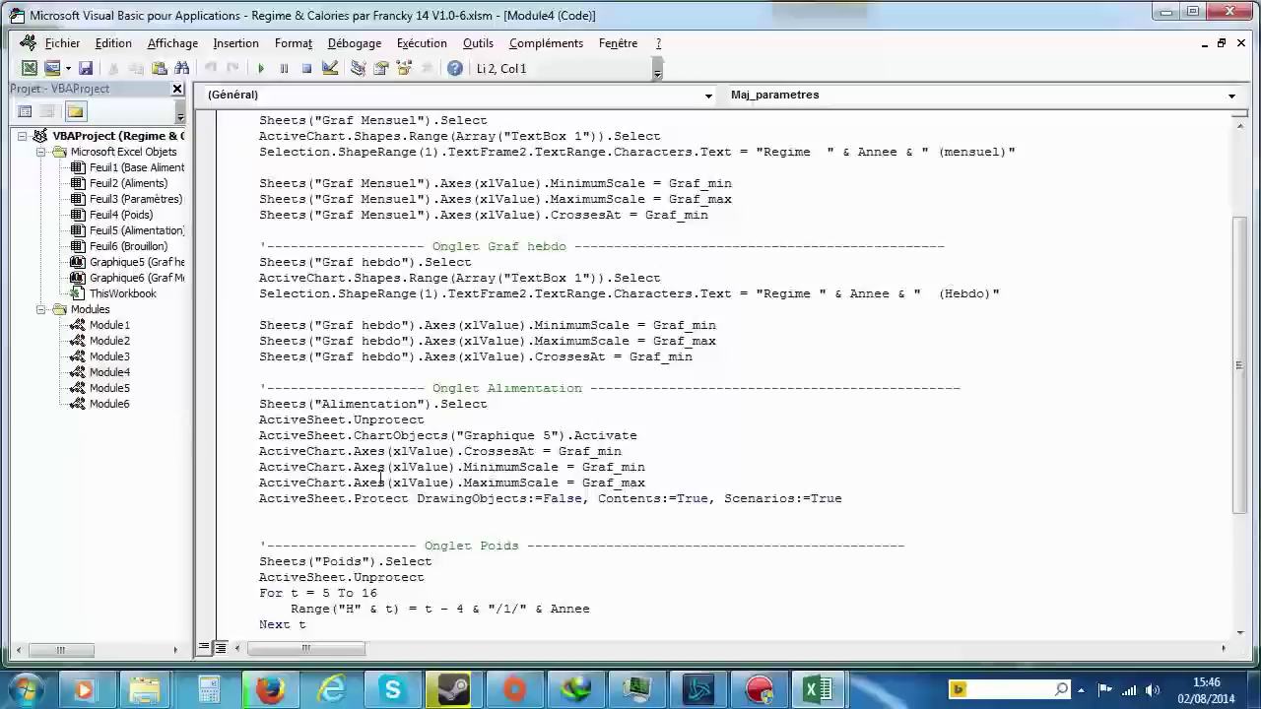
scroll(380, 478, down, 2)
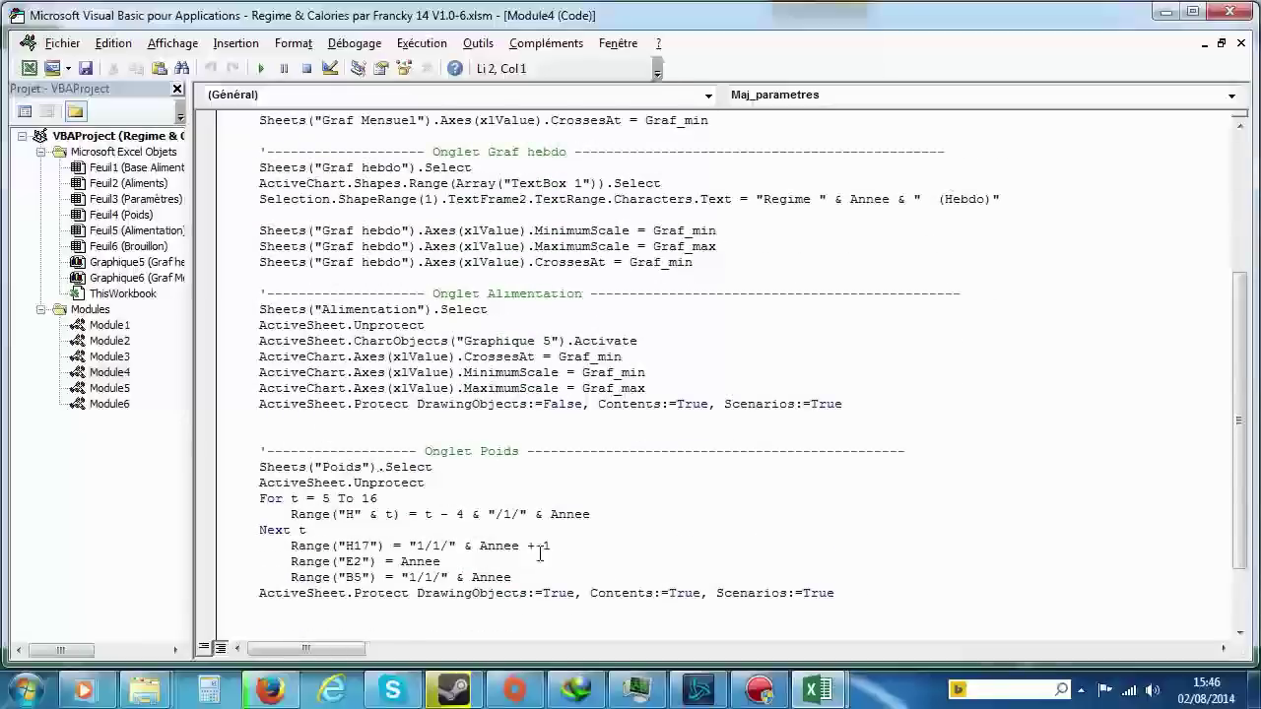
scroll(540, 553, down, 2)
scroll(540, 554, up, 7)
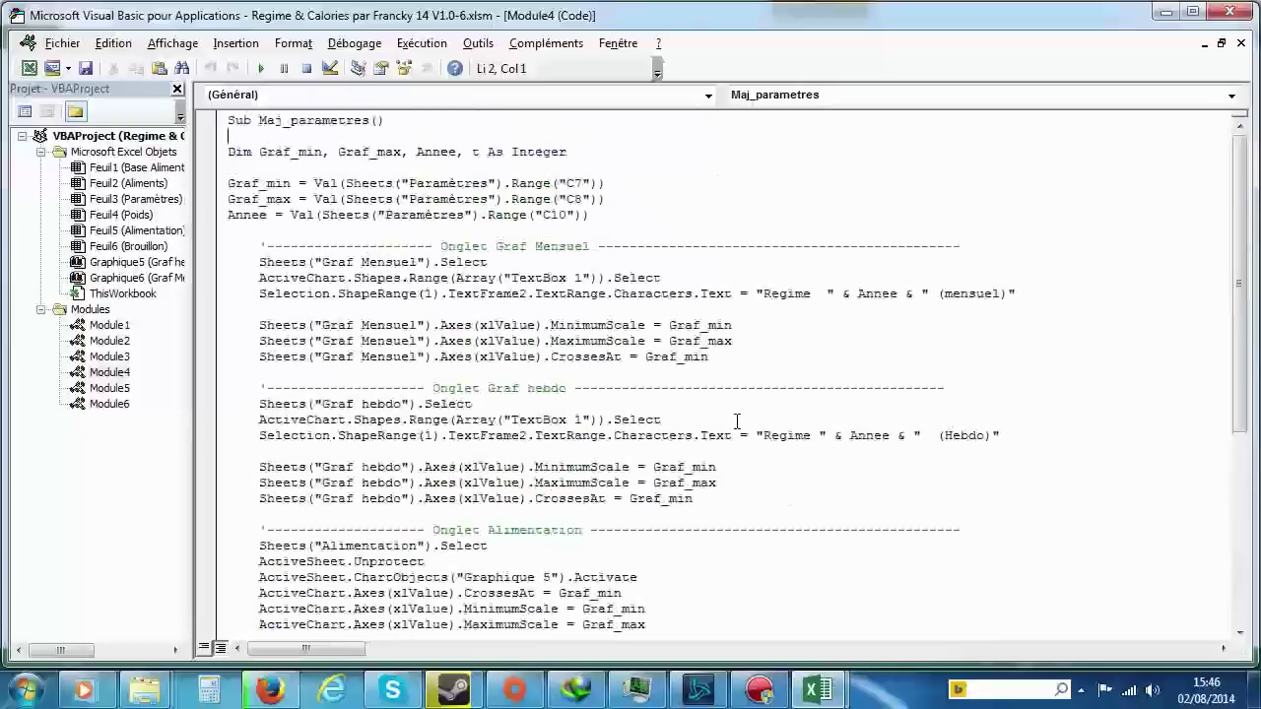
click(1226, 15)
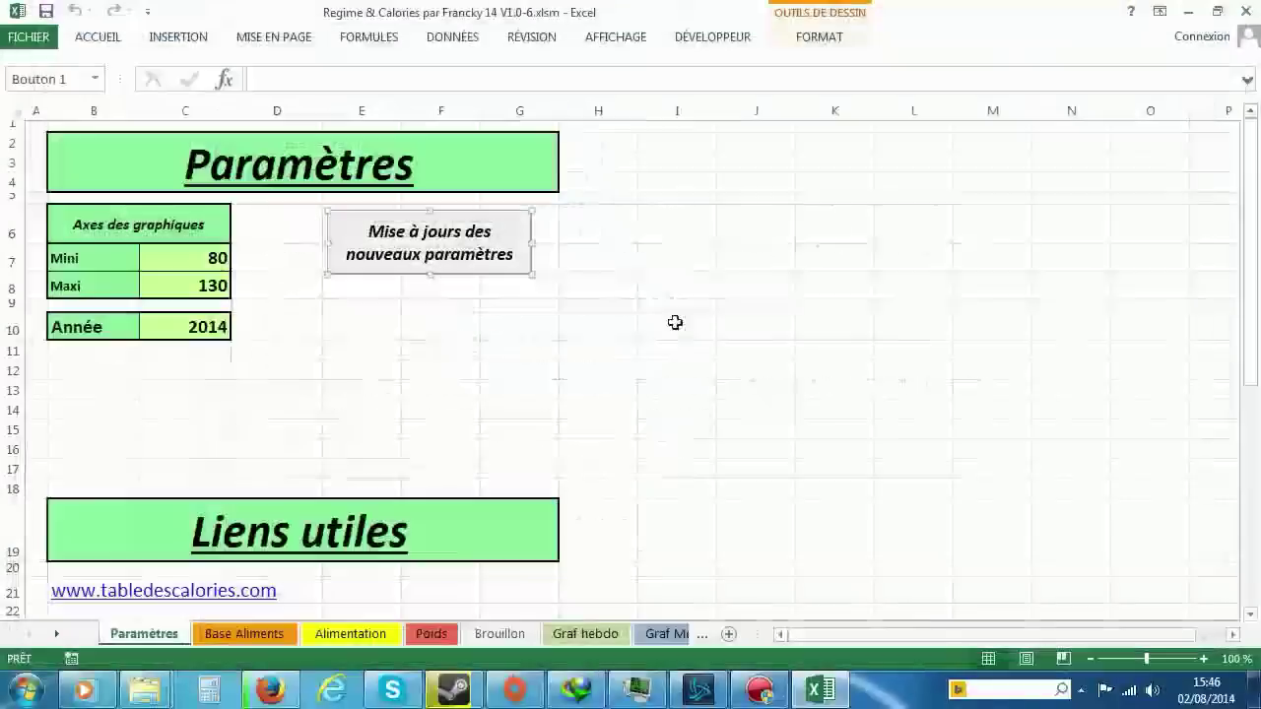
Step: Protect the Paramètres sheet without a password, allowing only the selection of locked and unlocked cells
click(423, 369)
right_click(148, 634)
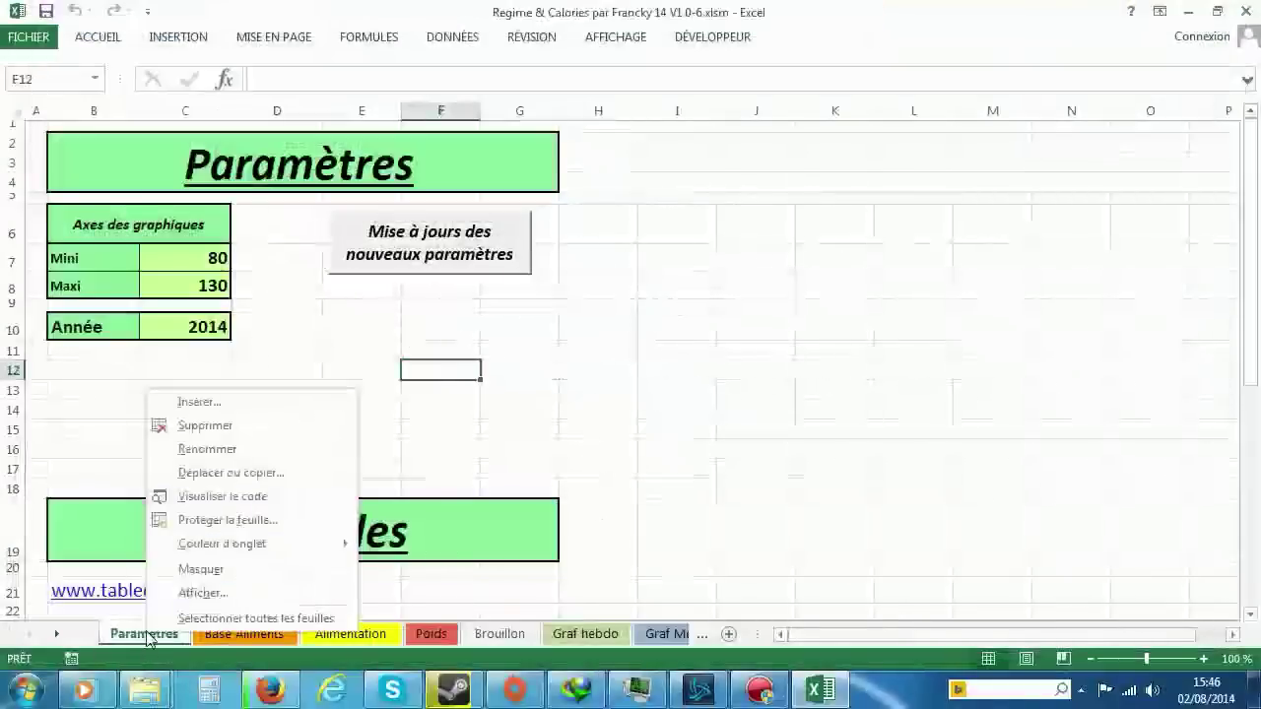
click(232, 521)
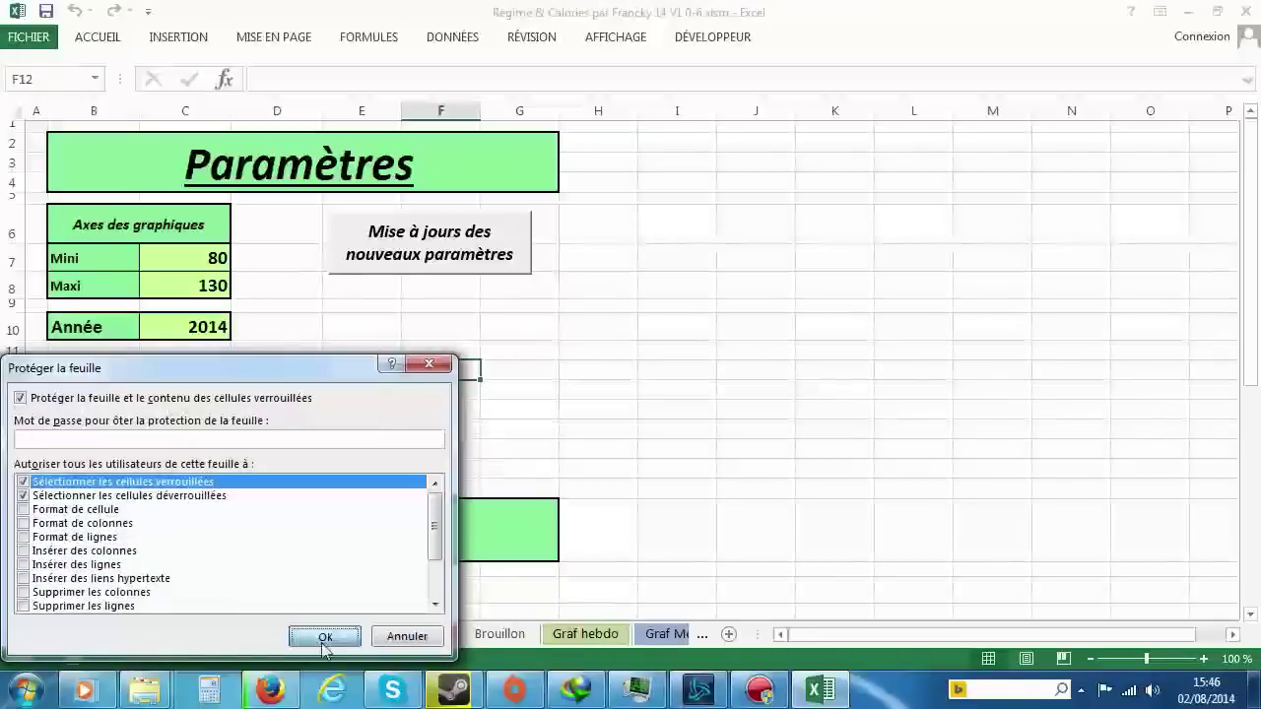
click(324, 638)
click(379, 373)
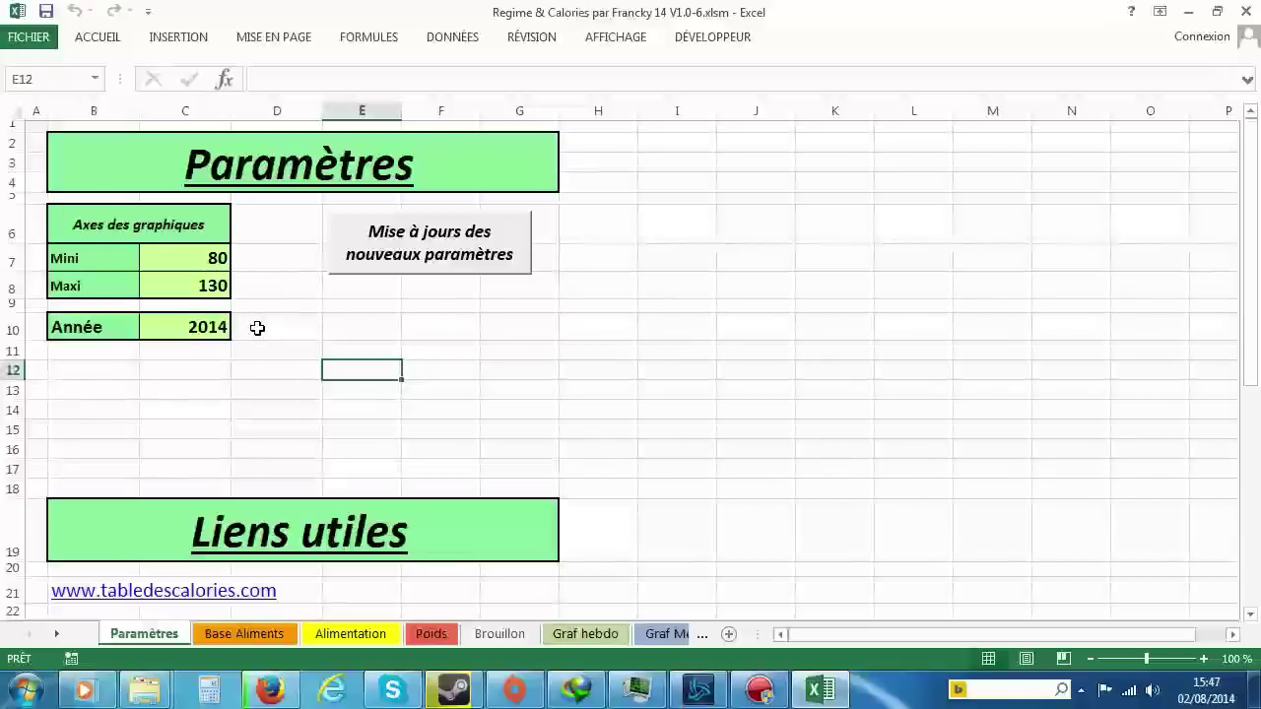
Step: Check the editable Mini, Maxi and Année value cells one after another
click(200, 260)
click(200, 286)
click(200, 331)
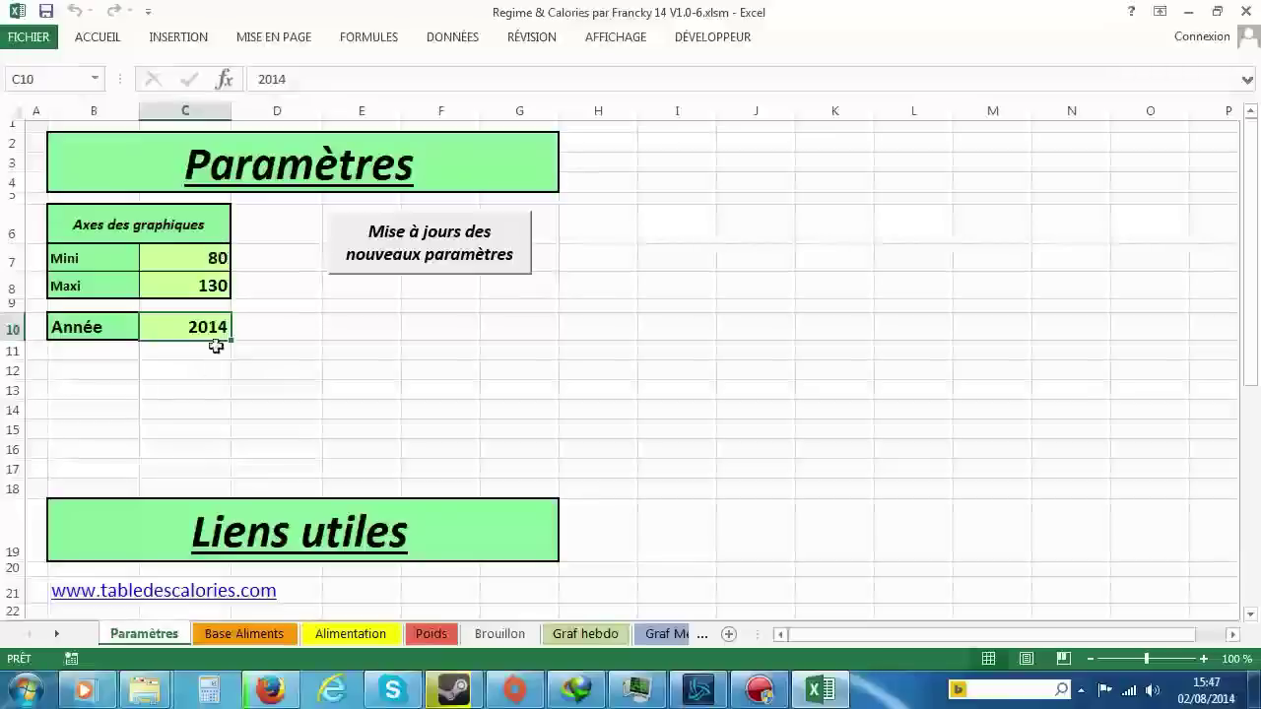
Step: Change the Mini chart axis value in C7 to 90, then set it back to 80
click(209, 258)
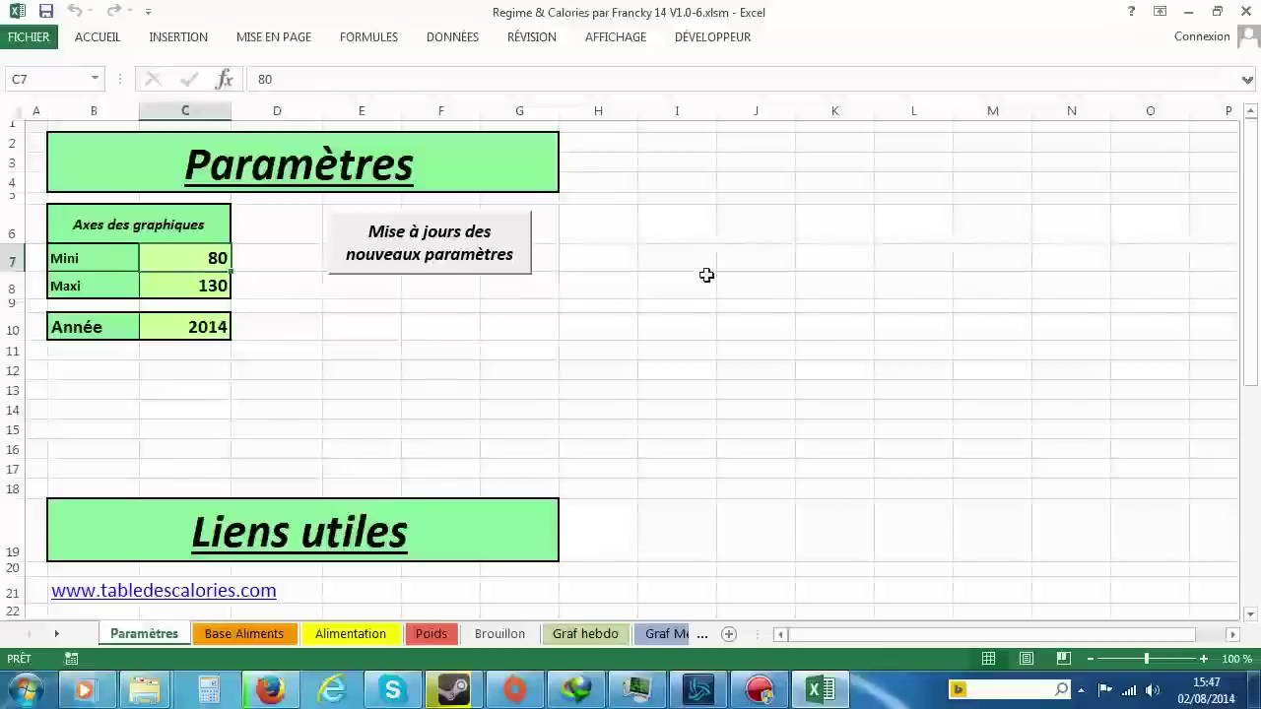
text(90)
key(Return)
key(Up)
text(80)
key(Return)
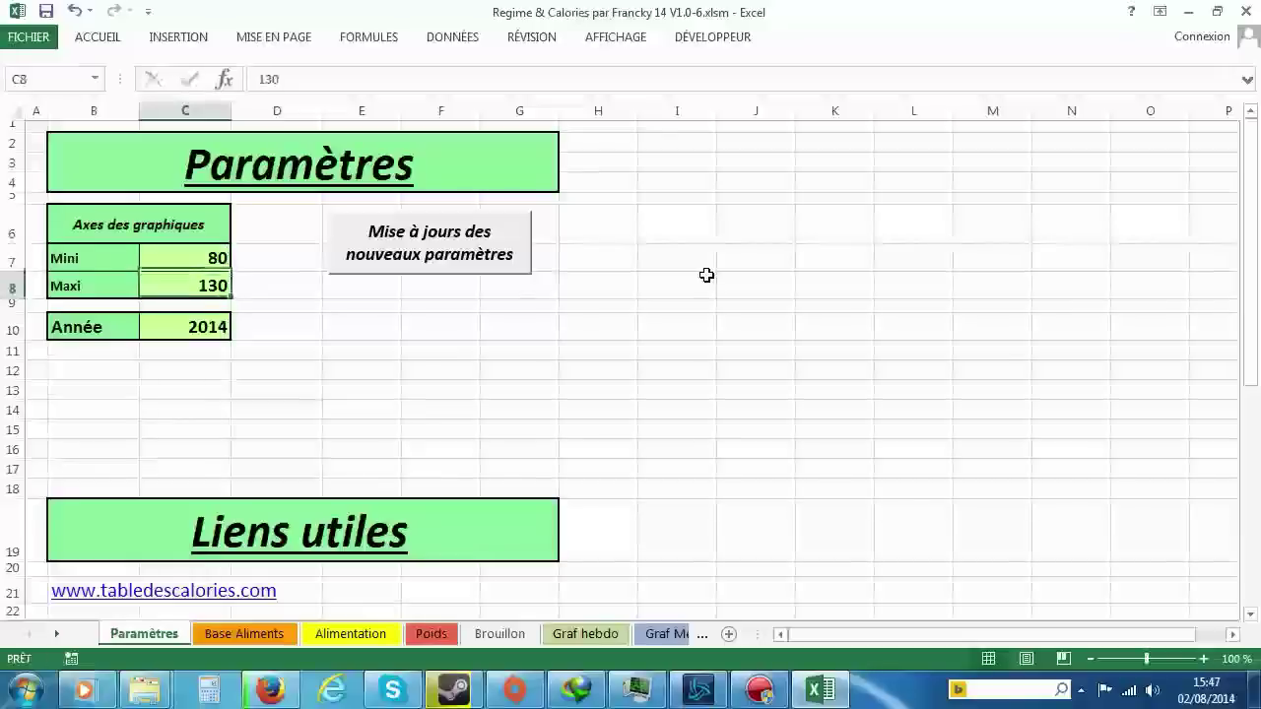
Step: Try to edit the locked cell D7, then view the Paramètres sheet's option for removing protection
click(283, 259)
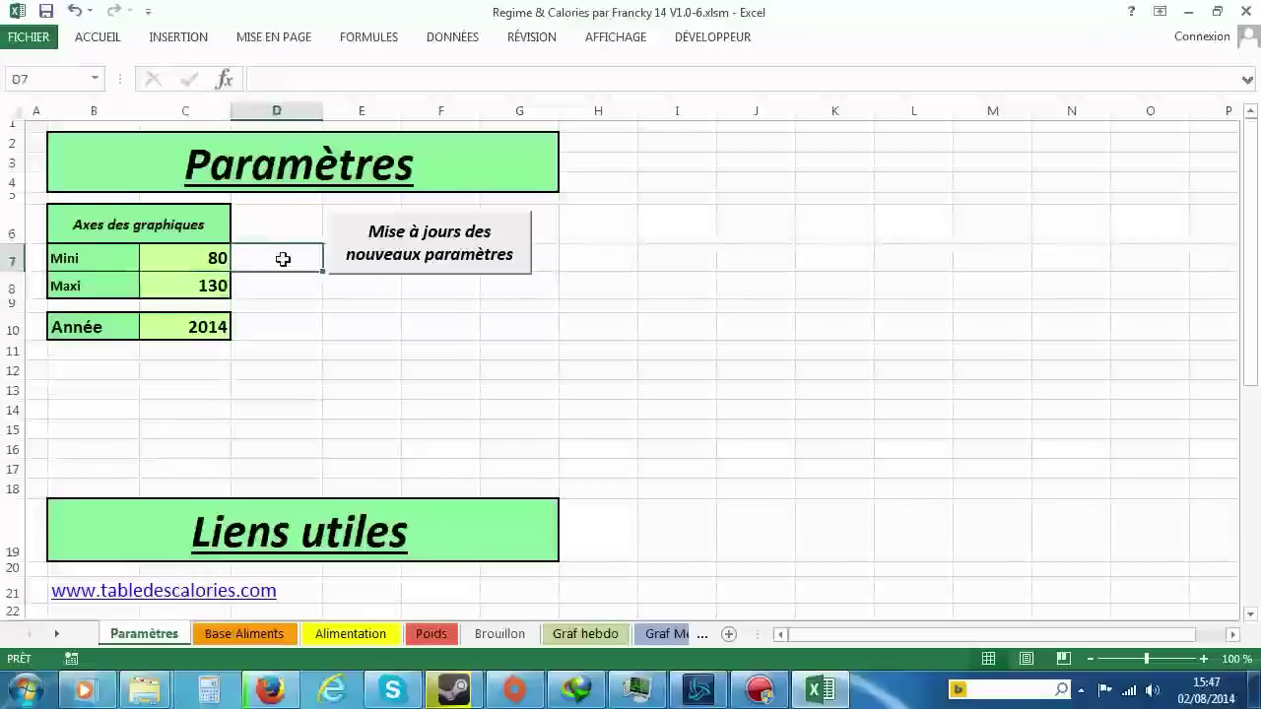
double_click(283, 260)
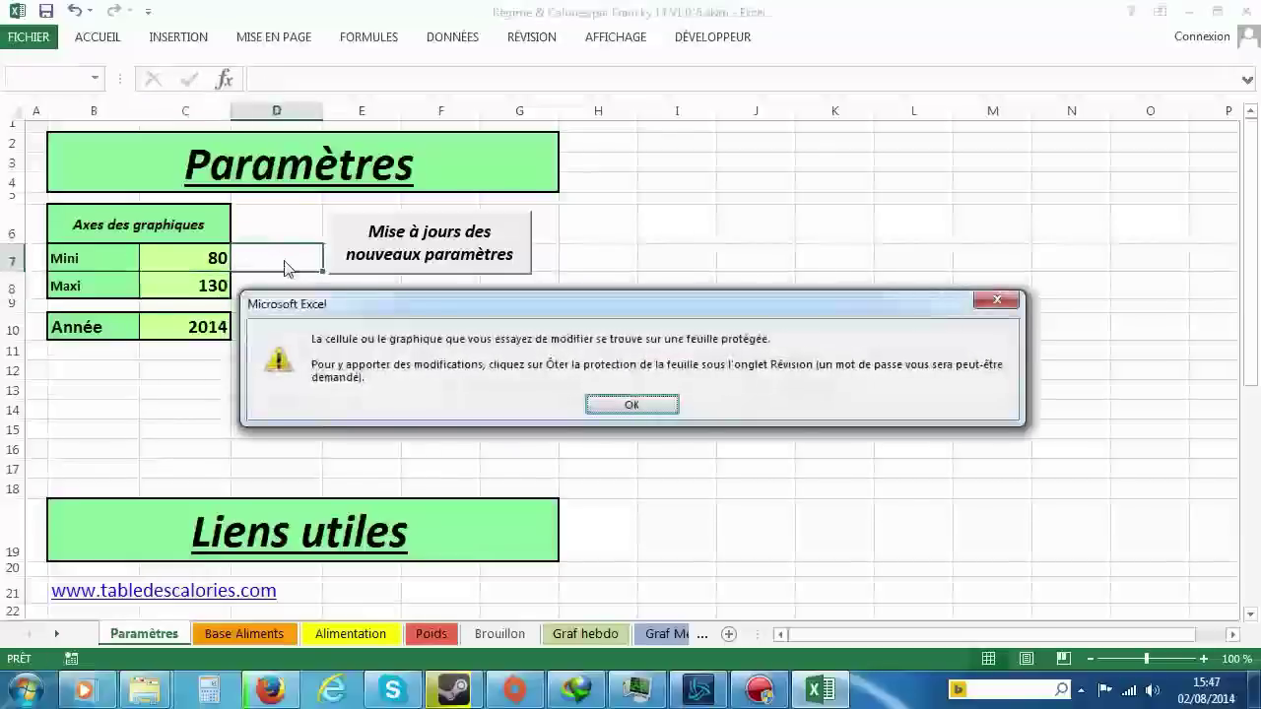
click(650, 402)
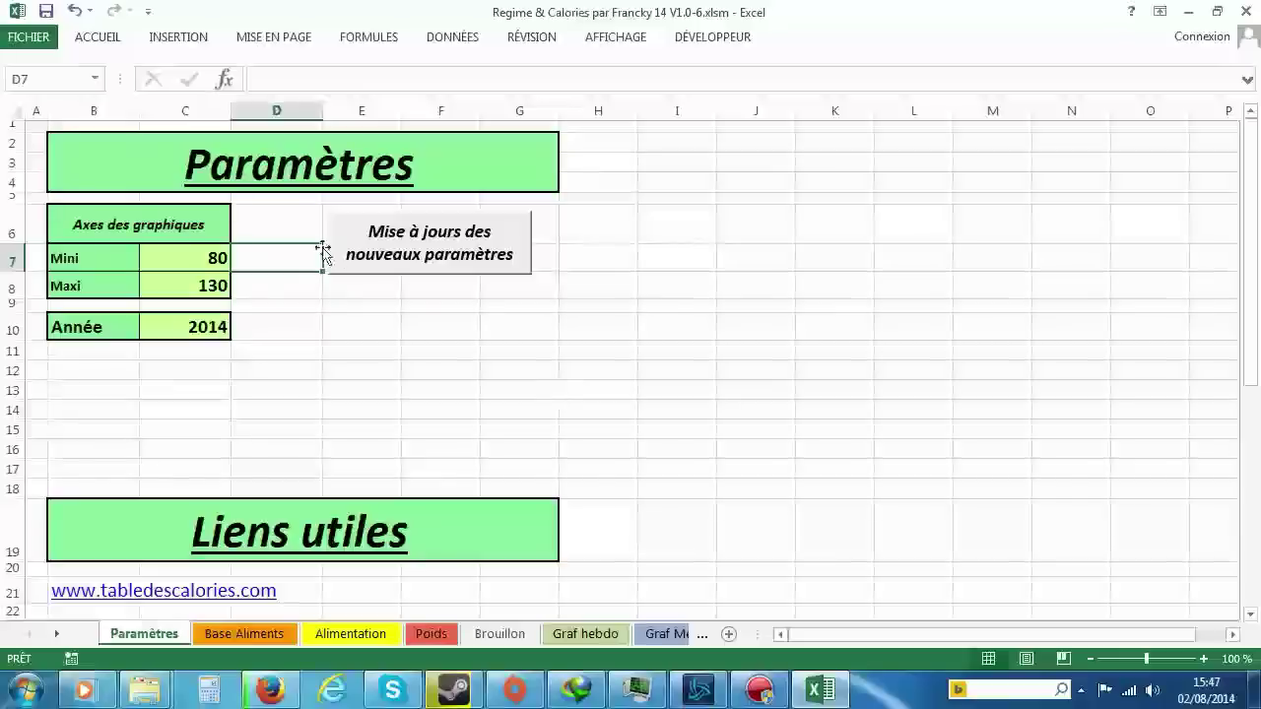
right_click(165, 641)
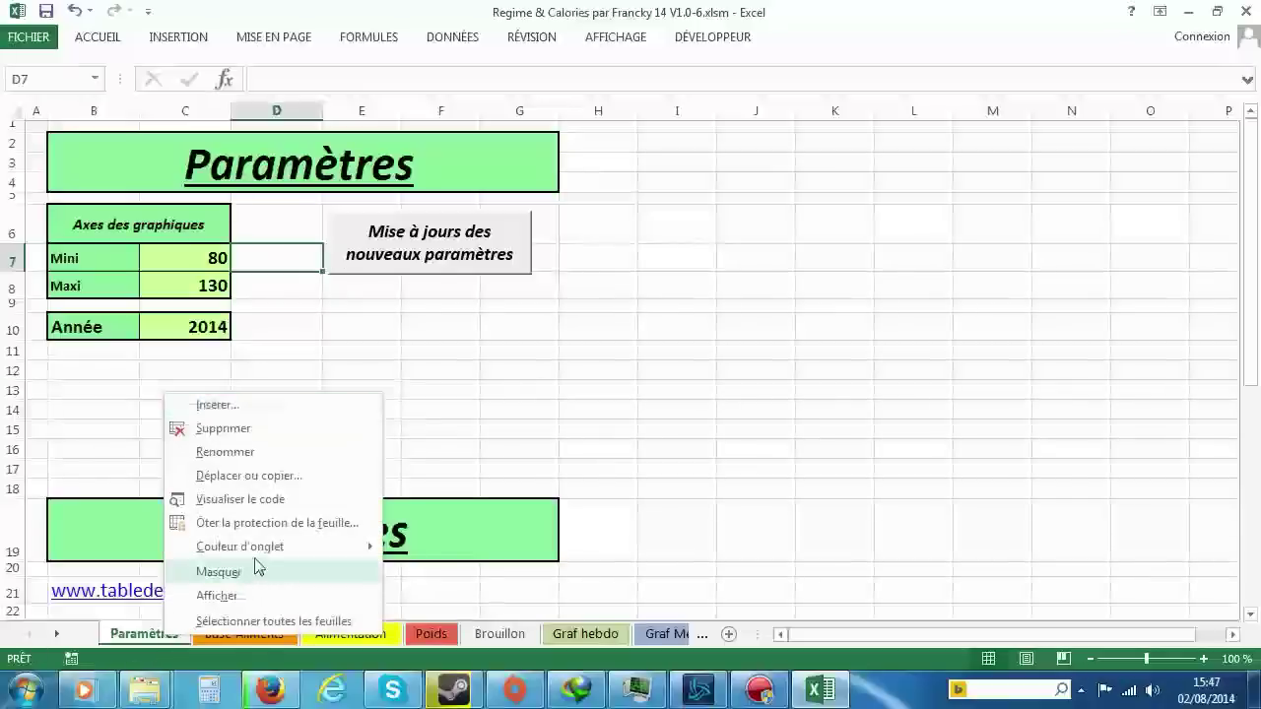
click(494, 358)
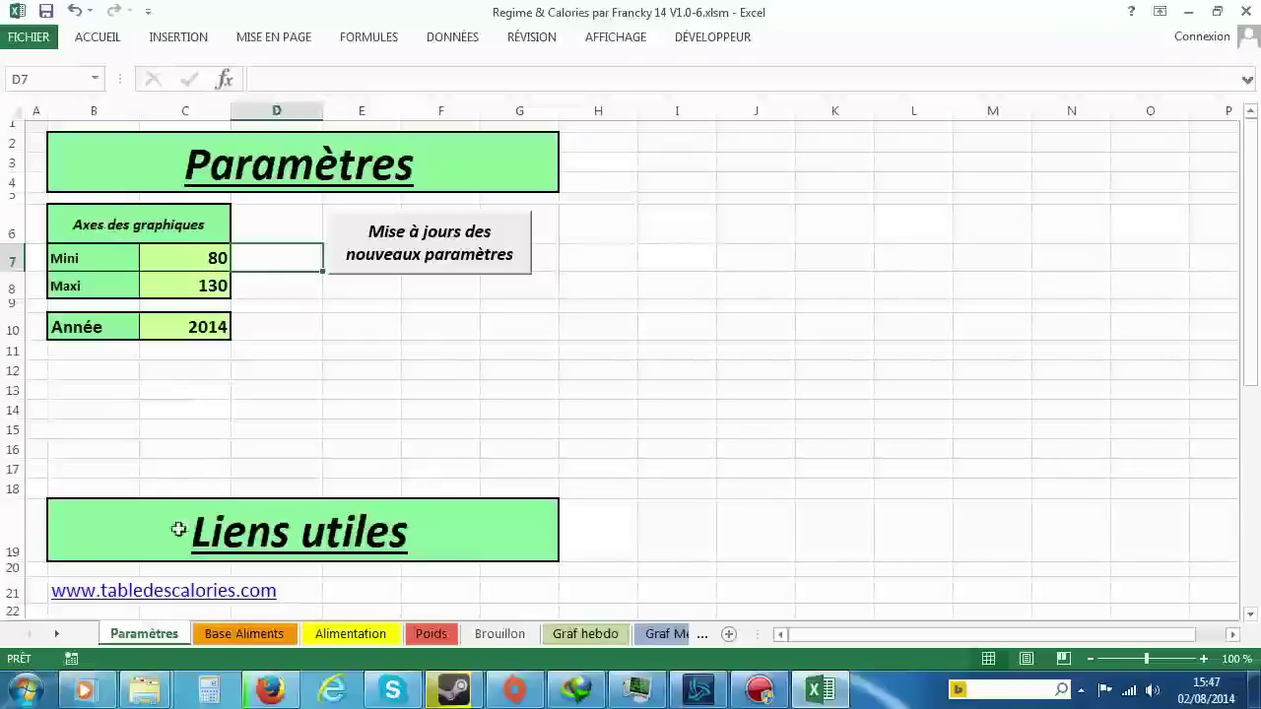
Step: Check the Mini value on the Paramètres sheet and examine the vertical axis limits of the Graf hebdo chart
click(204, 258)
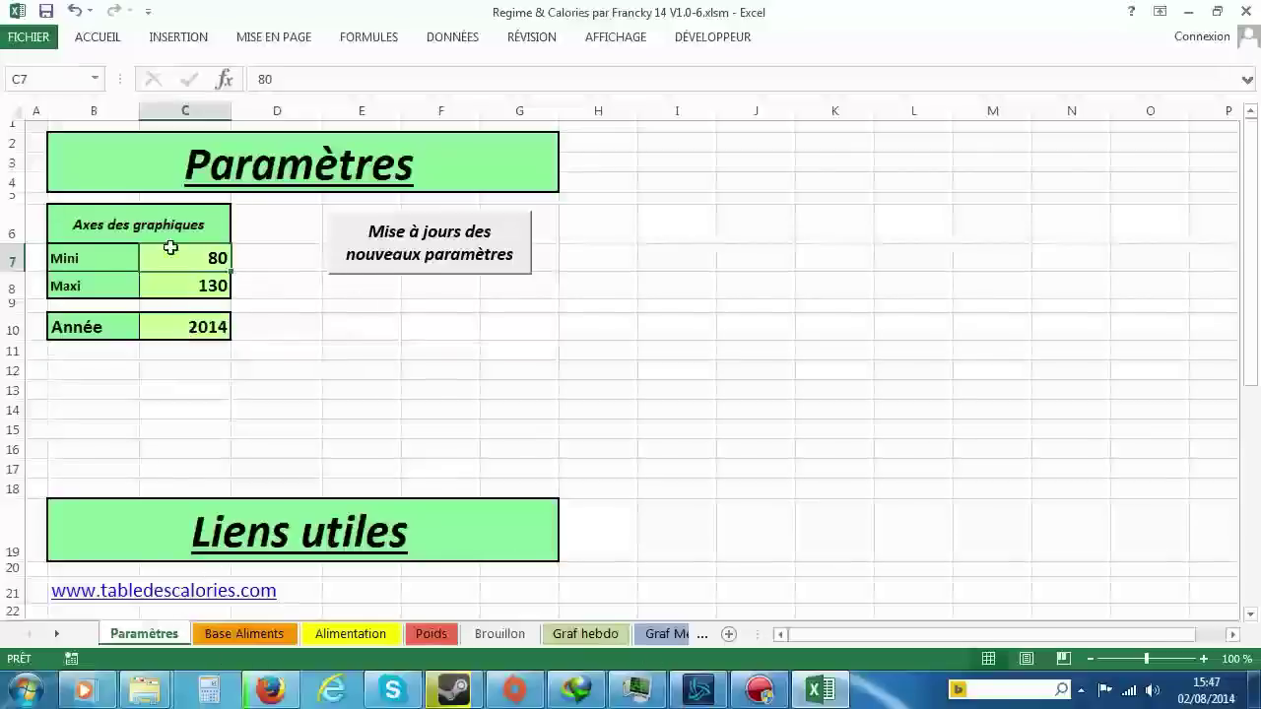
click(583, 635)
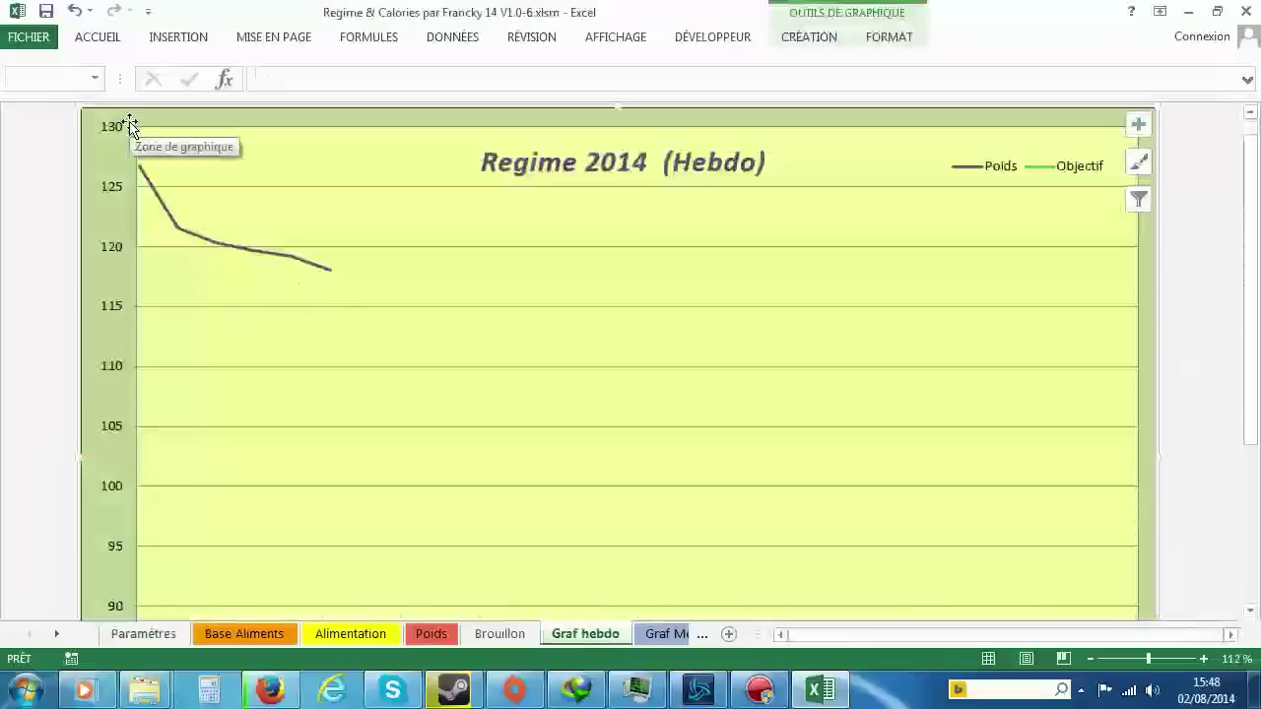
scroll(140, 394, down, 2)
scroll(142, 532, down, 1)
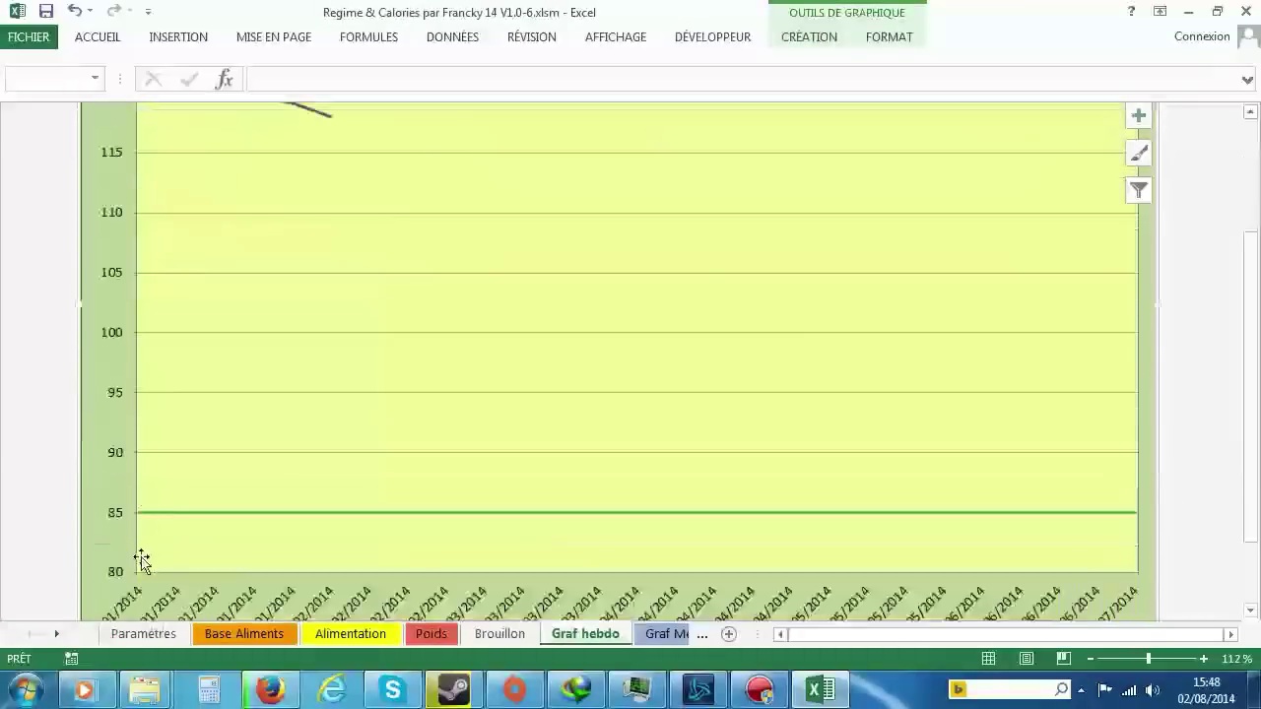
scroll(147, 492, up, 3)
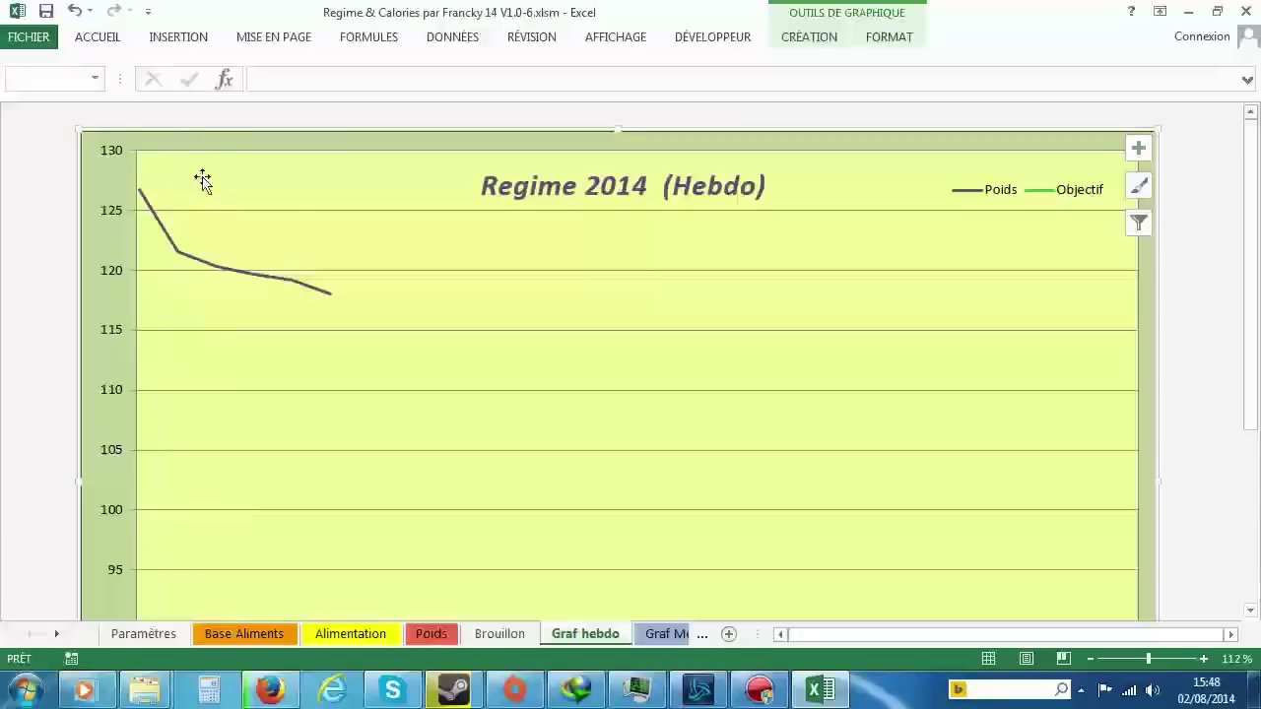
Step: Examine the Graf hebdo chart's vertical axis, and check the Mini, Maxi and Année cells on the Paramètres sheet
scroll(202, 179, down, 1)
scroll(194, 315, down, 2)
scroll(194, 364, up, 3)
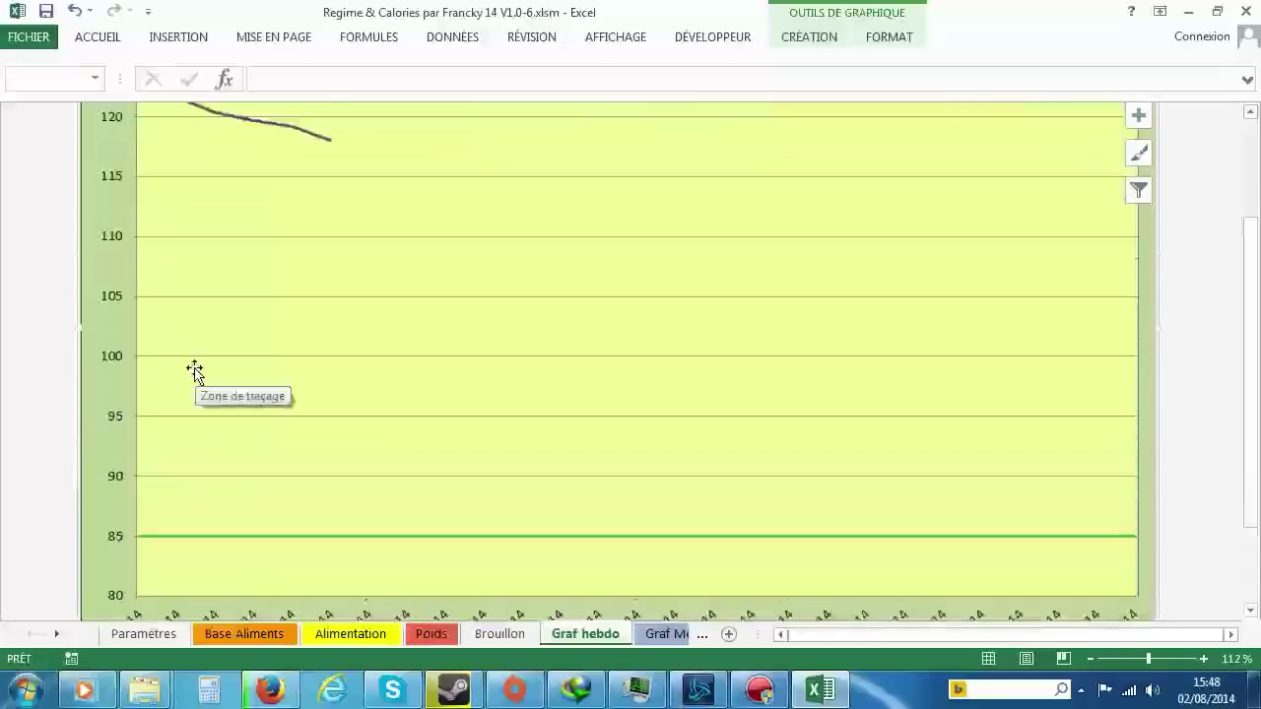
click(144, 635)
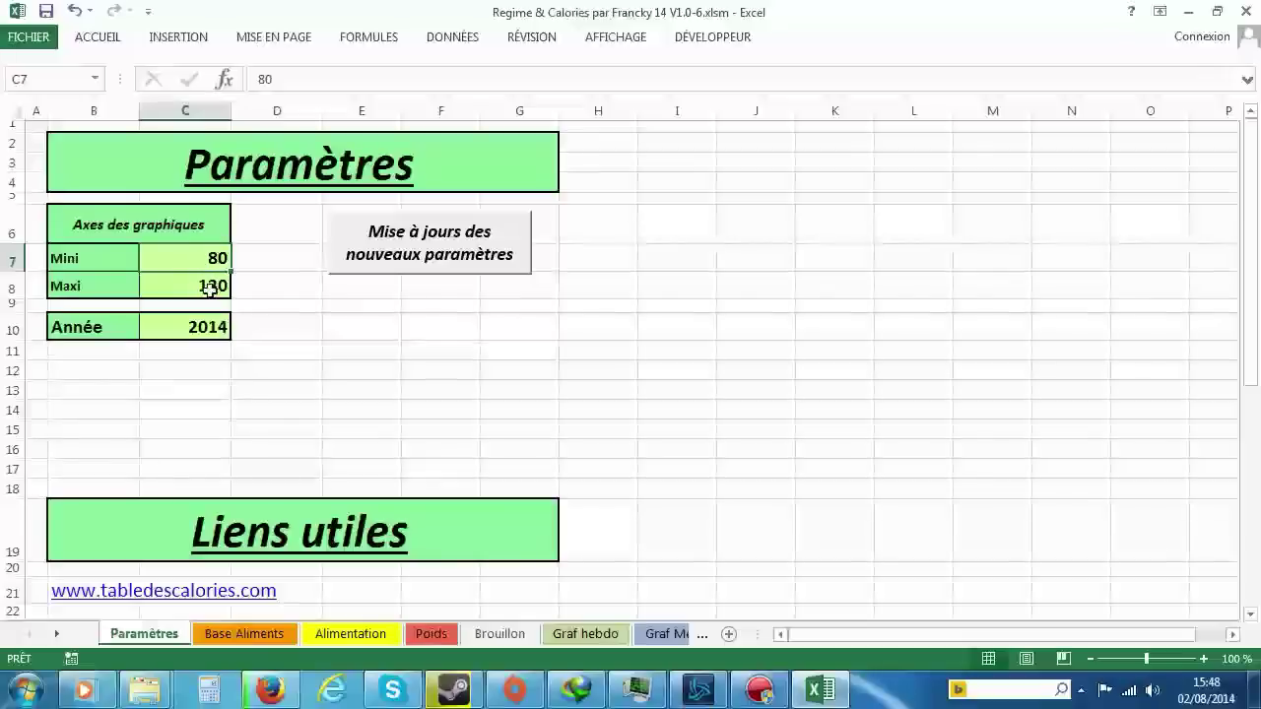
click(186, 332)
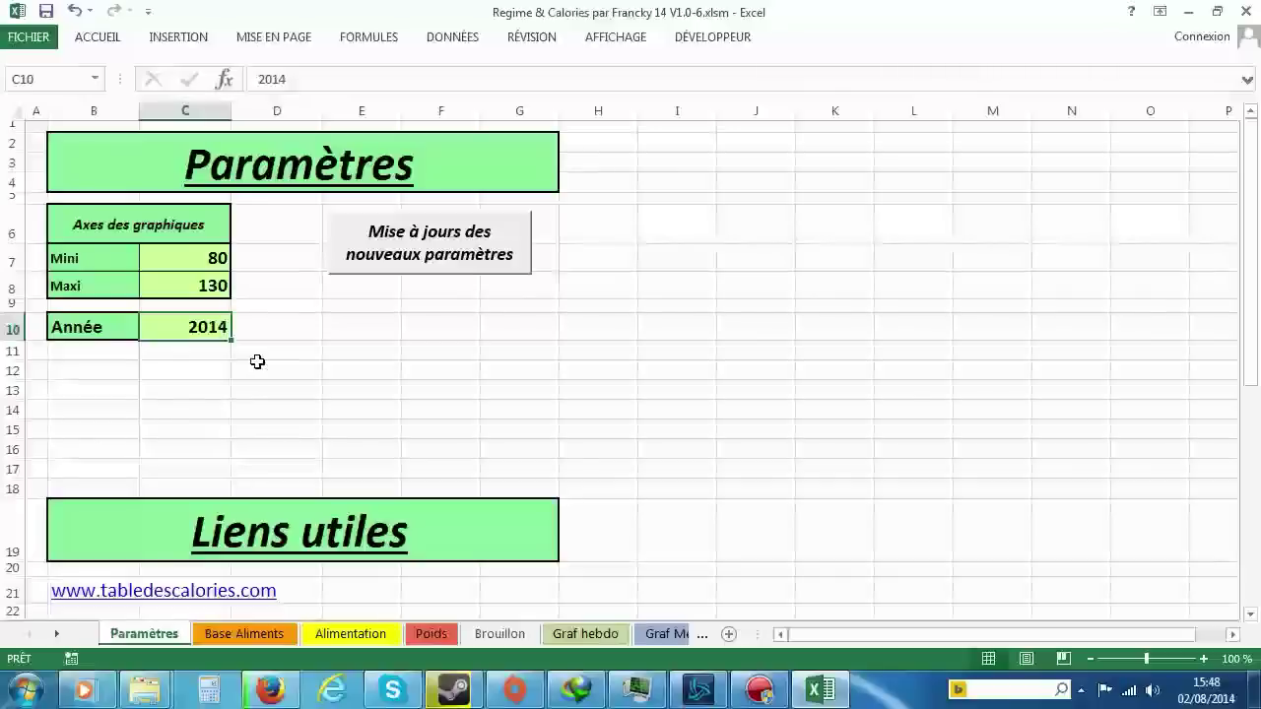
click(200, 292)
click(192, 256)
click(210, 291)
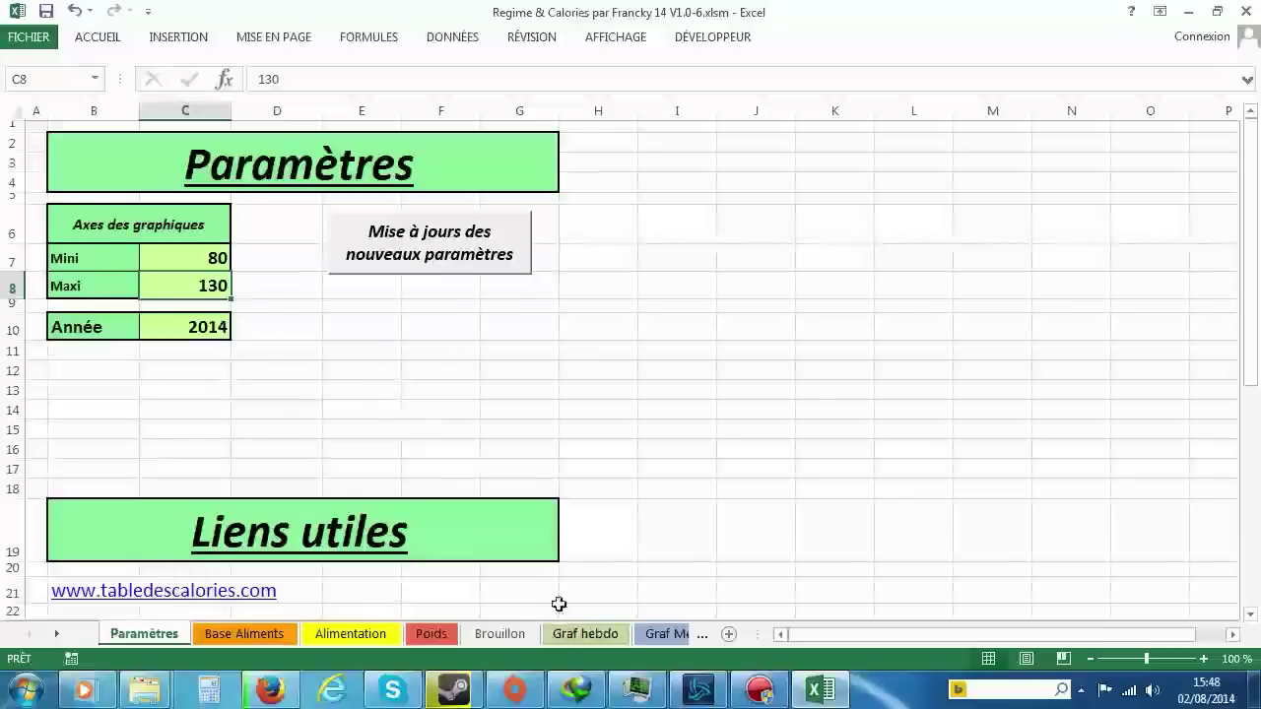
Step: Set the chart axis values to Mini 75 and Maxi 135 and apply the new parameters to the workbook
click(199, 258)
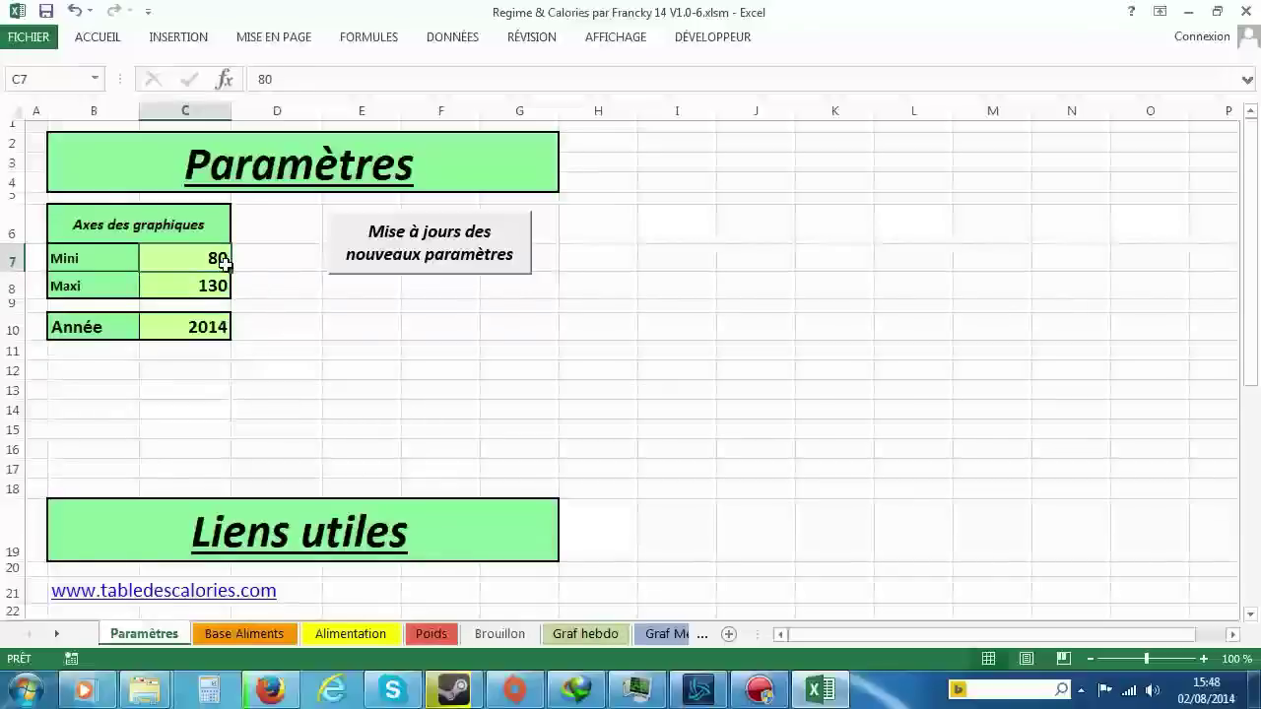
text(75)
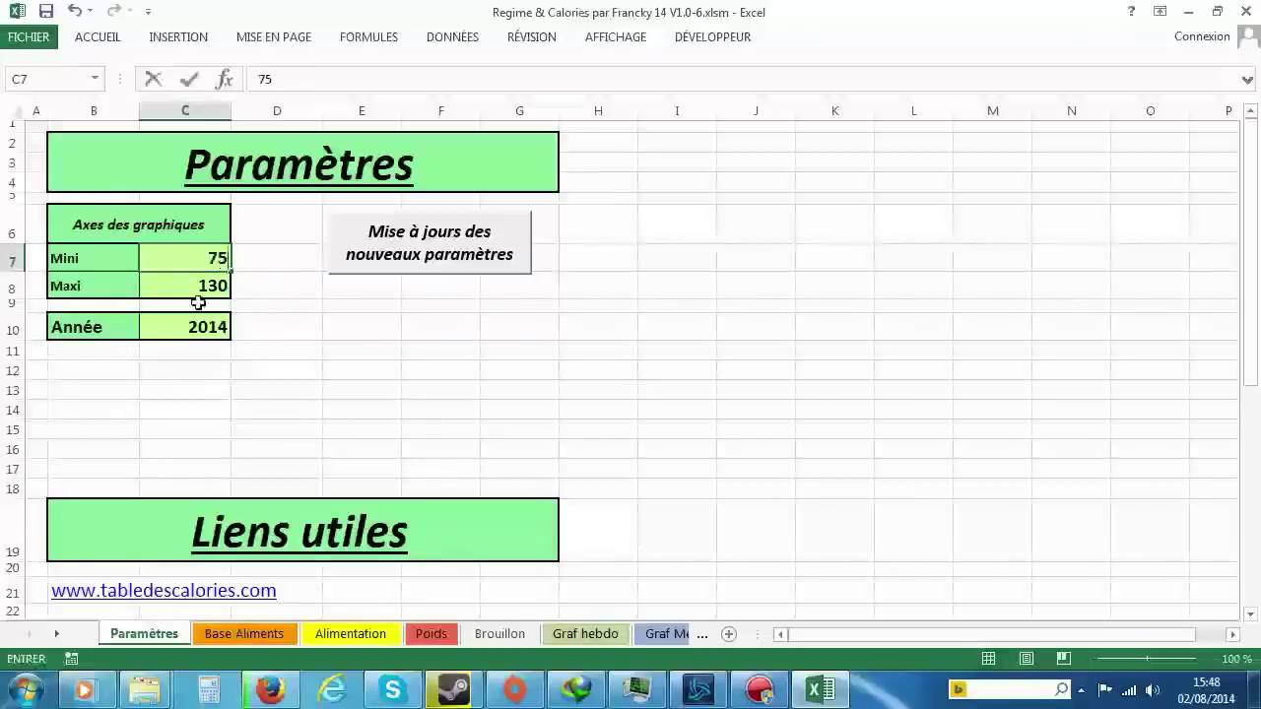
click(213, 289)
text(135)
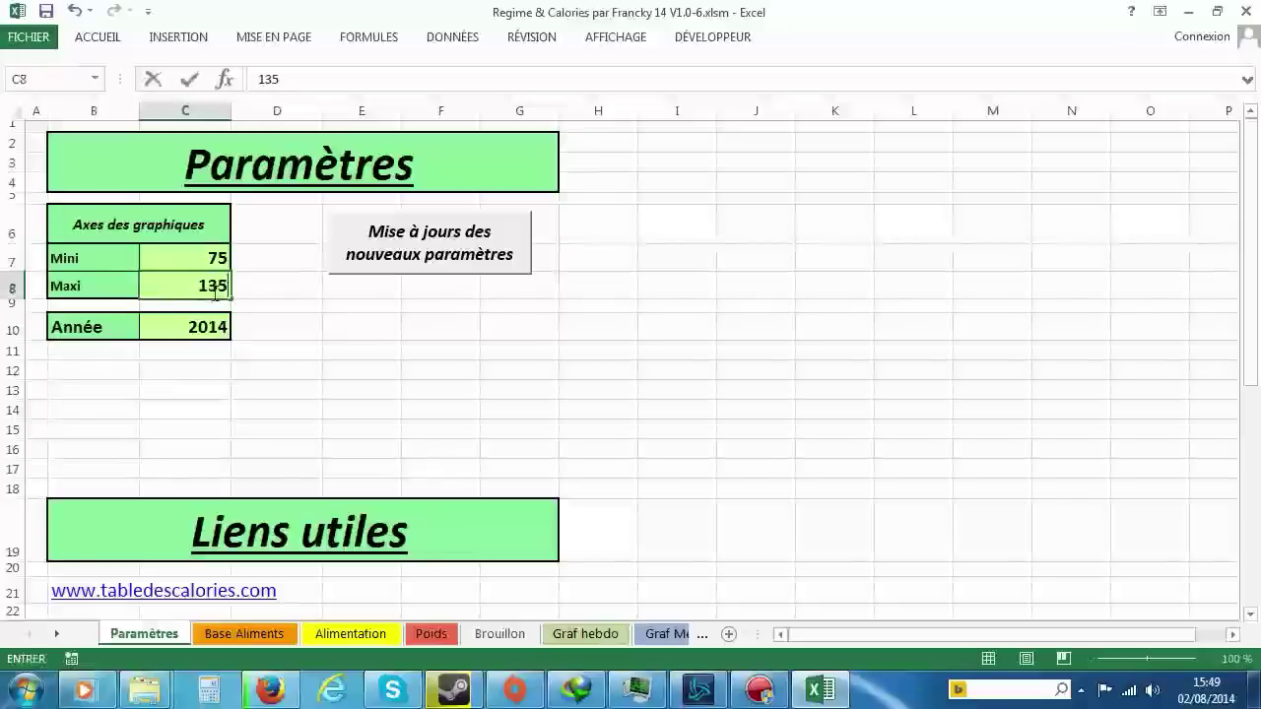
click(287, 323)
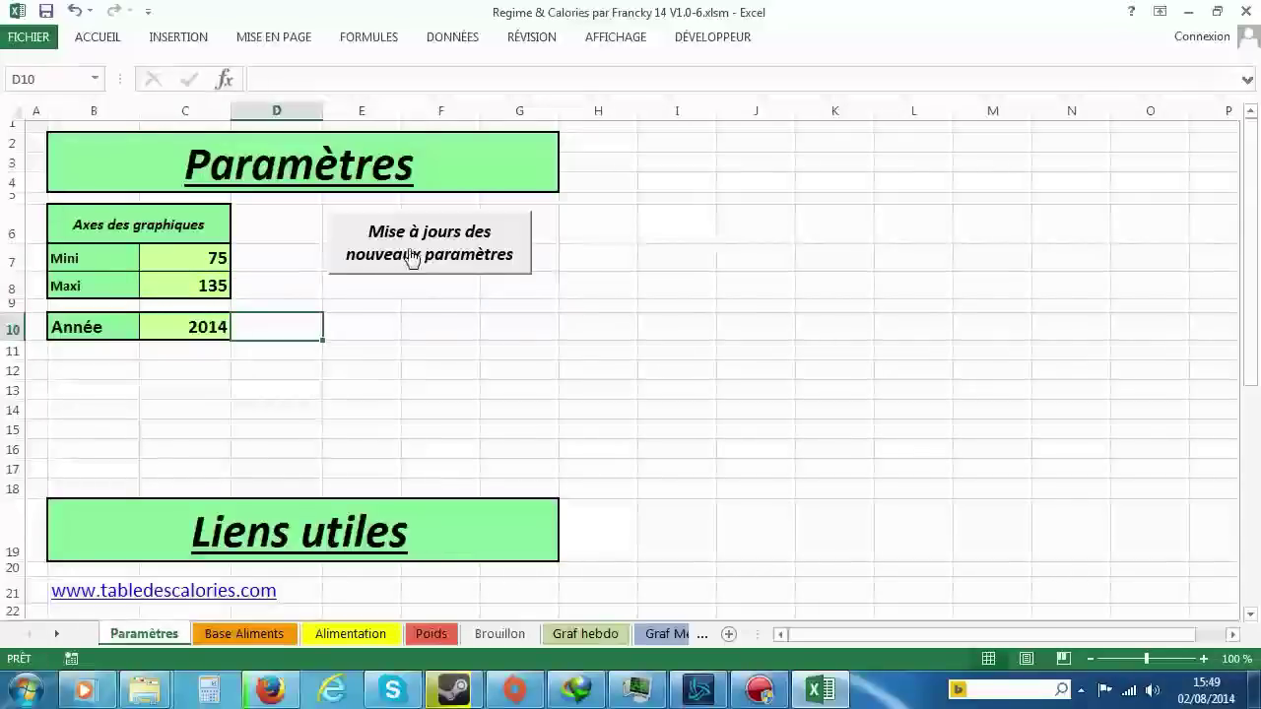
click(412, 259)
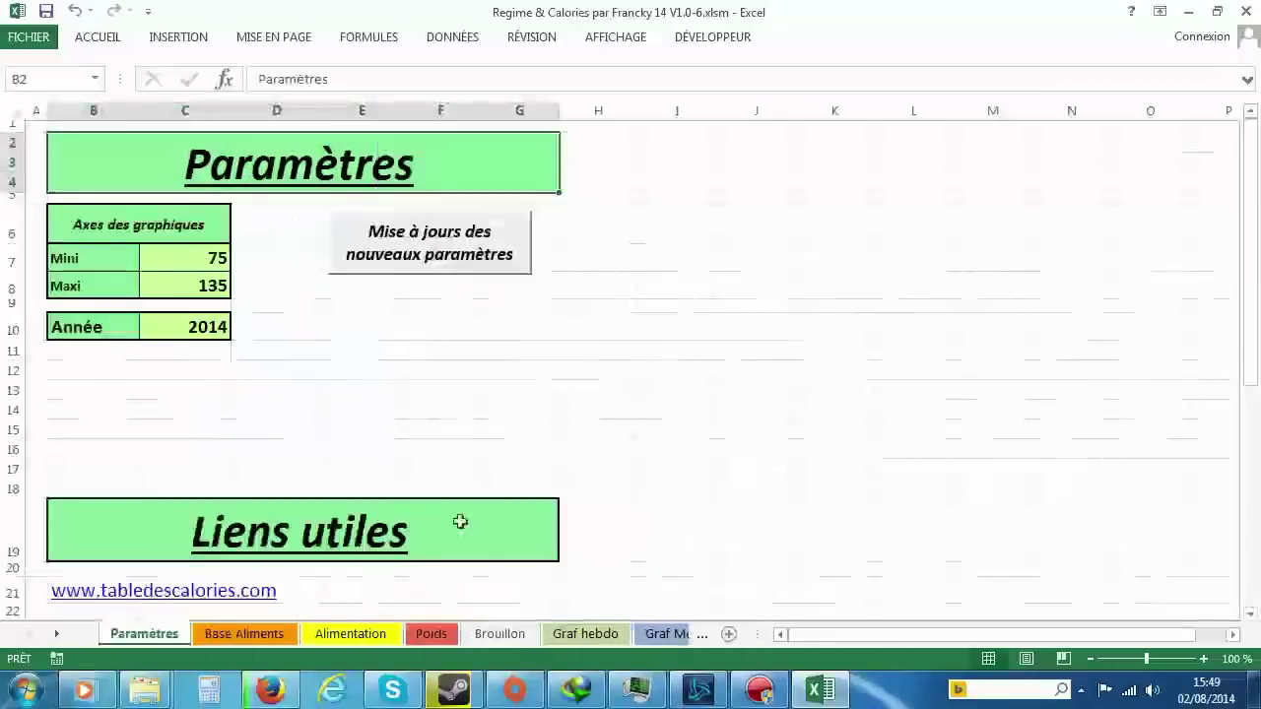
Step: Look through the Poids and Brouillon sheets and examine the full vertical axis of the Graf hebdo chart
click(432, 633)
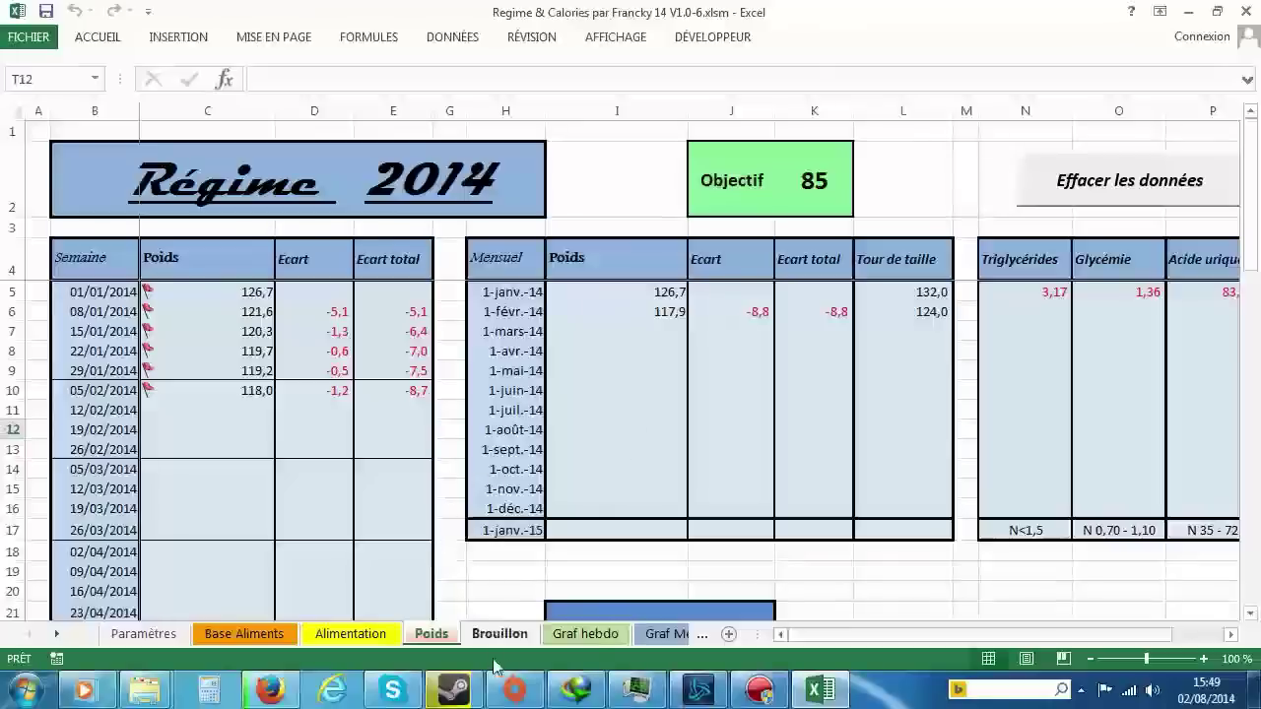
click(522, 637)
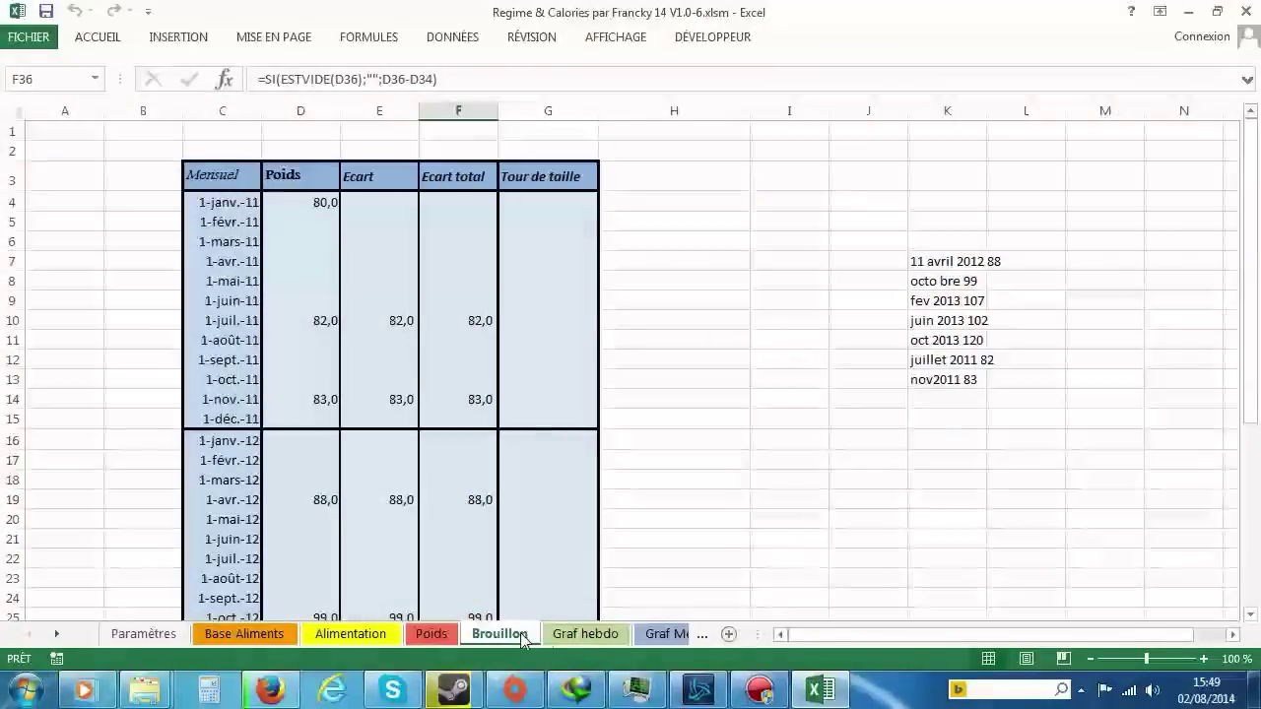
click(577, 636)
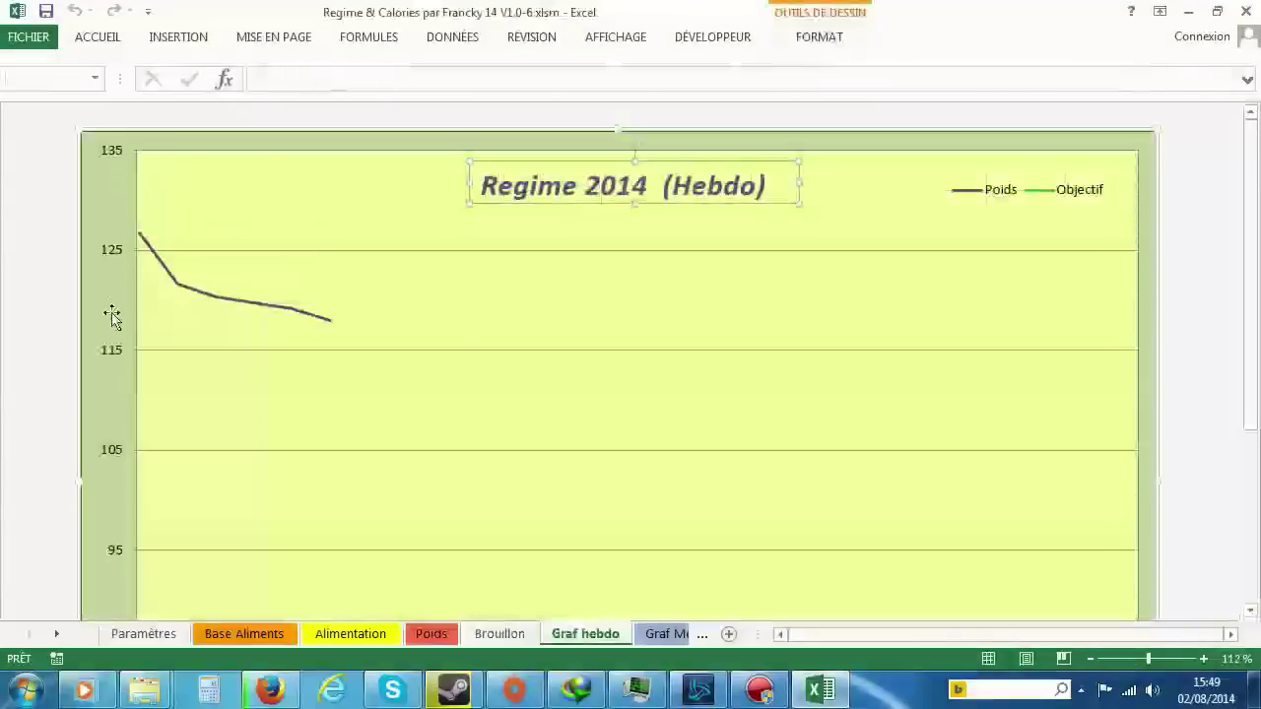
scroll(112, 315, down, 4)
scroll(236, 576, up, 4)
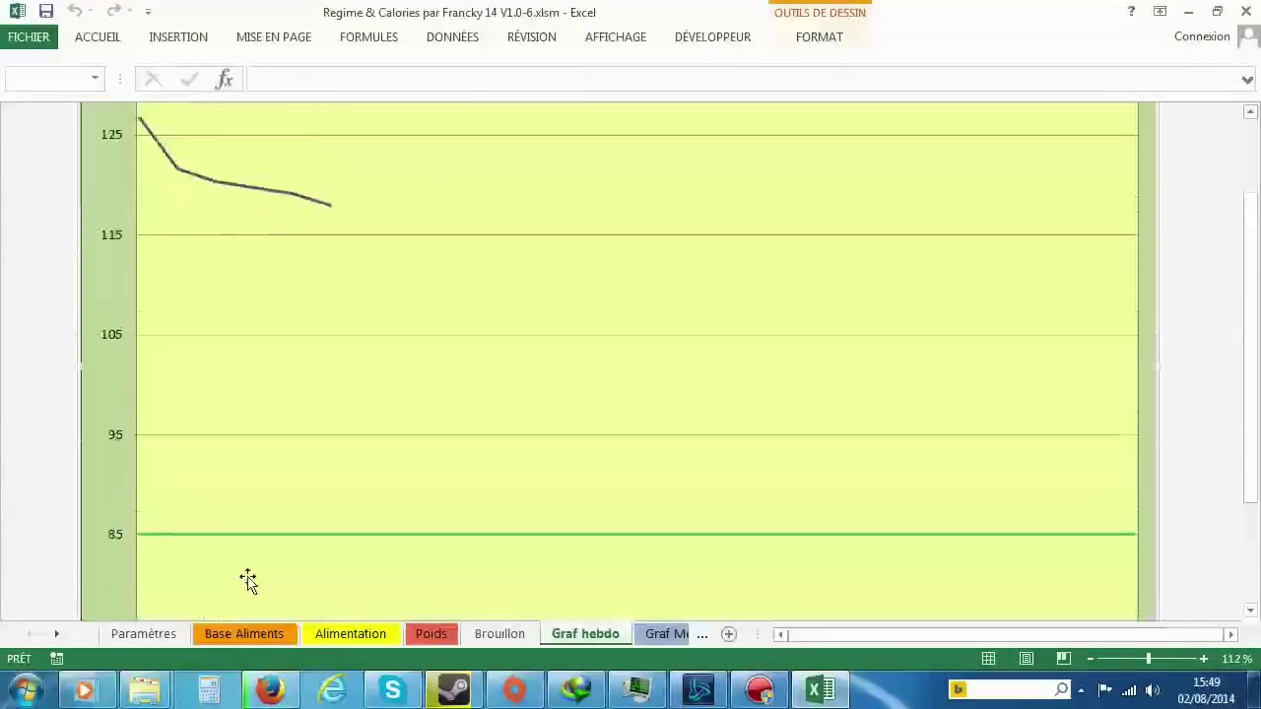
Step: On the Paramètres sheet, set the Mini axis value to 80 and the Maxi axis value to 130
click(143, 633)
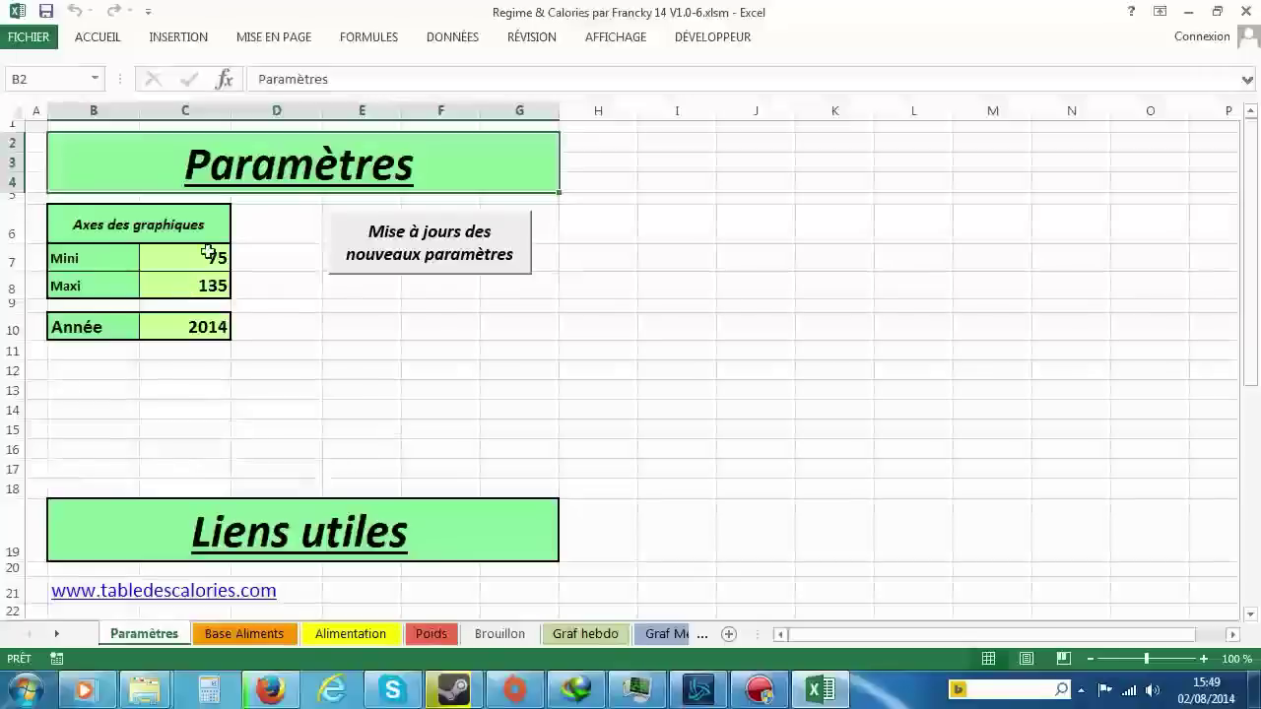
click(208, 253)
text(80)
key(Return)
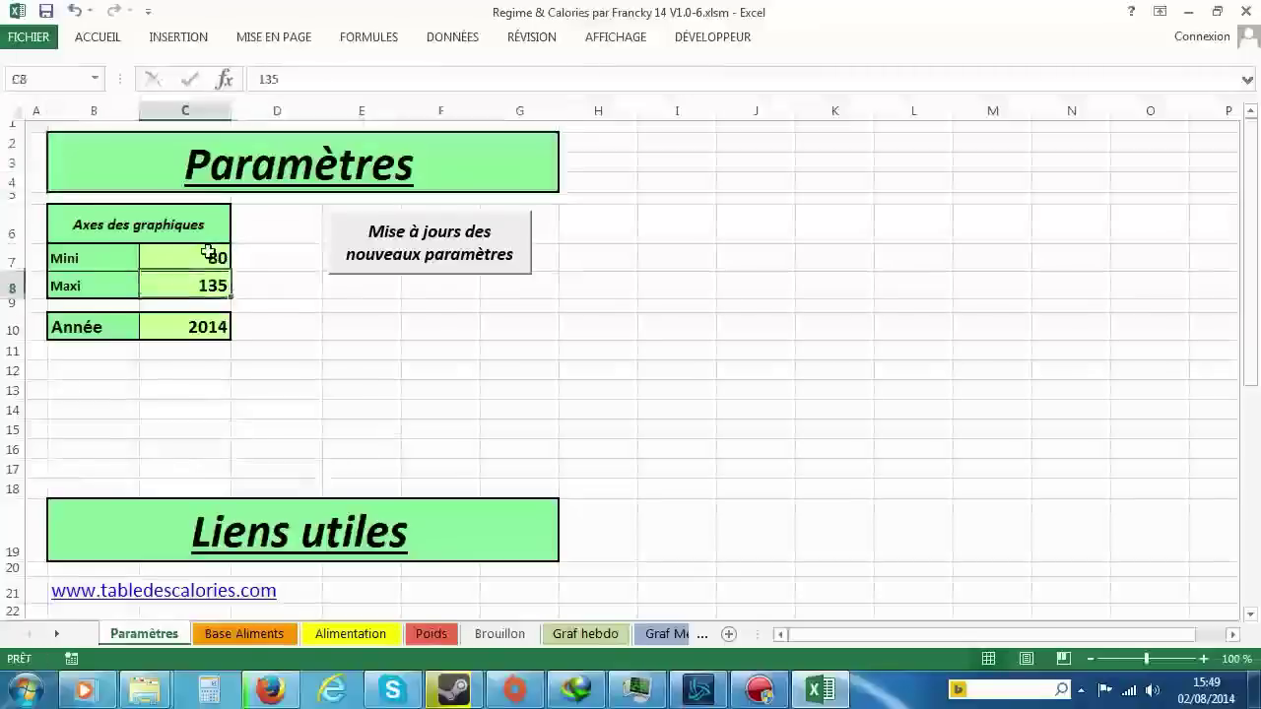
key(F2)
key(BackSpace)
text(0)
key(Return)
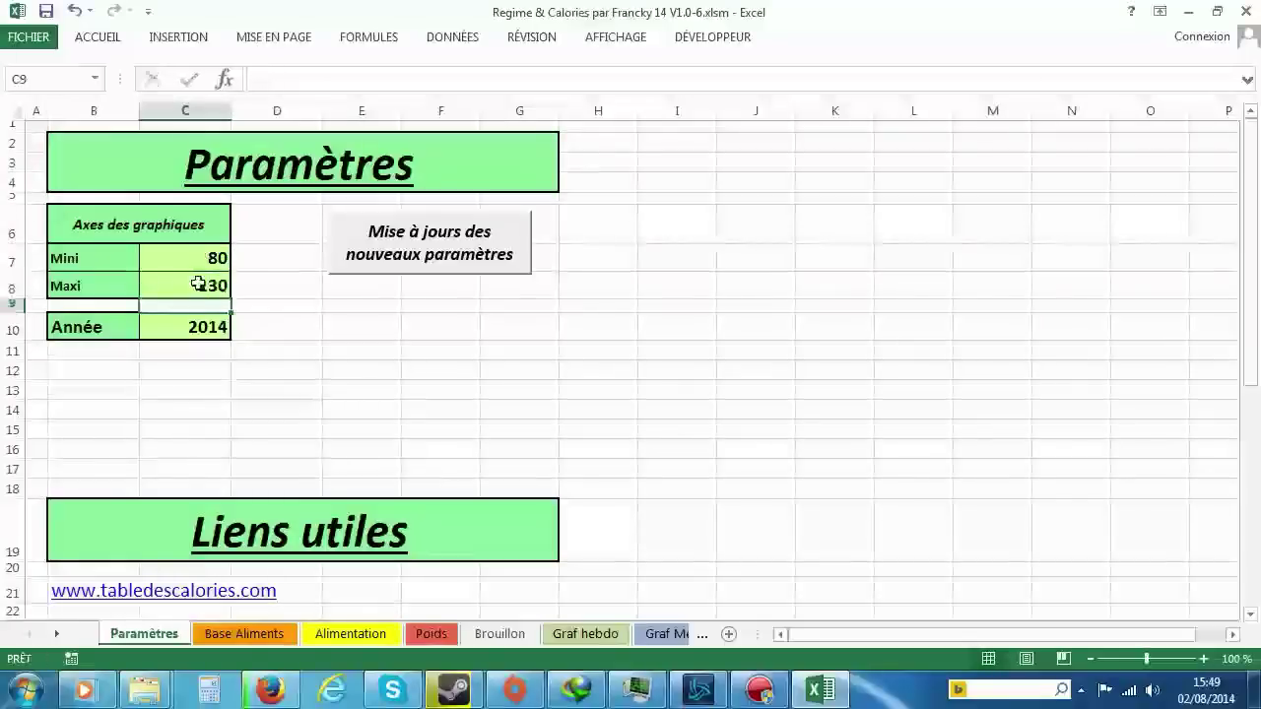
Step: Check the Poids, Brouillon and Graf hebdo sheets before applying the restored axis values
click(432, 633)
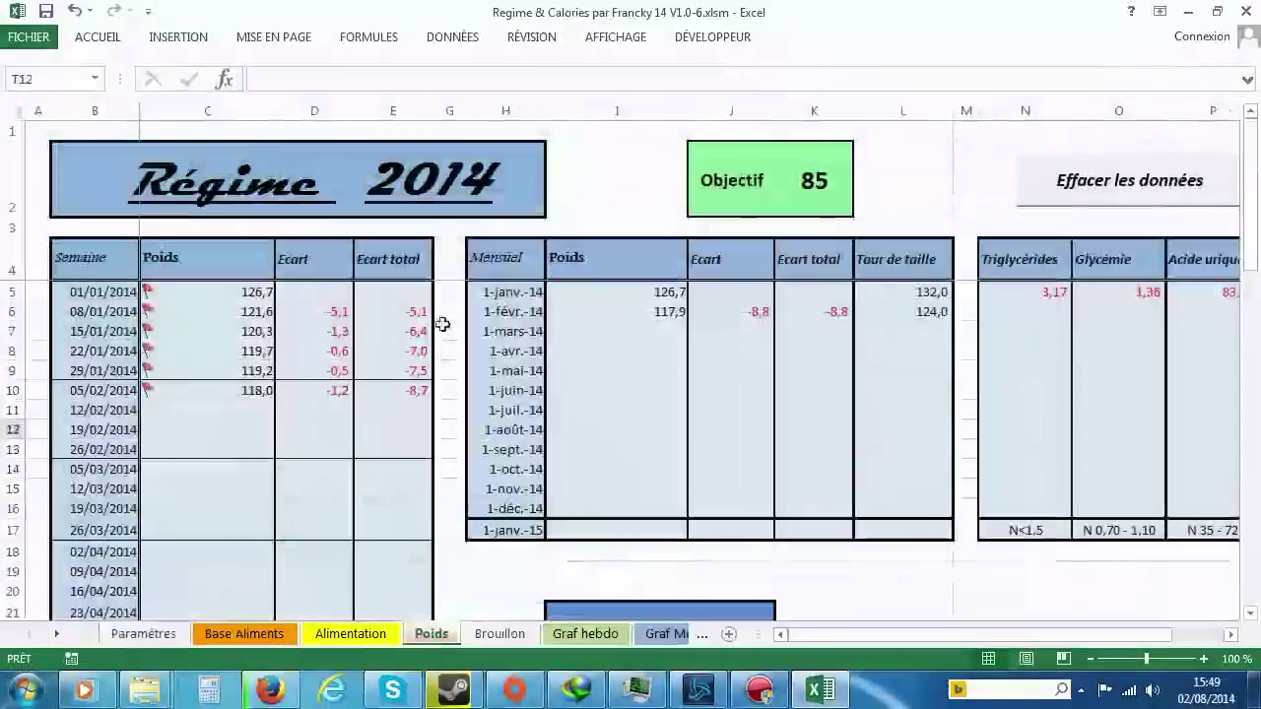
click(507, 636)
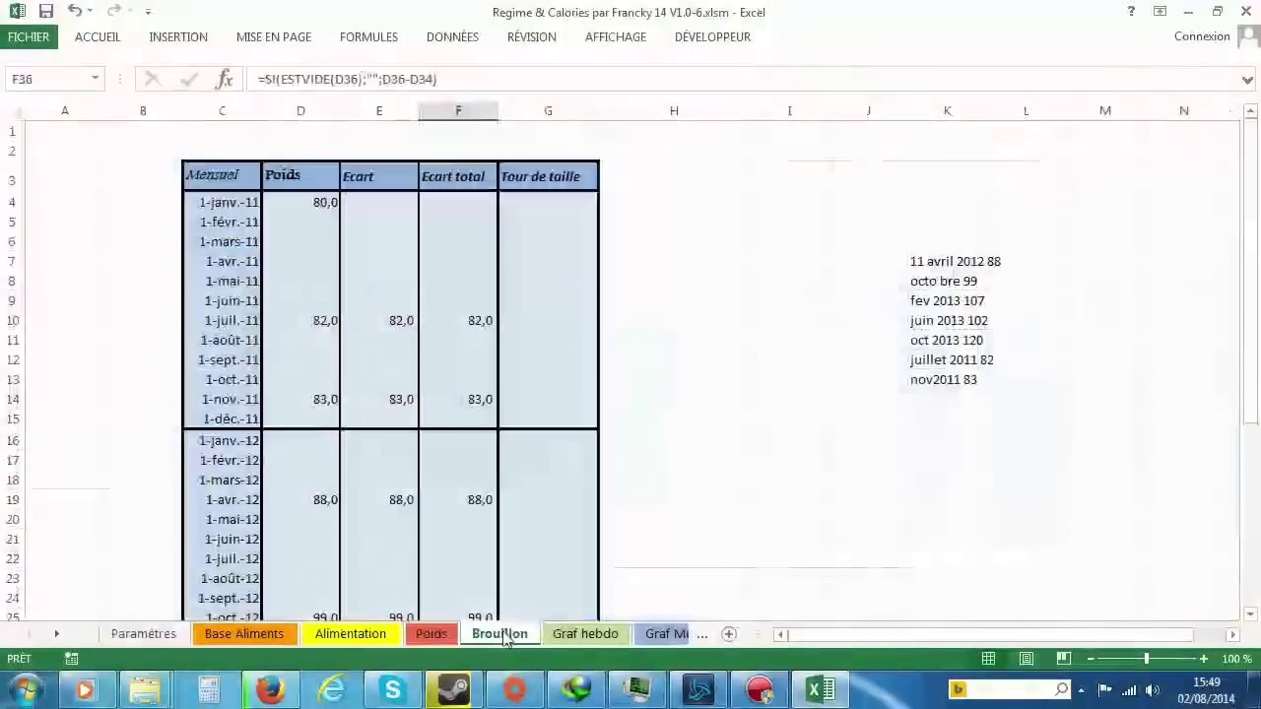
click(589, 634)
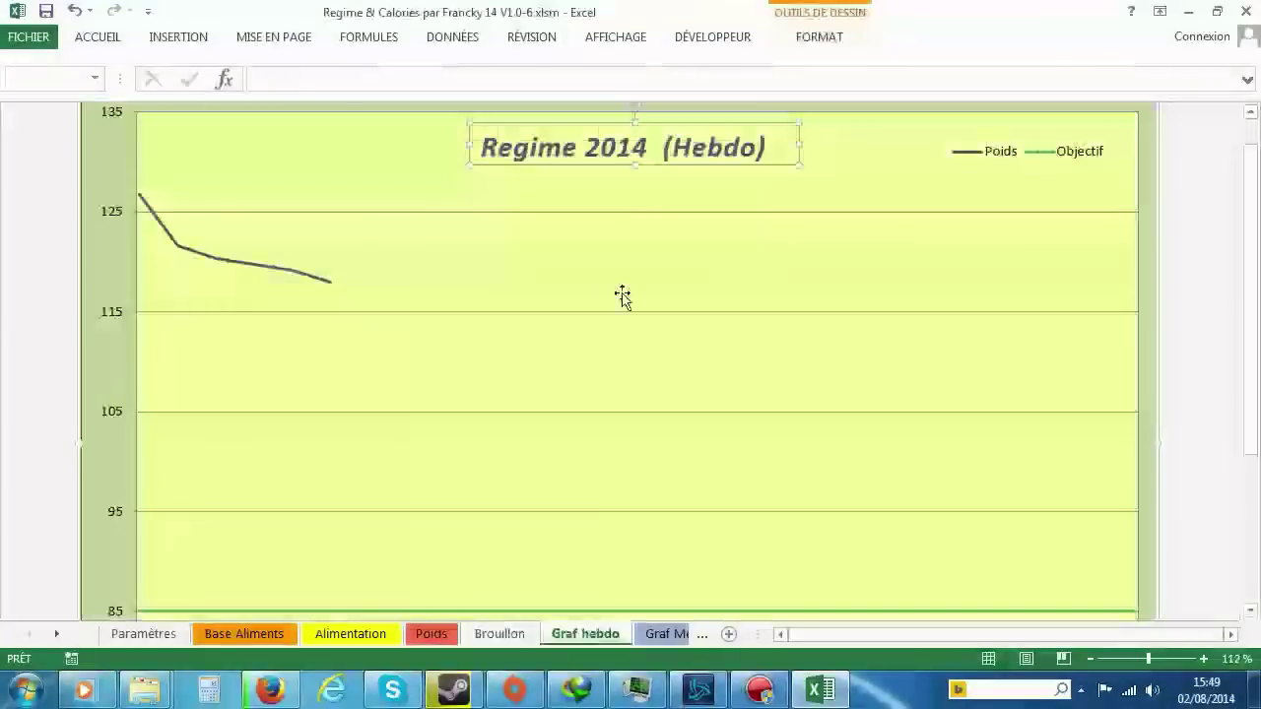
Step: Set the Année value on the Paramètres sheet to 2015 and apply the new parameters to the workbook
click(158, 636)
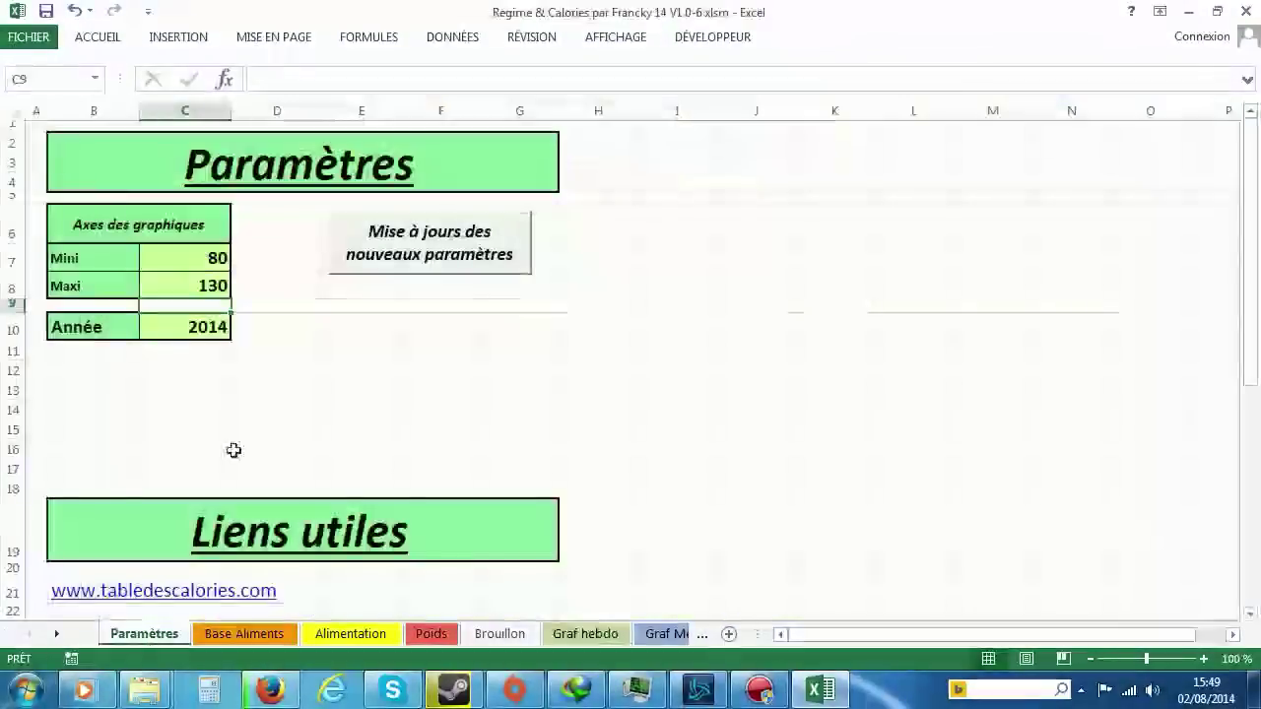
click(181, 334)
text(2015)
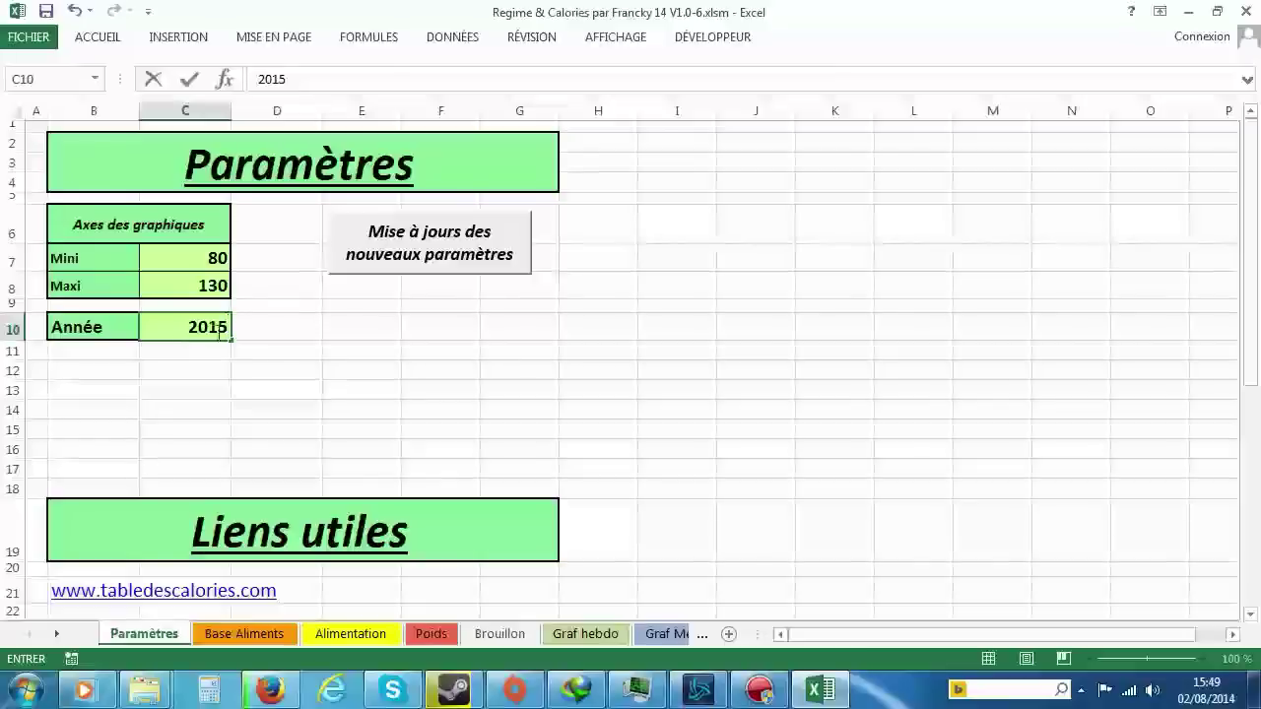
click(286, 367)
click(387, 256)
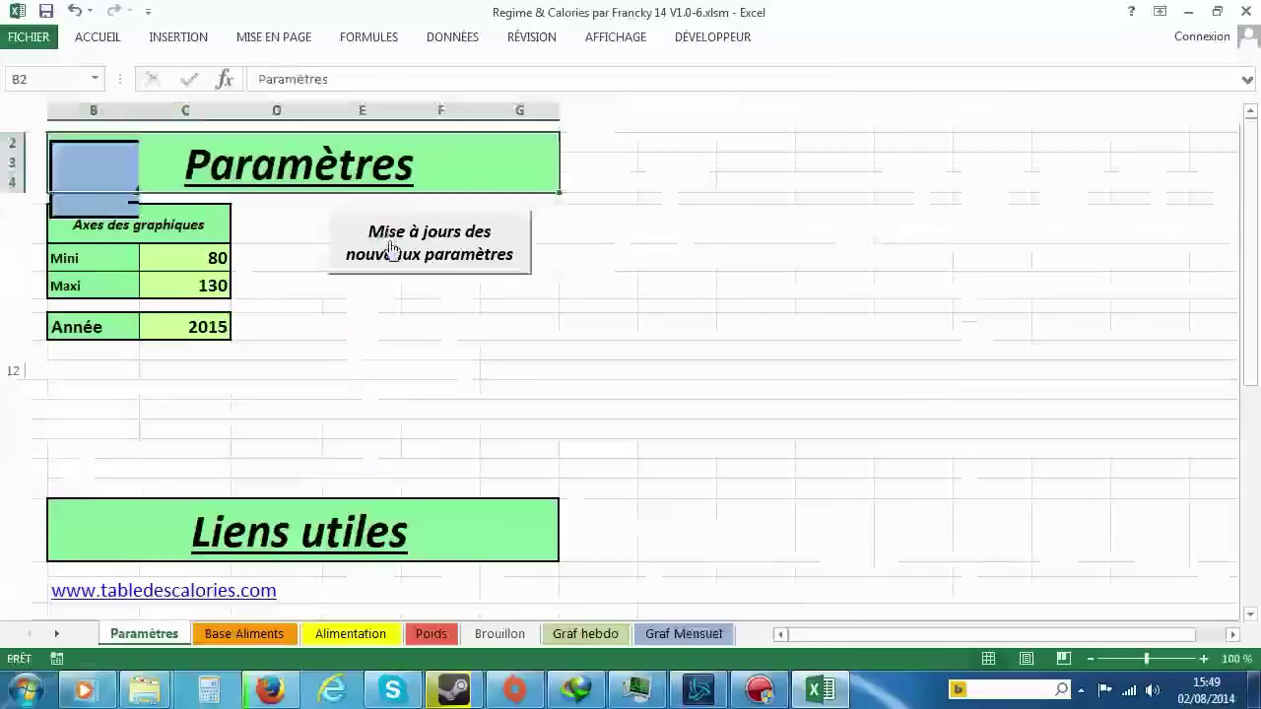
Step: Check the year in the titles and dates of the Poids, Graf hebdo and Graf Mensuel sheets
click(431, 634)
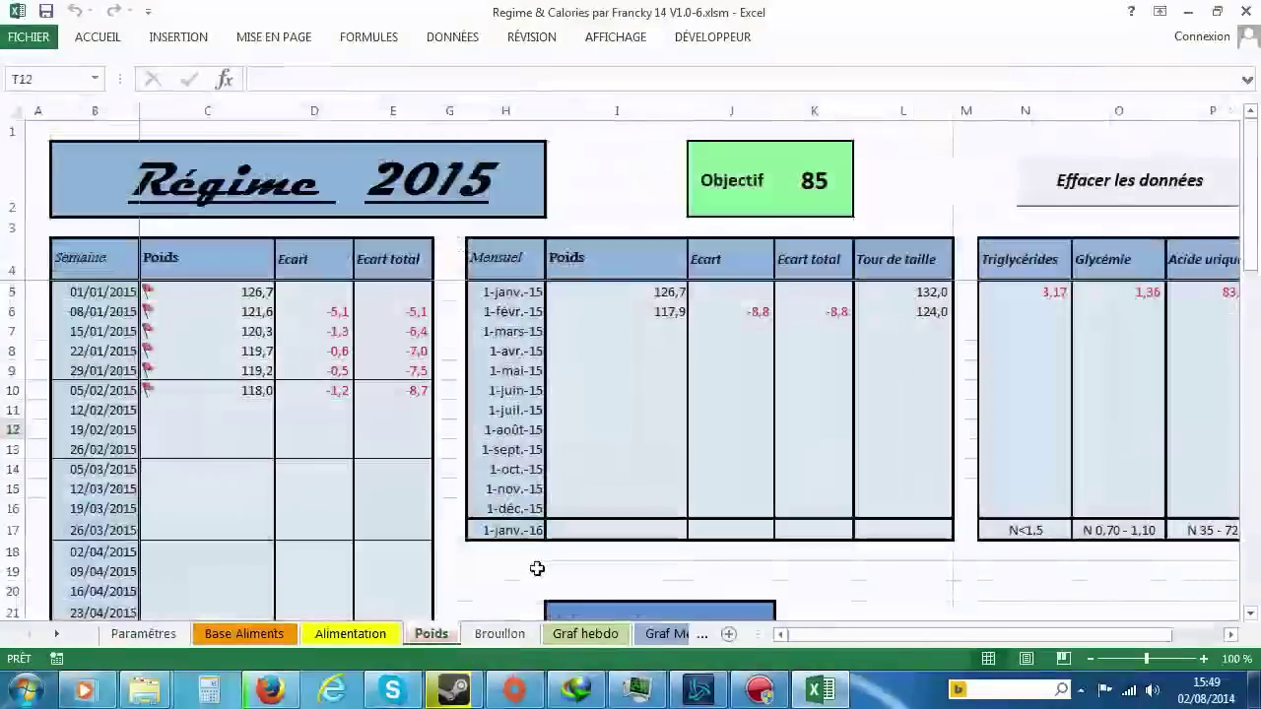
click(580, 640)
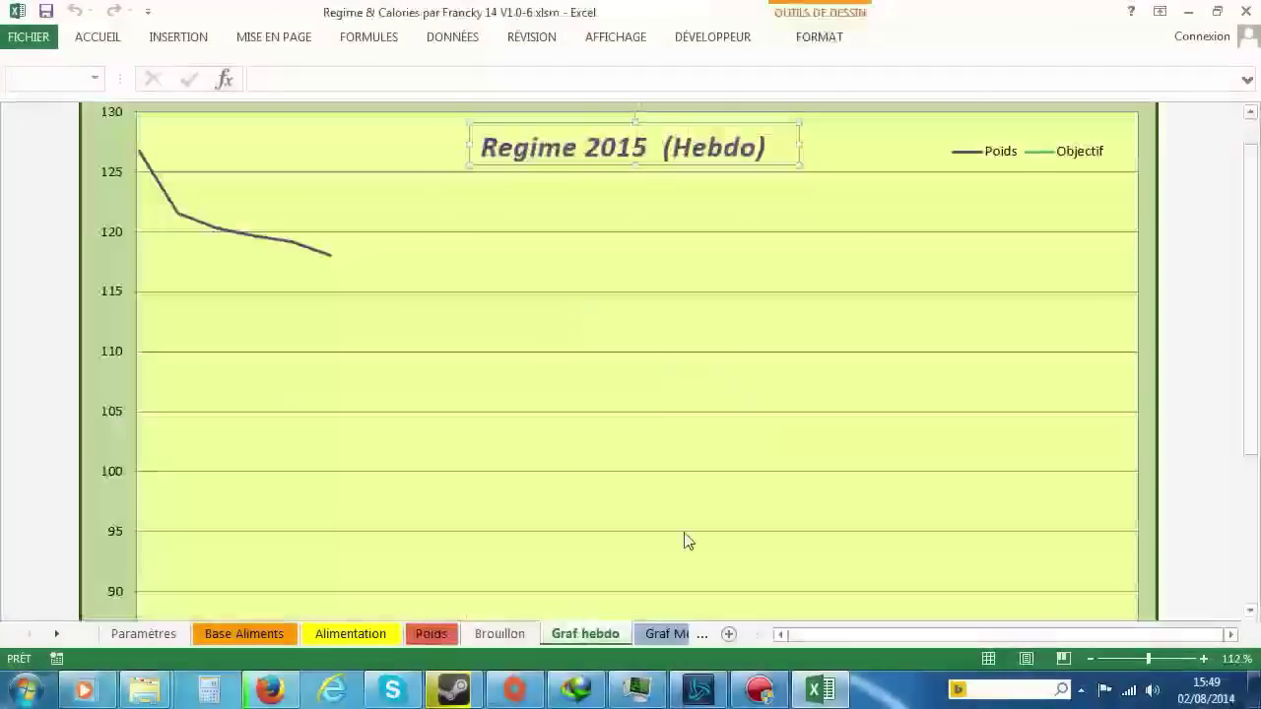
click(667, 638)
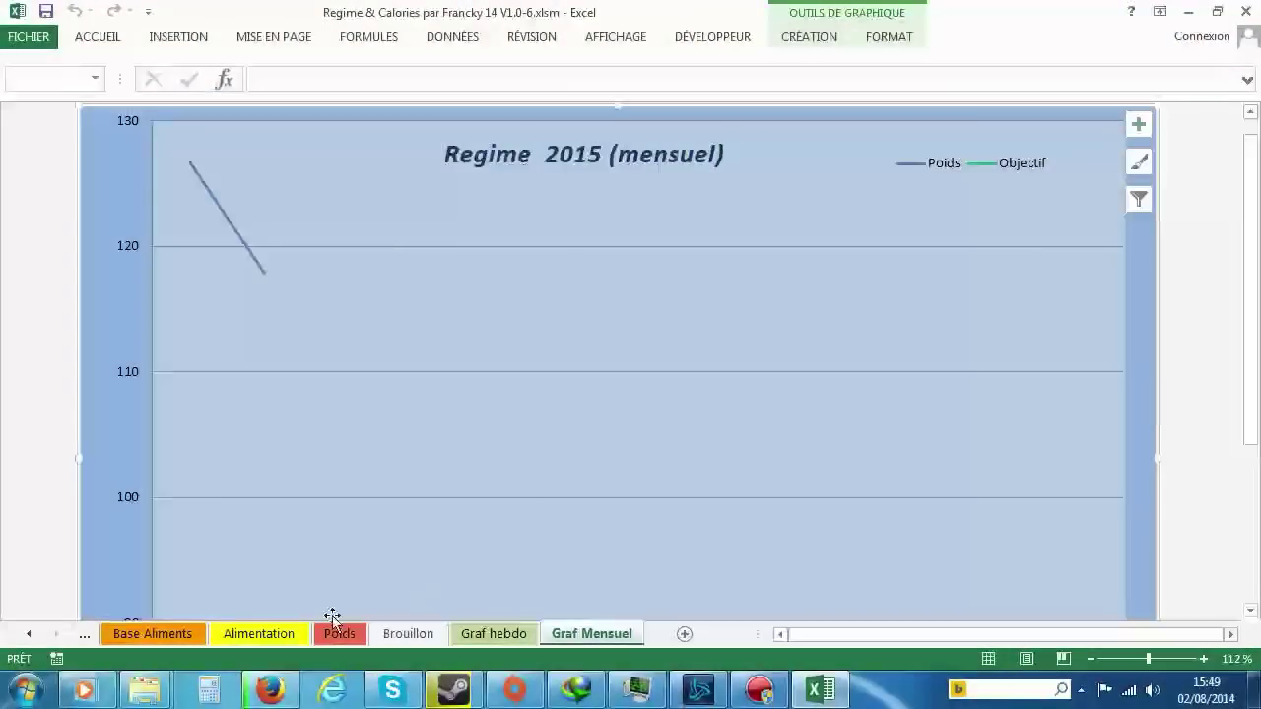
Step: Set the Année value on the Paramètres sheet back to 2014 and apply the parameters to the workbook
click(85, 635)
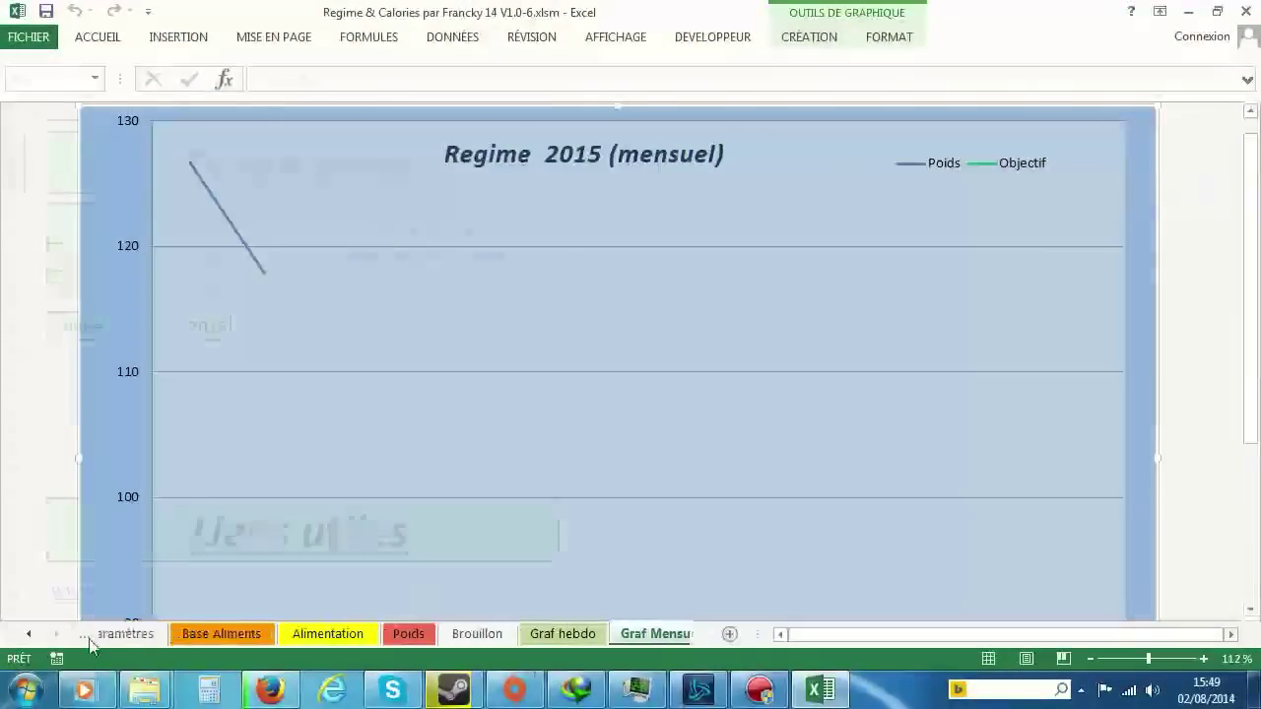
click(132, 636)
click(184, 323)
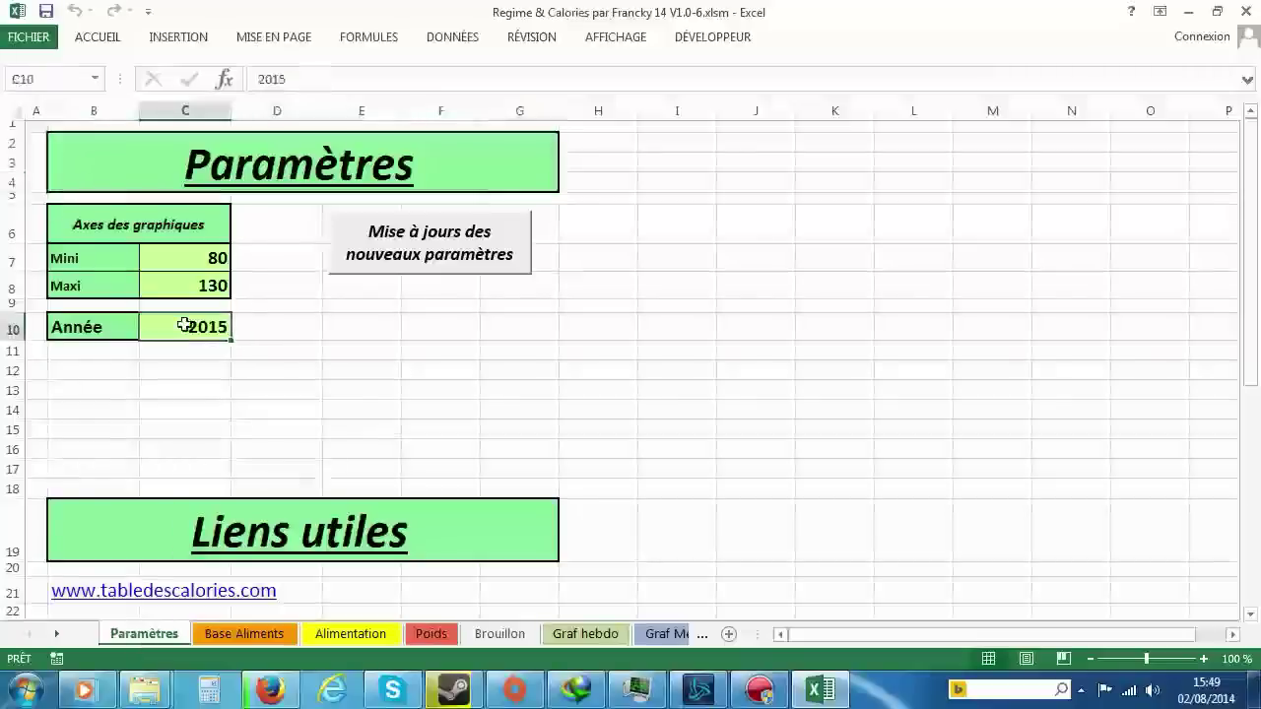
text(2014)
key(Return)
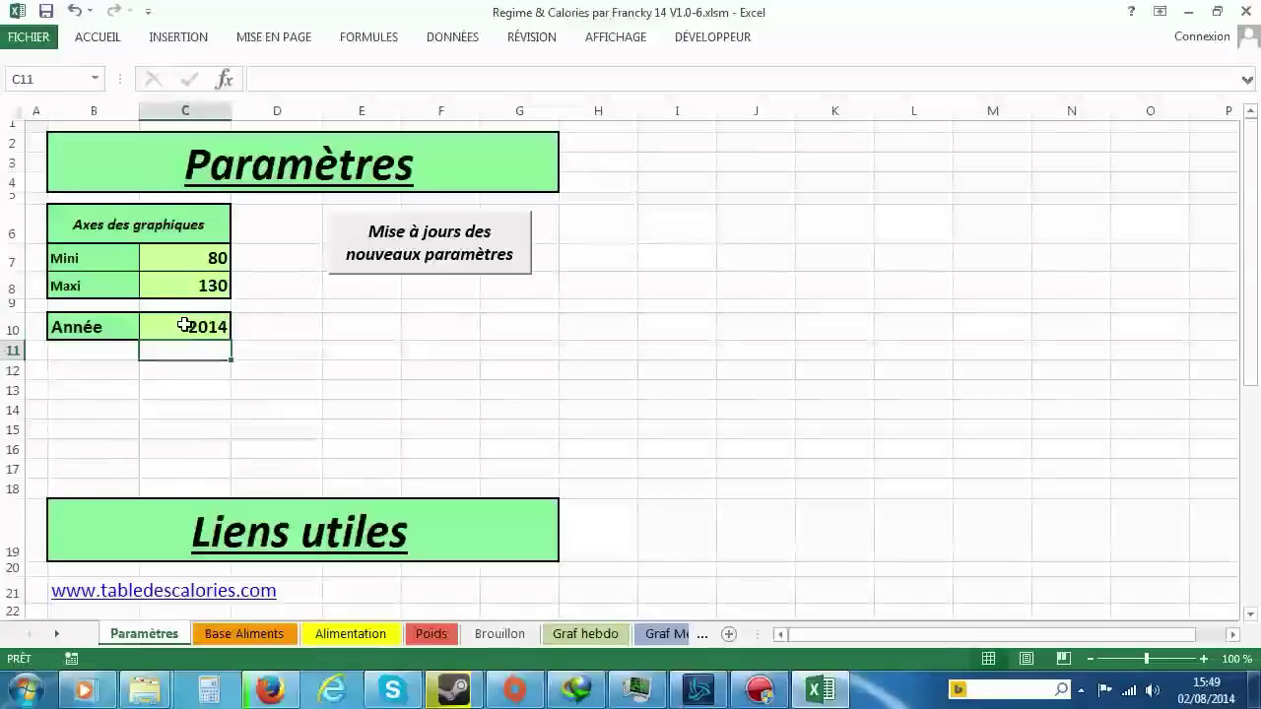
click(414, 255)
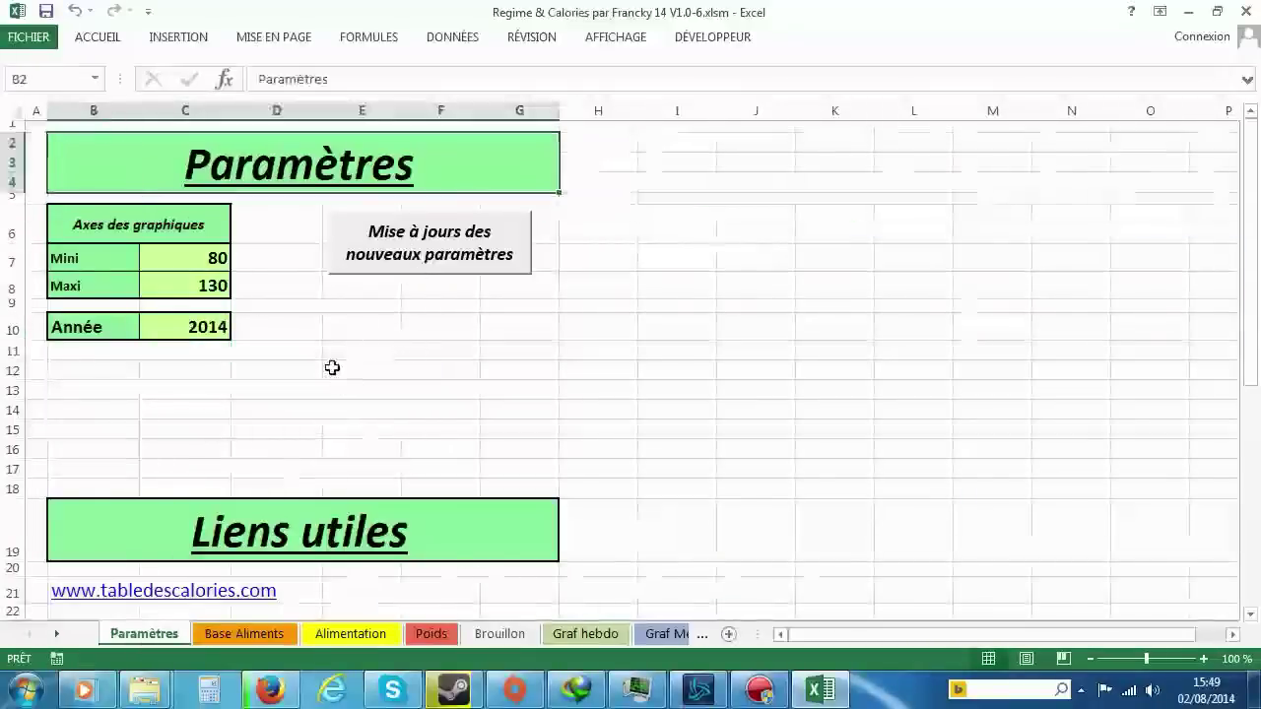
Step: Examine the links under Liens utiles on the Paramètres sheet and glance at the Base Aliments sheet
scroll(332, 369, down, 3)
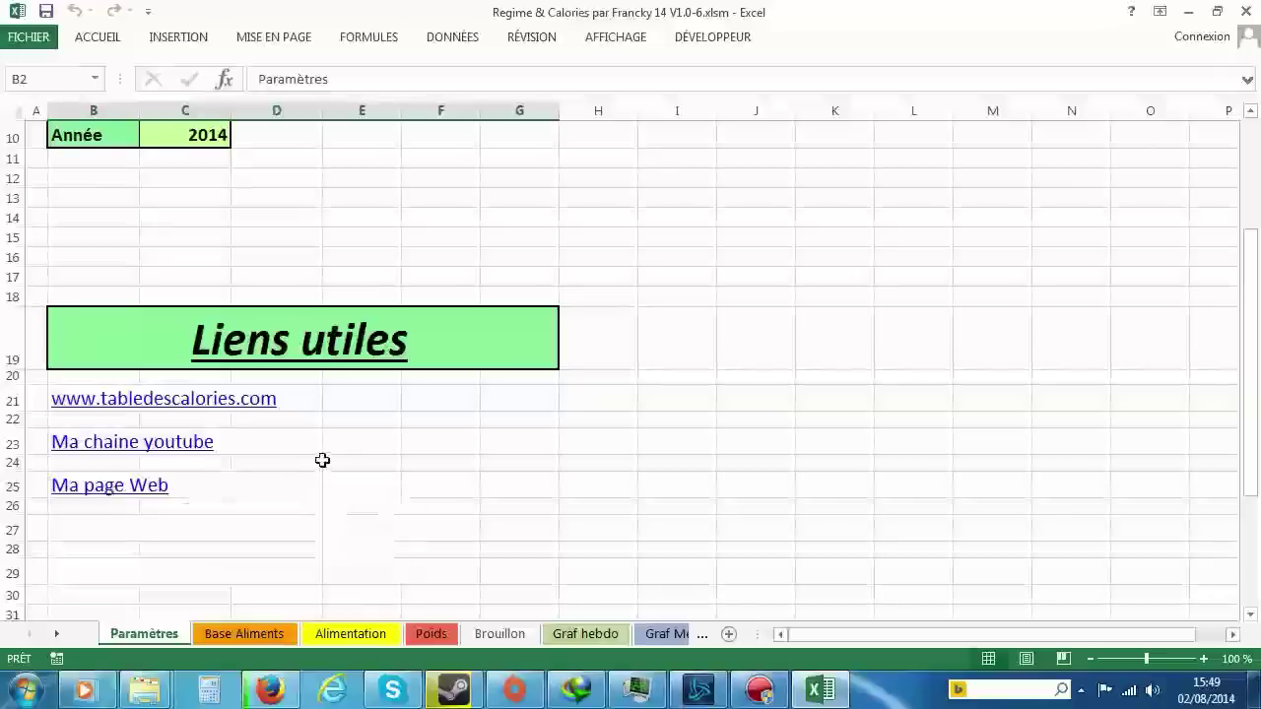
scroll(317, 468, up, 3)
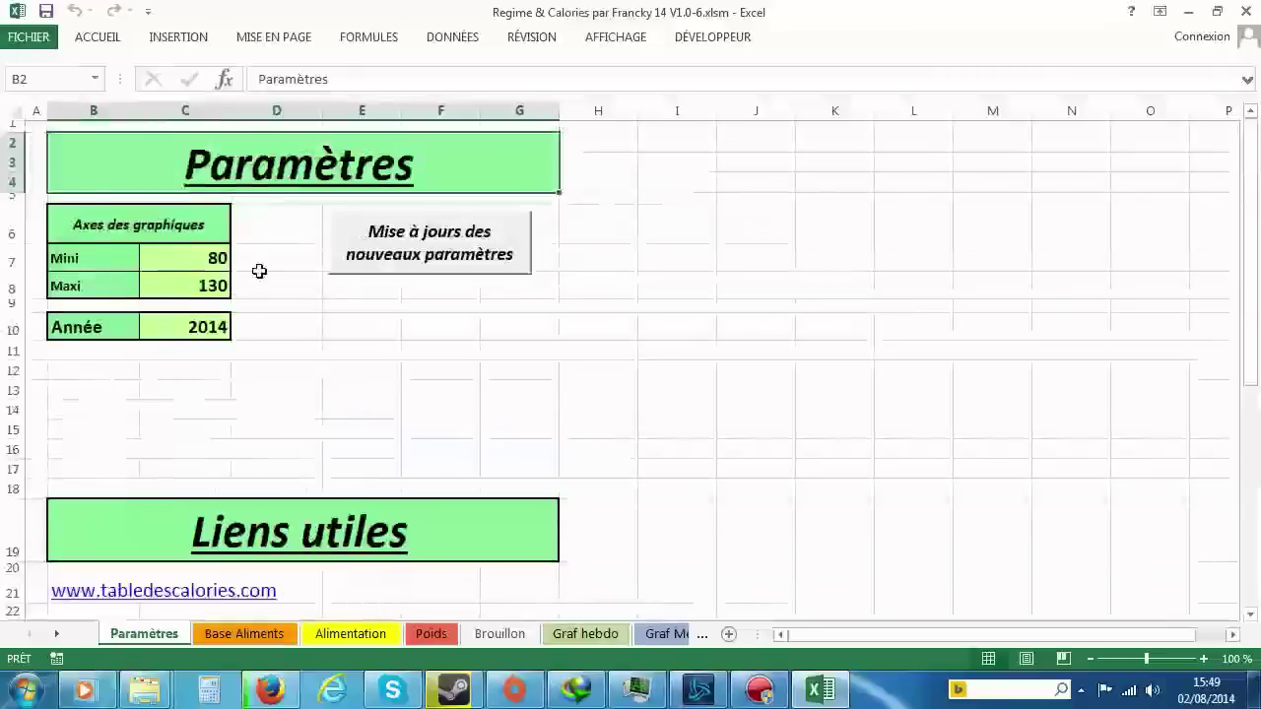
scroll(259, 366, down, 2)
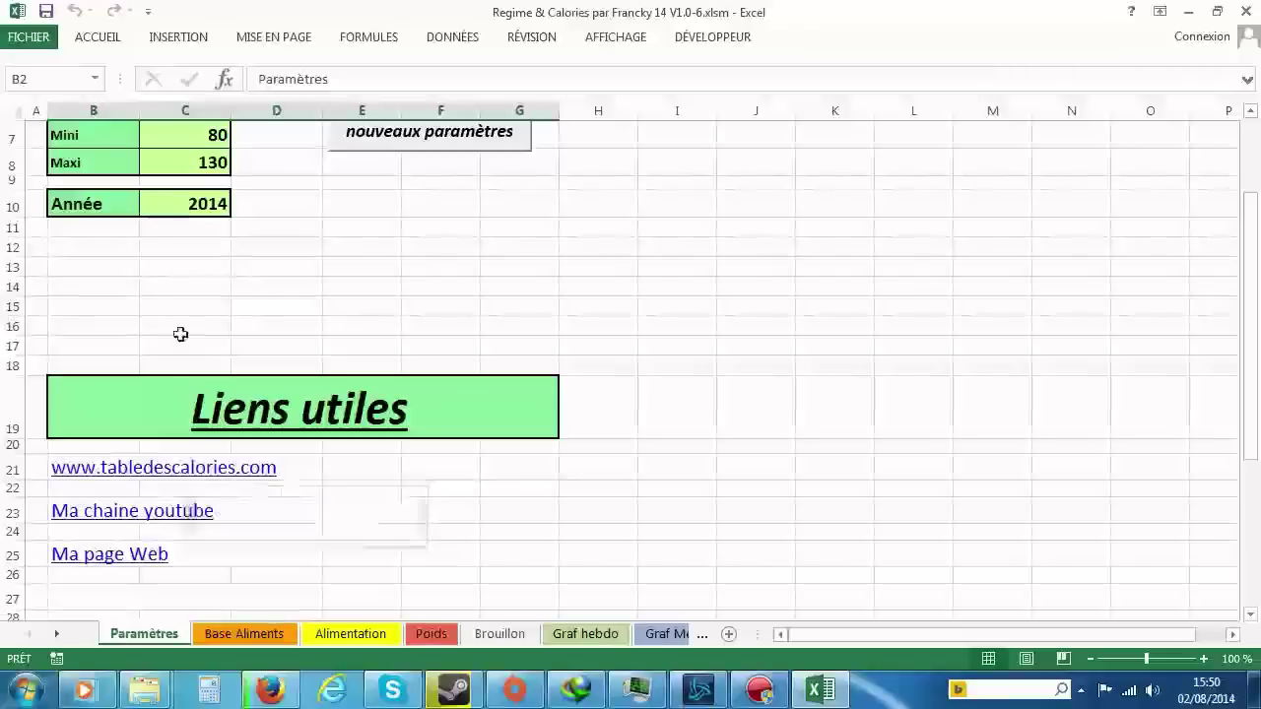
click(246, 636)
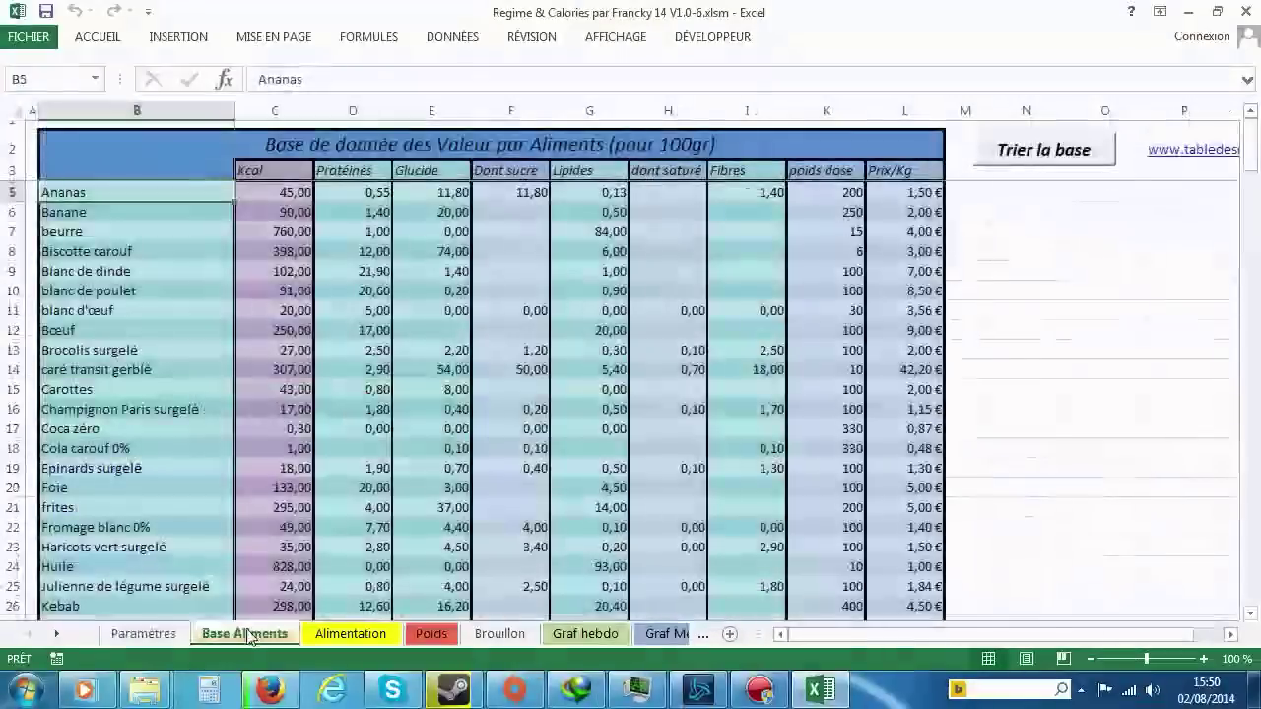
click(144, 635)
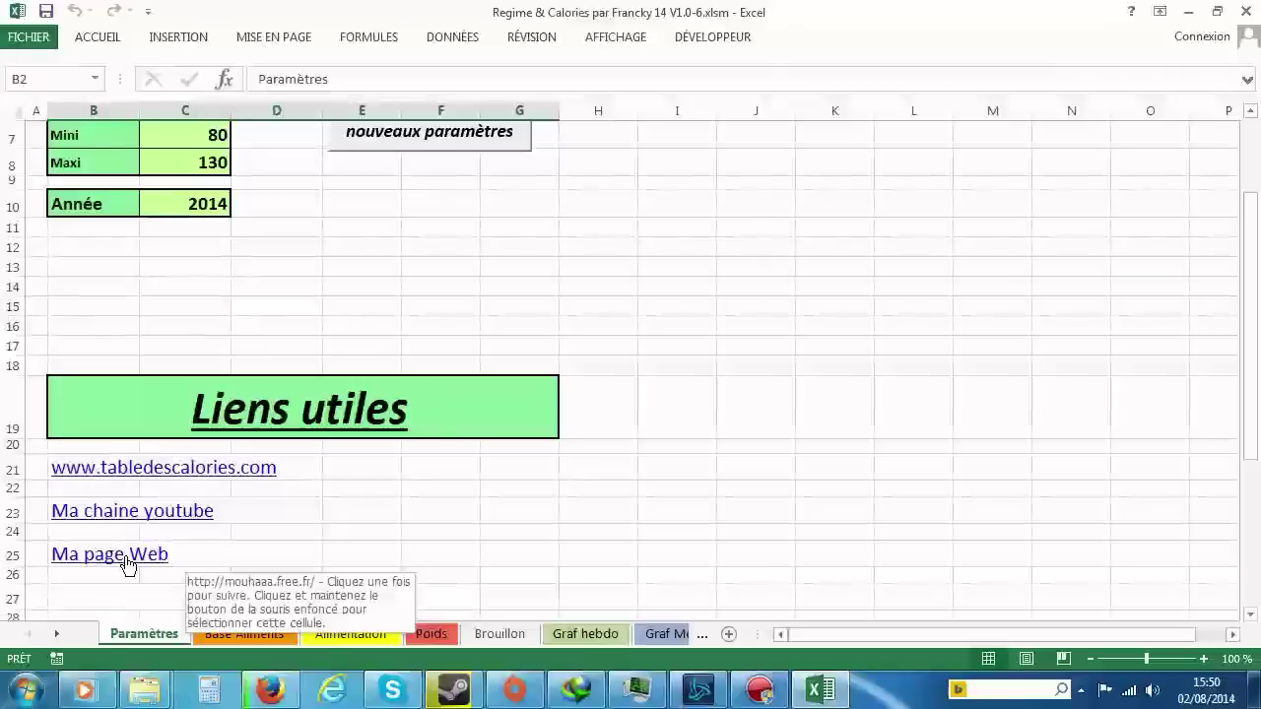
scroll(203, 563, up, 2)
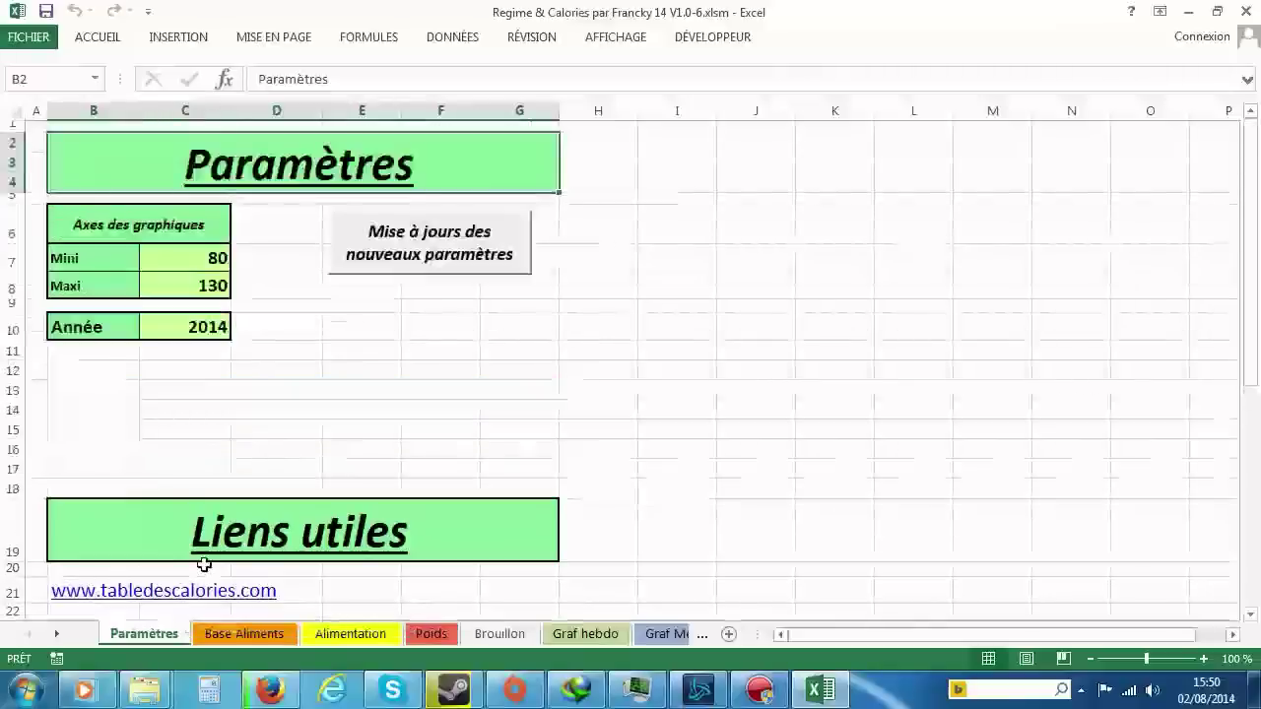
Step: Look through the list of foods on the Base Aliments sheet
click(279, 368)
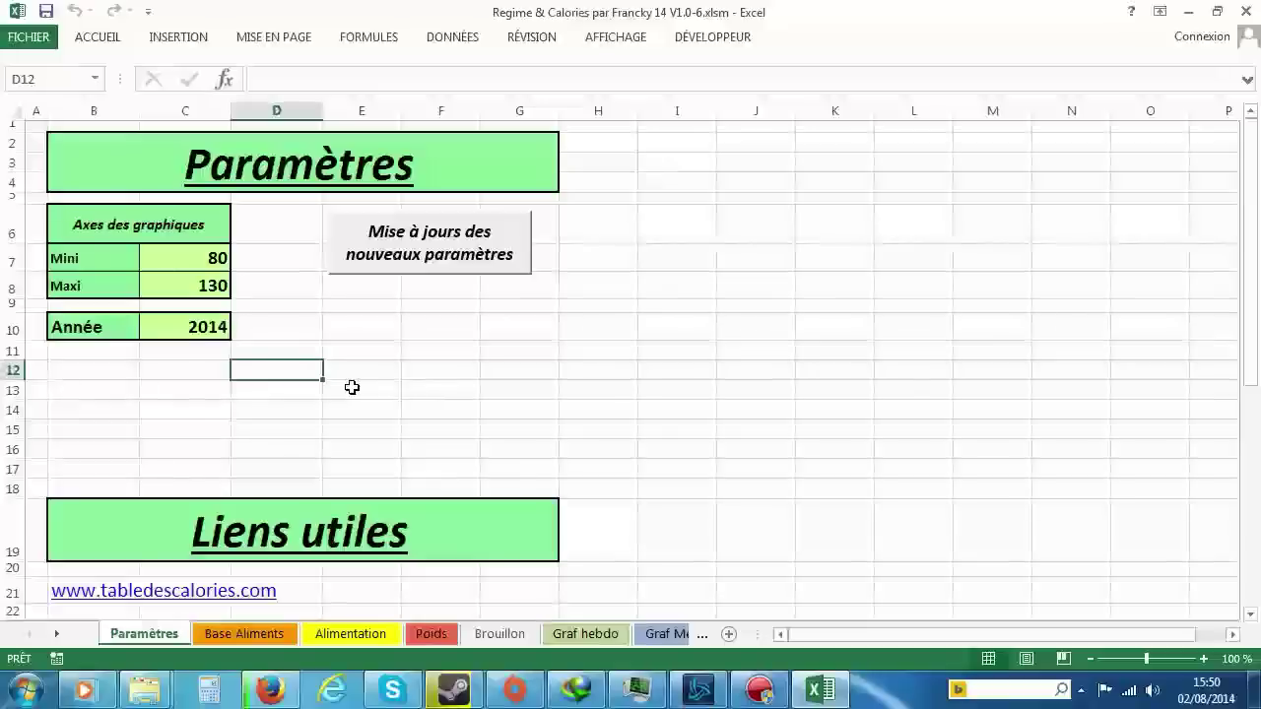
click(261, 640)
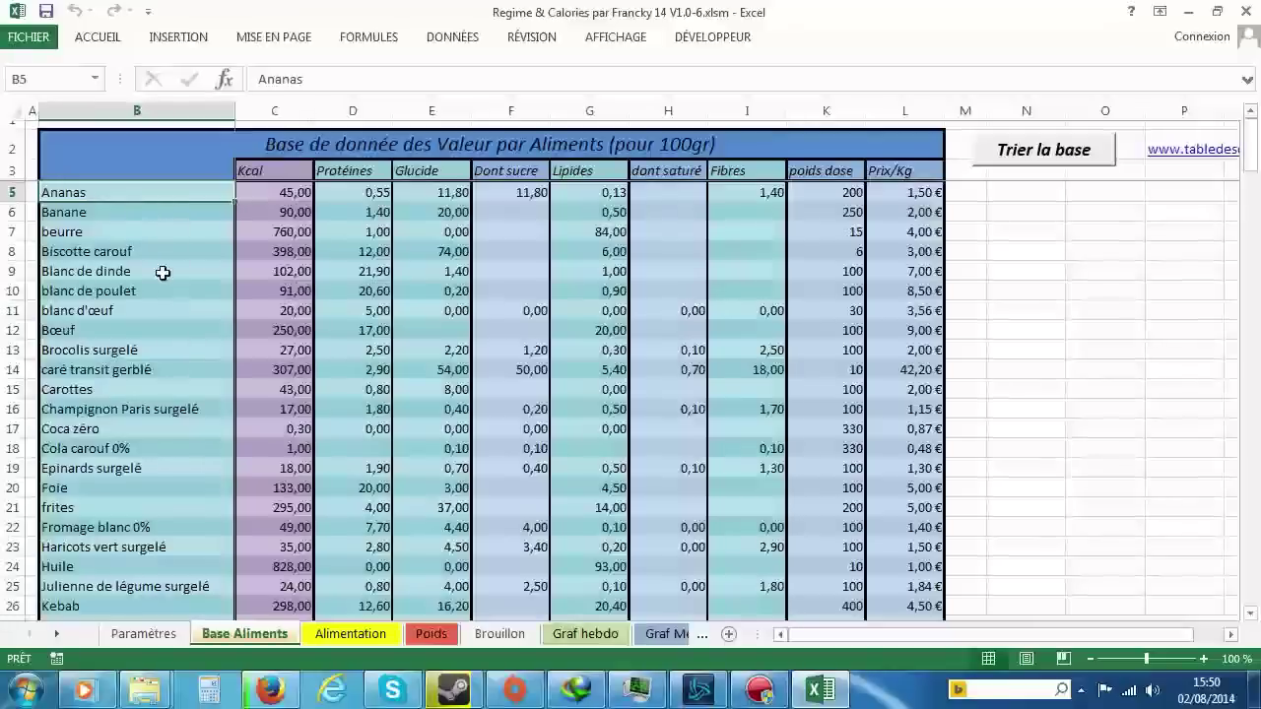
scroll(162, 319, down, 6)
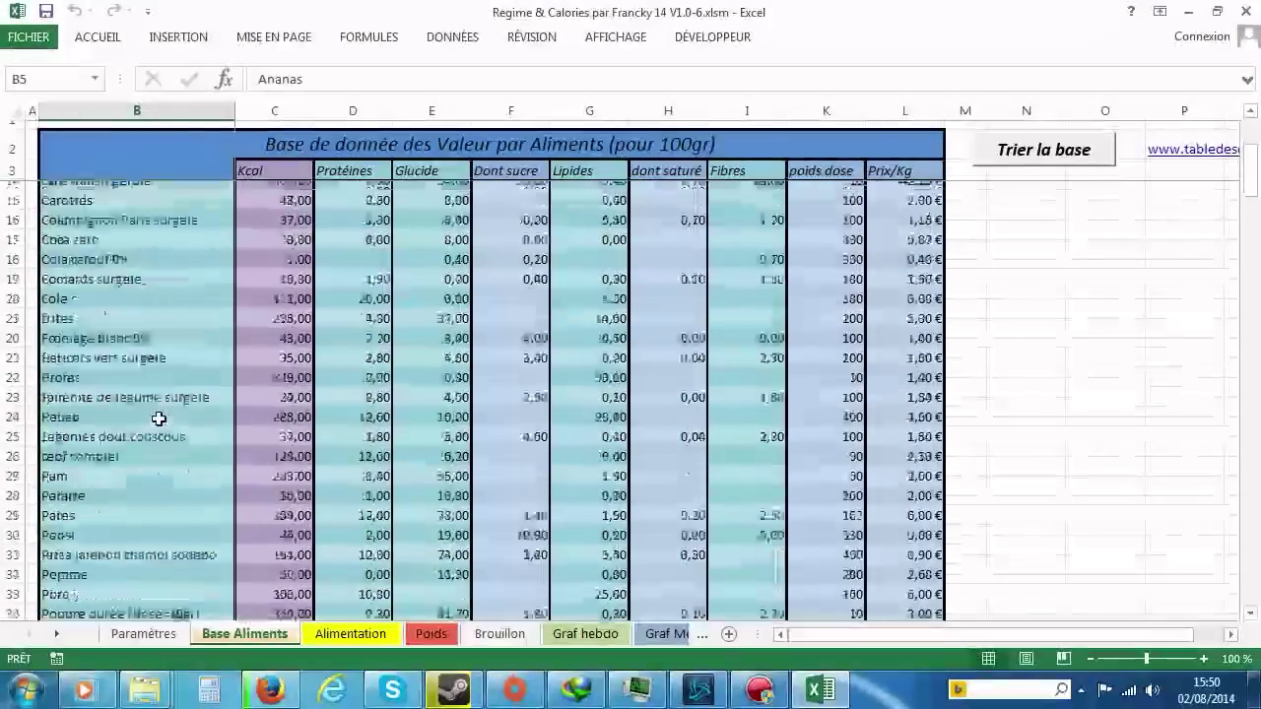
scroll(158, 417, down, 4)
scroll(157, 488, up, 7)
scroll(158, 488, up, 4)
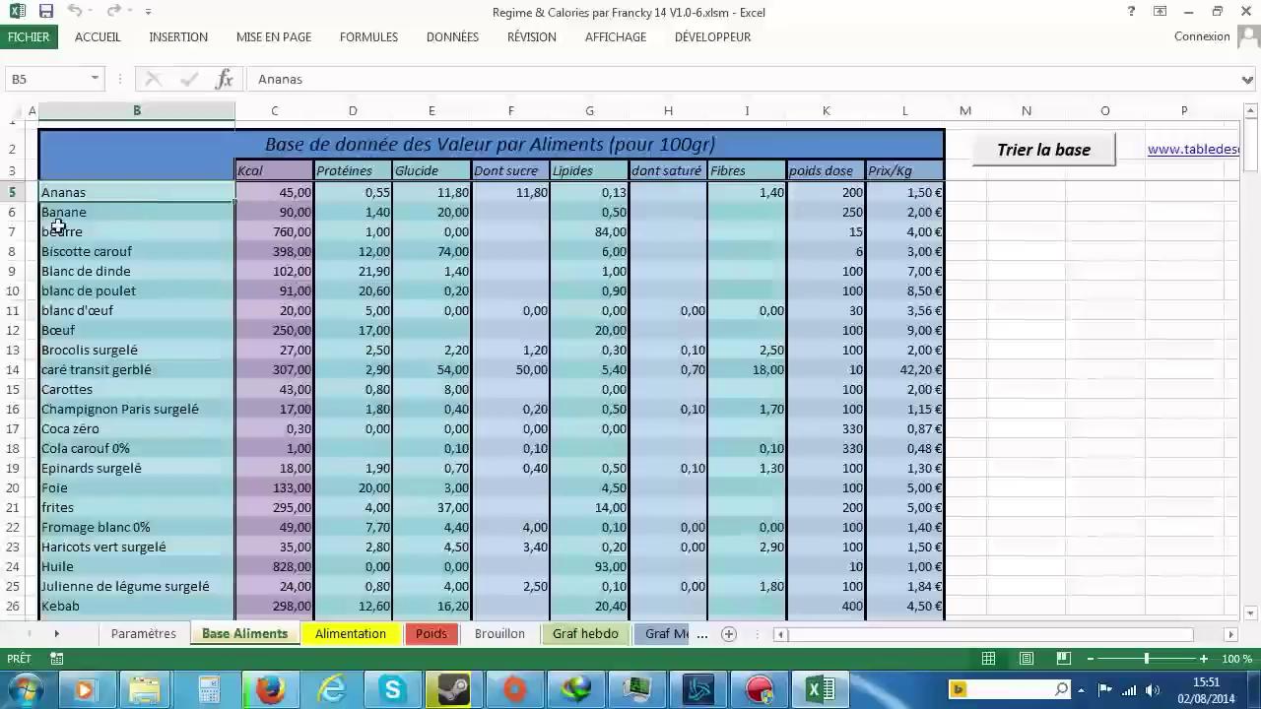
Step: Examine the Kcal, Protéines, Glucide, Lipides and dont saturé columns for the first foods on the Base Aliments sheet
key(Down)
key(Down)
click(299, 205)
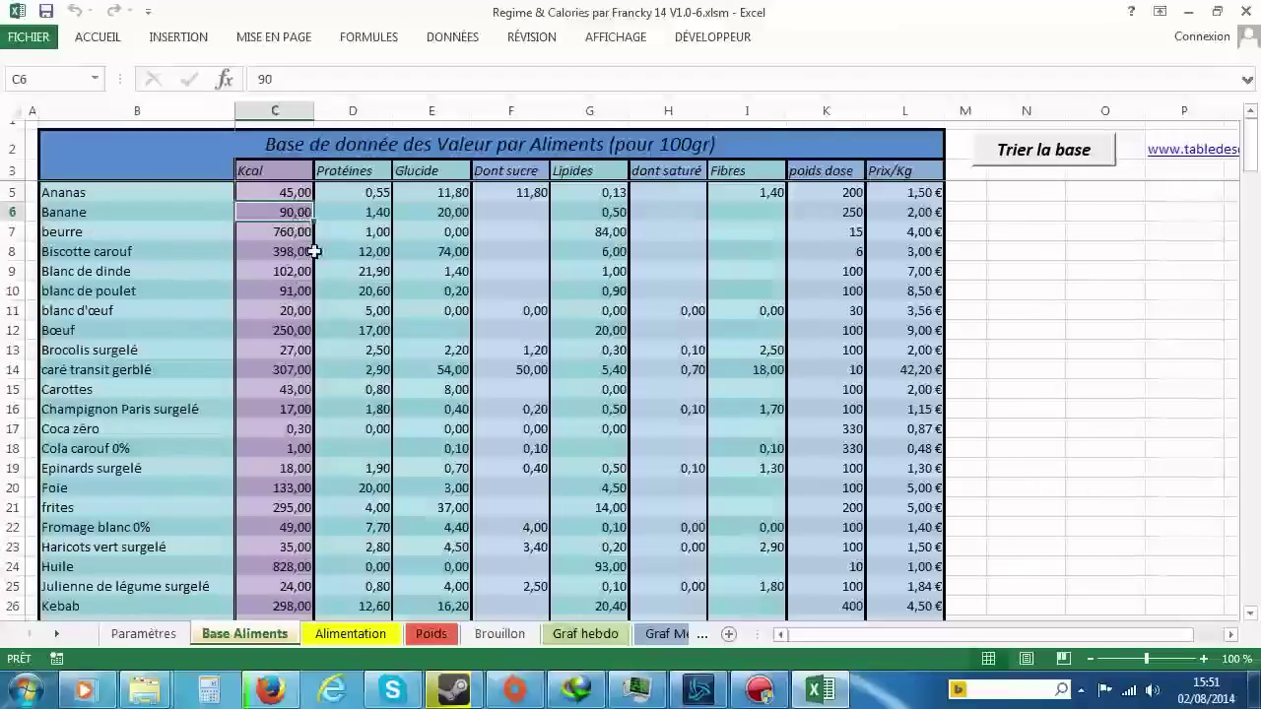
click(377, 212)
click(448, 229)
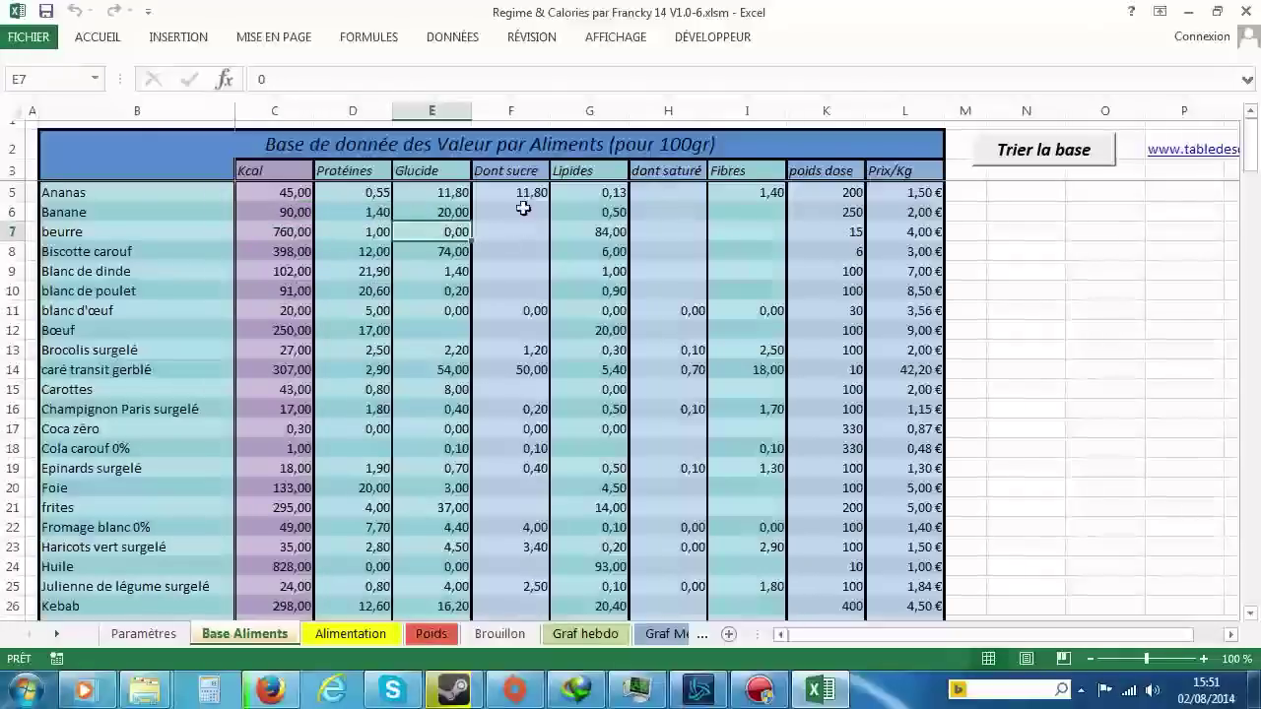
click(575, 226)
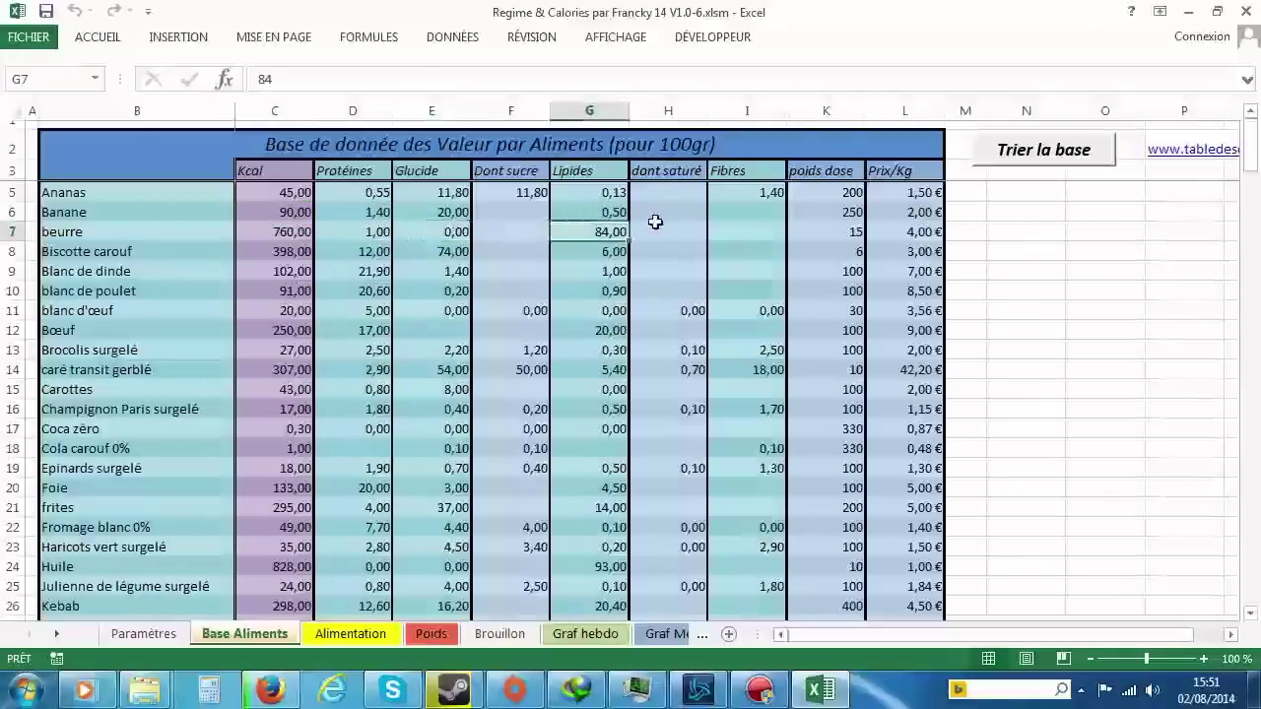
click(643, 234)
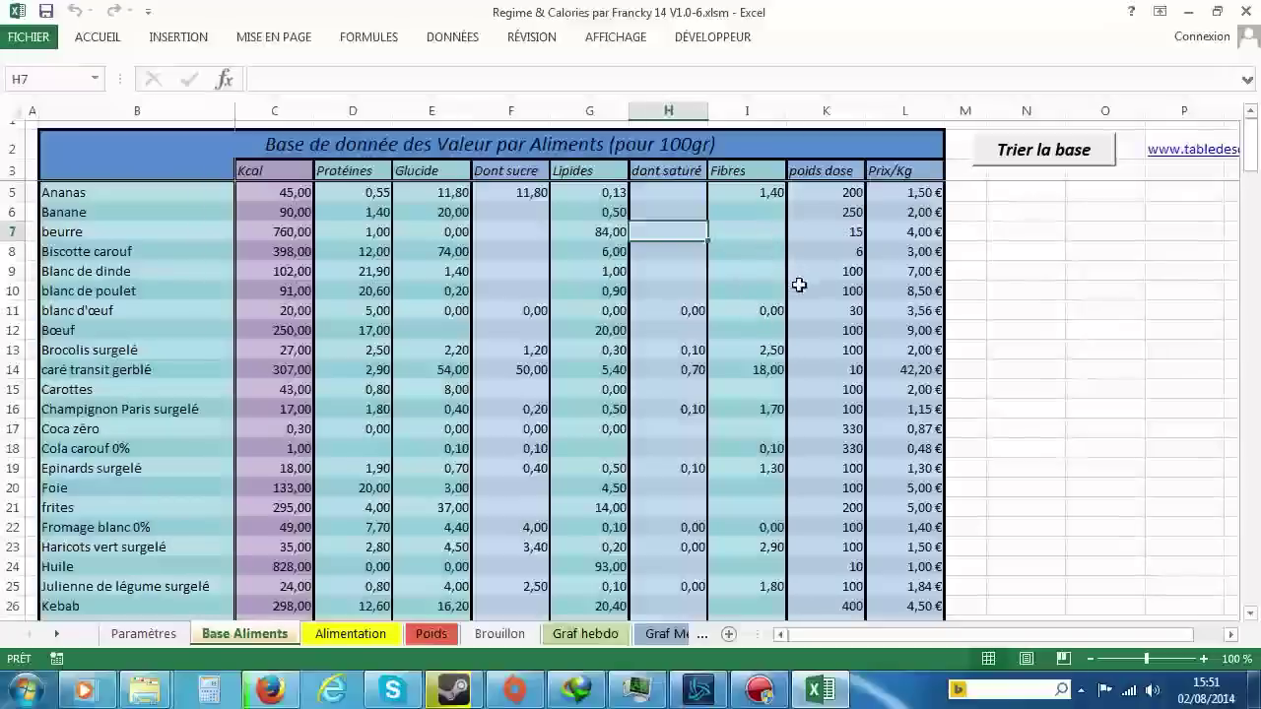
Step: Check the poids dose and Prix/Kg columns for Ananas, and the Nb Dose and Qté (Gr) cells for Prot décathlon on the Alimentation sheet
click(837, 193)
click(921, 197)
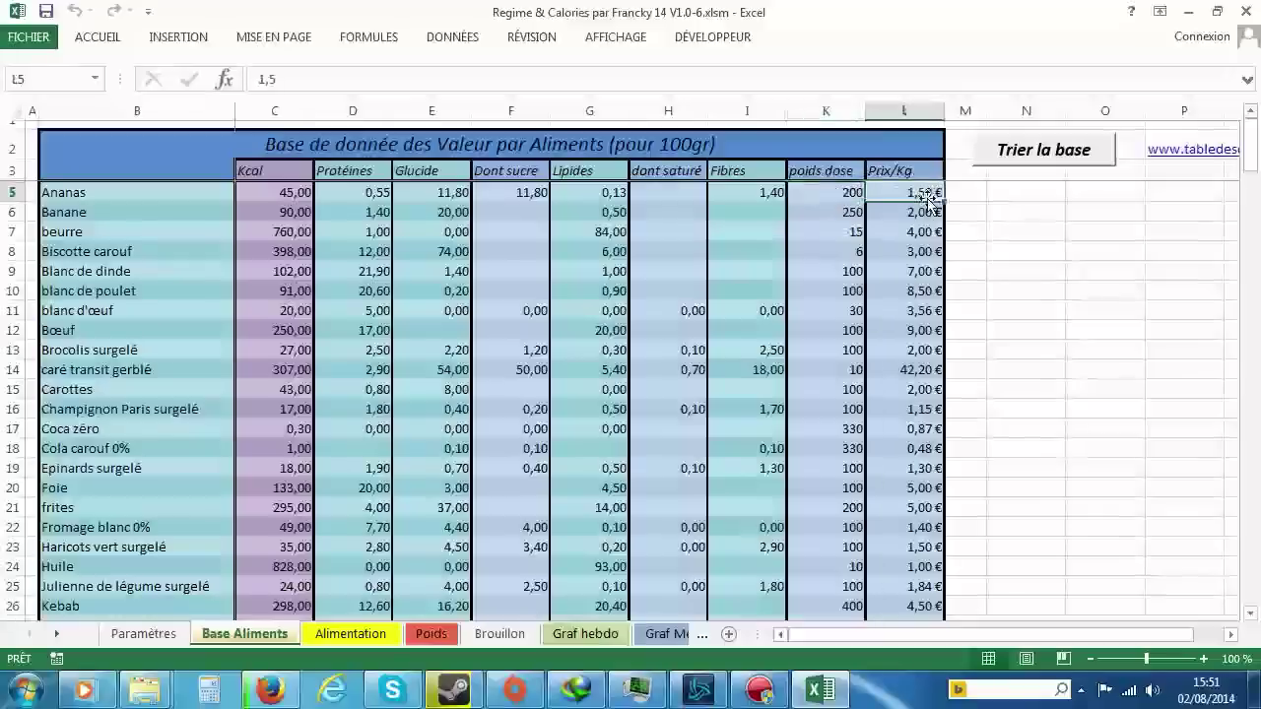
click(826, 198)
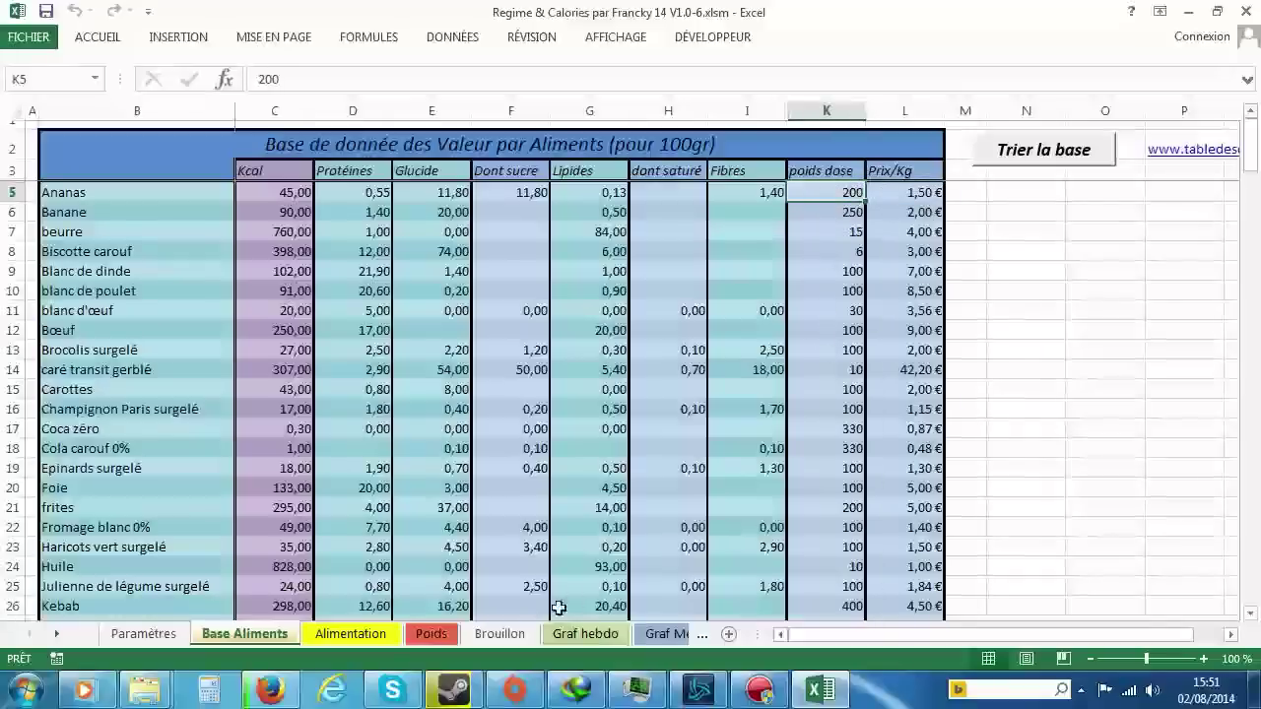
click(347, 635)
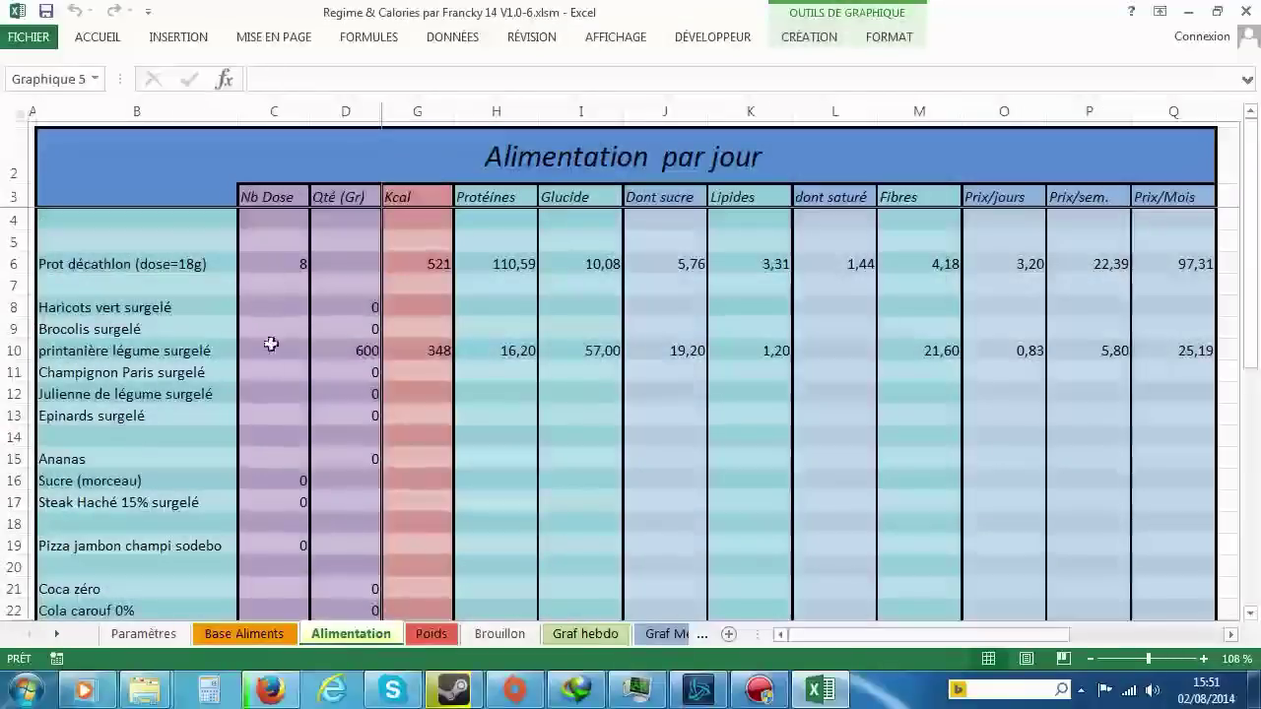
click(285, 261)
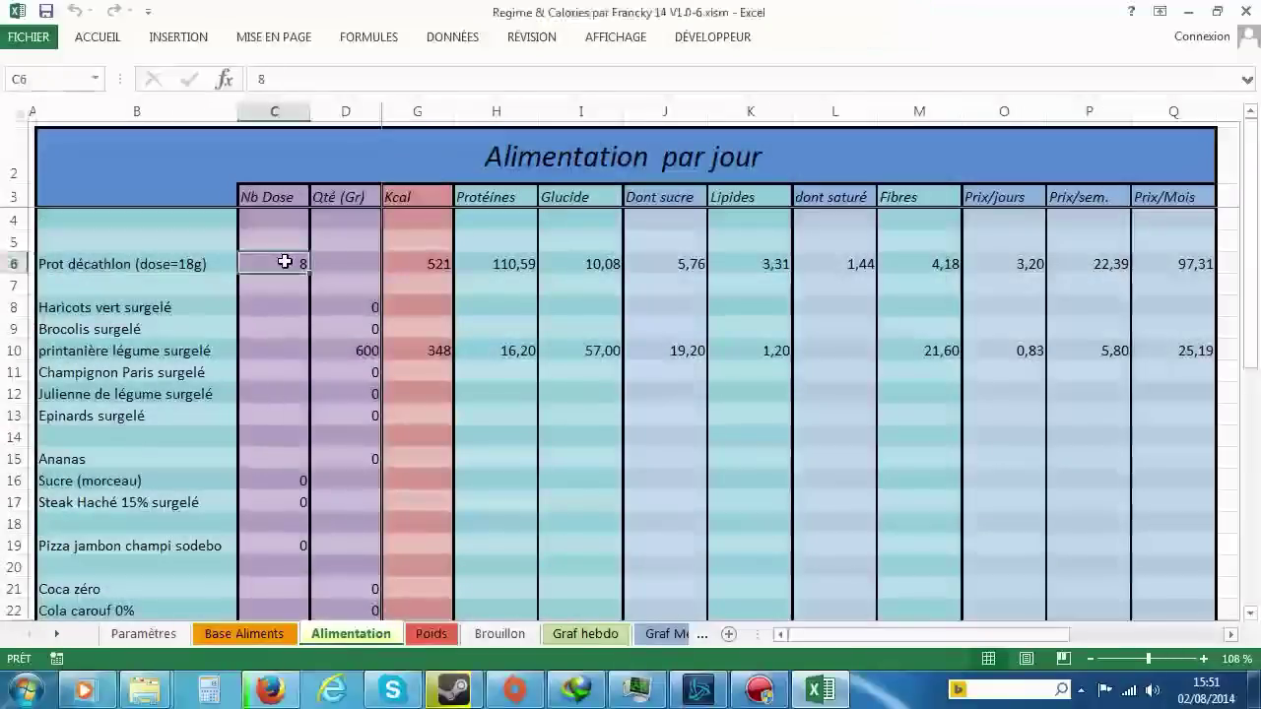
click(362, 266)
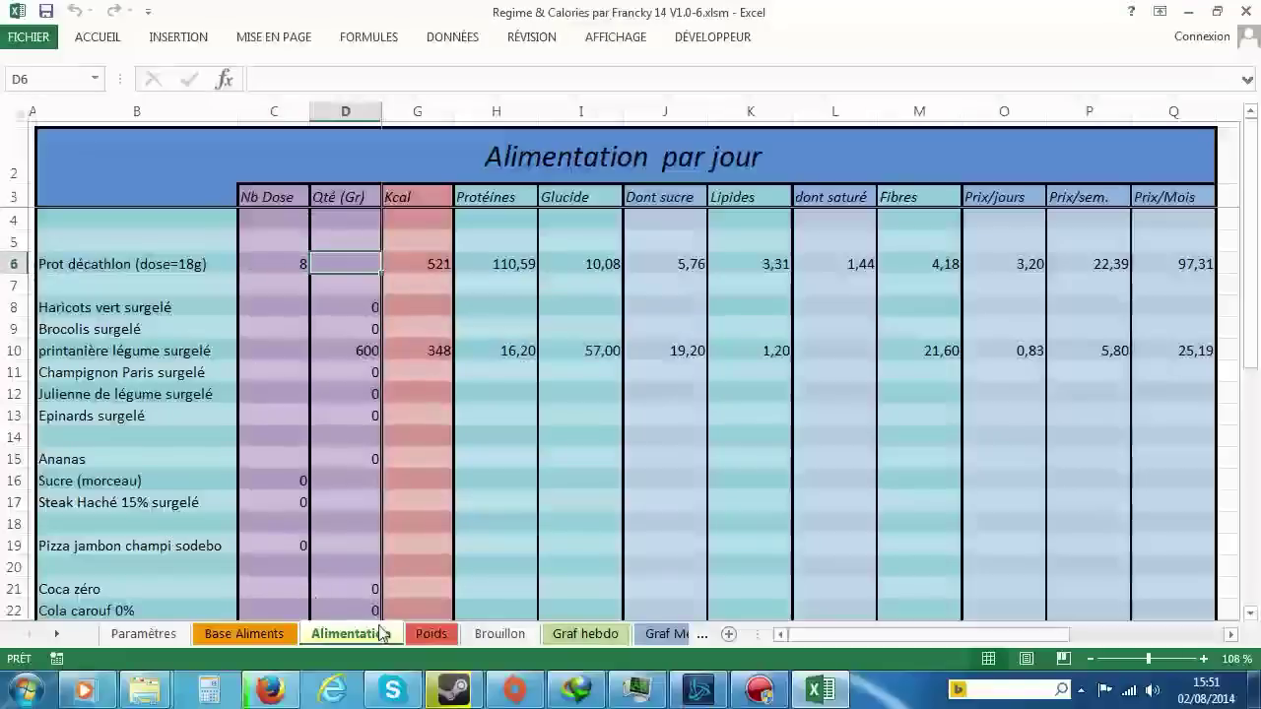
Step: Check the poids dose values of Prot décathlon and Prot pharmacie on the Base Aliments sheet
click(278, 636)
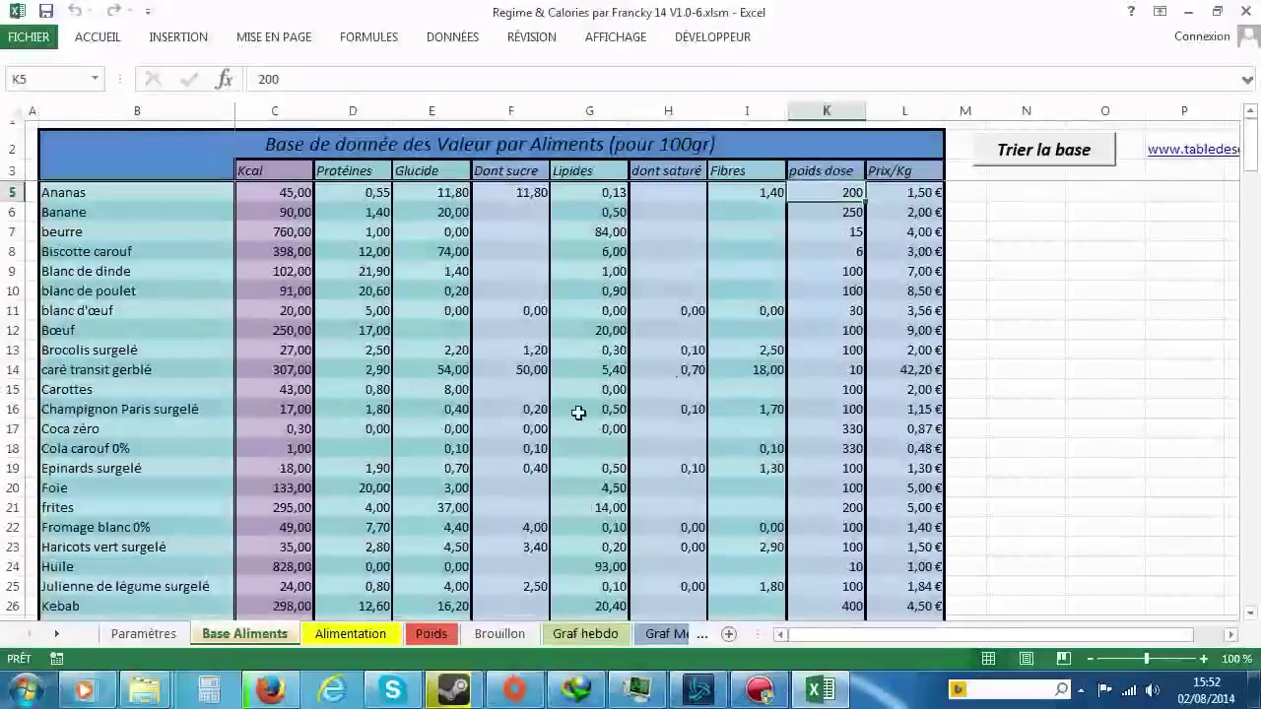
scroll(256, 490, down, 5)
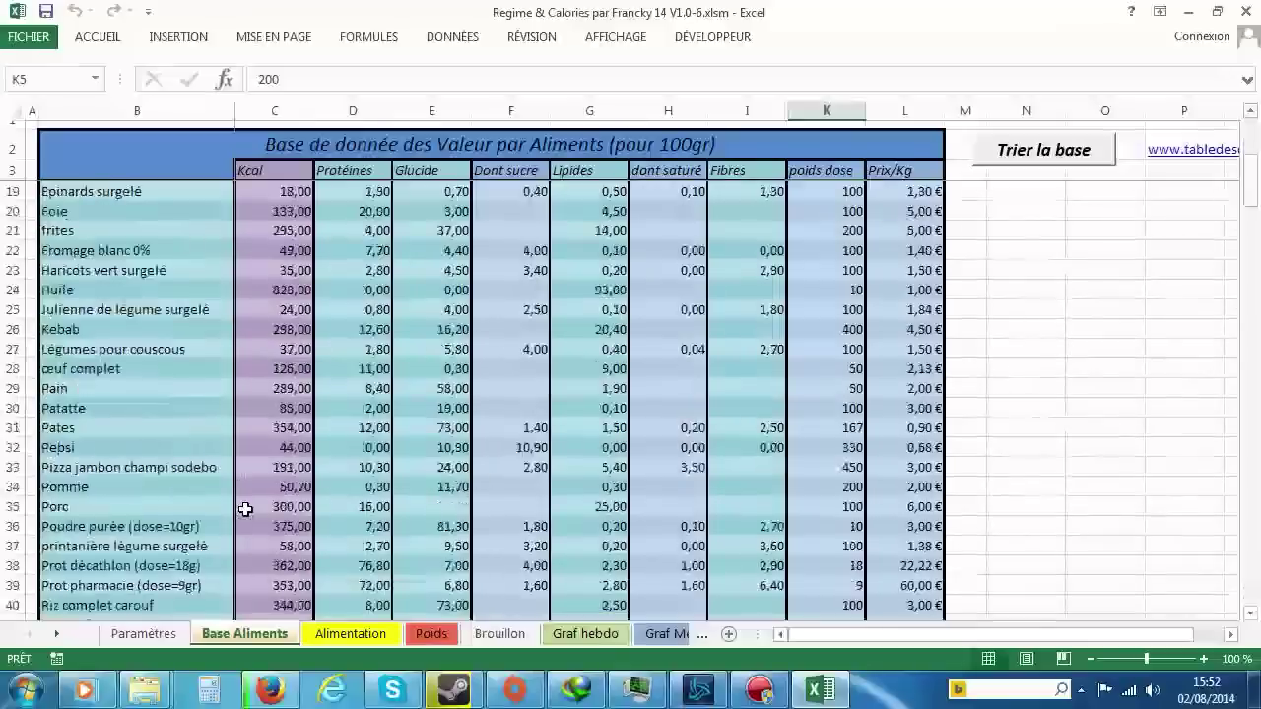
scroll(245, 509, down, 2)
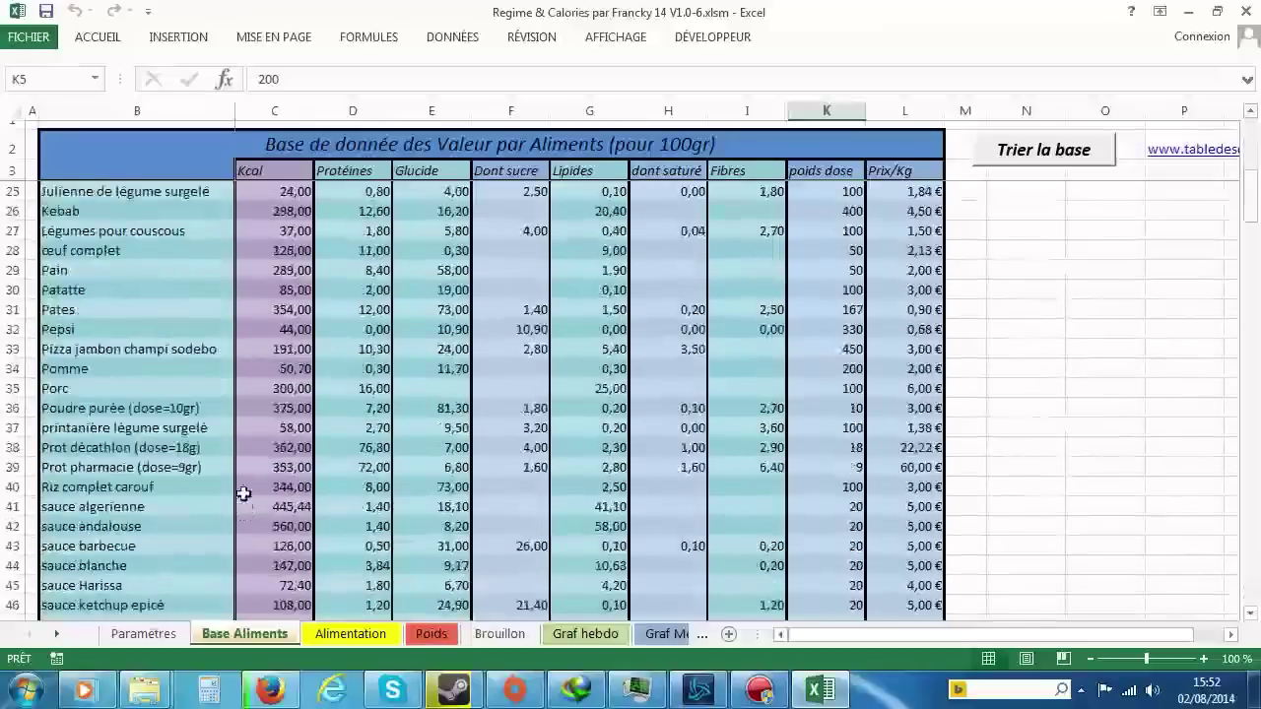
click(66, 450)
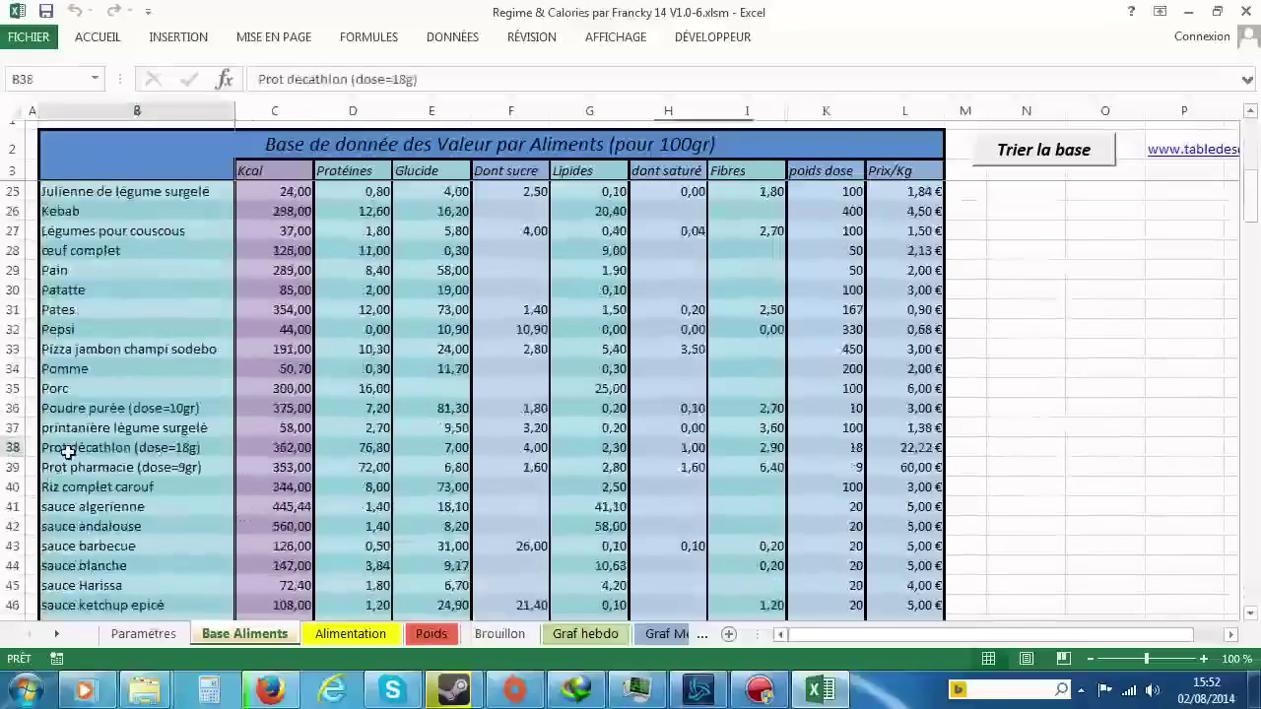
click(203, 470)
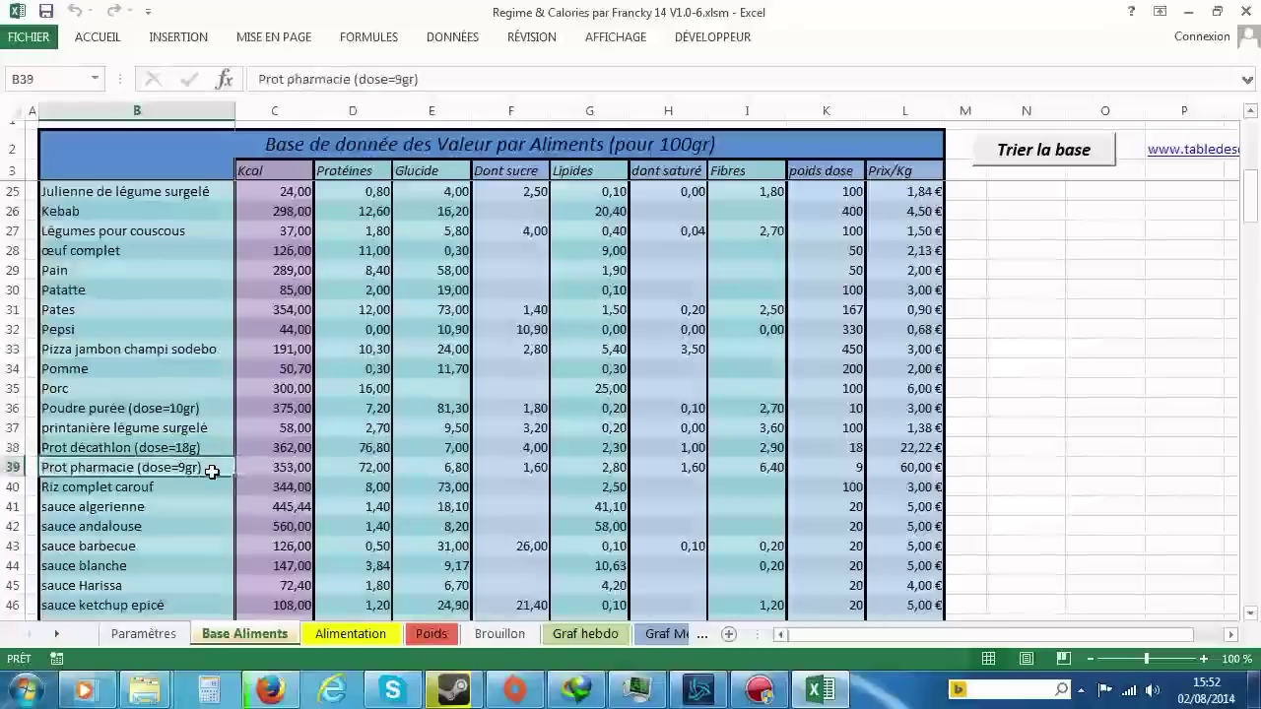
click(839, 469)
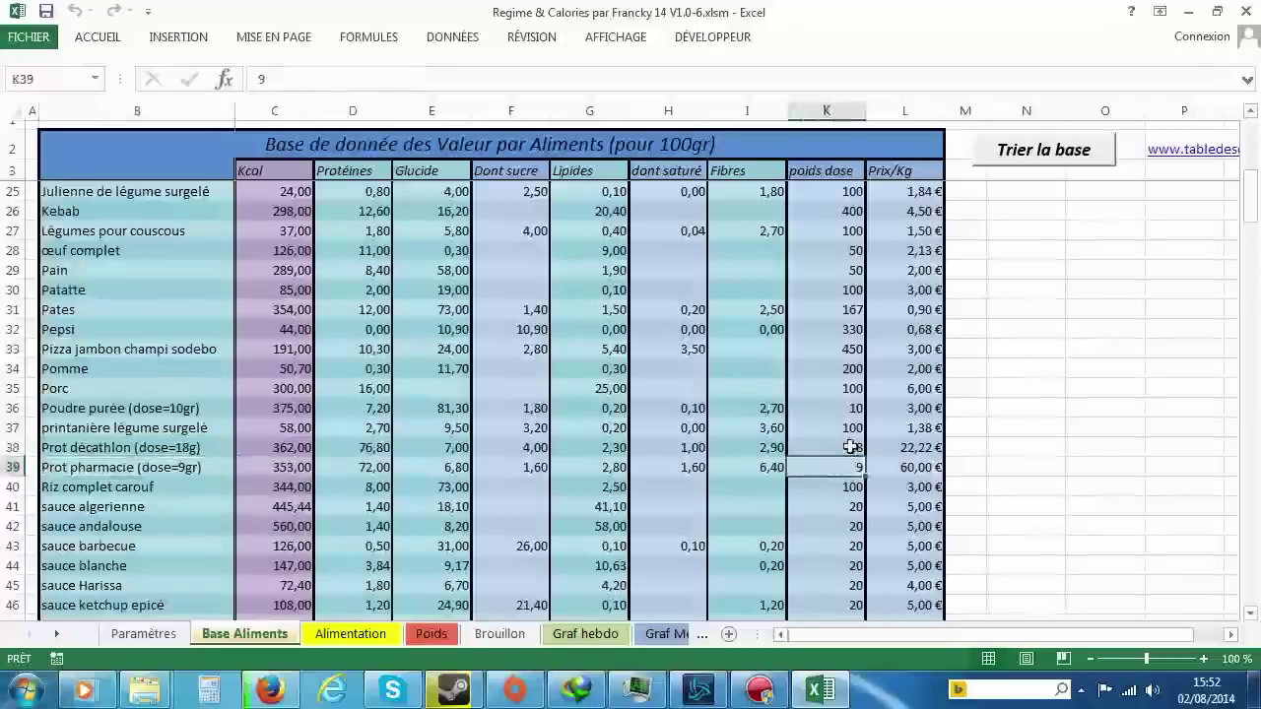
click(847, 447)
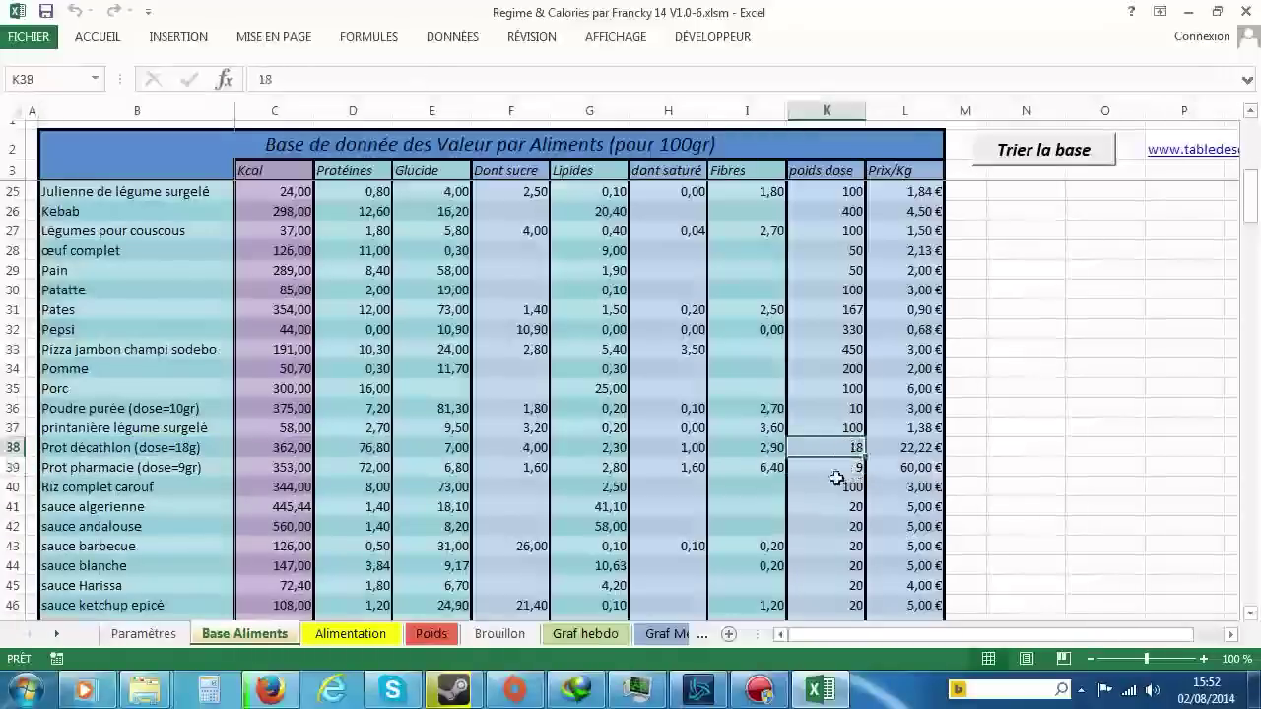
Step: Review the poids dose and Prix/Kg values of other foods in Base Aliments, and the price columns on the Alimentation sheet
scroll(850, 317, up, 7)
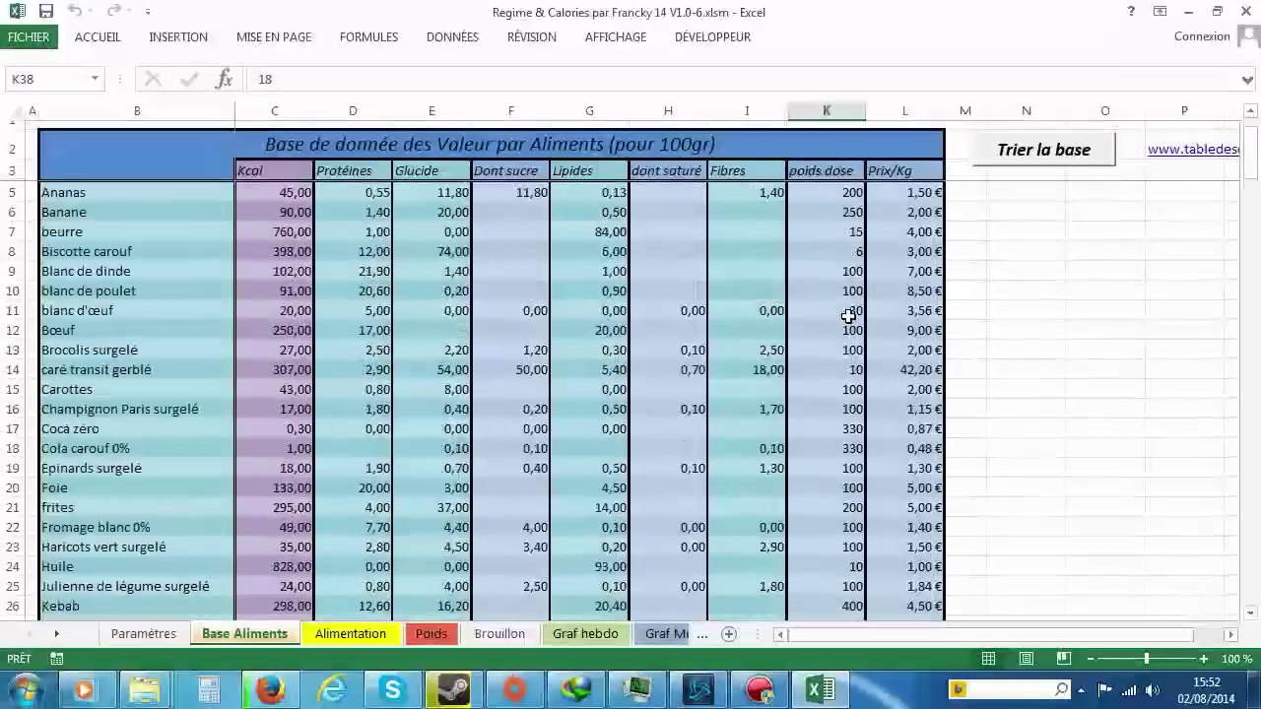
scroll(855, 355, down, 2)
scroll(853, 365, up, 2)
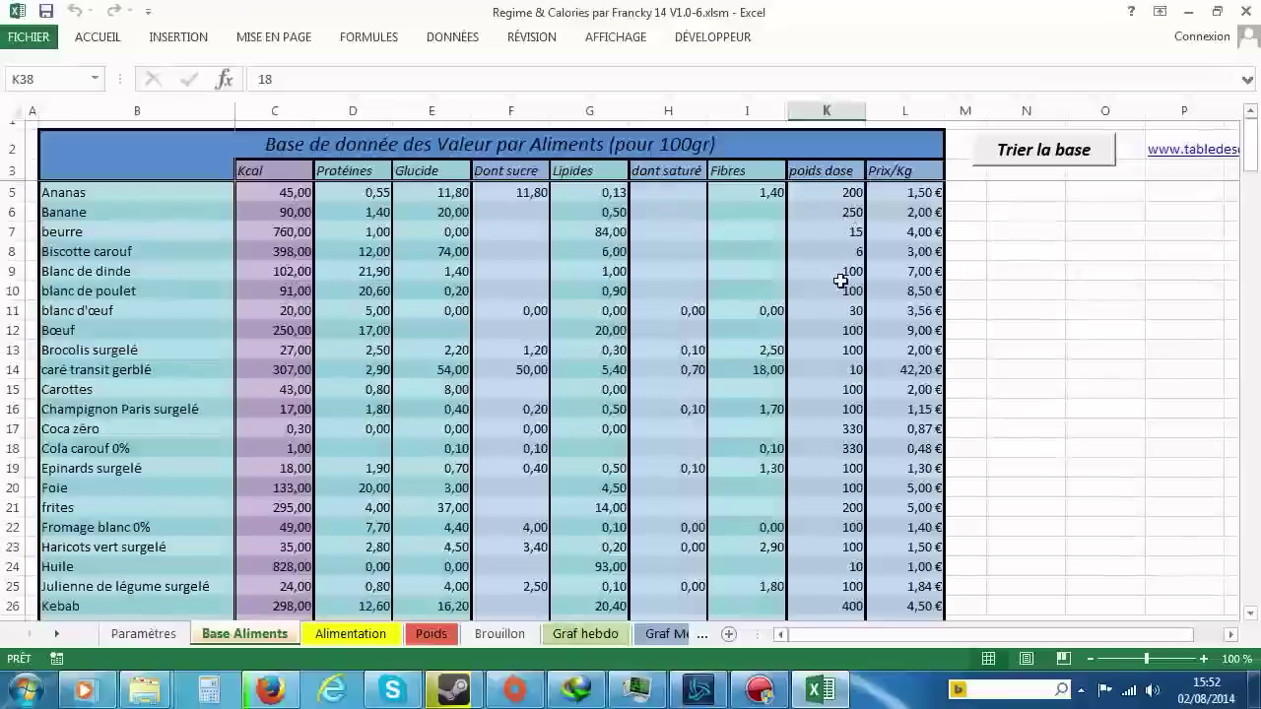
click(846, 215)
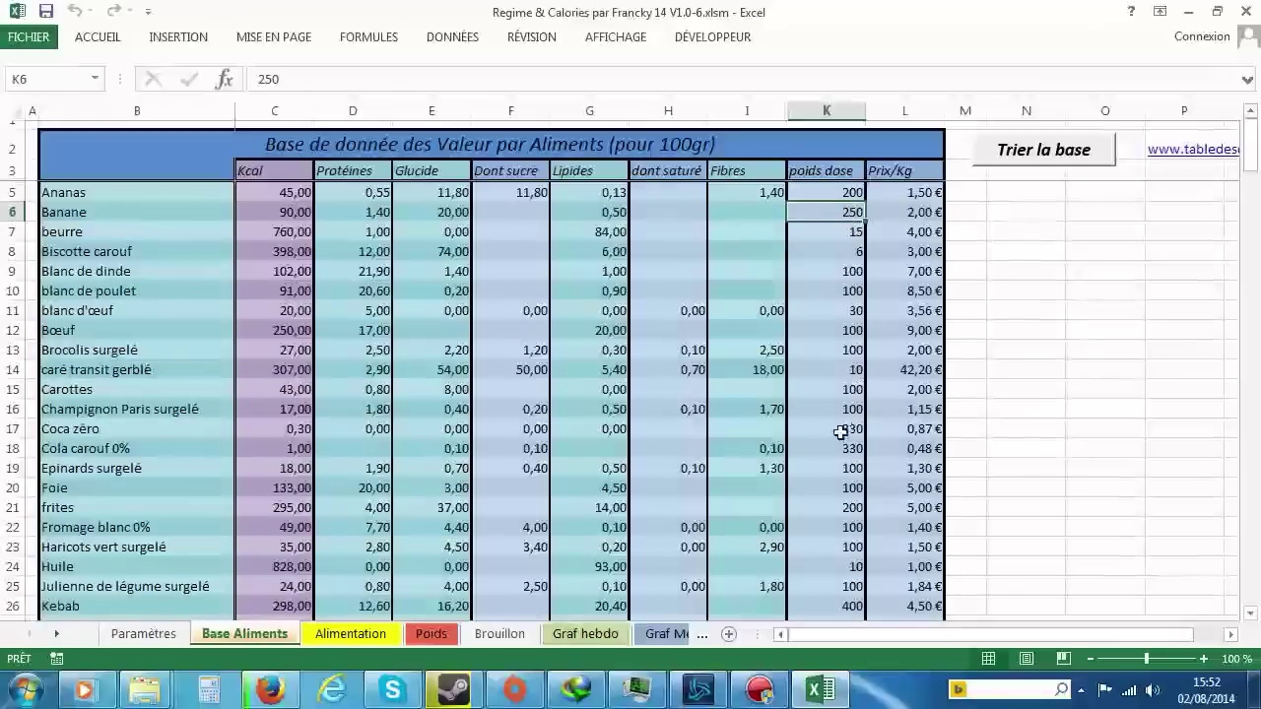
scroll(834, 463, down, 5)
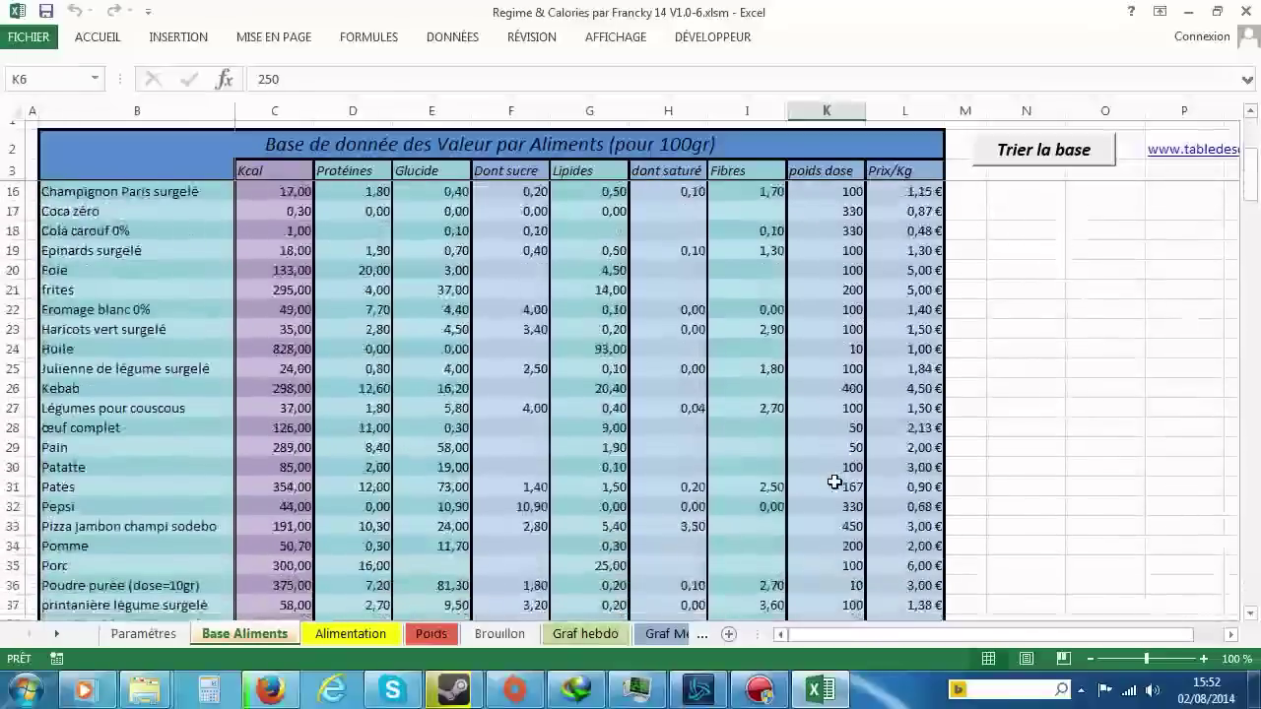
scroll(834, 482, down, 1)
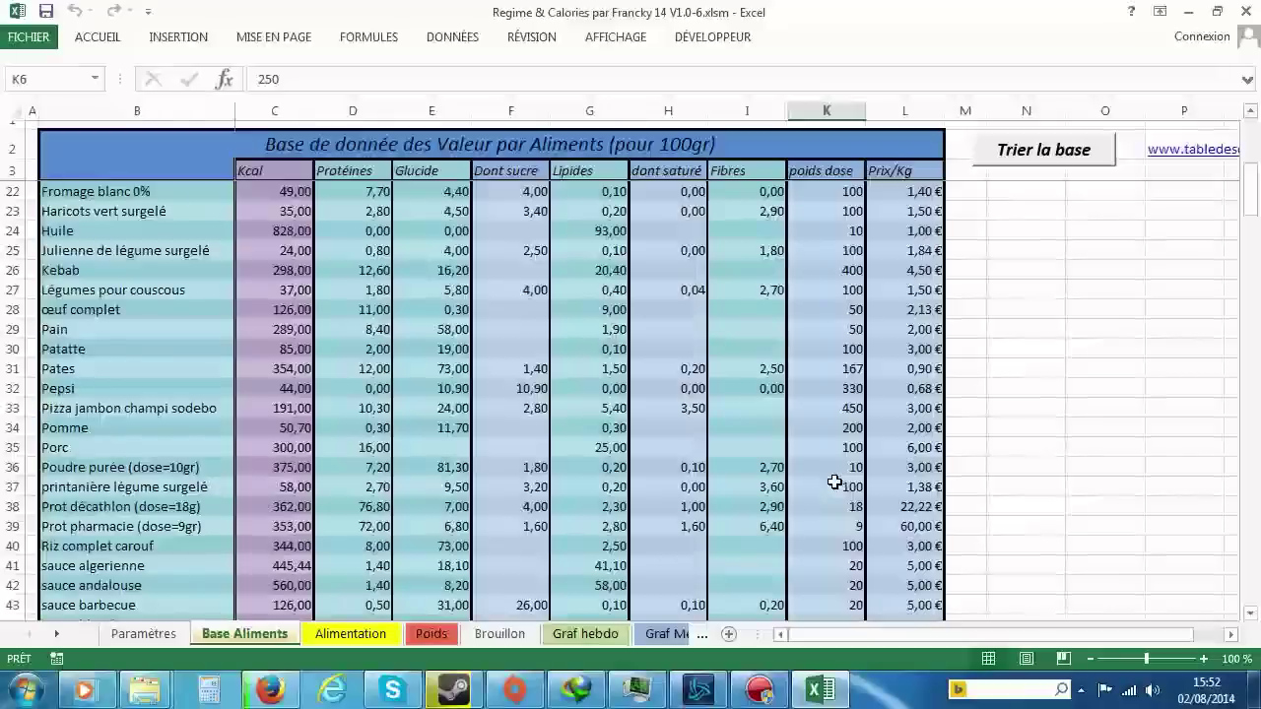
click(900, 249)
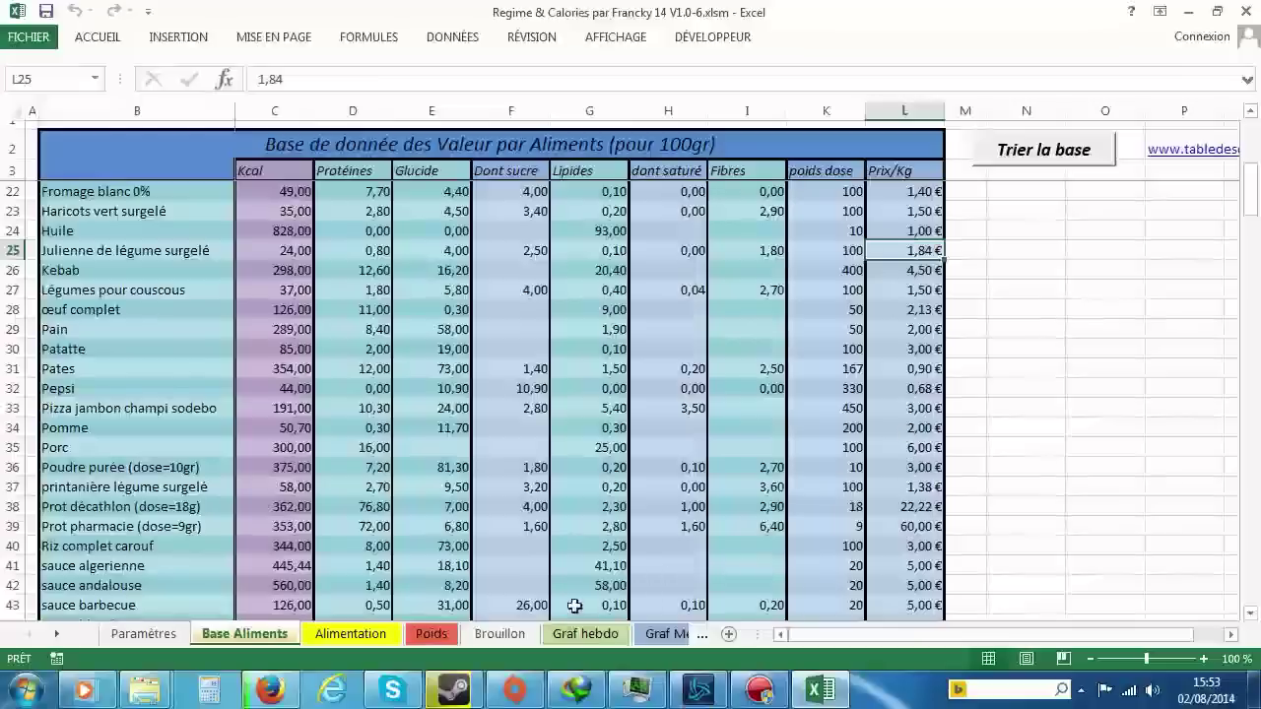
click(374, 635)
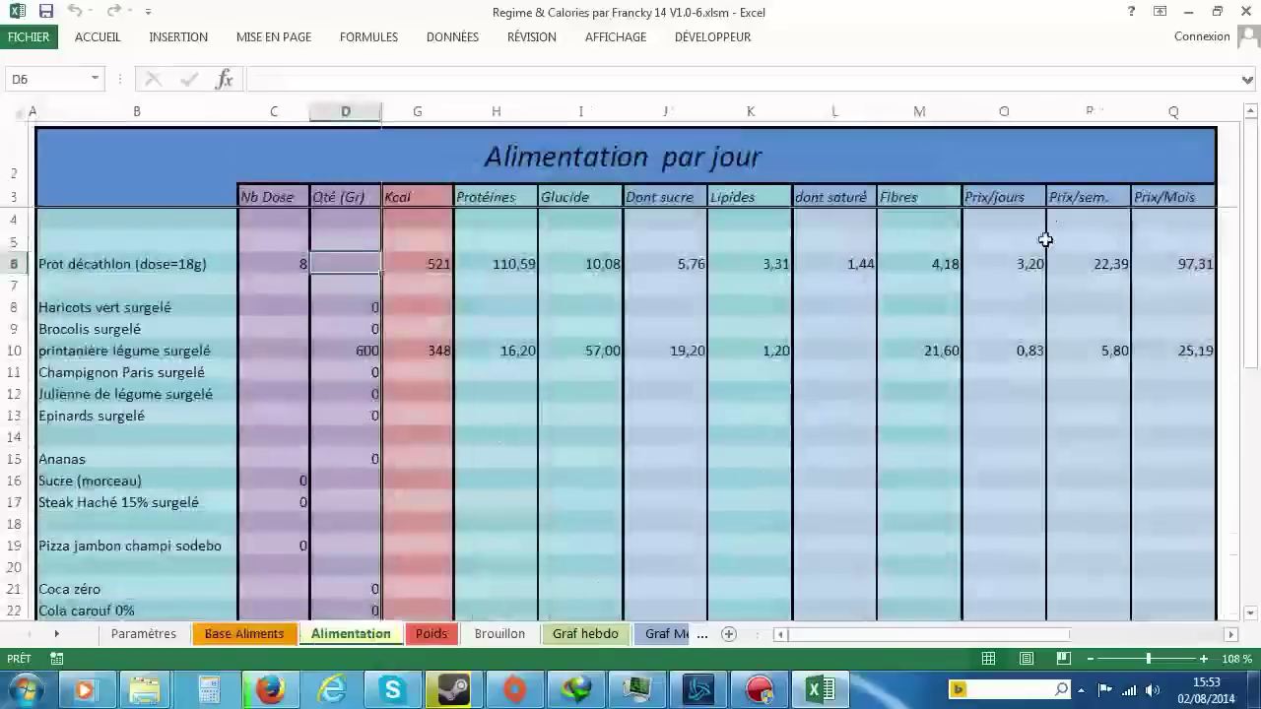
click(145, 633)
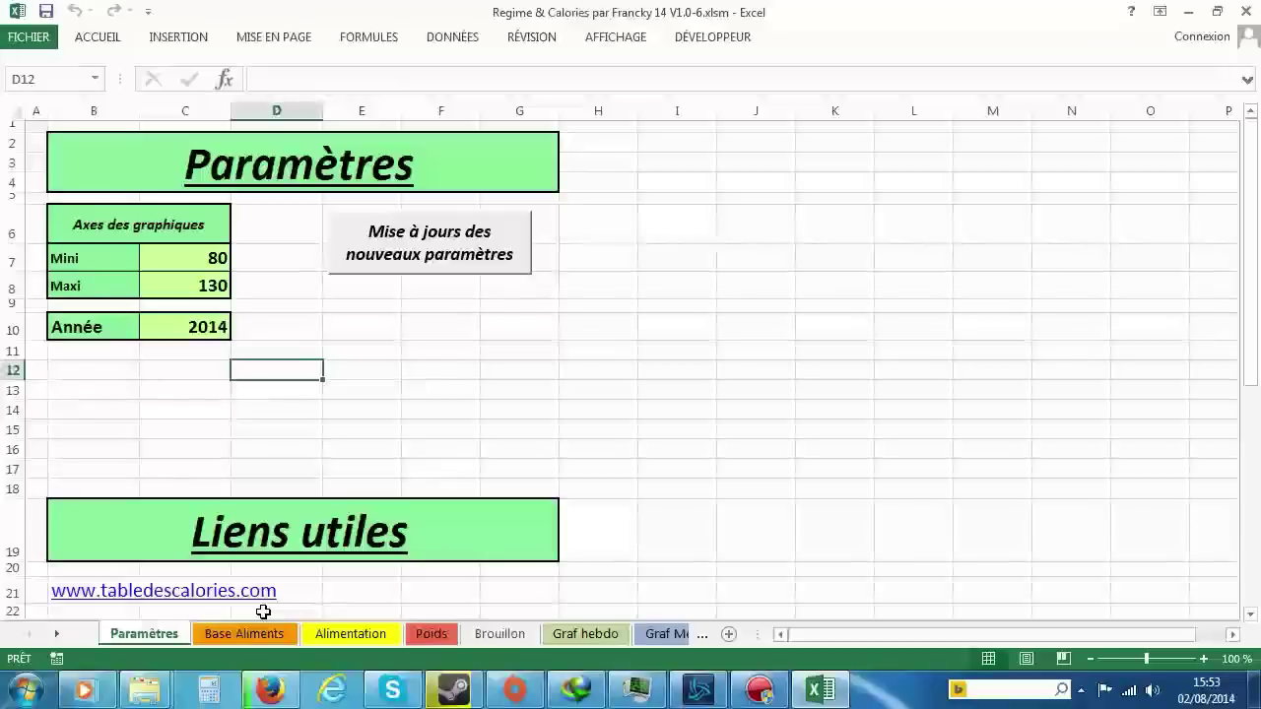
click(211, 632)
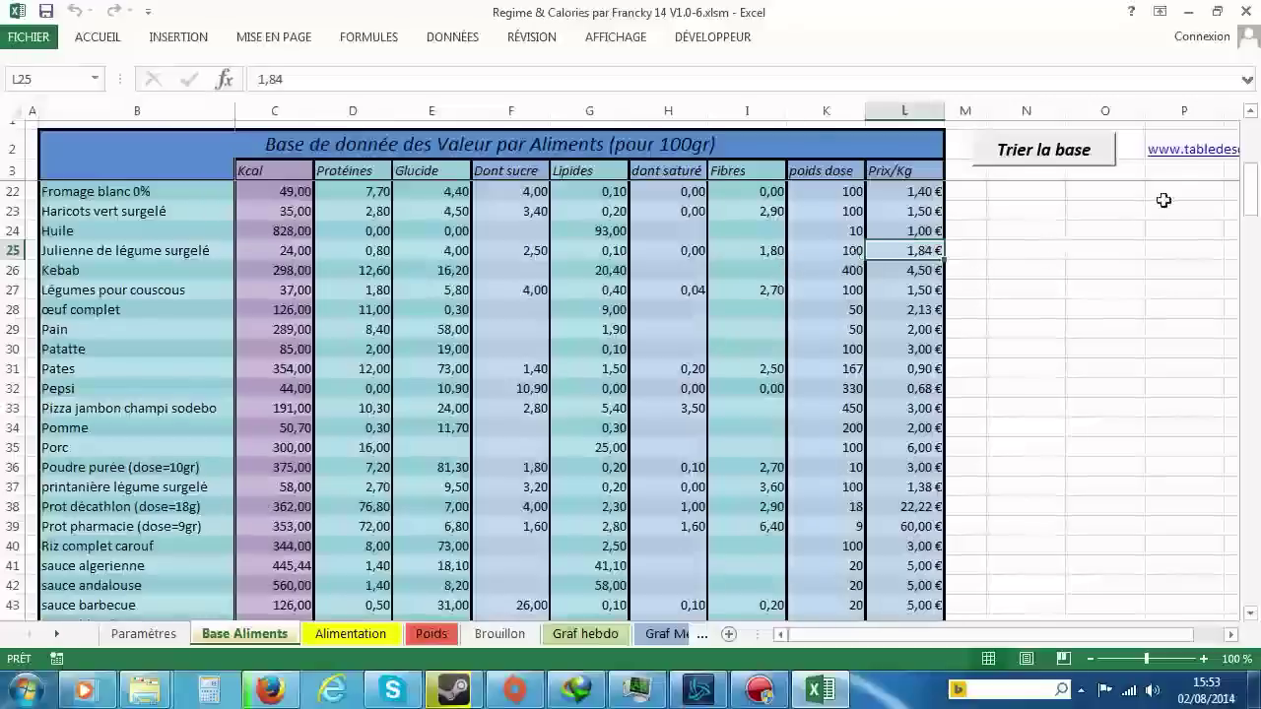
drag(892, 639, 926, 642)
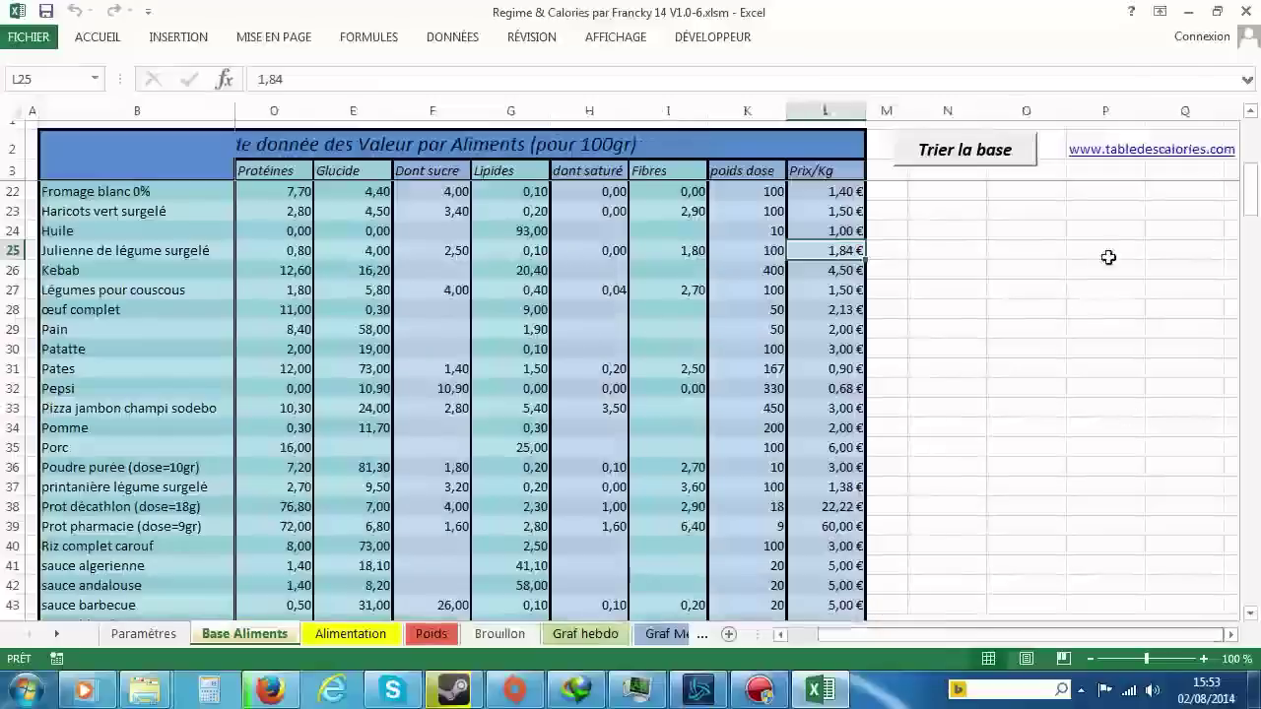
drag(1012, 641, 970, 640)
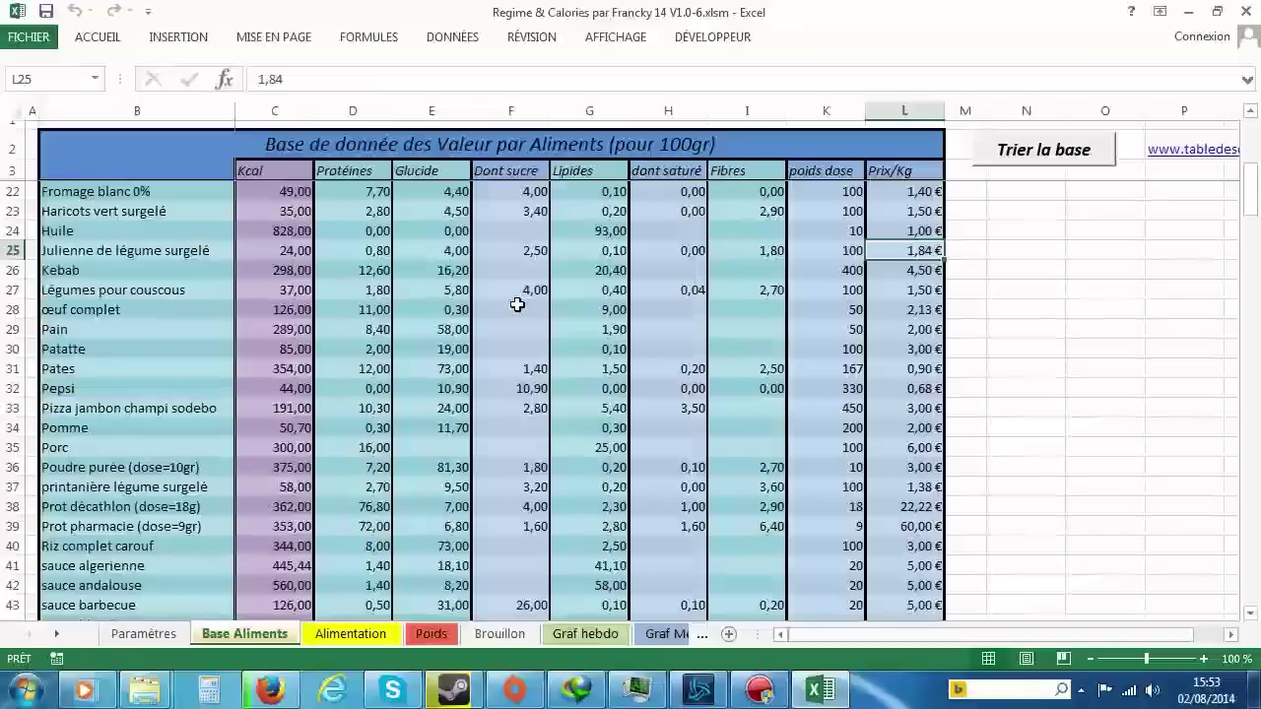
Step: Examine the rest of the food list on Base Aliments and the nutrient values in the caré transit gerblé row
scroll(517, 304, down, 4)
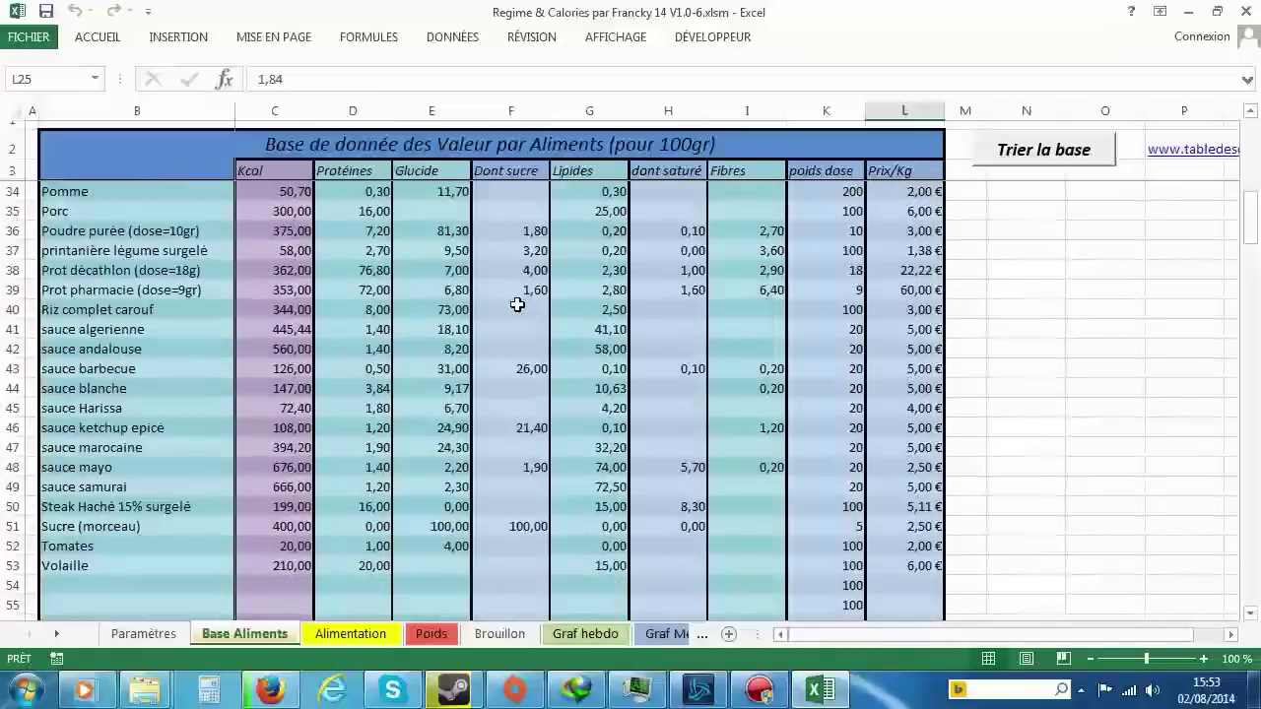
scroll(552, 320, up, 3)
scroll(552, 319, up, 4)
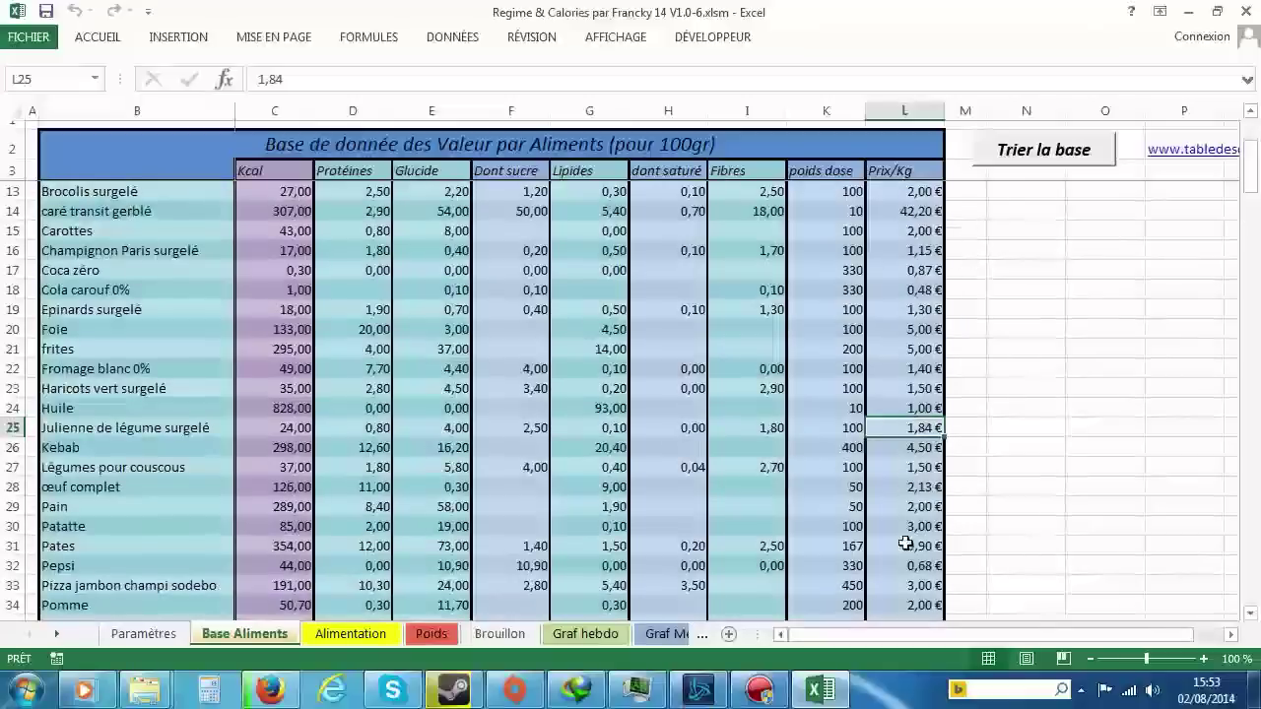
click(375, 210)
click(448, 211)
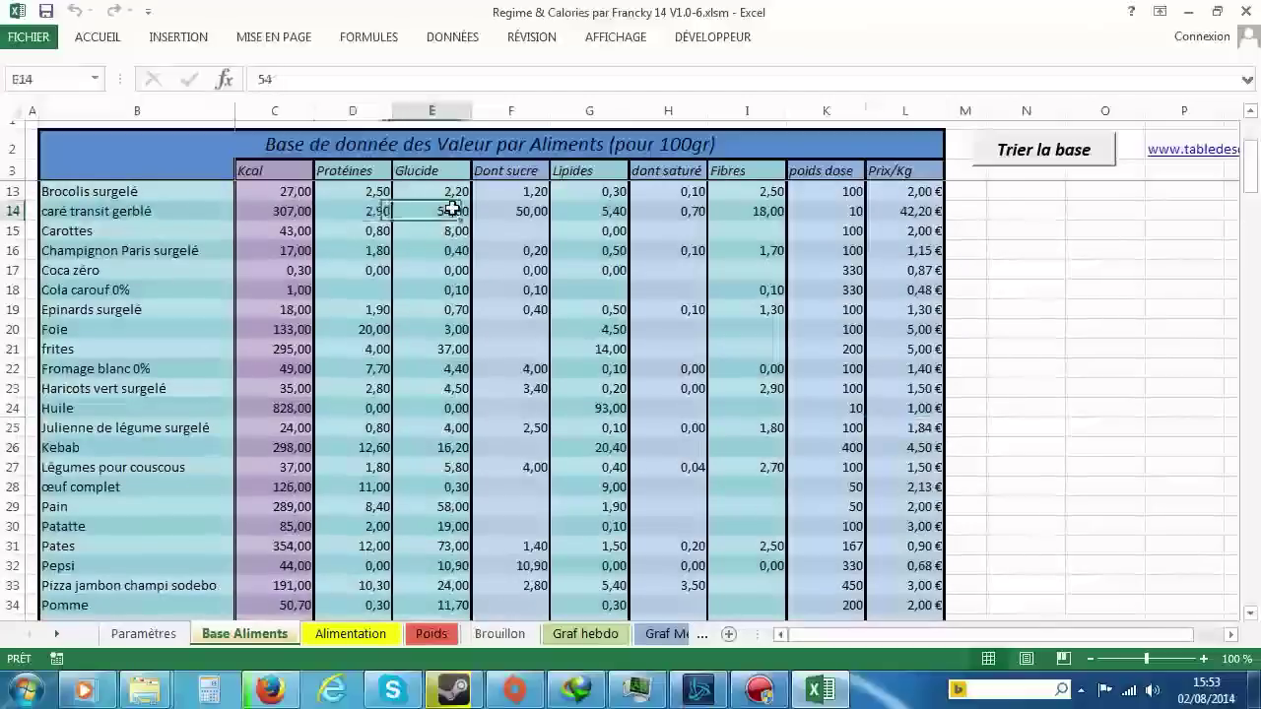
click(519, 212)
drag(362, 207, 679, 230)
click(434, 313)
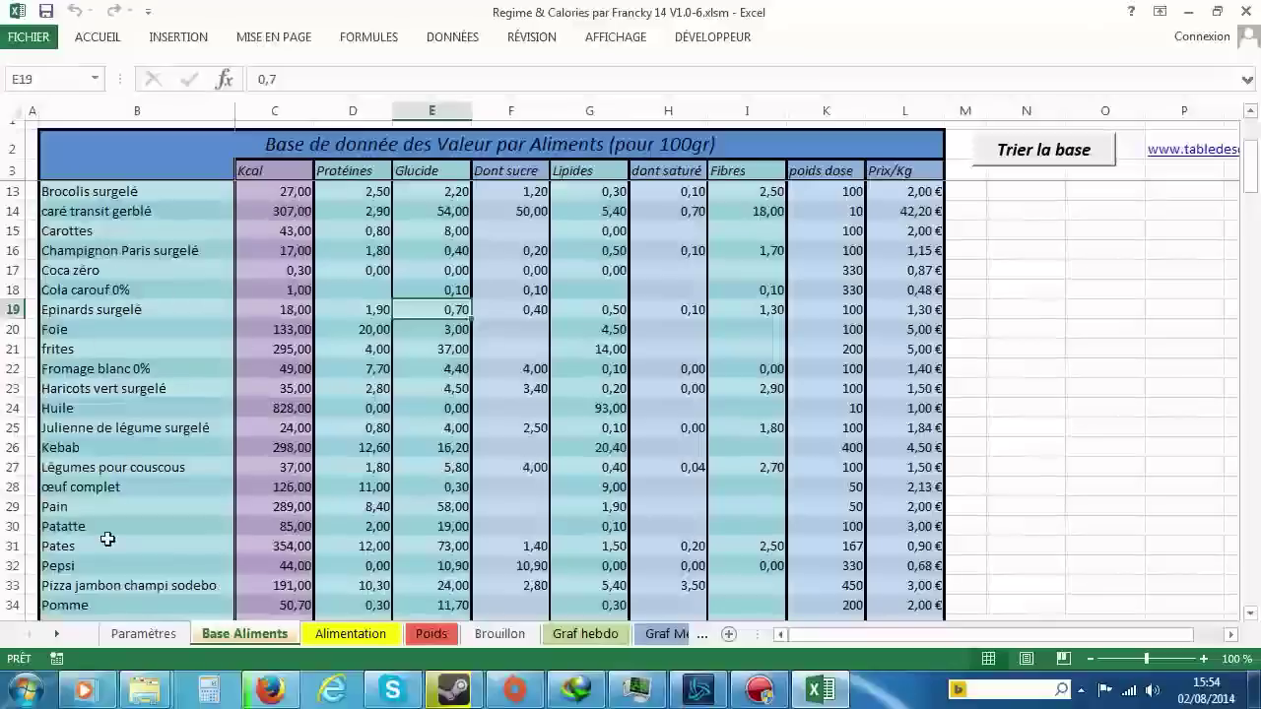
Step: Add the food "truc machin" in the first empty row of Base Aliments, with 150 Kcal and 10 Protéines
scroll(141, 502, down, 4)
scroll(140, 502, down, 4)
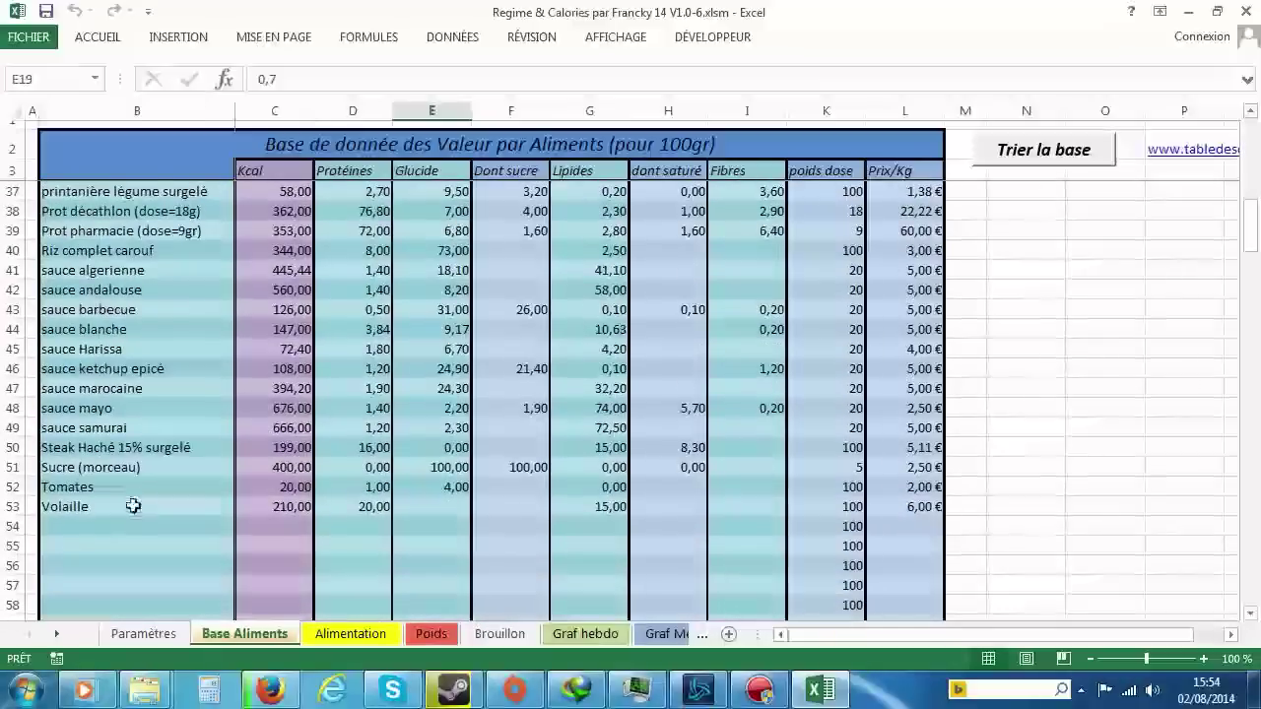
click(74, 530)
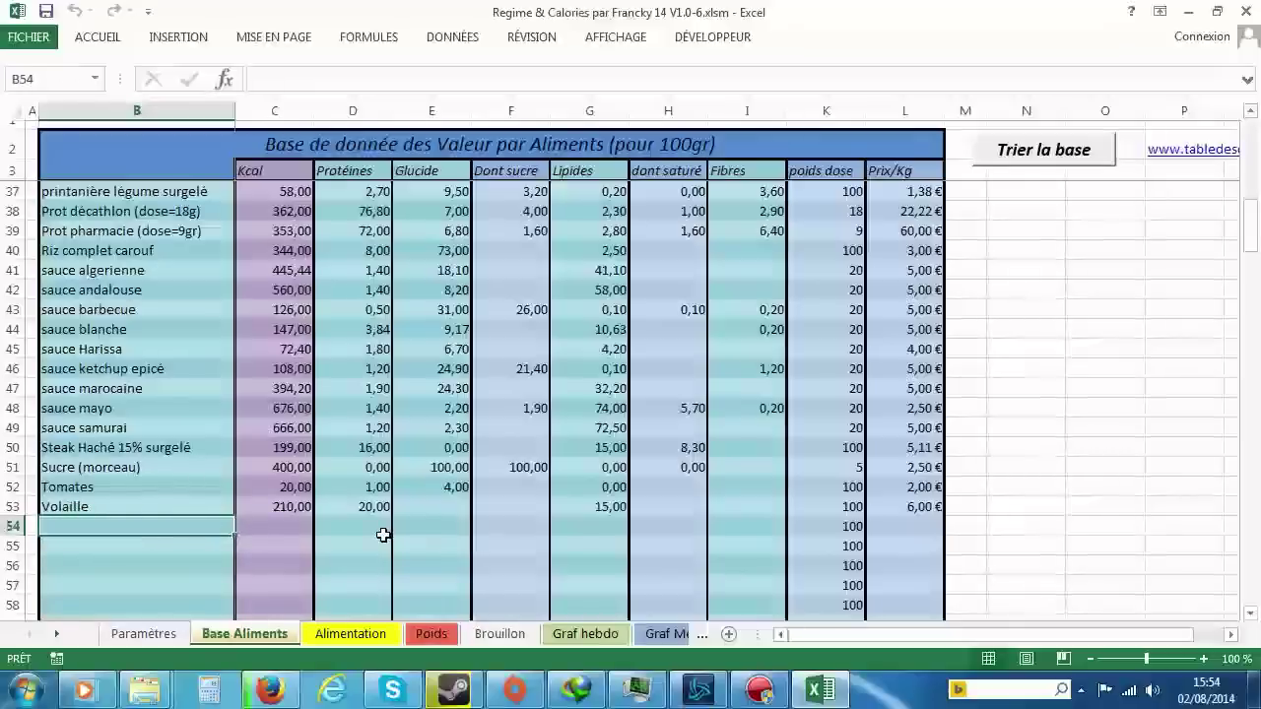
text(truc machin)
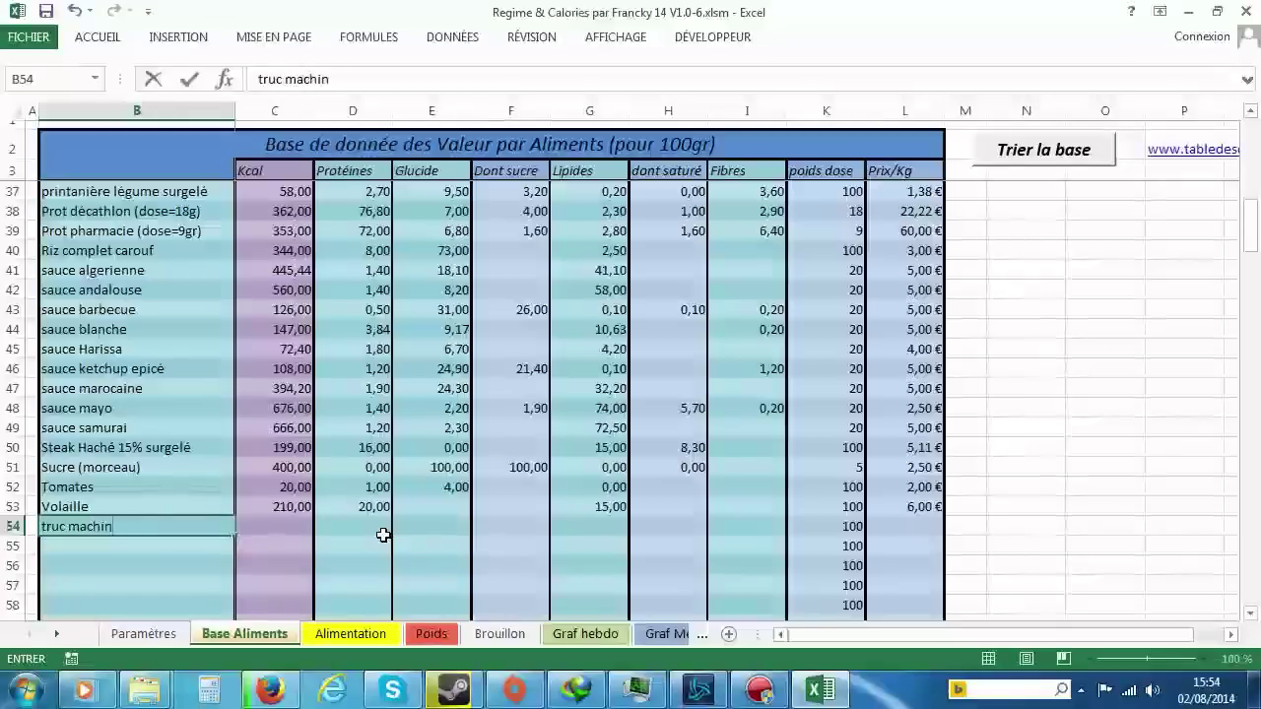
key(Tab)
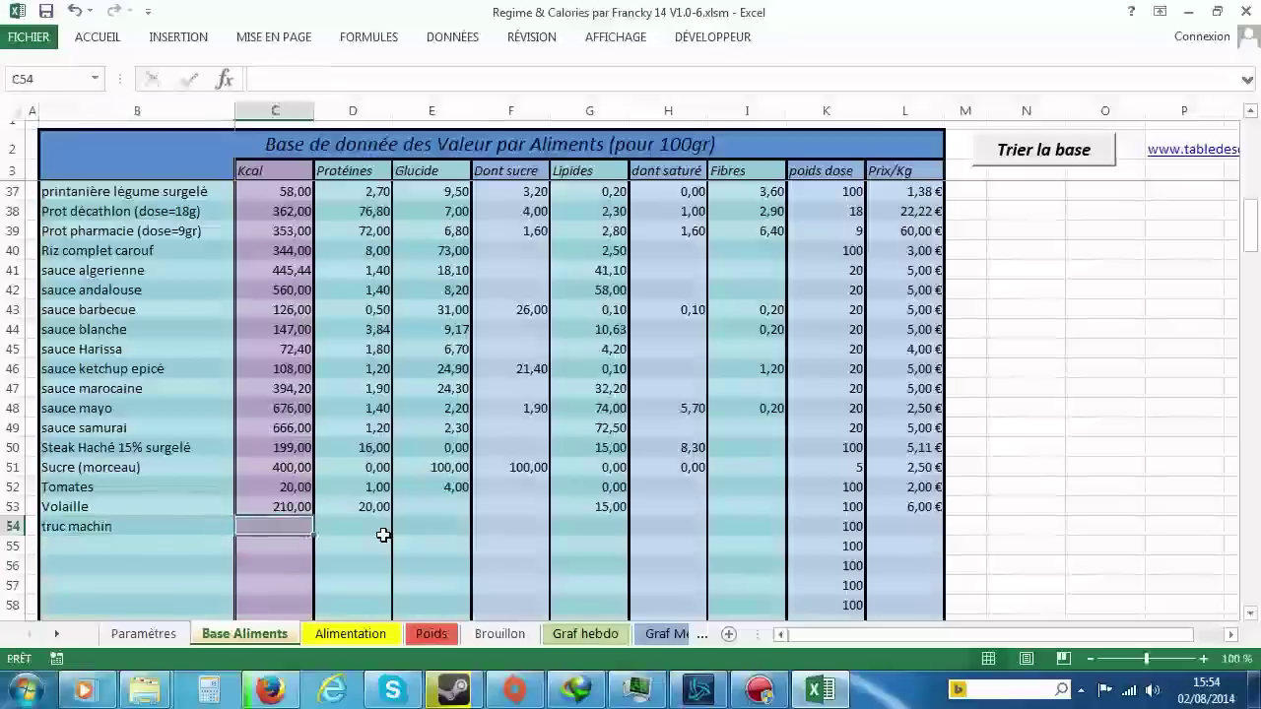
text(150)
key(Tab)
text(1)
key(Tab)
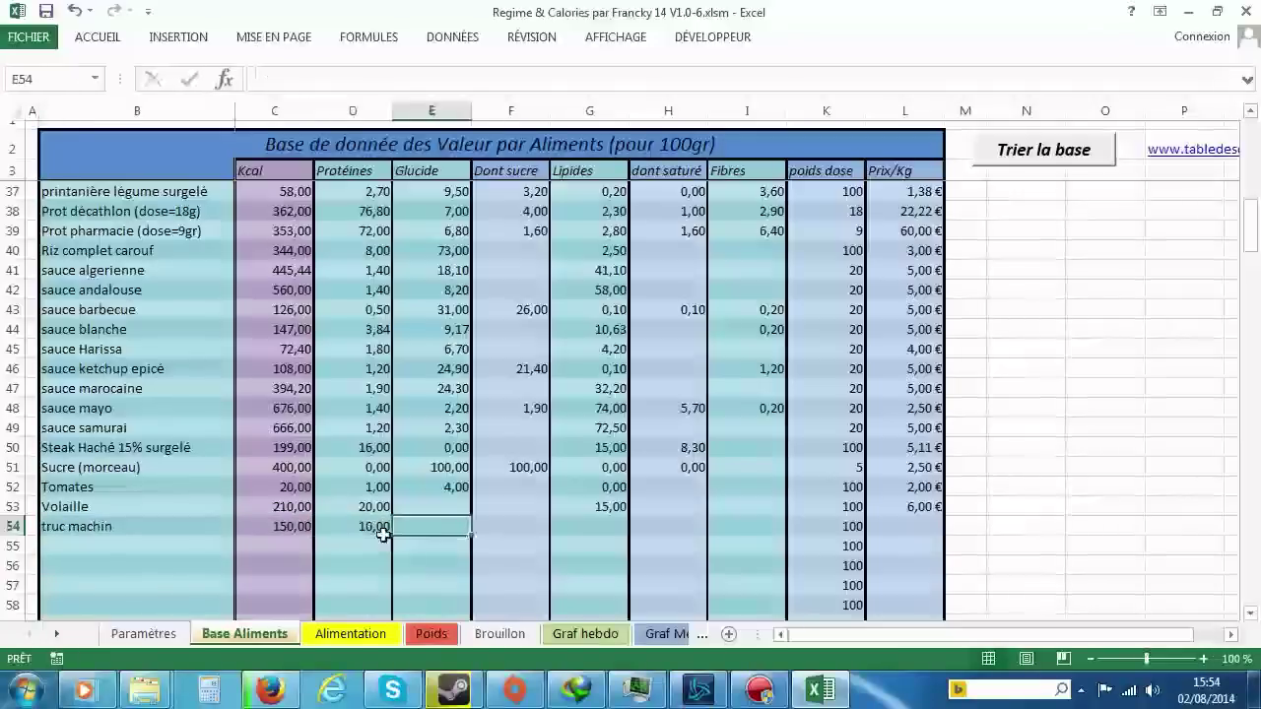
Step: Enter 2 for Glucide, 5 for Lipides and 2 for Fibres in the truc machin row
text(2)
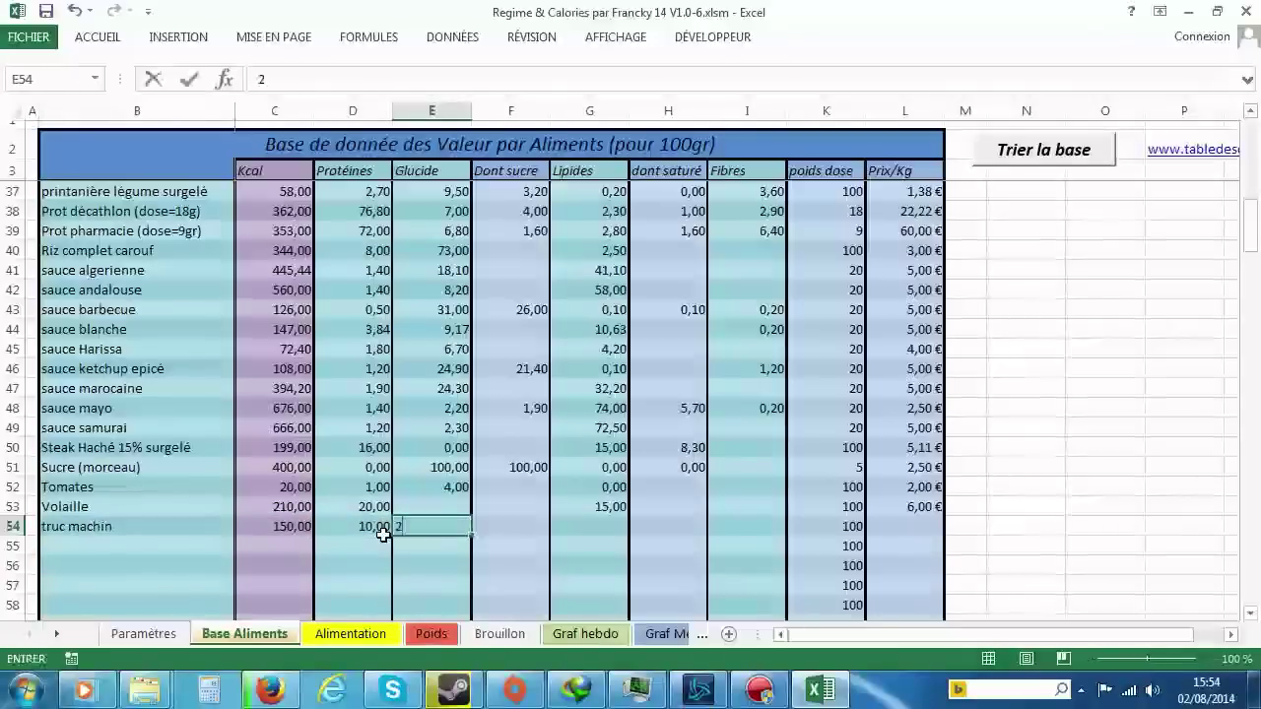
key(Tab)
key(Tab)
text(5)
key(Tab)
key(Tab)
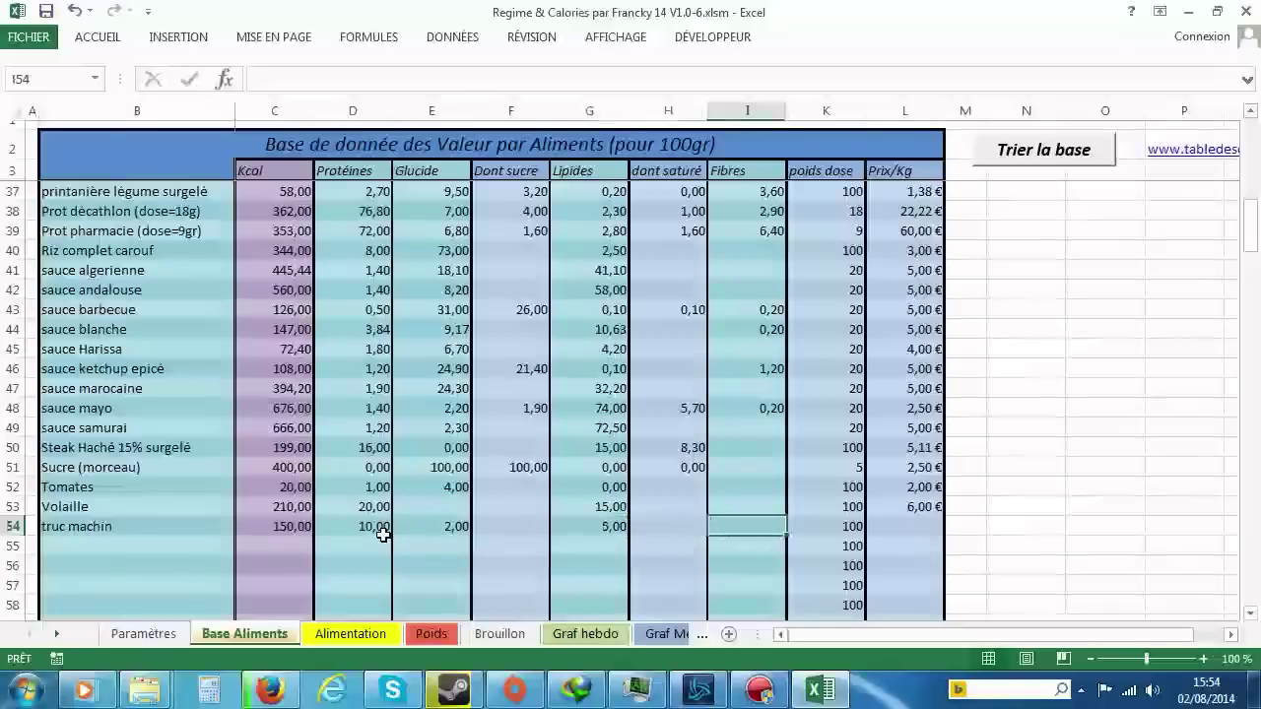
text(2)
key(Tab)
key(Tab)
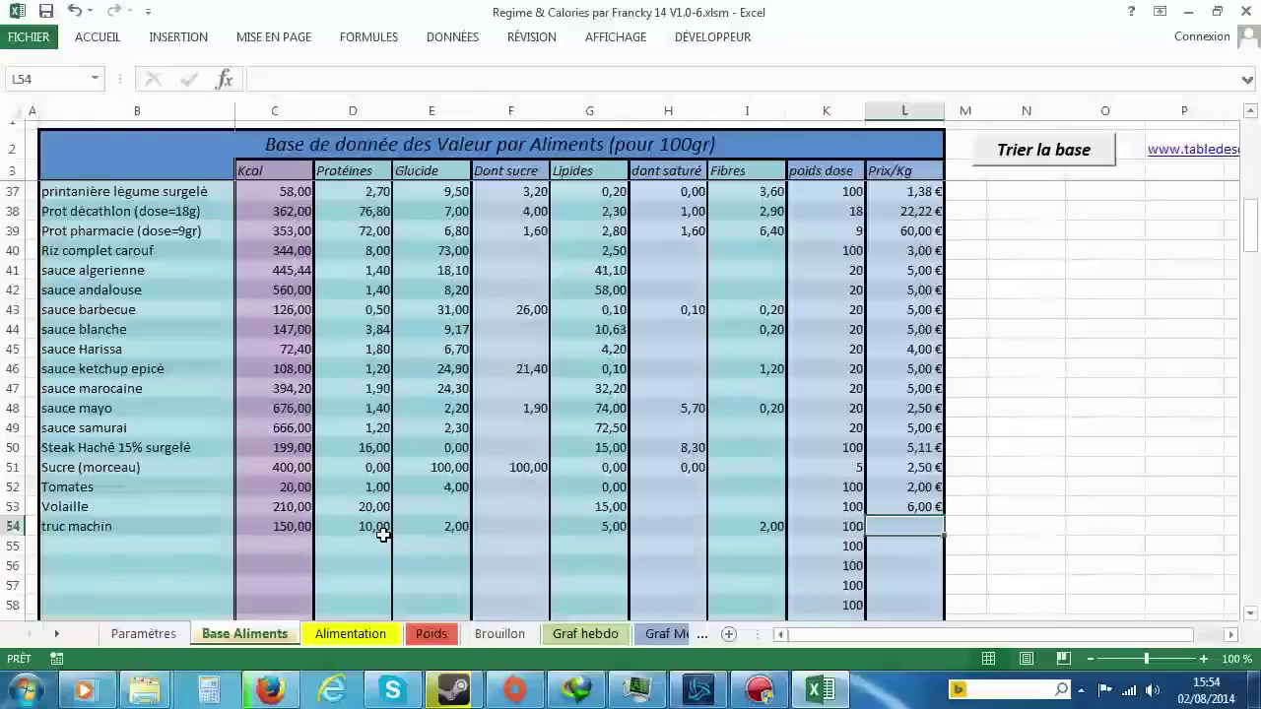
Step: Check the poids dose of truc machin and set its Prix/Kg to 3 €
key(Left)
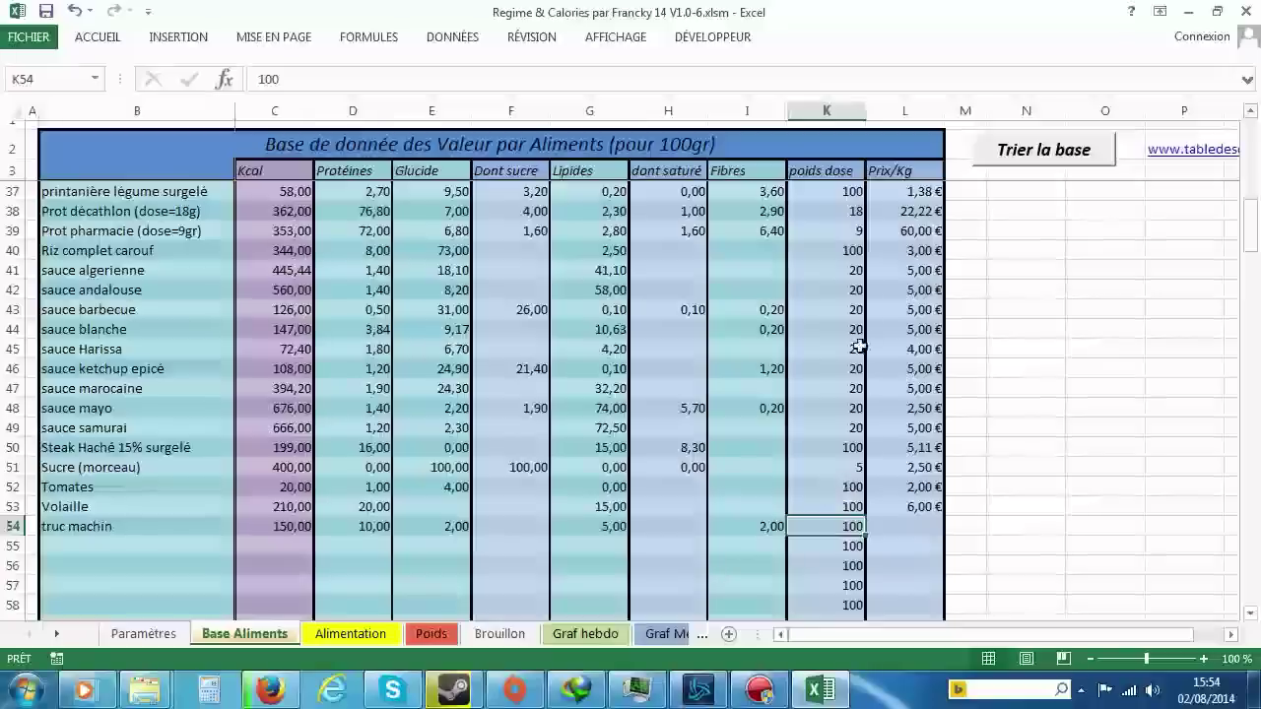
click(901, 532)
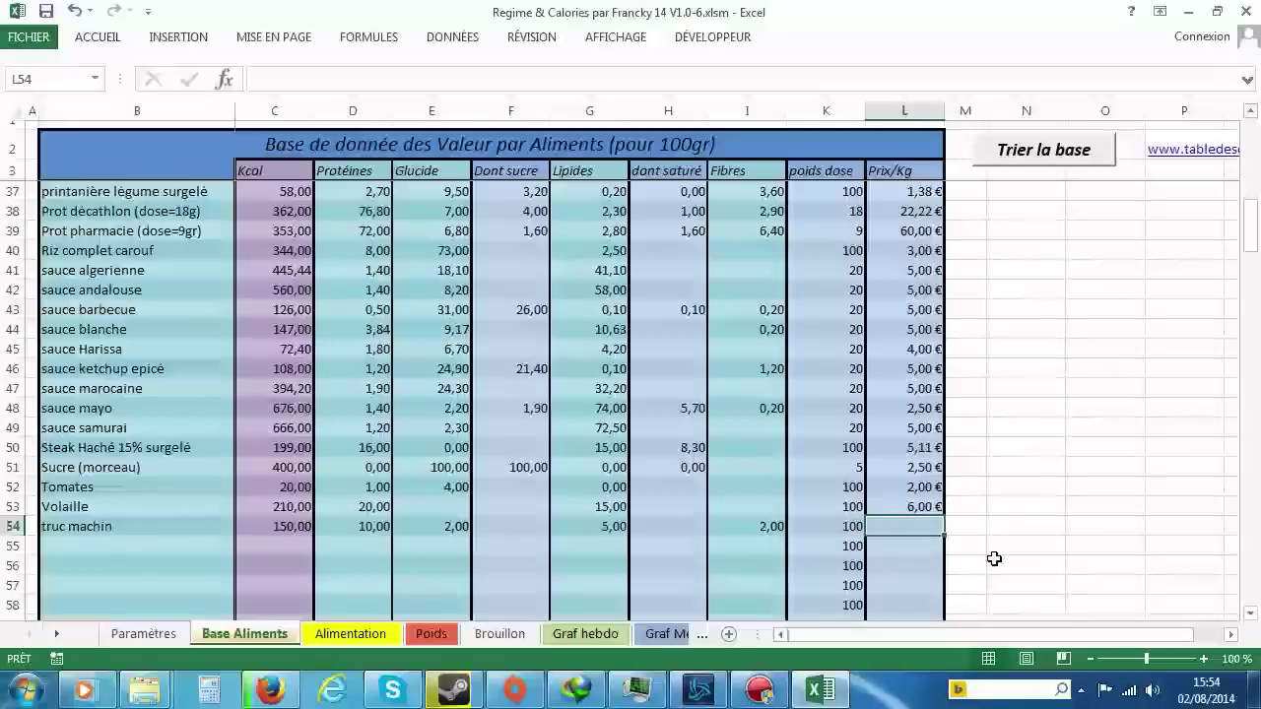
text(3)
key(Return)
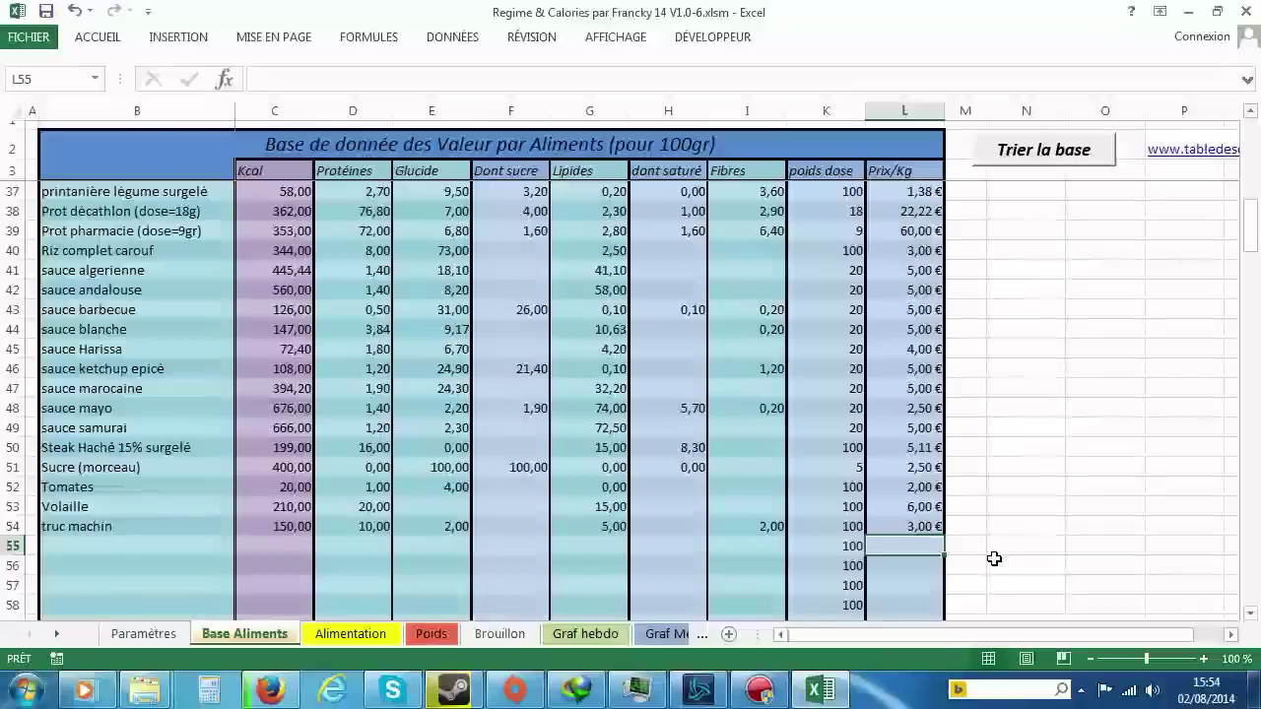
Step: Sort the food database alphabetically and locate truc machin in the sorted list
click(1068, 157)
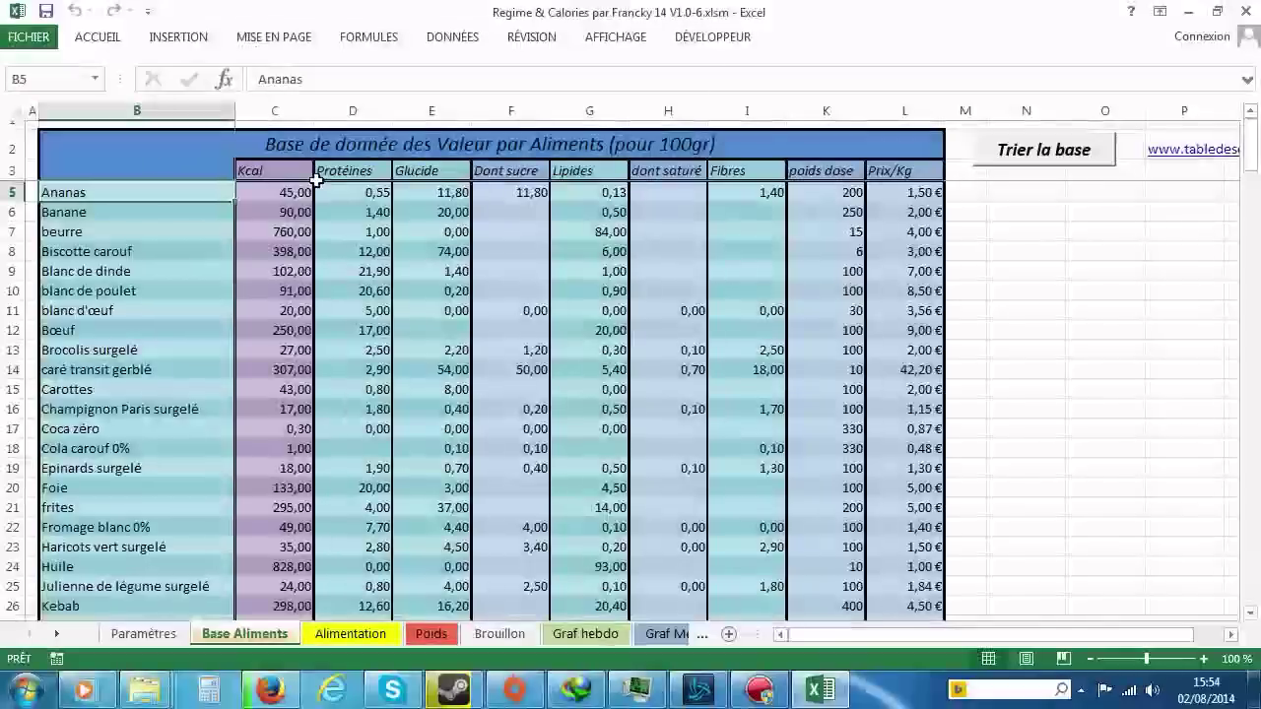
scroll(94, 382, down, 3)
scroll(95, 383, down, 6)
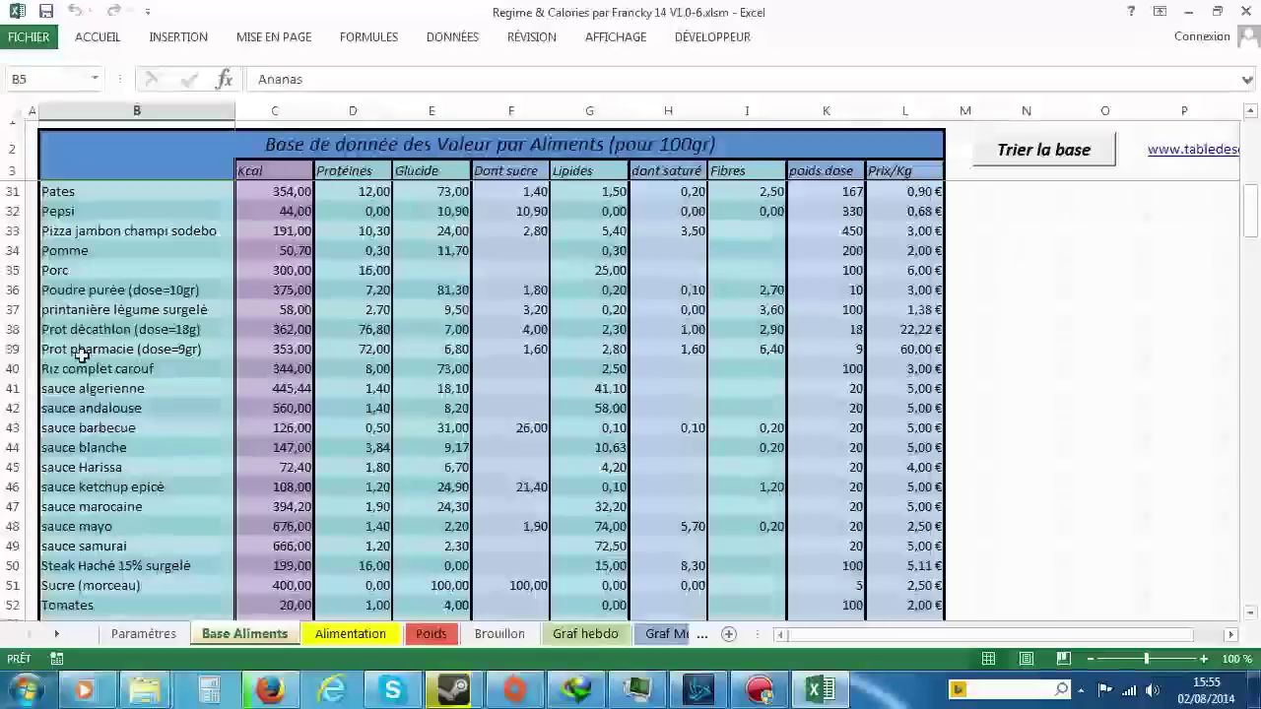
scroll(83, 355, up, 2)
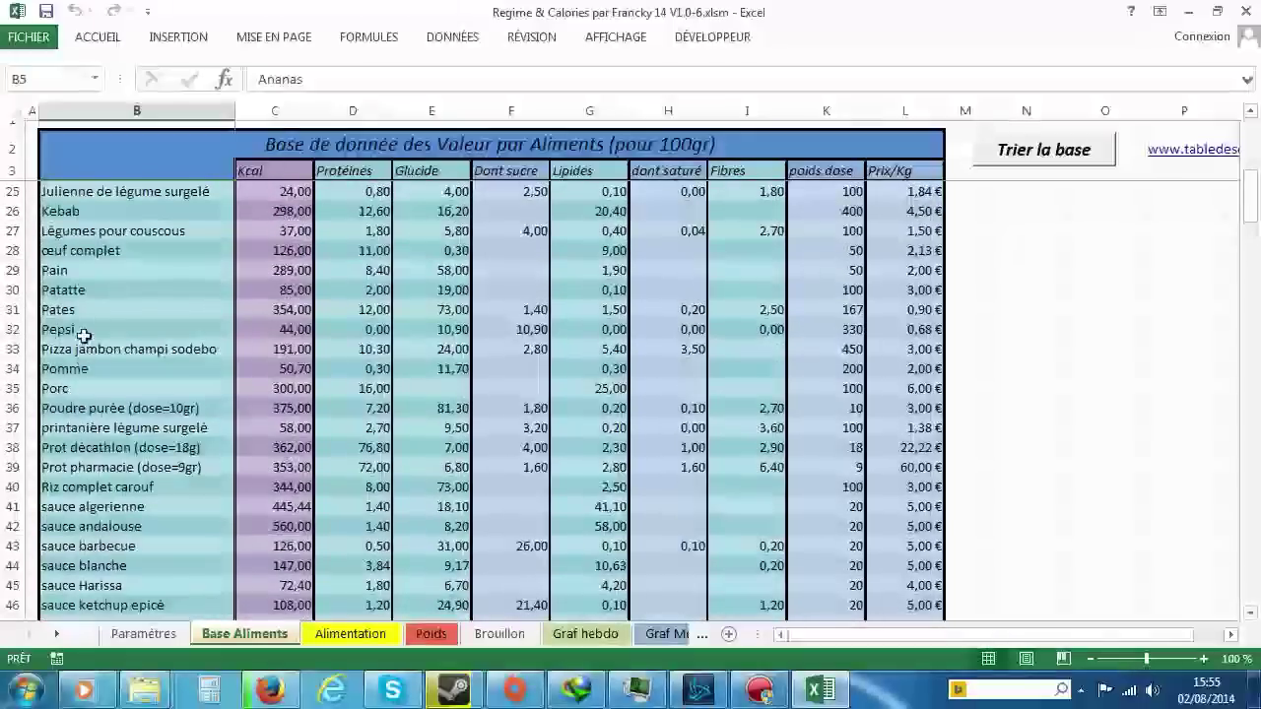
scroll(98, 344, down, 3)
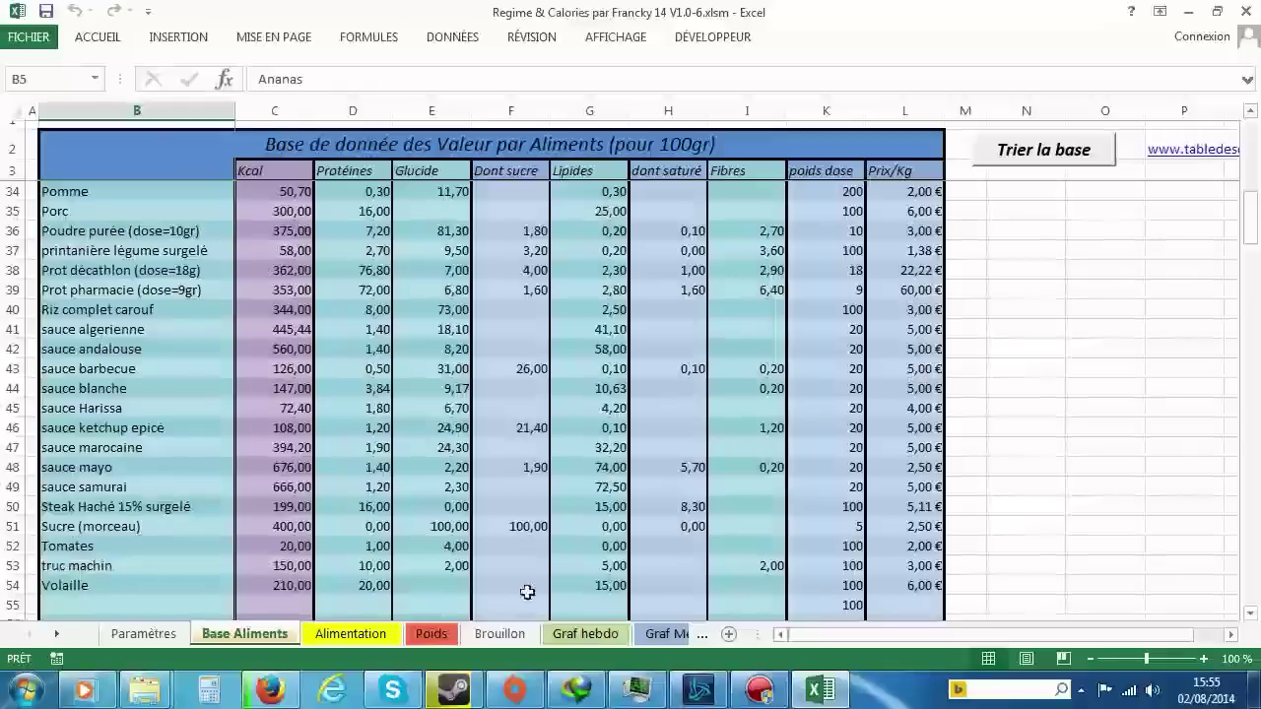
Step: Clear the name, nutrient values and Prix/Kg of the truc machin row, keeping its poids dose
click(82, 566)
drag(82, 565, 737, 567)
key(Delete)
key(Right)
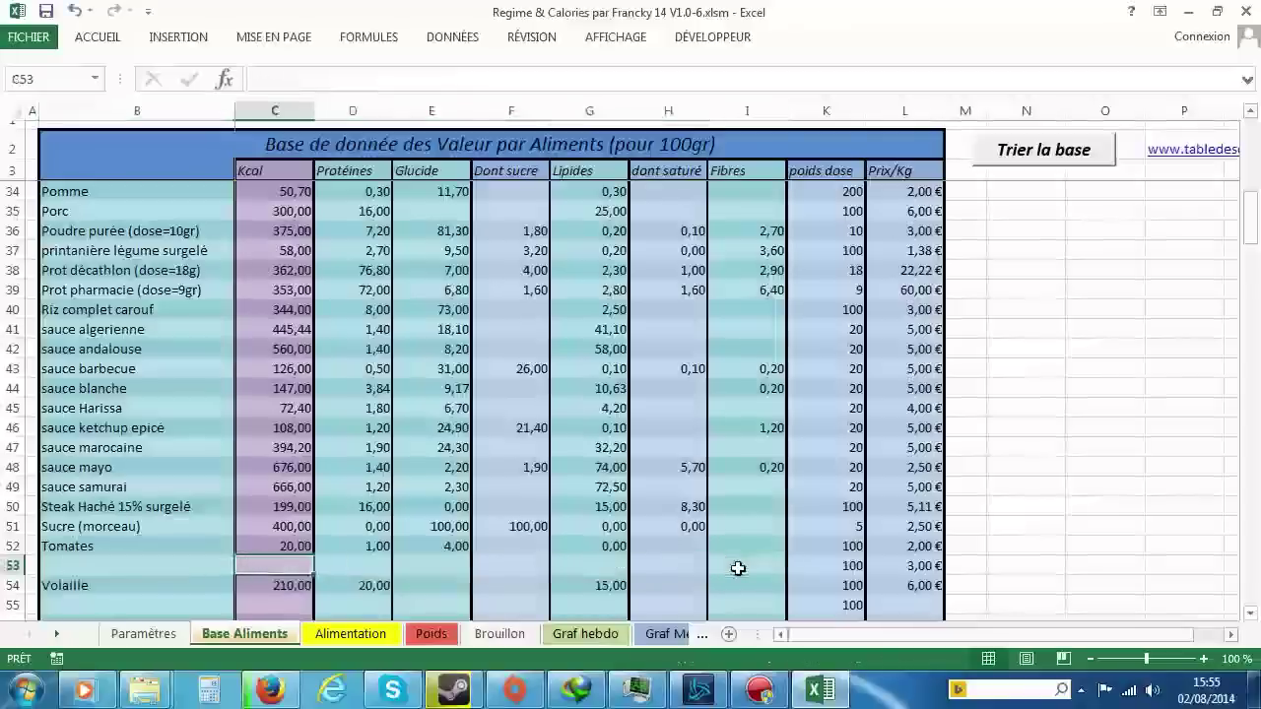
key(Right)
key(Right)
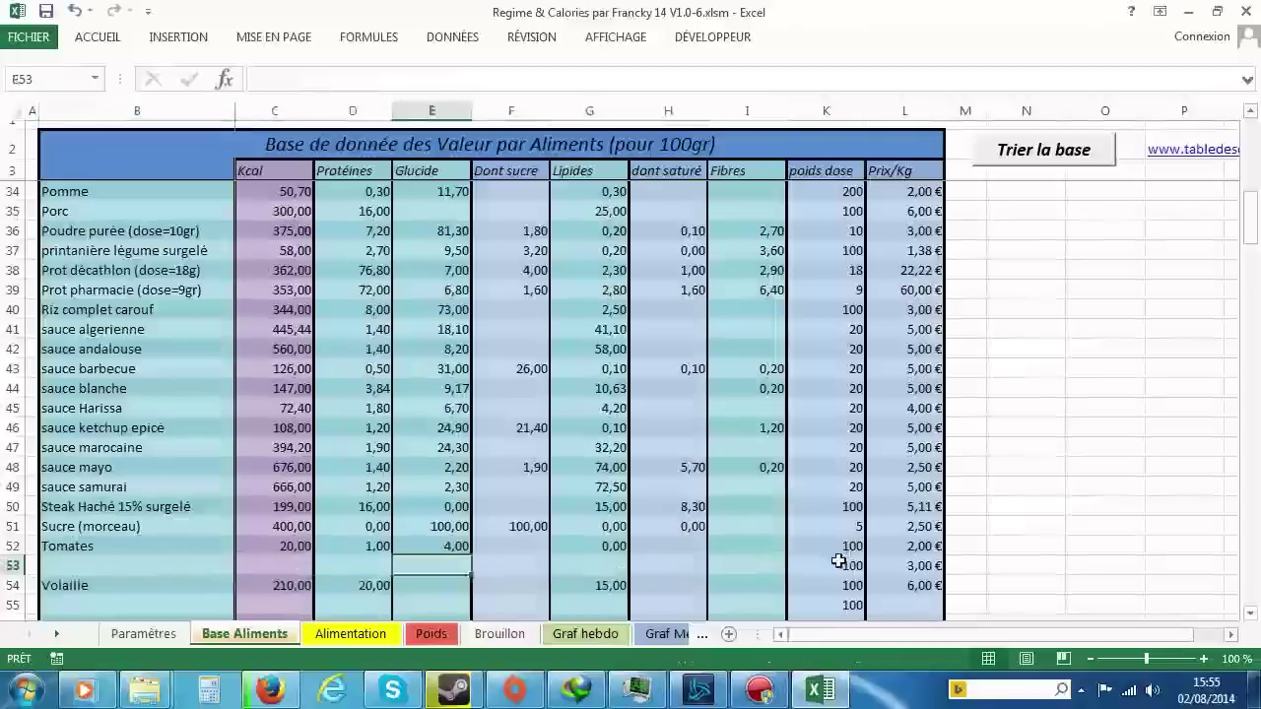
click(915, 566)
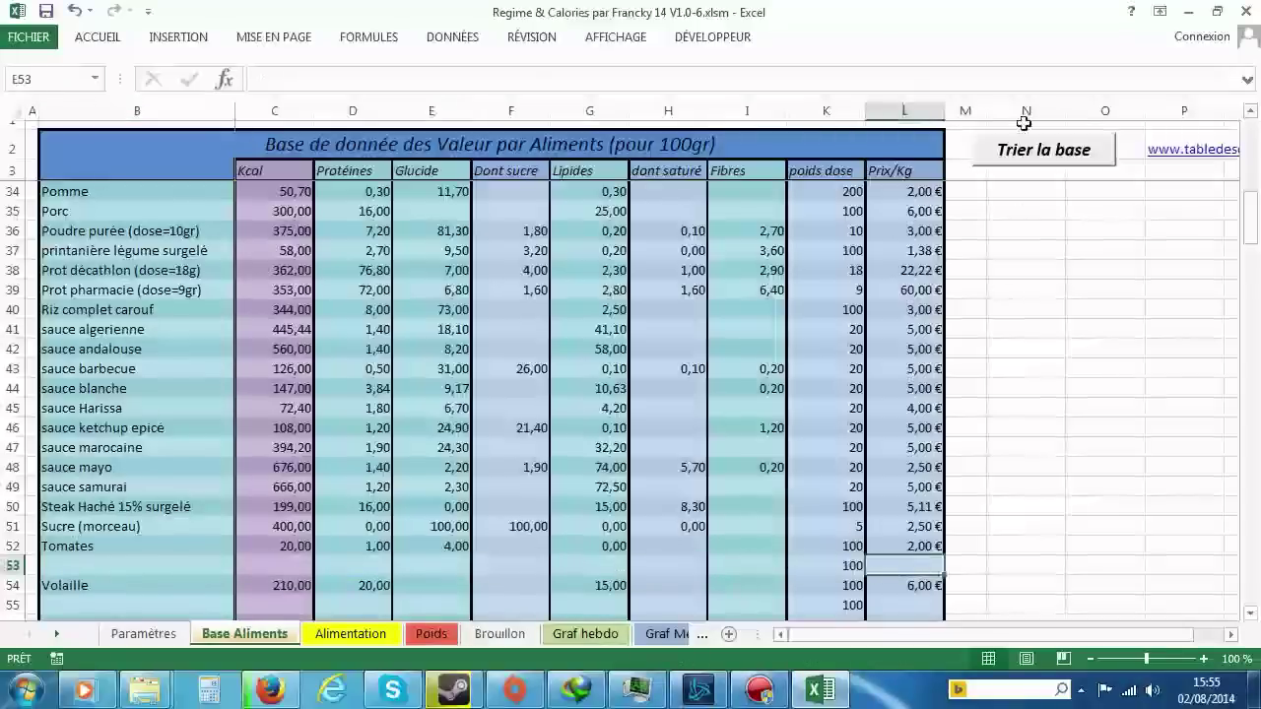
Step: Sort the food database again to close the empty row, and check the resulting list
click(1007, 148)
scroll(405, 407, down, 13)
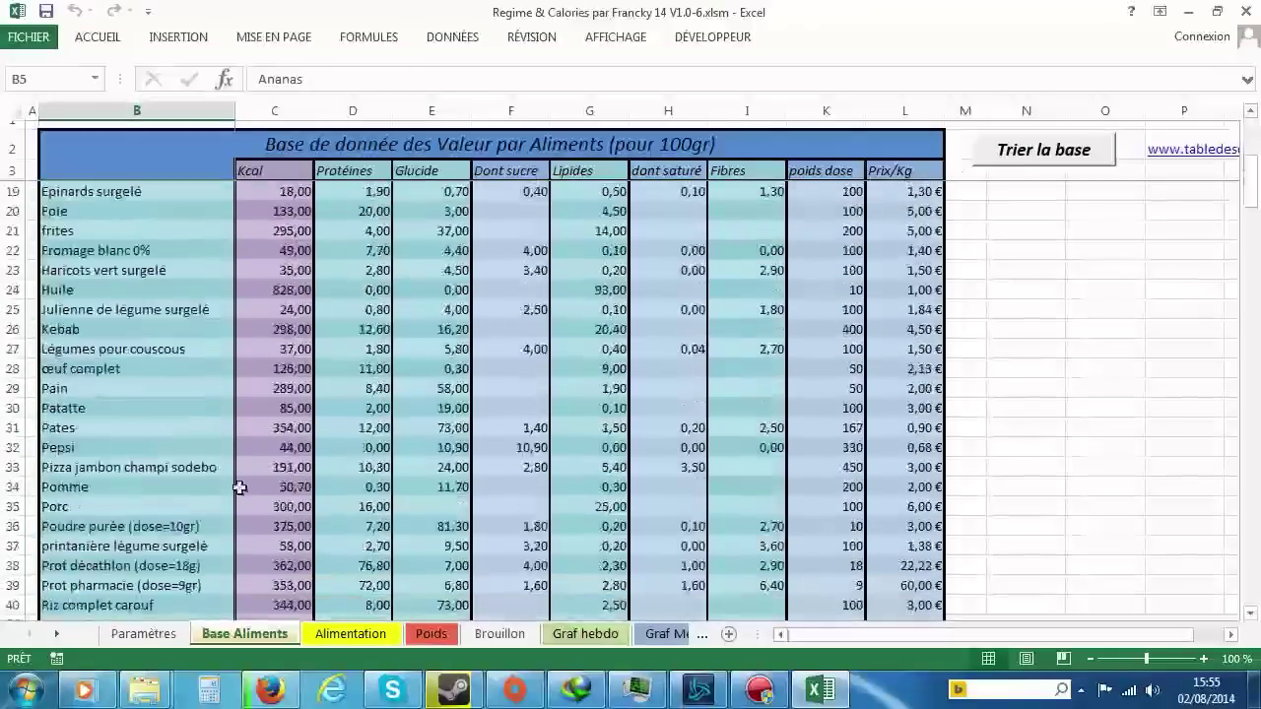
scroll(167, 443, up, 11)
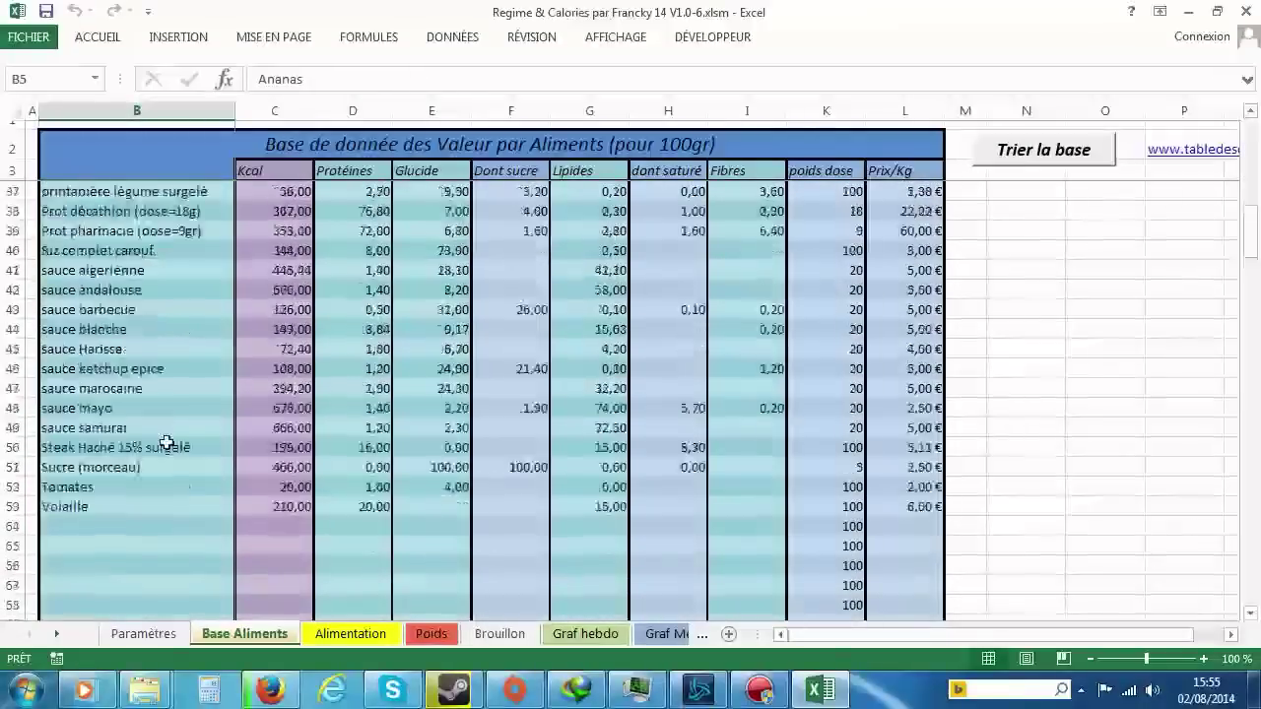
scroll(167, 444, up, 2)
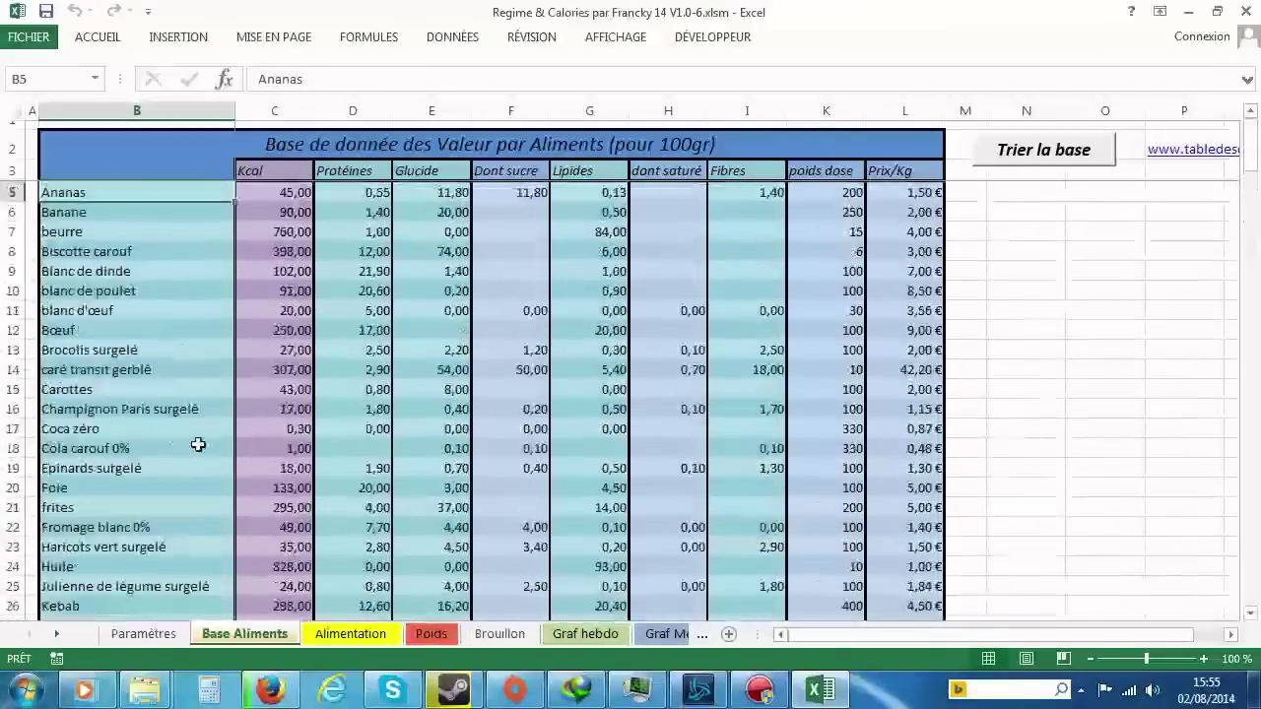
Step: Browse the foods offered for the empty cell B5 above Prot décathlon on the Alimentation sheet
click(351, 633)
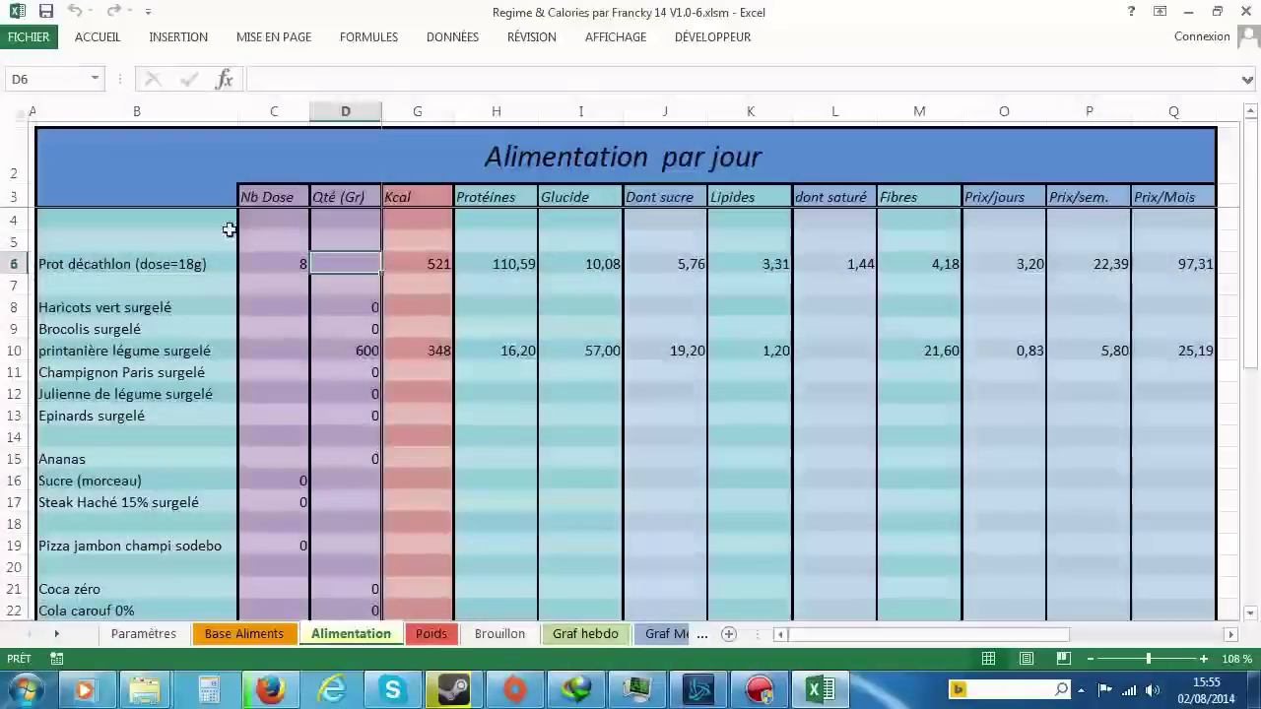
click(226, 242)
click(250, 241)
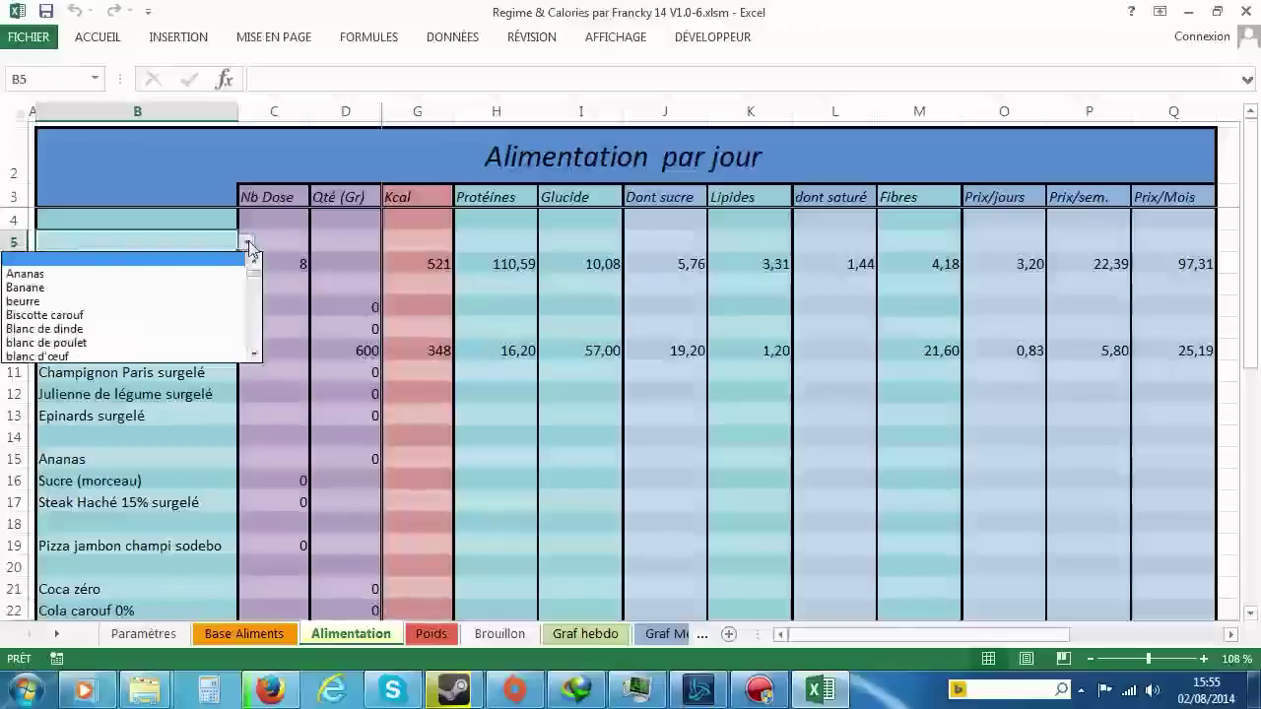
mouse_move(249, 280)
mouse_down()
mouse_move(249, 299)
mouse_move(251, 287)
mouse_up()
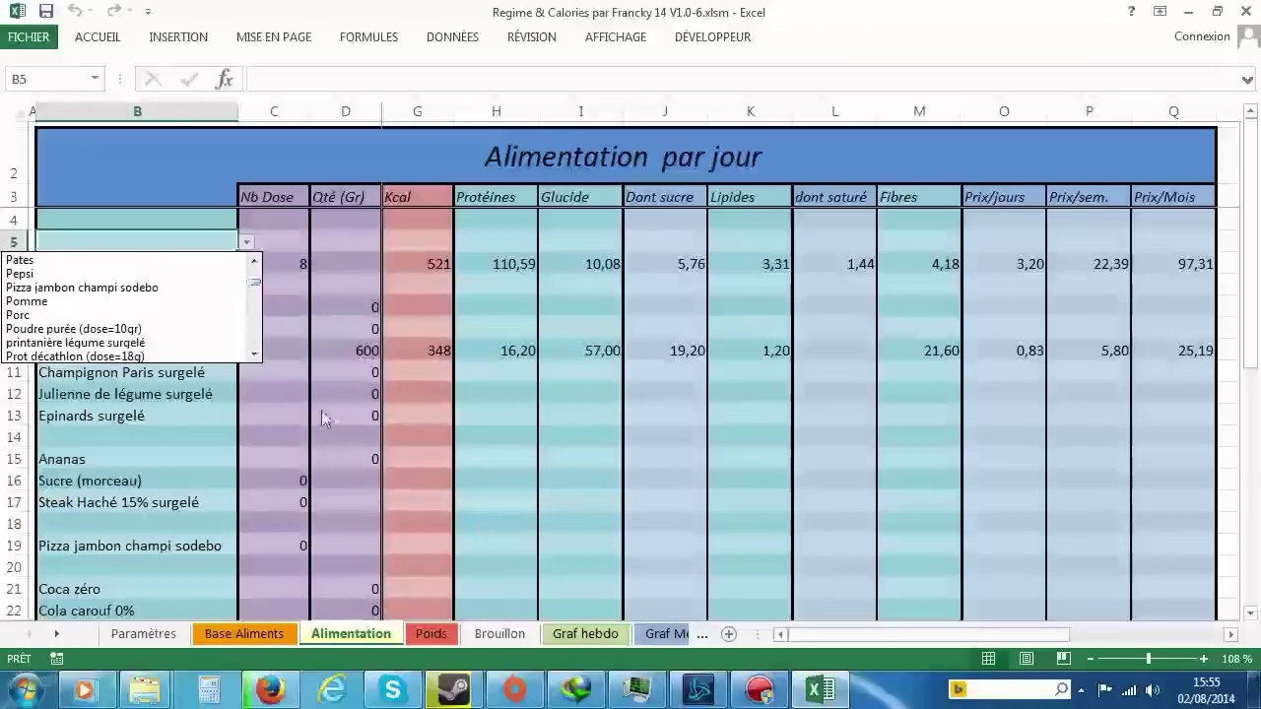
Step: Review the Trier la base option on Base Aliments and the food selection cell on the Alimentation sheet
click(247, 634)
click(248, 635)
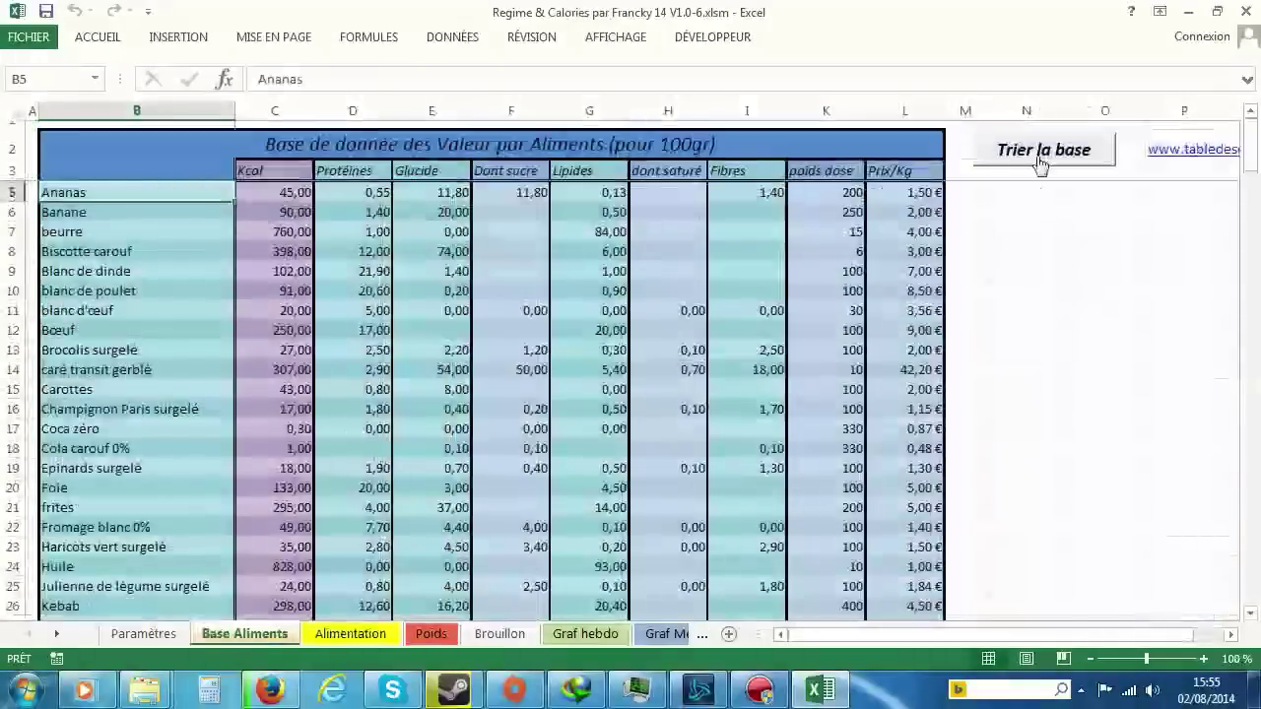
click(351, 635)
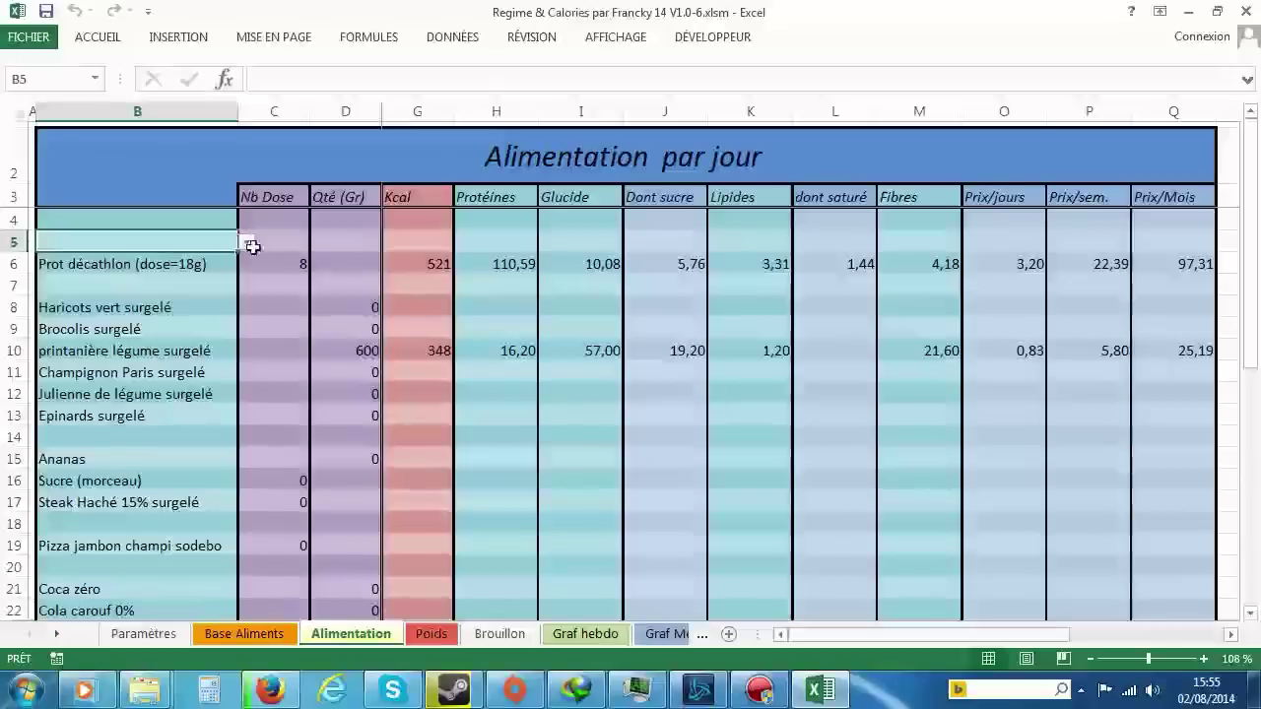
click(246, 636)
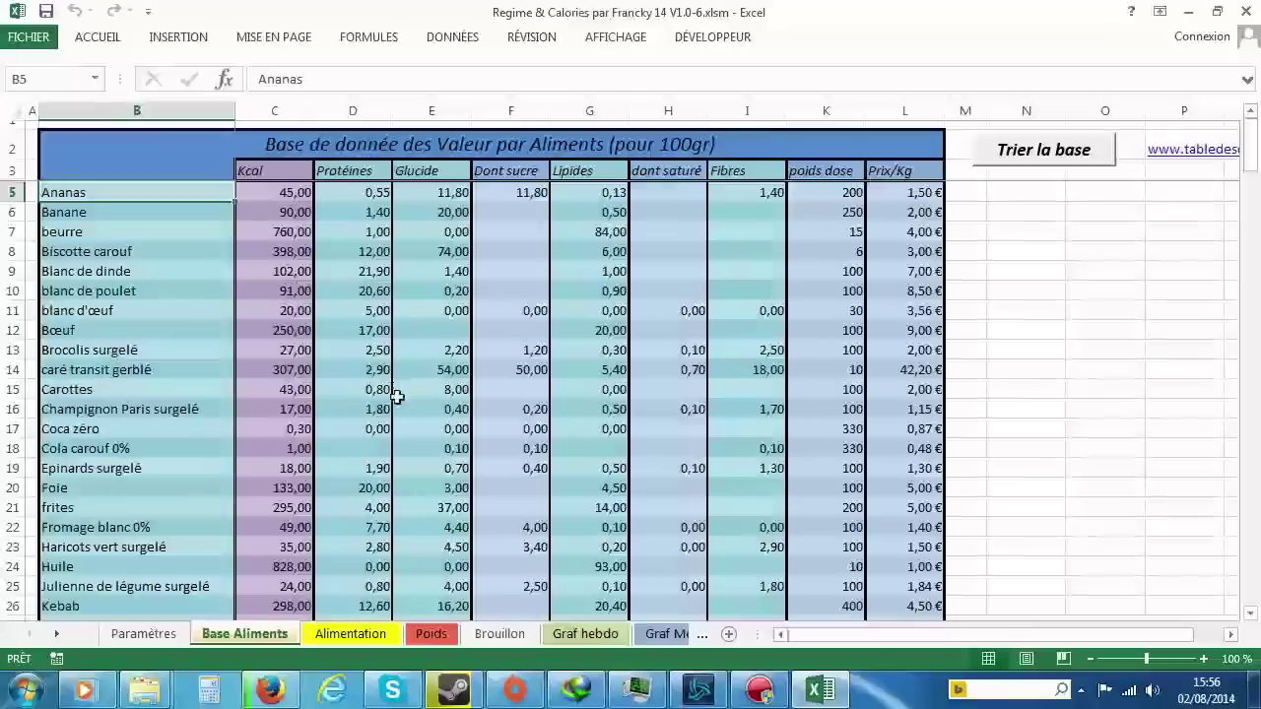
click(352, 633)
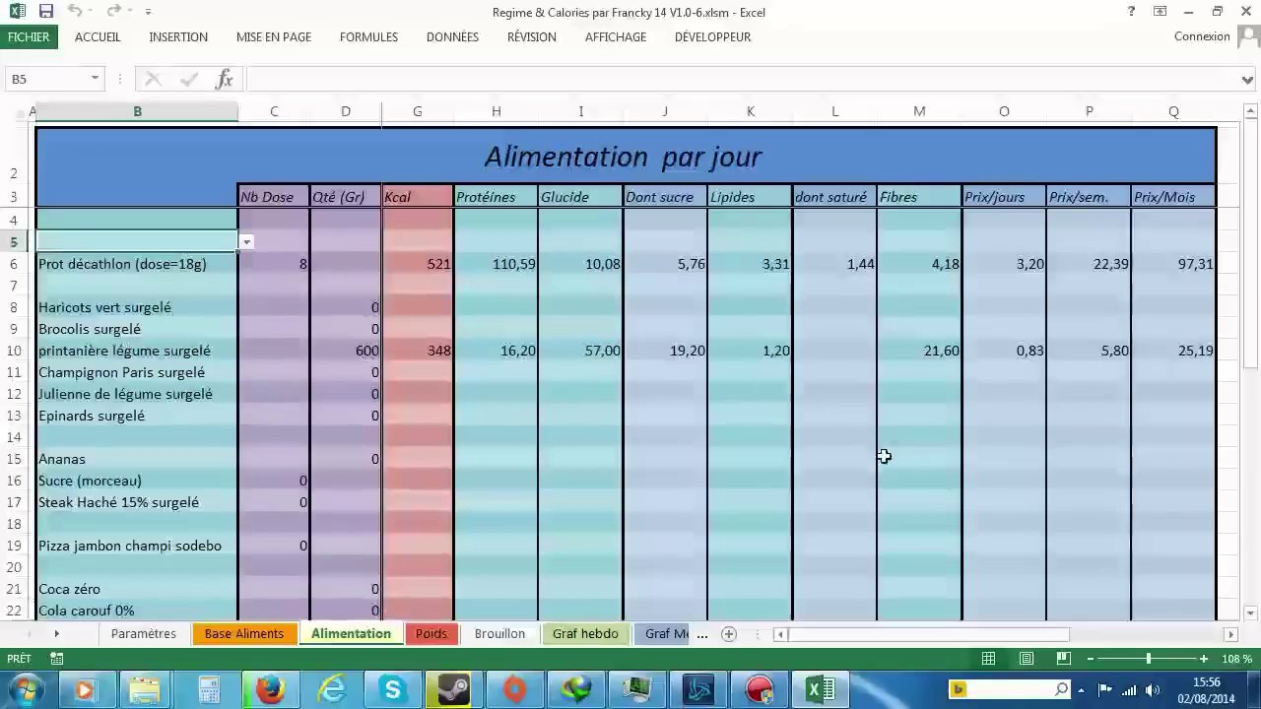
Step: Locate the data-clearing option beside the Alimentation par jour table and view the table down to its Total row
drag(894, 636, 958, 641)
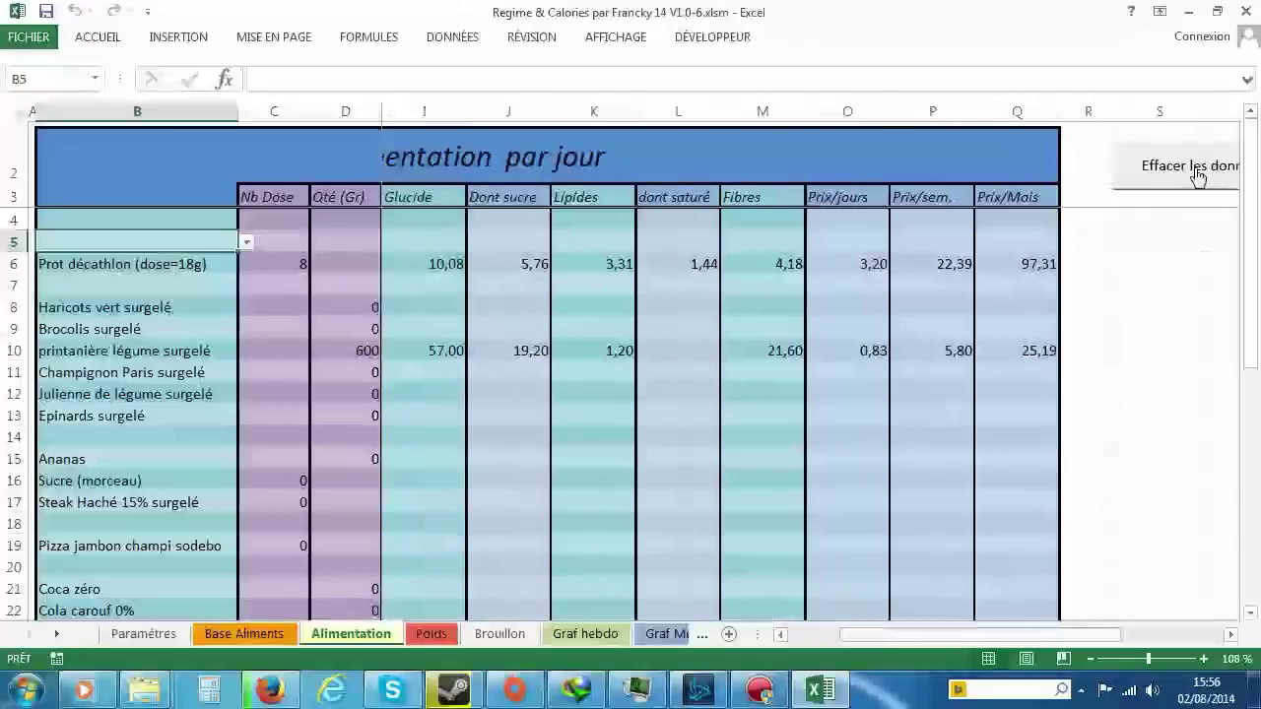
click(1254, 615)
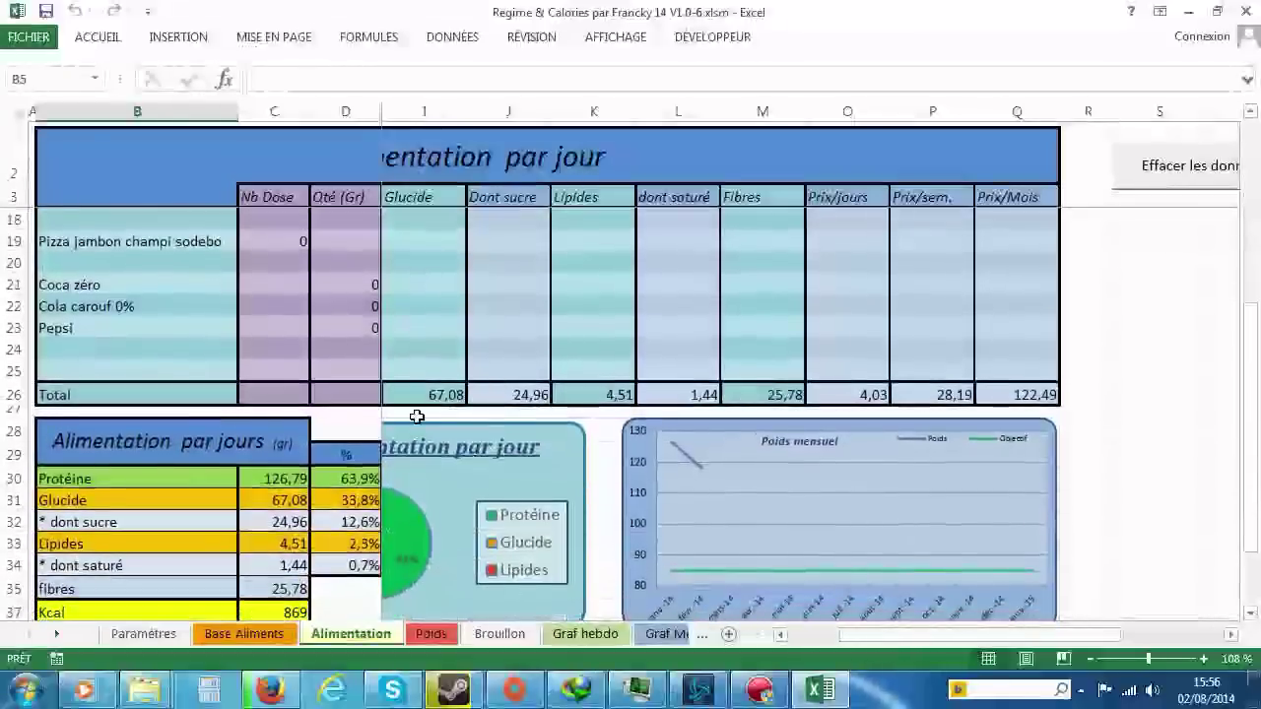
scroll(415, 415, up, 5)
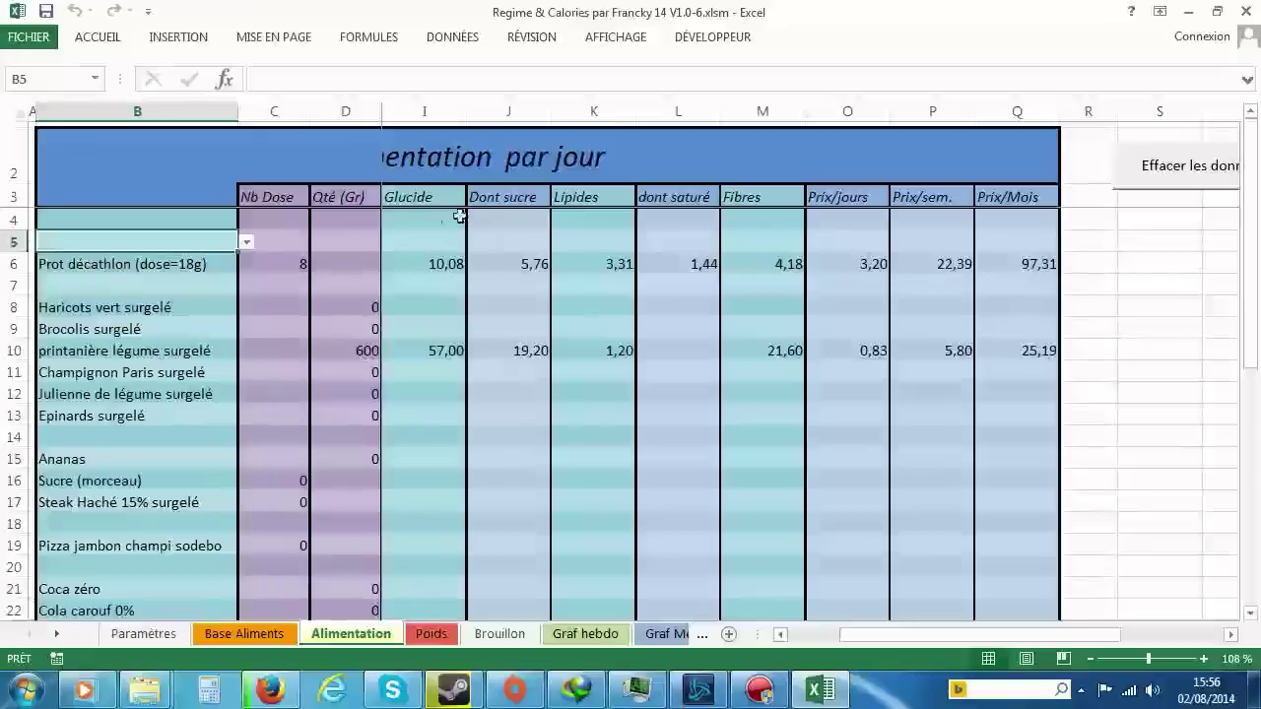
drag(986, 634, 934, 635)
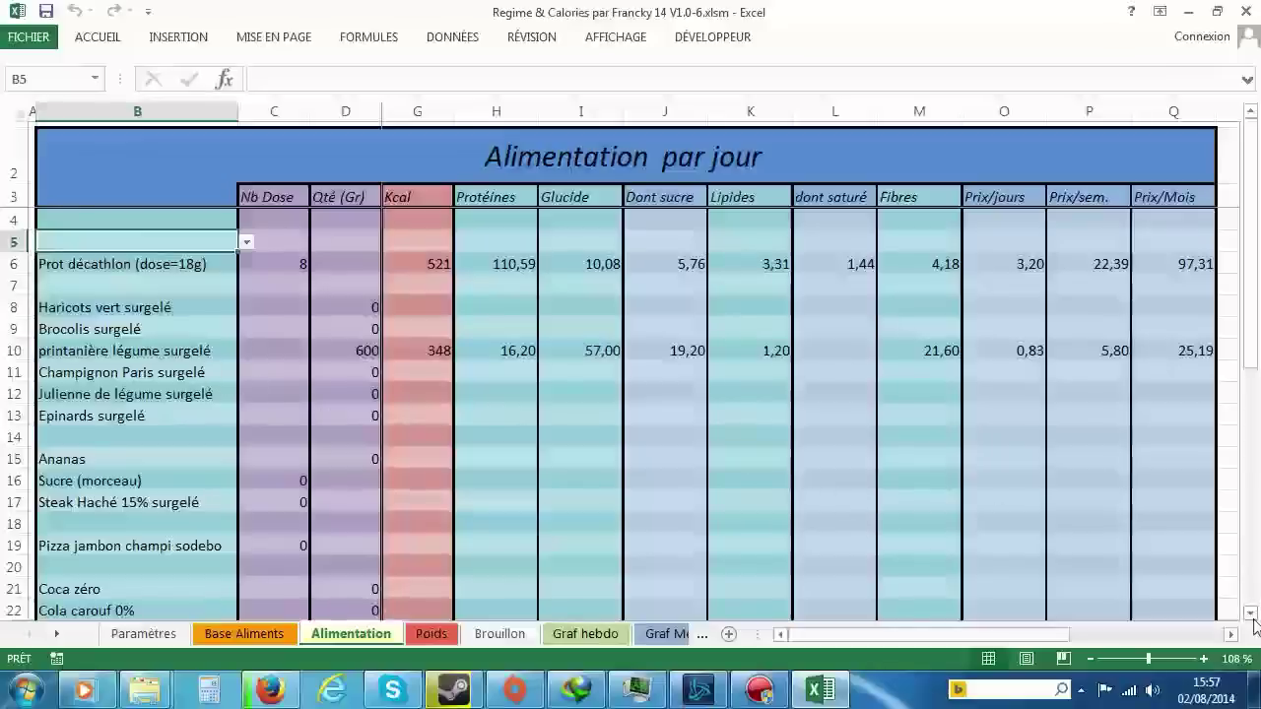
Step: Examine the daily totals, the Alimentation par jours breakdown with its charts, and the formula of the Protéine percentage
scroll(1255, 626, down, 4)
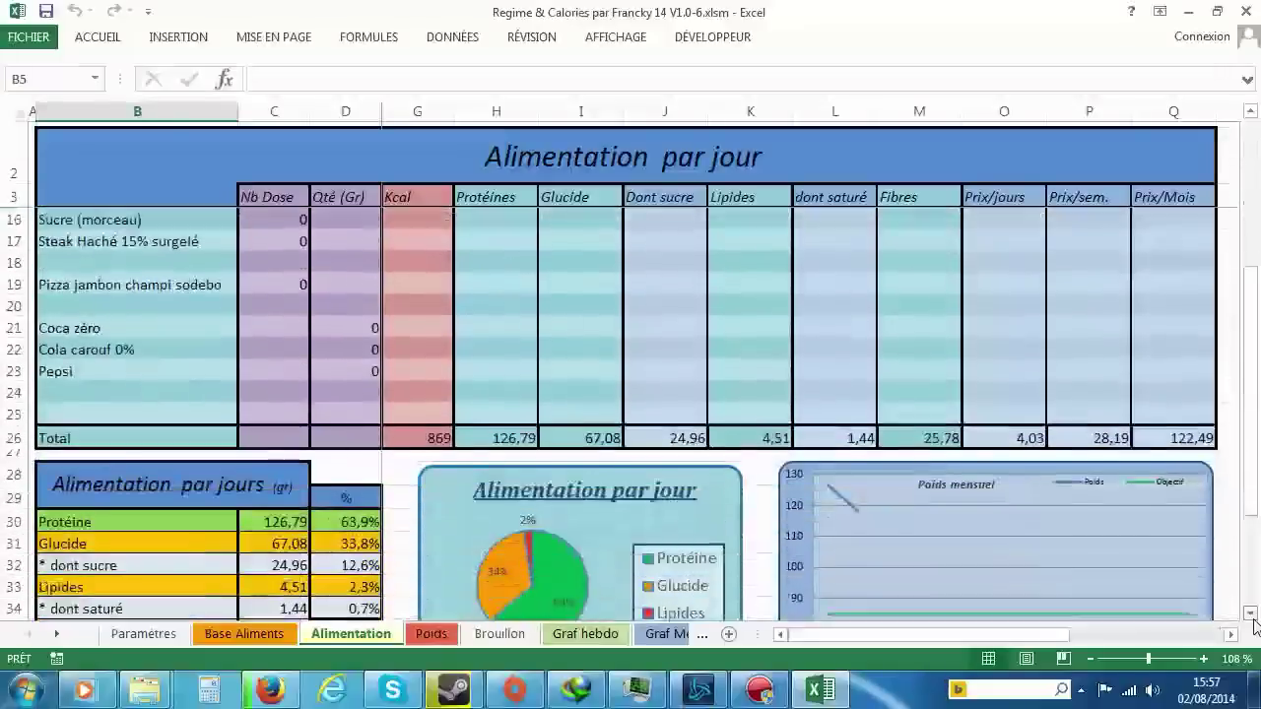
scroll(1256, 625, down, 1)
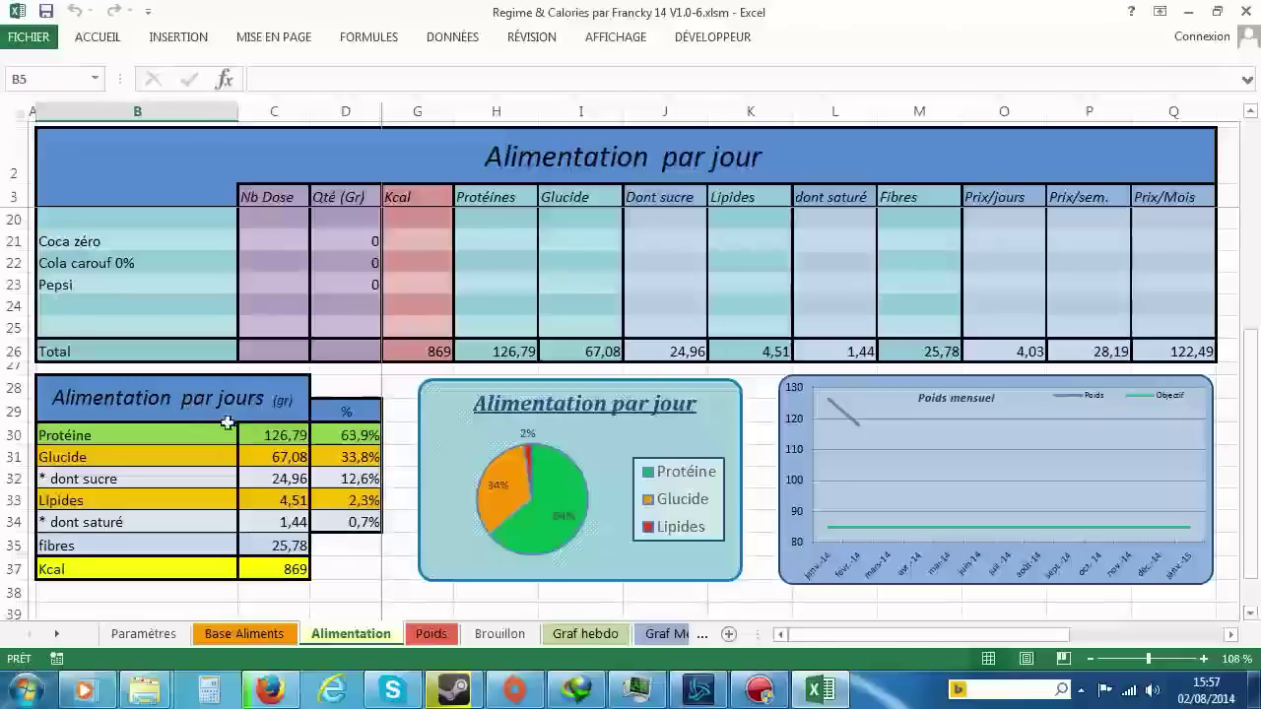
click(353, 439)
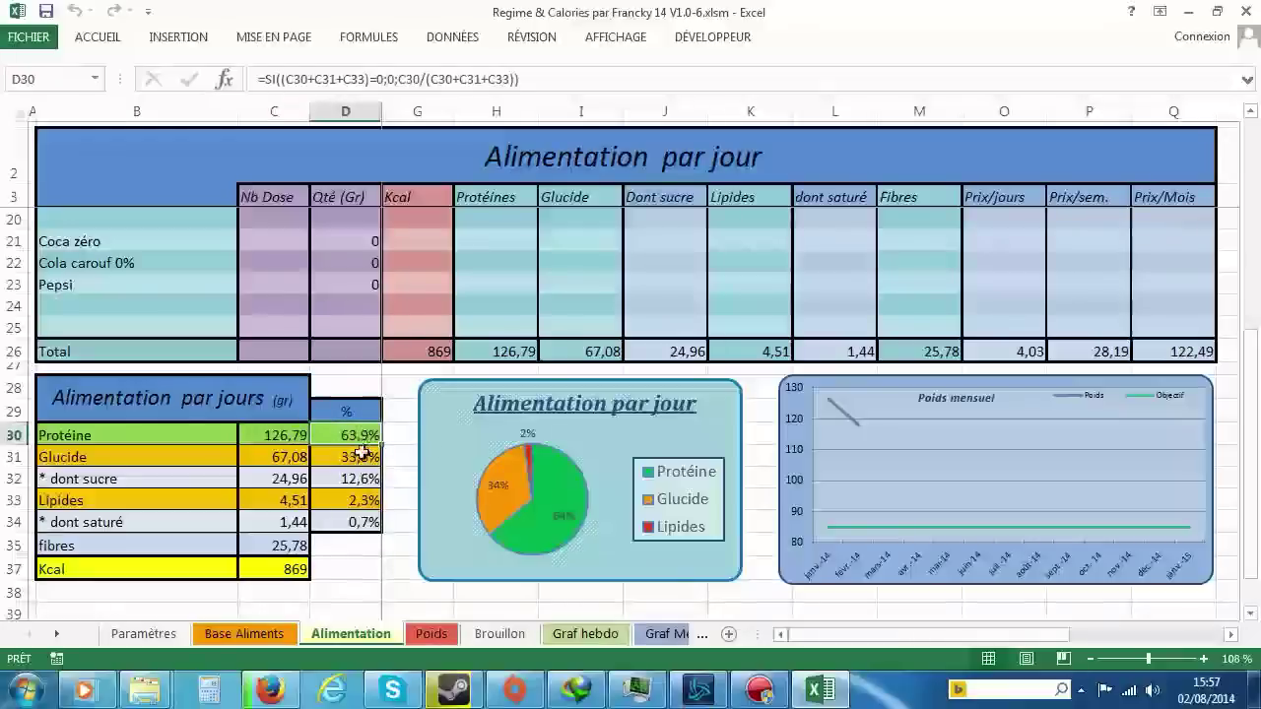
Step: Examine the percentage formulas from Glucide to dont saturé, the fibres formula, and the slices of the Alimentation par jour pie chart
click(367, 461)
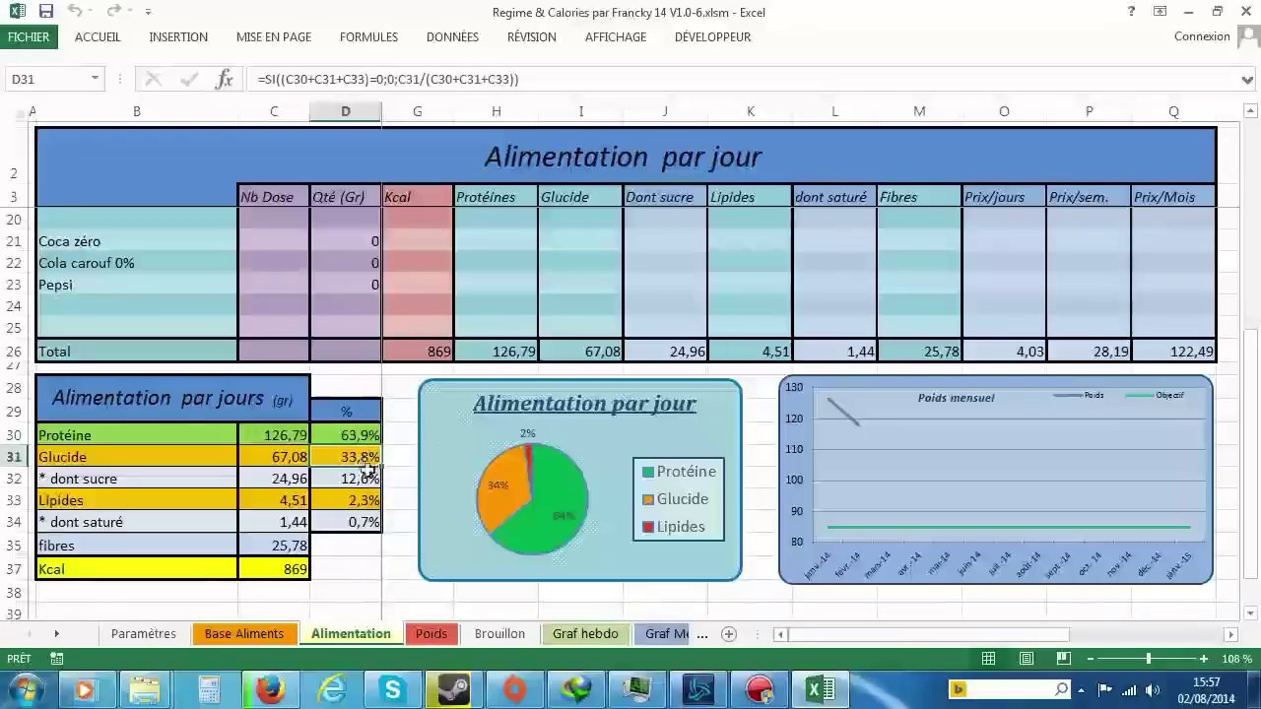
click(361, 482)
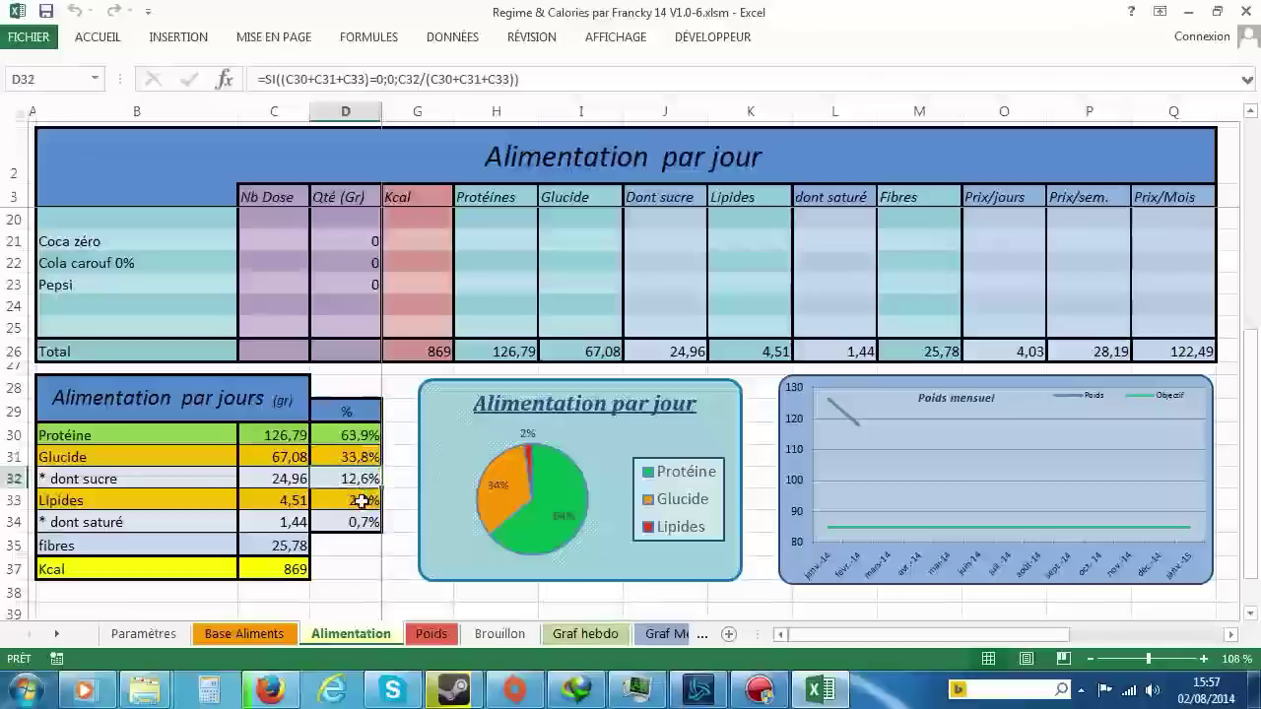
click(363, 501)
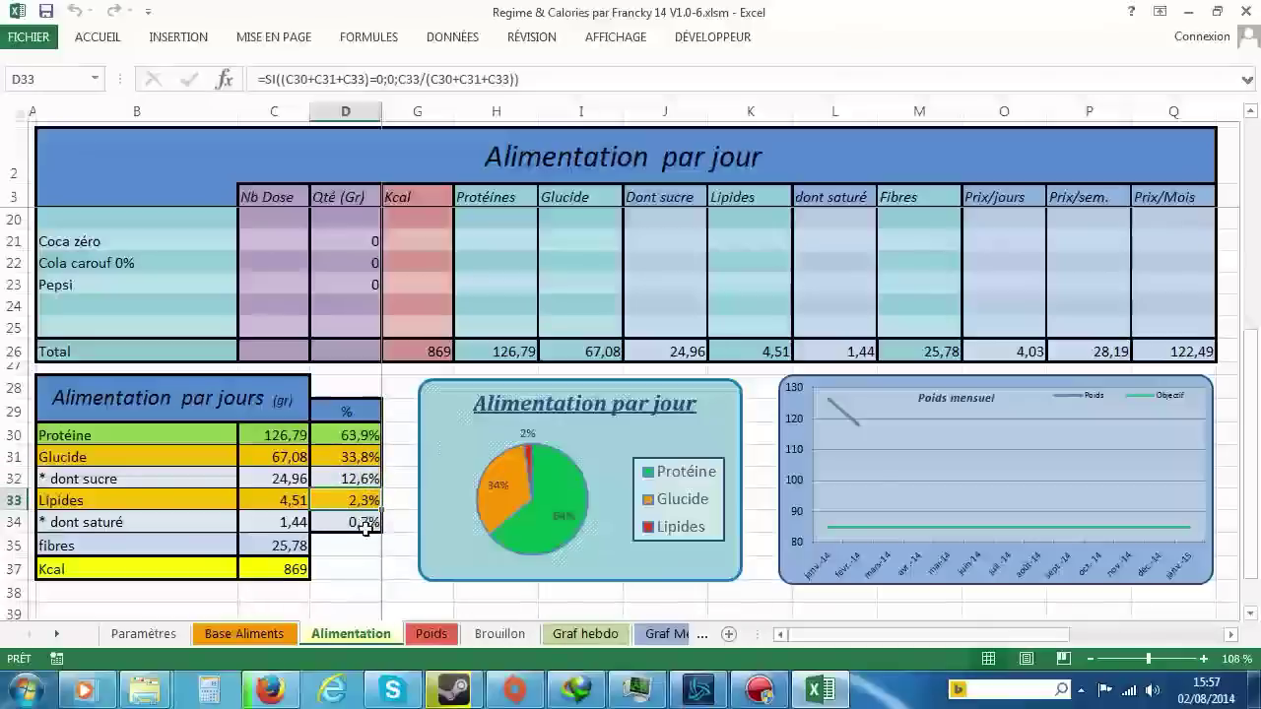
click(364, 524)
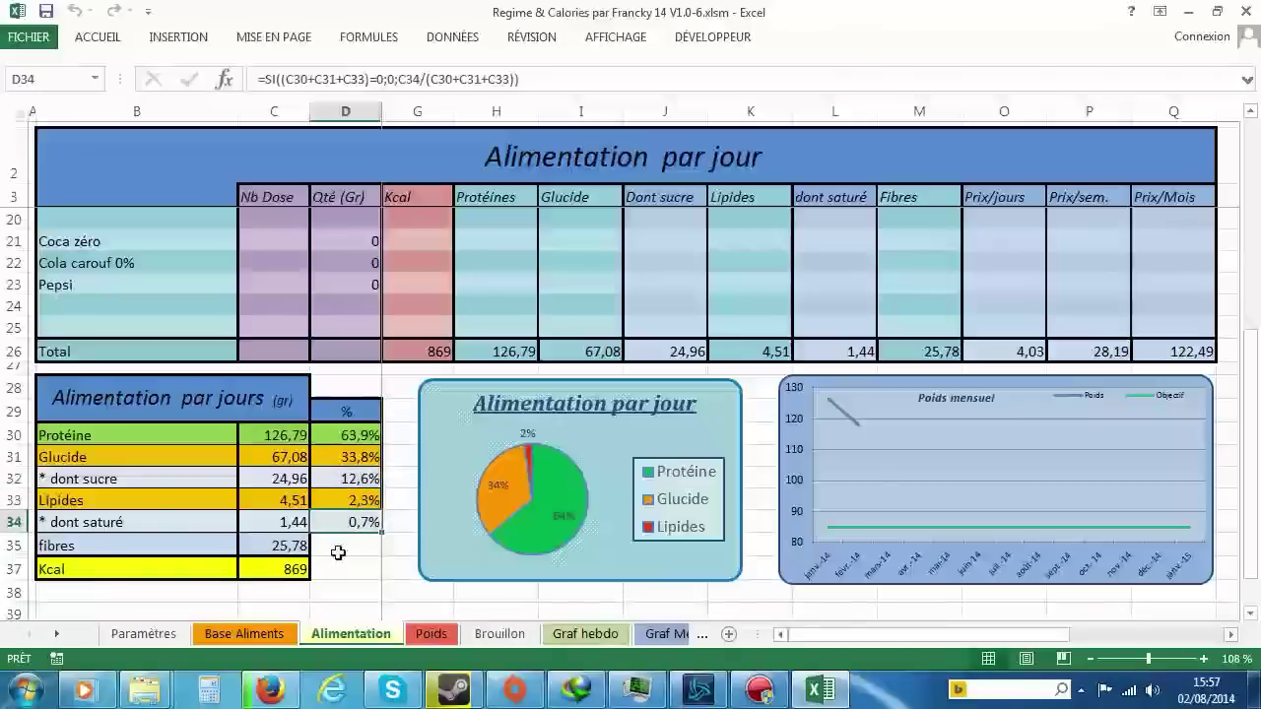
click(283, 548)
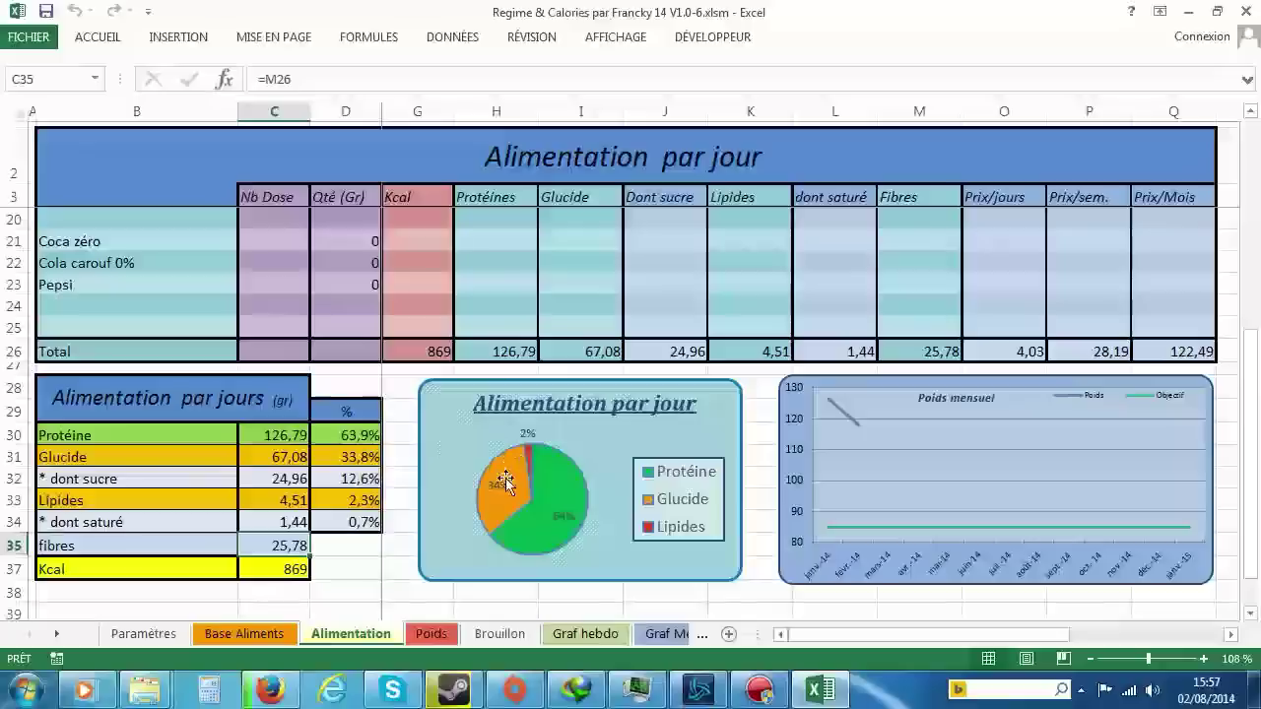
mouse_move(537, 456)
mouse_move(572, 512)
mouse_move(492, 534)
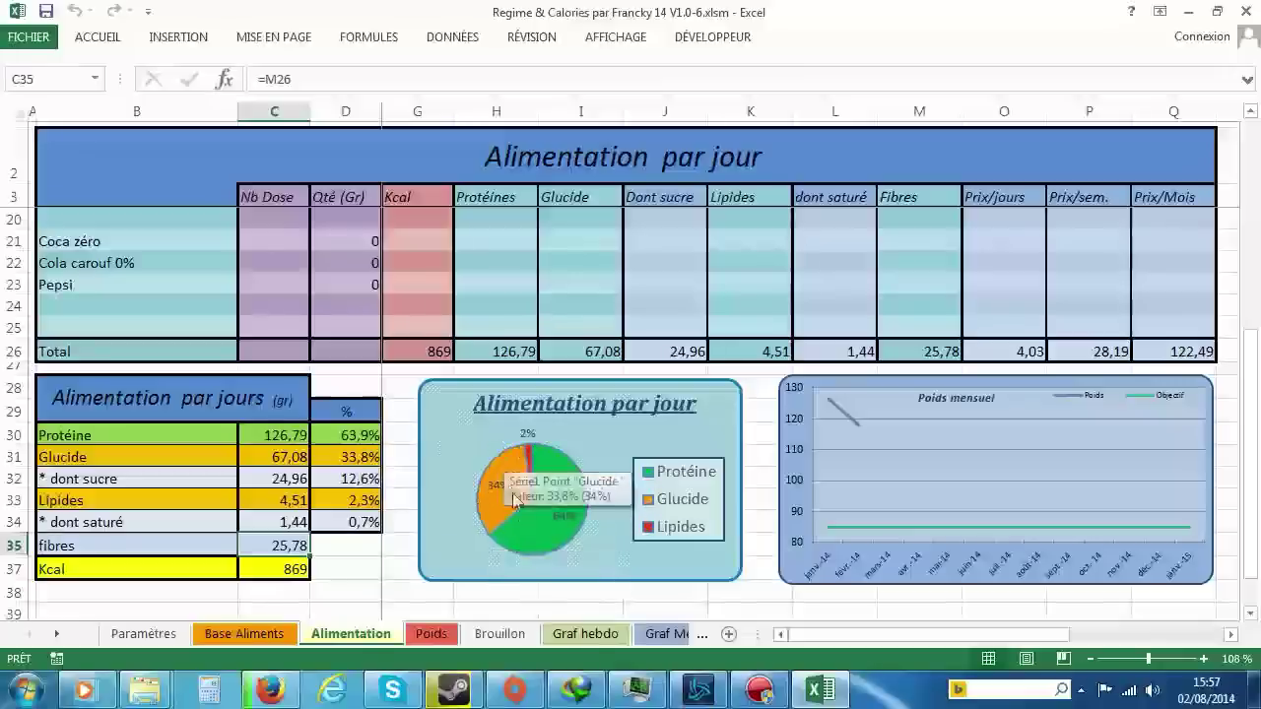
Step: Check the quantity entered for printanière légume surgelé and the number of doses entered for Prot décathlon
scroll(527, 584, up, 5)
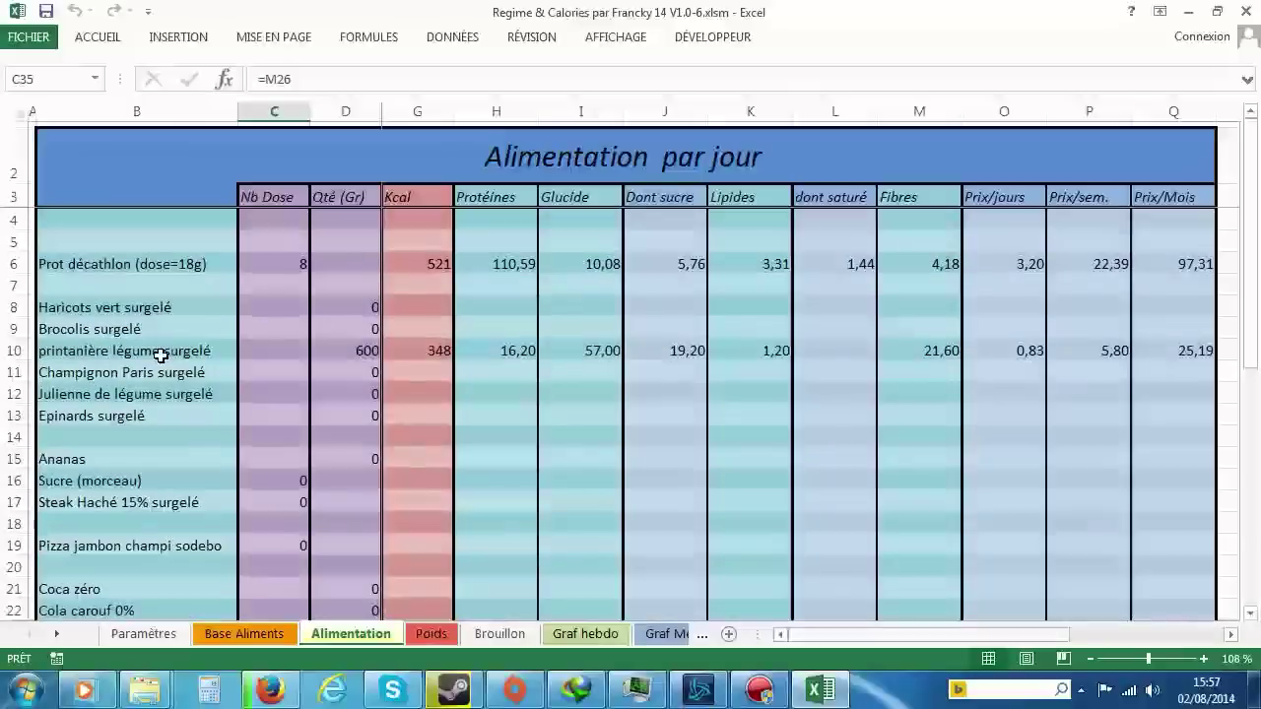
click(345, 352)
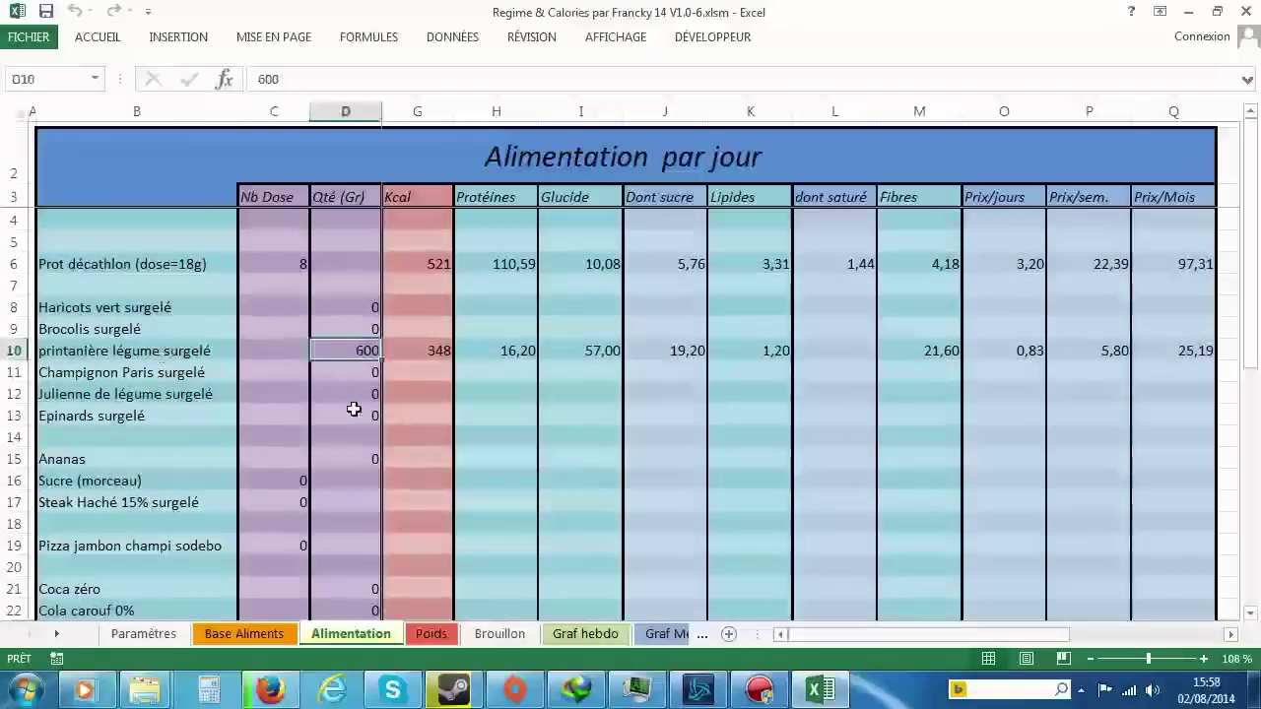
click(293, 268)
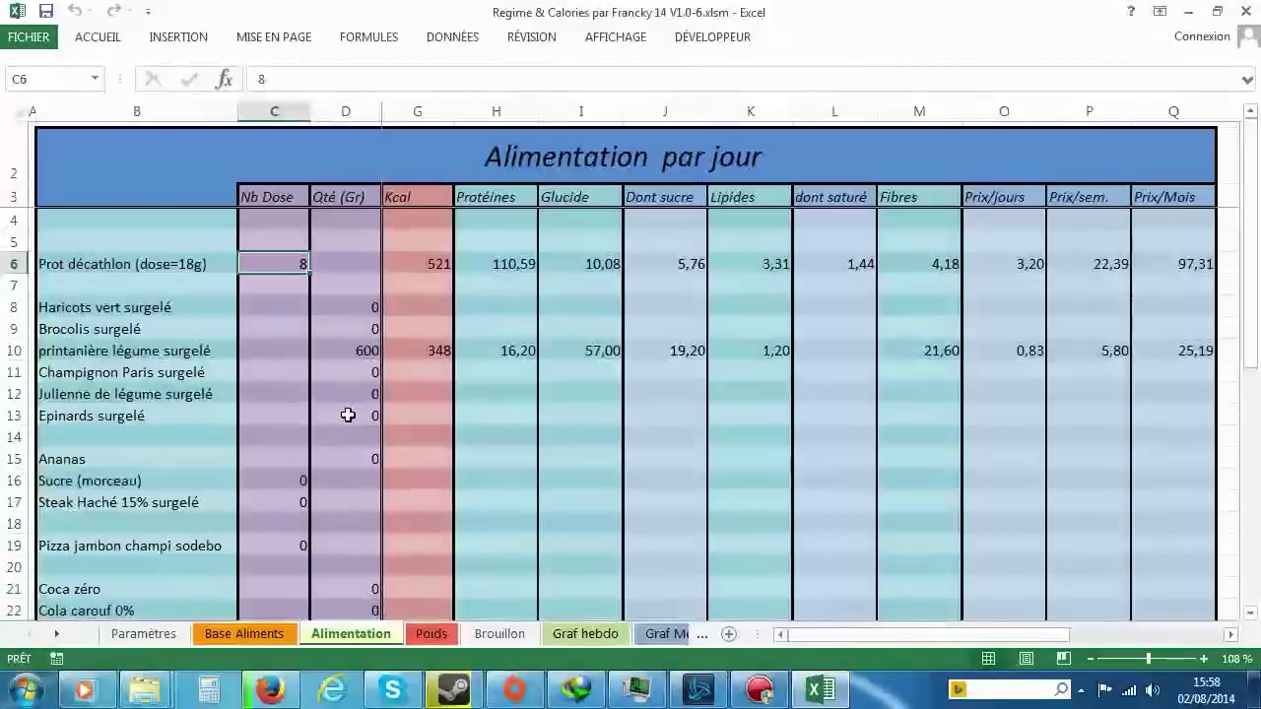
Step: Set the Qté (Gr) of Cola carouf 0% to 3000 in the Alimentation par jour table
scroll(354, 413, down, 3)
scroll(262, 440, up, 1)
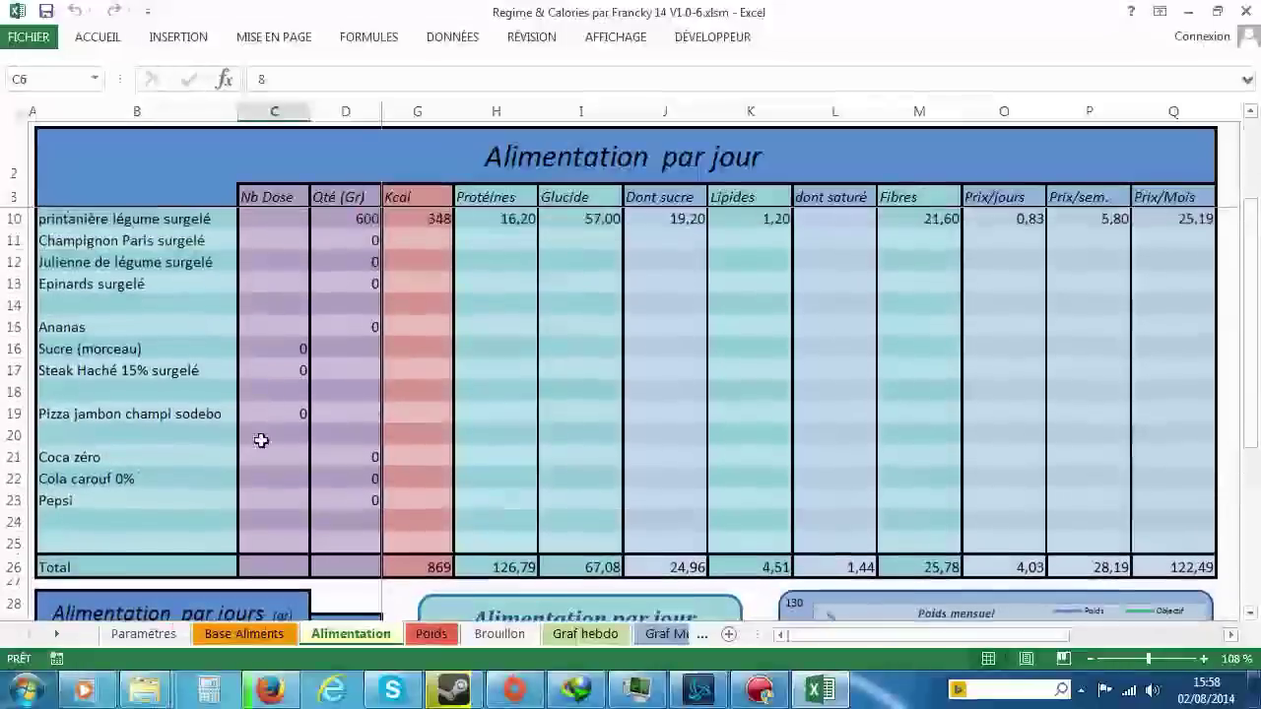
click(349, 458)
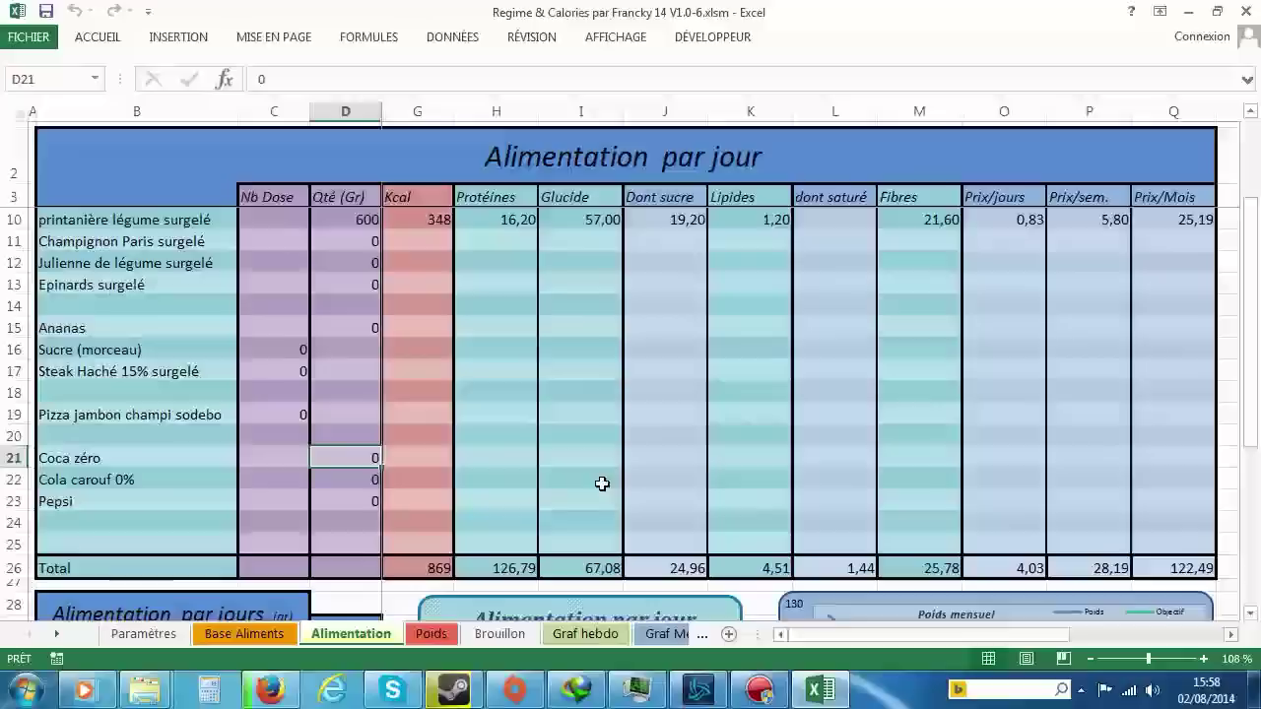
key(Return)
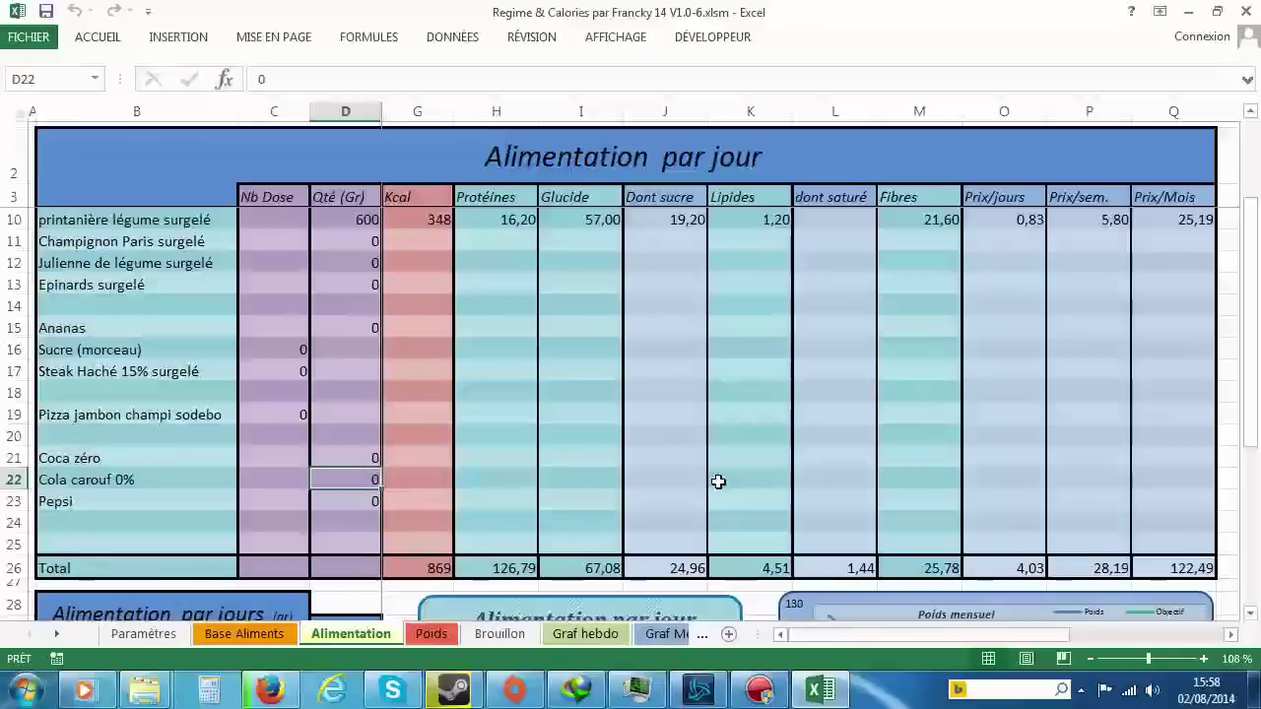
text(3000)
key(Return)
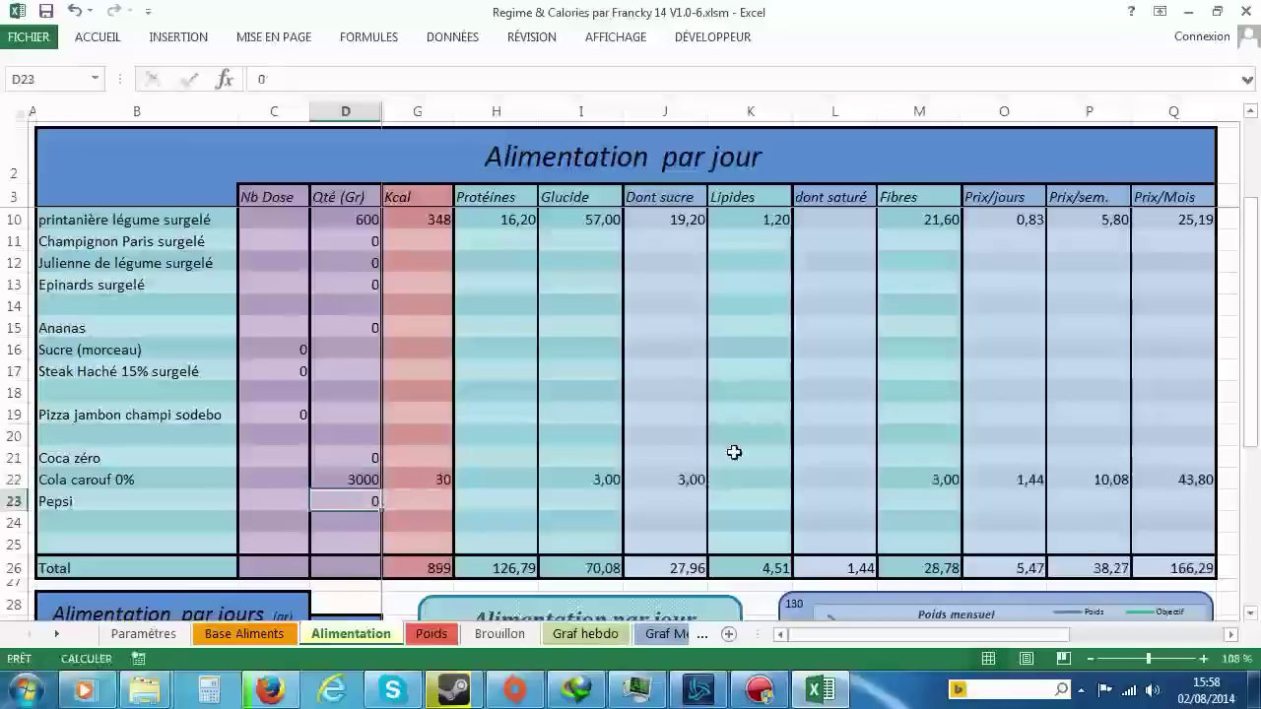
Step: Examine the Kcal formula of Cola carouf 0% and the totals for Prix/jours, Prix/sem. and Prix/Mois
click(425, 479)
scroll(461, 484, up, 3)
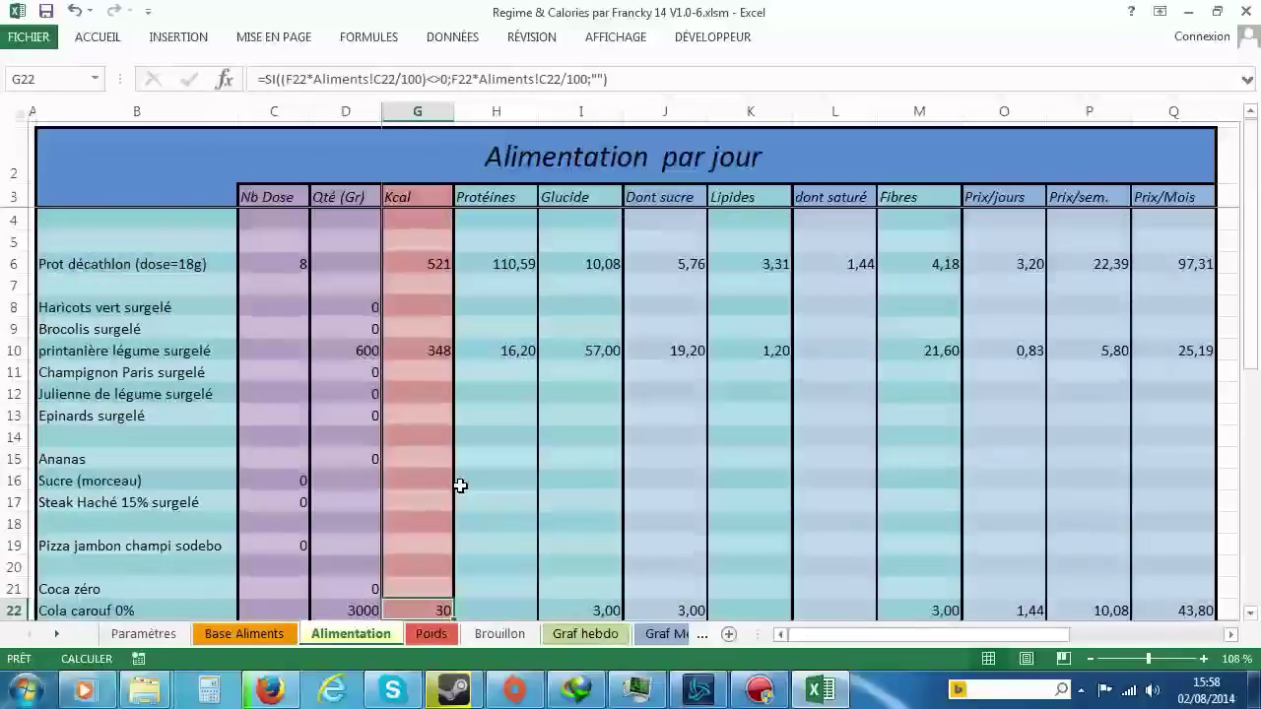
scroll(460, 485, down, 2)
scroll(460, 484, down, 2)
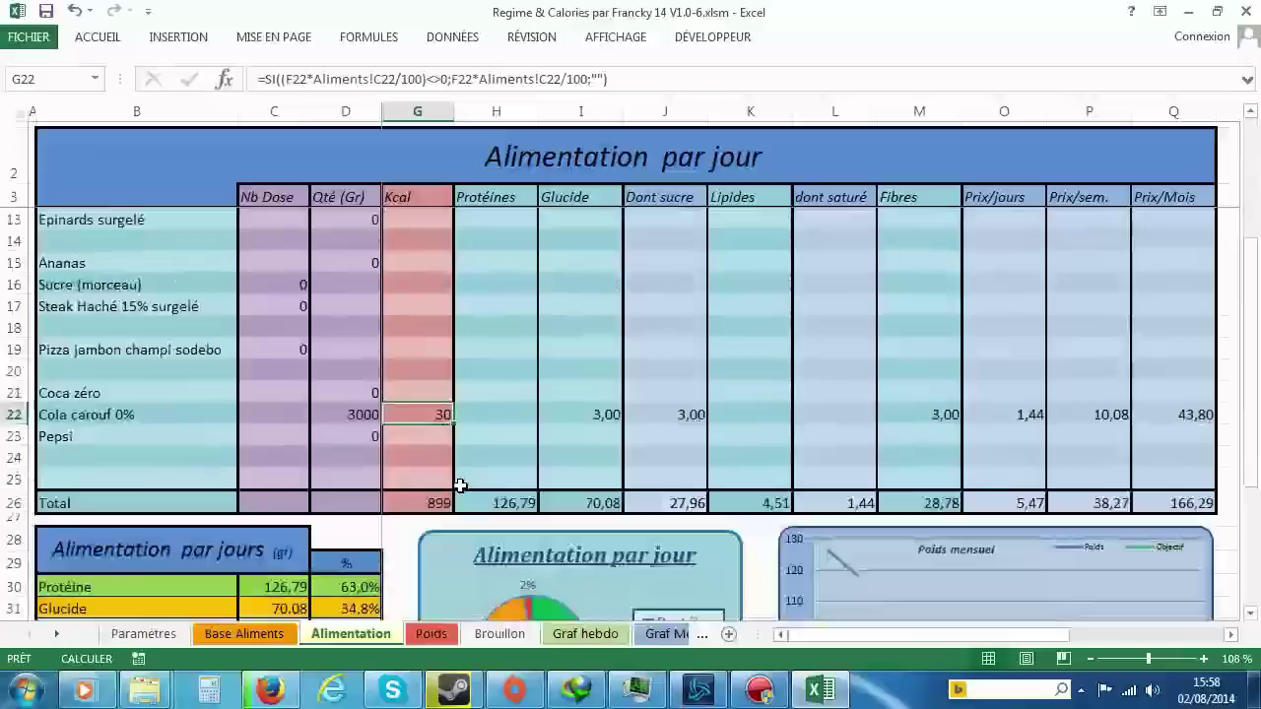
scroll(755, 442, up, 3)
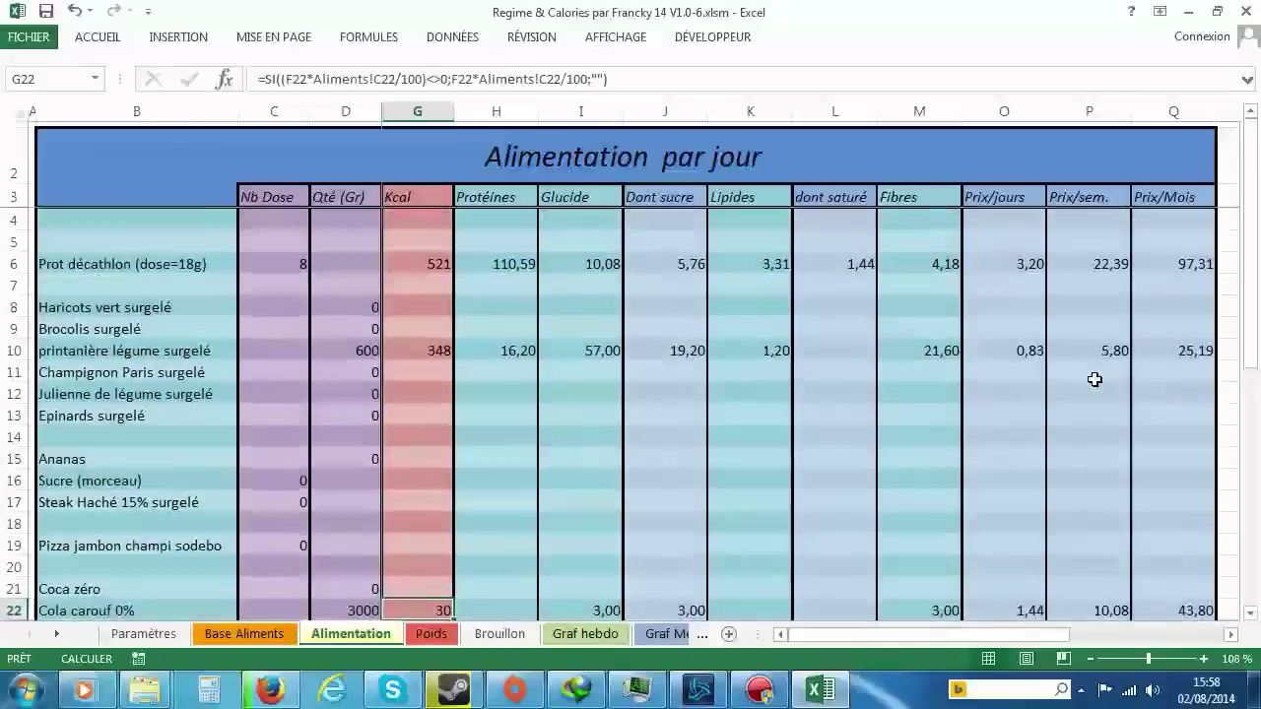
scroll(1101, 369, down, 3)
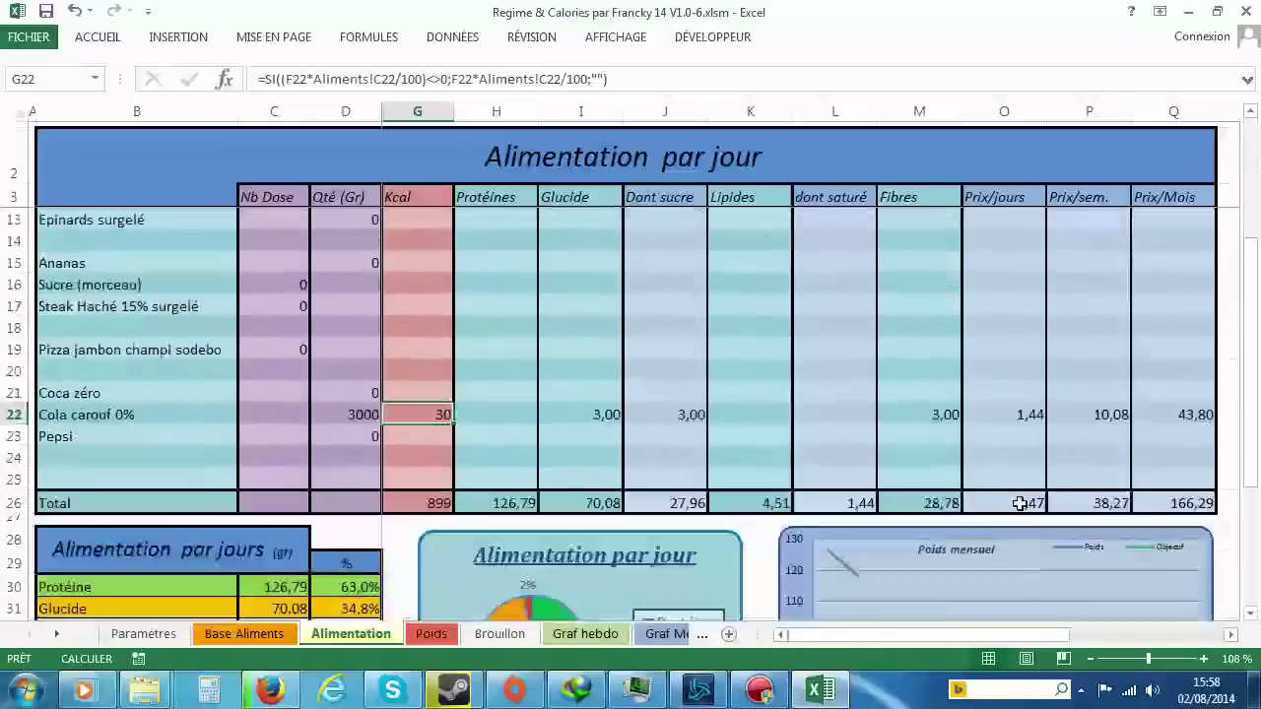
click(1020, 503)
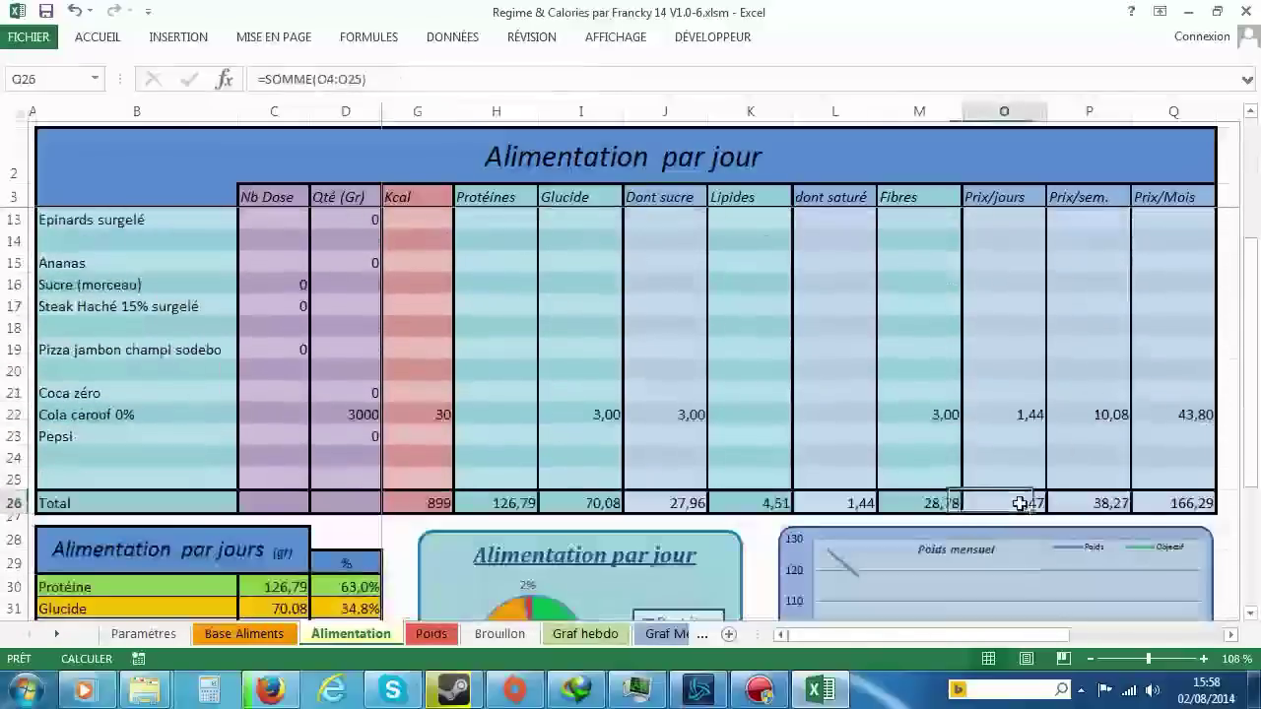
click(1099, 504)
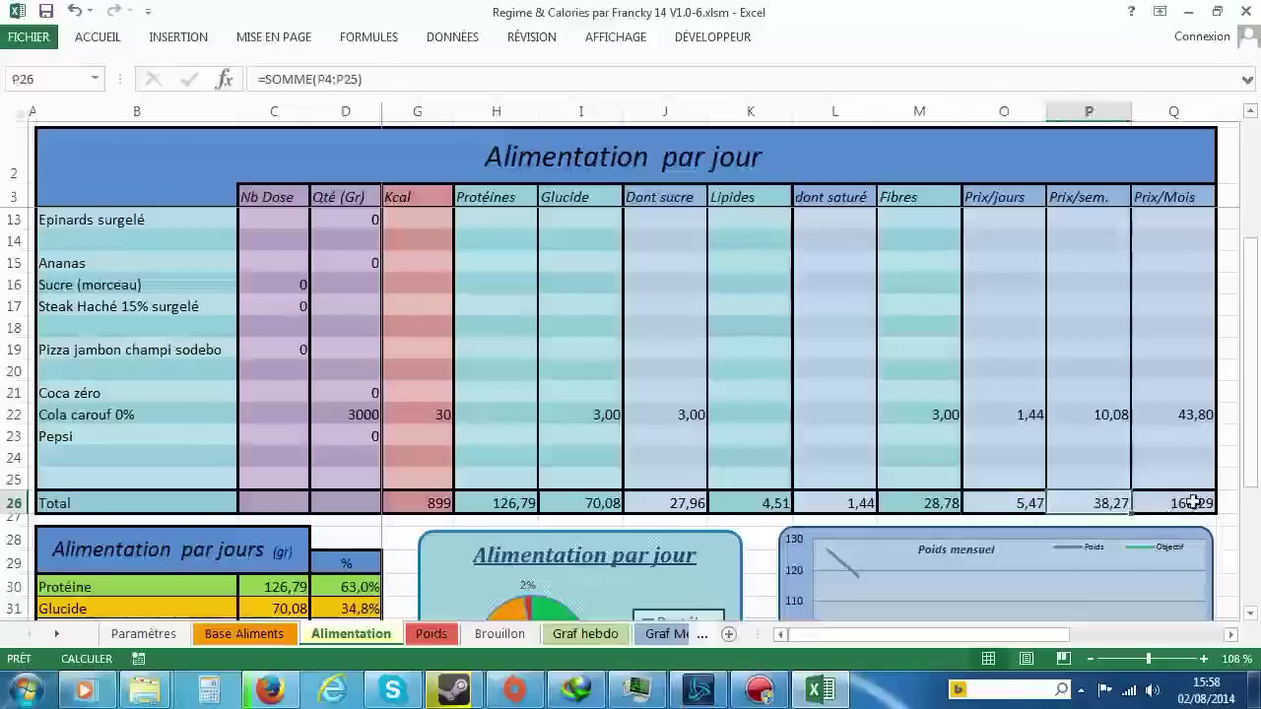
click(1193, 502)
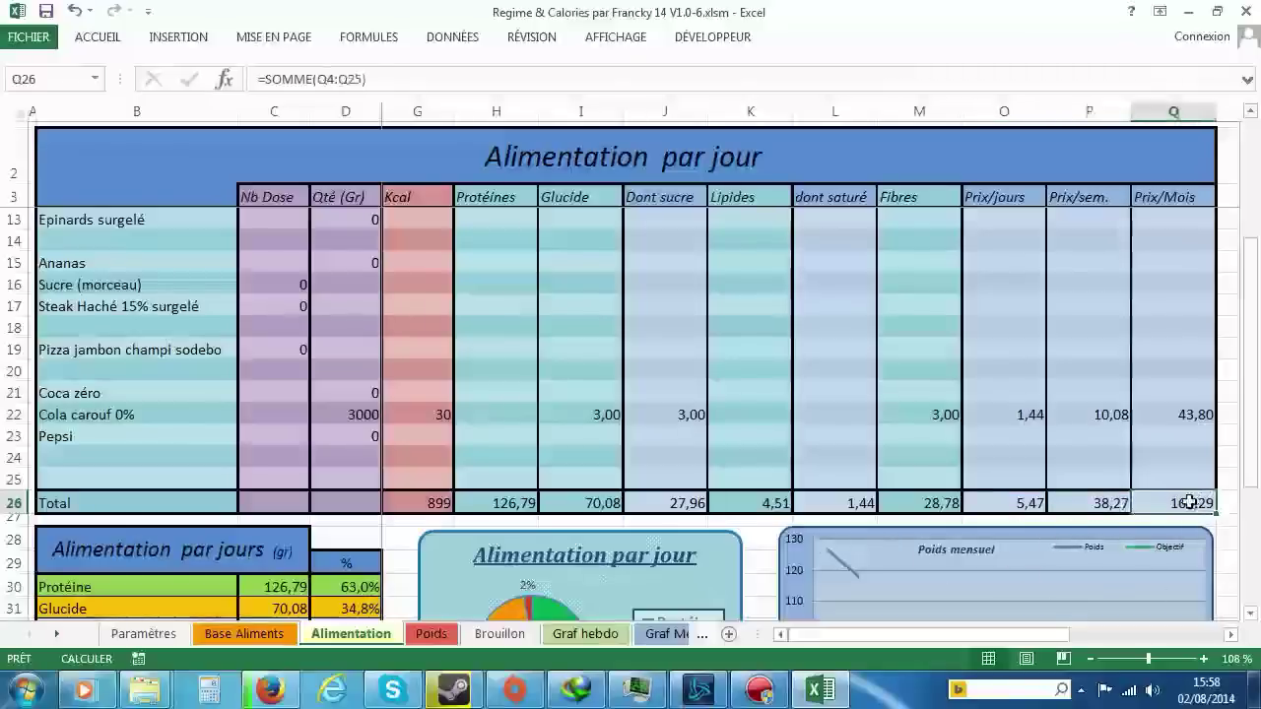
Step: Replace Prot décathlon (dose=18g) in cell B6 with Prot pharmacie (dose=9gr) from the food list
scroll(1114, 505, up, 3)
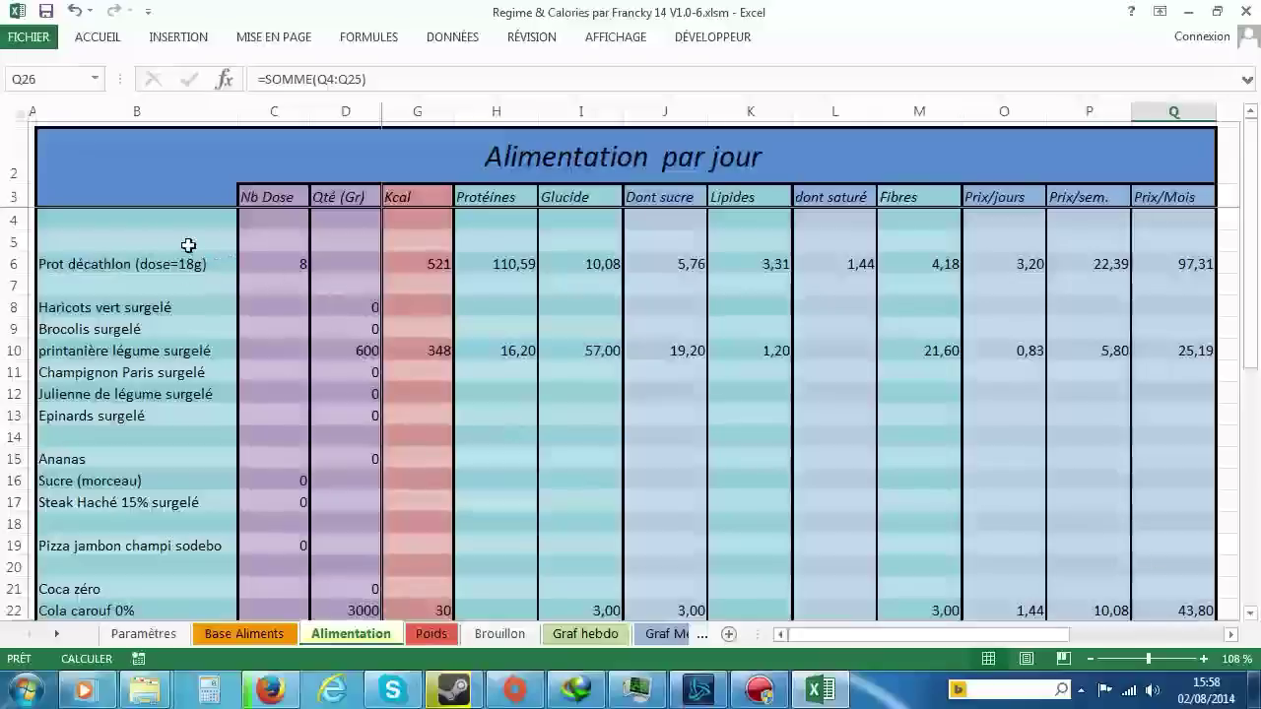
click(221, 266)
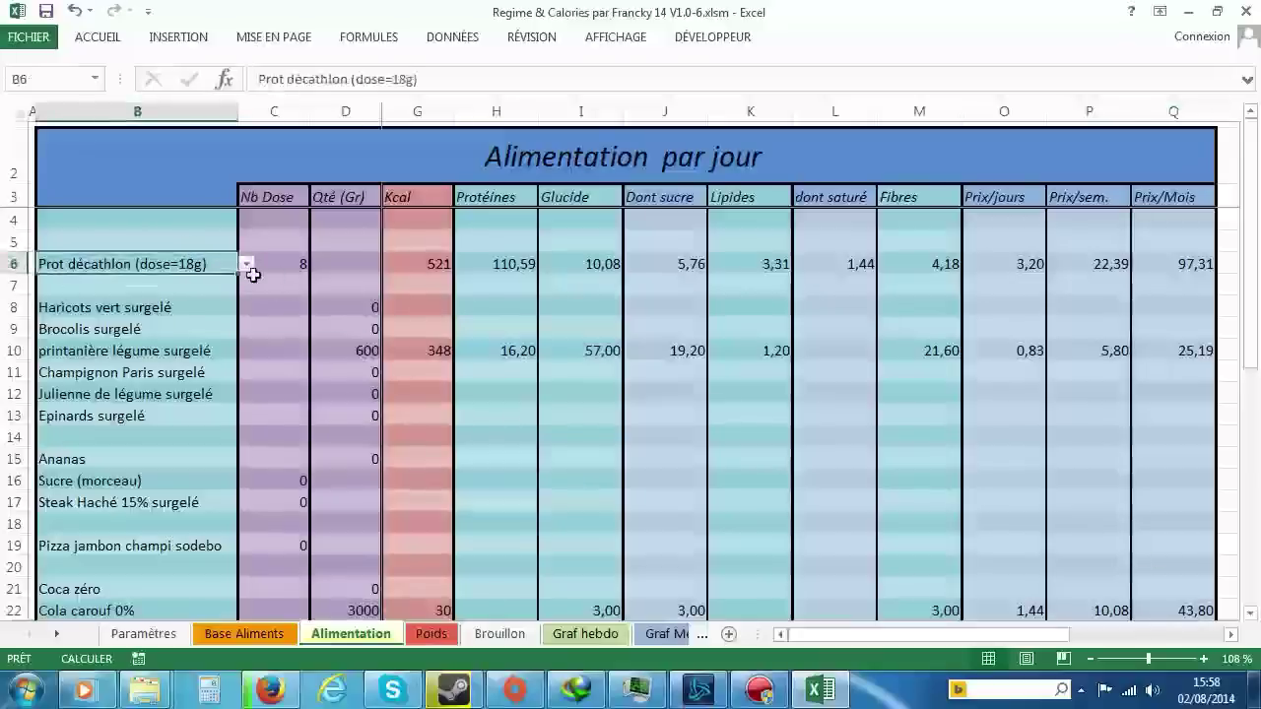
click(247, 264)
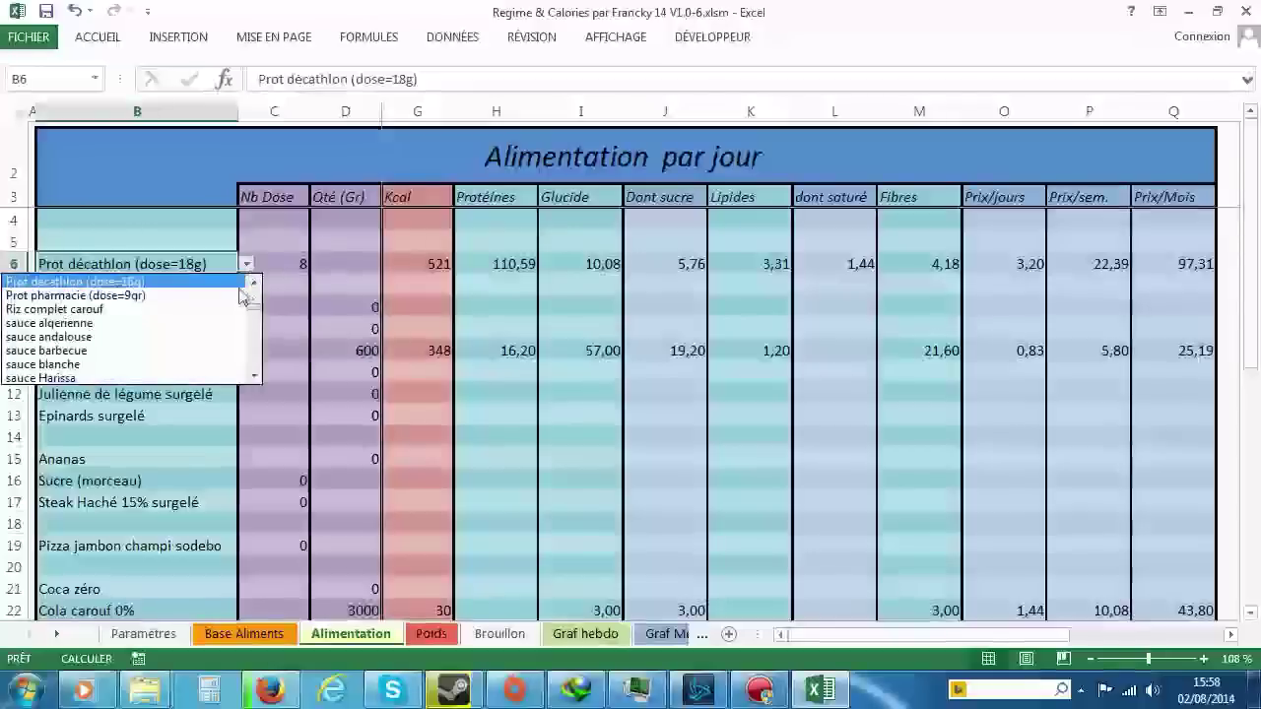
click(213, 296)
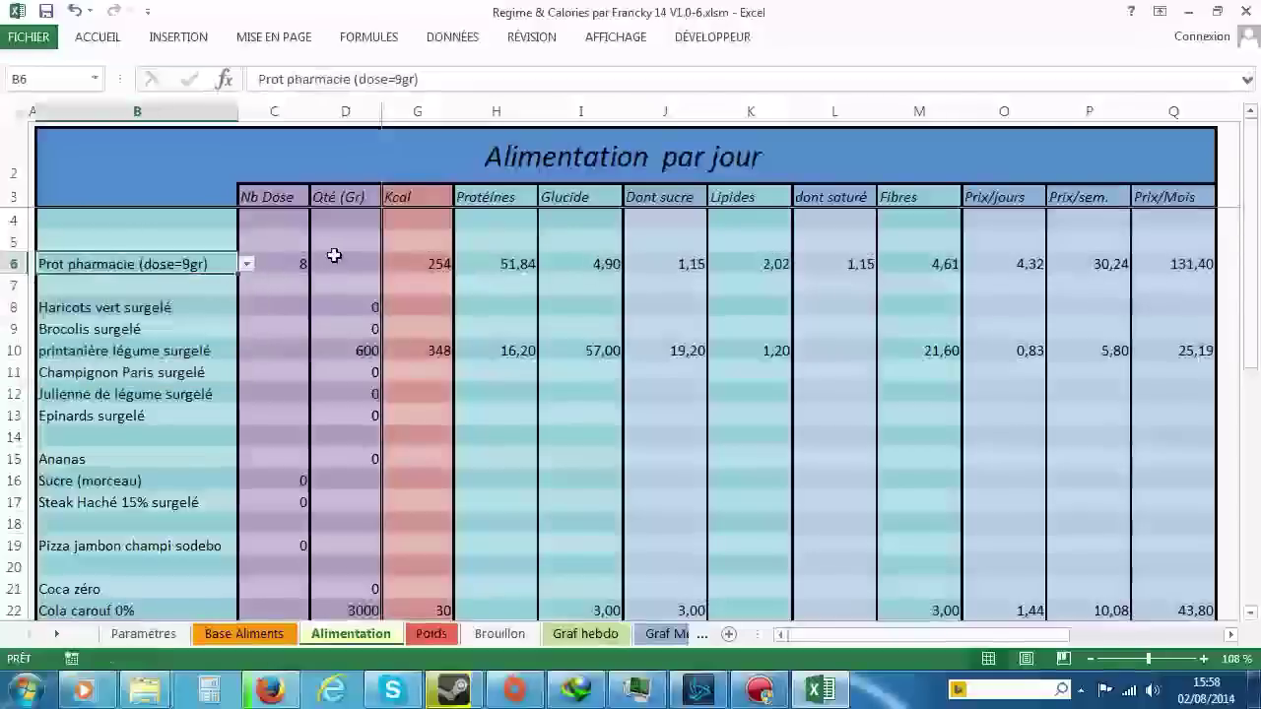
Step: Set the Nb Dose of Prot pharmacie (dose=9gr) to 4 and review the Total row
key(Right)
text(4)
key(Return)
scroll(531, 315, down, 2)
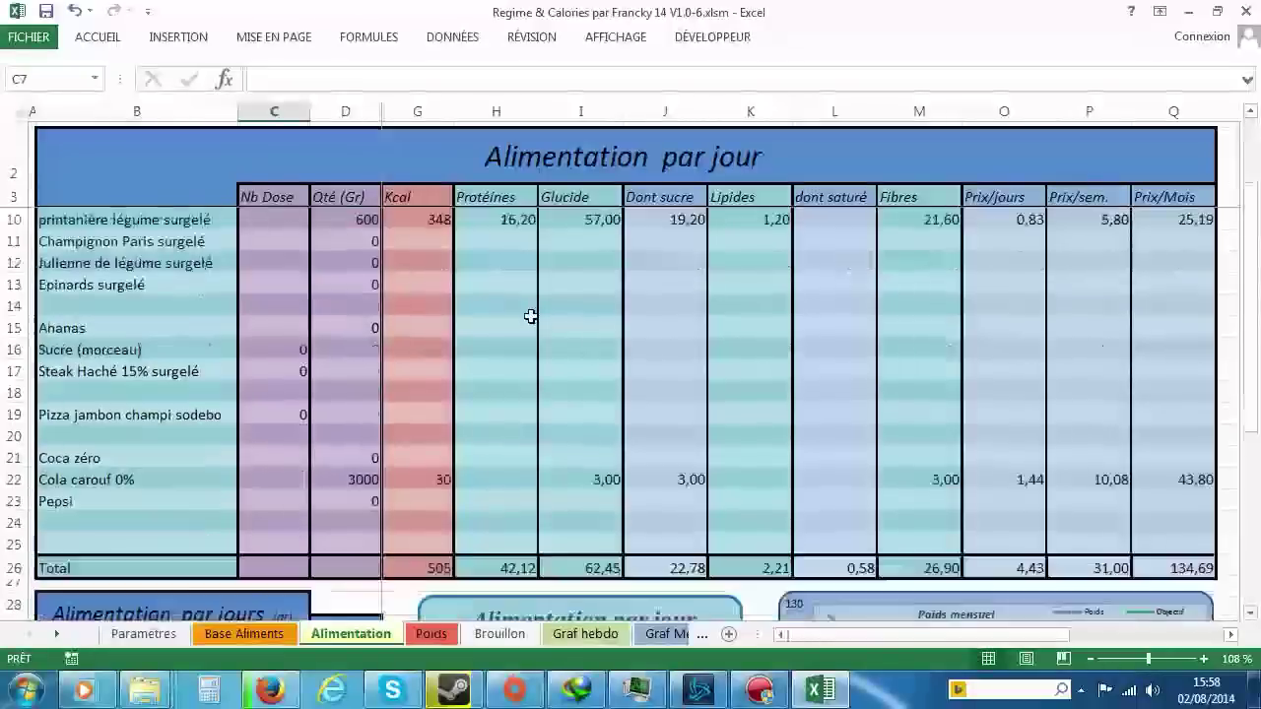
scroll(531, 315, down, 2)
scroll(737, 434, up, 4)
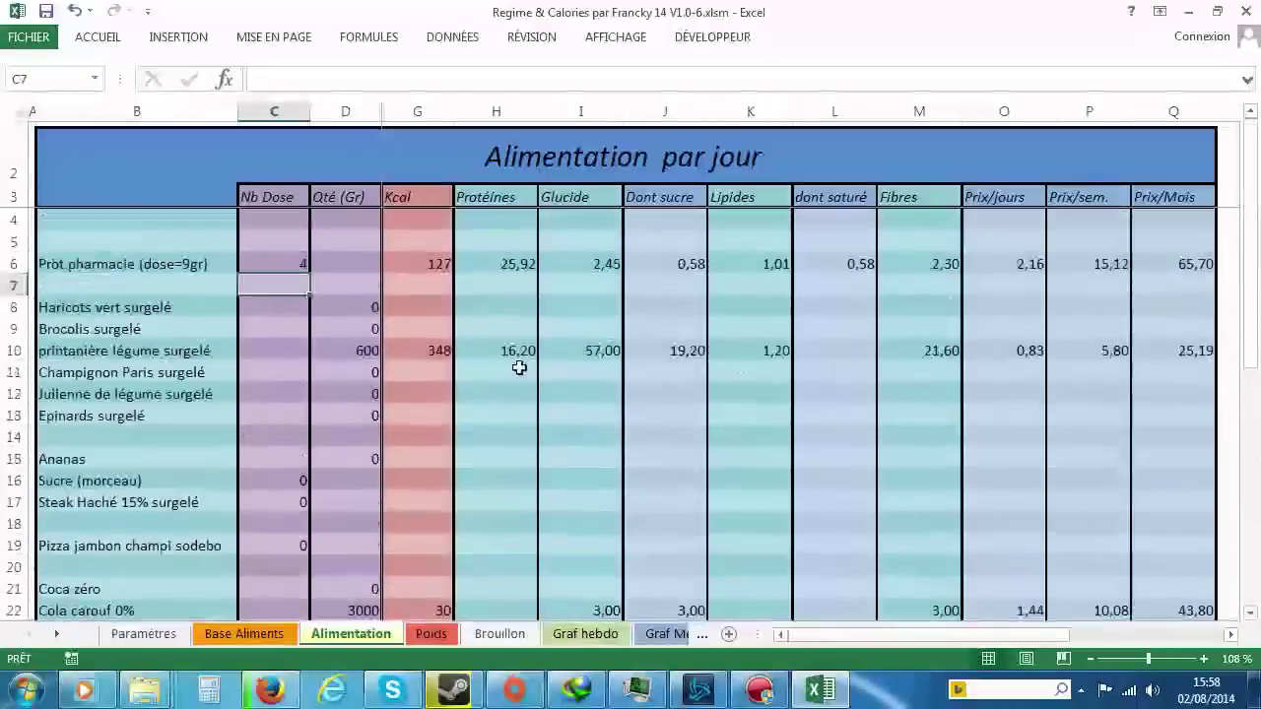
Step: Set the Nb Dose of Prot pharmacie (dose=9gr) to 16 and review the price totals
click(273, 266)
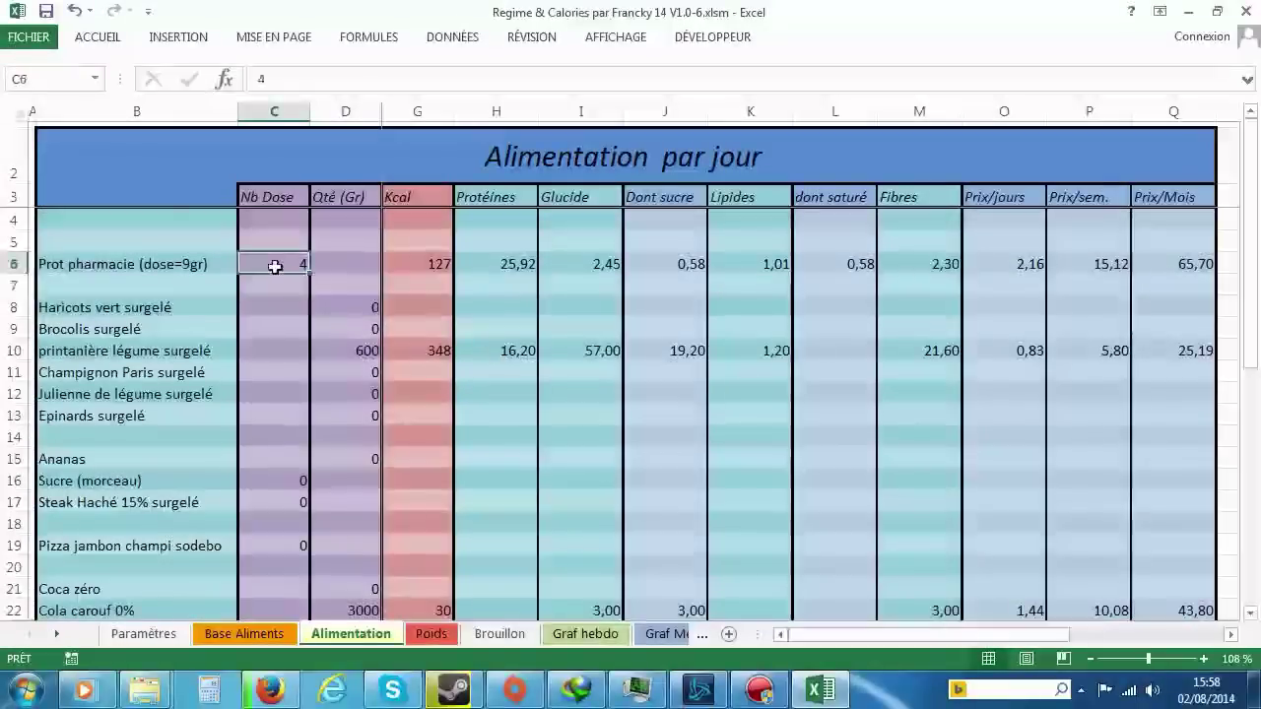
text(16)
key(Return)
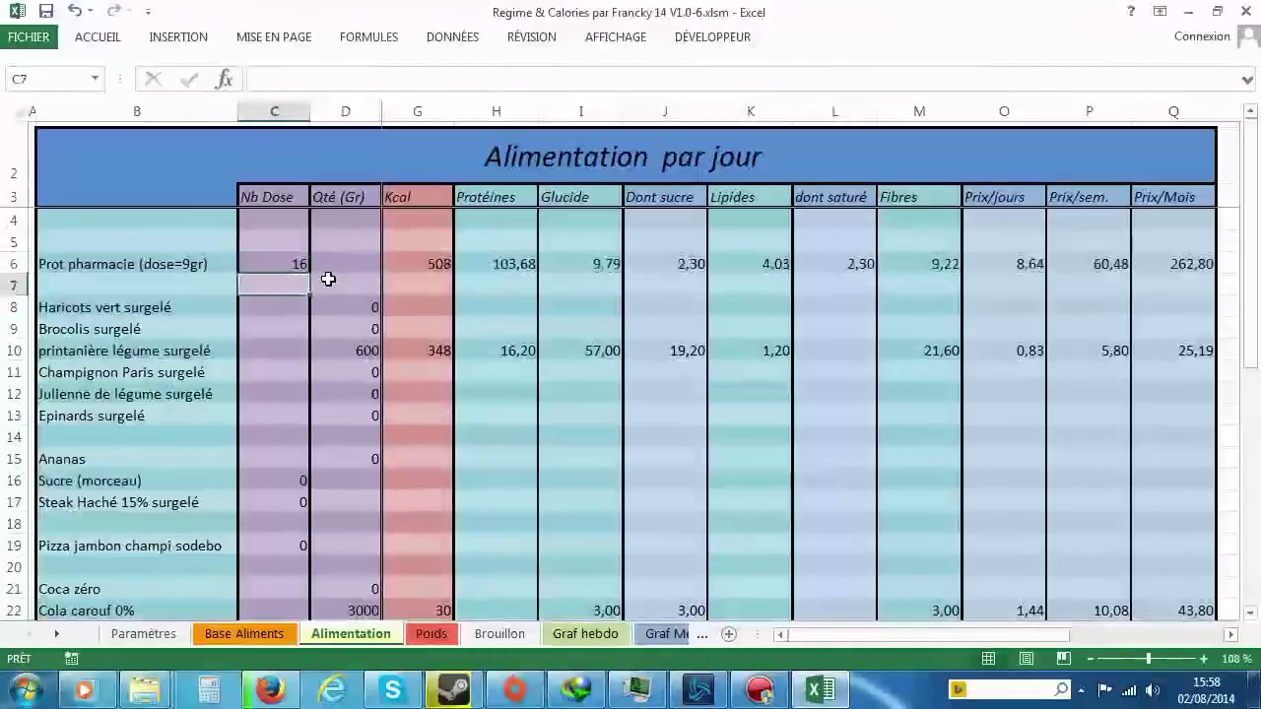
scroll(532, 375, down, 3)
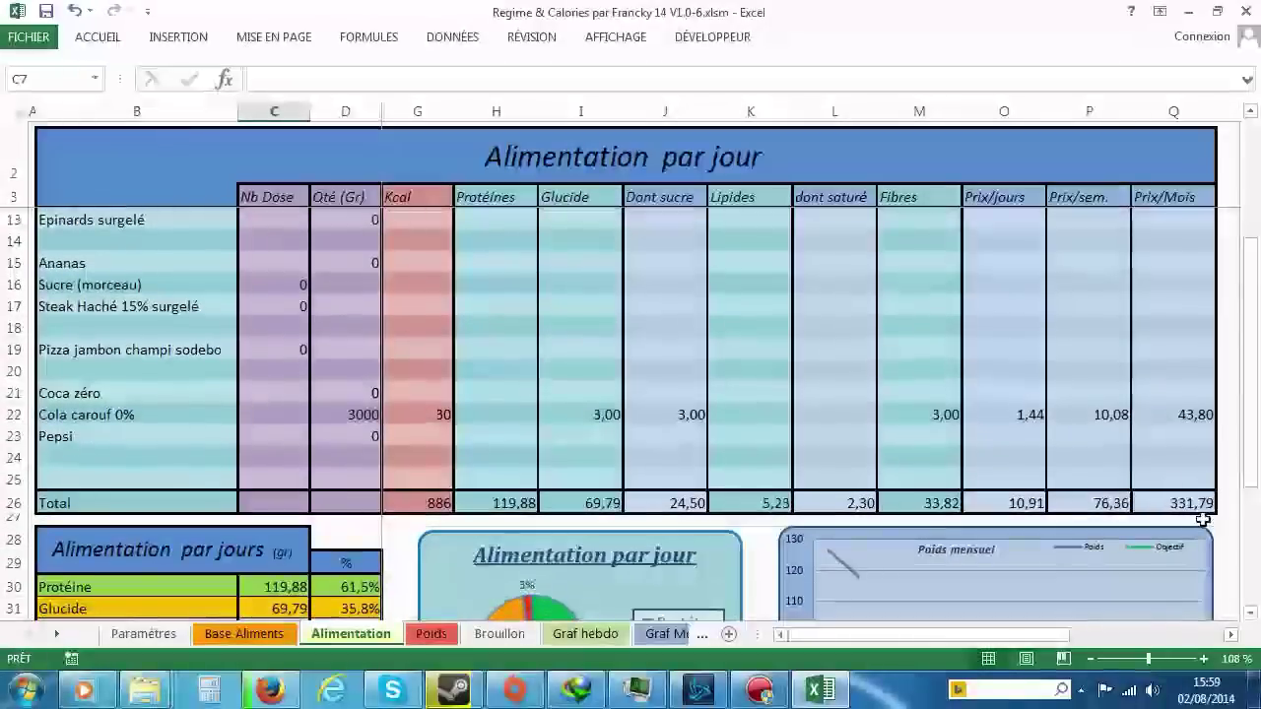
scroll(1203, 519, up, 3)
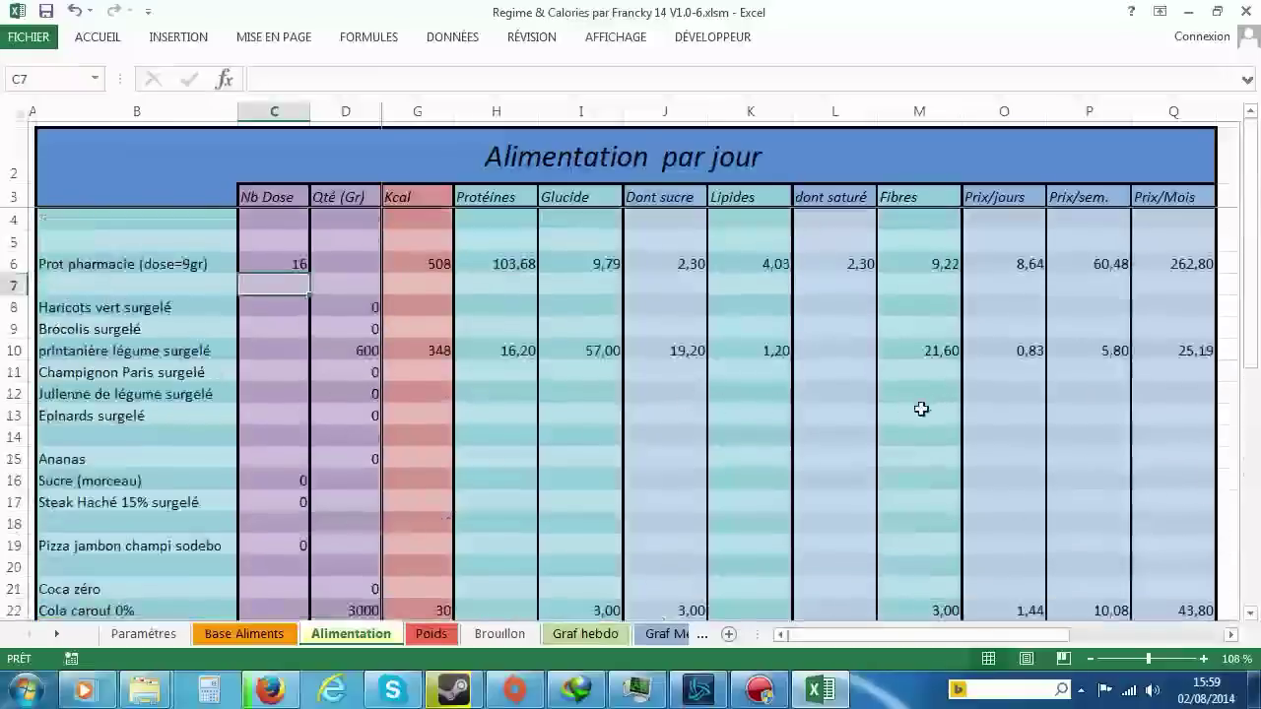
Step: Examine the formula of the Kcal total and the Alimentation par jours breakdown with its charts
drag(905, 642, 855, 645)
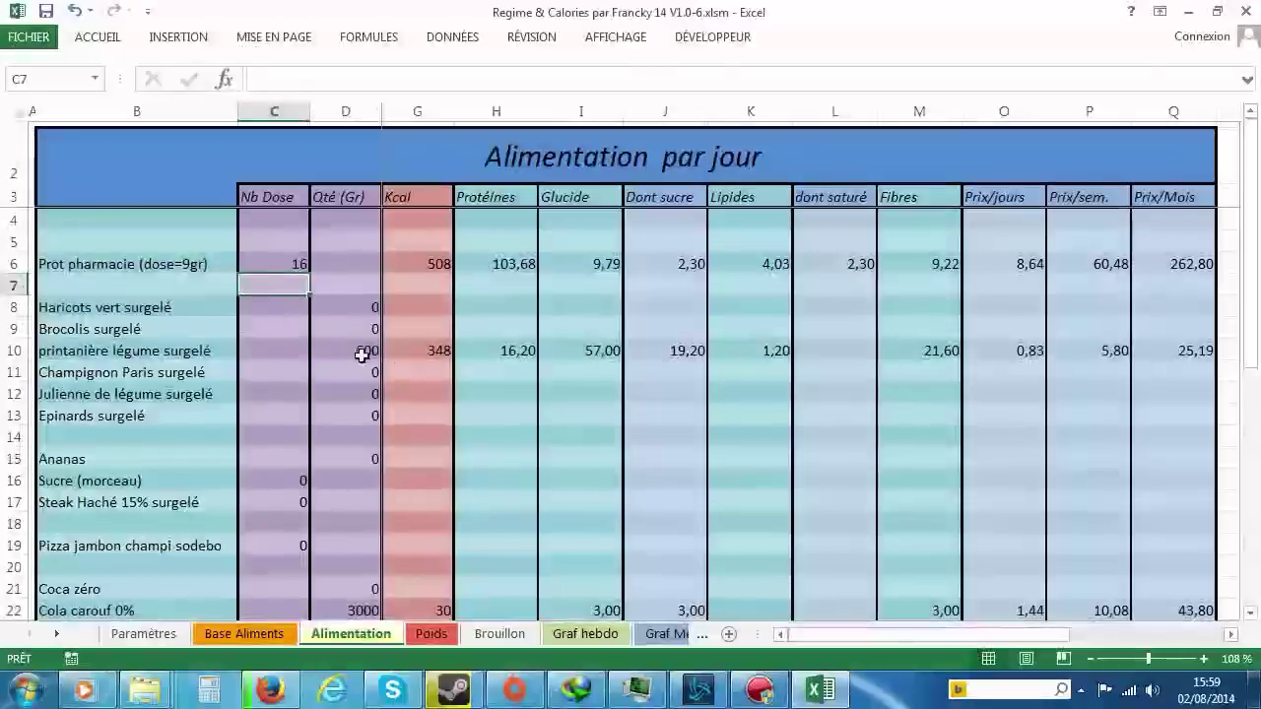
scroll(408, 436, down, 3)
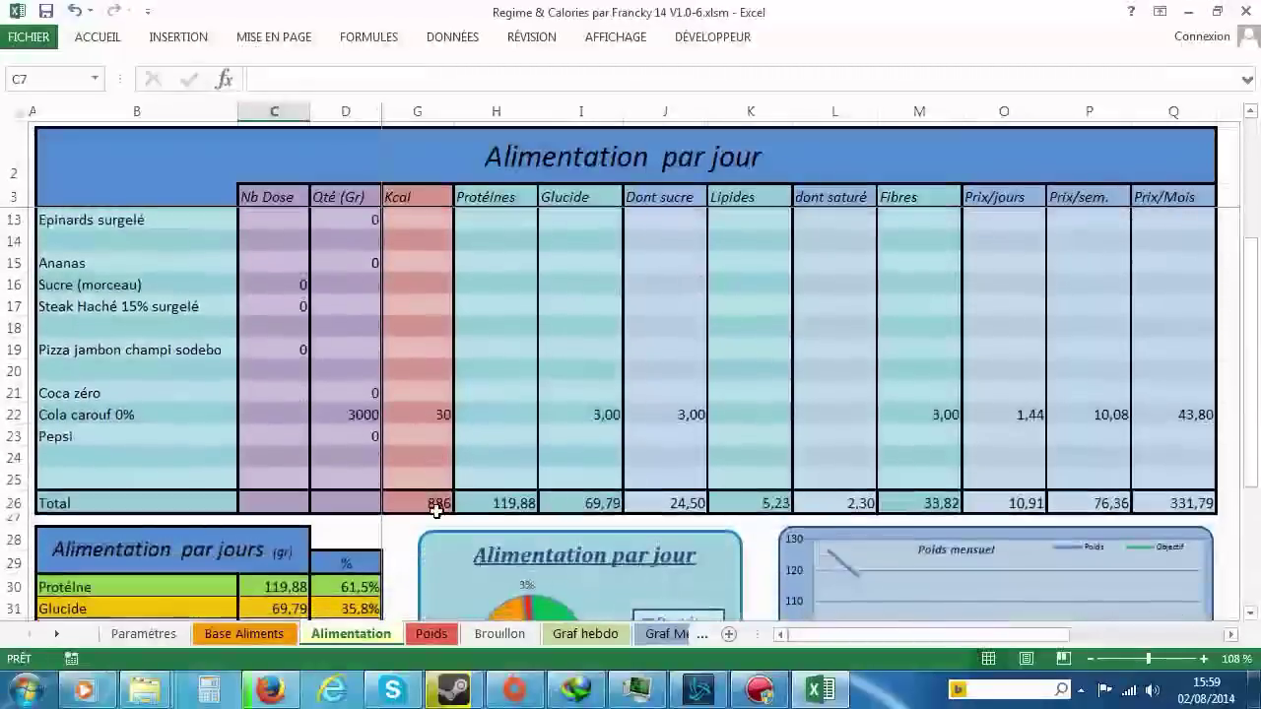
click(437, 504)
scroll(441, 505, down, 2)
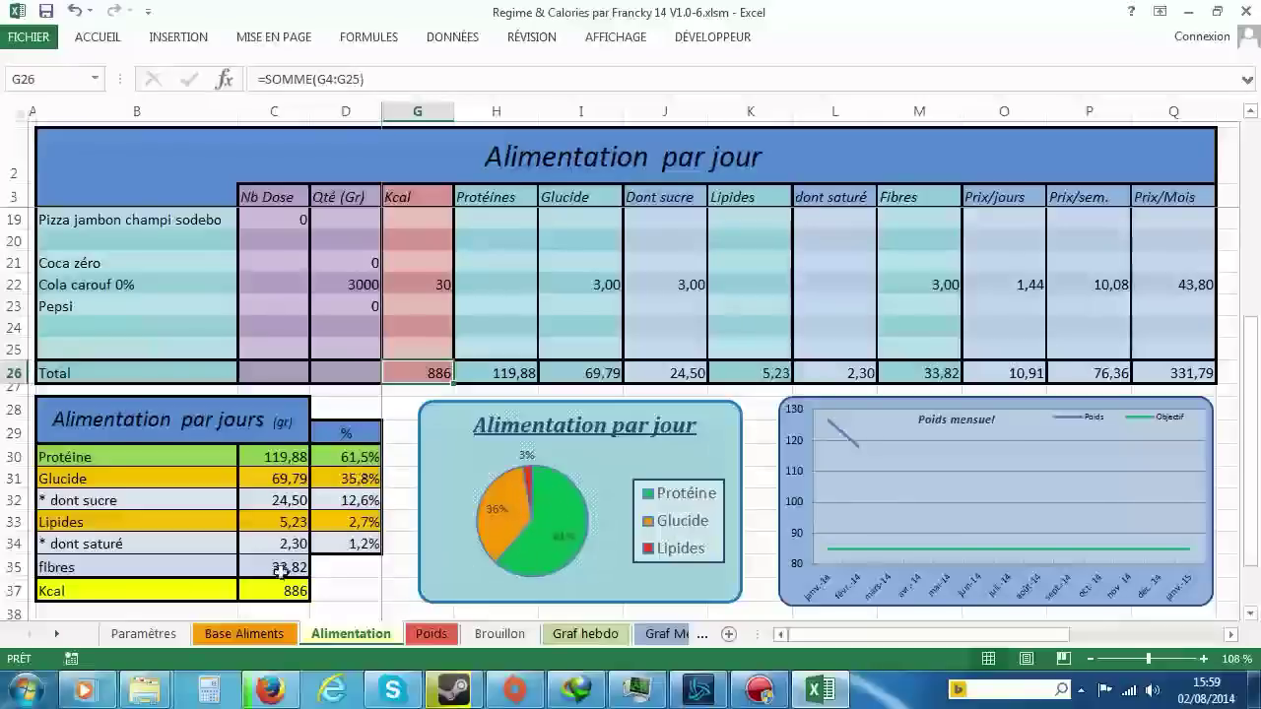
scroll(598, 539, up, 1)
scroll(598, 540, up, 2)
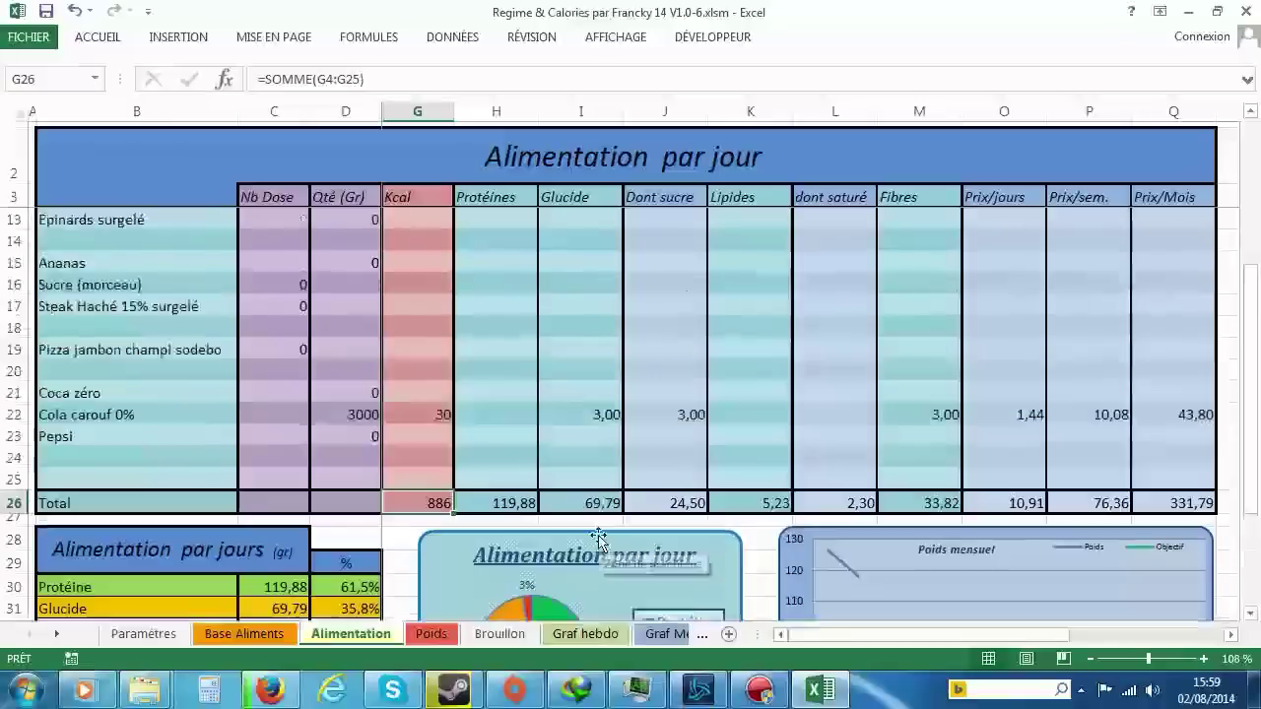
scroll(598, 540, down, 5)
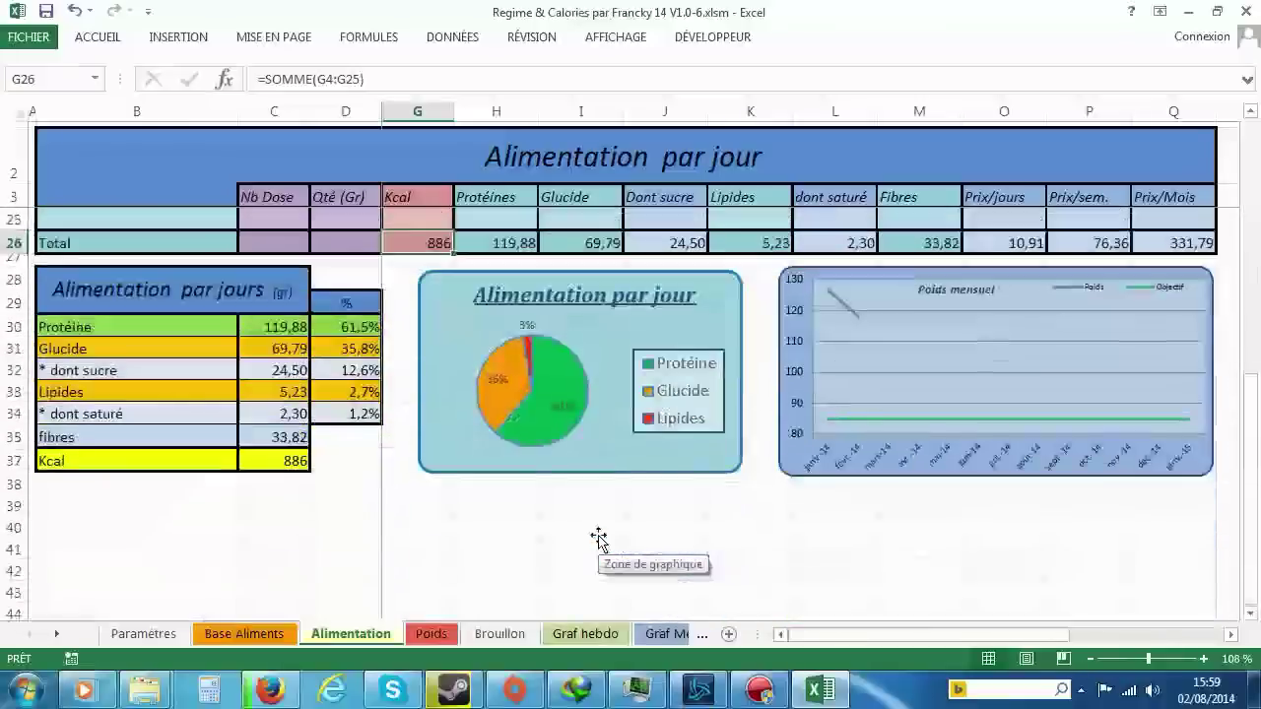
Step: Clear all food entries from the Alimentation par jour table with Effacer les données and confirm the deletion
scroll(598, 540, up, 2)
scroll(598, 540, up, 4)
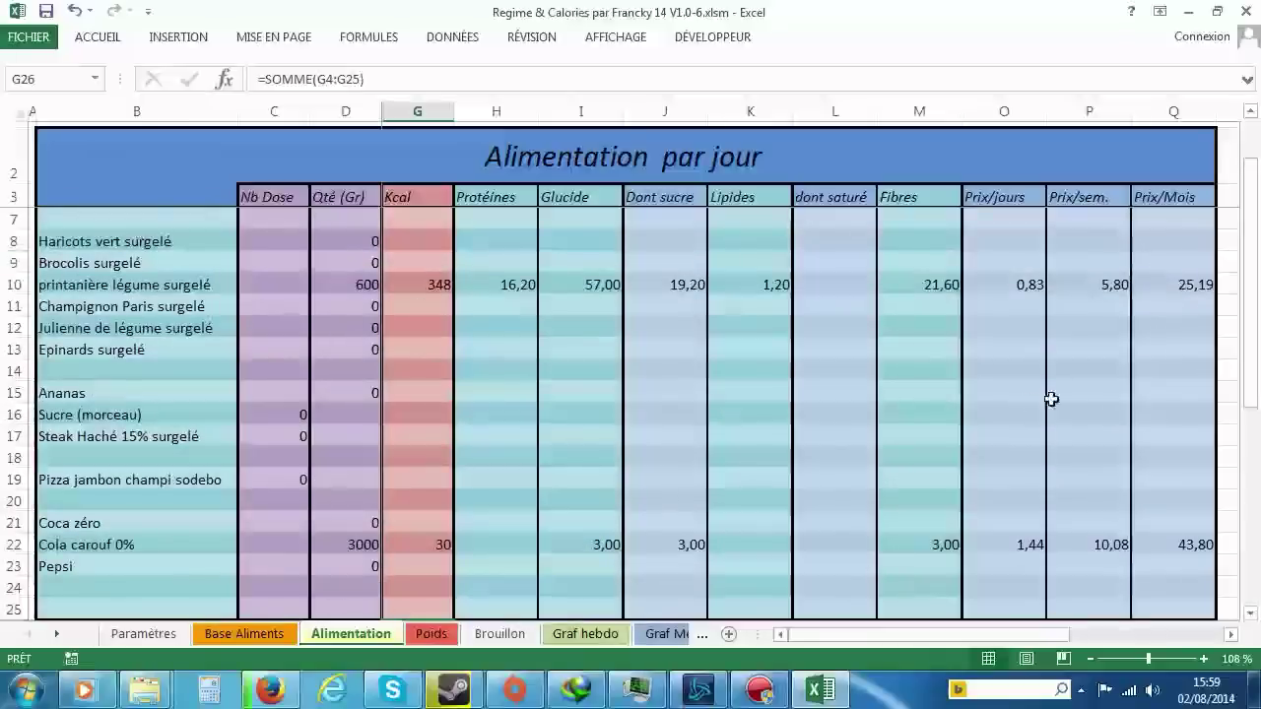
drag(1025, 636, 997, 641)
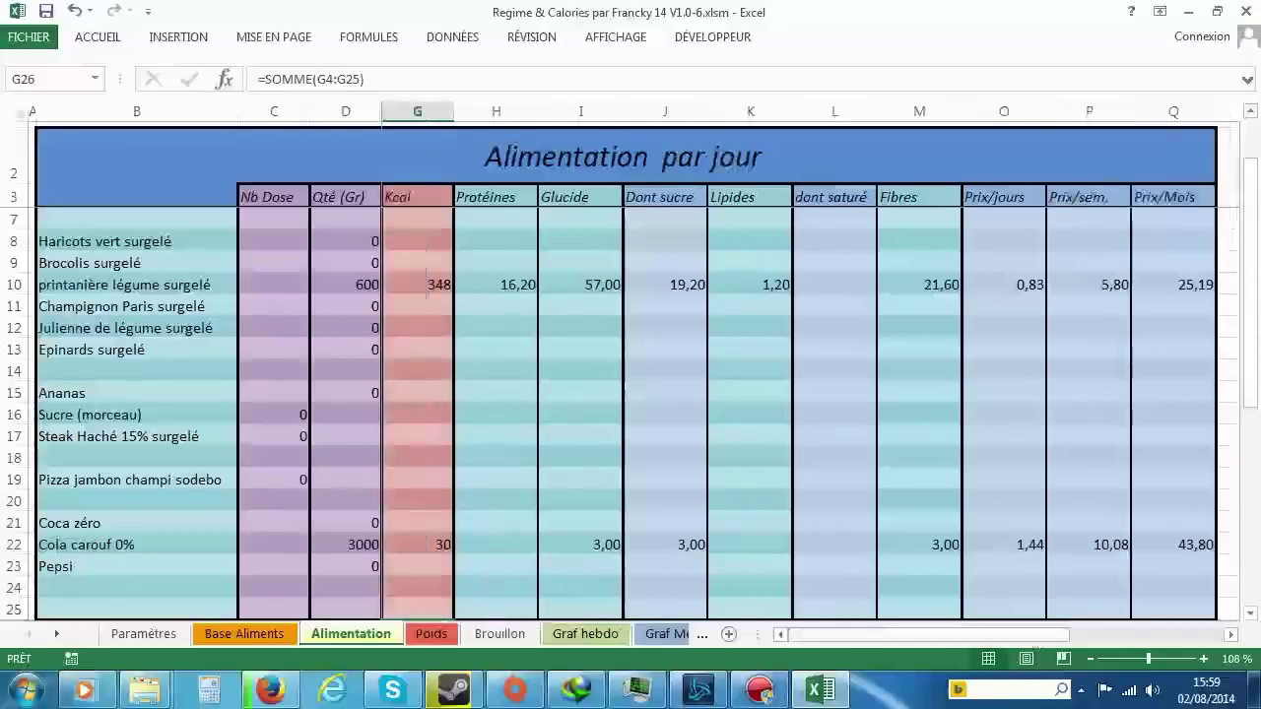
drag(1018, 636, 1087, 638)
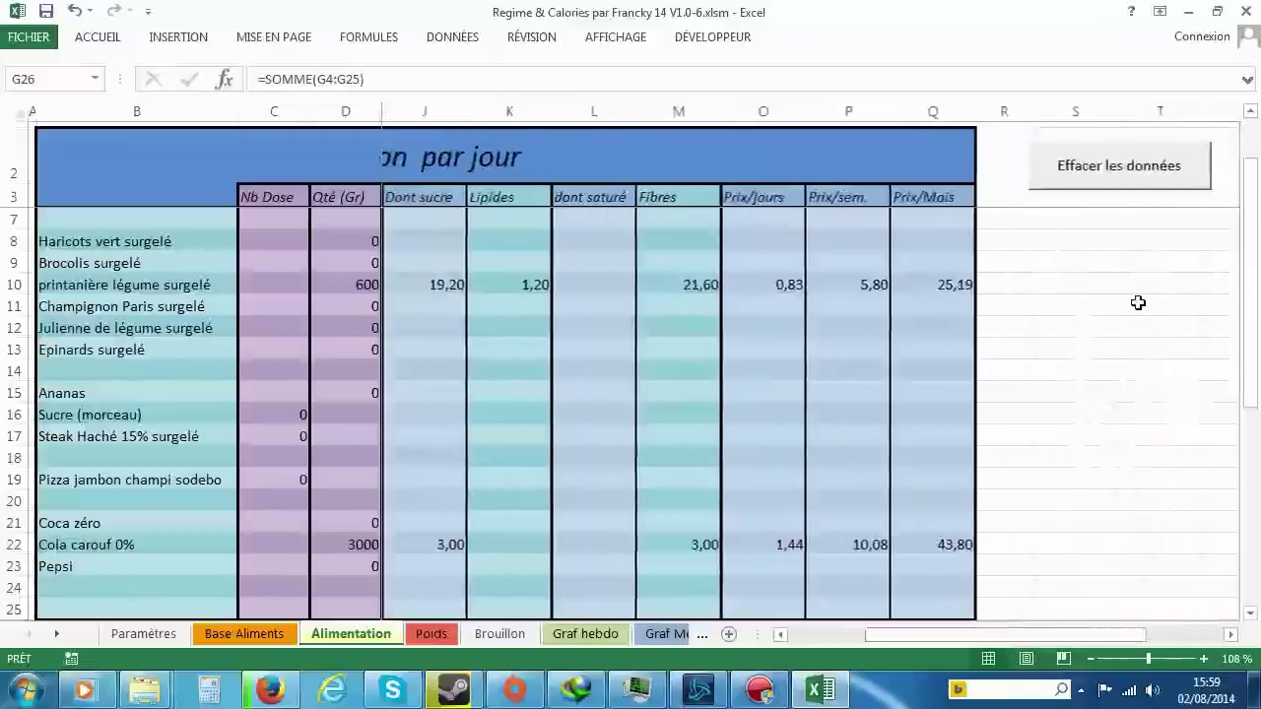
click(1091, 175)
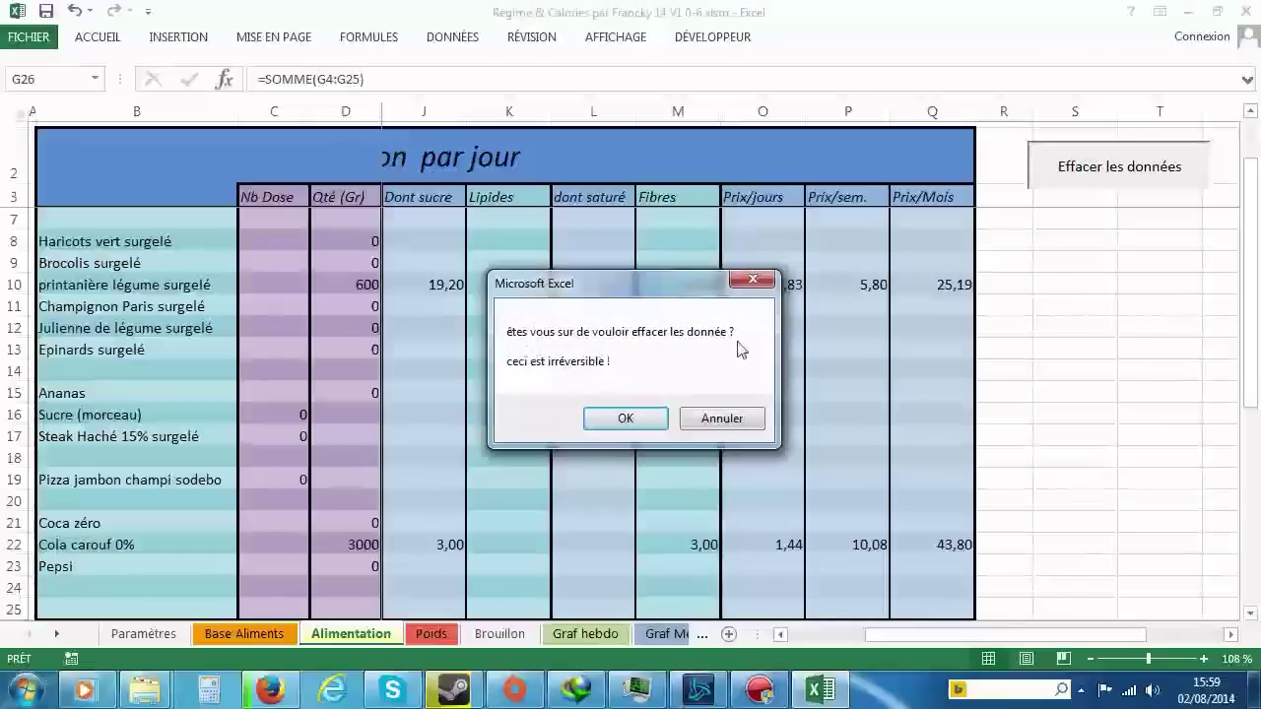
click(627, 418)
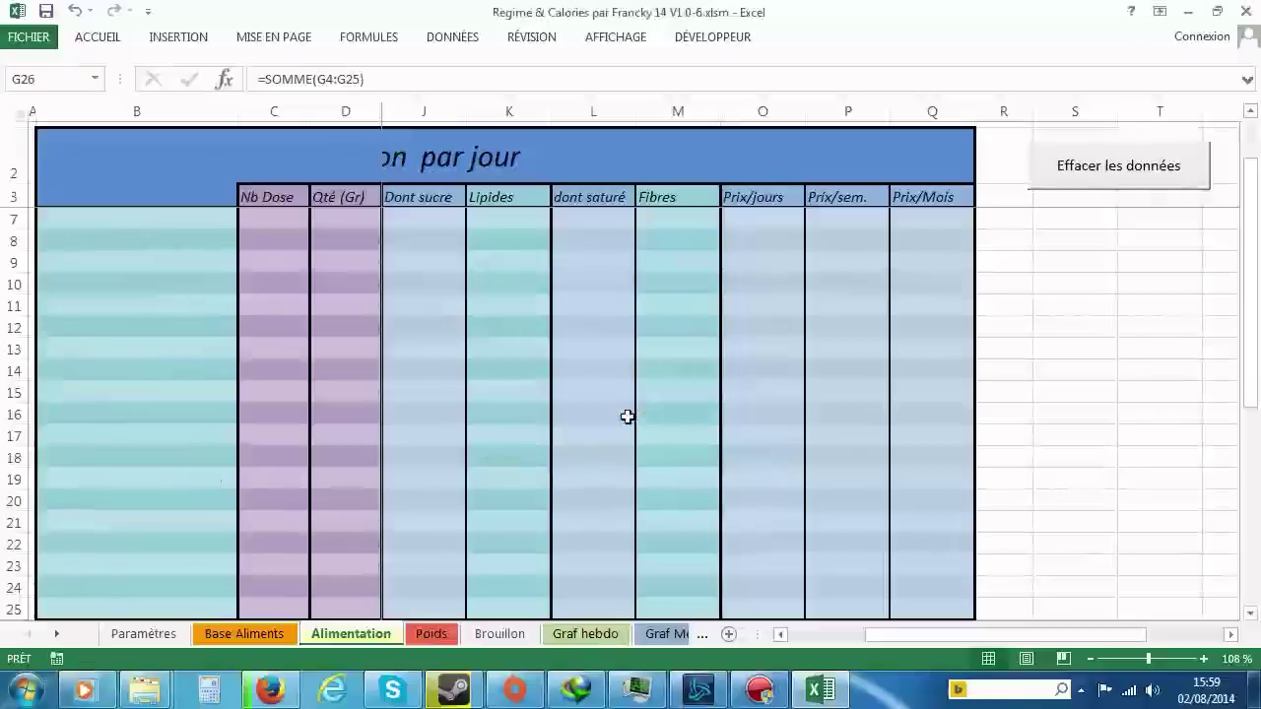
Step: Examine the gram and percentage formulas in the Alimentation par jours breakdown, from Protéine down to dont saturé
drag(994, 636, 895, 636)
scroll(344, 383, down, 5)
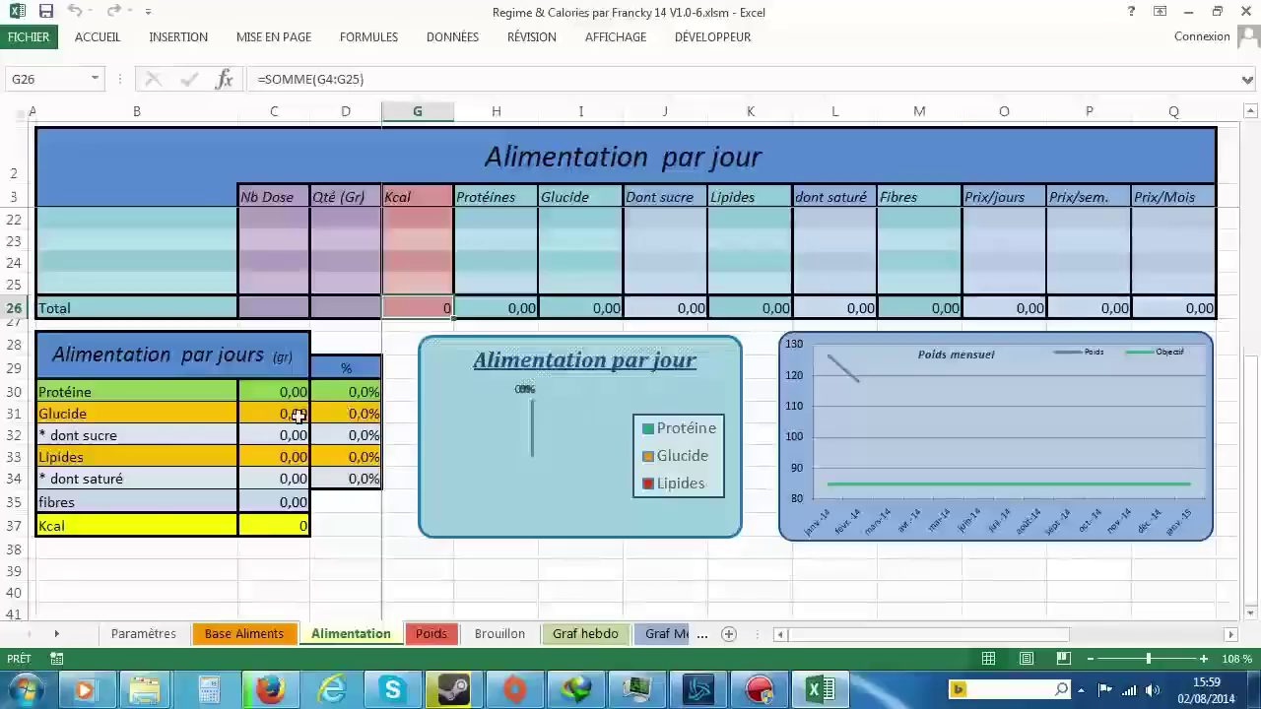
click(270, 393)
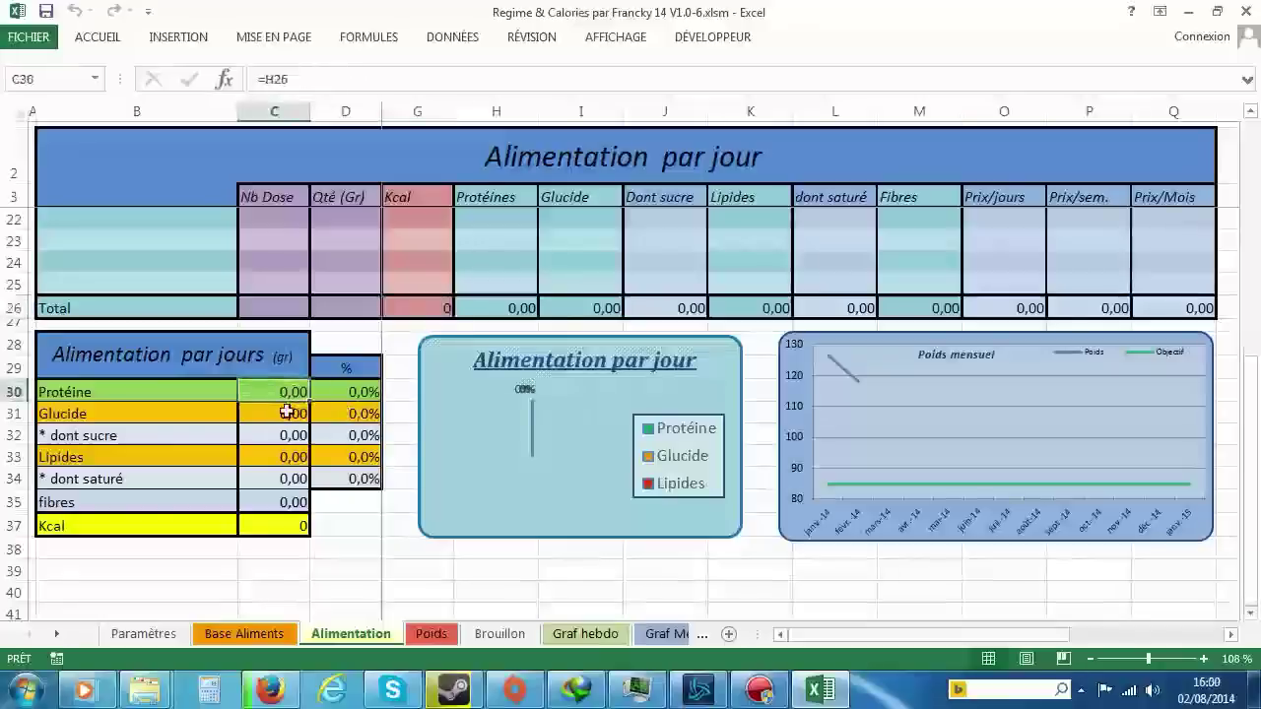
click(290, 478)
click(344, 453)
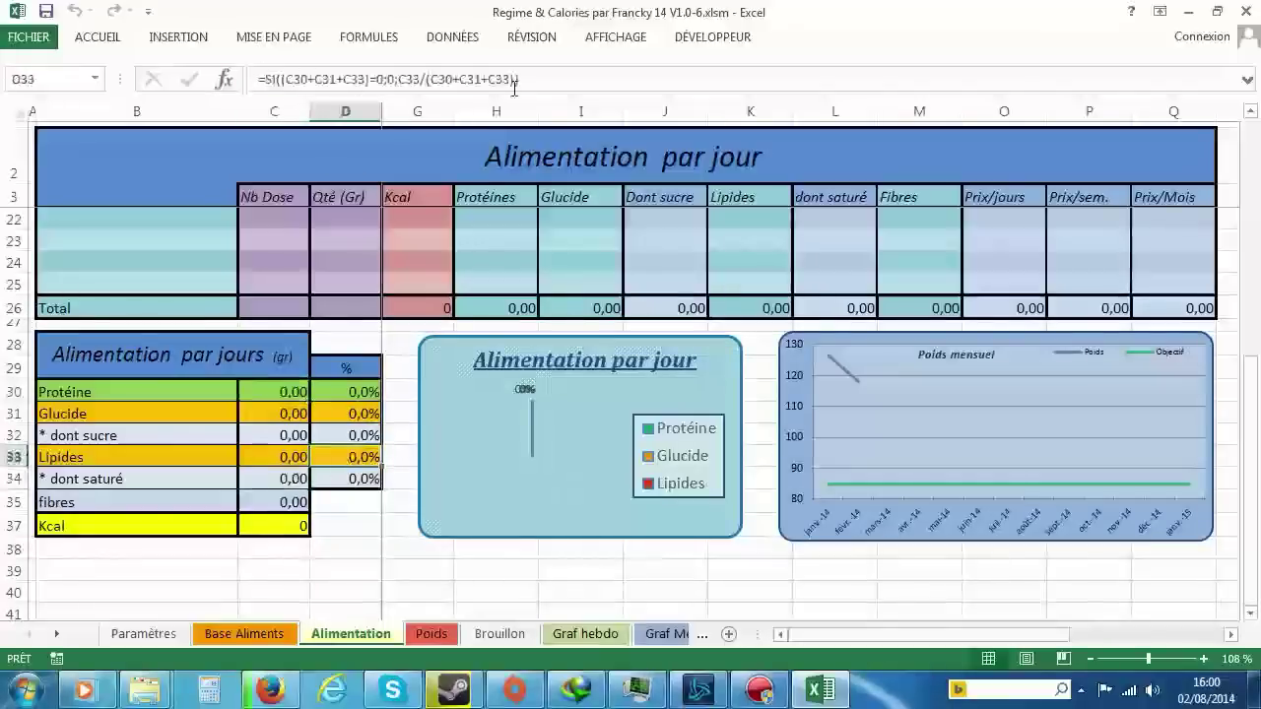
click(281, 434)
click(283, 412)
click(340, 413)
click(343, 458)
click(346, 475)
click(347, 434)
click(348, 393)
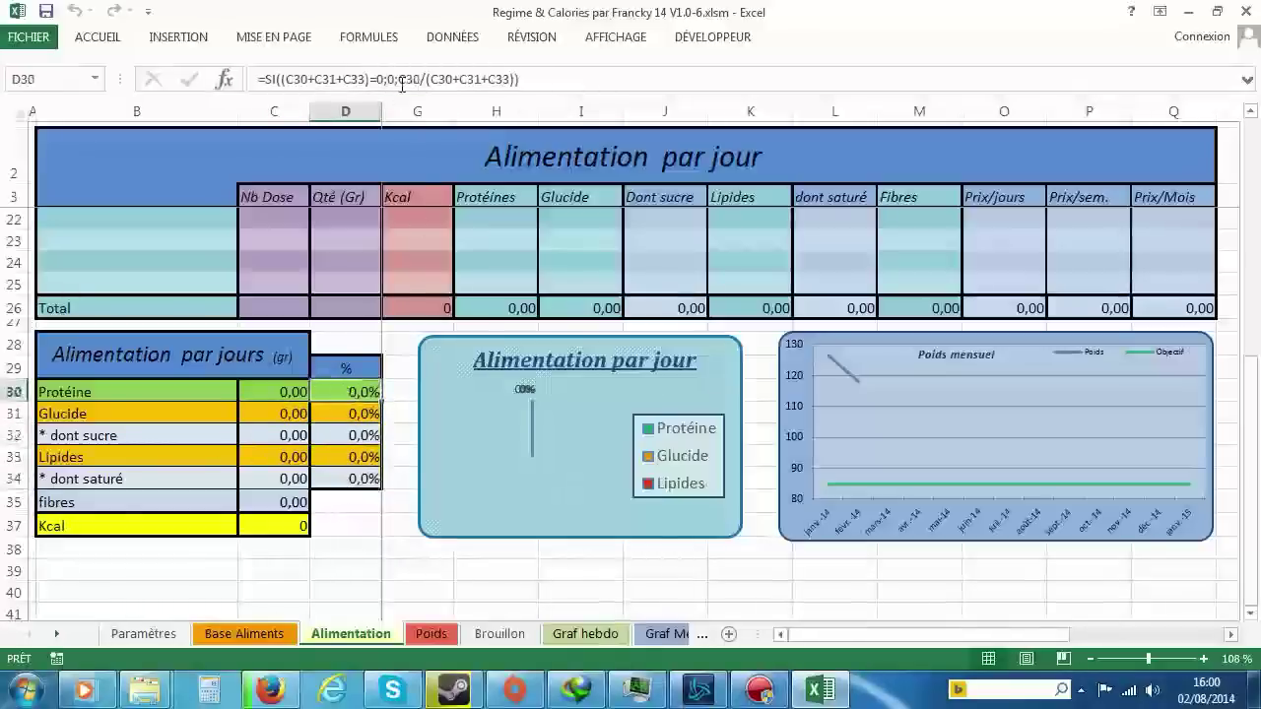
click(356, 415)
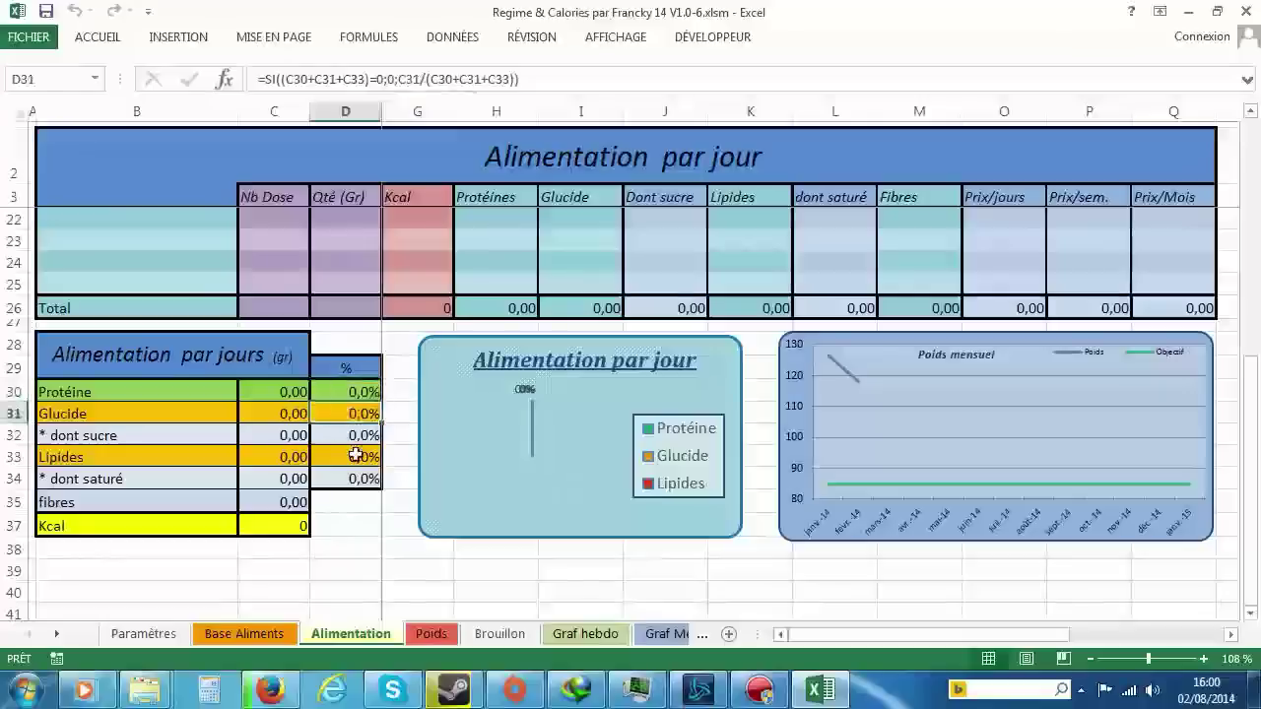
click(355, 455)
click(349, 493)
click(261, 493)
click(263, 451)
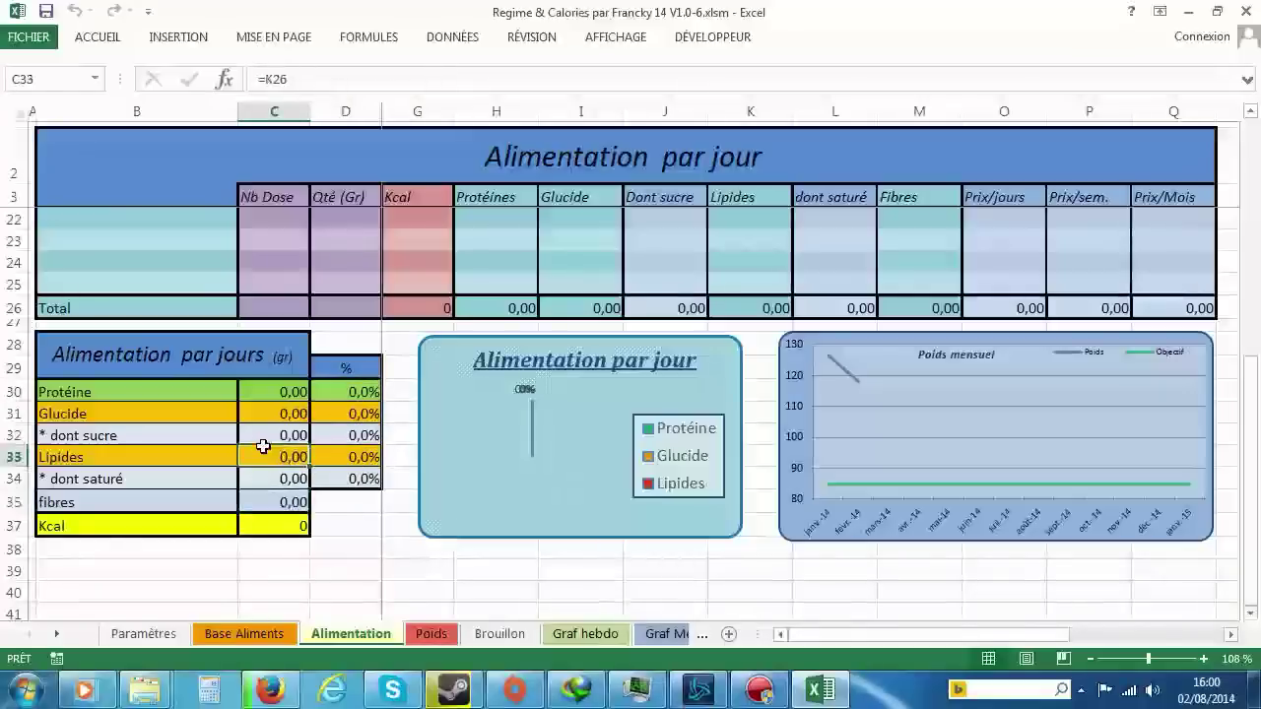
Step: Examine the sum formulas in the Total row, from Protéines across to dont saturé
click(515, 302)
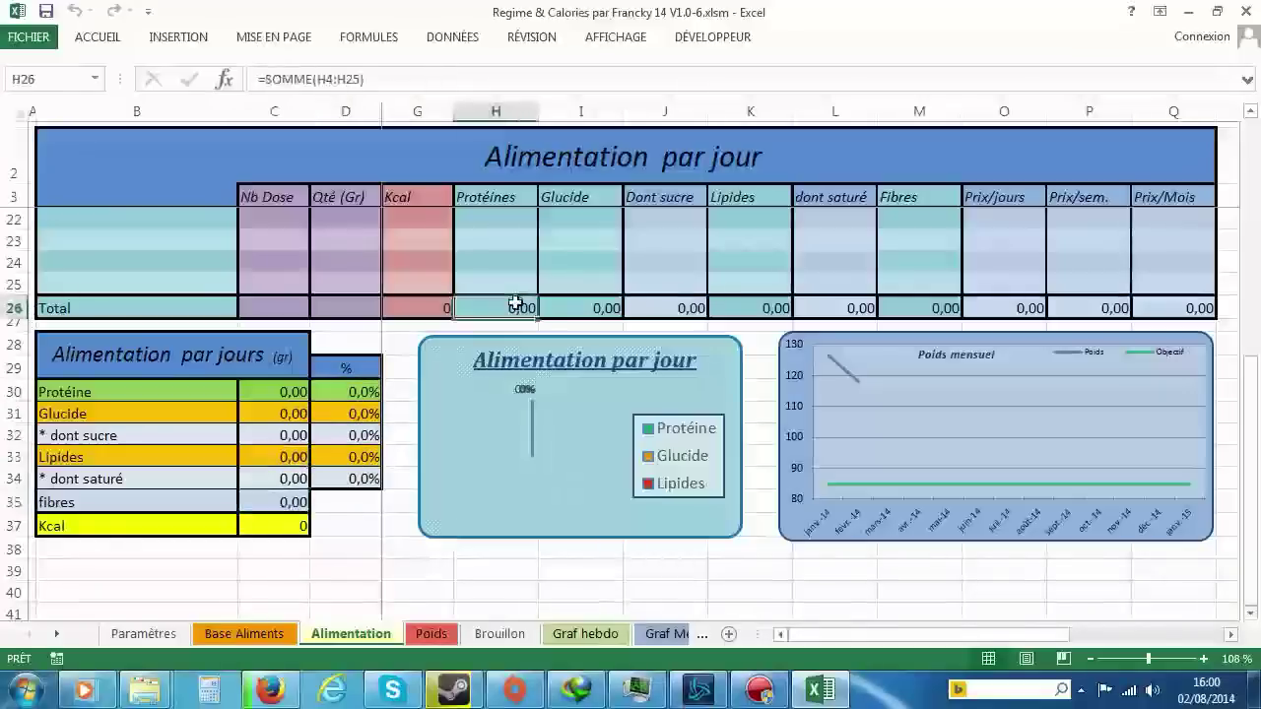
click(680, 311)
click(783, 322)
click(855, 309)
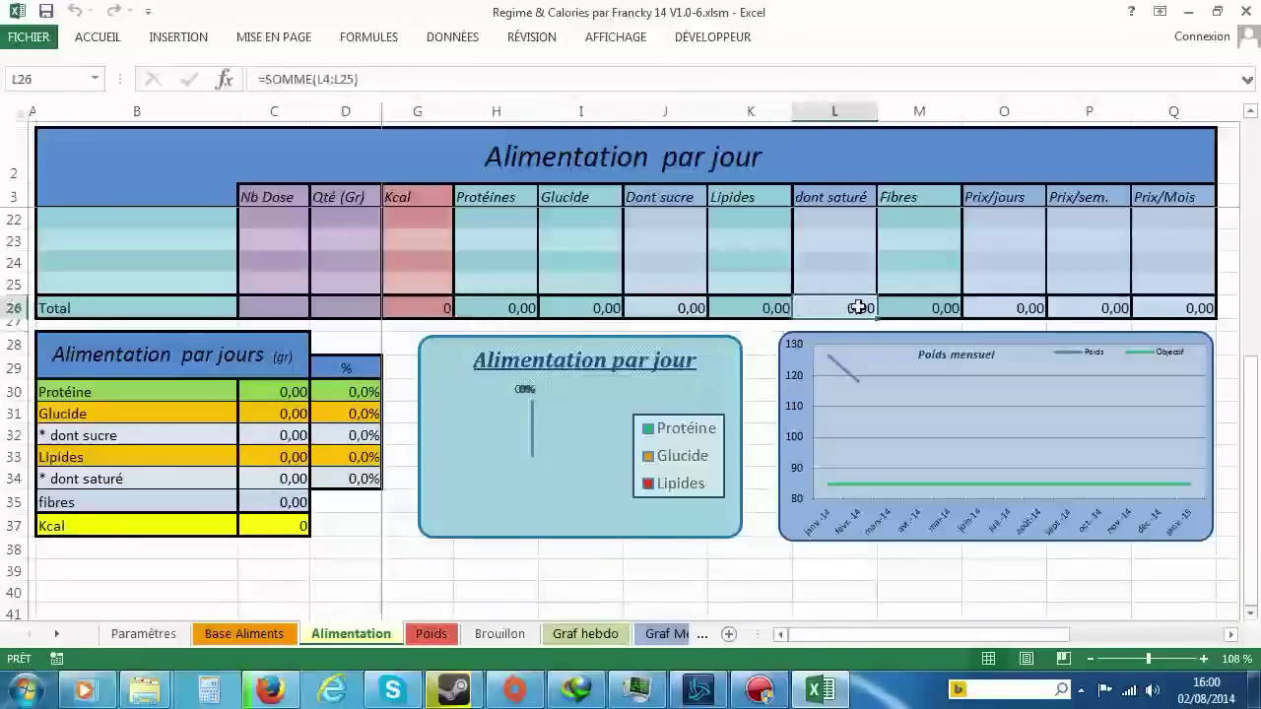
key(Left)
key(Left)
key(Left)
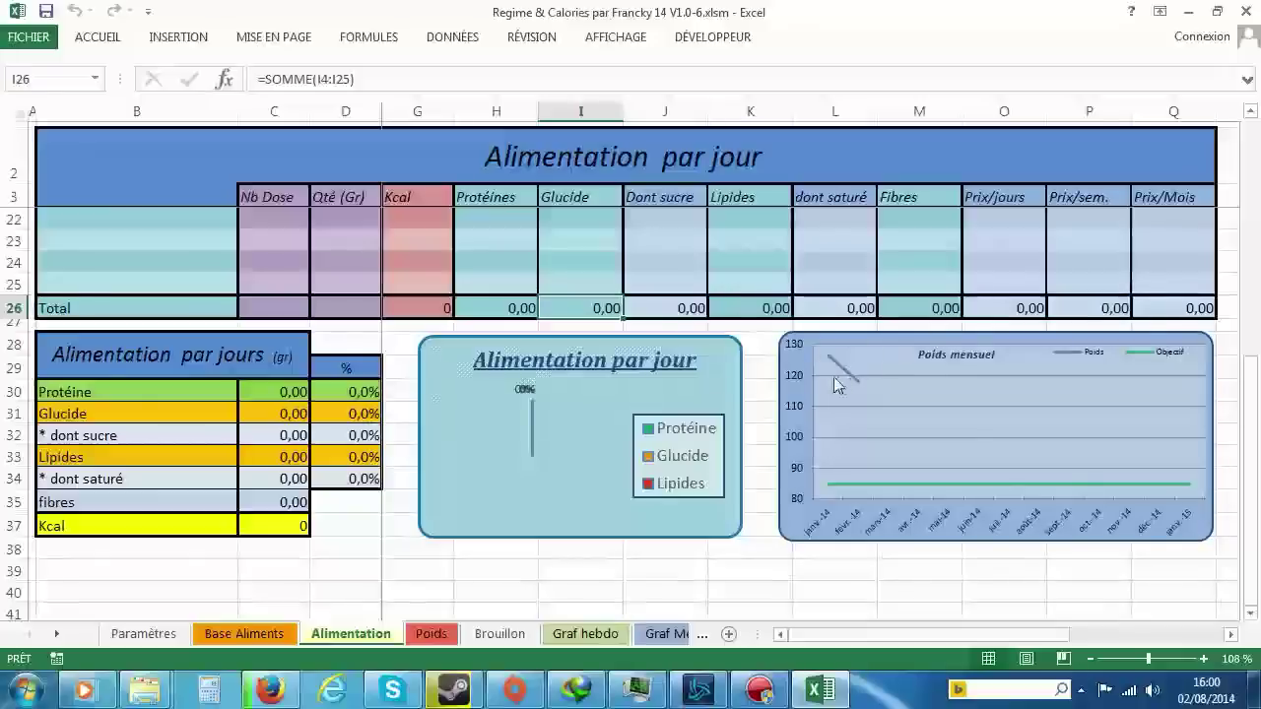
Step: Add Blanc de dinde from the food list in cell B6 with a Qté of 300 g
scroll(591, 364, up, 2)
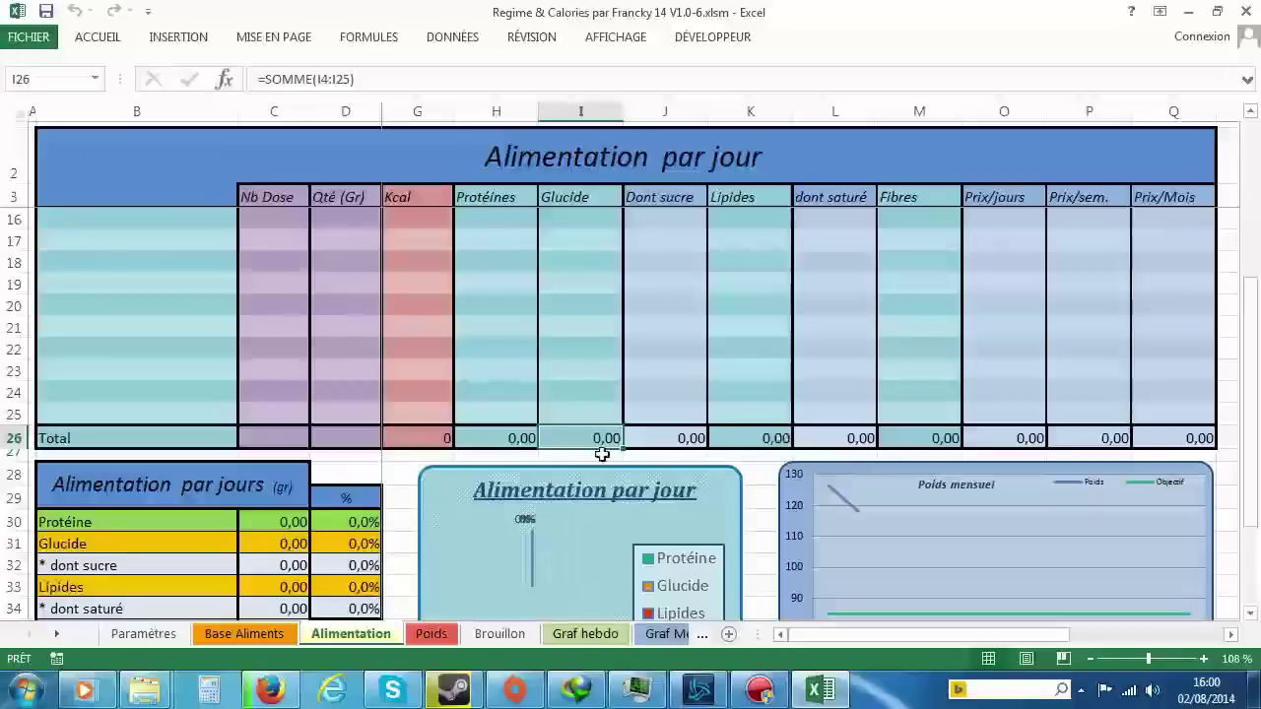
scroll(506, 519, up, 4)
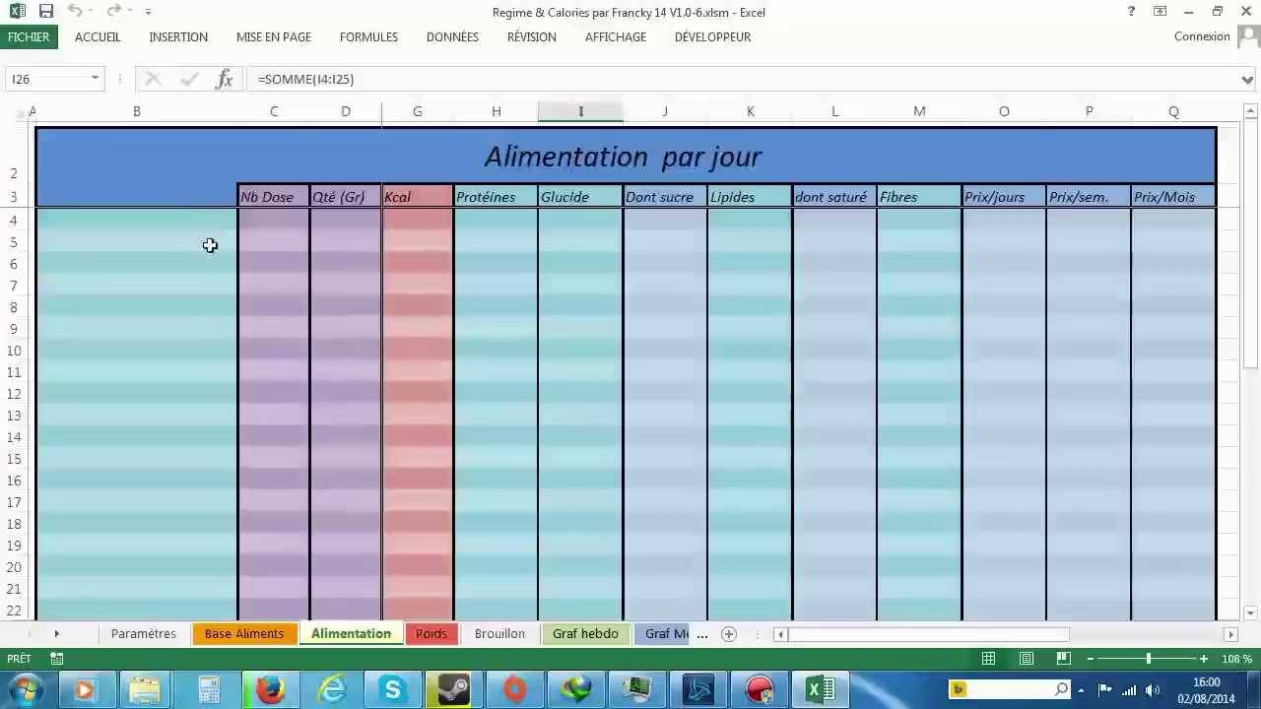
mouse_move(996, 639)
mouse_down()
mouse_move(1064, 641)
mouse_move(988, 641)
mouse_up()
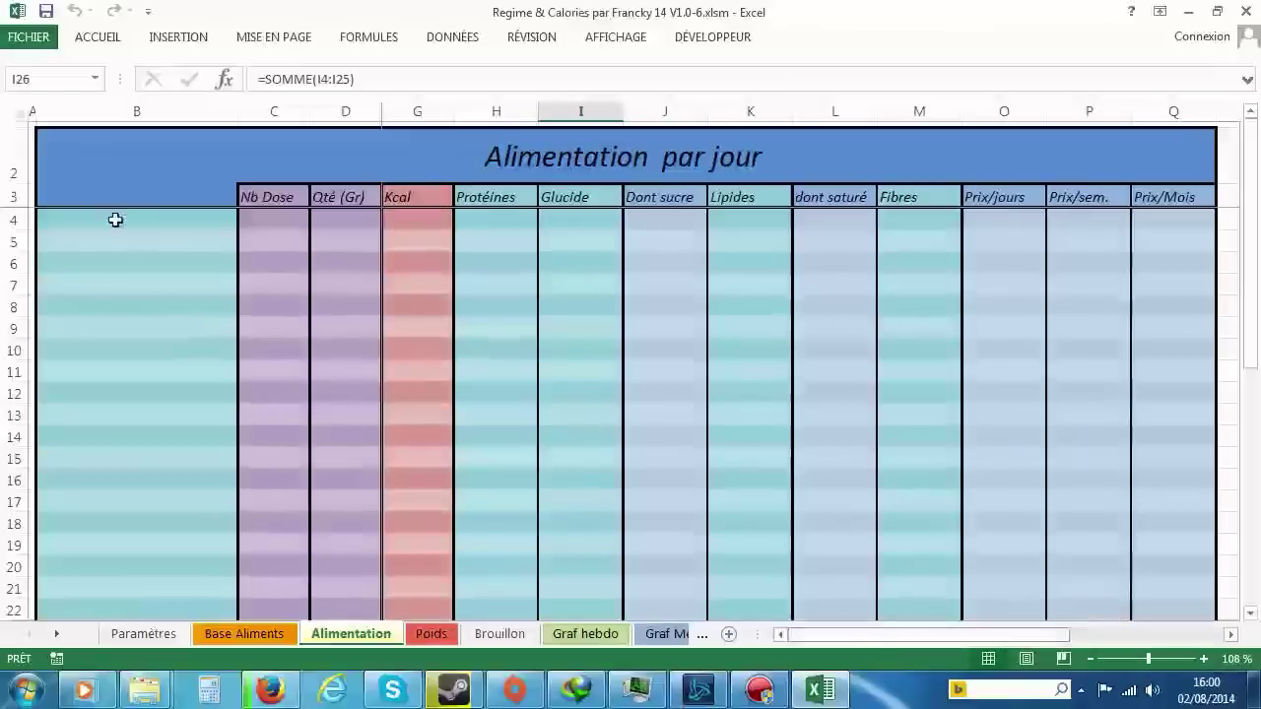
click(106, 266)
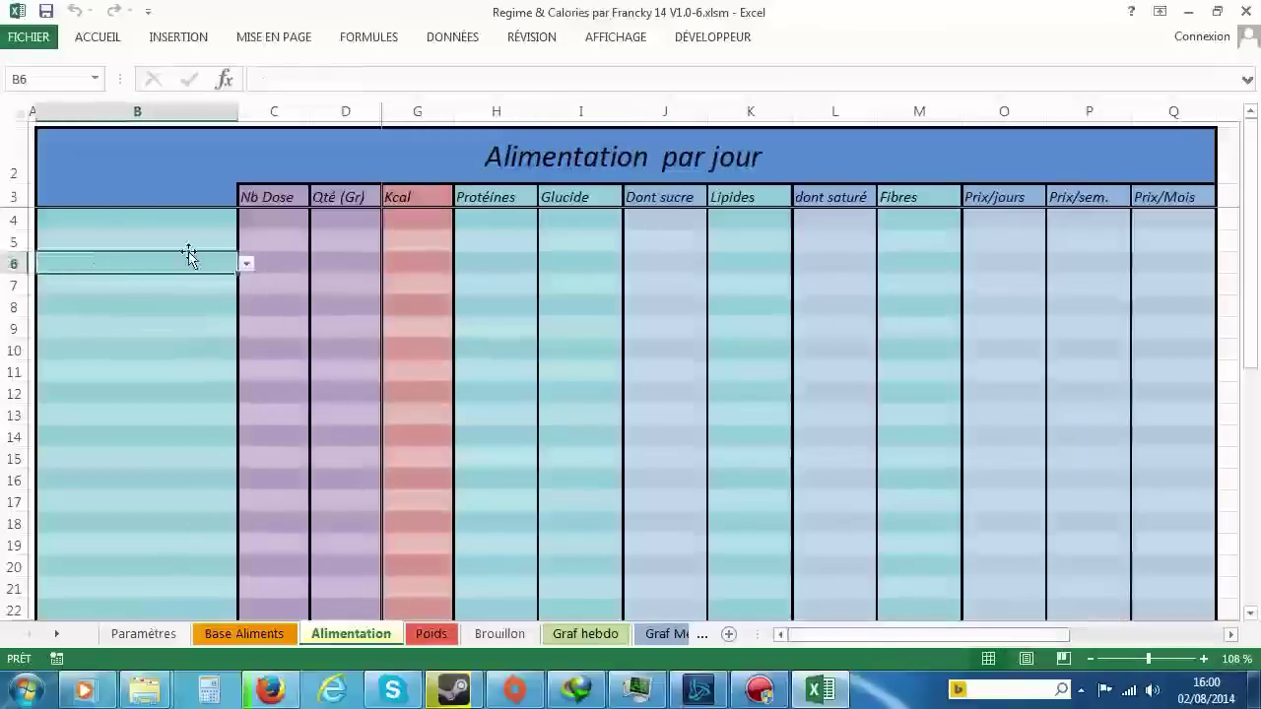
click(249, 264)
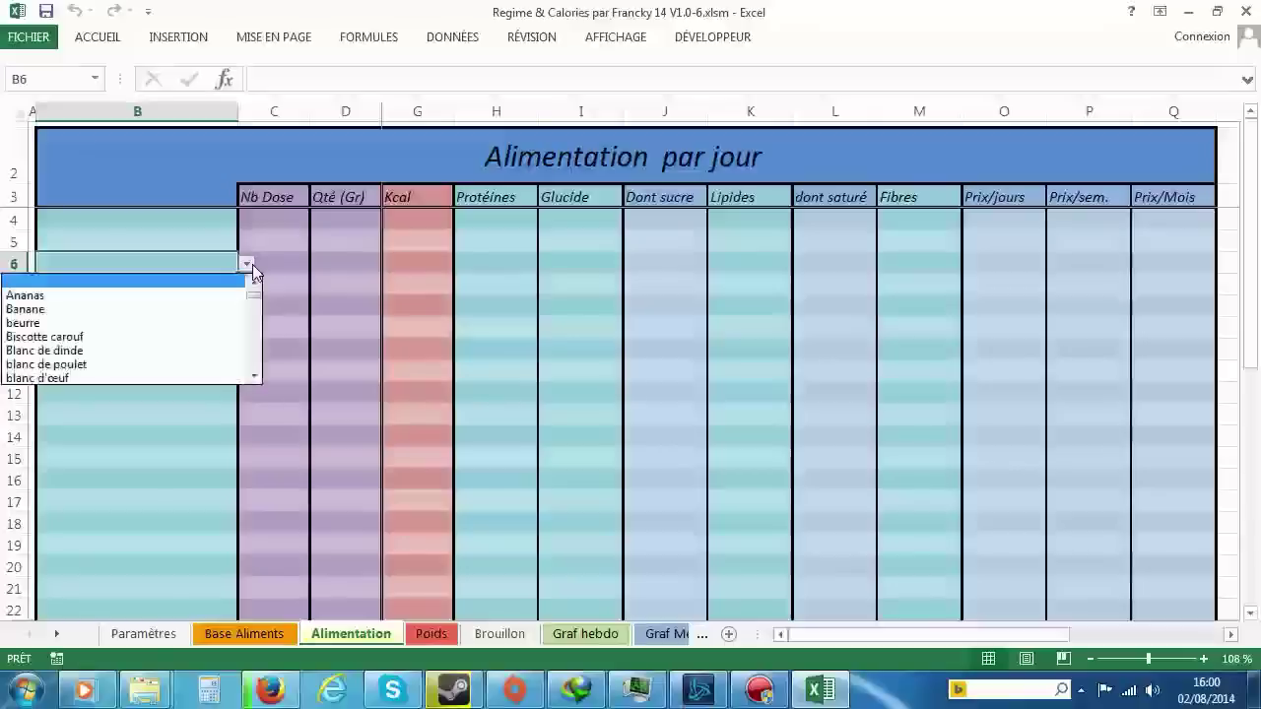
click(210, 351)
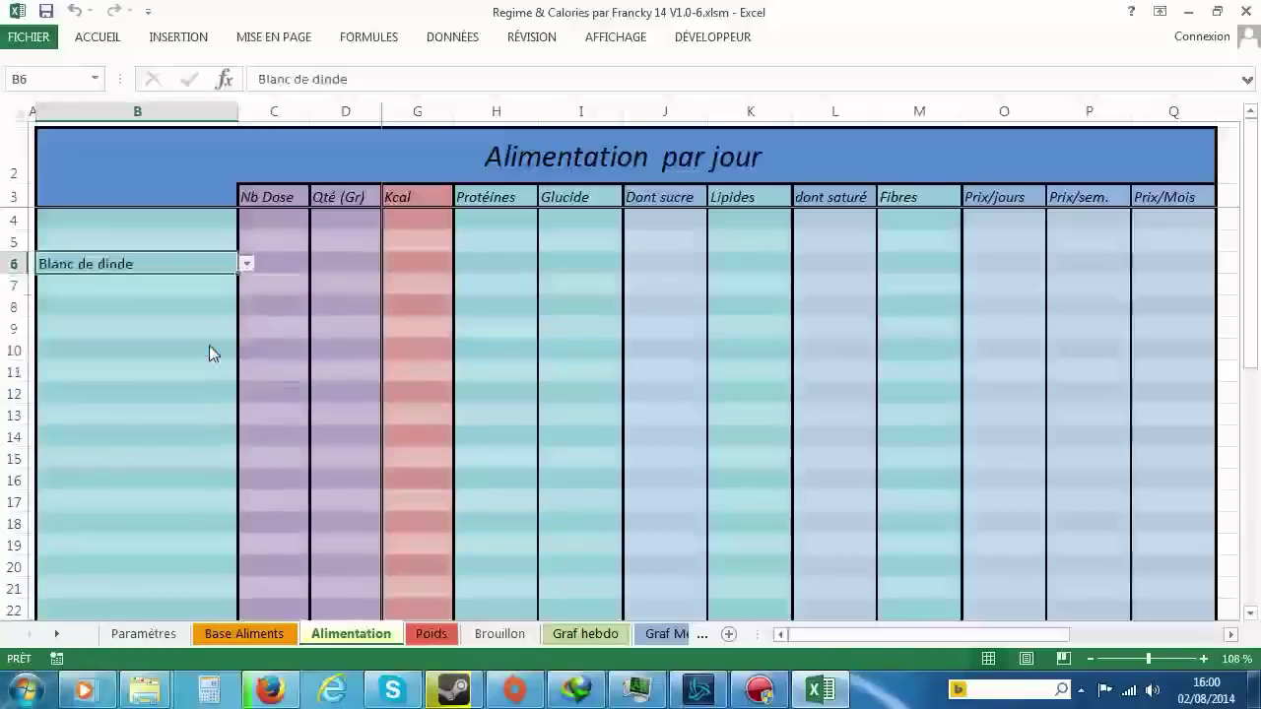
click(282, 265)
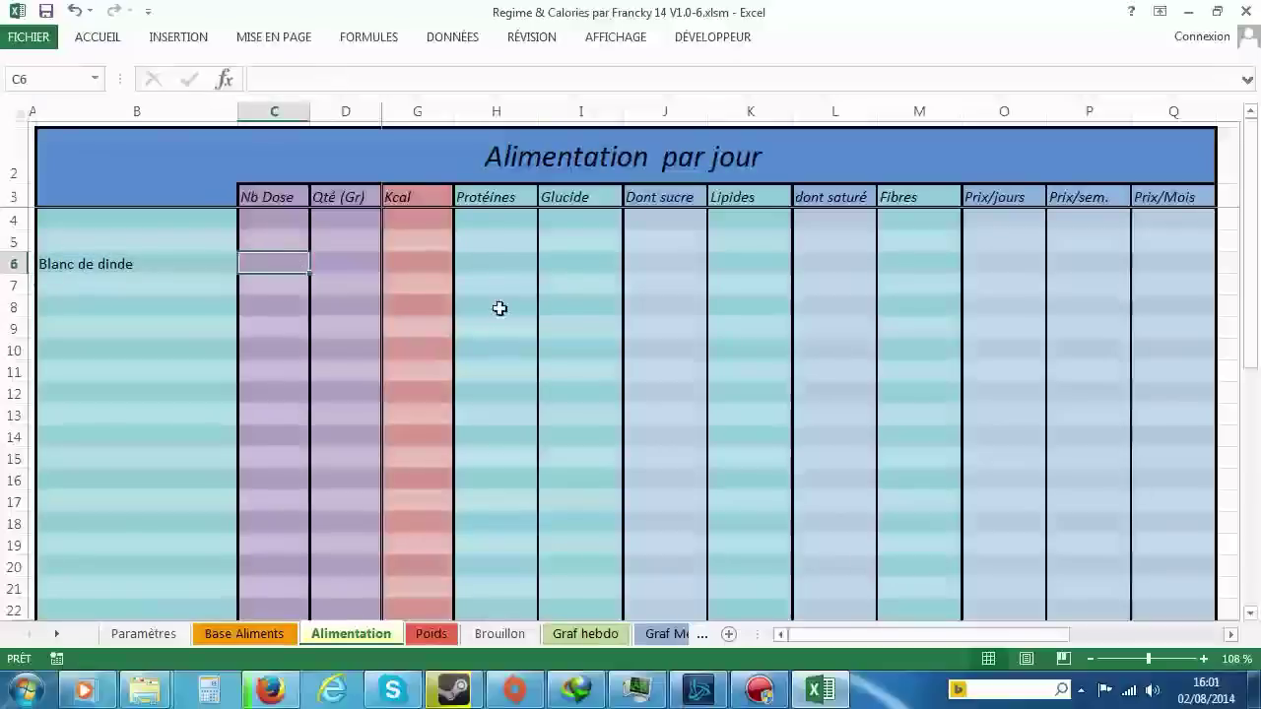
key(Tab)
text(300)
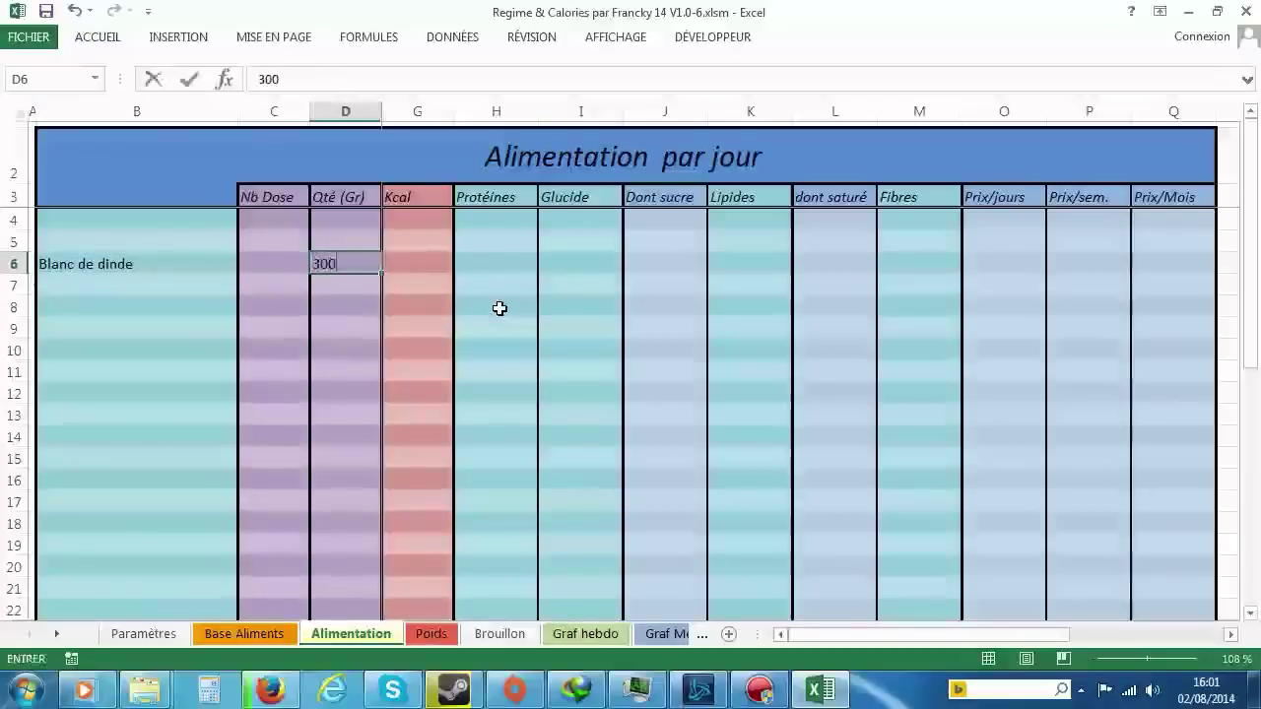
key(Return)
Step: Add Brocolis surgelé from the food list in cell B8 with a Qté of 400 g
click(178, 308)
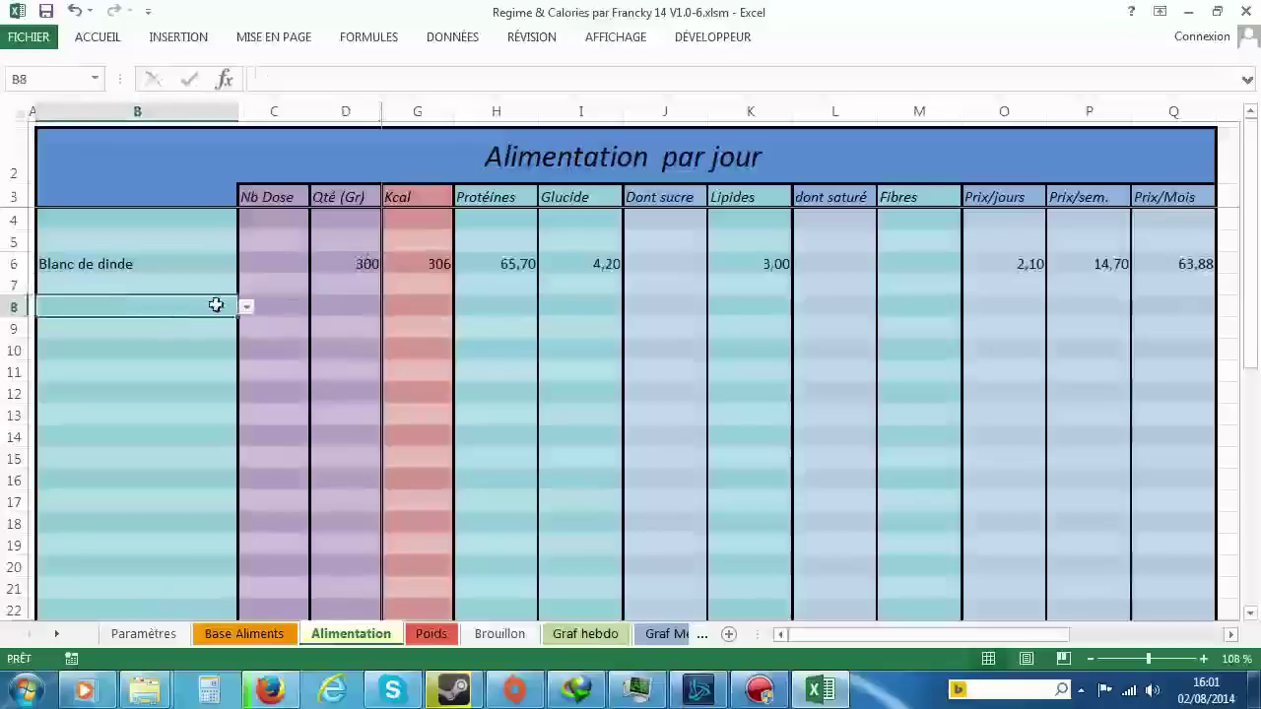
click(246, 307)
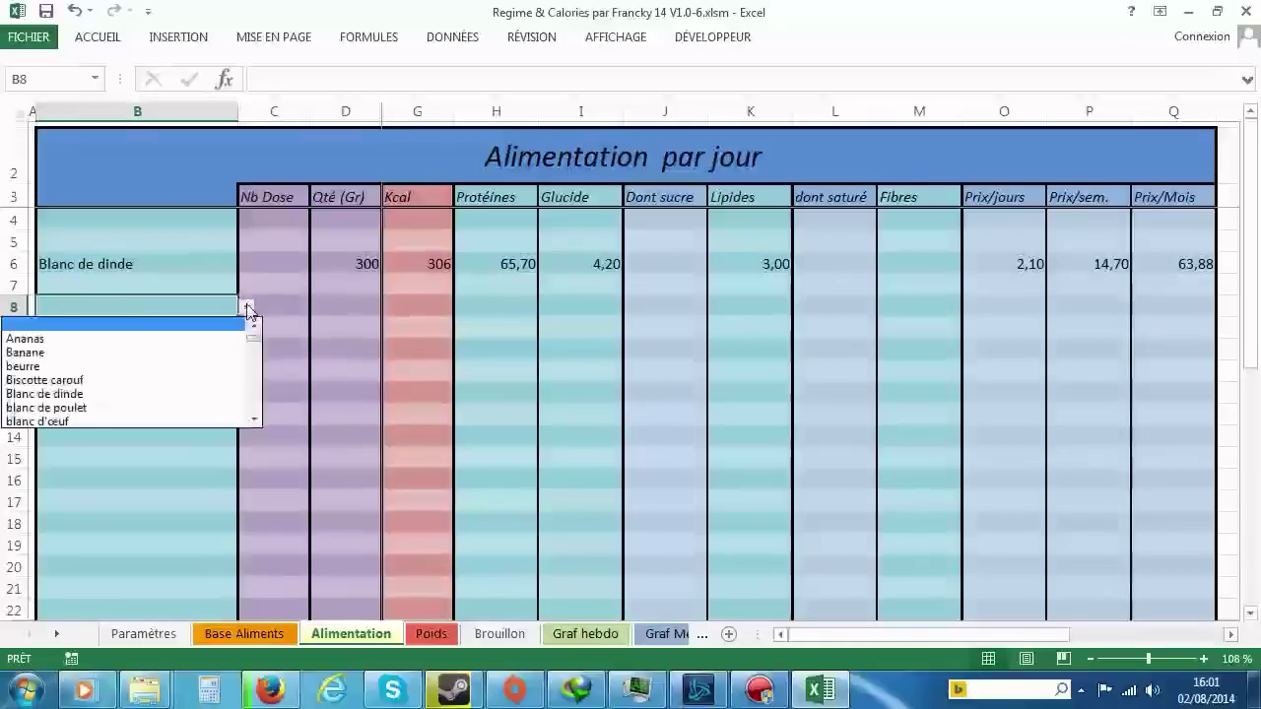
click(254, 398)
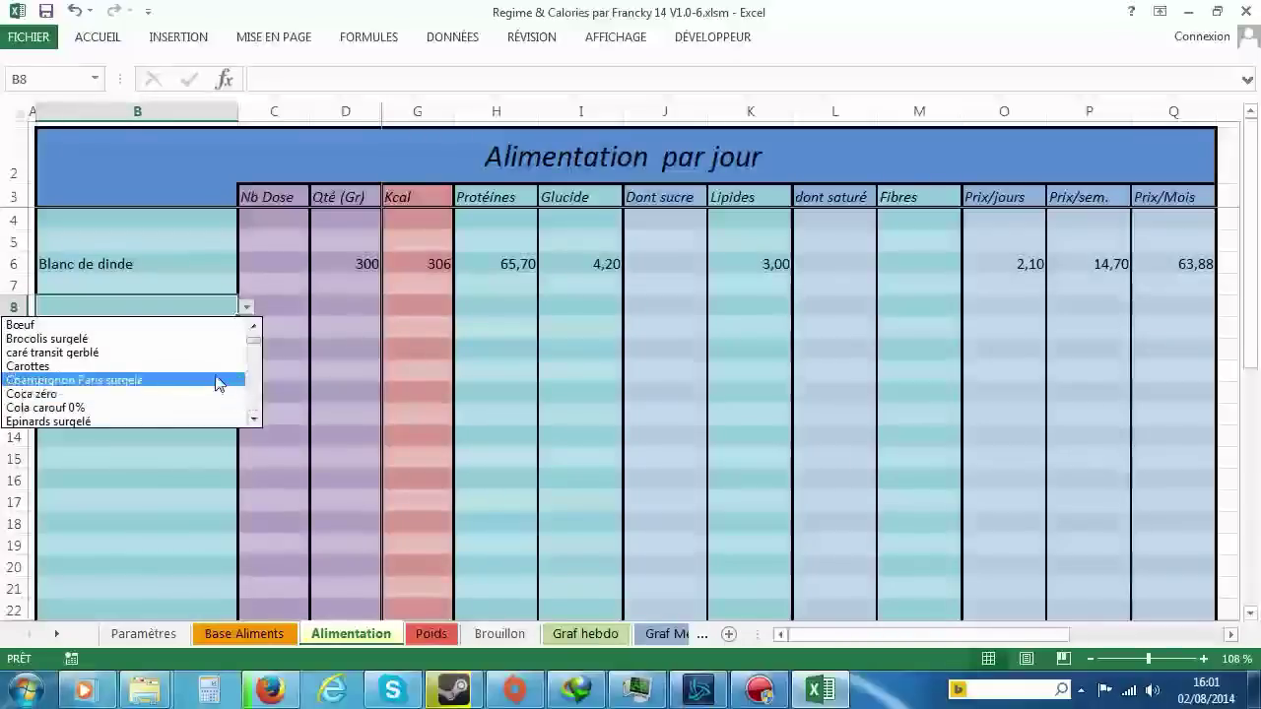
click(222, 338)
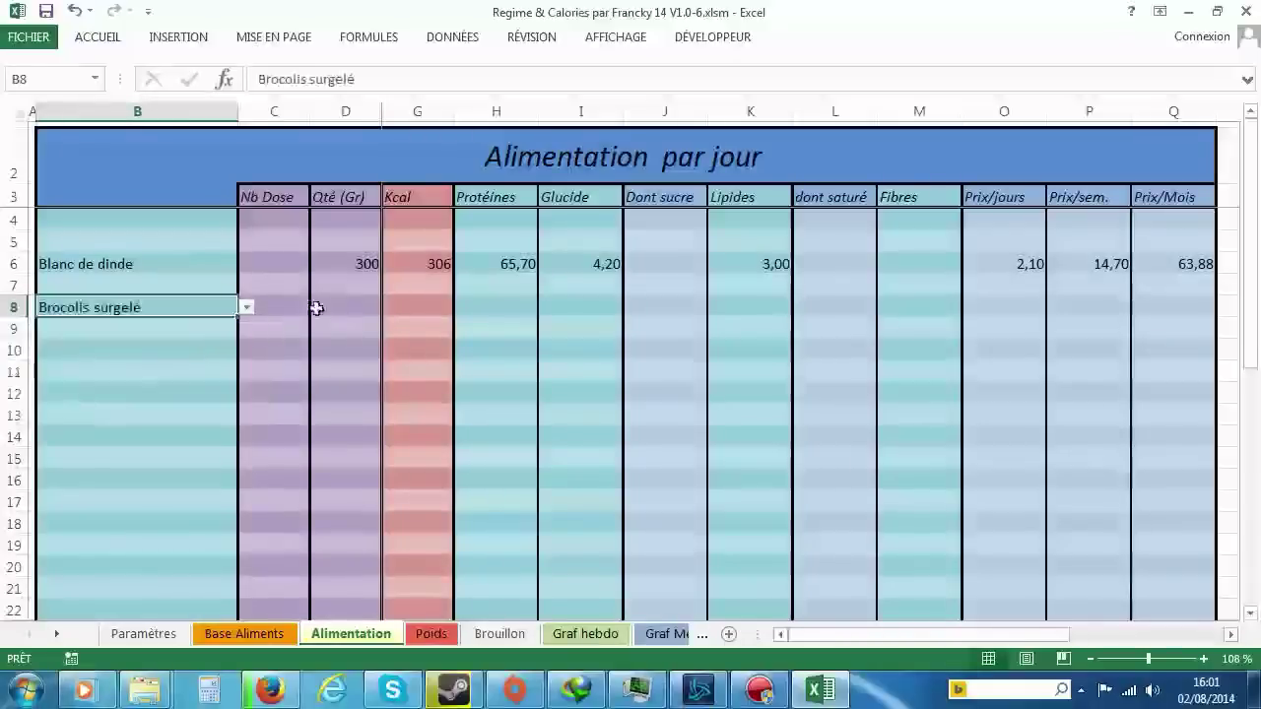
click(337, 307)
text(400)
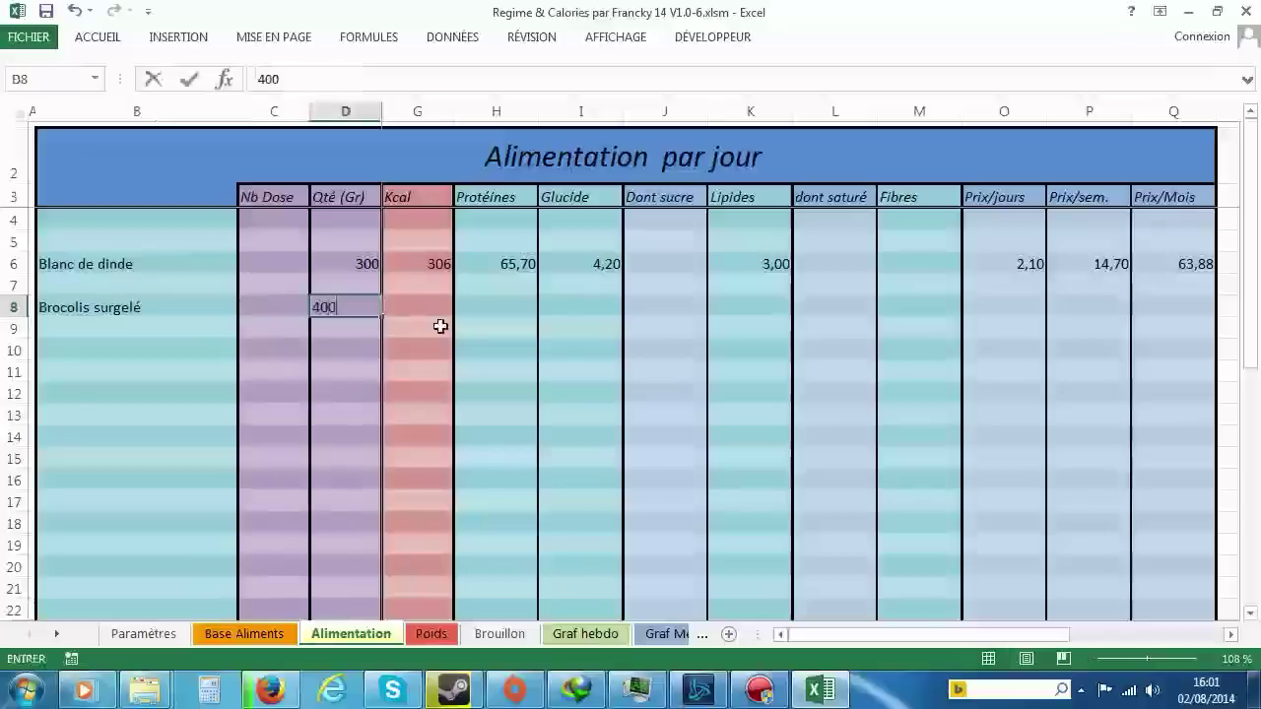
key(Return)
Step: Add Epinards surgelé from the food list in cell B10 with a Qté of 400 g
click(204, 353)
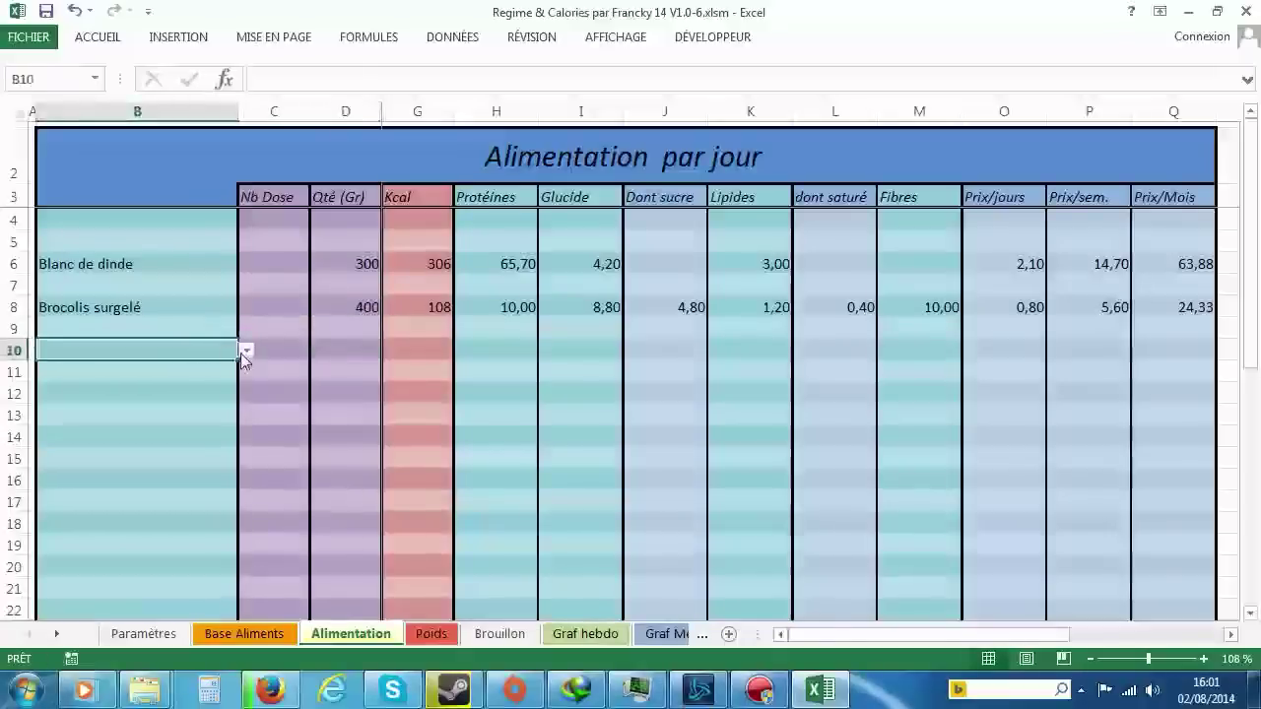
click(246, 351)
click(258, 445)
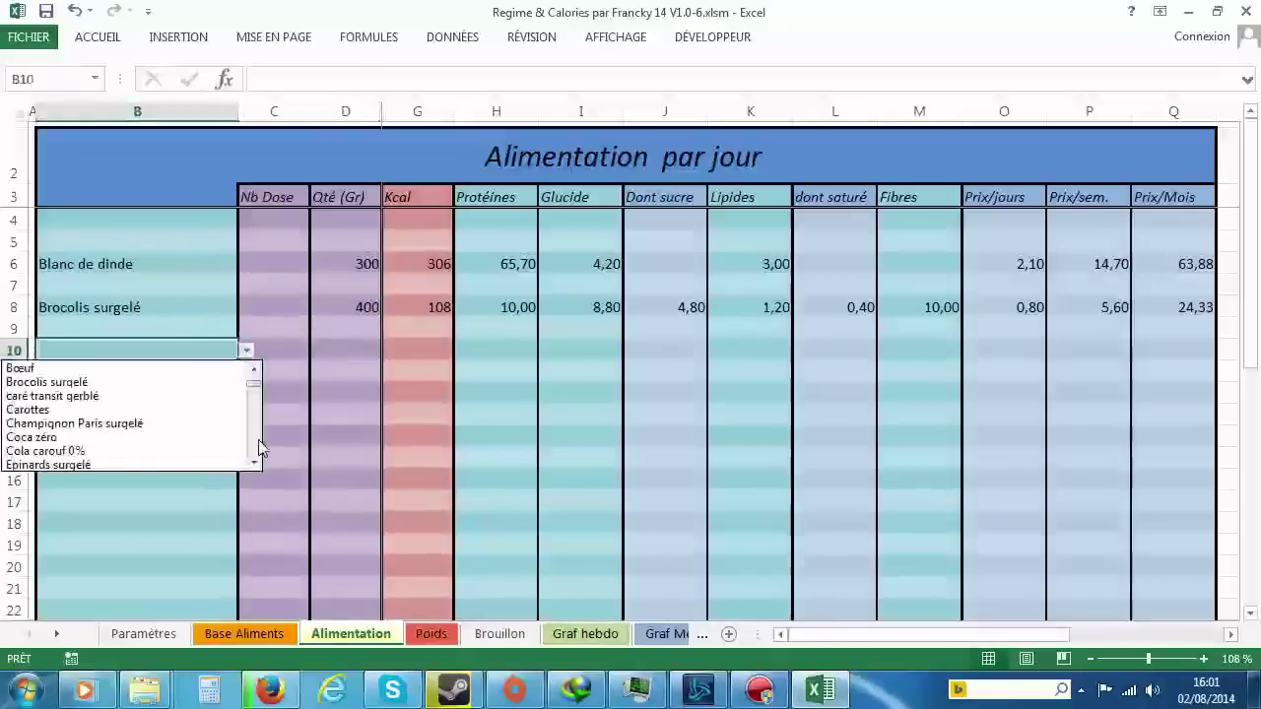
click(254, 443)
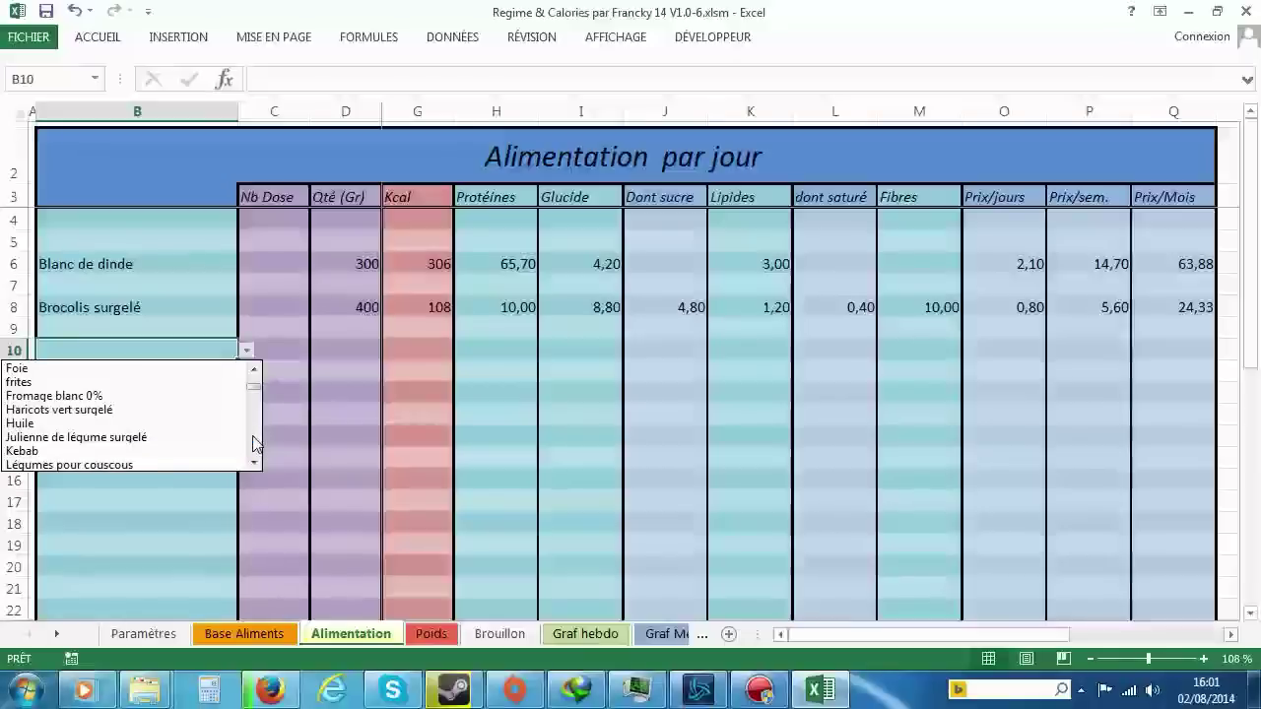
click(255, 373)
click(143, 369)
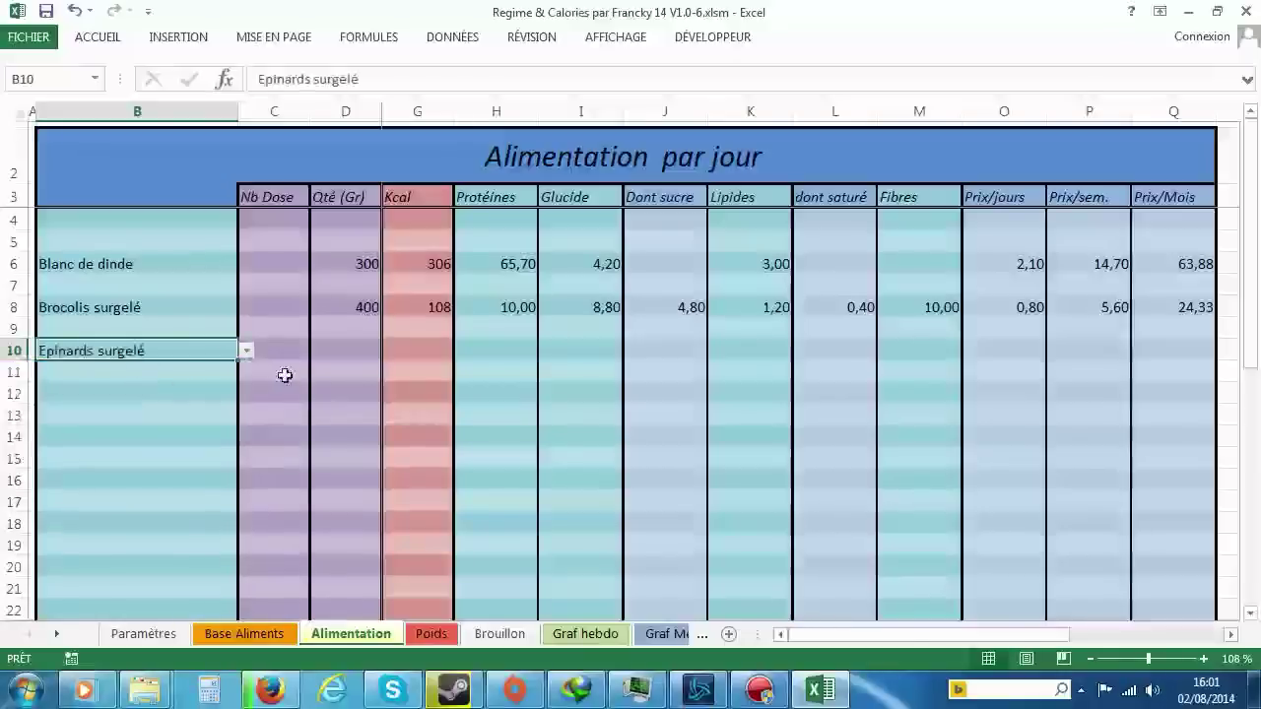
click(408, 354)
click(355, 351)
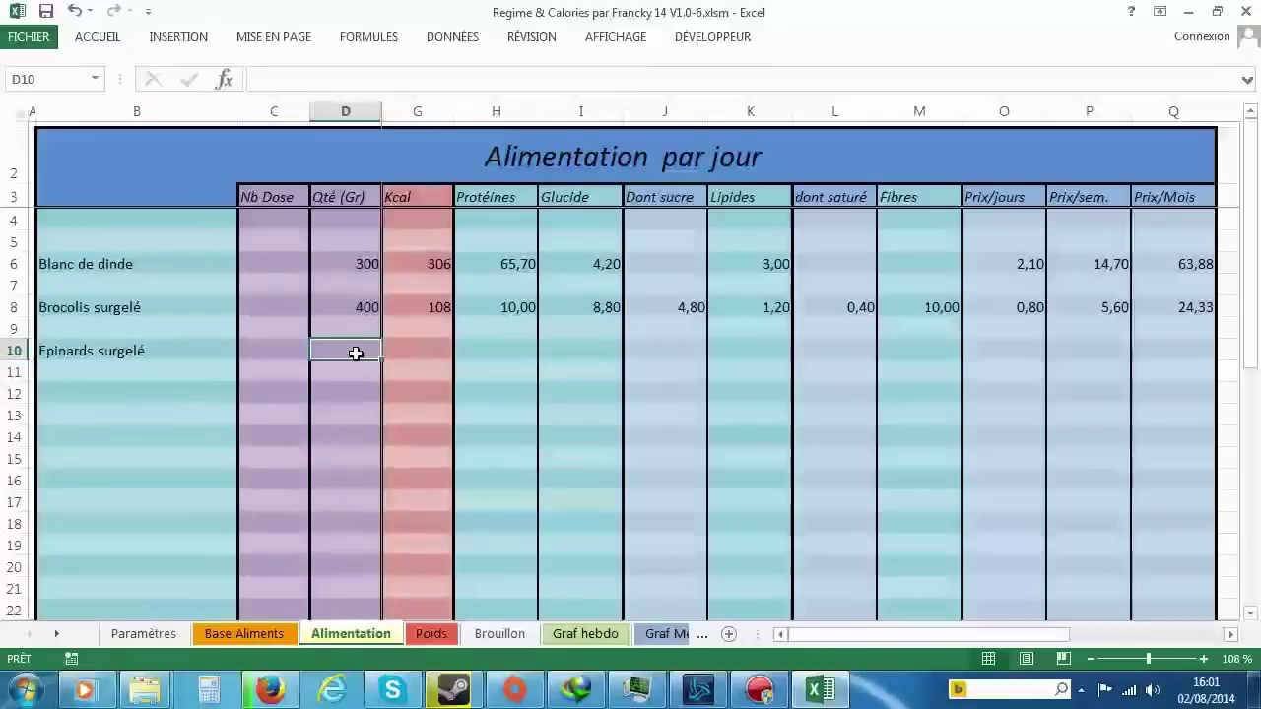
text(400)
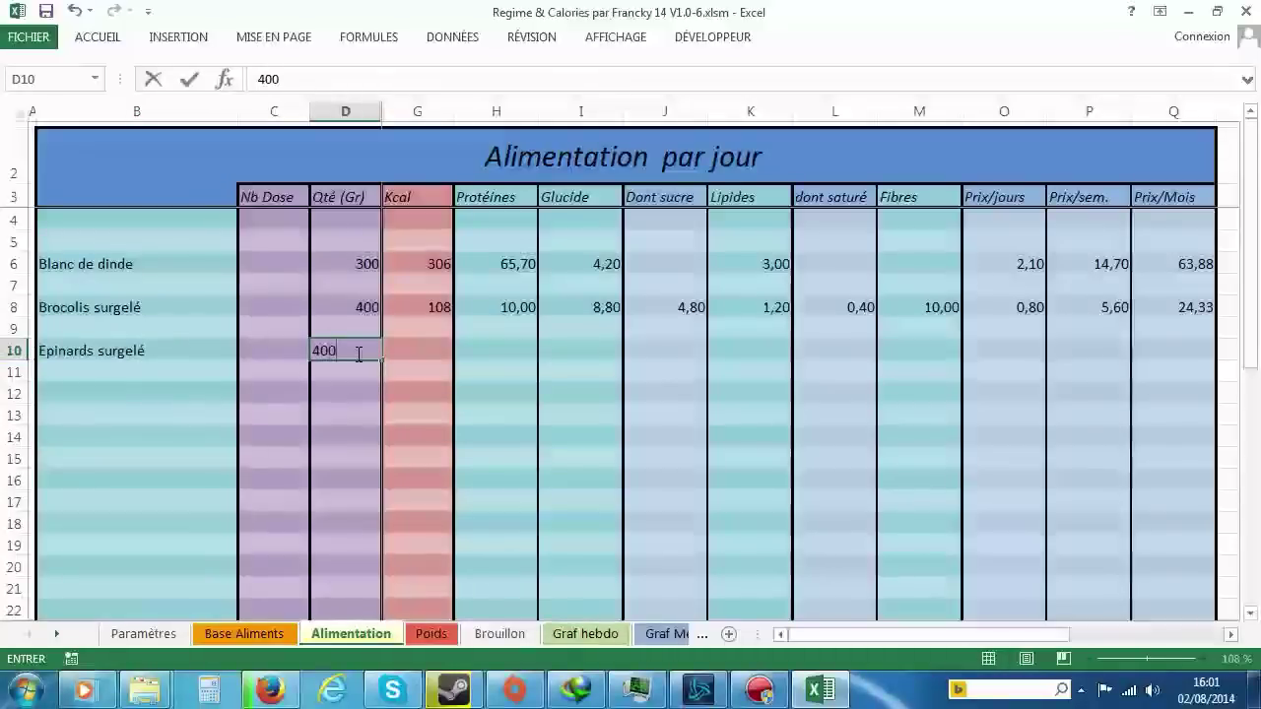
key(Tab)
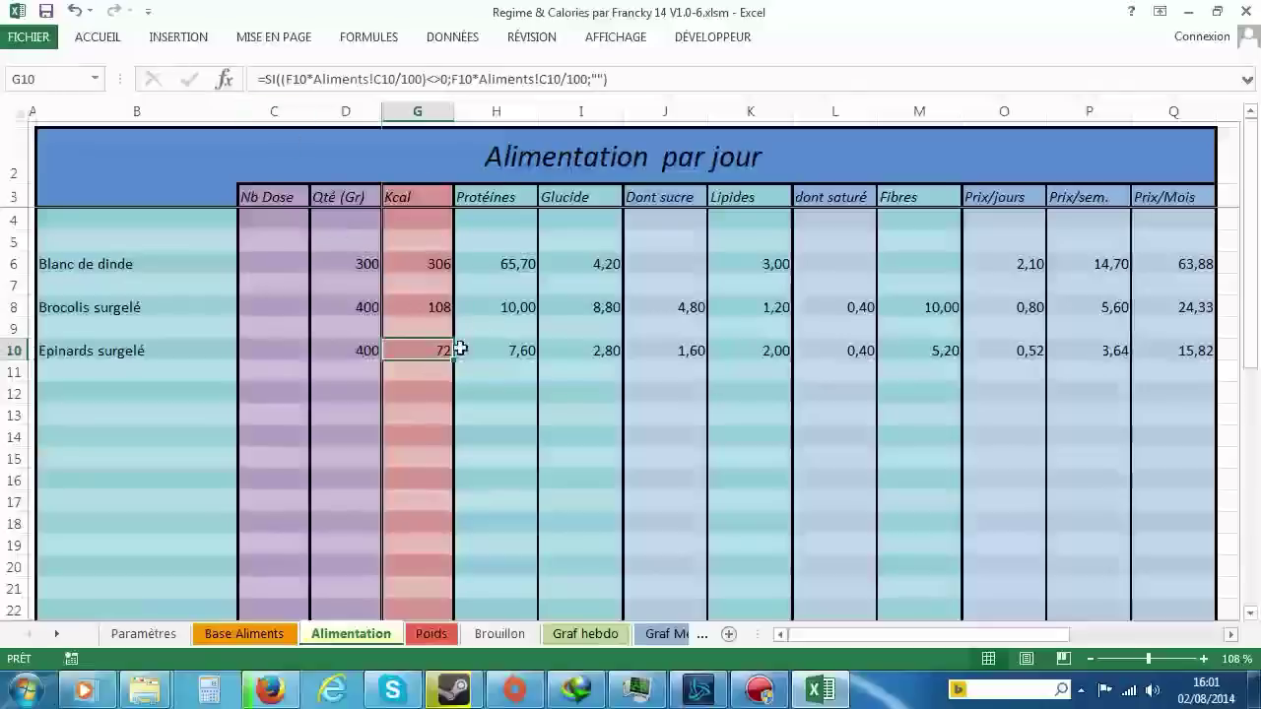
click(523, 357)
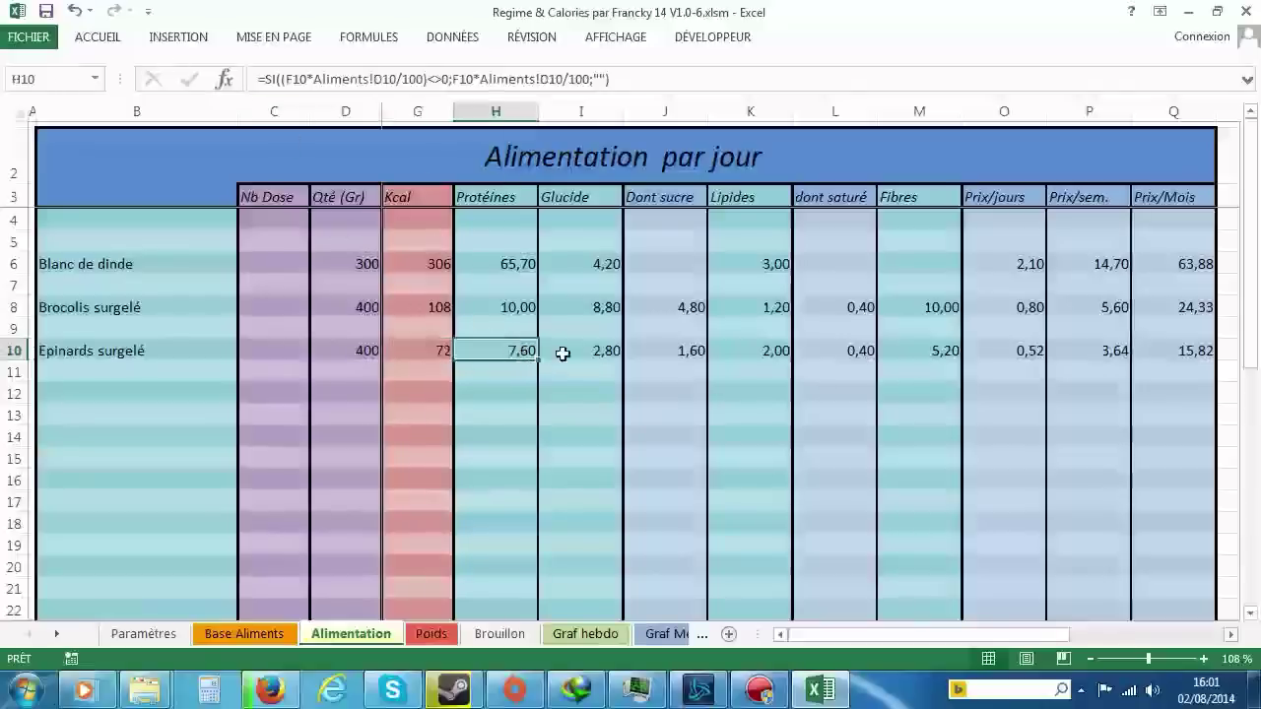
Step: Examine the nutrient formulas in the Epinards surgelé row, from Kcal across to Lipides, and the quantity they use
click(562, 352)
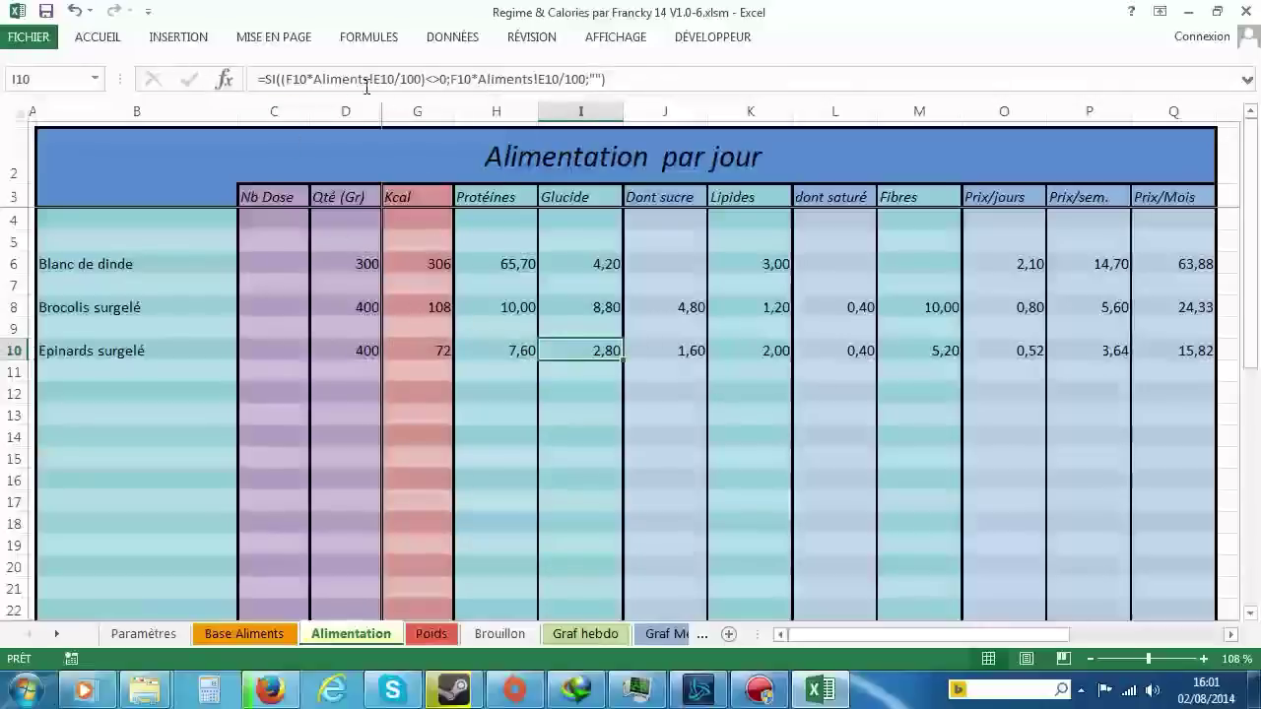
click(428, 354)
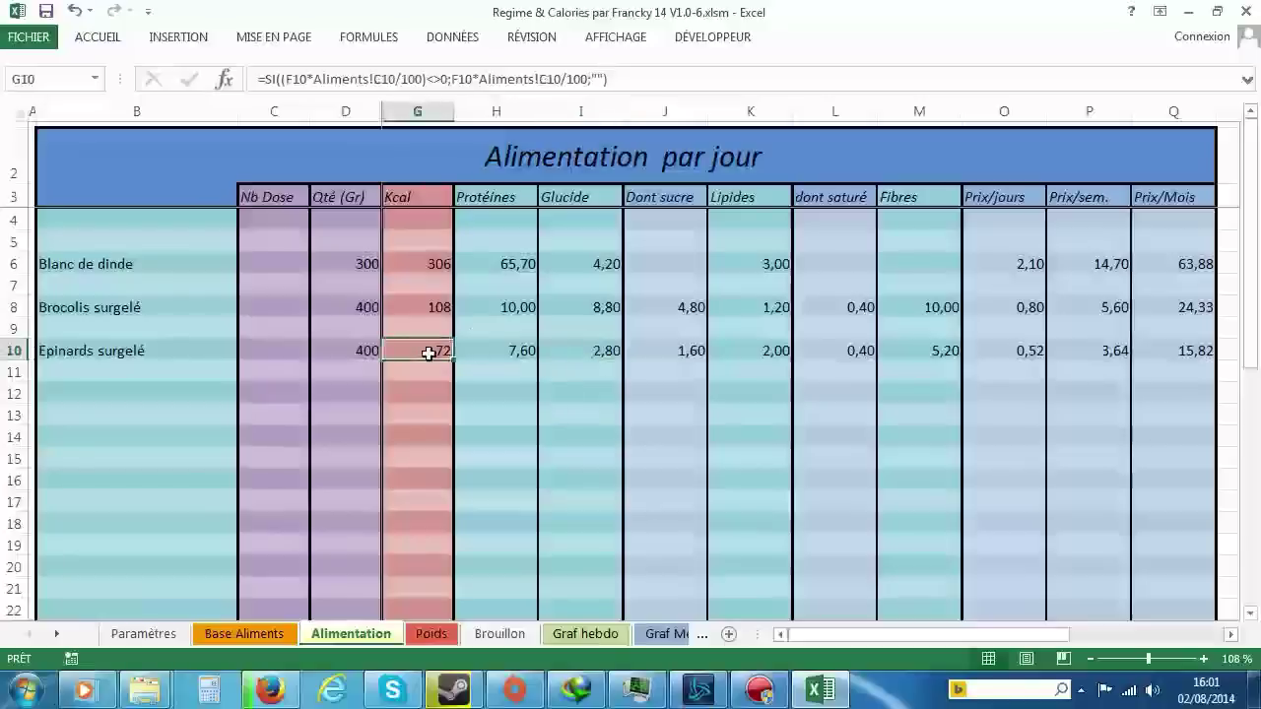
key(Right)
key(Right)
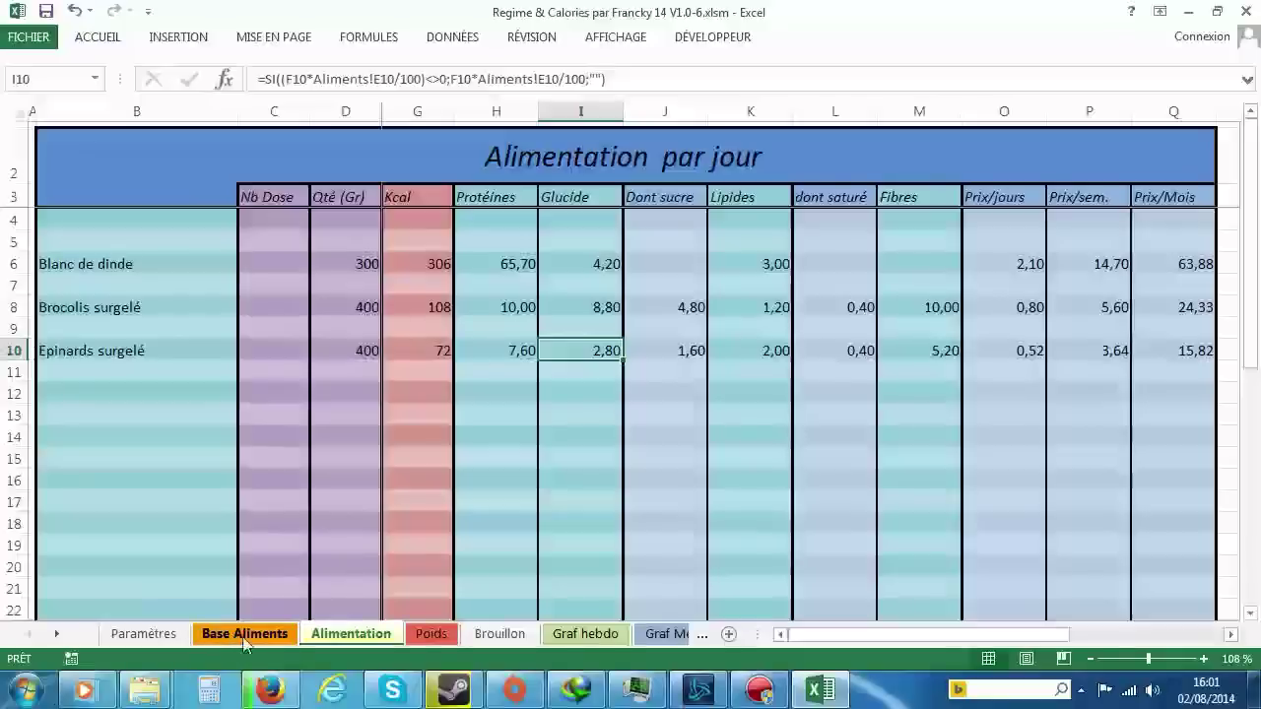
click(363, 352)
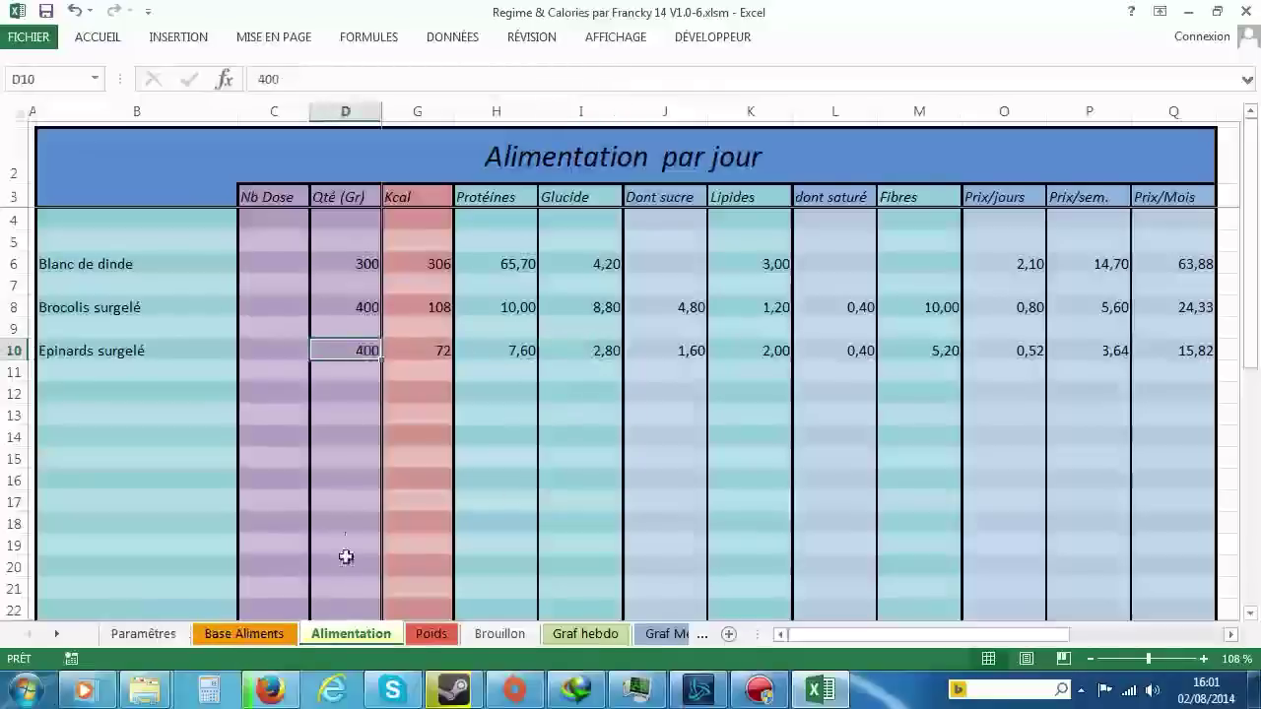
click(500, 351)
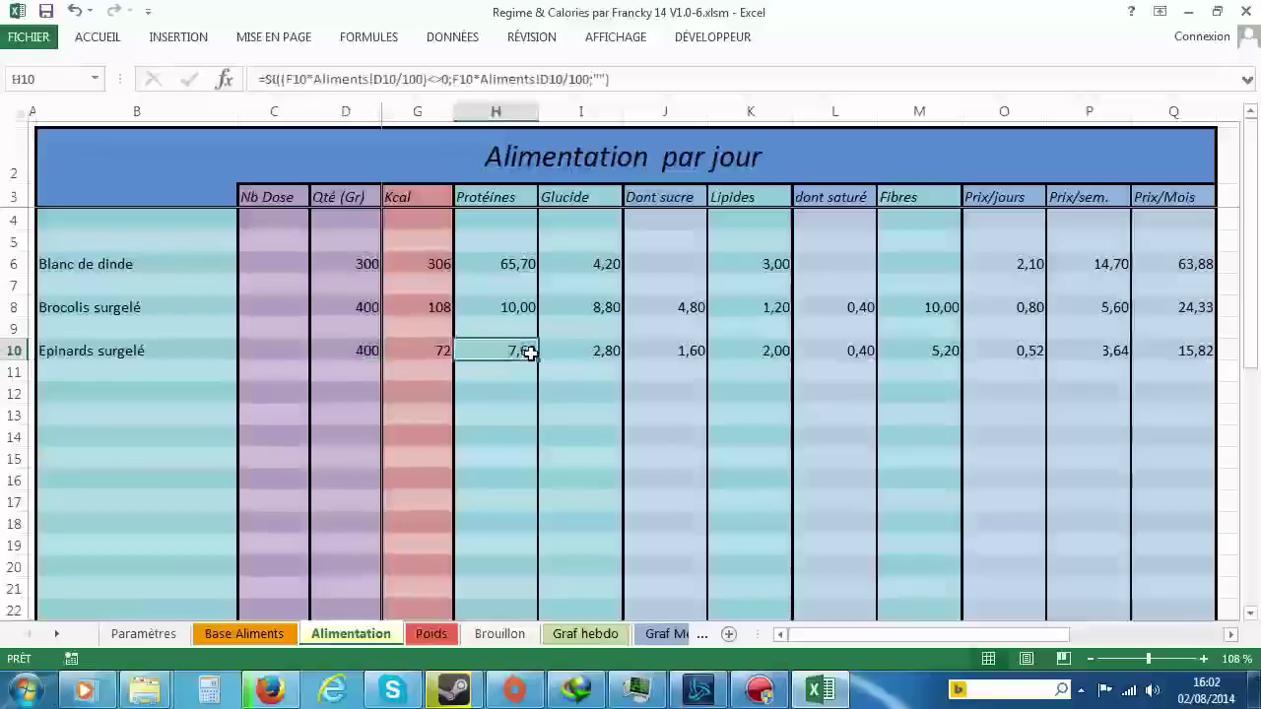
key(Left)
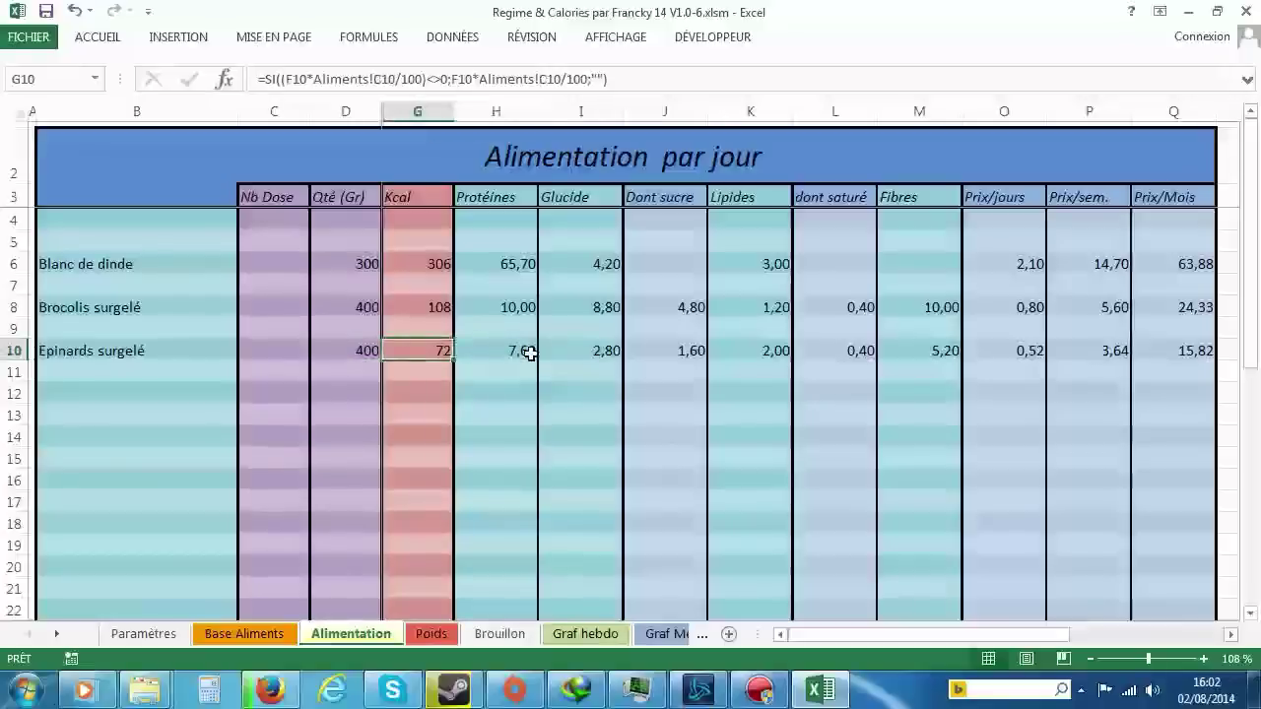
key(Left)
key(Right)
key(Right)
key(Right)
key(Right)
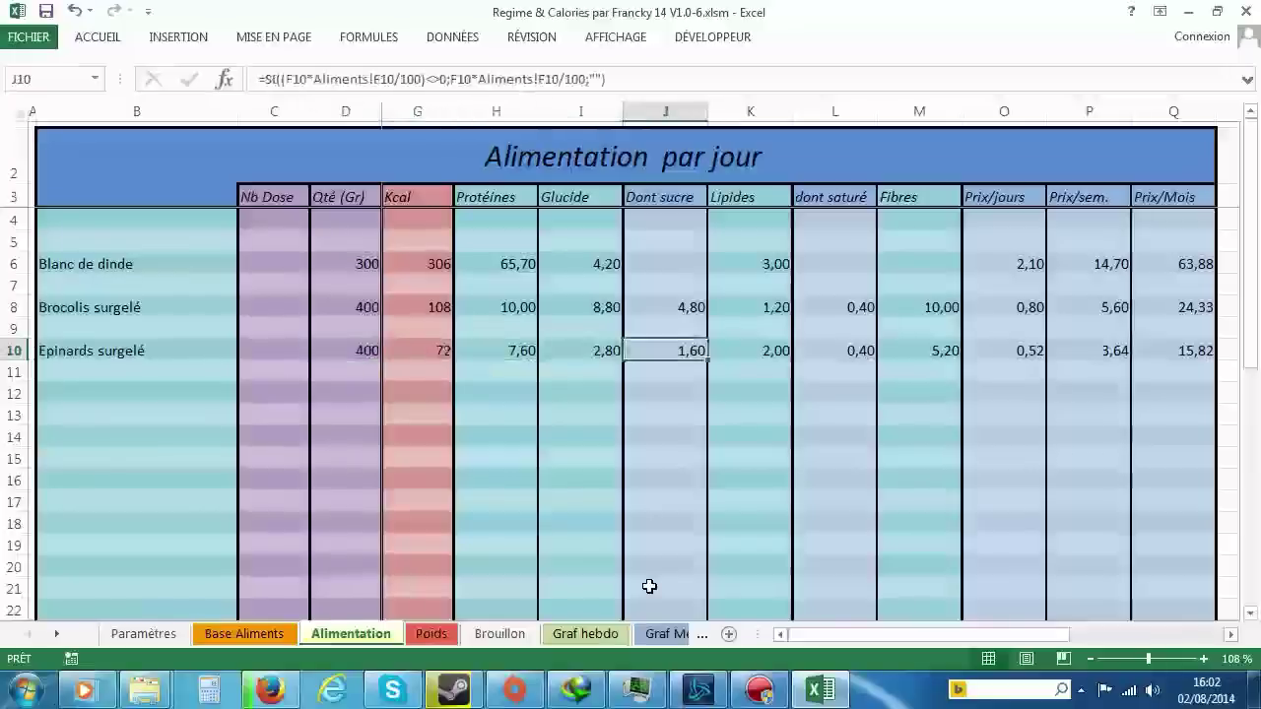
key(Right)
key(Left)
key(Left)
key(Left)
key(Left)
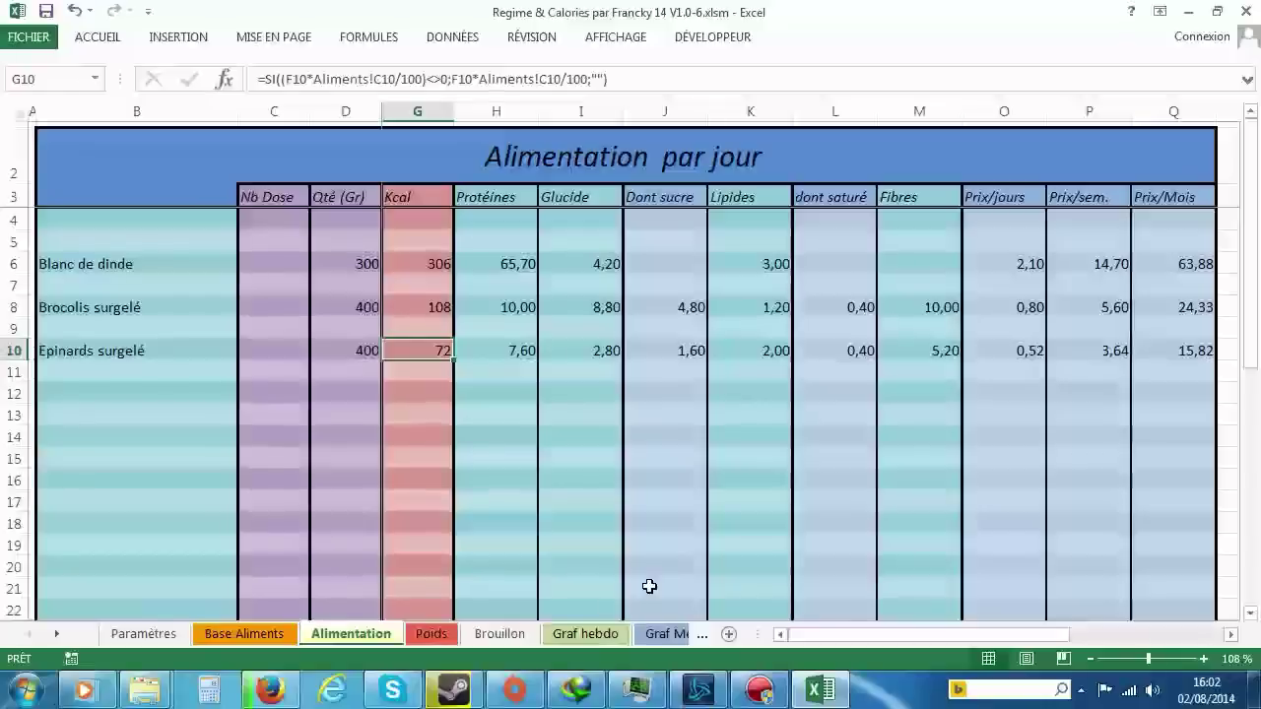
Step: Try to clear the Kcal formula in cell G10 and look at the Alimentation sheet's unprotect option
key(Delete)
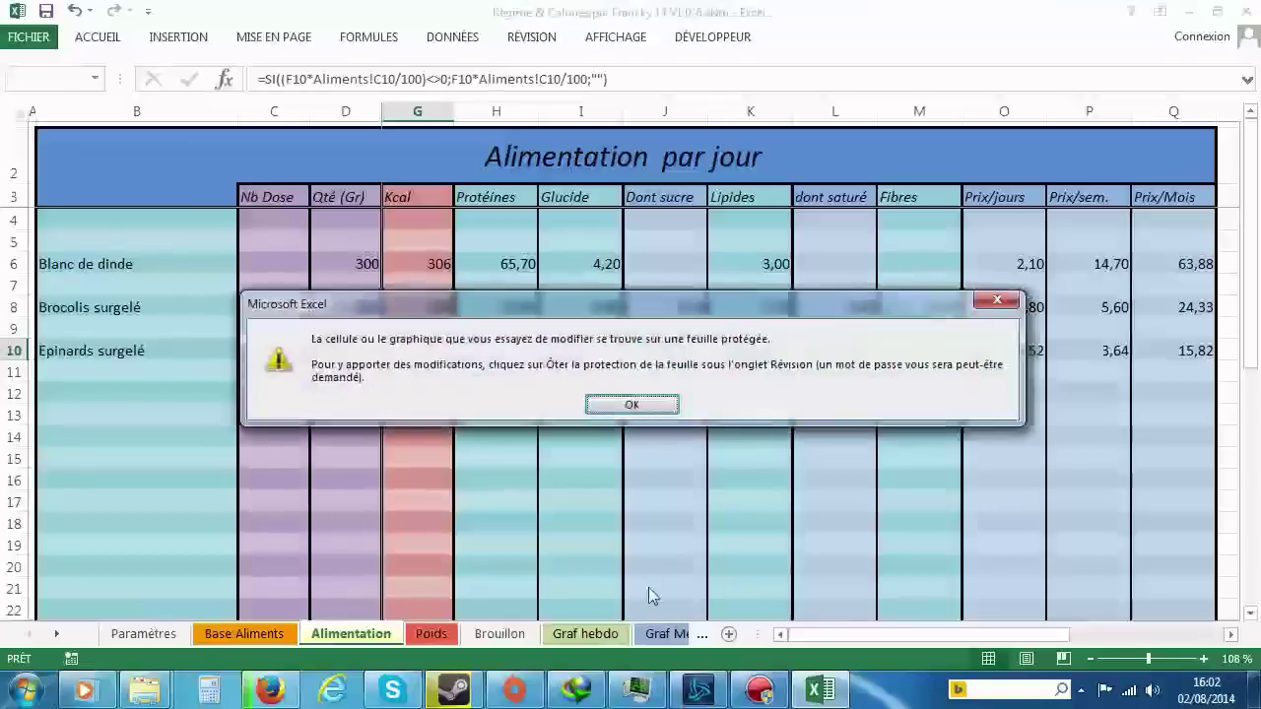
click(653, 403)
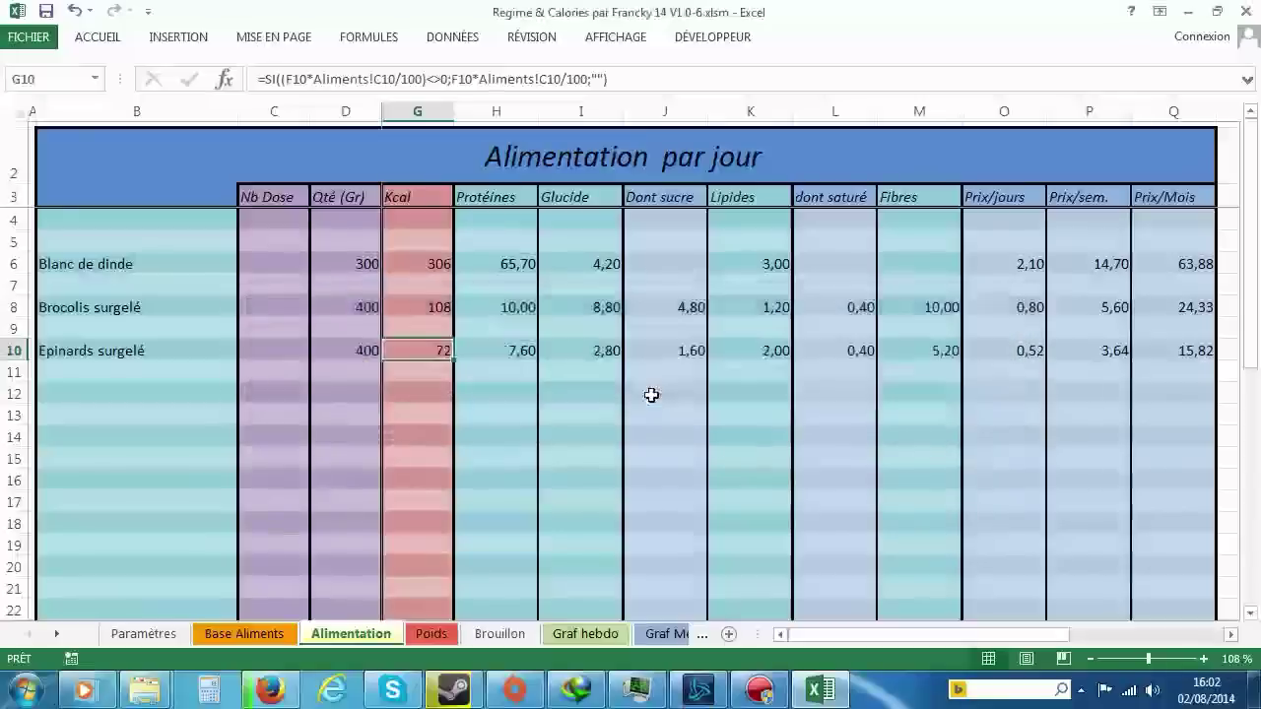
right_click(374, 644)
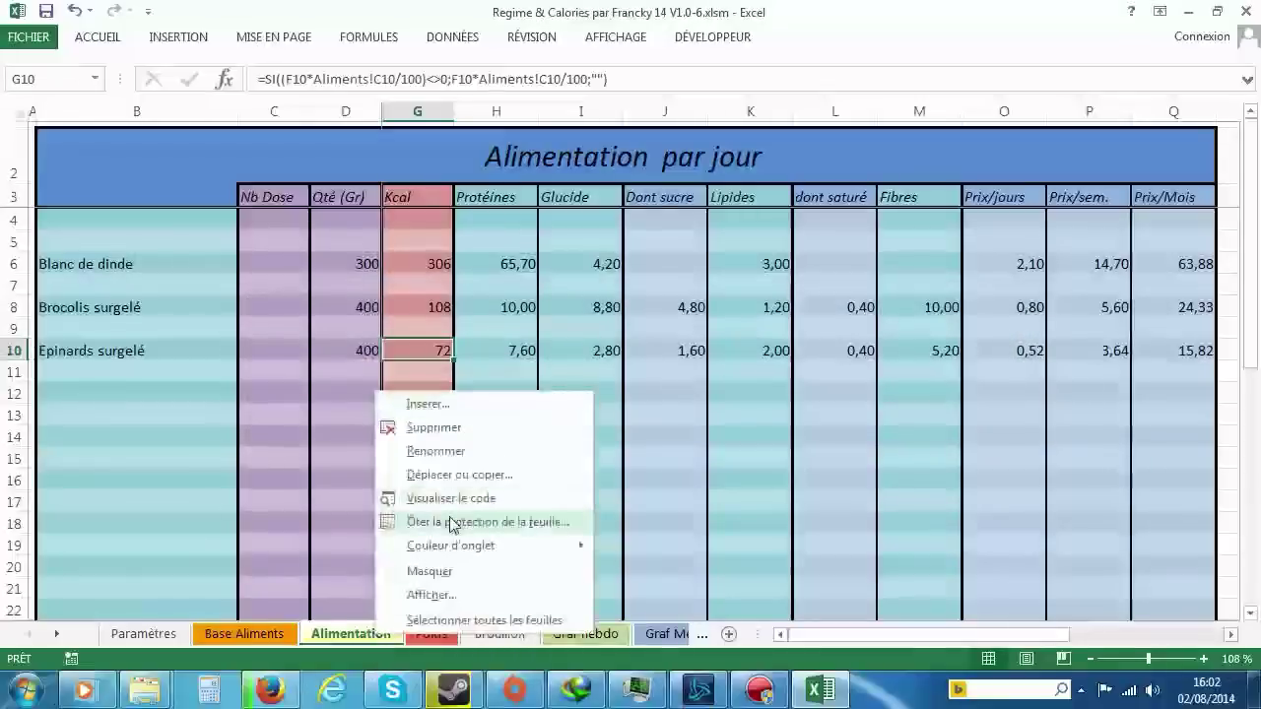
click(422, 341)
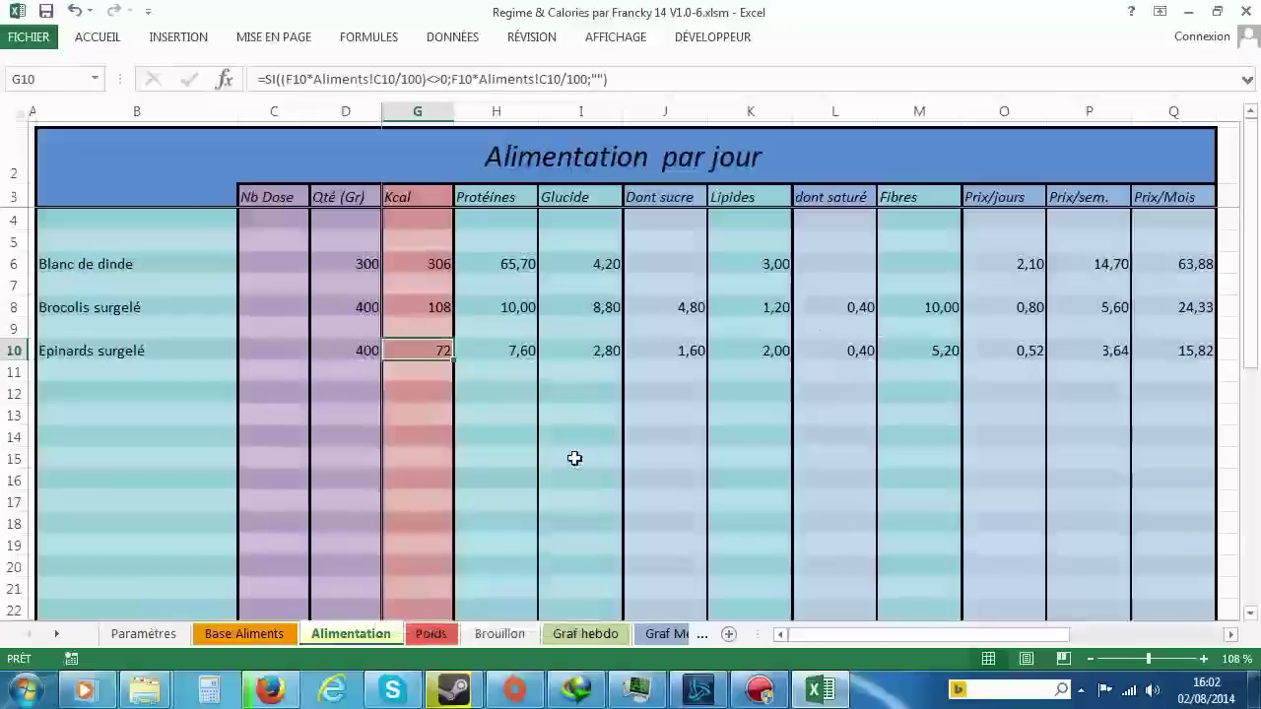
Step: Choose Fromage blanc 0% from the food list in cell B13
scroll(575, 458, down, 1)
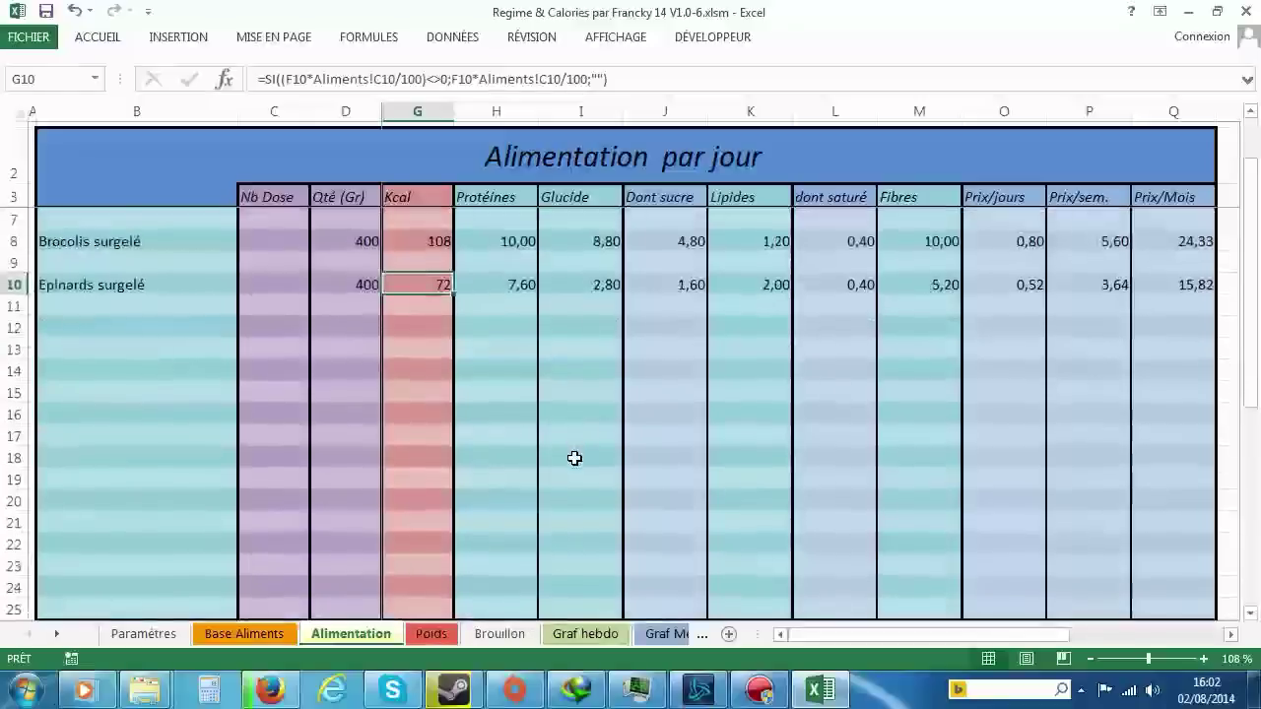
scroll(574, 458, down, 1)
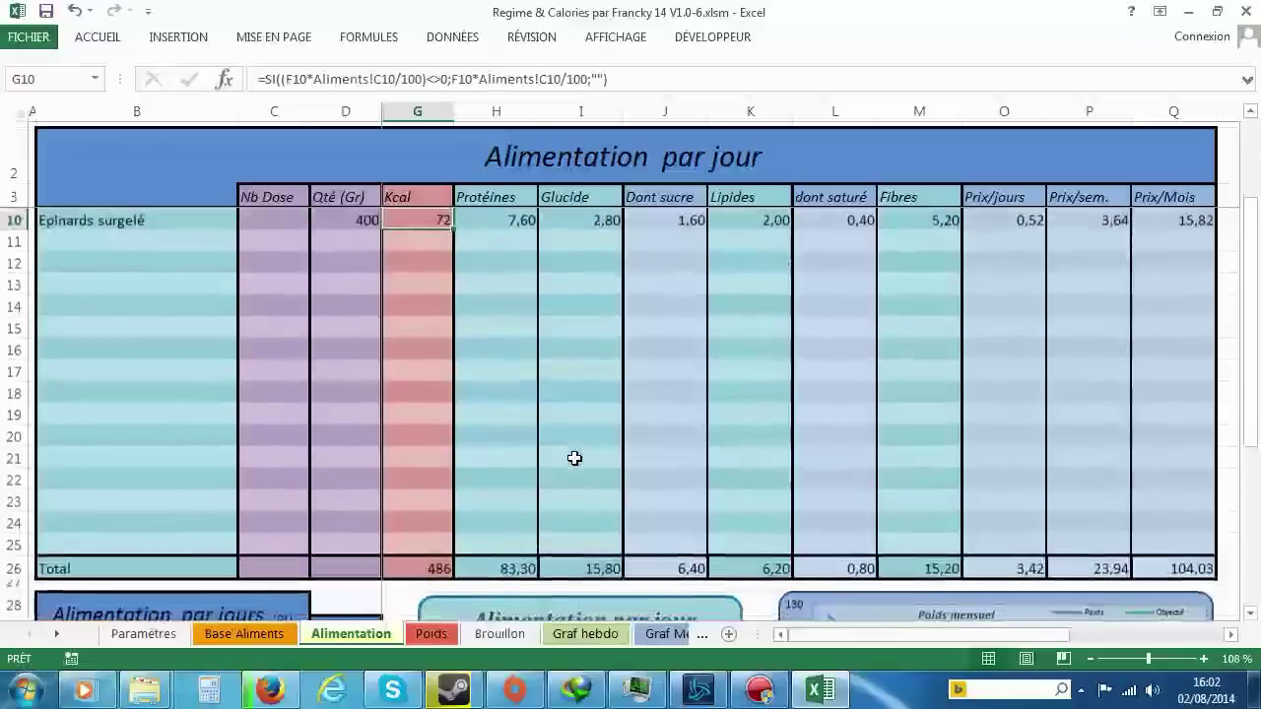
scroll(574, 458, down, 1)
scroll(574, 458, up, 3)
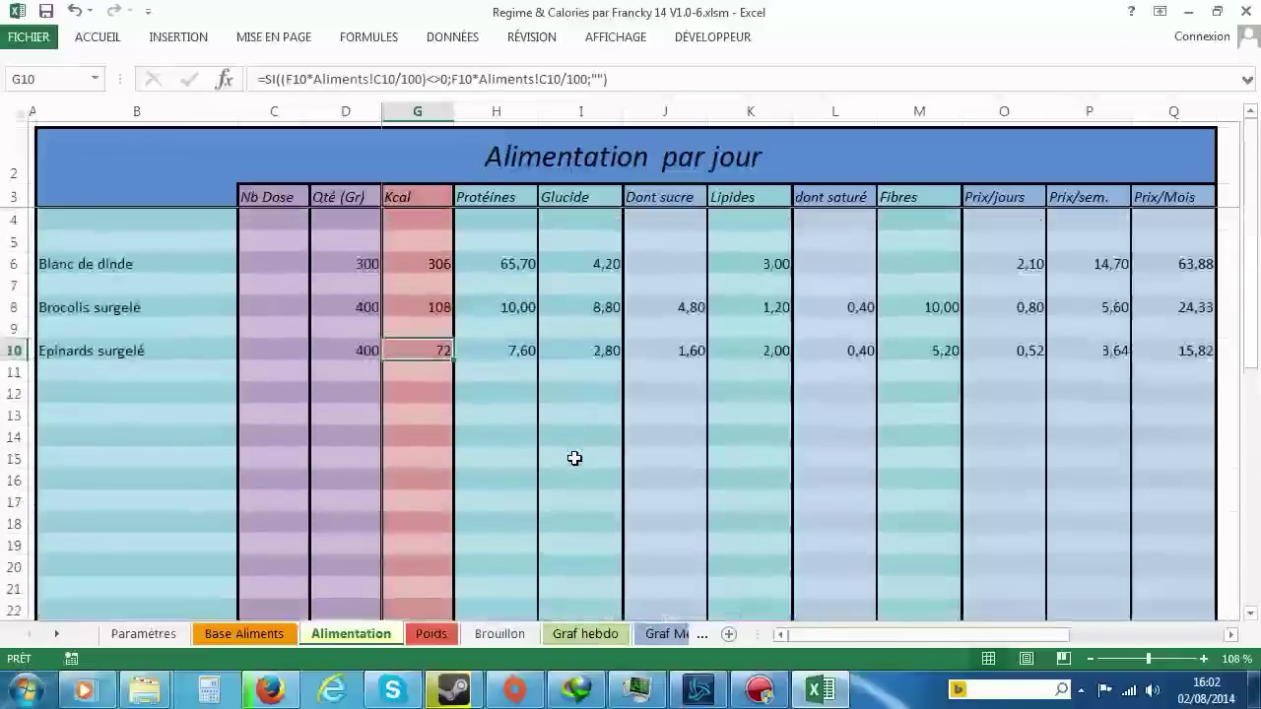
click(211, 413)
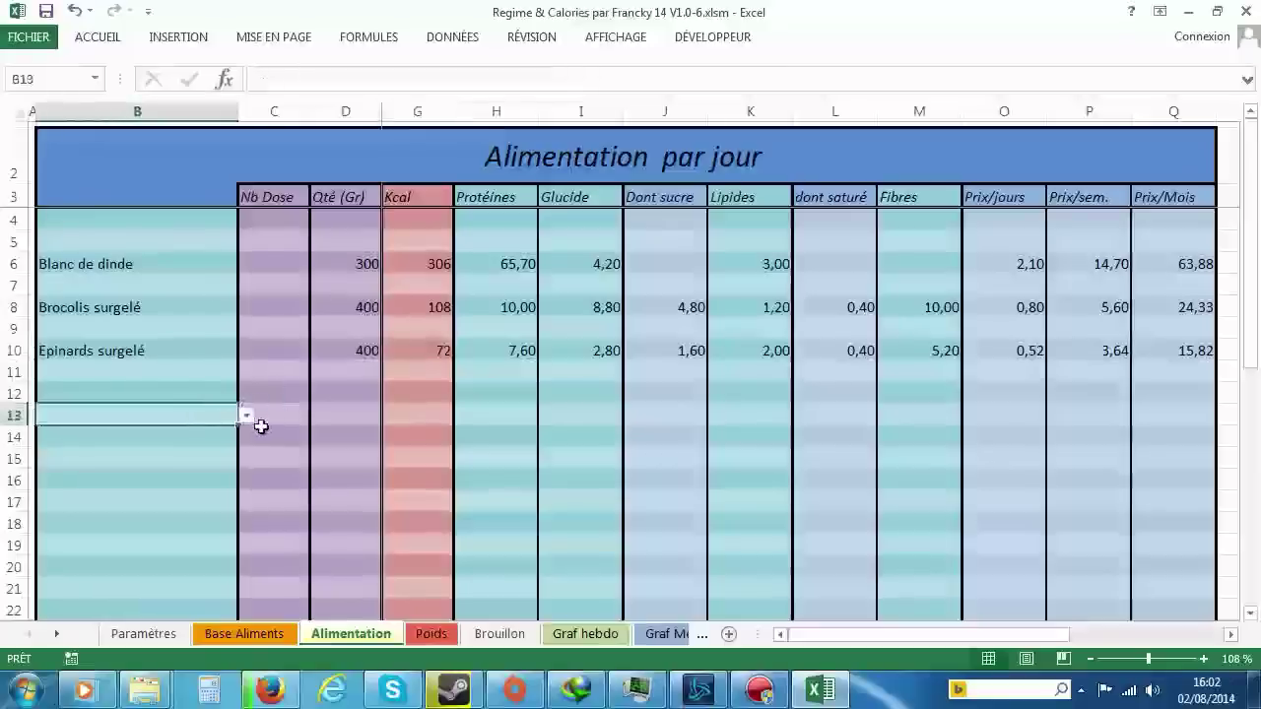
click(246, 416)
click(255, 501)
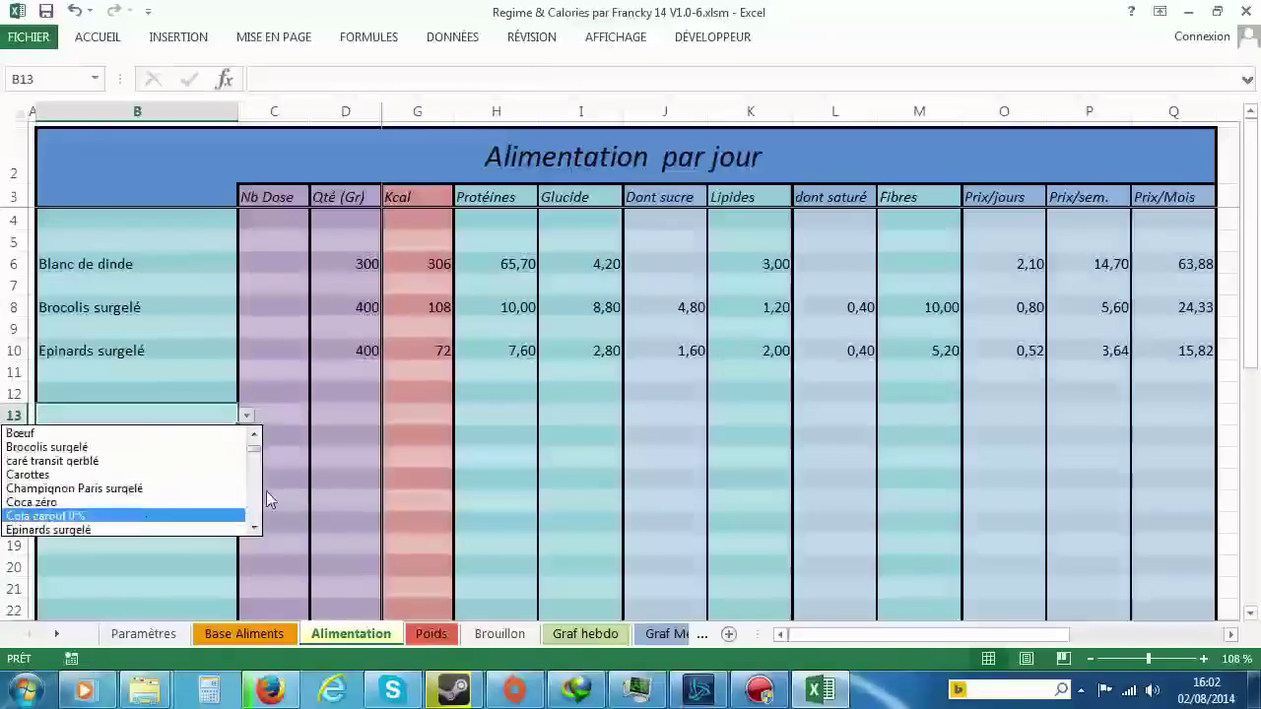
click(255, 510)
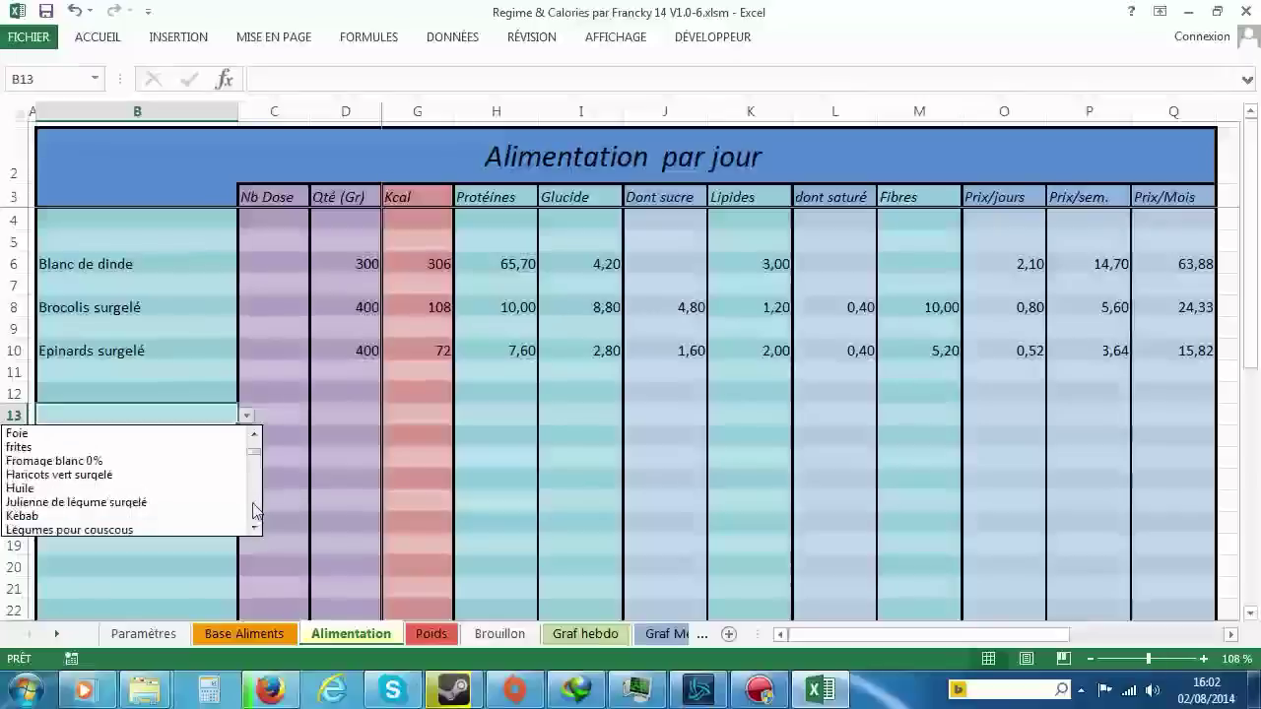
click(136, 448)
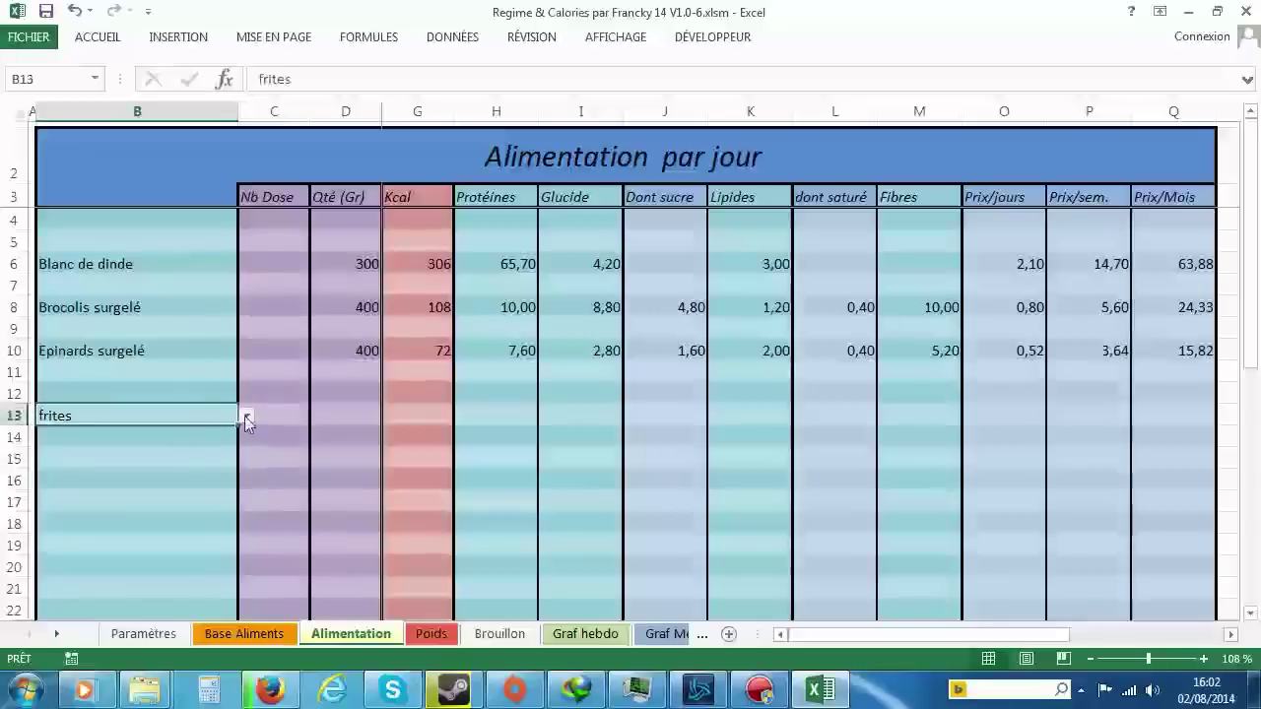
click(247, 416)
click(236, 440)
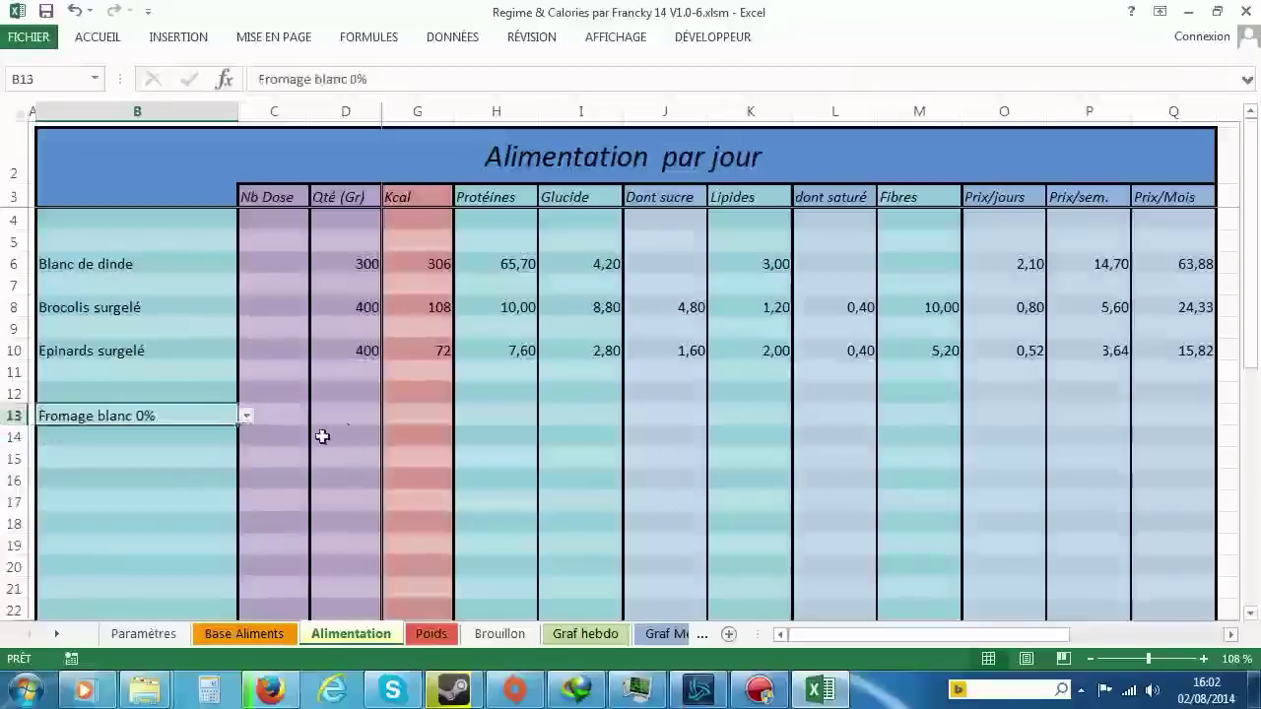
Step: Enter a quantity of 300 g for Fromage blanc 0% in row 13 and check the daily totals and chart
click(369, 412)
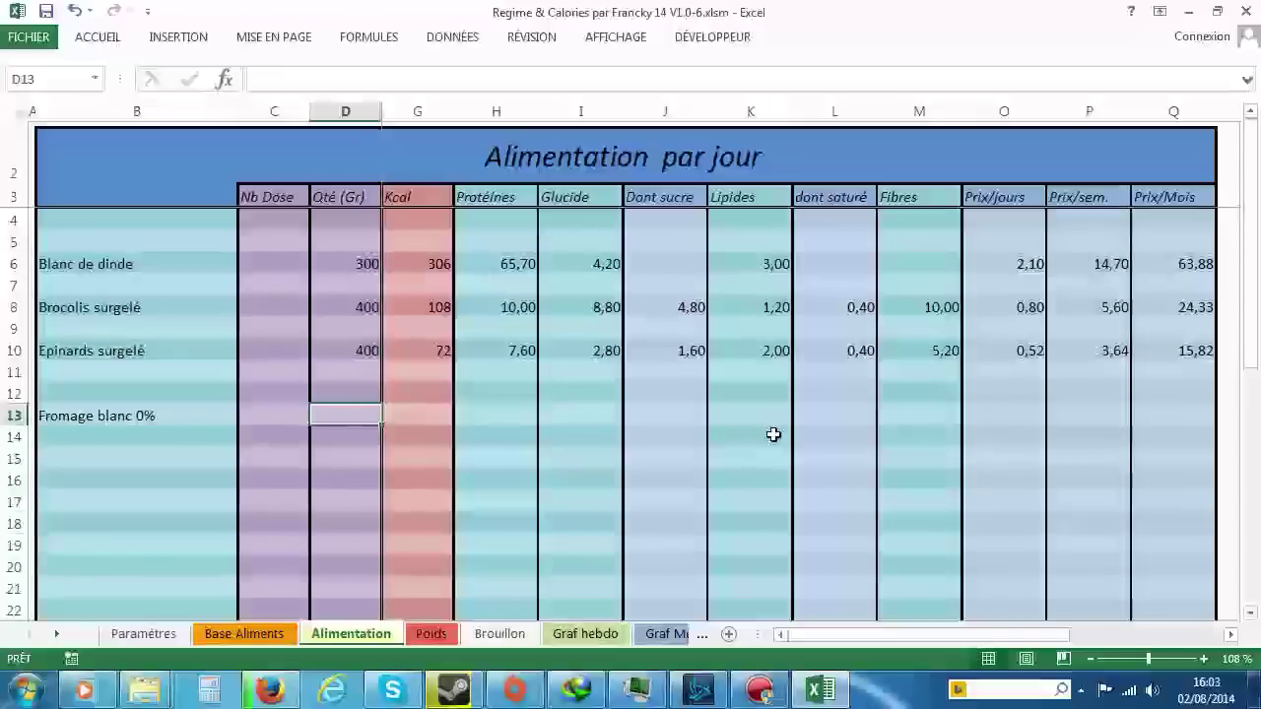
text(300)
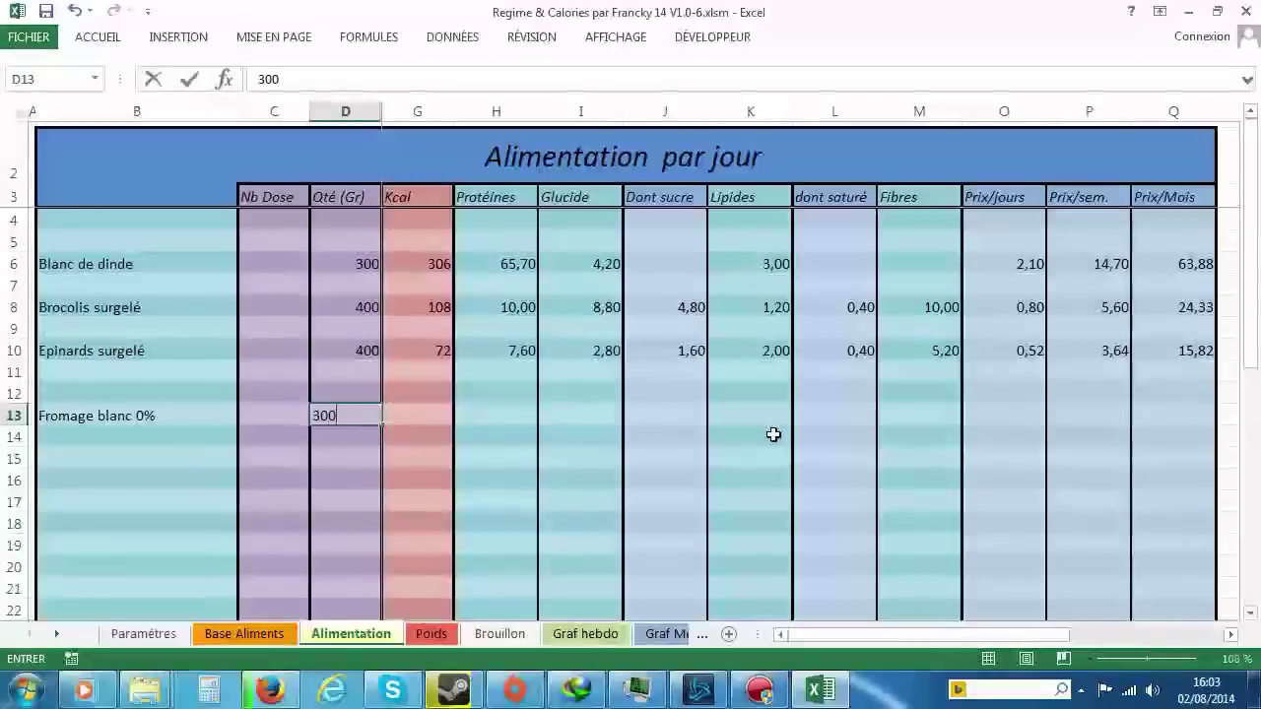
key(Return)
scroll(774, 434, down, 5)
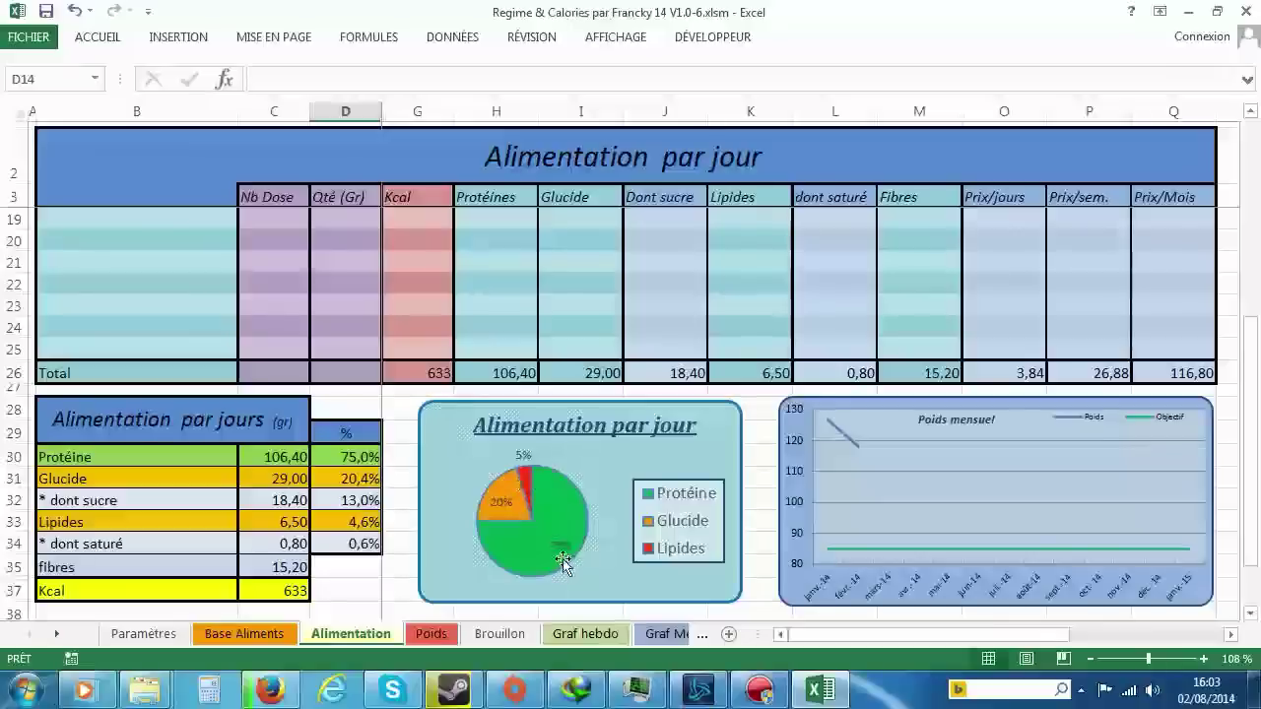
mouse_move(498, 540)
scroll(498, 540, up, 5)
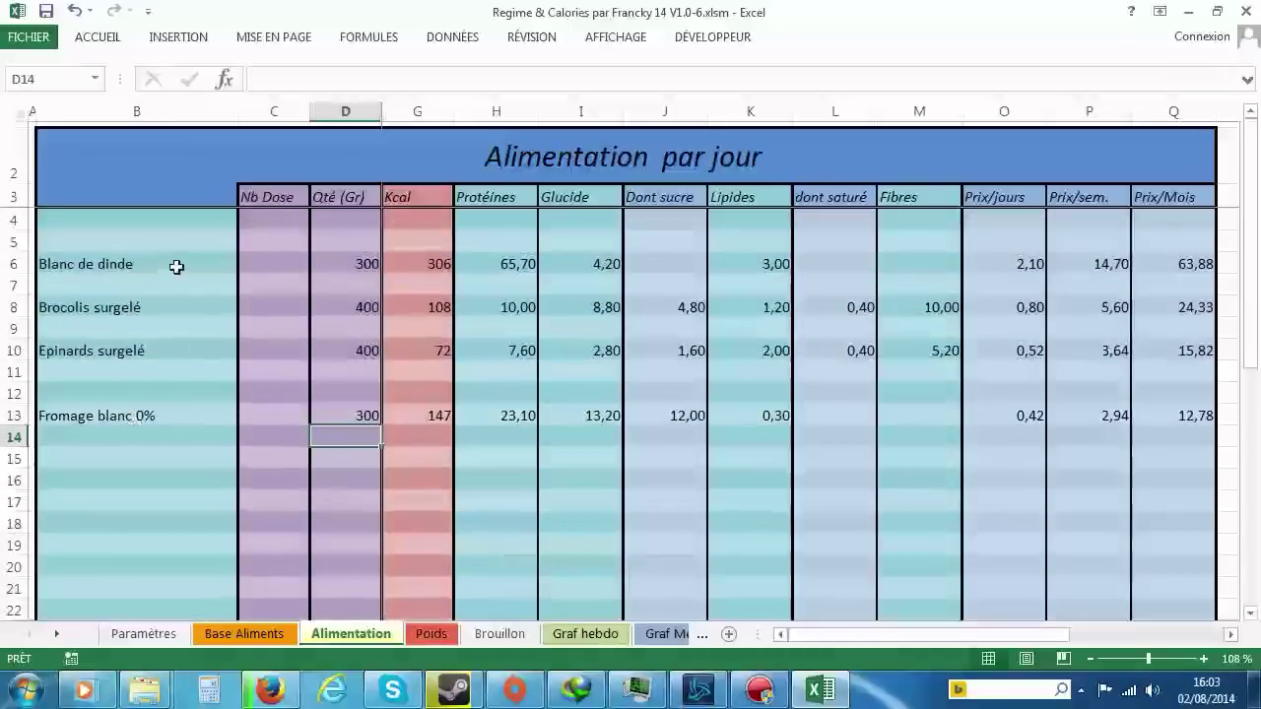
Step: Clear all entries from the daily food table with the sheet's "Effacer les données" function
click(179, 264)
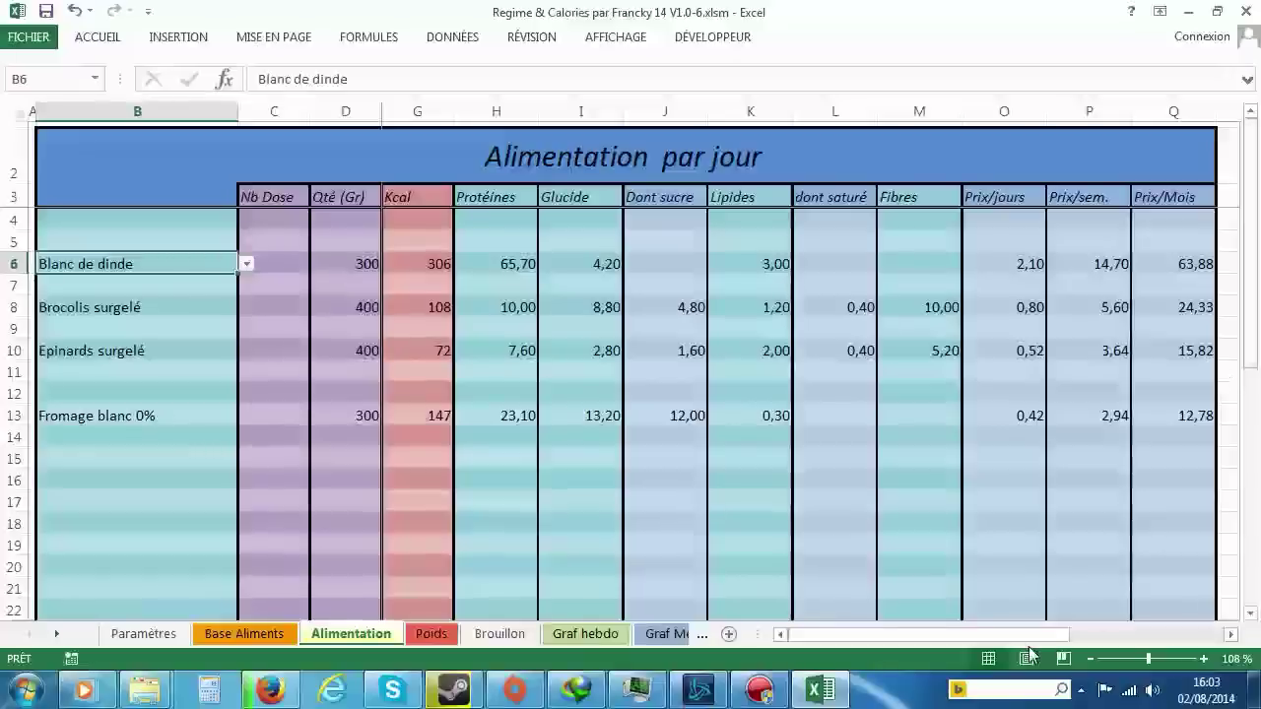
drag(1025, 640, 1076, 639)
click(1189, 166)
click(639, 415)
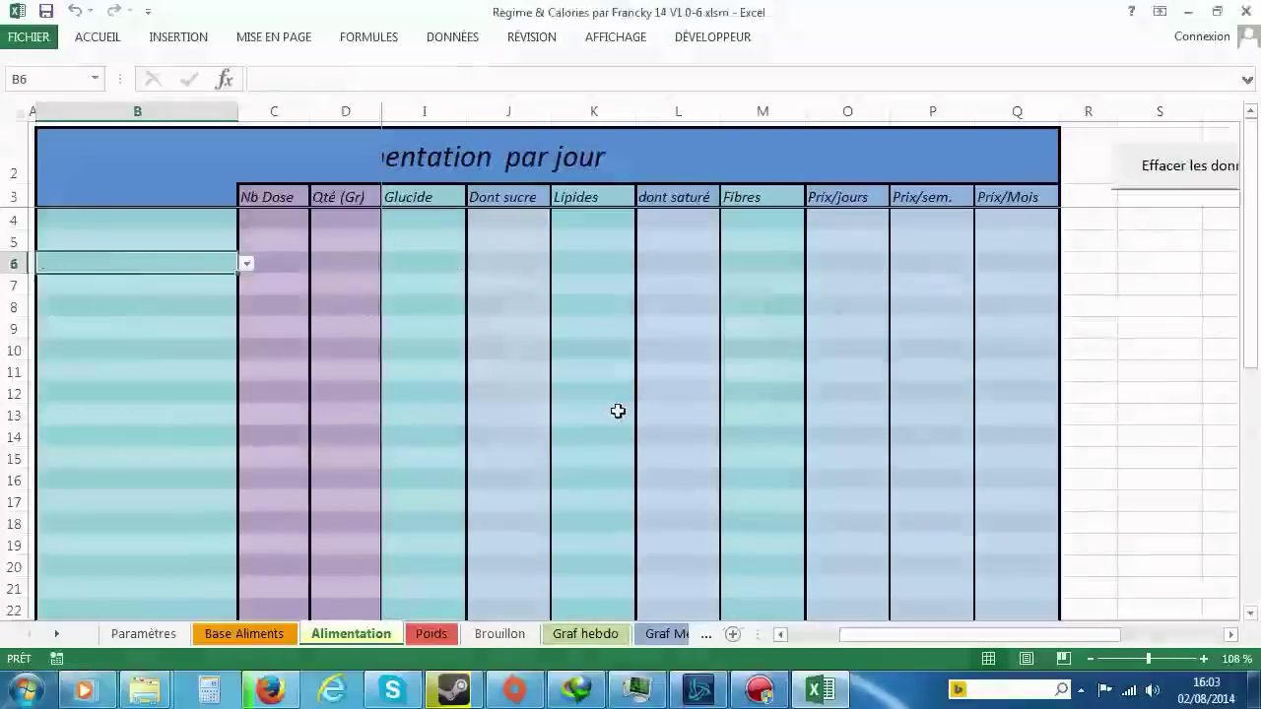
Step: Add Banane in row 6 of the daily food table with a dose count of 1
click(247, 260)
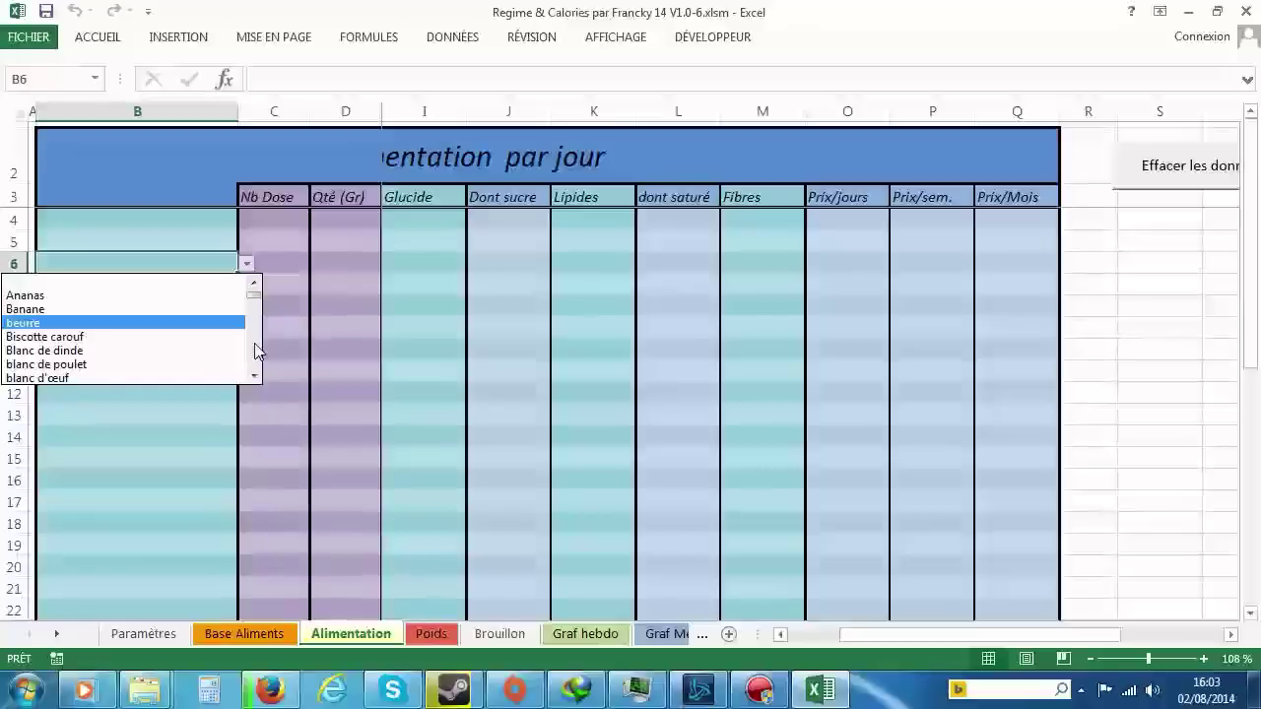
click(194, 309)
click(290, 259)
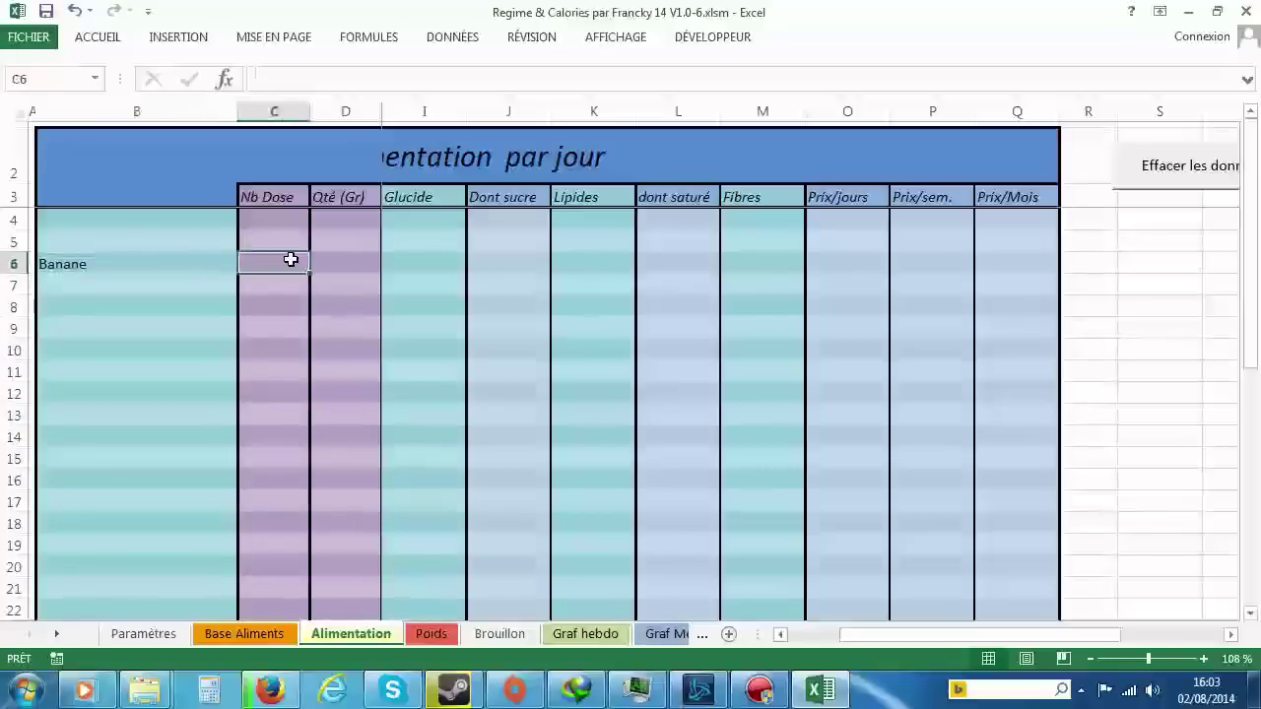
text(1)
key(Return)
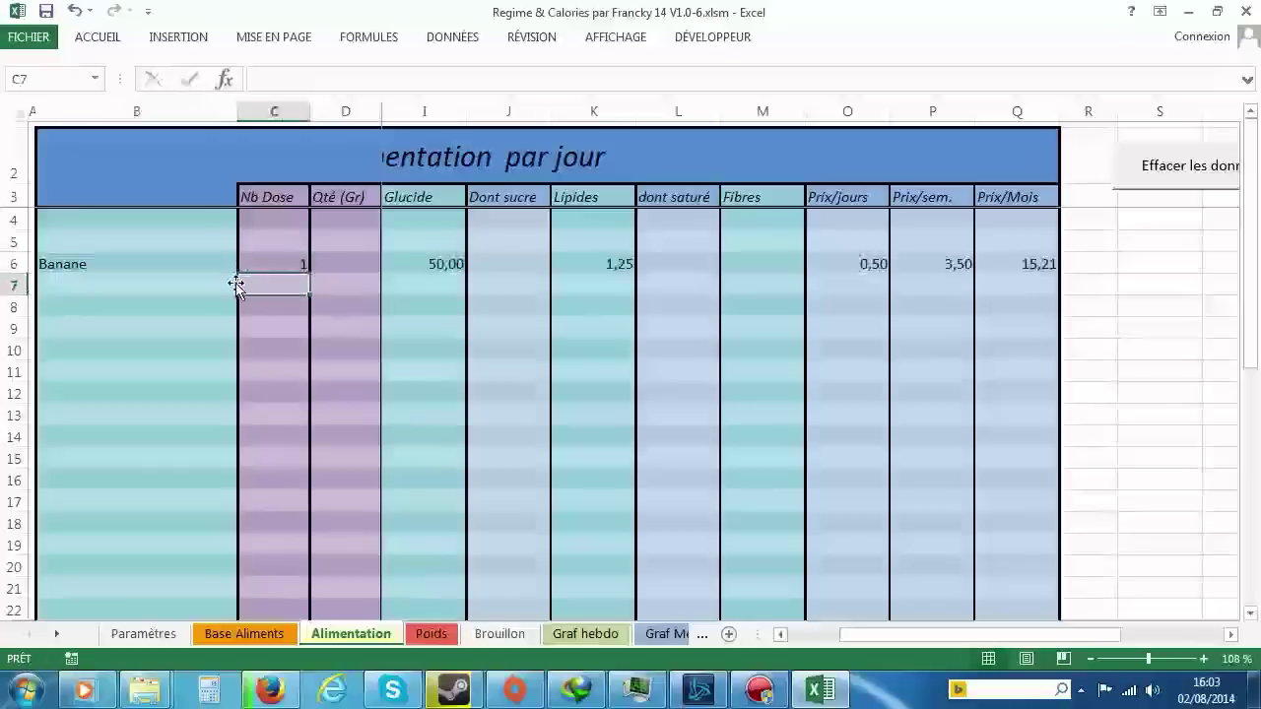
Step: Add Bœuf in row 9 of the daily food table with a quantity of 150 g
click(218, 326)
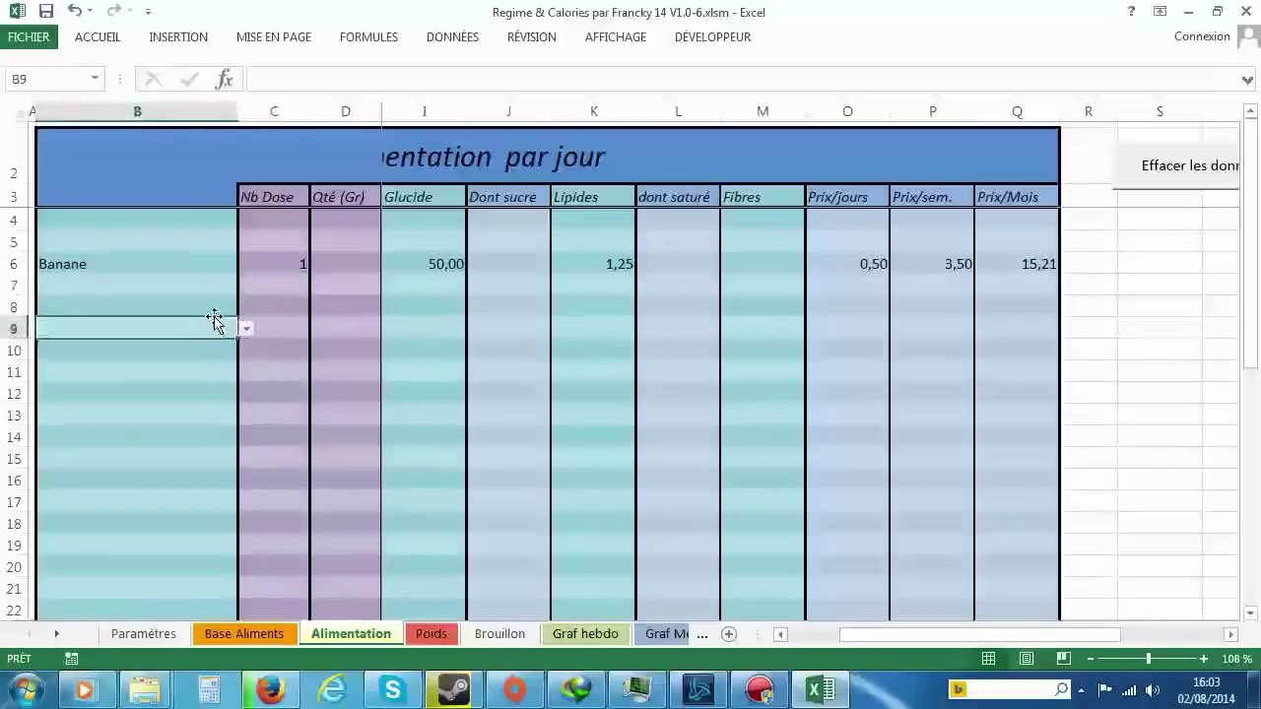
click(246, 328)
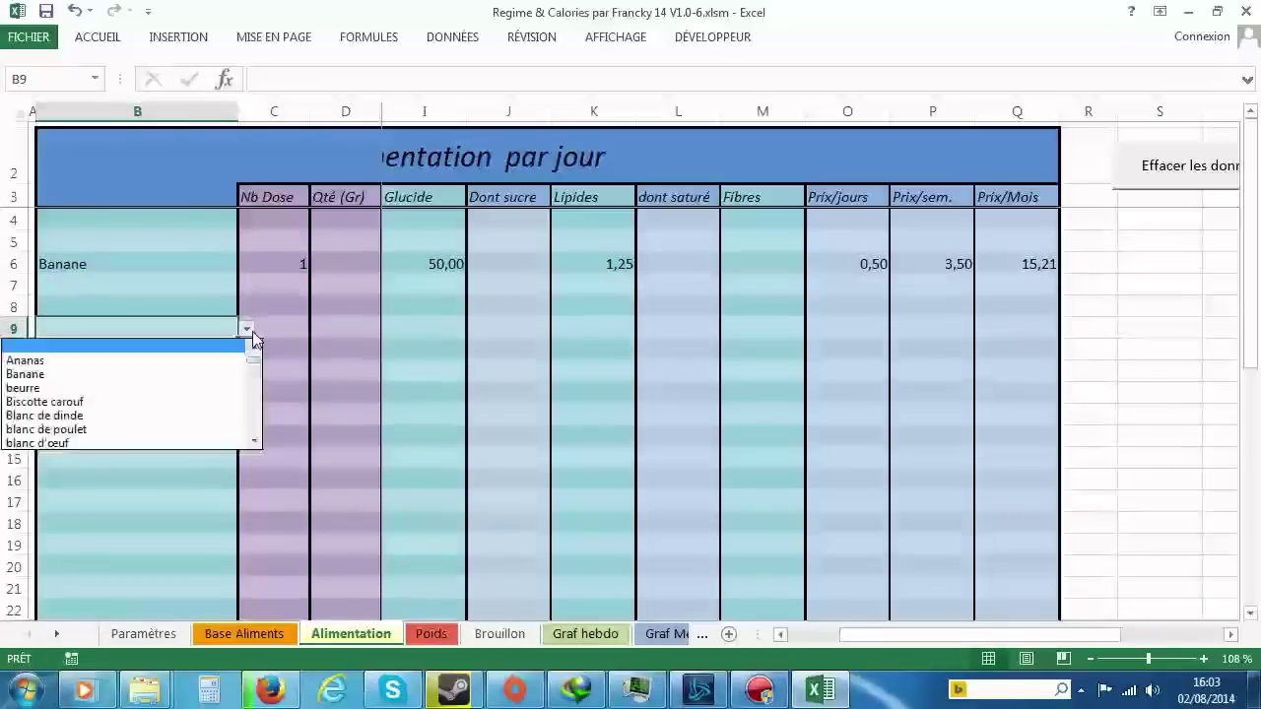
click(258, 422)
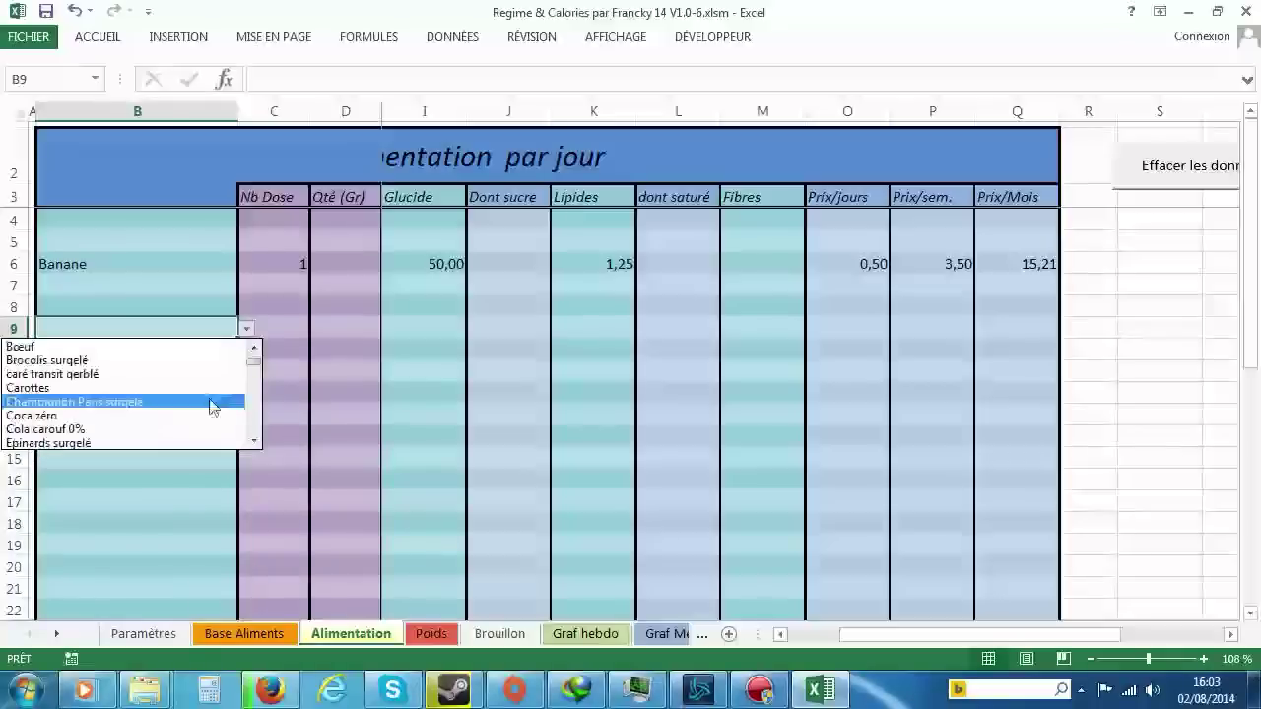
click(174, 349)
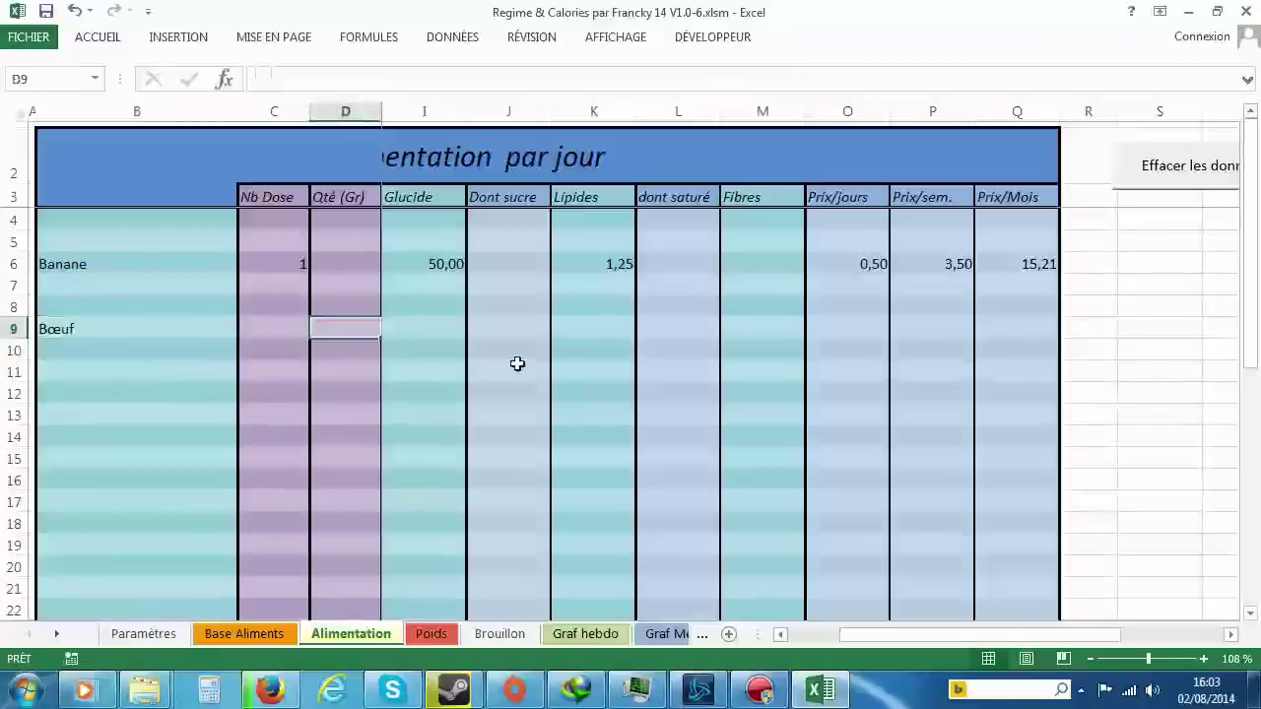
text(150)
key(Return)
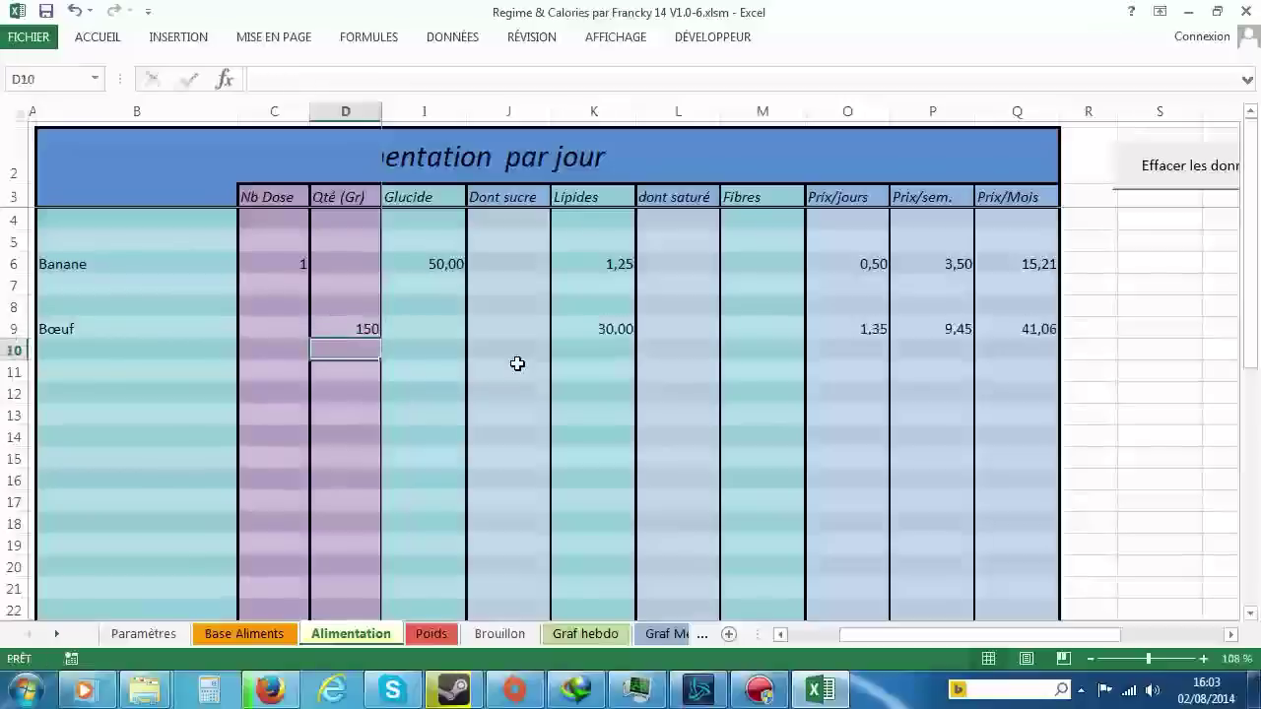
Step: Add frites in row 11 of the daily food table with a quantity of 400 g
click(119, 368)
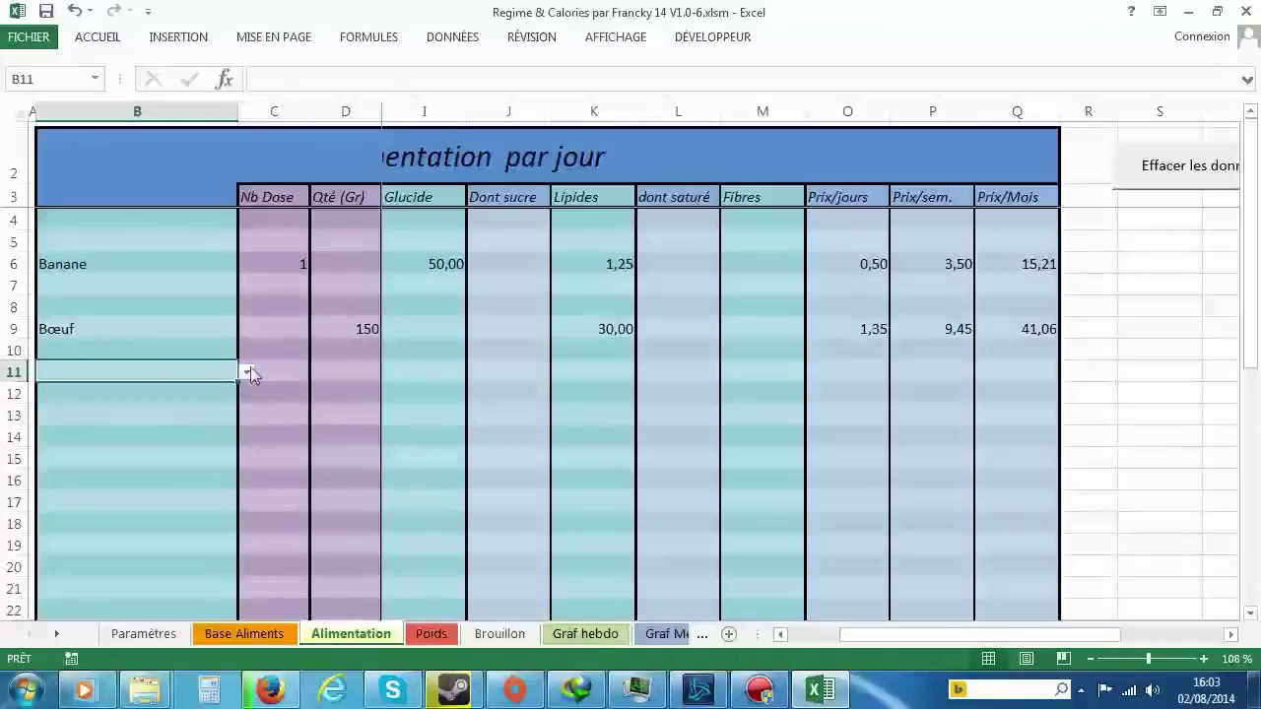
click(246, 372)
click(251, 455)
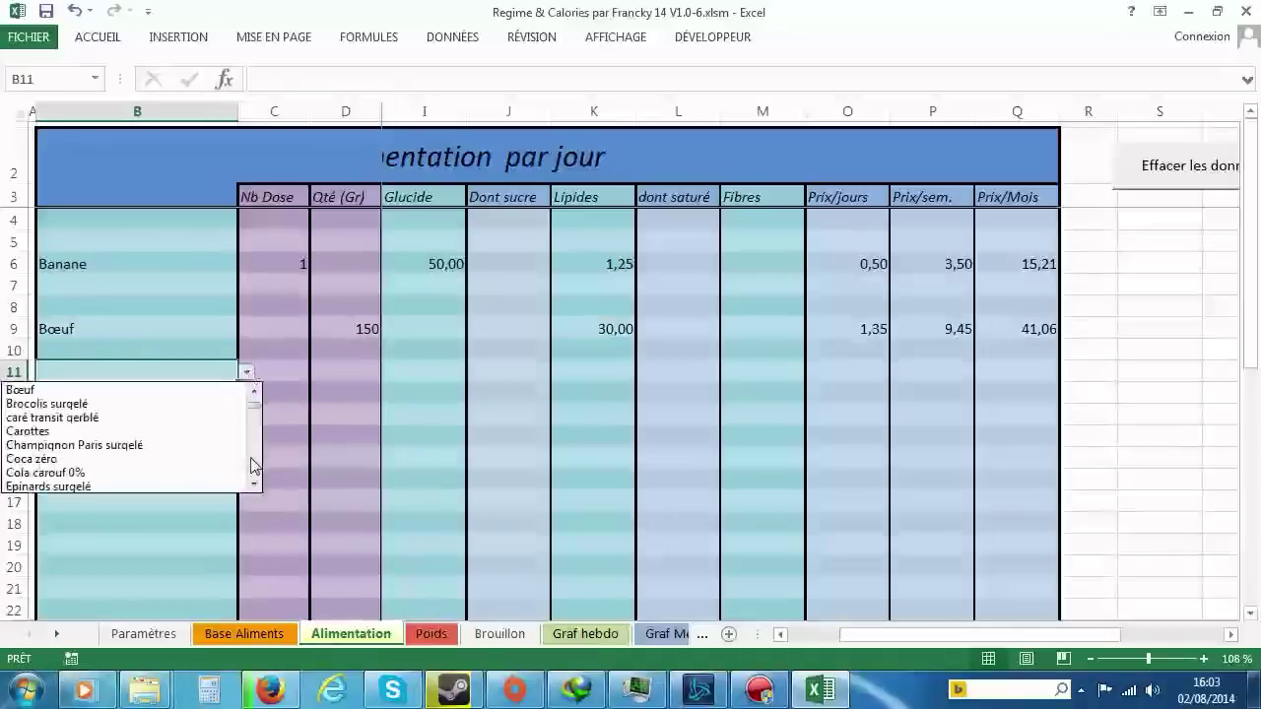
click(251, 455)
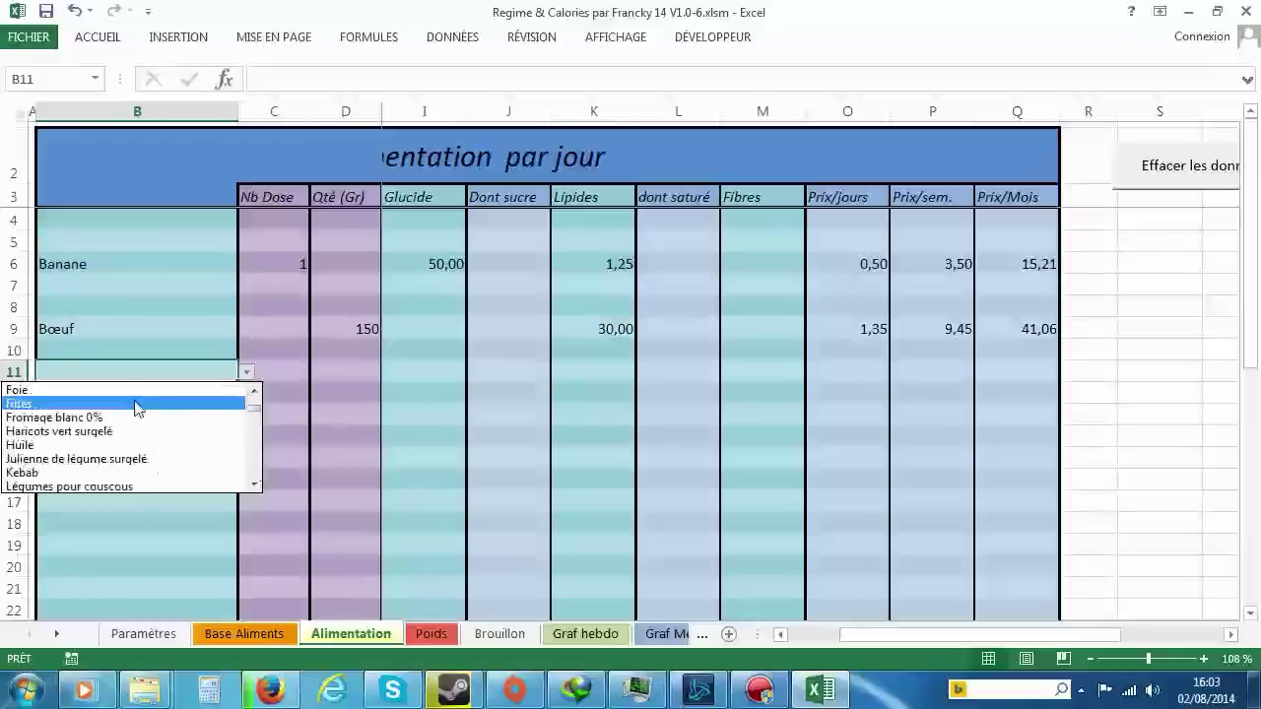
click(168, 404)
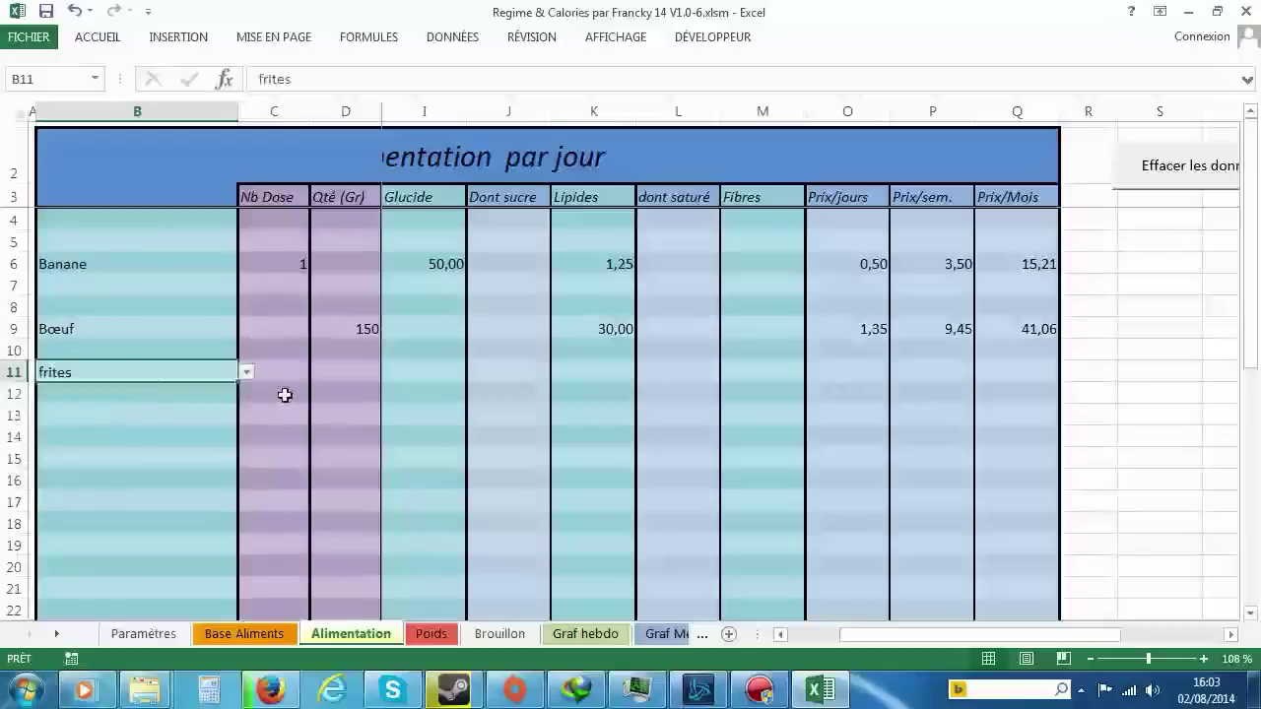
click(338, 374)
text(400)
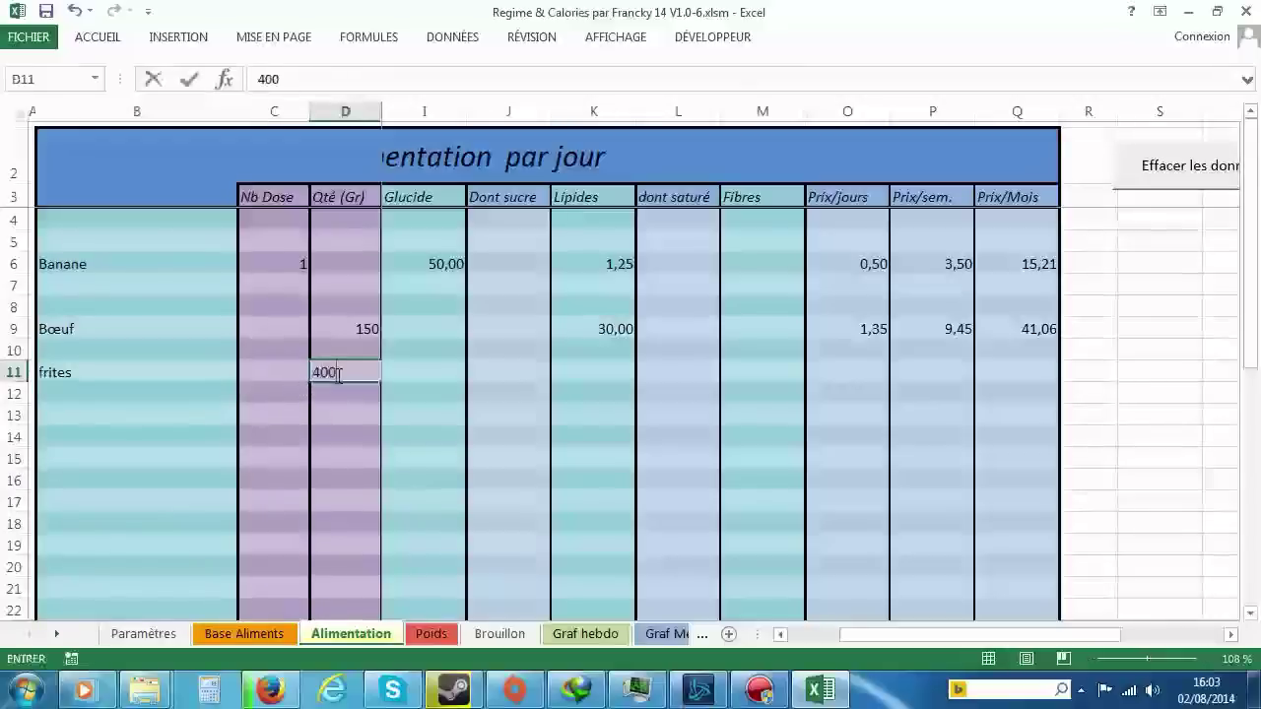
key(Return)
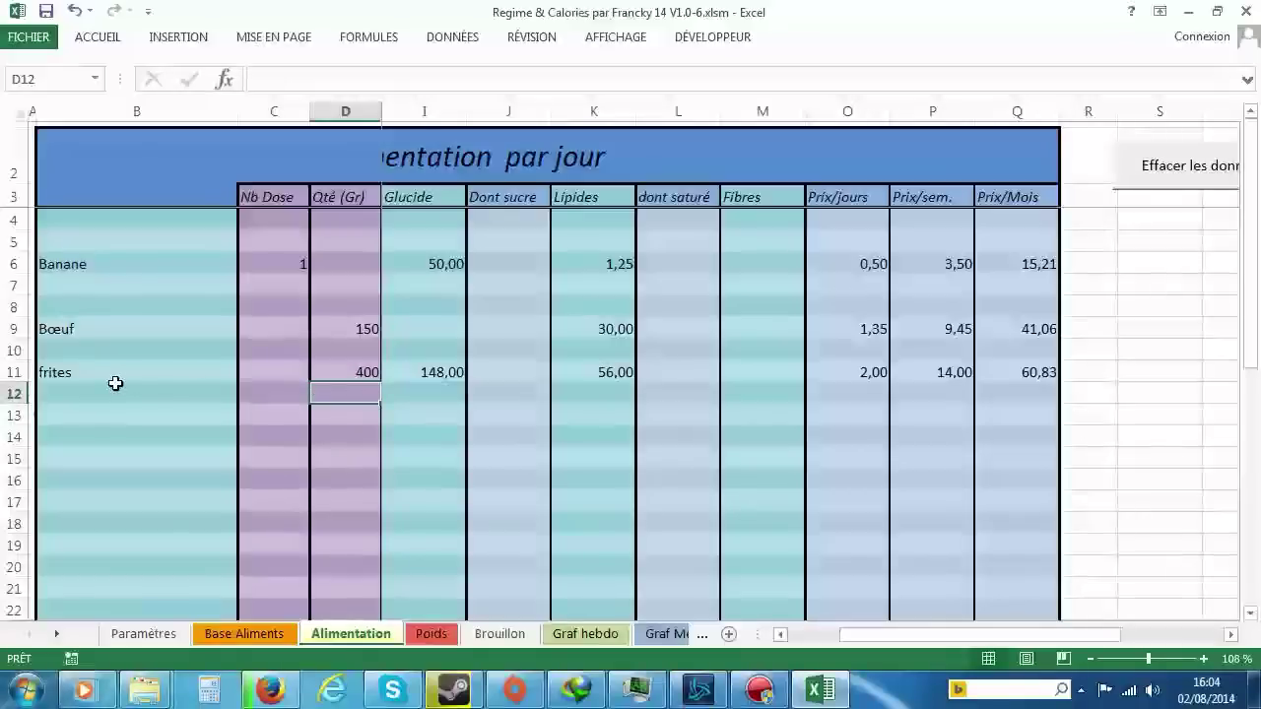
Step: Set the quantity of frites in row 11 to 350 g
drag(958, 636, 892, 638)
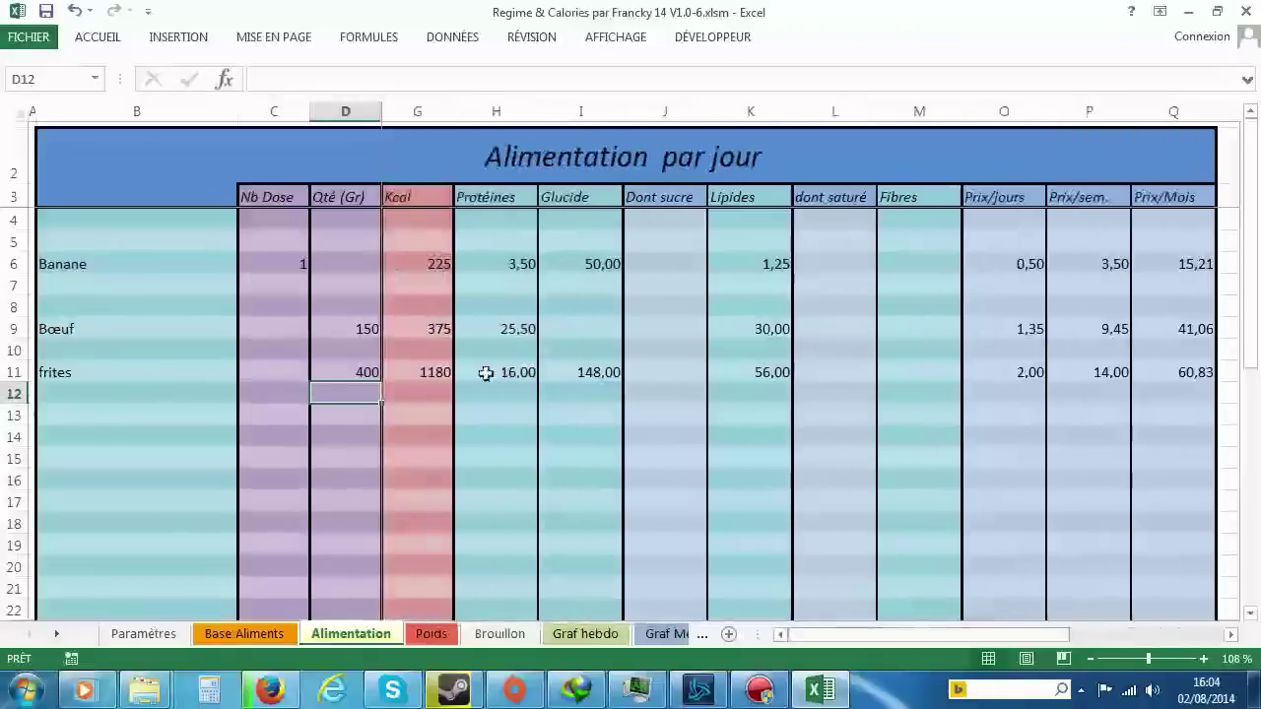
click(352, 377)
text(350)
key(Return)
Step: Reduce the quantity of frites in row 11 to 300 g
click(356, 378)
text(30)
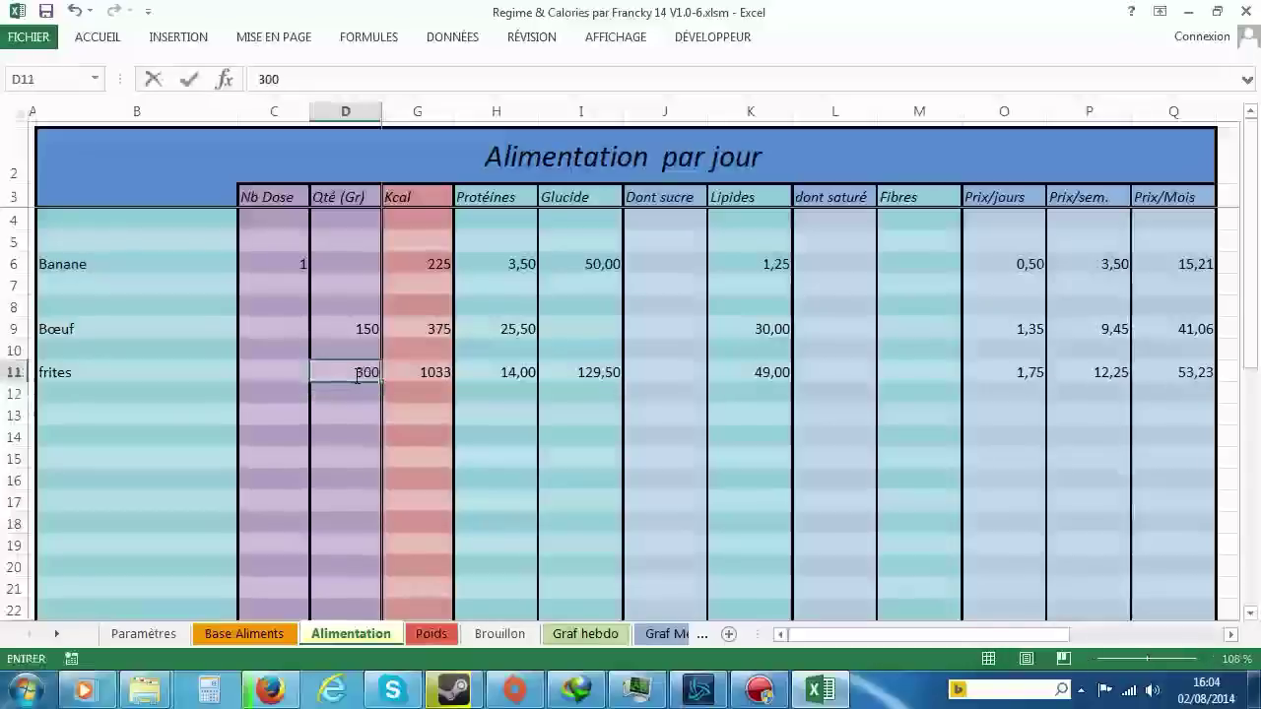
text(0)
key(Return)
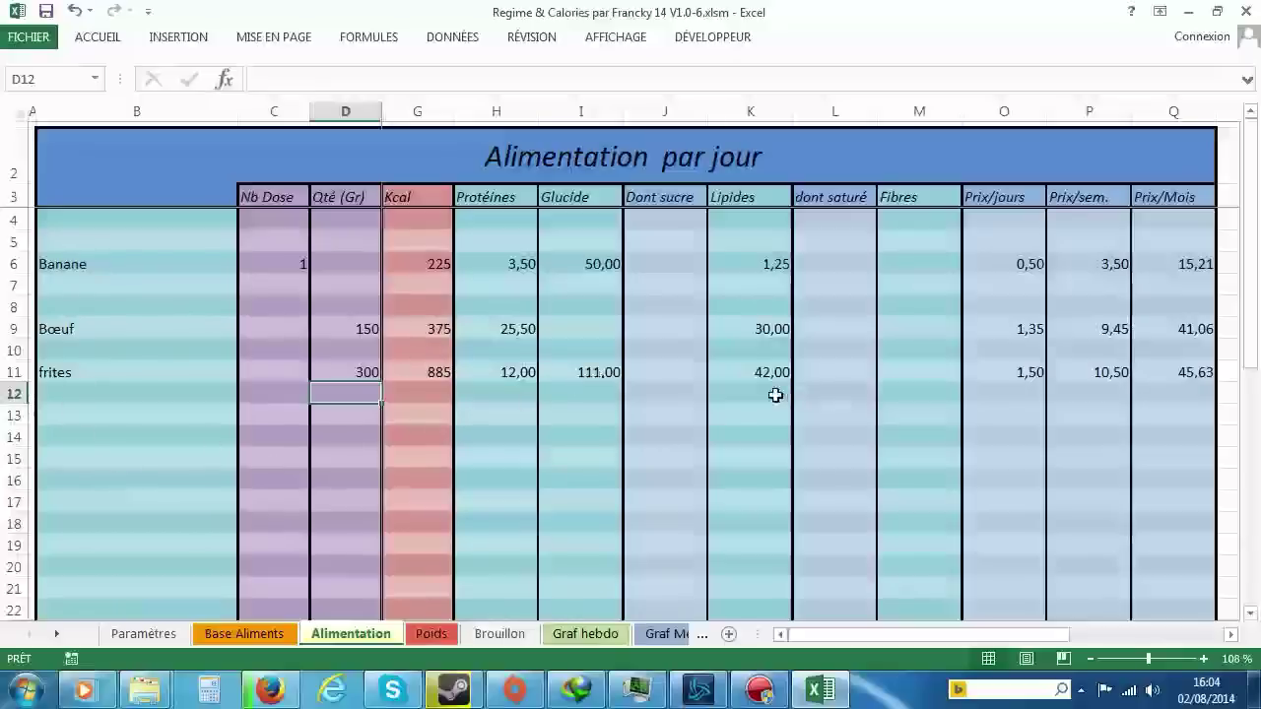
Step: Browse the list of available foods for row 13 and leave the cell empty
click(90, 417)
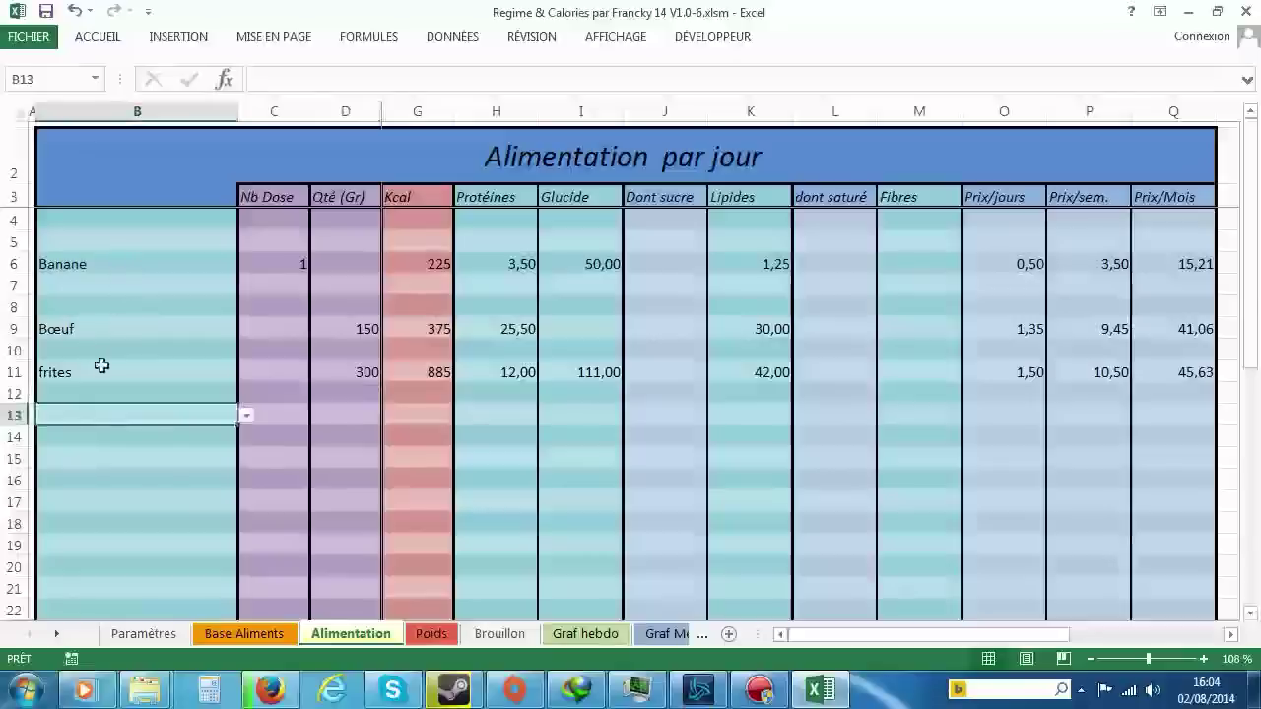
click(246, 417)
click(252, 495)
click(252, 496)
click(254, 499)
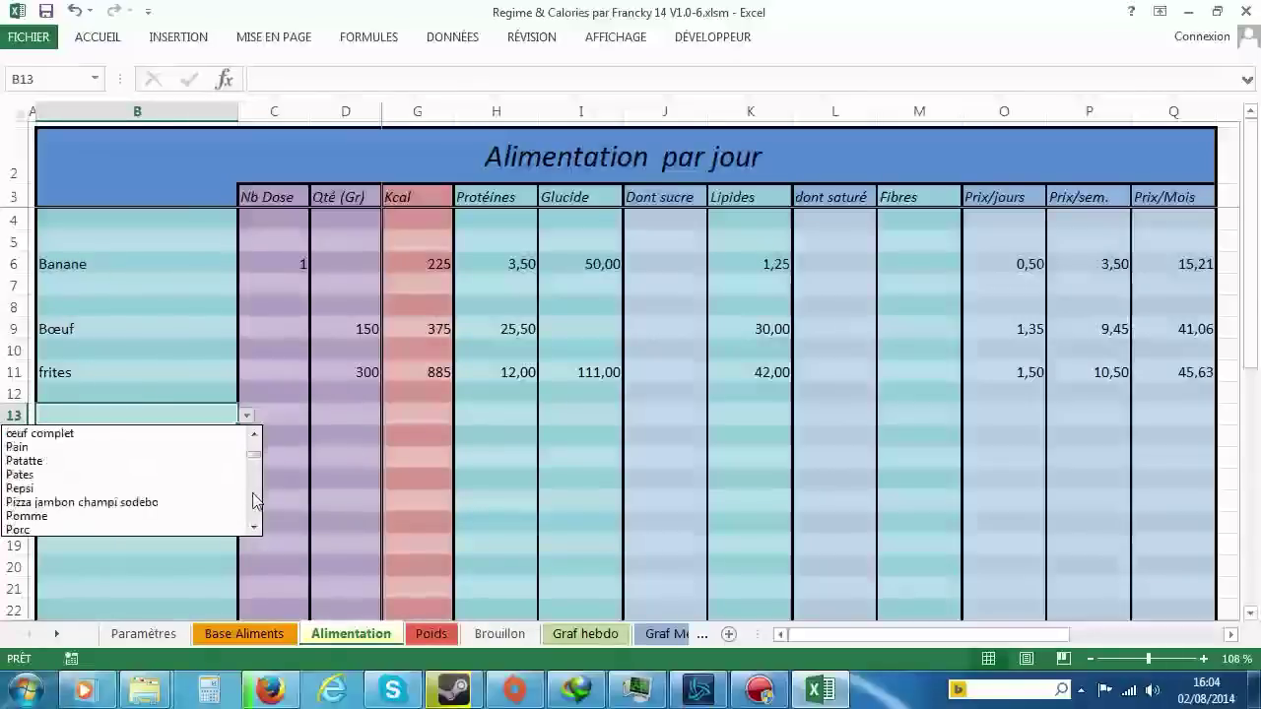
drag(256, 459, 257, 449)
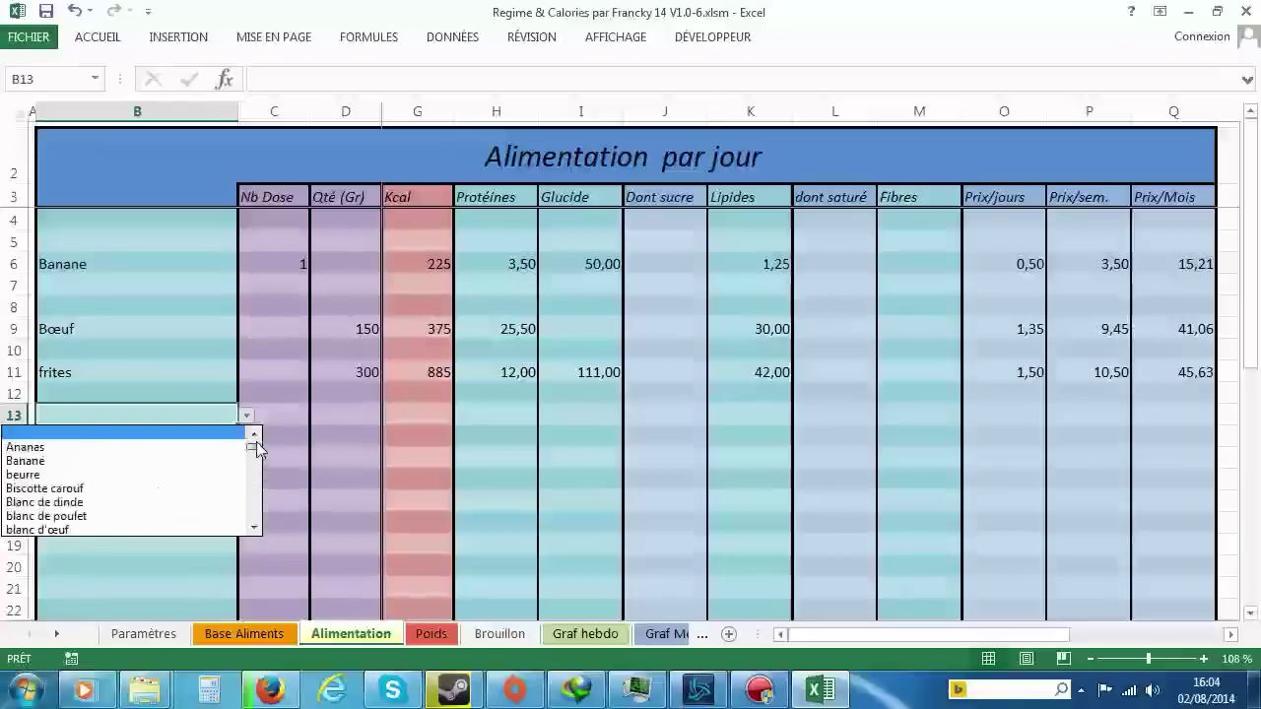
click(256, 502)
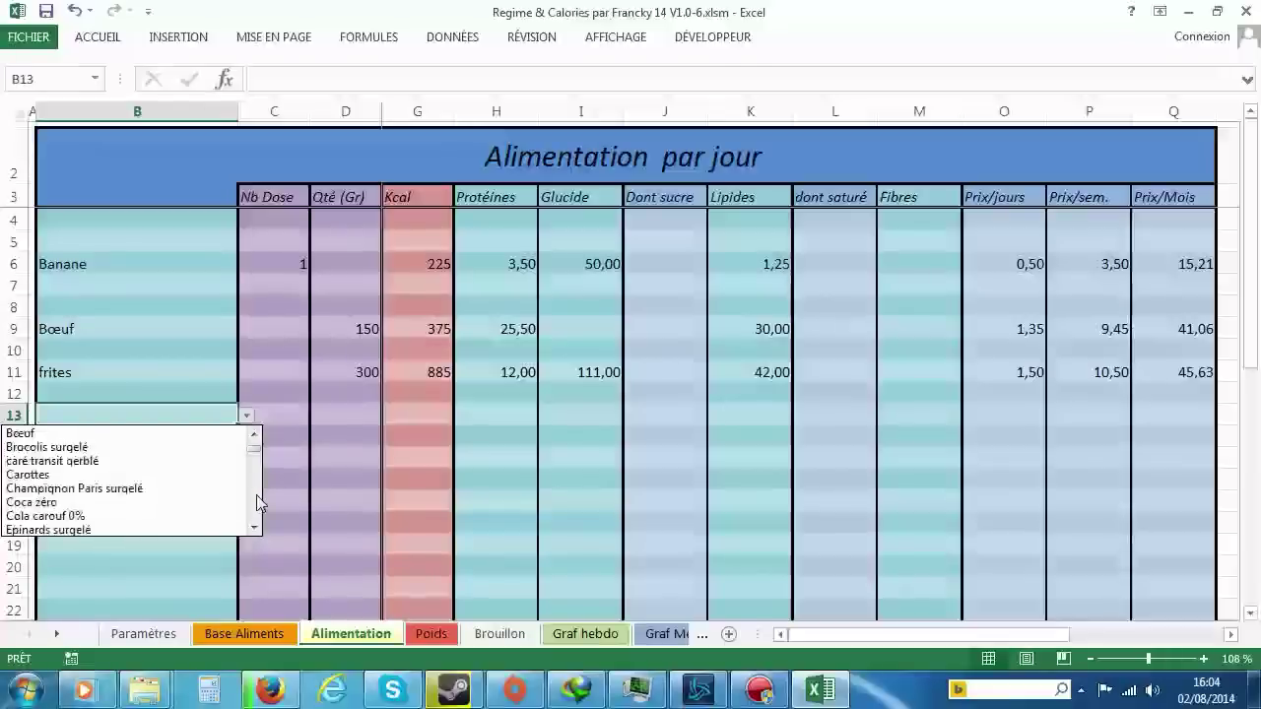
click(256, 495)
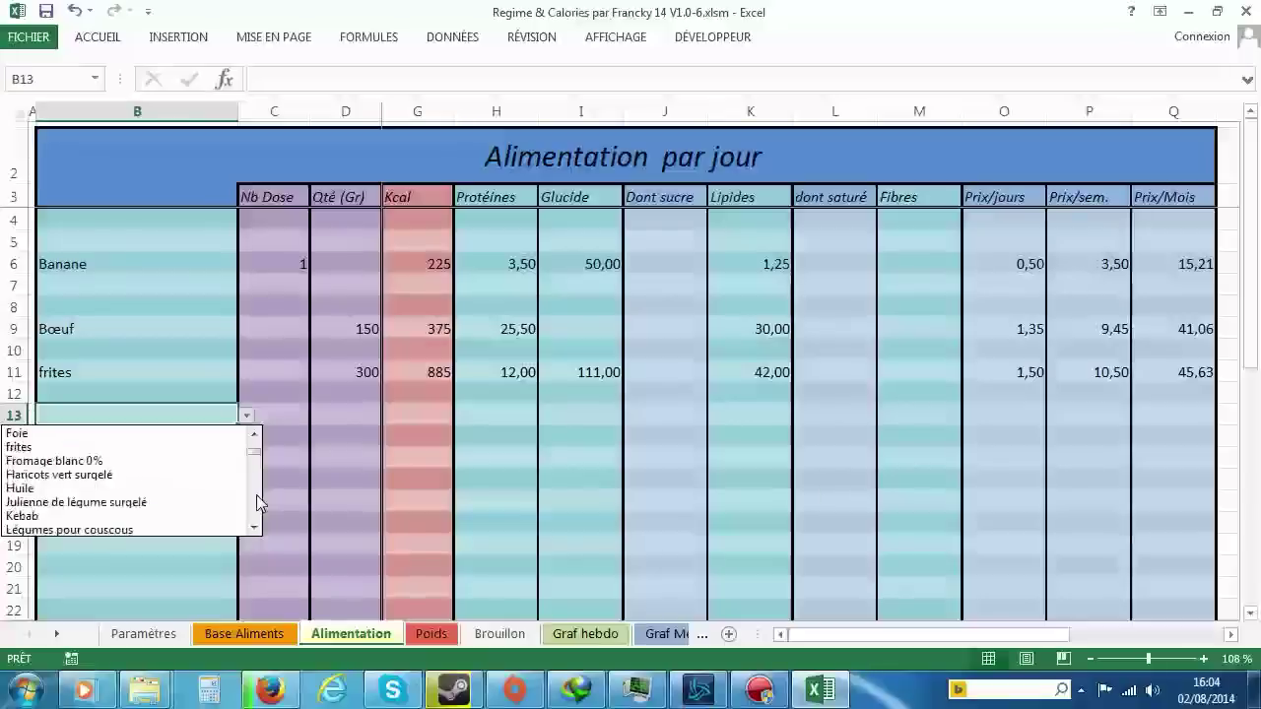
click(256, 495)
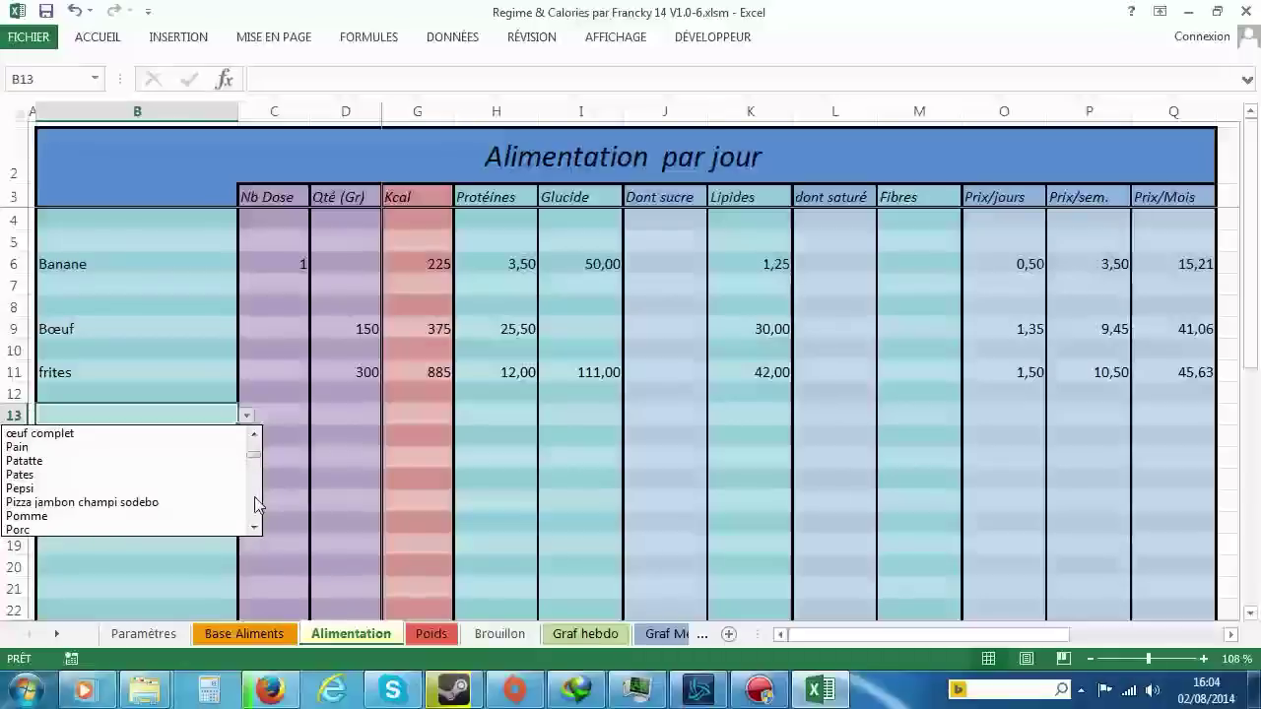
key(Escape)
Step: Replace Bœuf with Porc in row 9, keeping its quantity
click(79, 329)
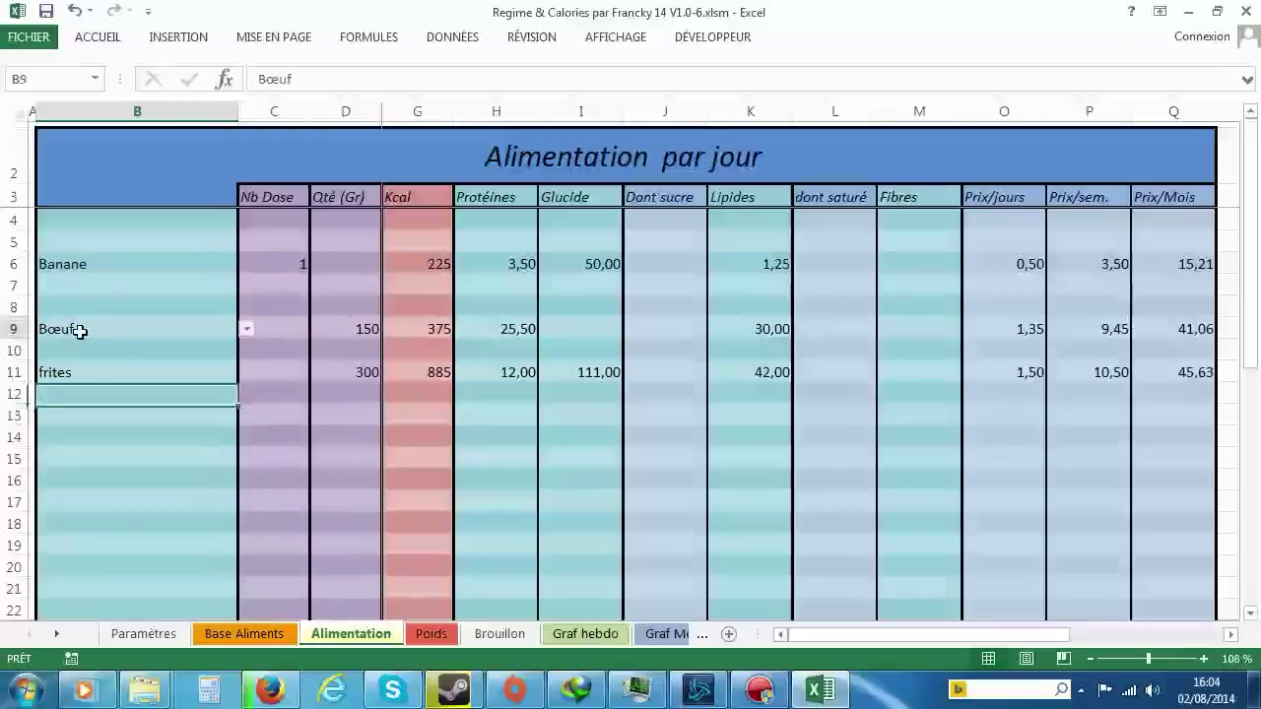
click(246, 332)
click(253, 423)
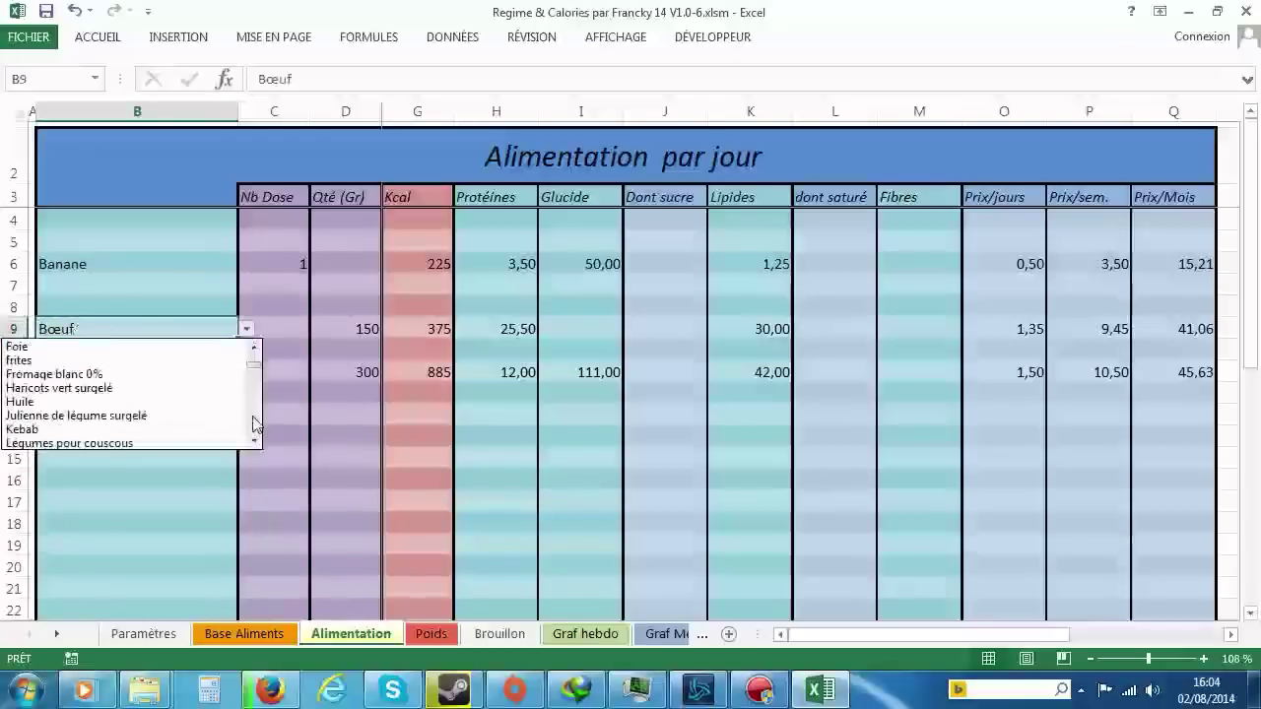
click(253, 424)
click(138, 444)
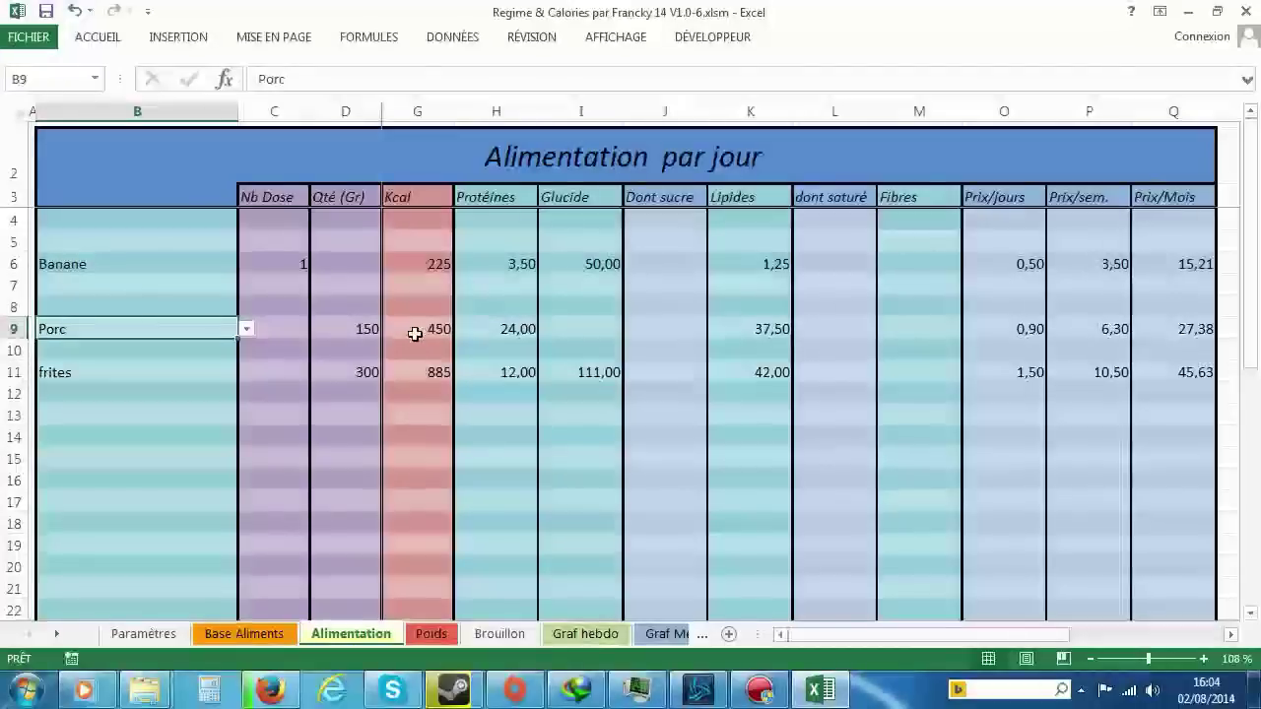
Step: Review the daily totals and the nutrient summary below the food table
click(193, 453)
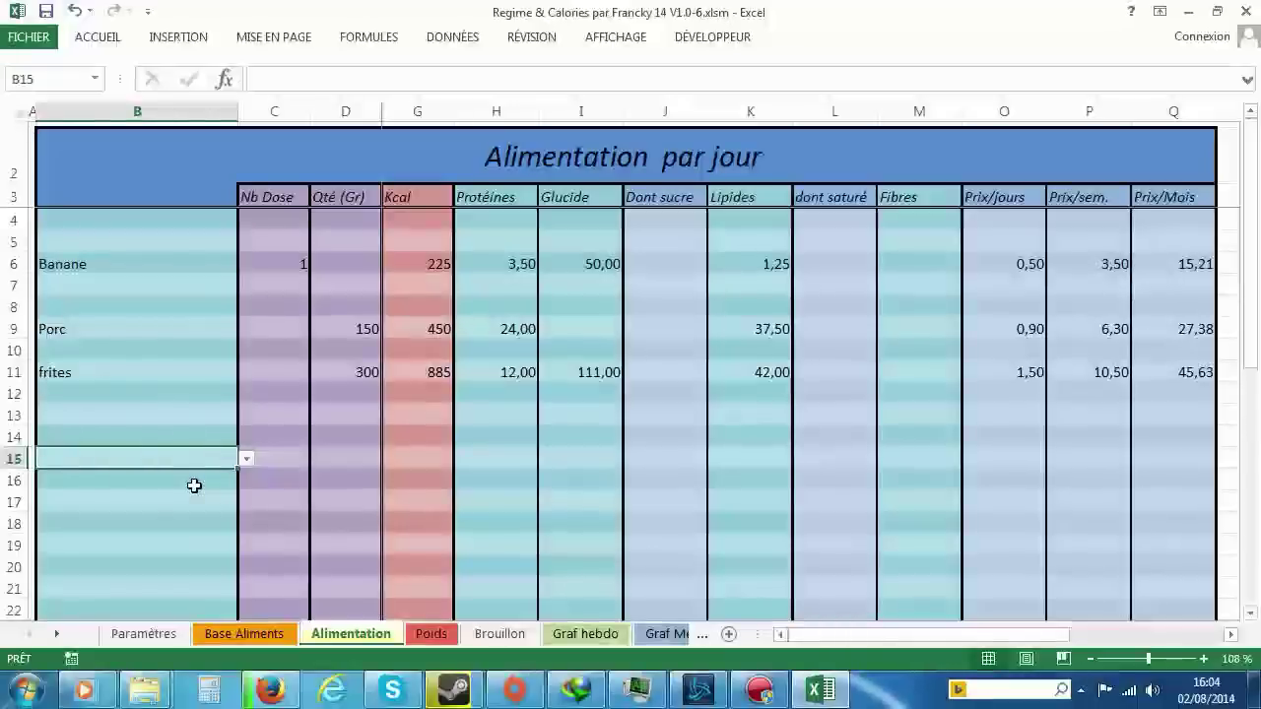
scroll(194, 486, down, 3)
scroll(194, 486, up, 3)
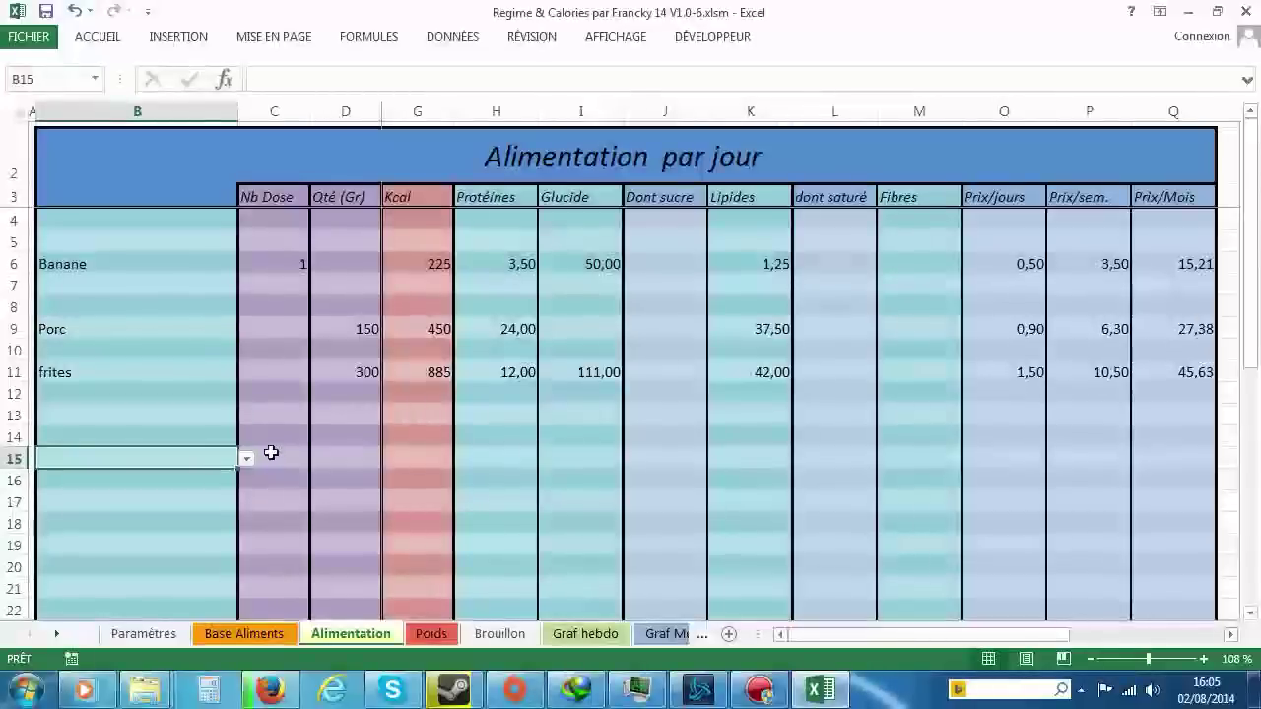
scroll(299, 476, down, 3)
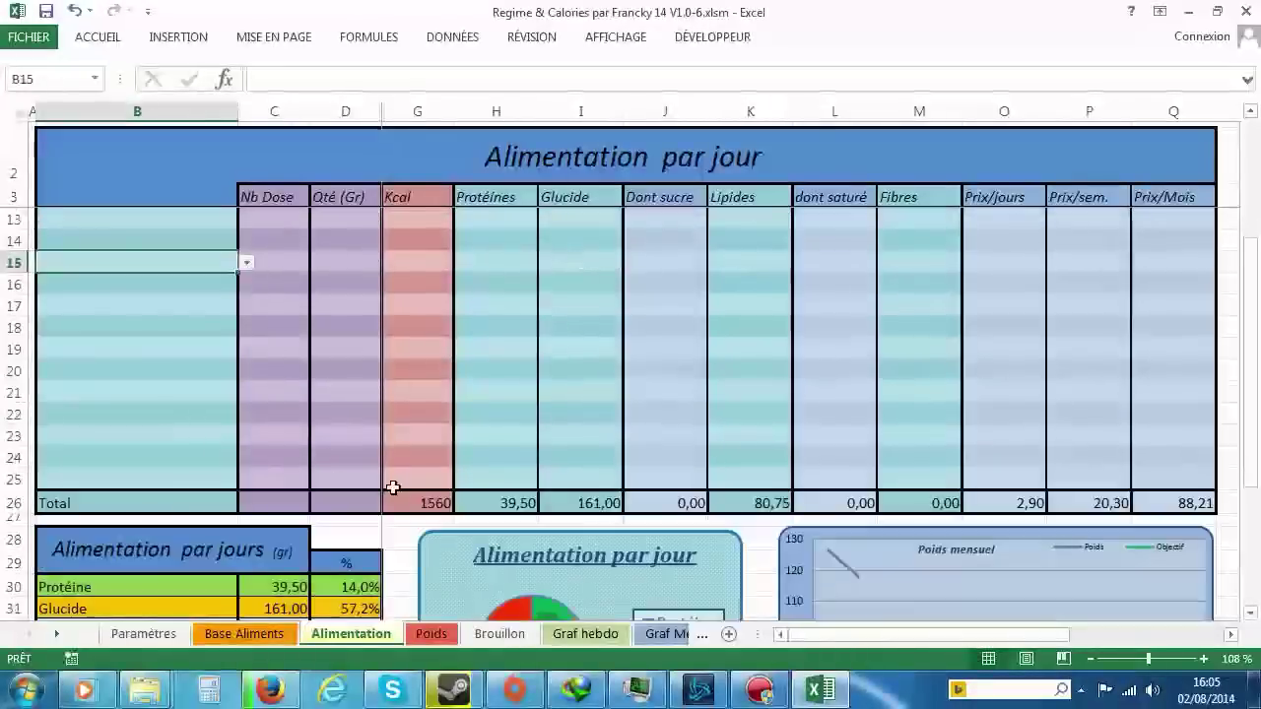
Step: Examine the protein, carbohydrate and fat shares in the daily nutrition pie chart below the food table
scroll(438, 503, down, 2)
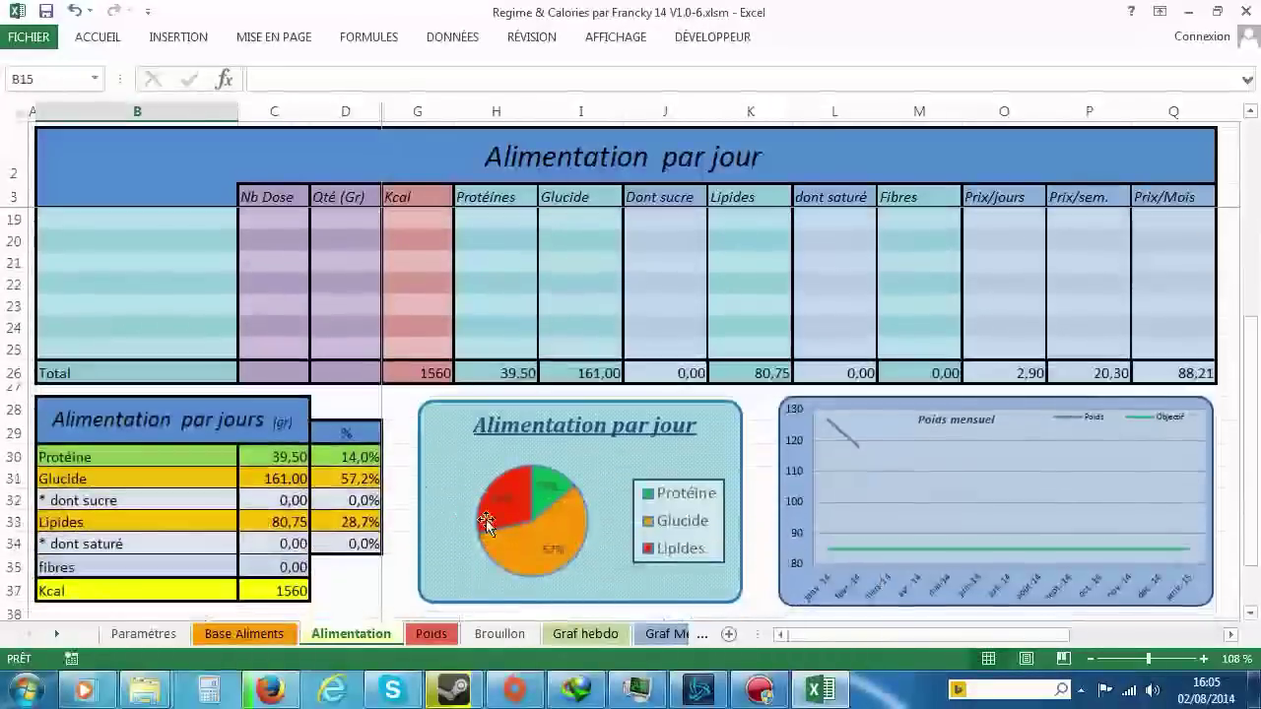
mouse_move(565, 546)
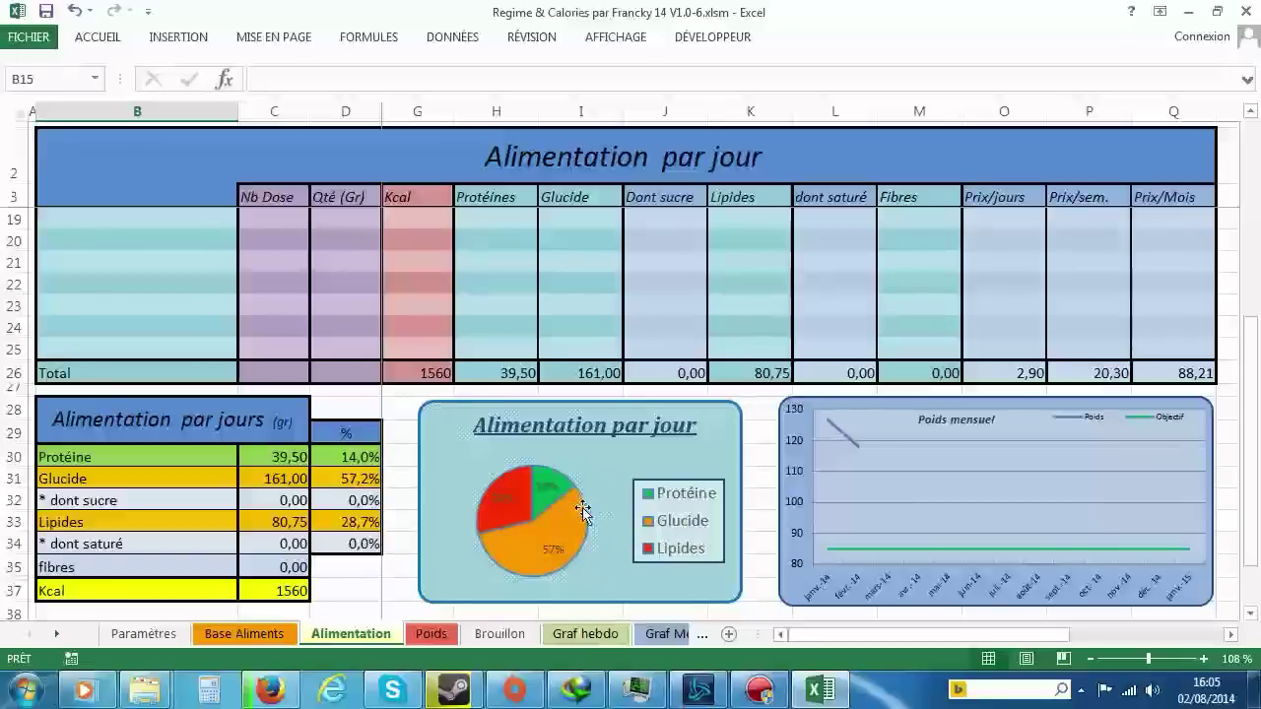
mouse_move(499, 565)
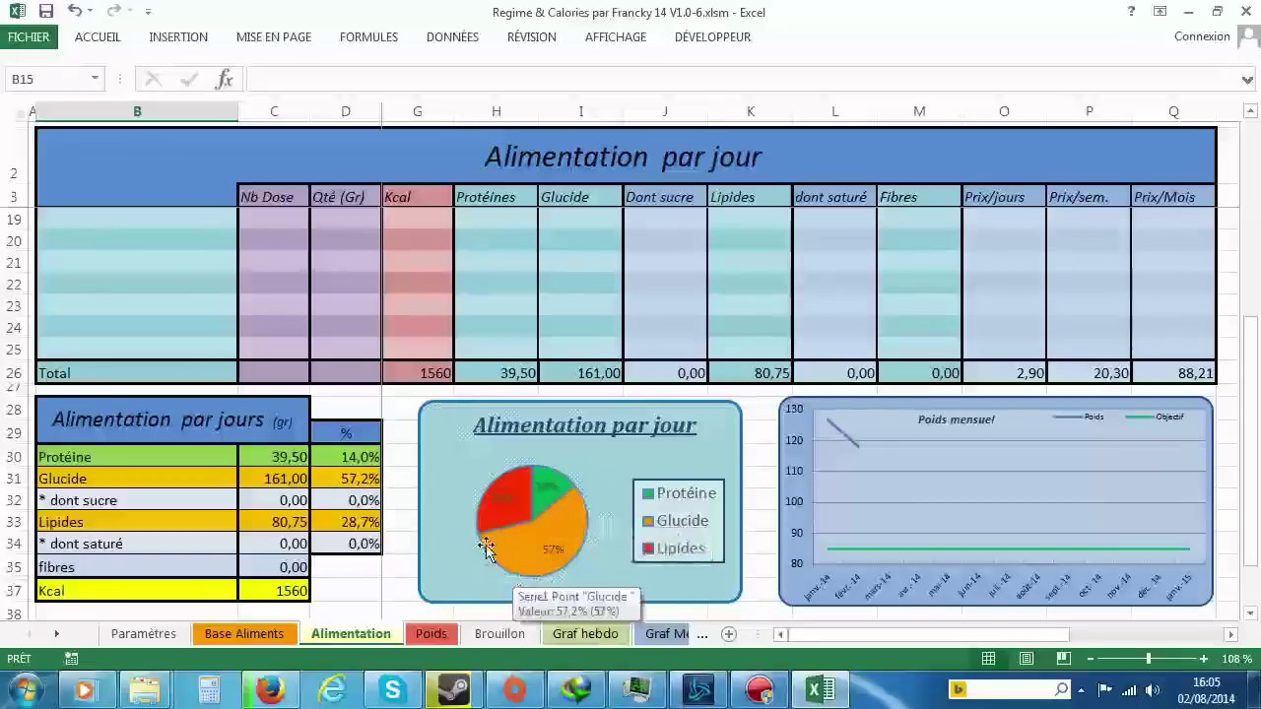
mouse_move(524, 485)
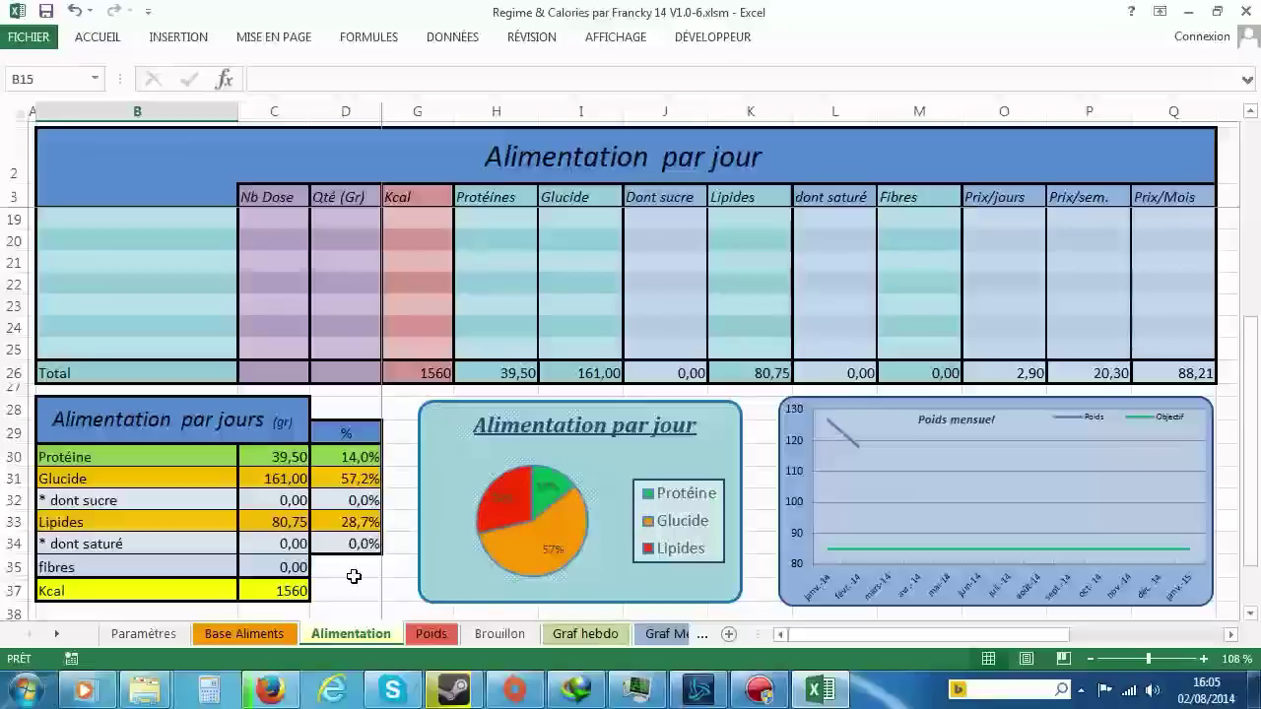
scroll(354, 577, up, 5)
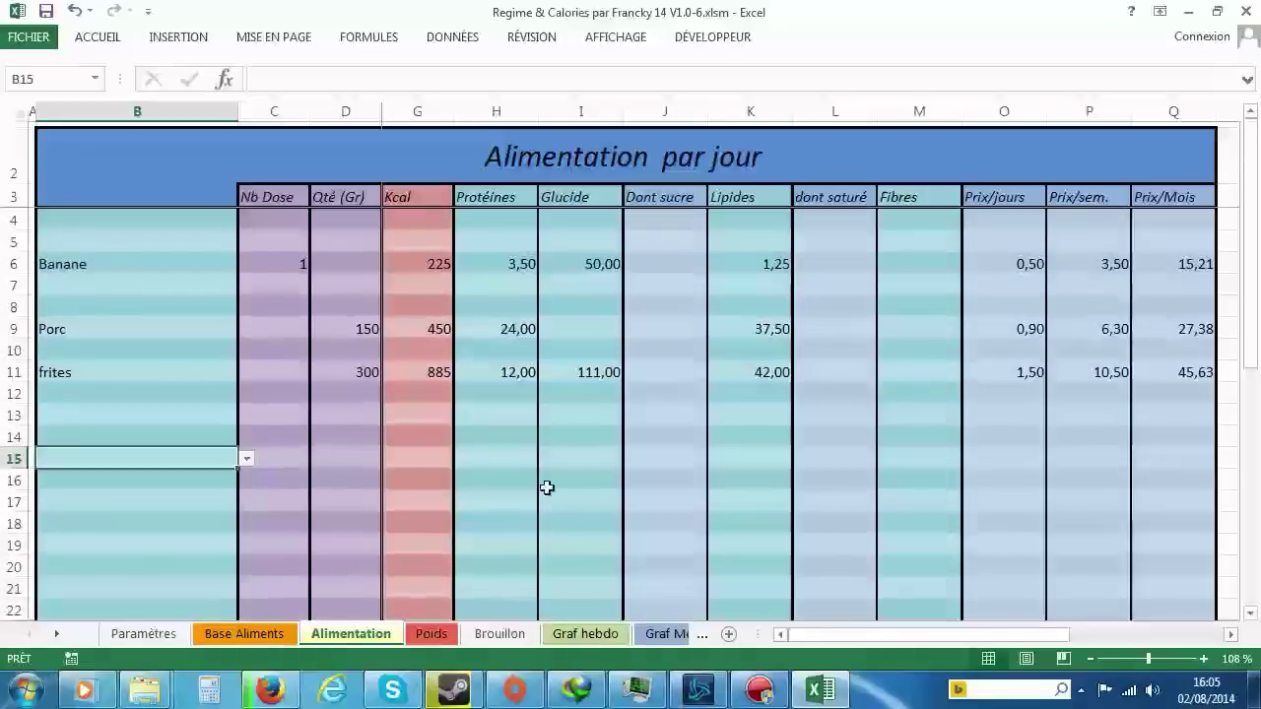
Step: Open the Poids sheet and examine the starting weight and the weekly dates in the Semaine column
click(433, 635)
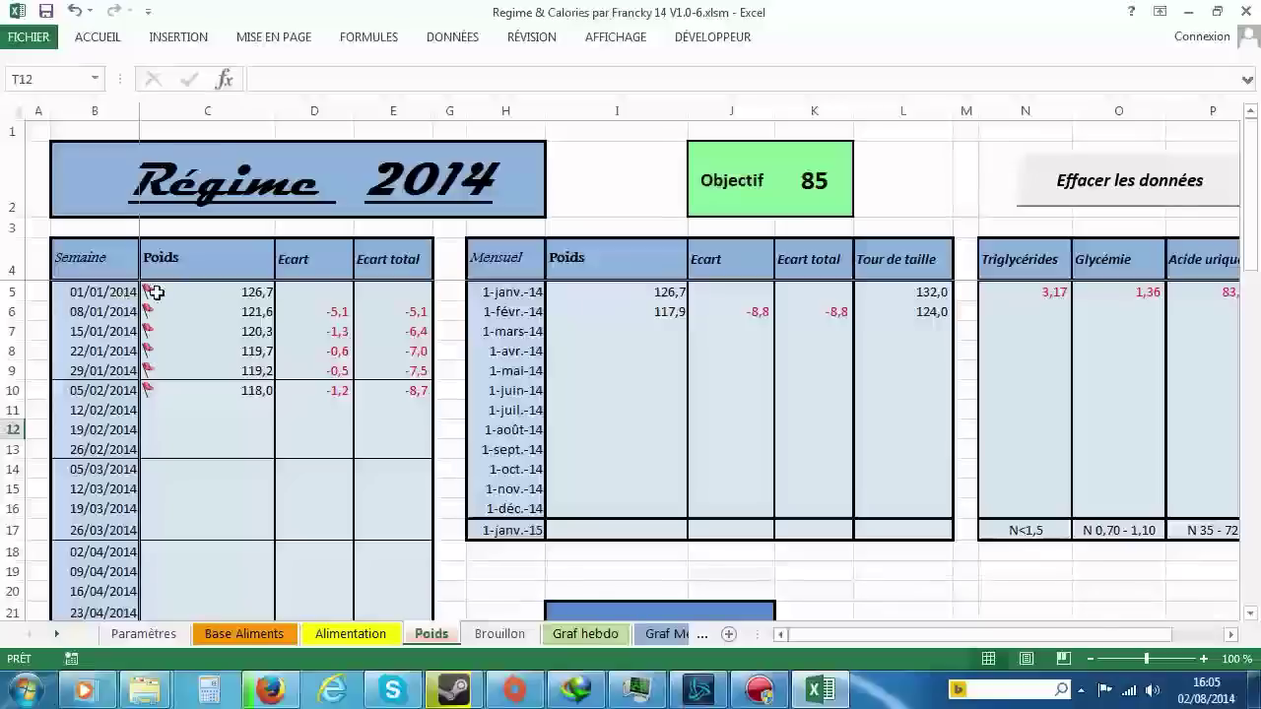
click(257, 297)
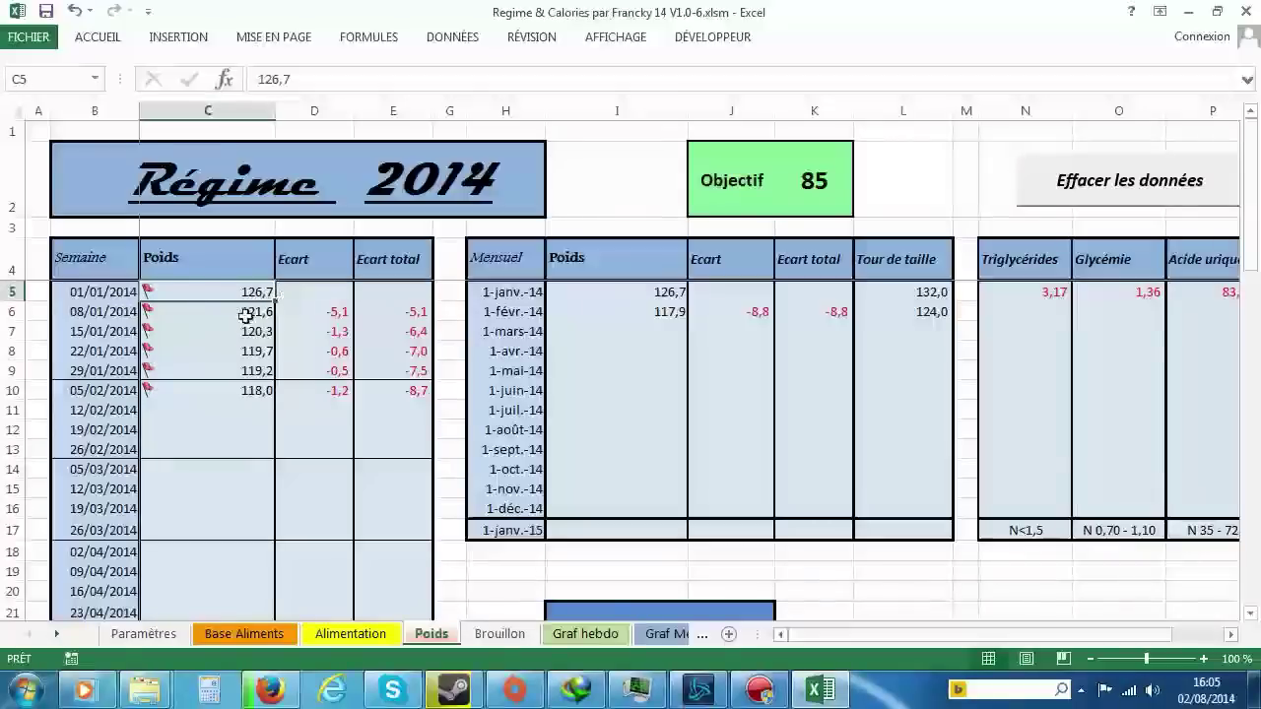
click(98, 297)
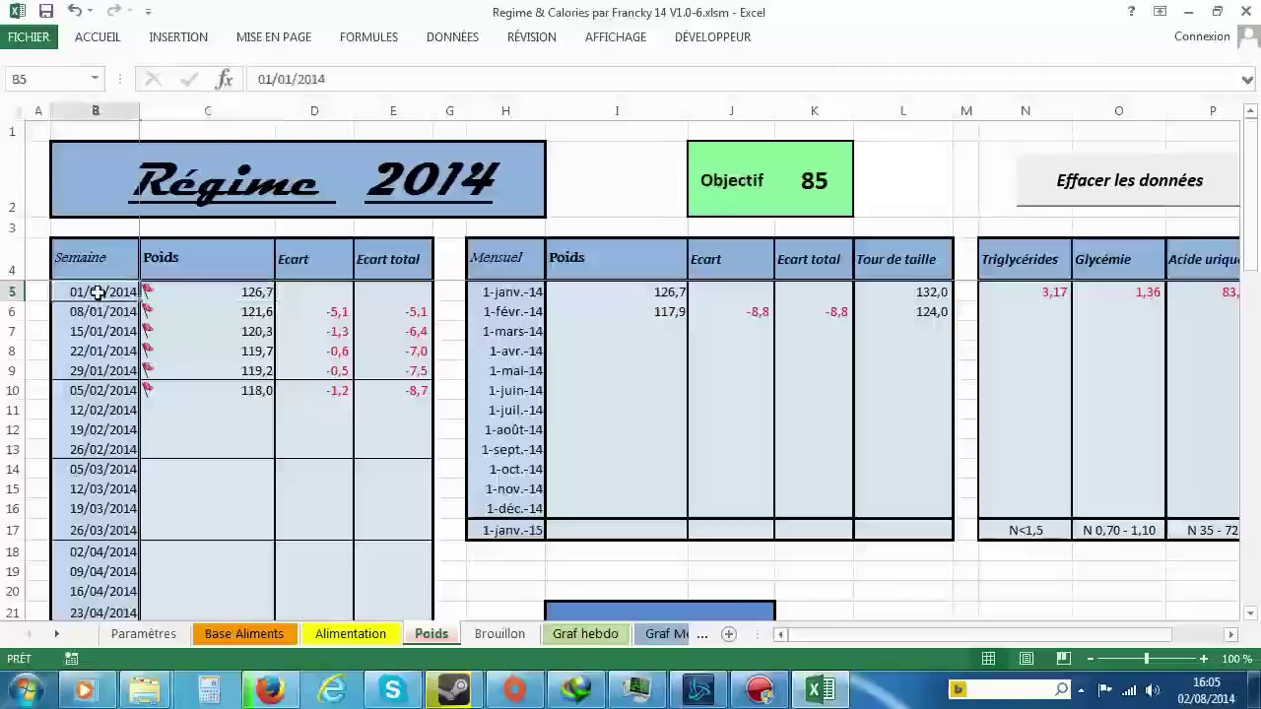
key(Down)
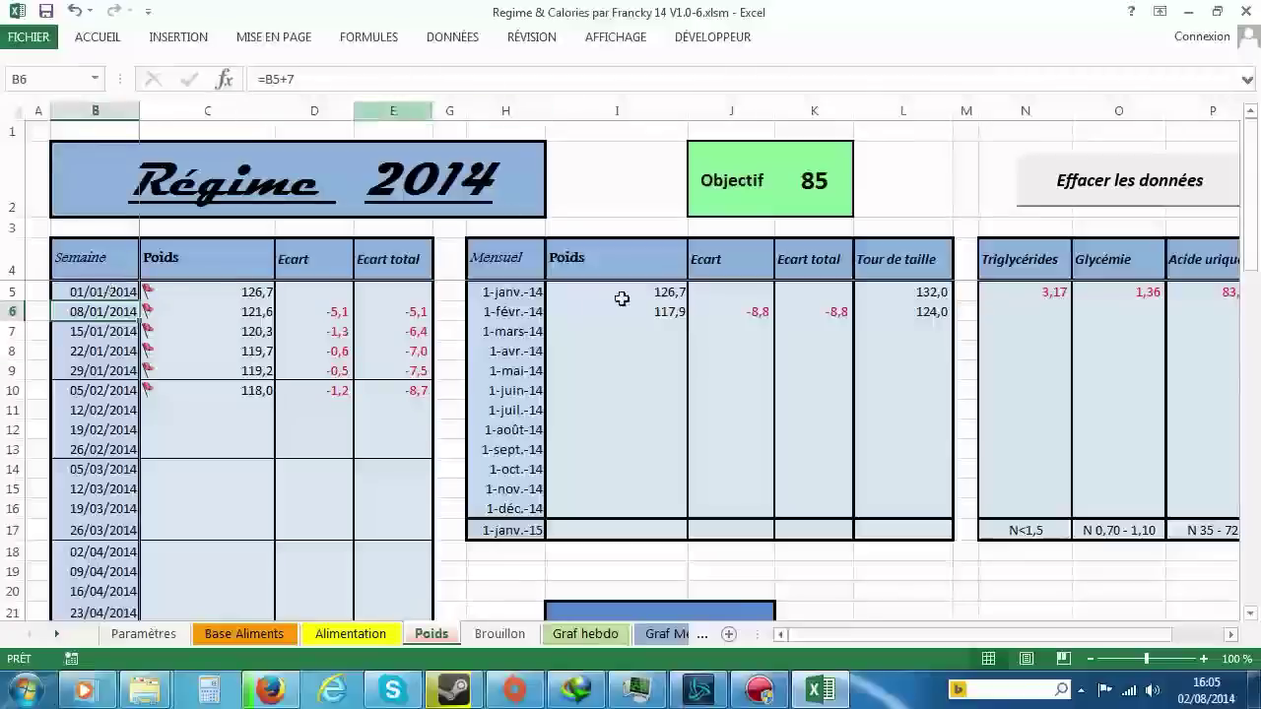
key(Up)
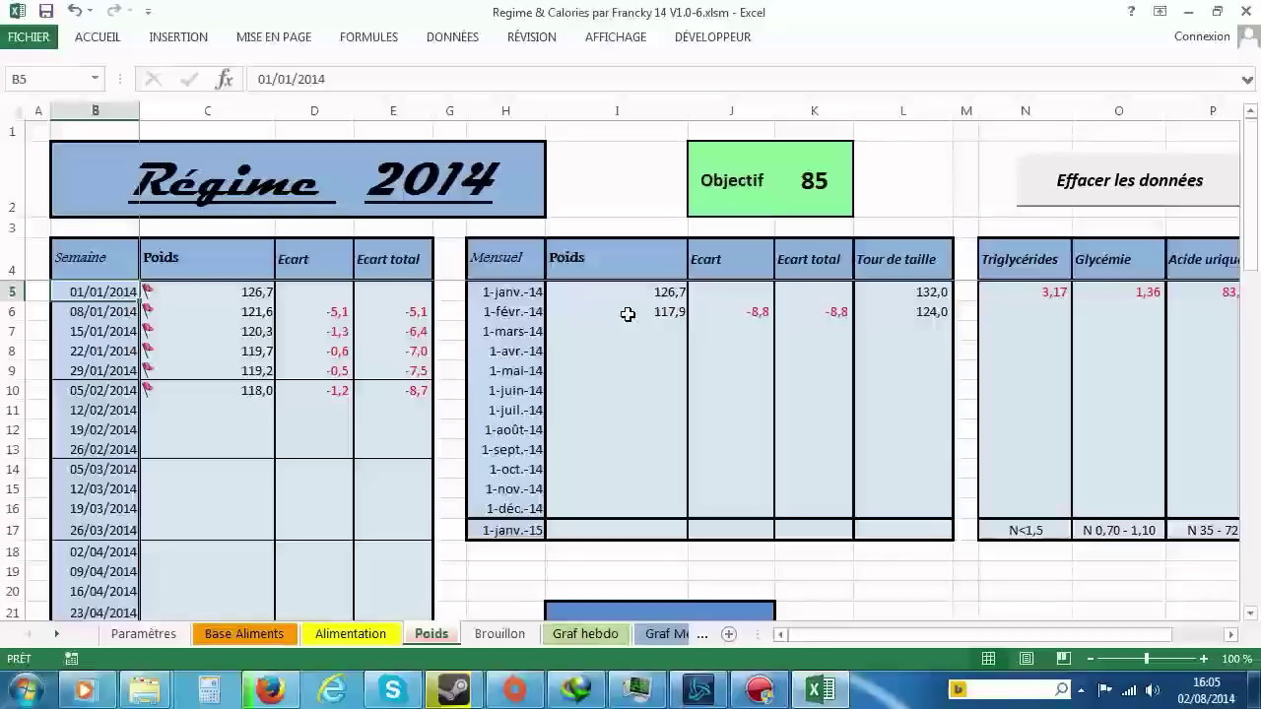
Step: Enter weekly weights of 116 for 12/02/2014 and 120 for 19/02/2014
key(Down)
key(Down)
key(Down)
key(Down)
key(Down)
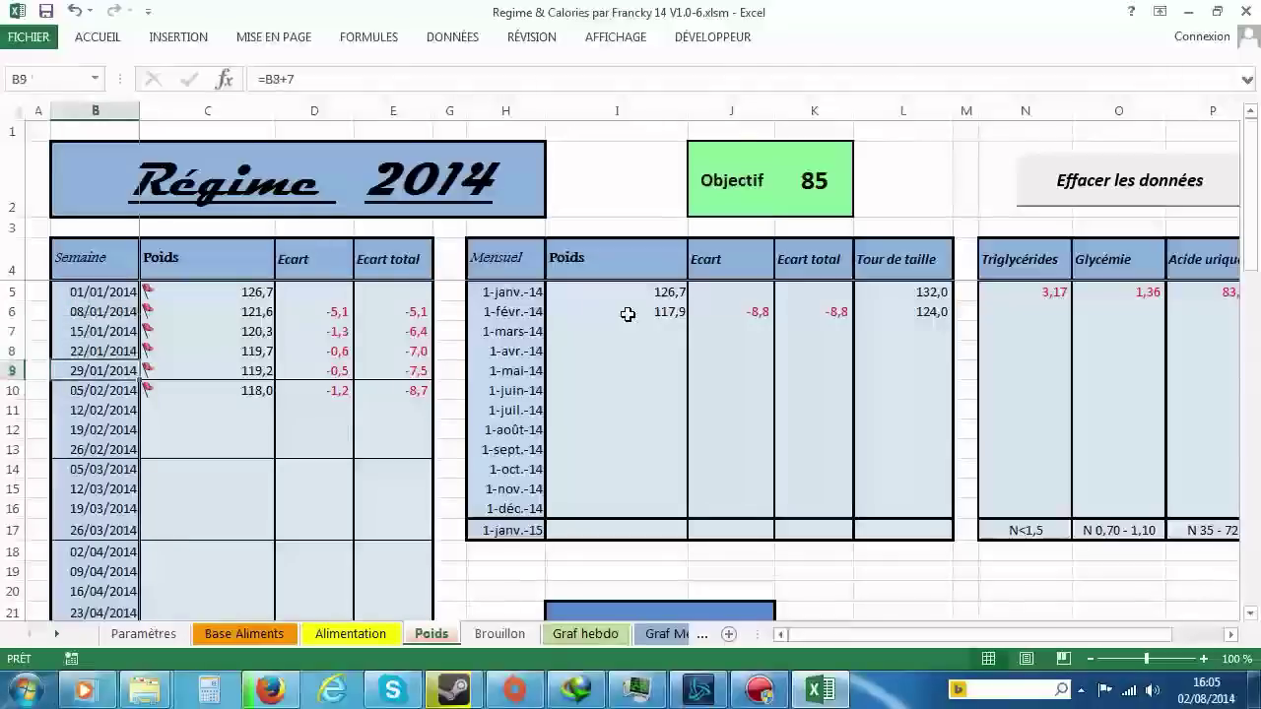
key(Right)
key(Right)
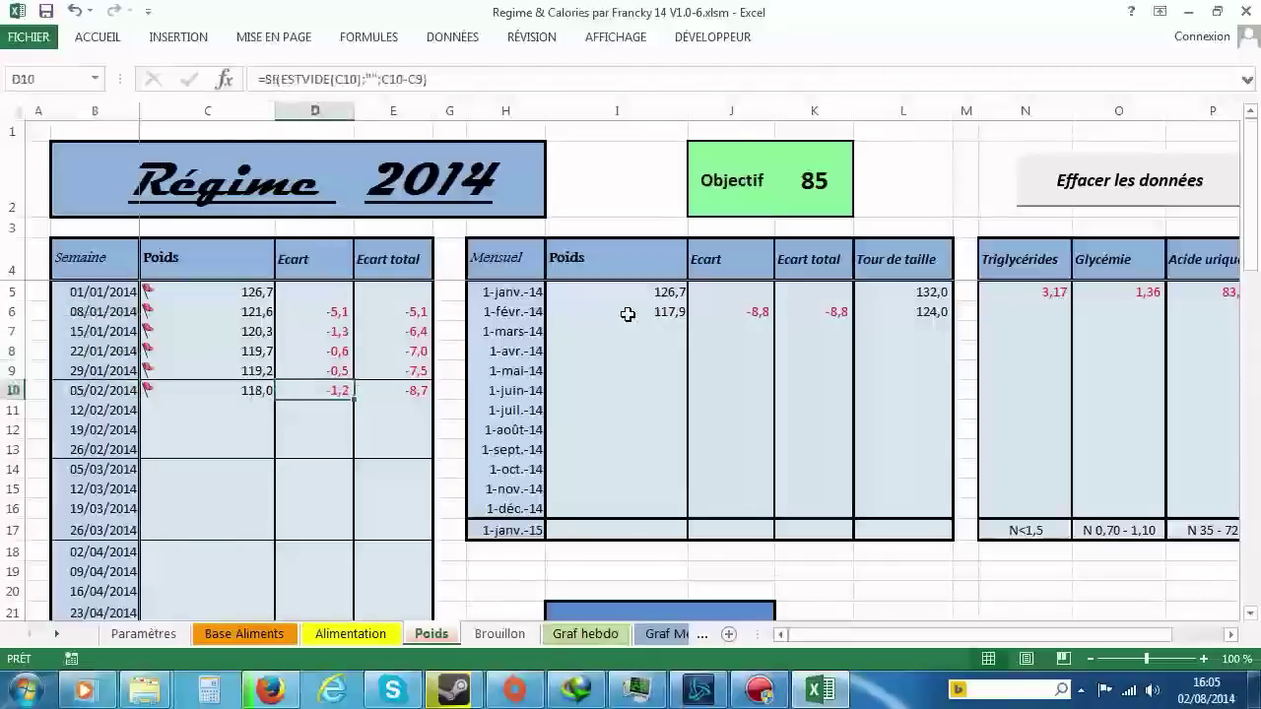
key(Left)
key(Down)
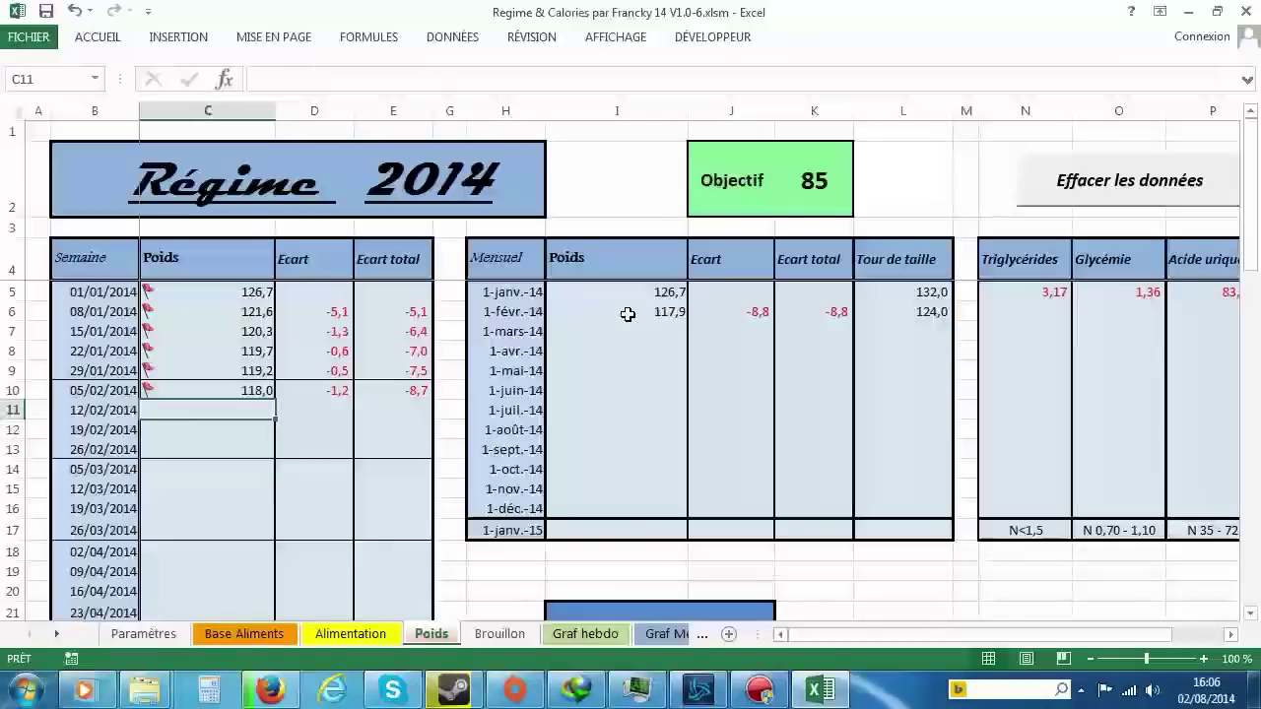
text(1)
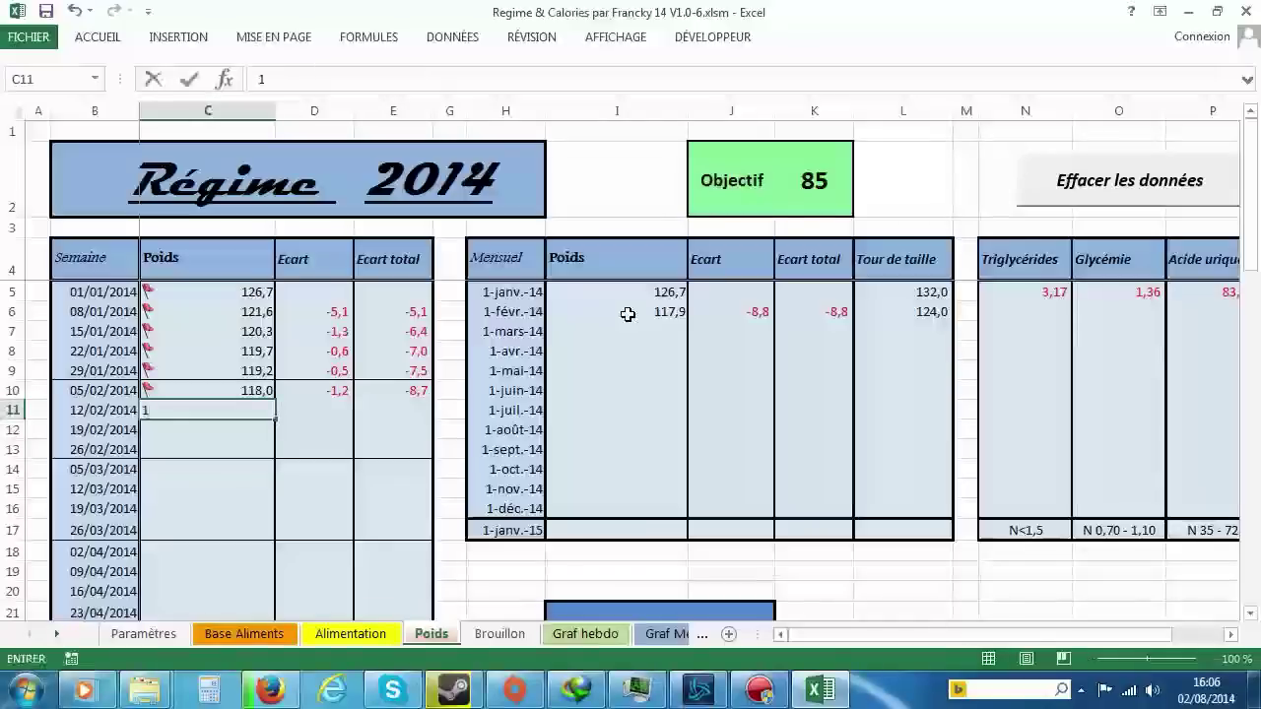
text(16)
key(Return)
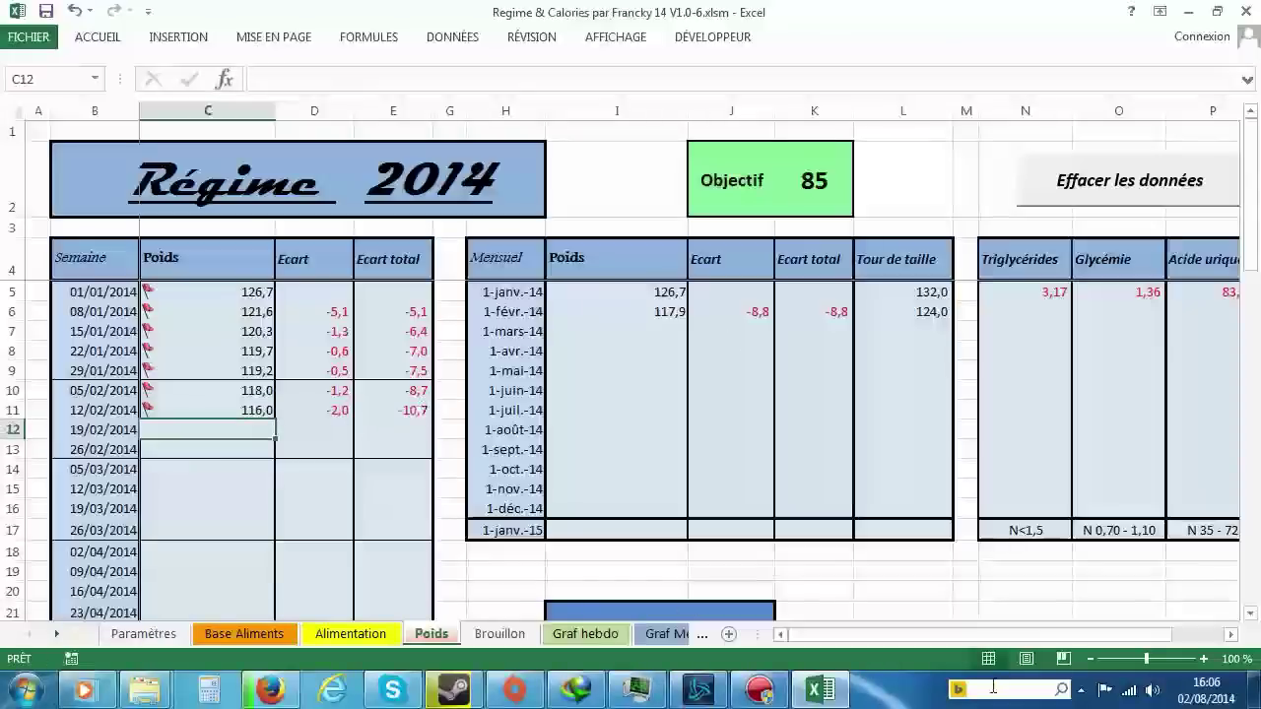
text(120)
key(Return)
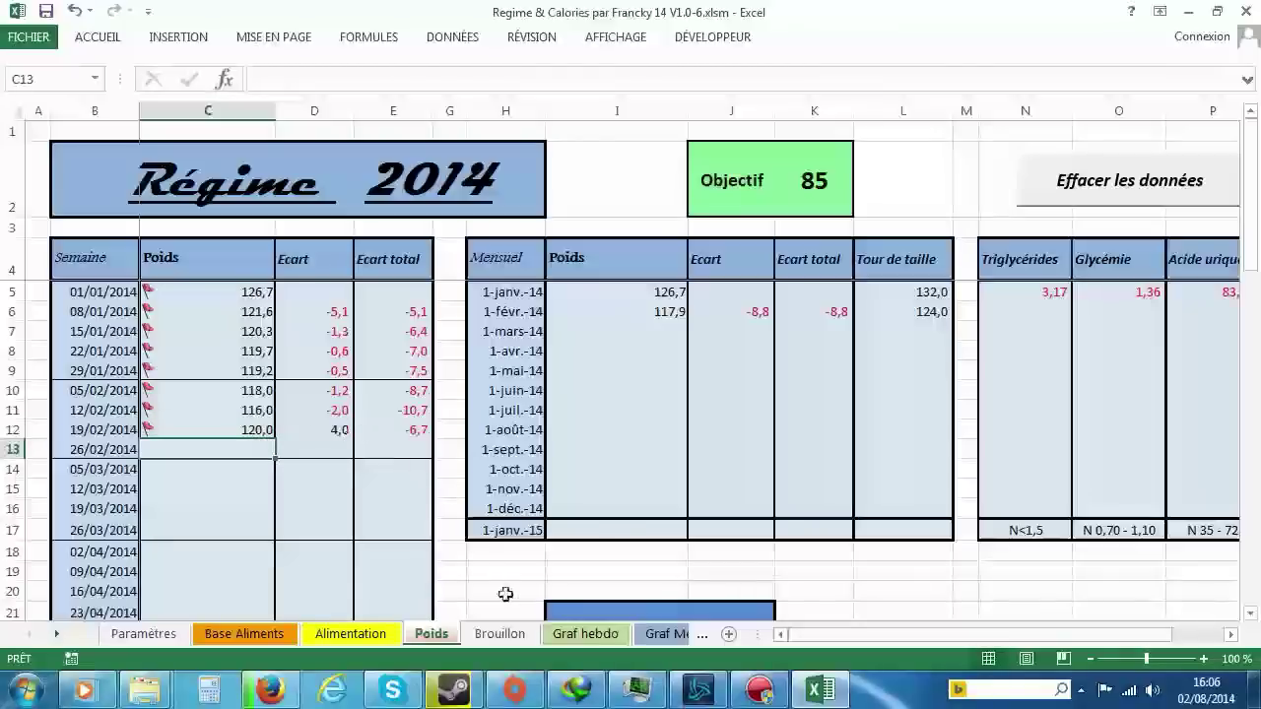
Step: Check the weight curves on the Graf hebdo and Graf Mensuel sheets and return to the Poids sheet
click(591, 636)
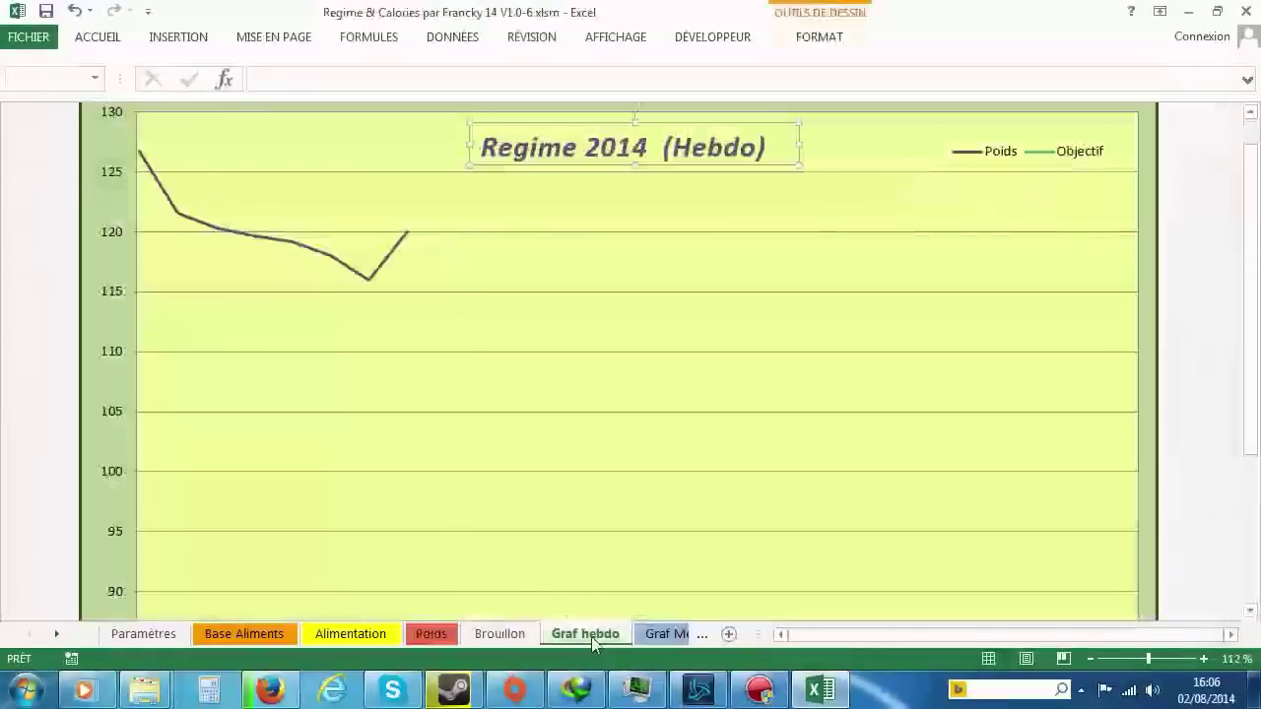
click(658, 634)
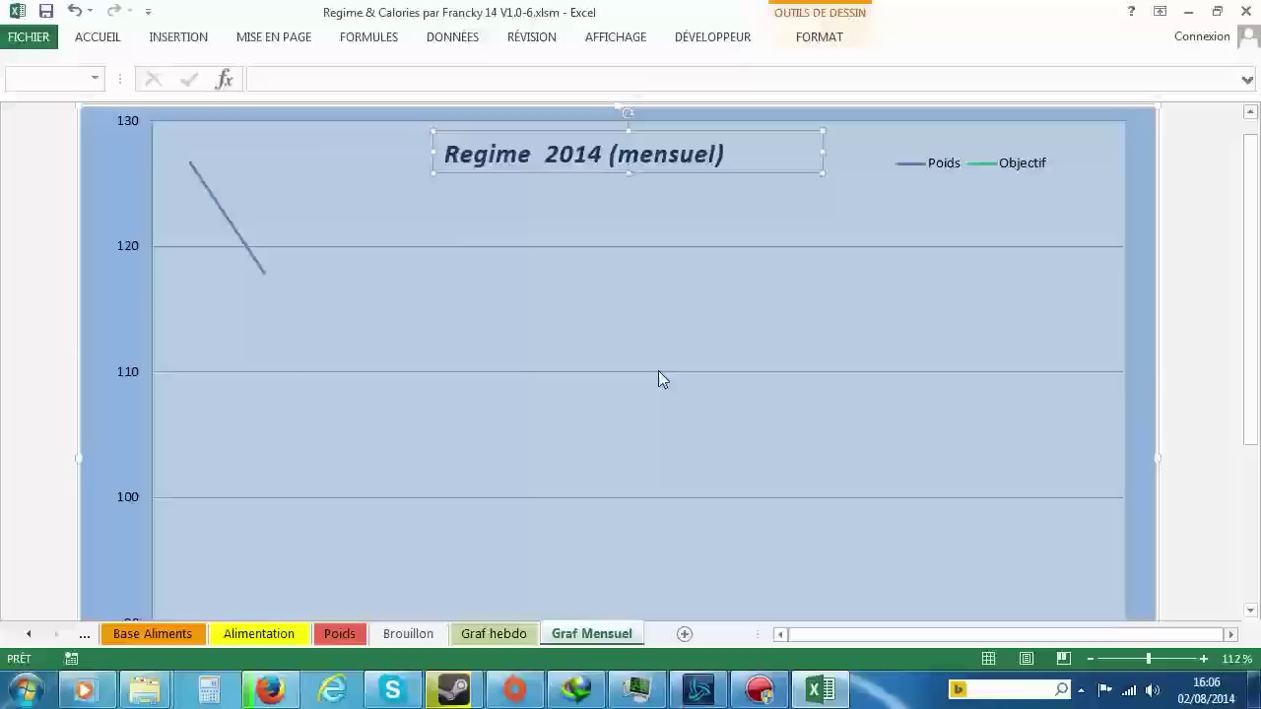
click(340, 635)
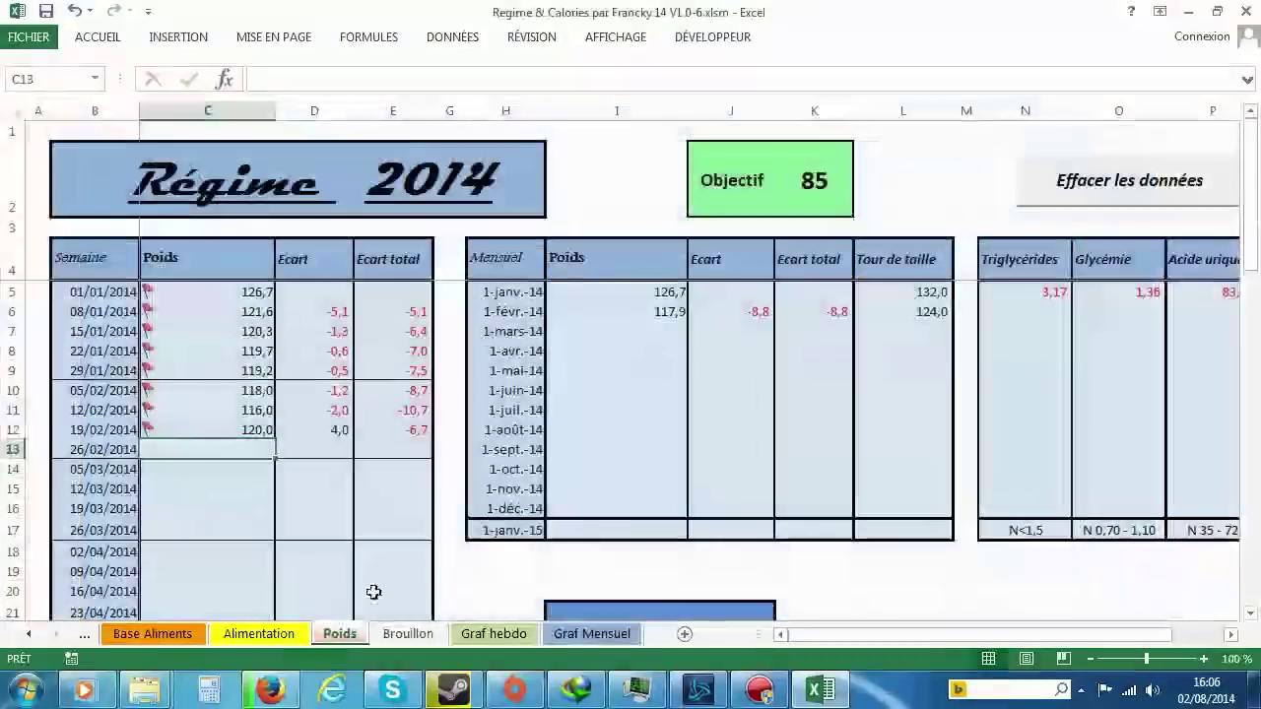
Step: Enter 111 as the monthly weight for 1-mars-14 and view it on the Graf Mensuel chart
click(669, 327)
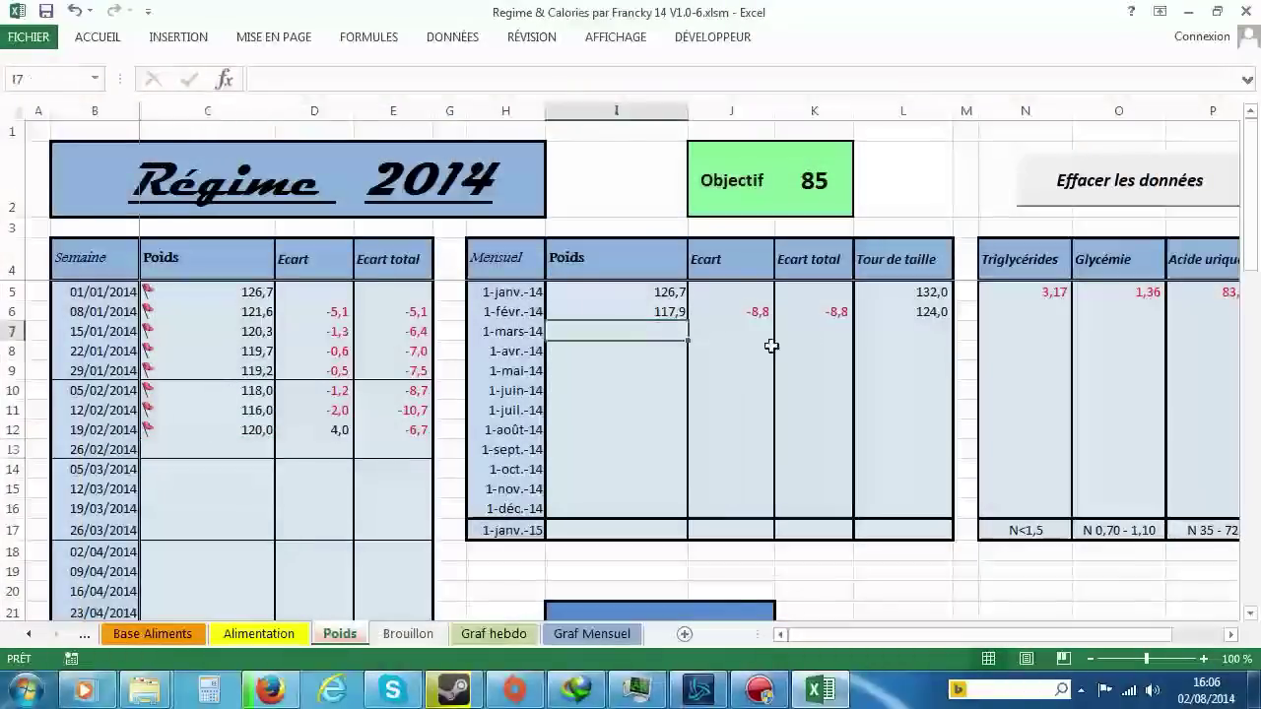
text(1)
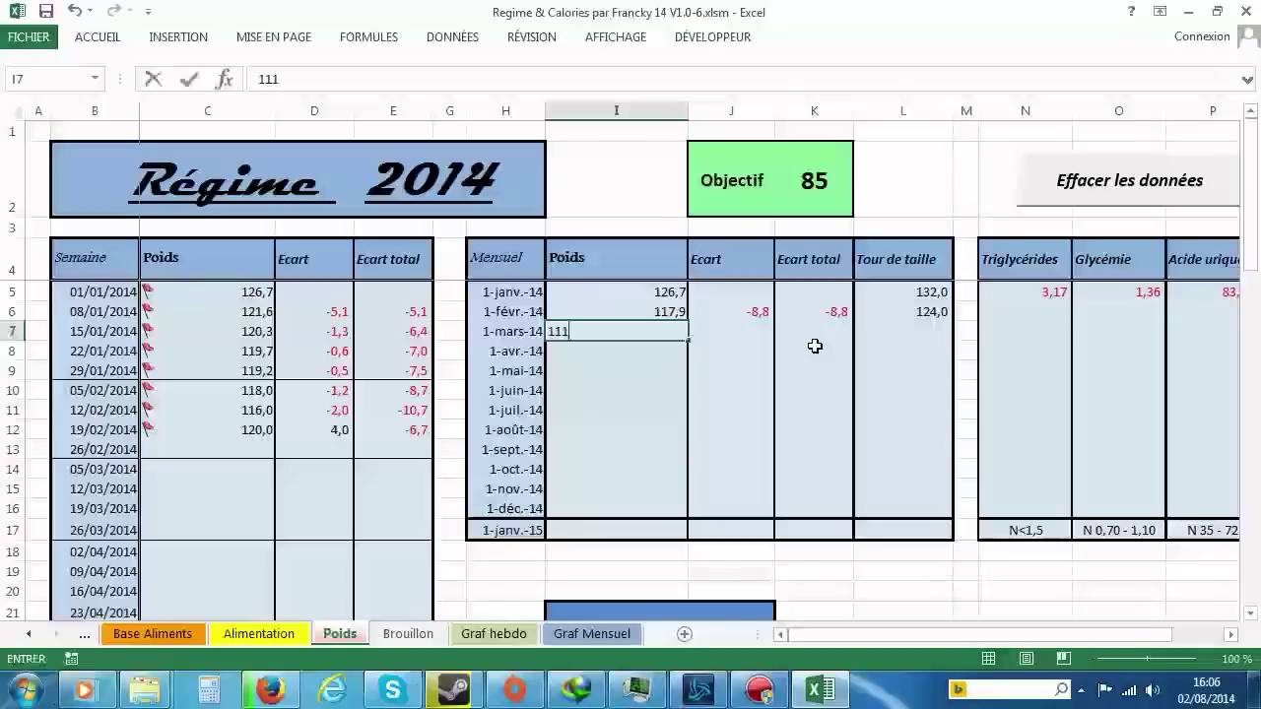
text(11)
key(Return)
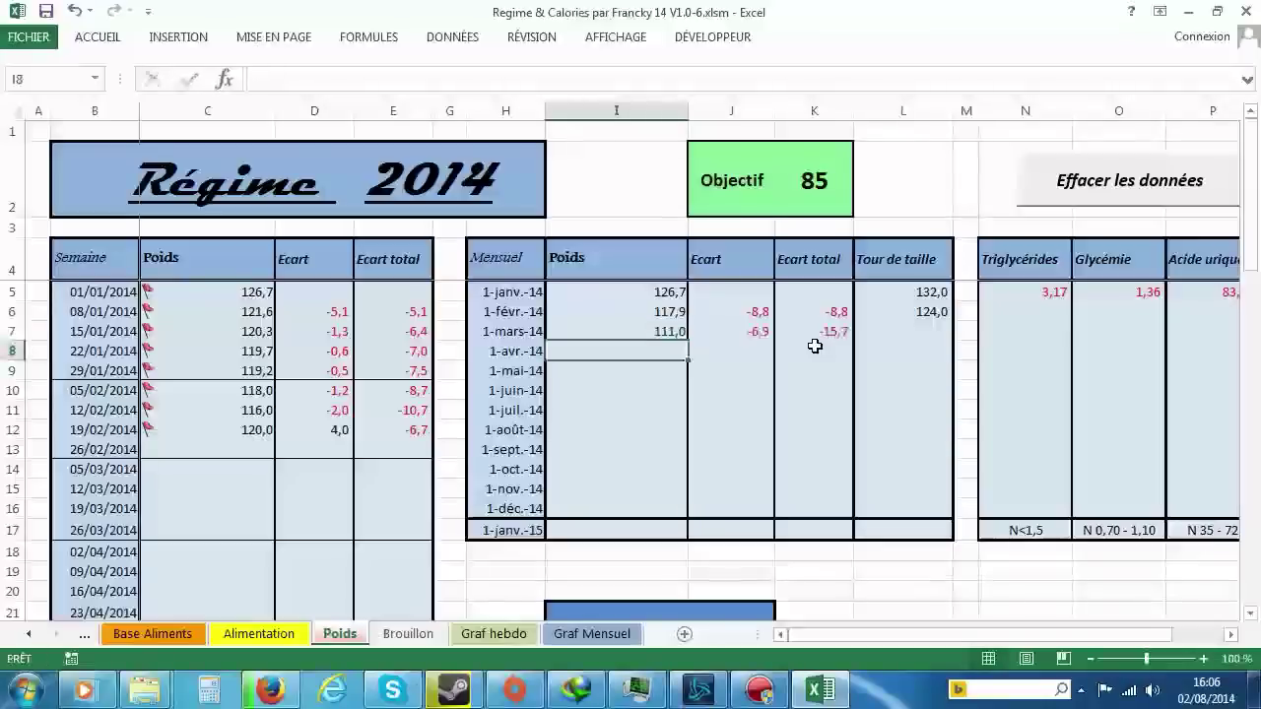
click(605, 638)
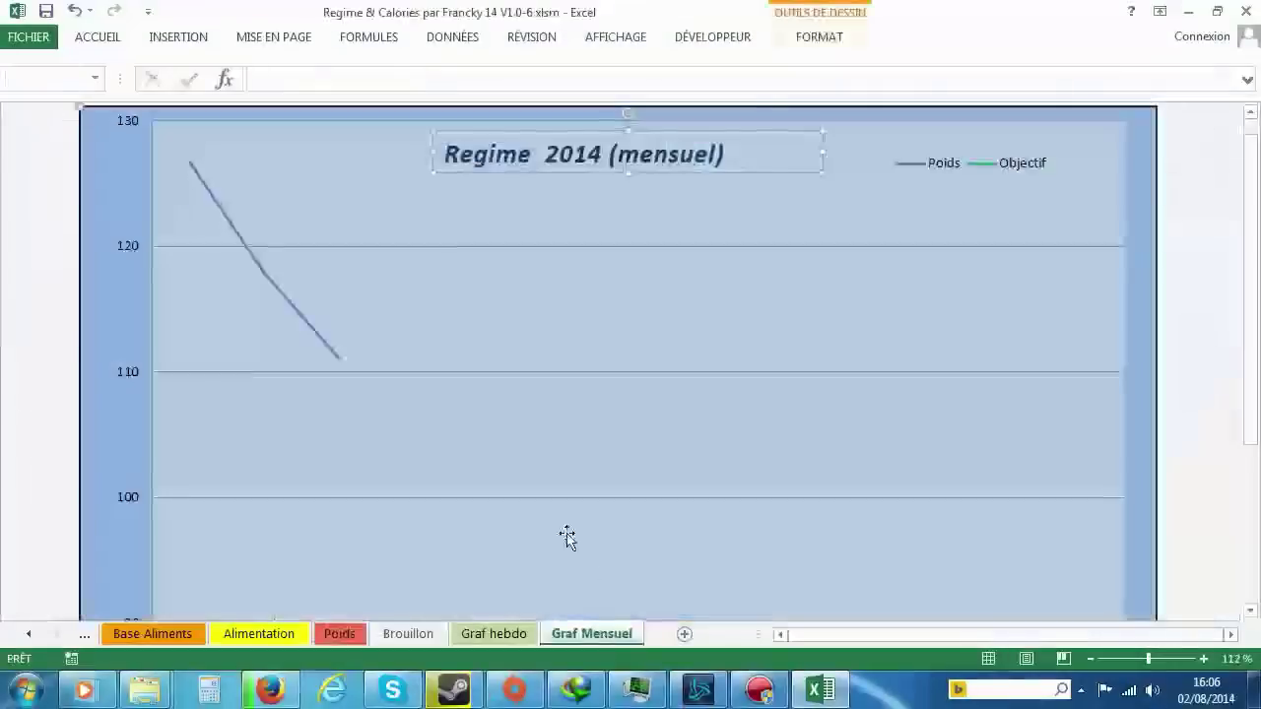
Step: Add a monthly weight of 120 for 1-avr.-14 on the Poids sheet and check the Graf Mensuel curve
click(340, 633)
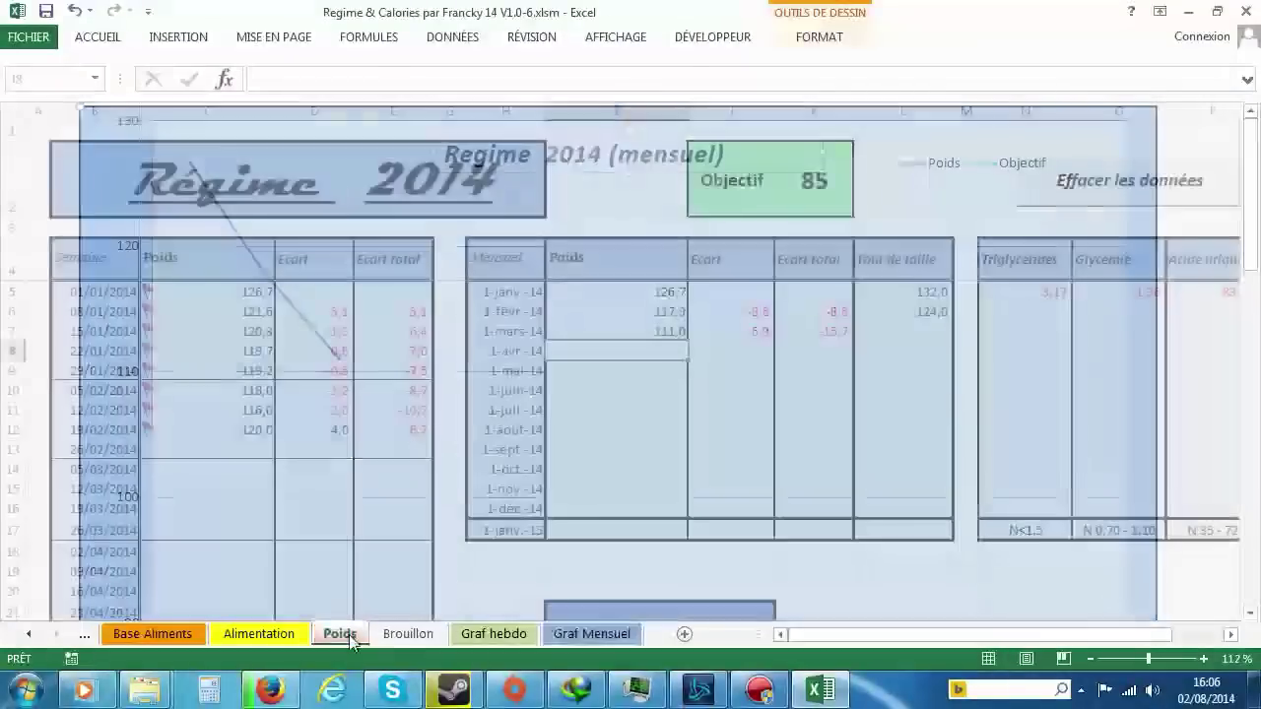
text(1)
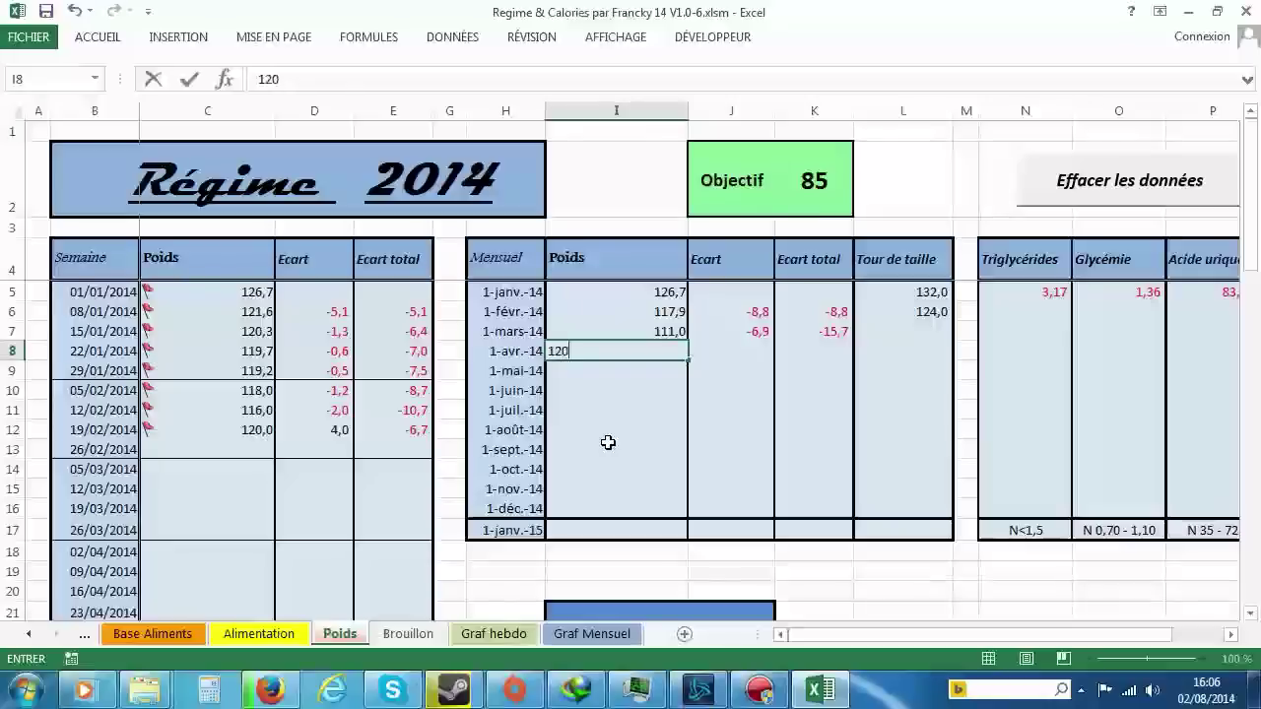
text(20)
key(Return)
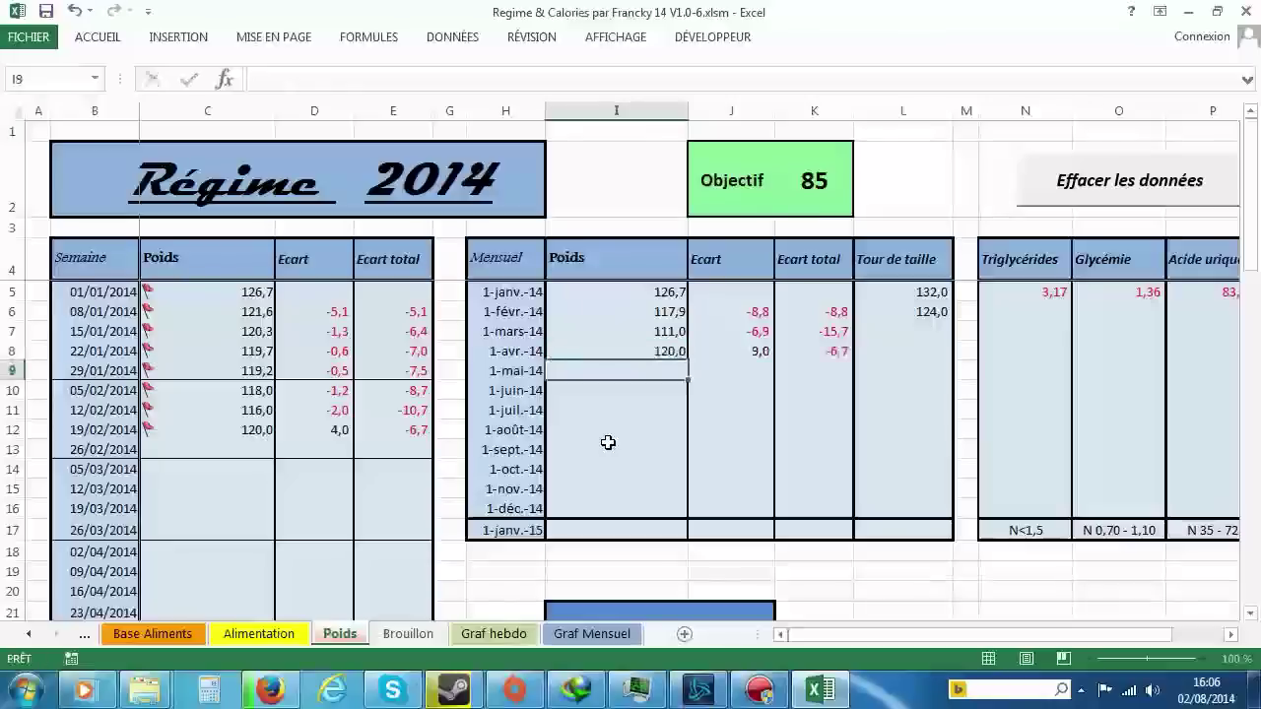
click(594, 640)
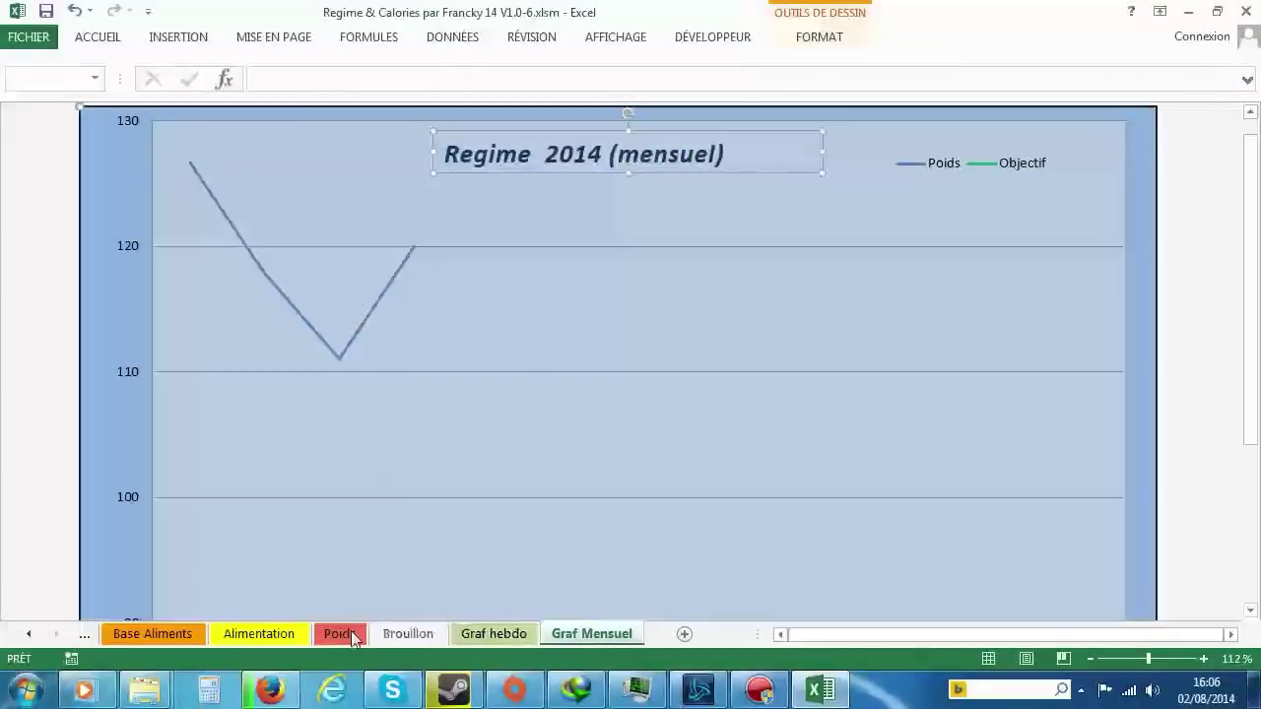
Step: Examine the January triglycerides, glycémie and acide urique entries in the blood test table of the Poids sheet
click(338, 636)
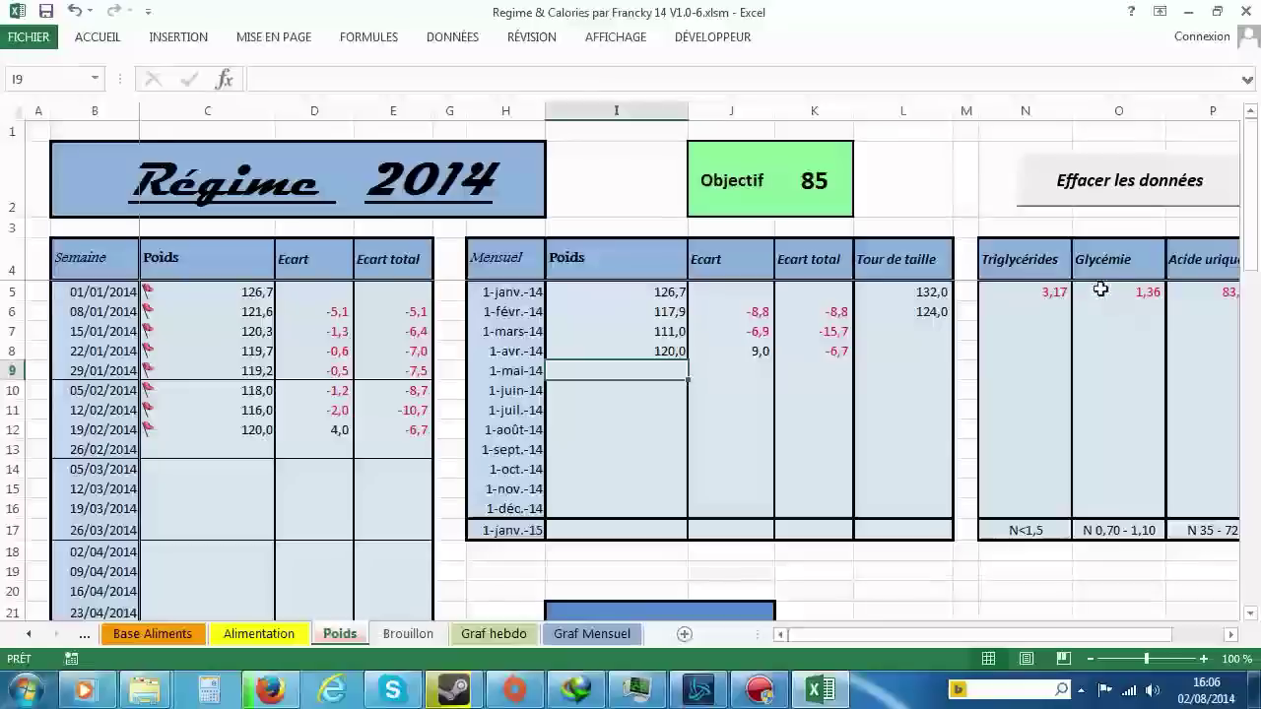
click(1024, 292)
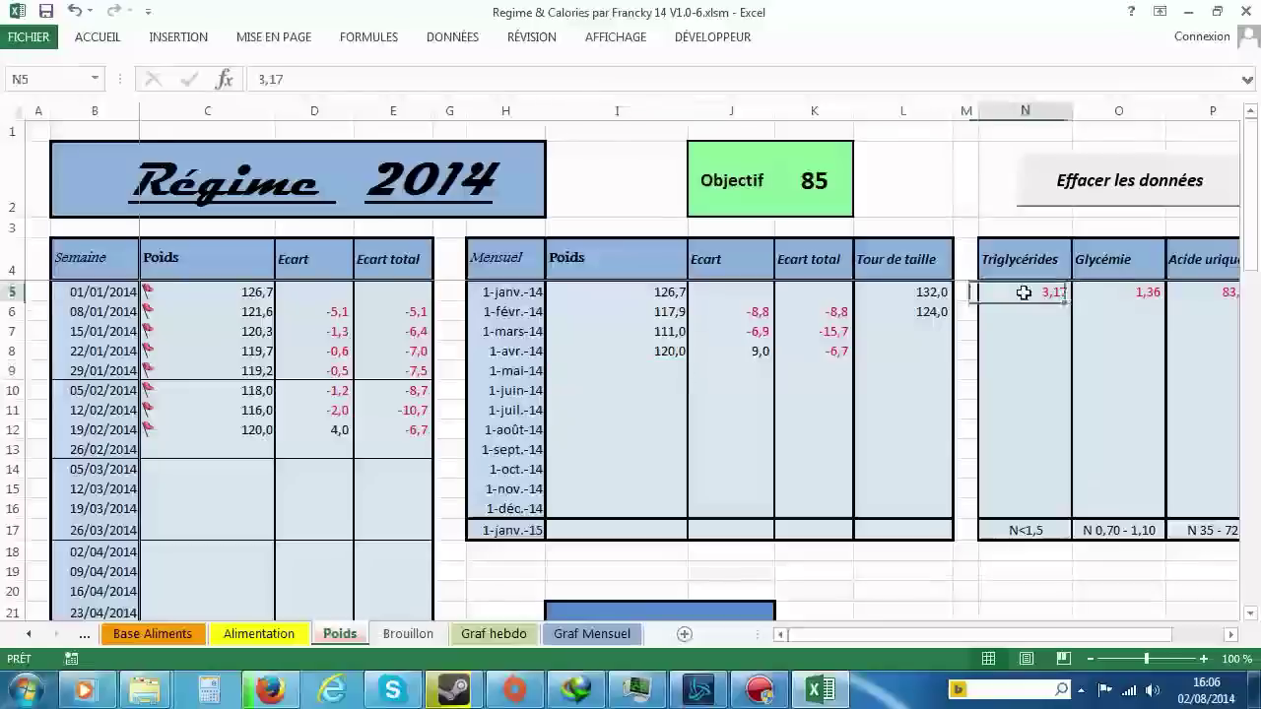
click(1122, 291)
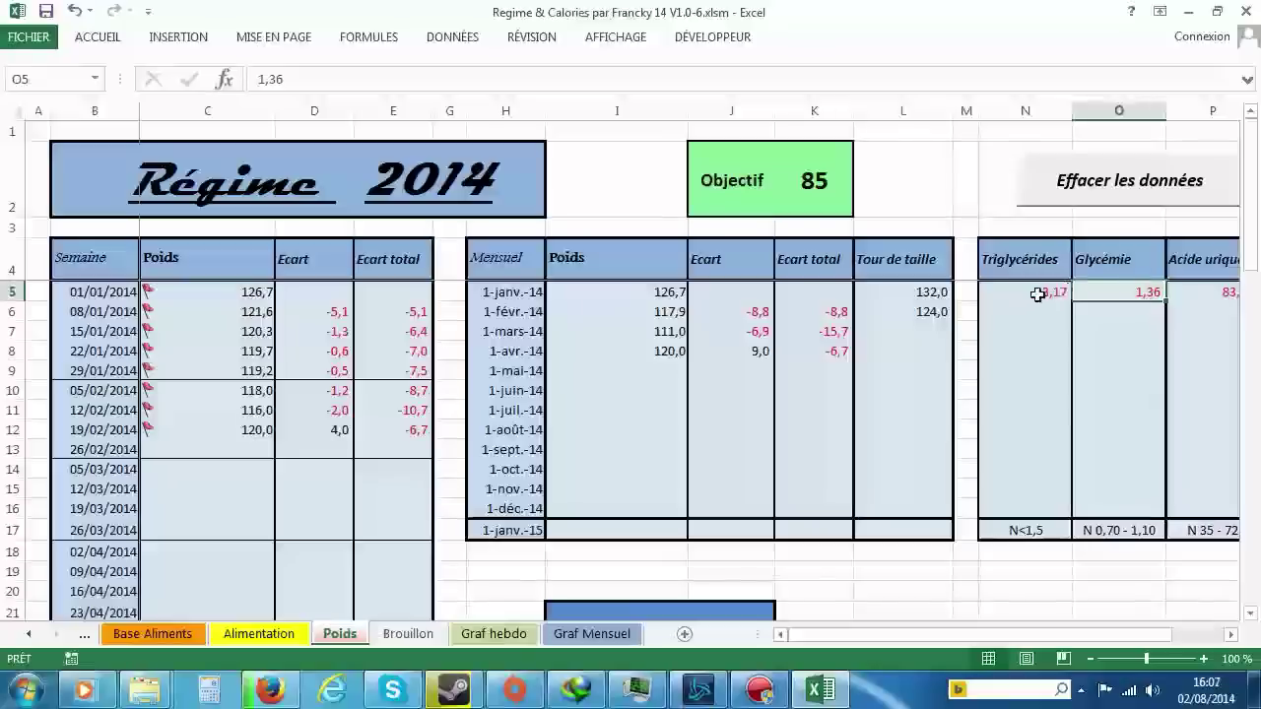
click(1037, 293)
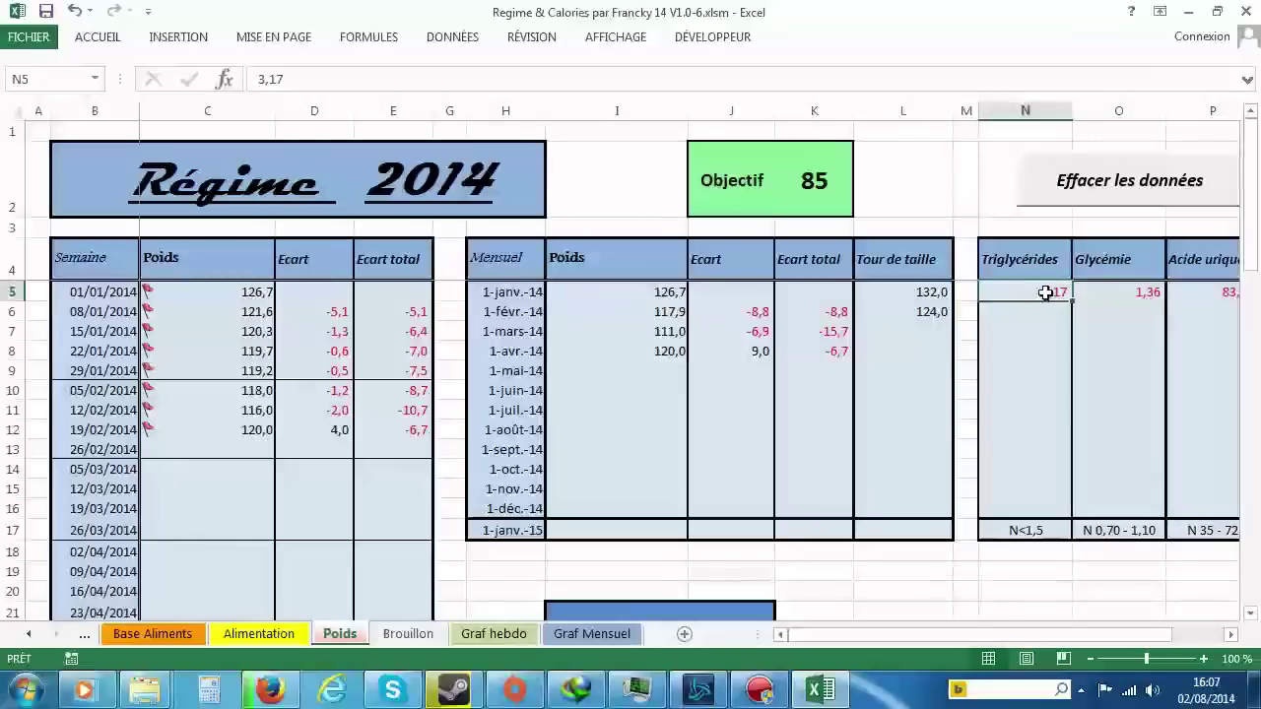
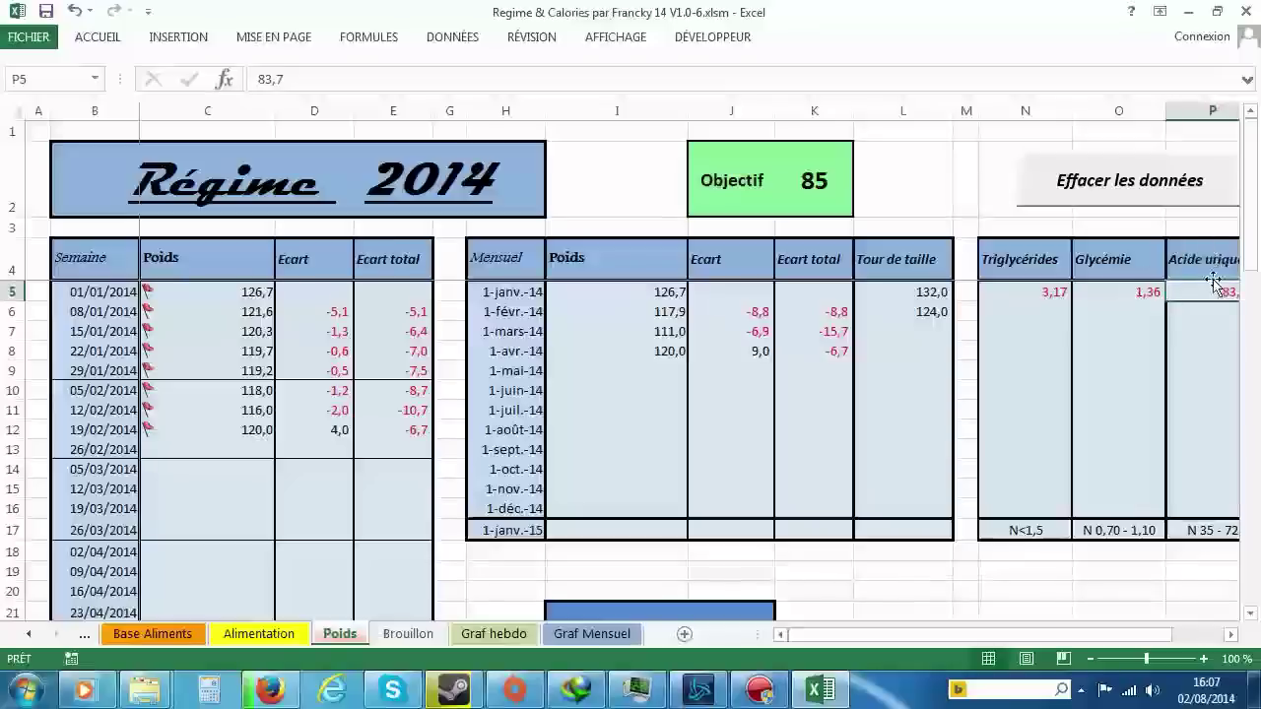
click(1130, 292)
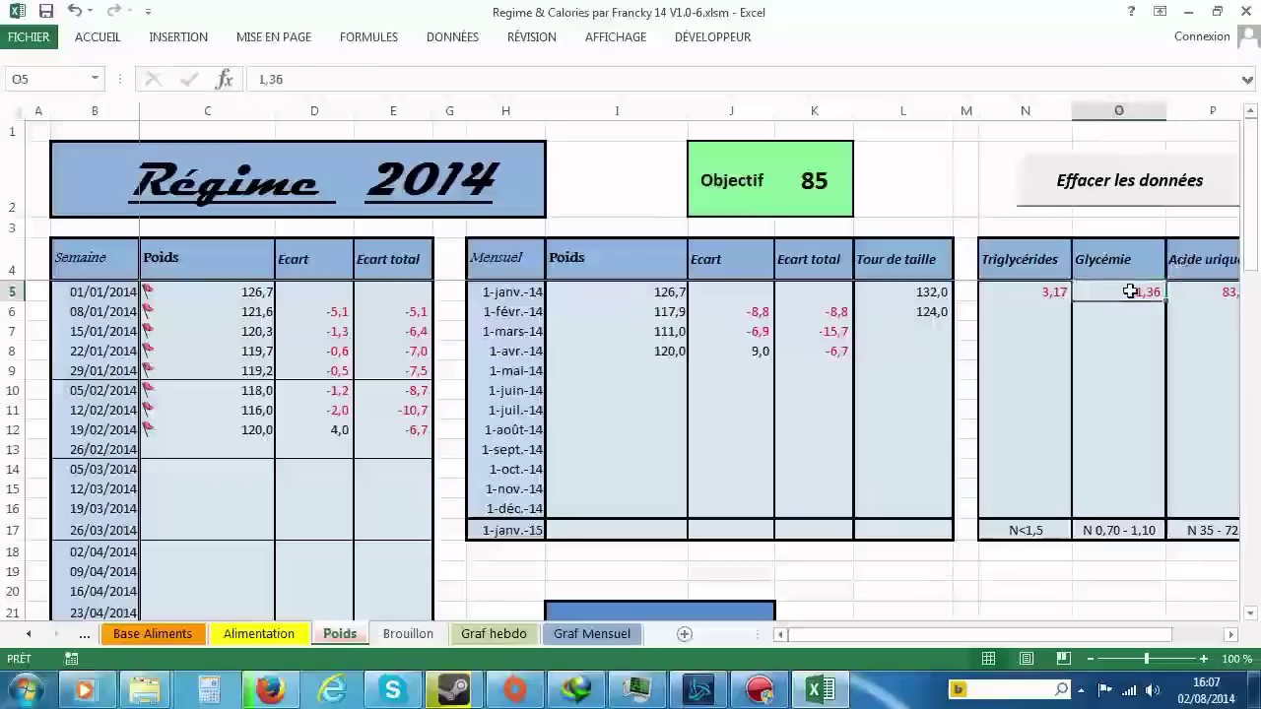
click(1194, 291)
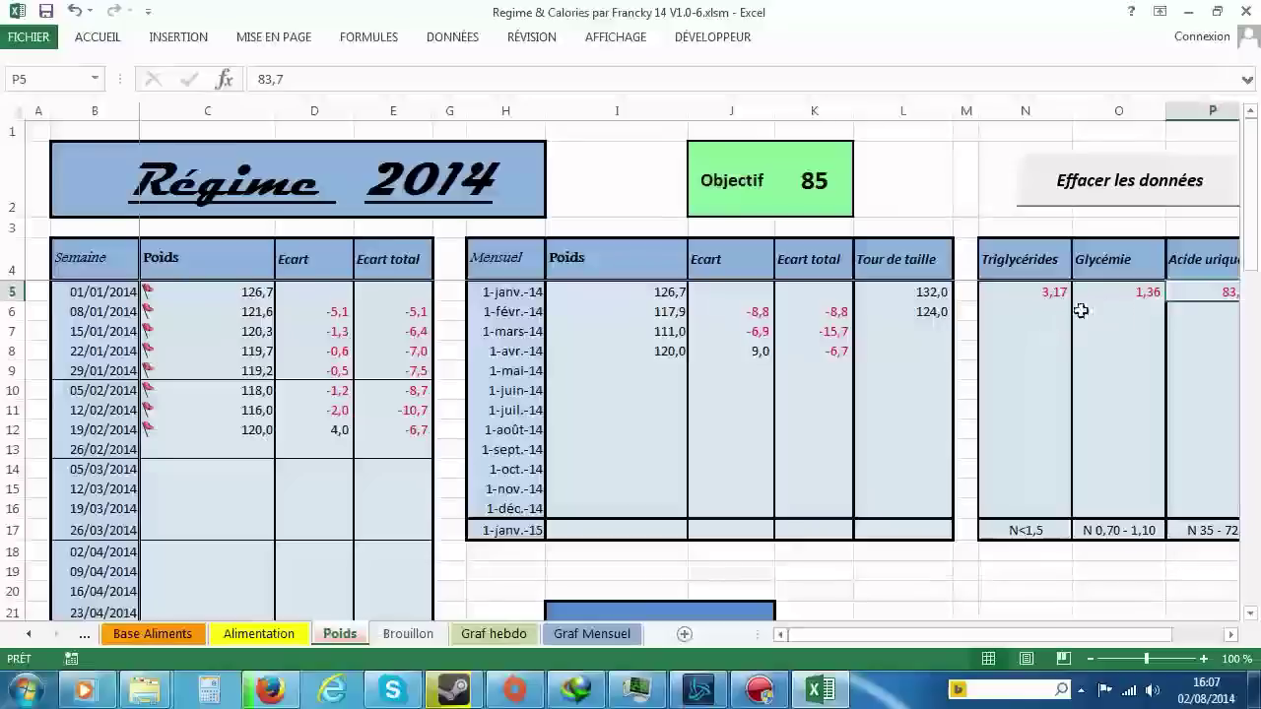
drag(1103, 289, 1045, 288)
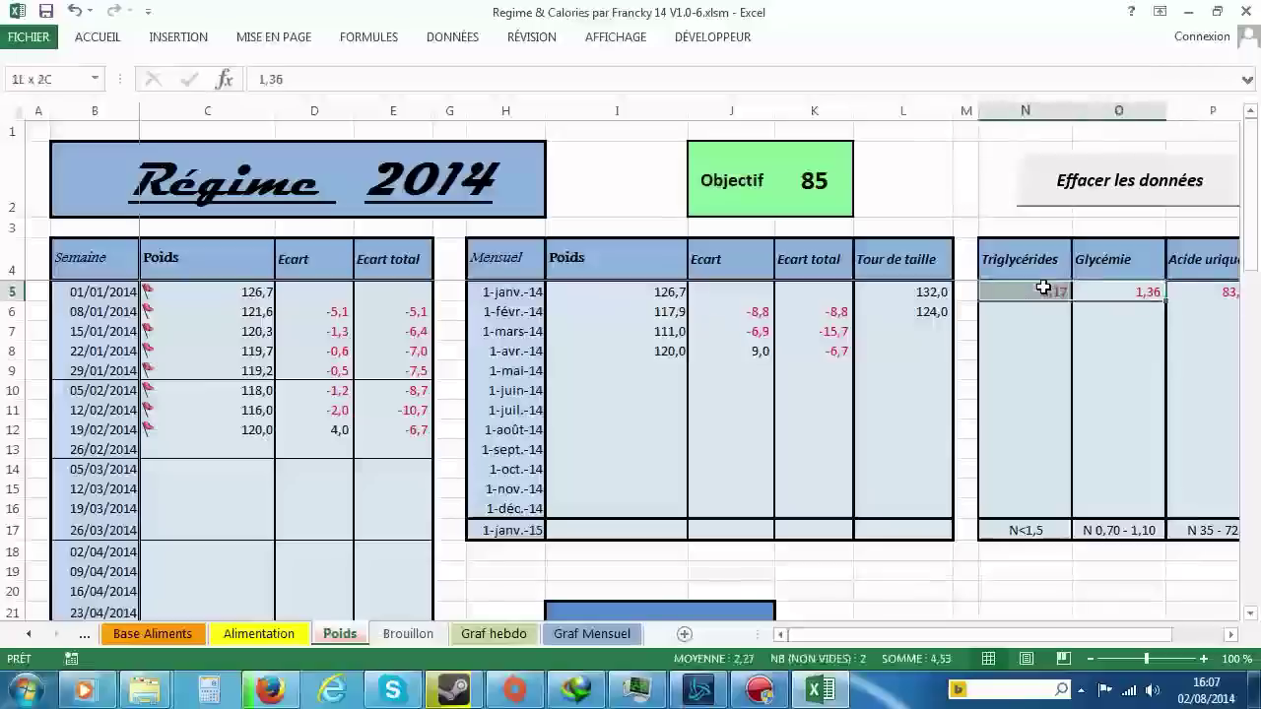
Step: Check the January acide urique entry in the blood test table and the Objectif weight on the Poids sheet
click(1190, 291)
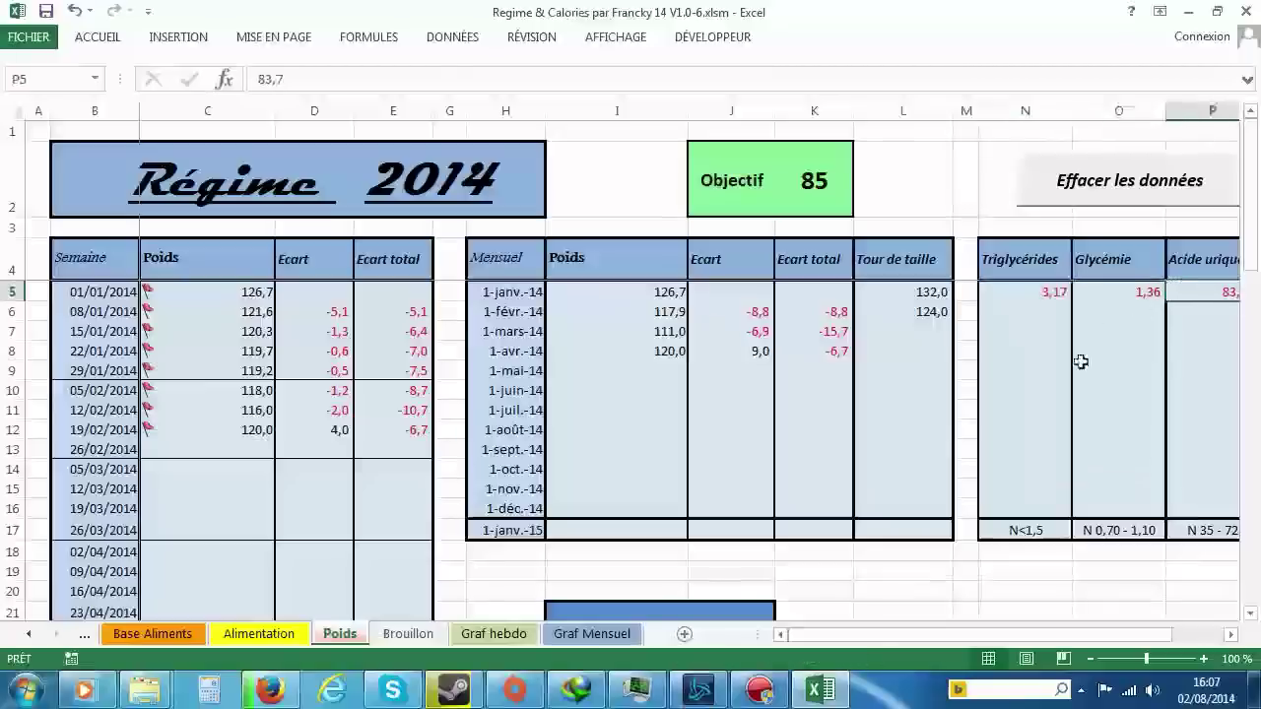
scroll(1032, 435, down, 1)
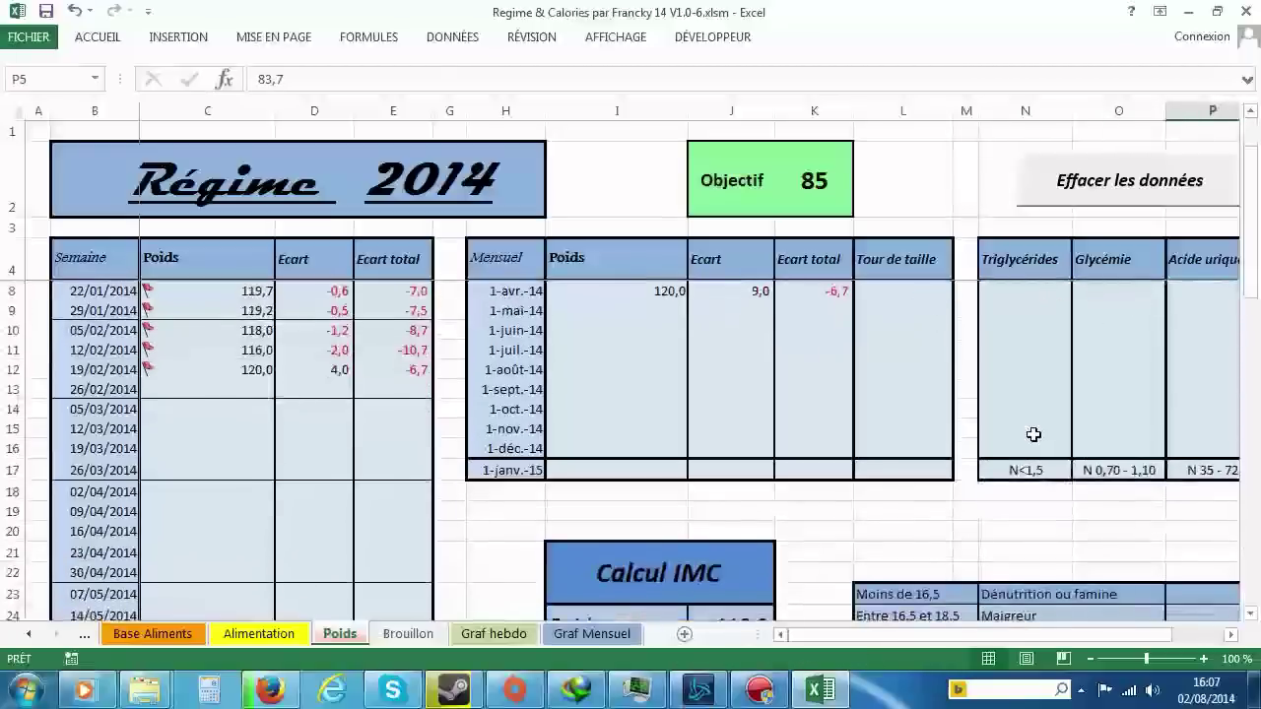
scroll(1032, 434, up, 1)
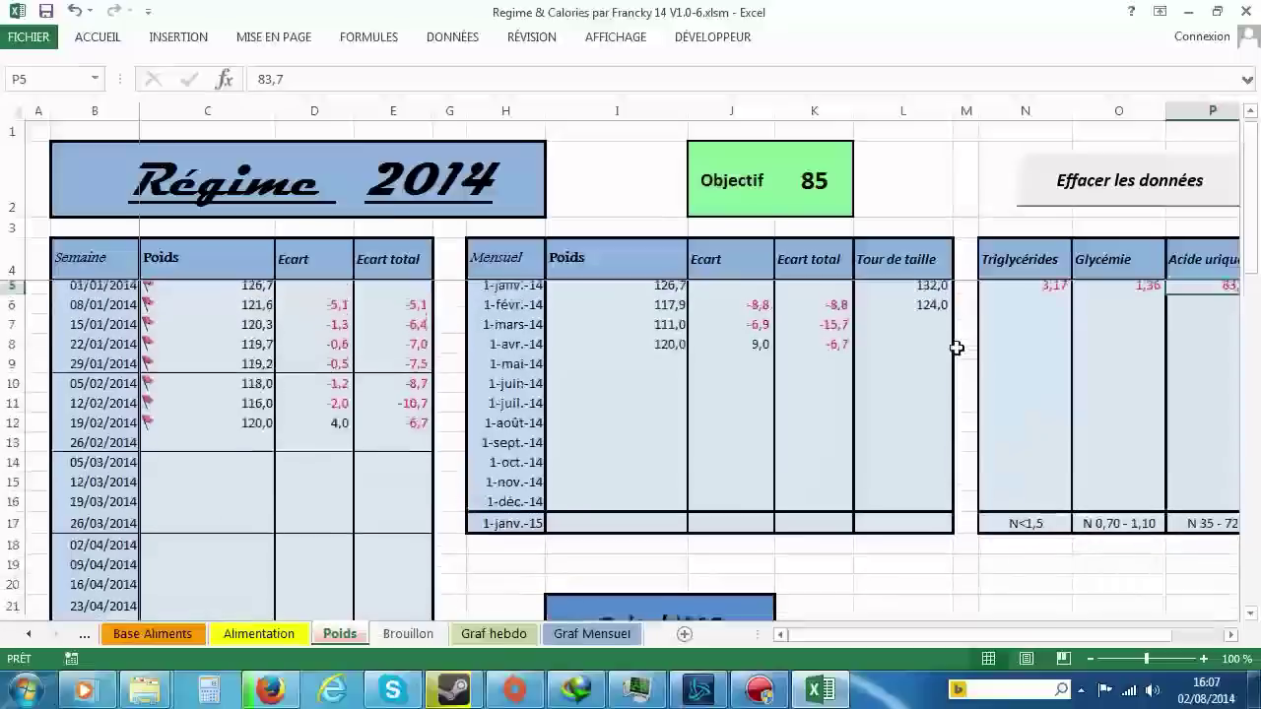
click(825, 172)
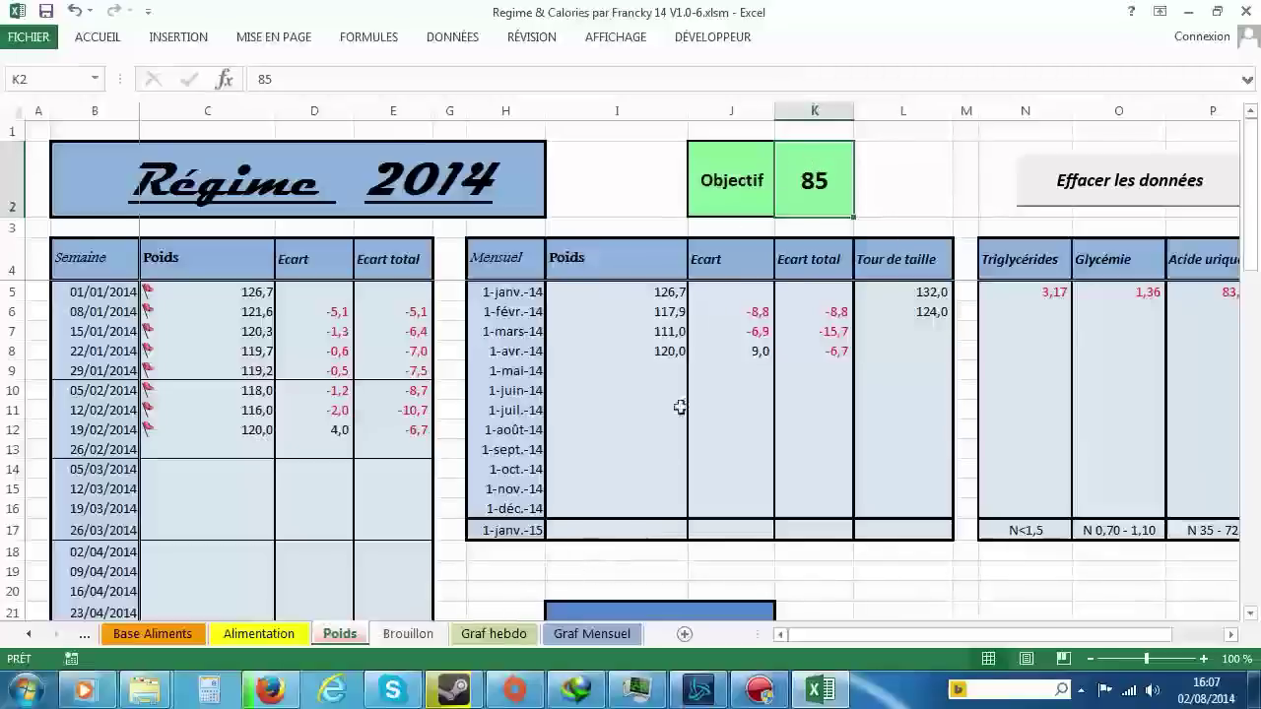
Step: View the Graf hebdo chart and check the Mini and Maxi chart axis values on the Paramètres sheet
click(483, 635)
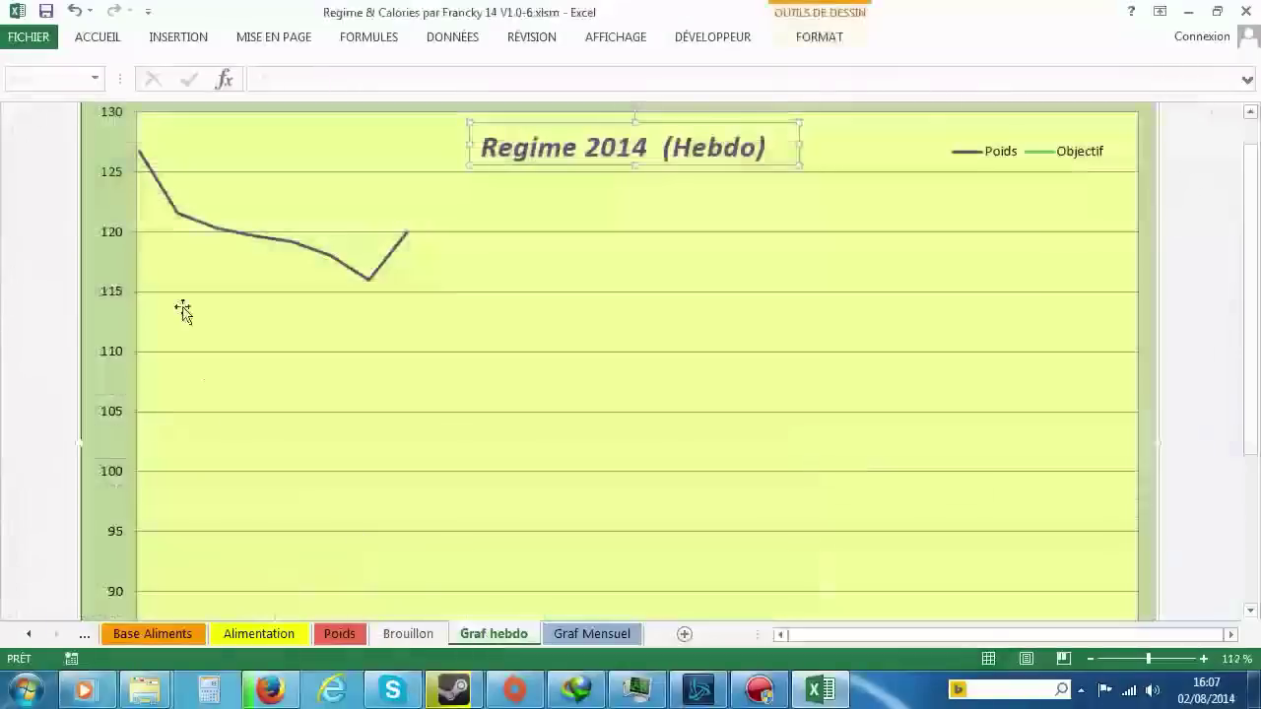
scroll(206, 377, up, 1)
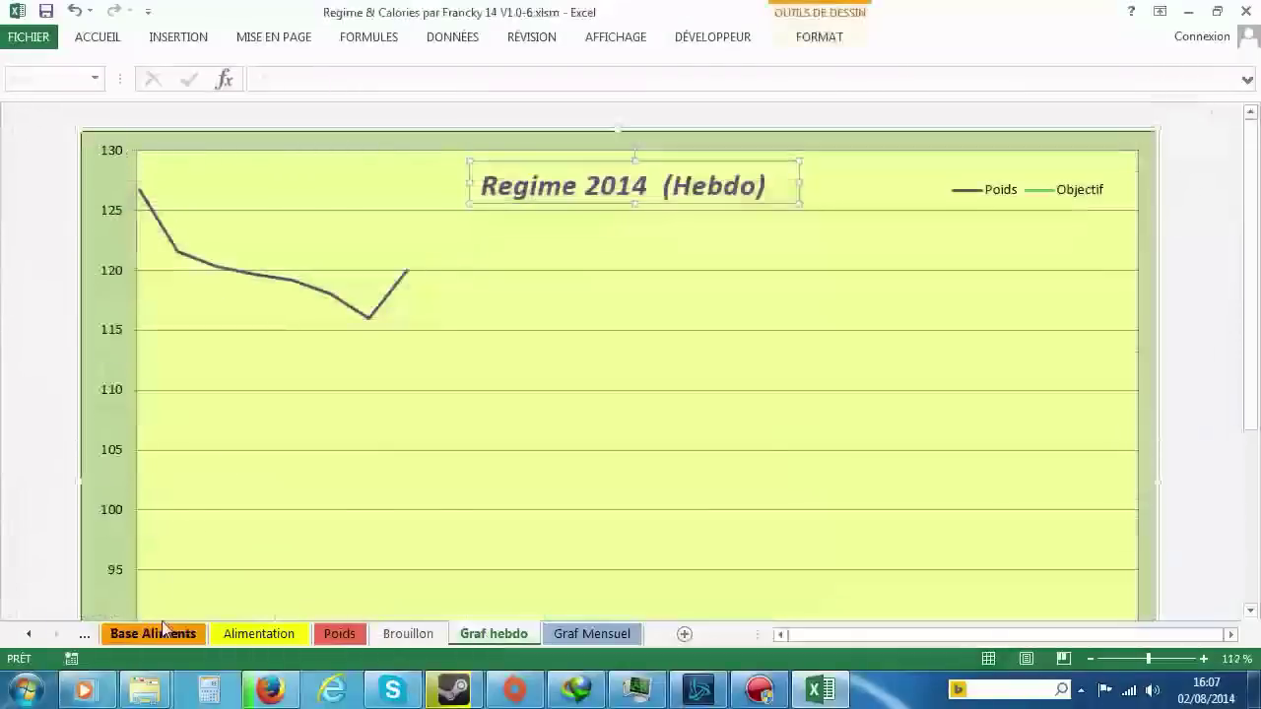
click(85, 634)
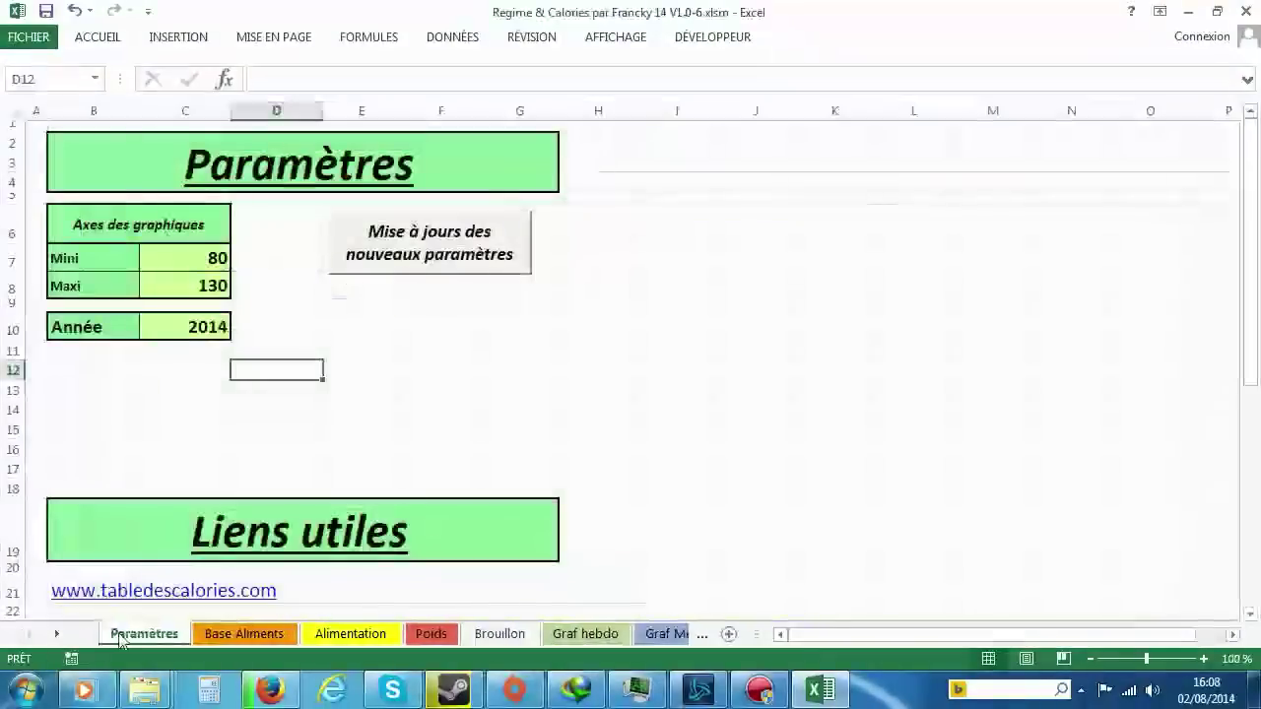
click(204, 253)
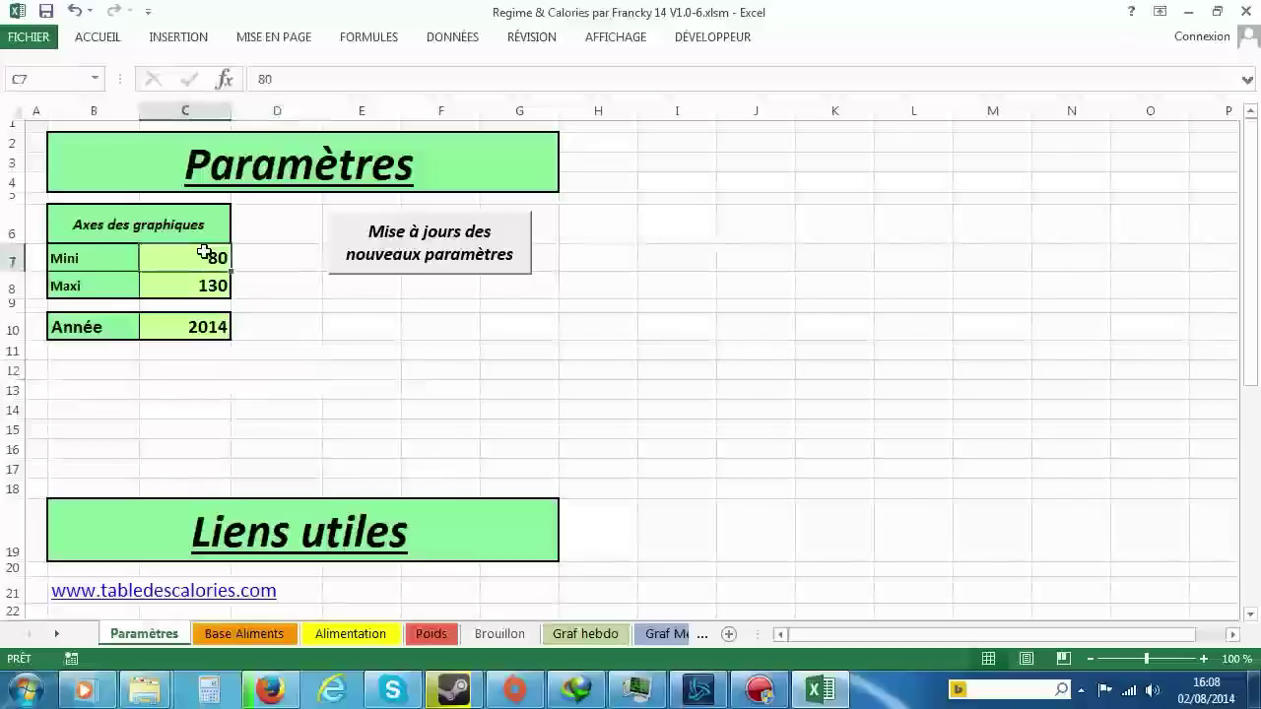
click(214, 286)
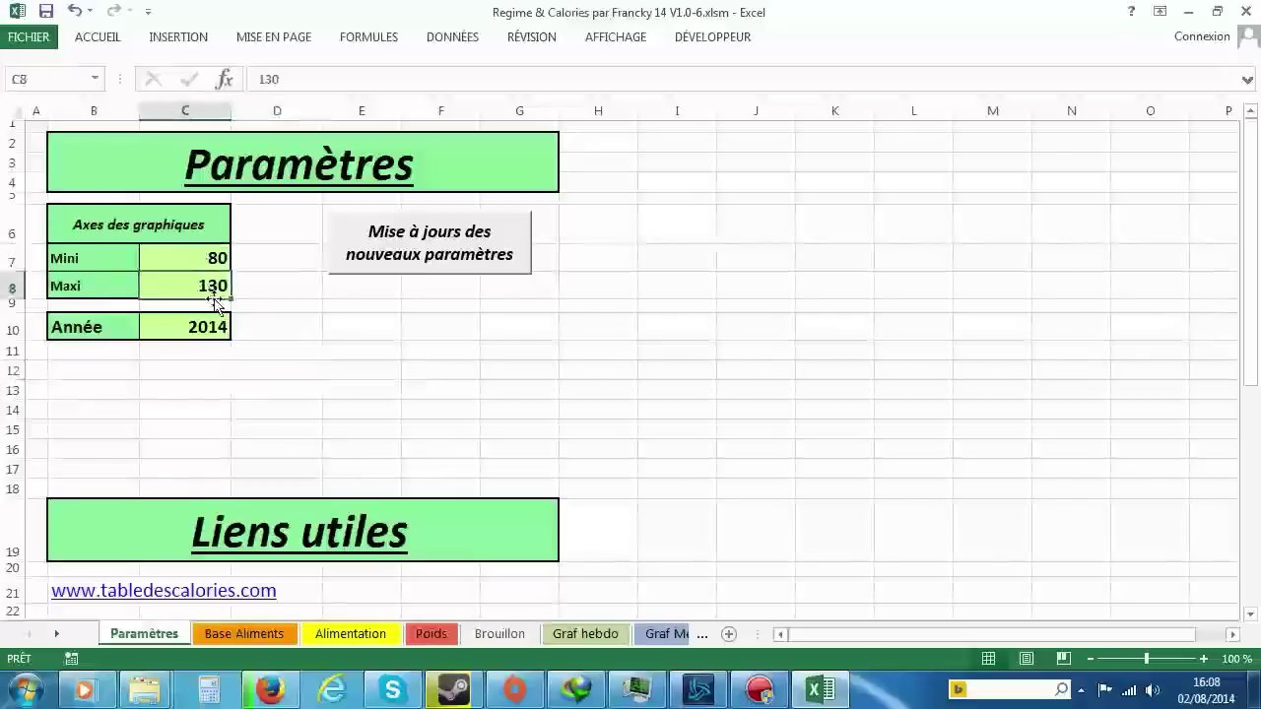
Step: Examine the vertical axis range and objective line on the Graf hebdo chart, comparing them with the Poids and Paramètres sheets
click(571, 636)
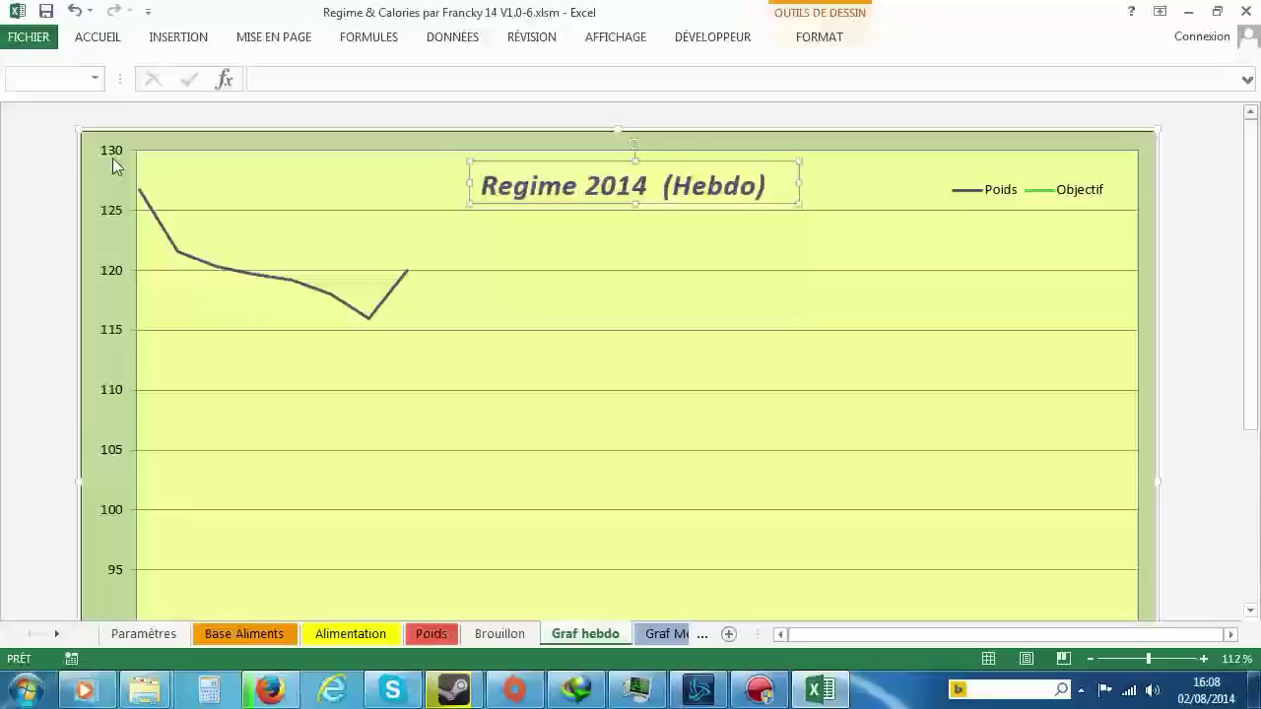
scroll(112, 160, down, 3)
scroll(147, 543, down, 1)
scroll(152, 416, up, 3)
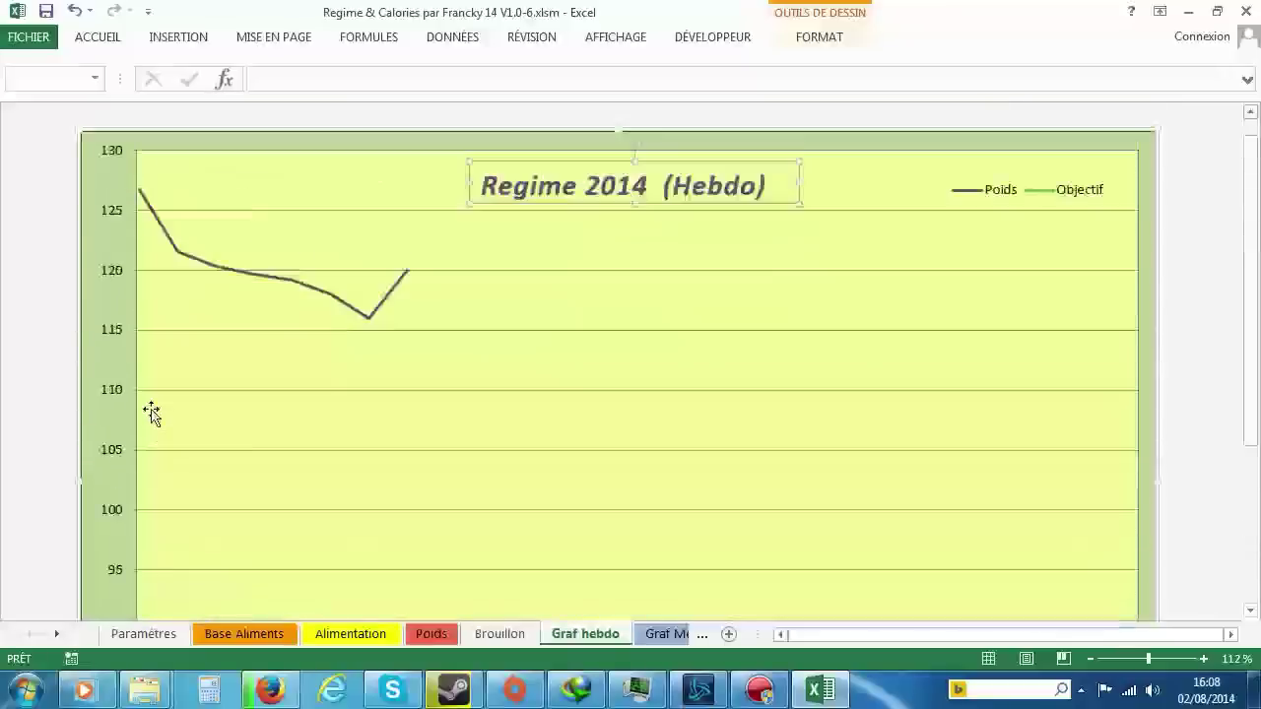
scroll(189, 430, down, 3)
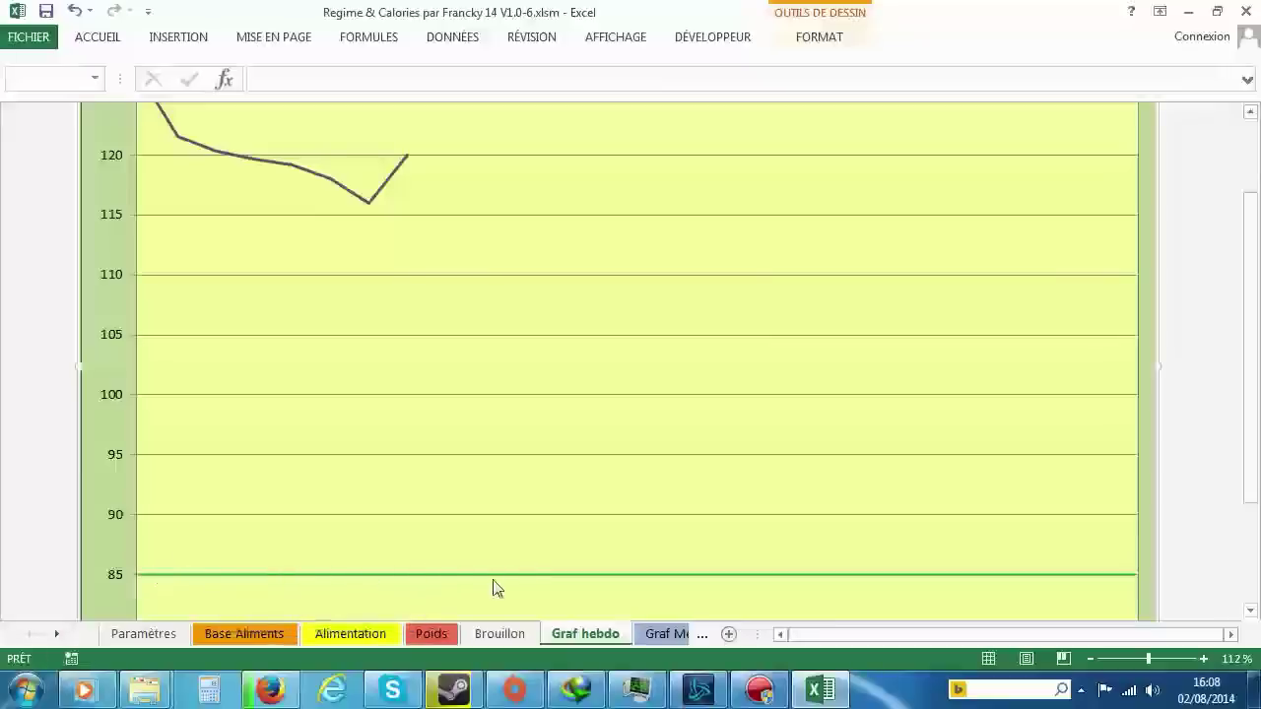
scroll(408, 562, down, 1)
scroll(424, 561, down, 1)
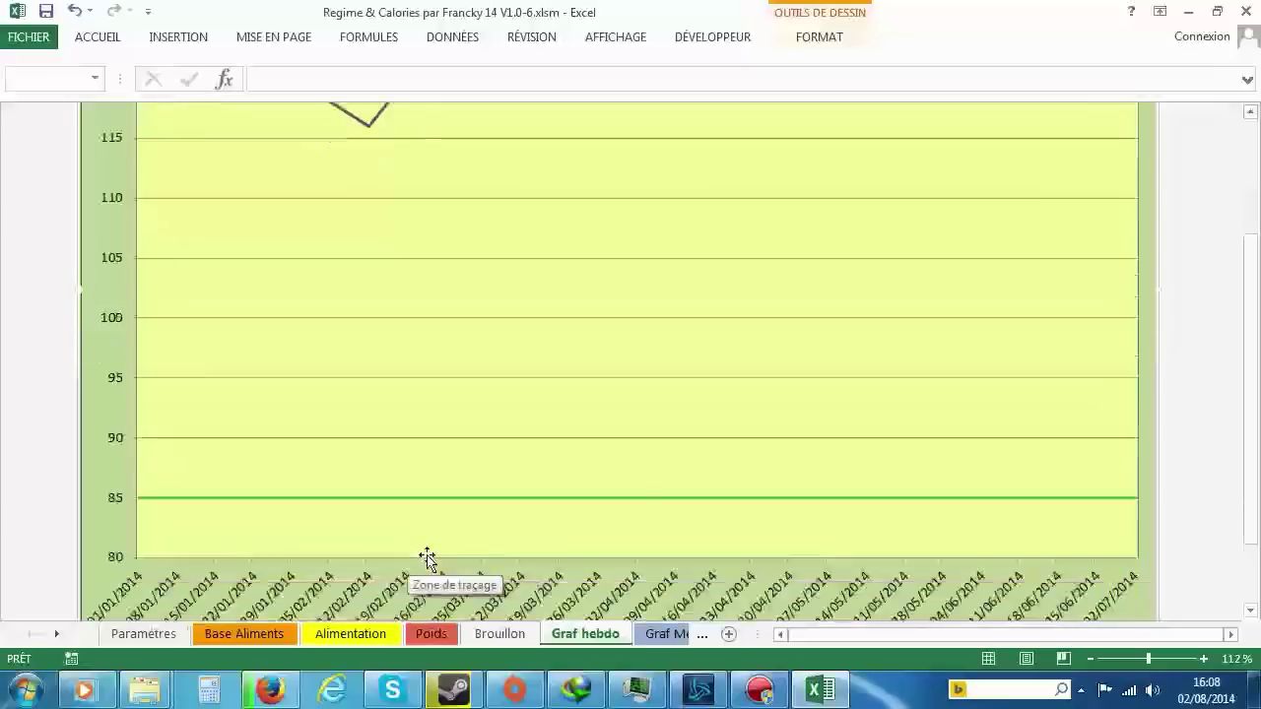
scroll(434, 601, up, 2)
click(426, 638)
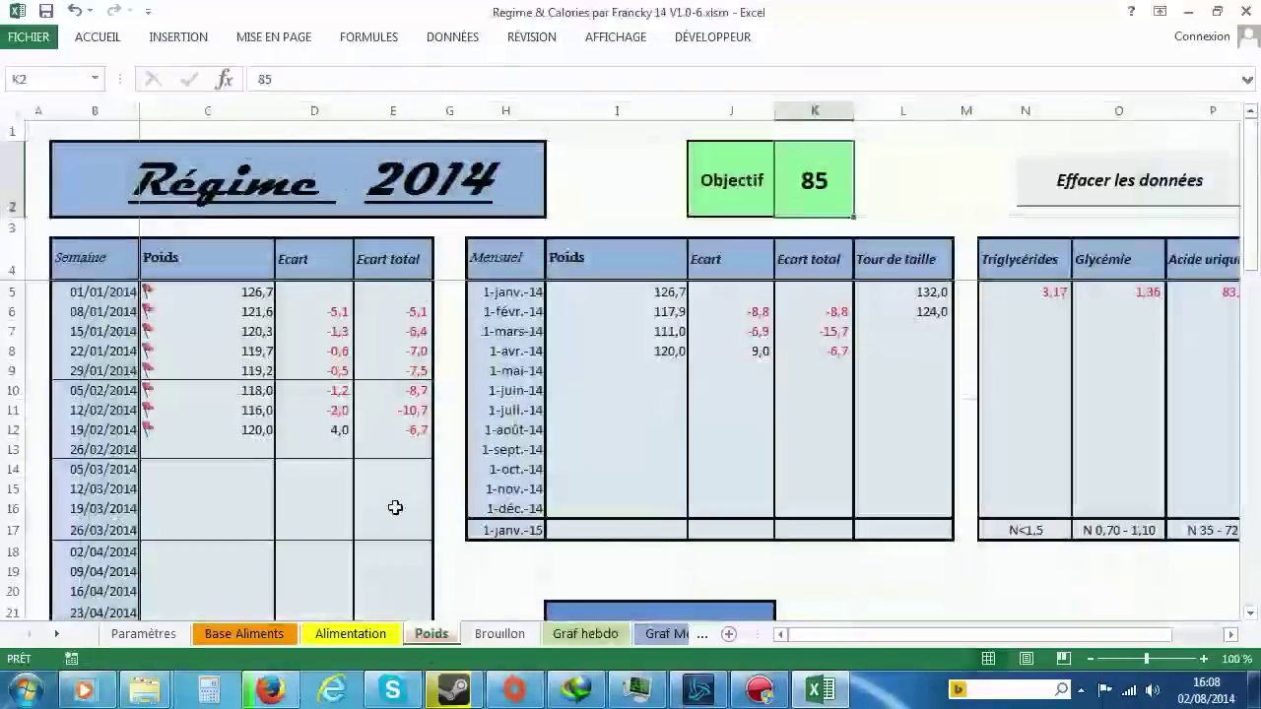
click(143, 635)
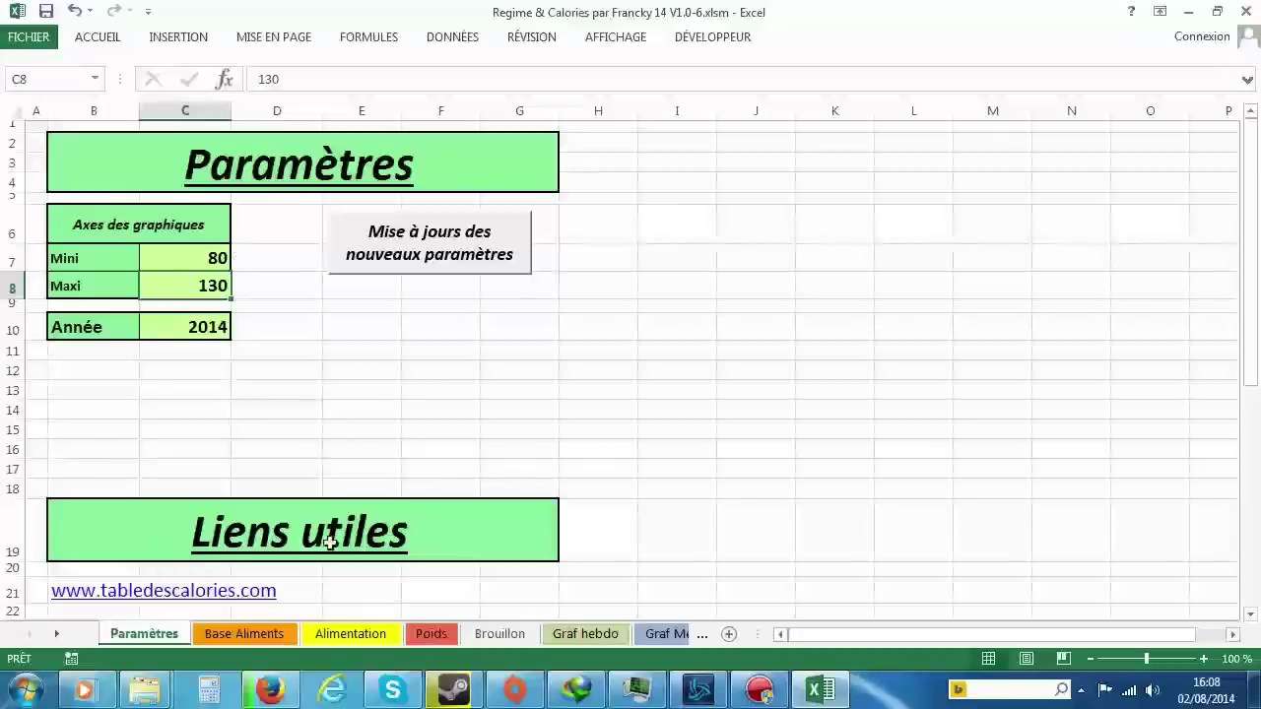
Step: Set the Objectif on the Poids sheet to 90 and view the objective line on the Graf hebdo chart
click(430, 635)
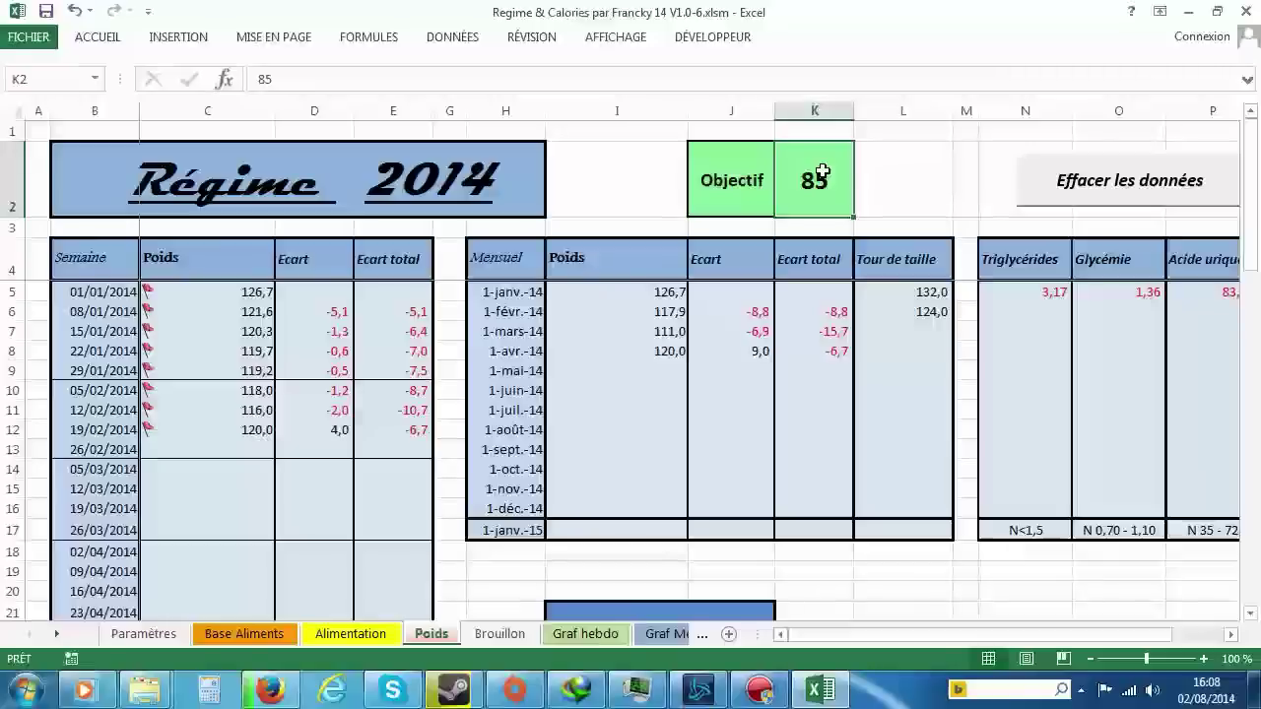
text(90)
key(Return)
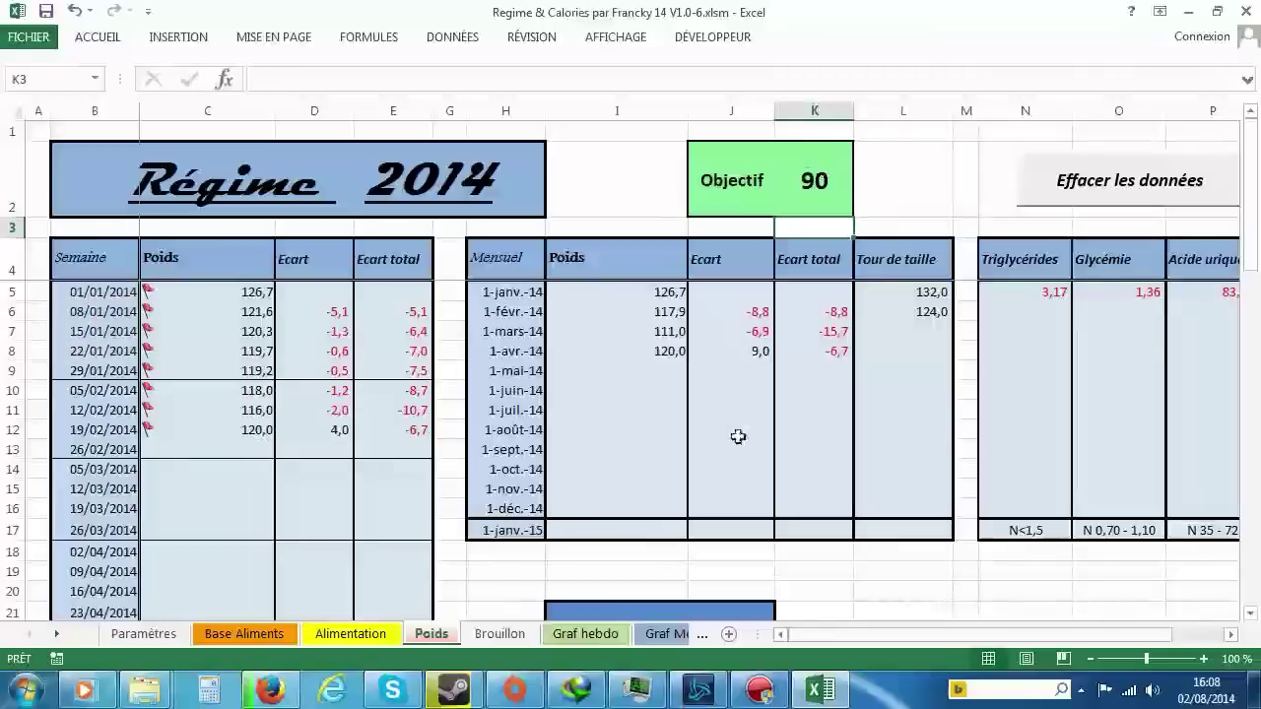
click(597, 634)
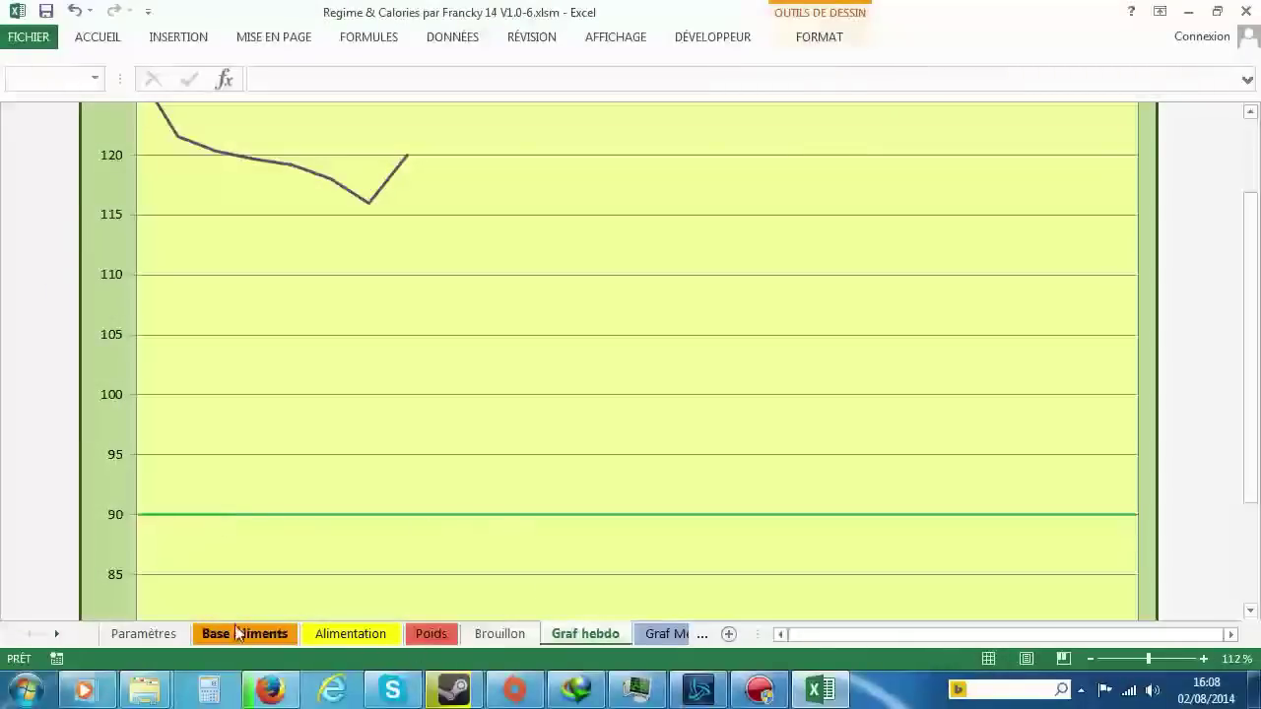
Step: Set the Objectif on the Poids sheet to 95 and check the objective line on the Graf hebdo and Graf Mensuel charts
click(430, 634)
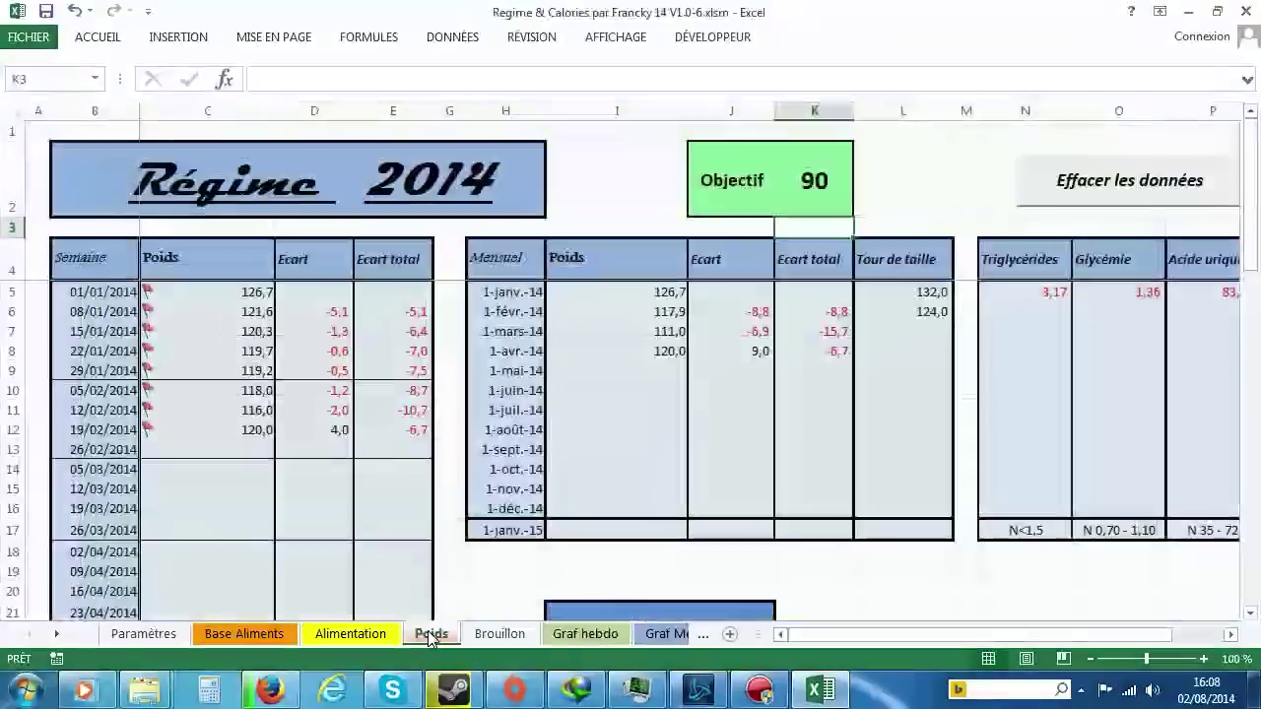
click(824, 167)
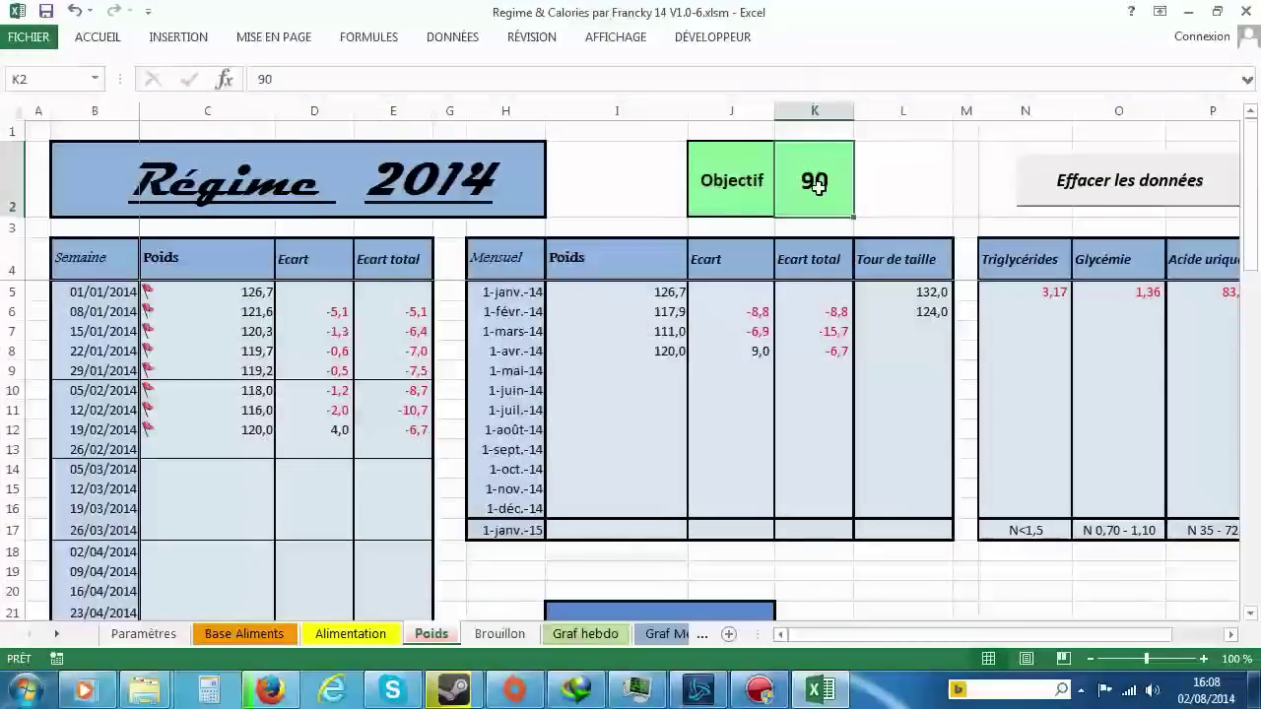
text(6)
key(BackSpace)
text(75)
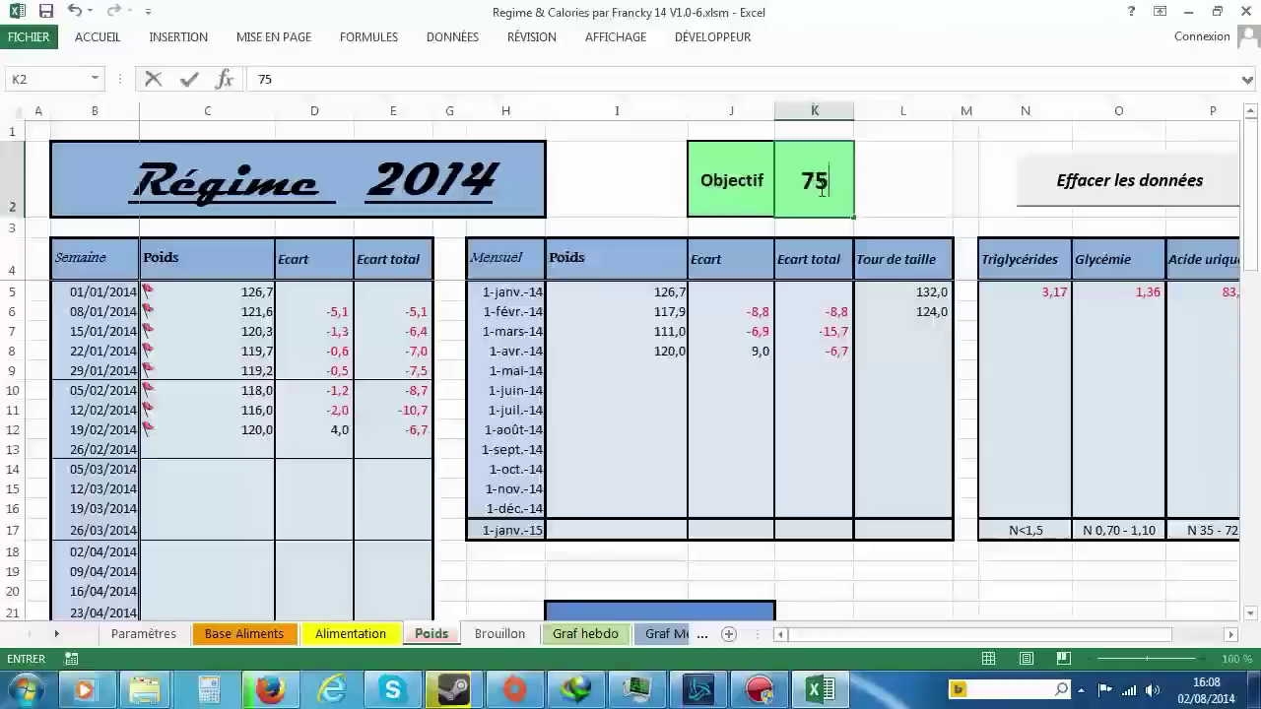
key(BackSpace)
text(95)
key(Return)
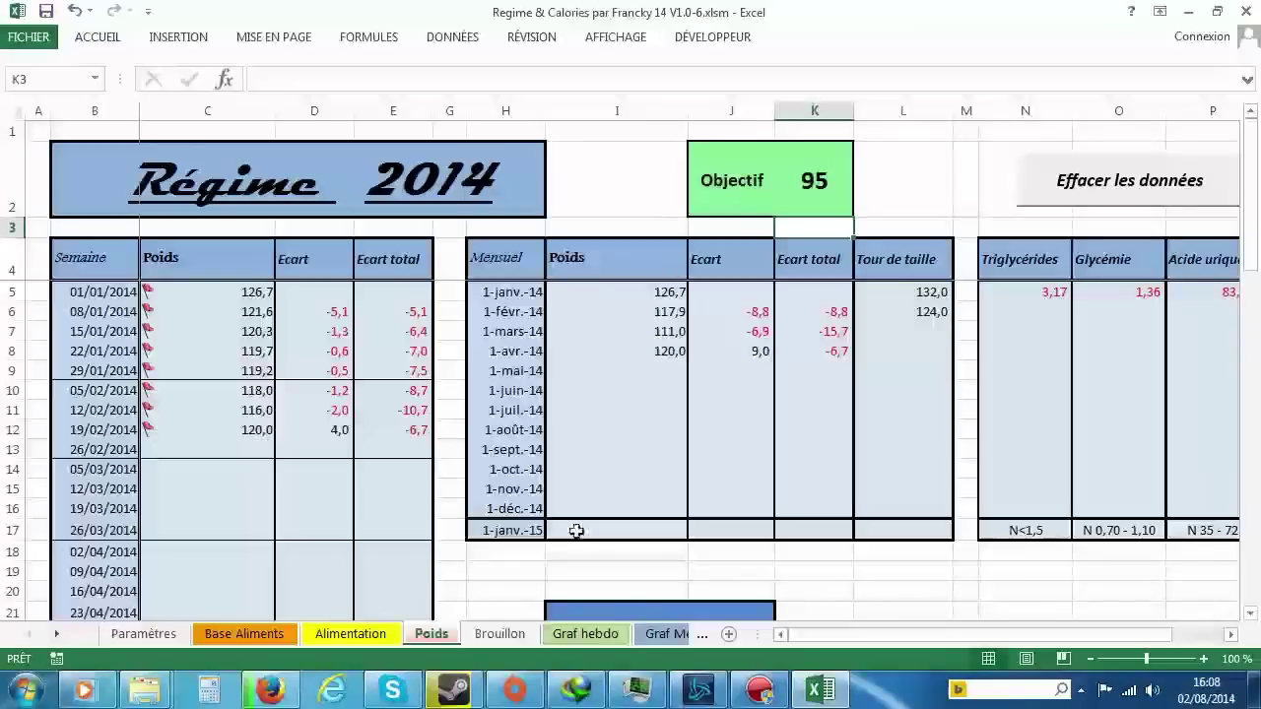
click(586, 634)
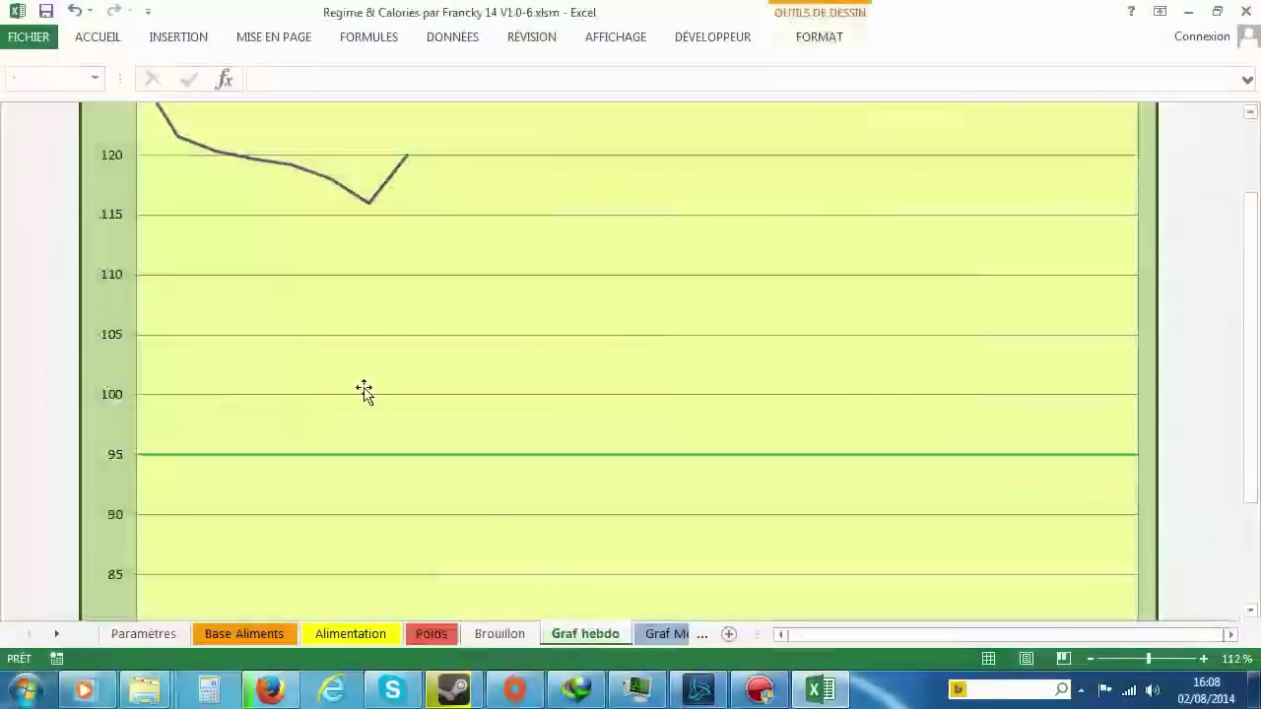
click(662, 633)
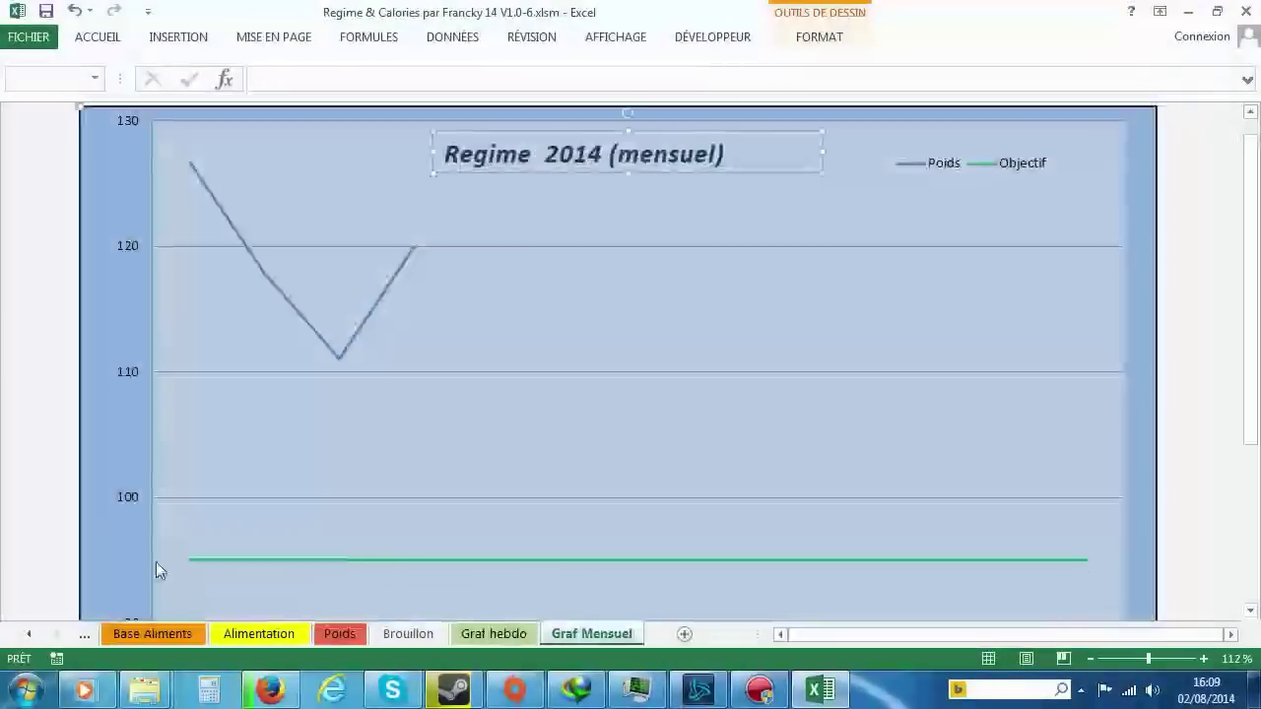
Step: Set the Objectif on the Poids sheet to 80
click(339, 634)
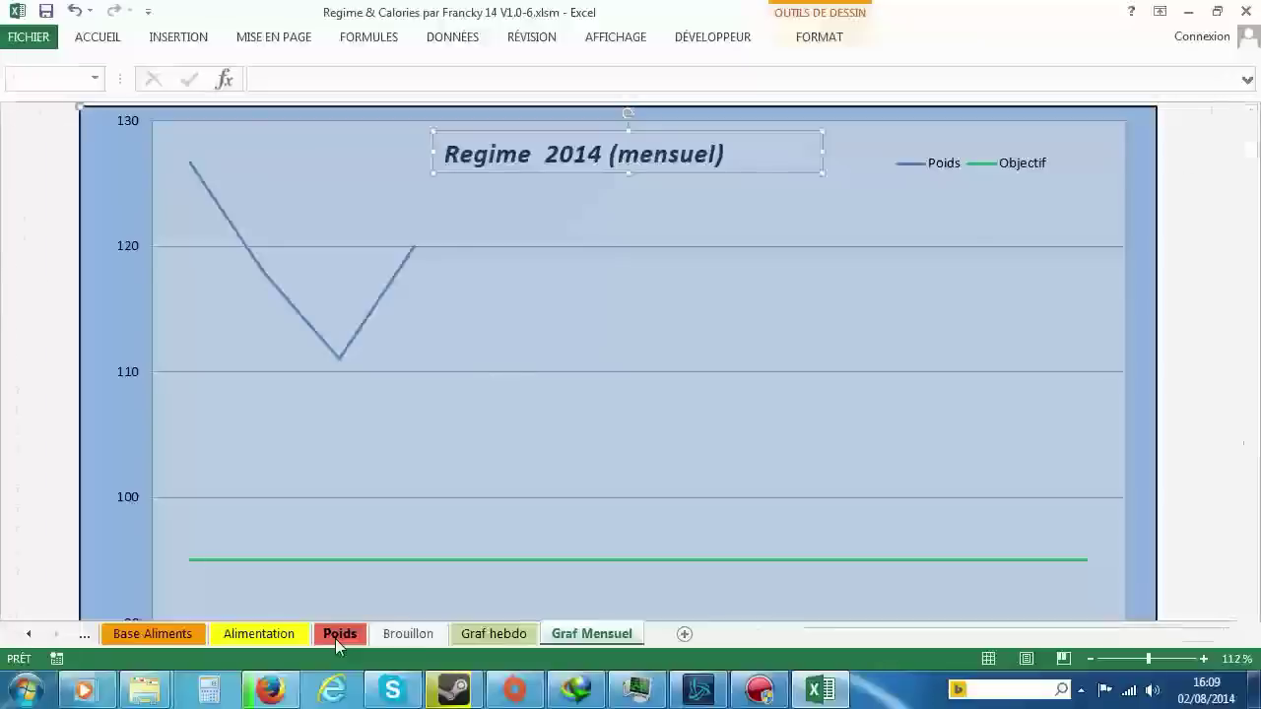
click(815, 186)
text(80)
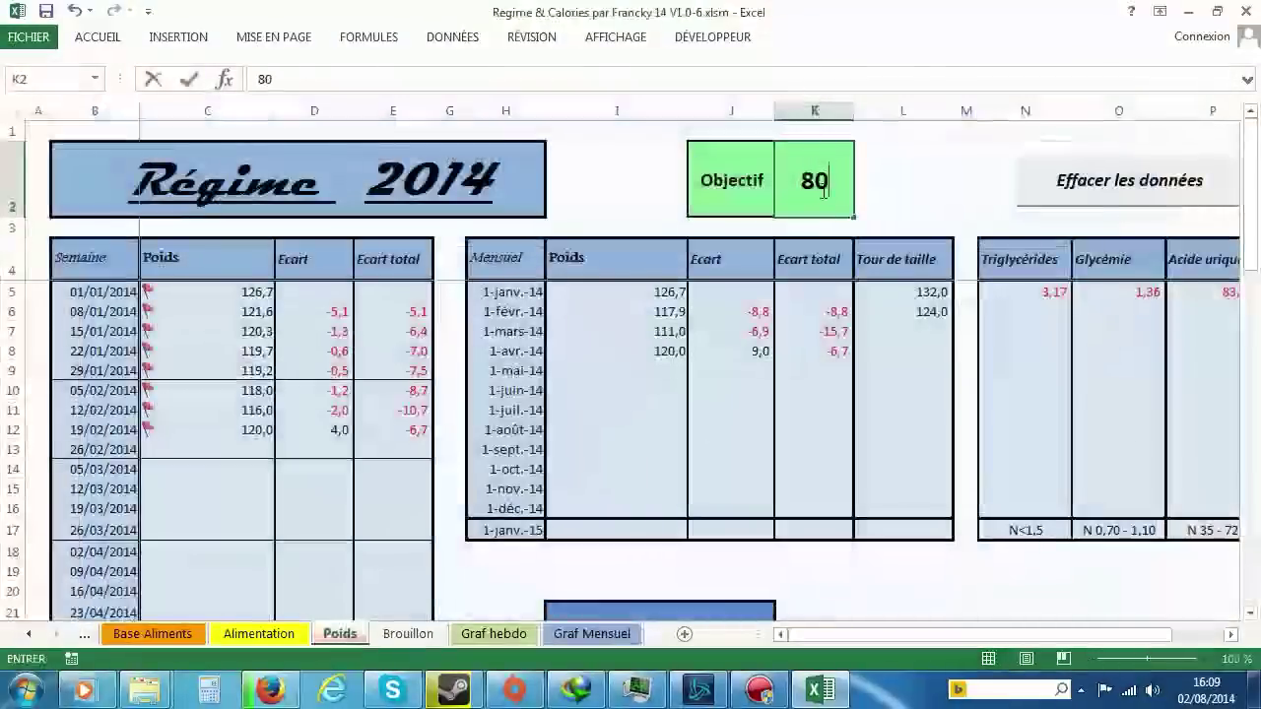
key(Return)
Step: Check the weight entry in the Calcul IMC block and bring up the full IMC category table beside it
scroll(1046, 266, down, 4)
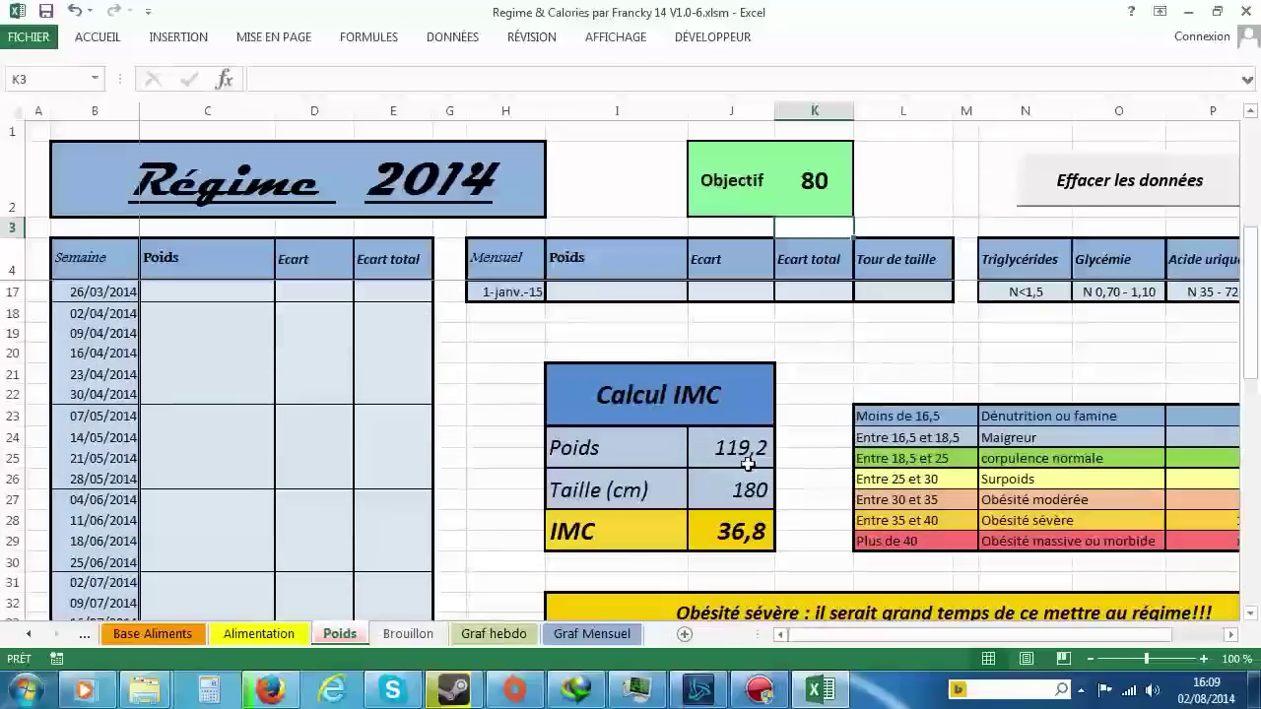
click(725, 446)
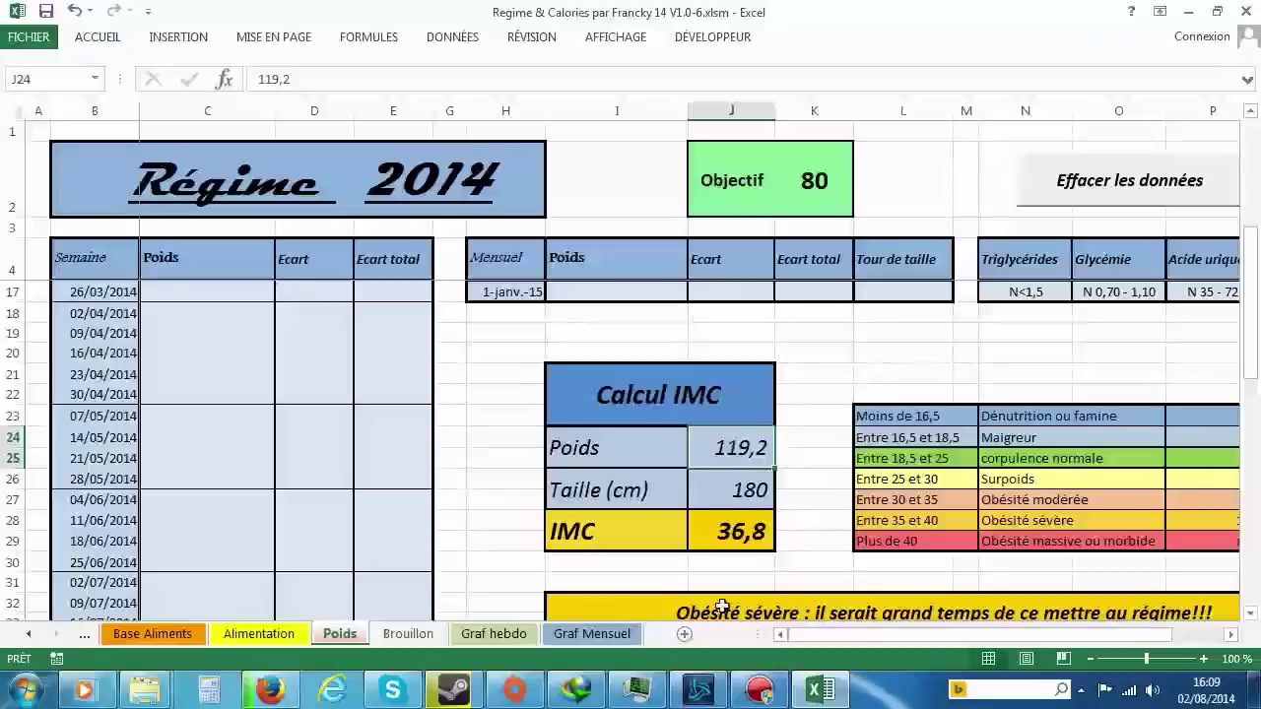
drag(849, 639, 858, 635)
scroll(841, 530, down, 1)
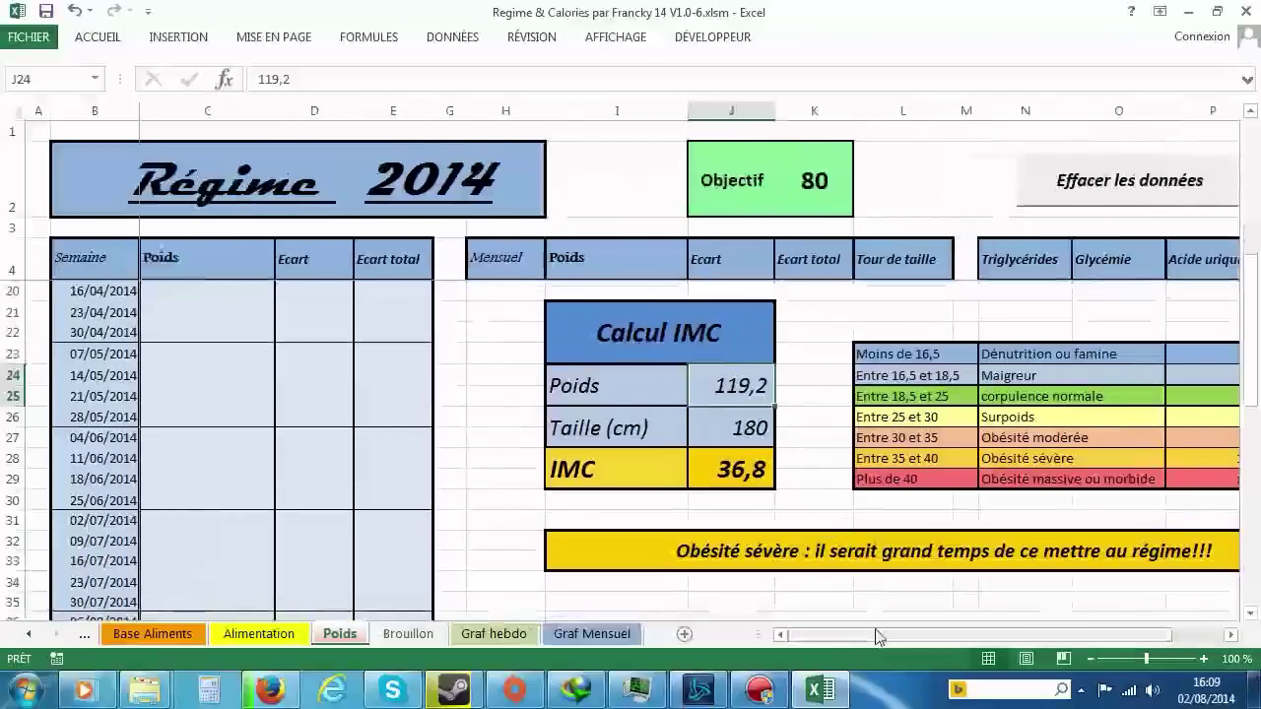
drag(877, 636, 931, 638)
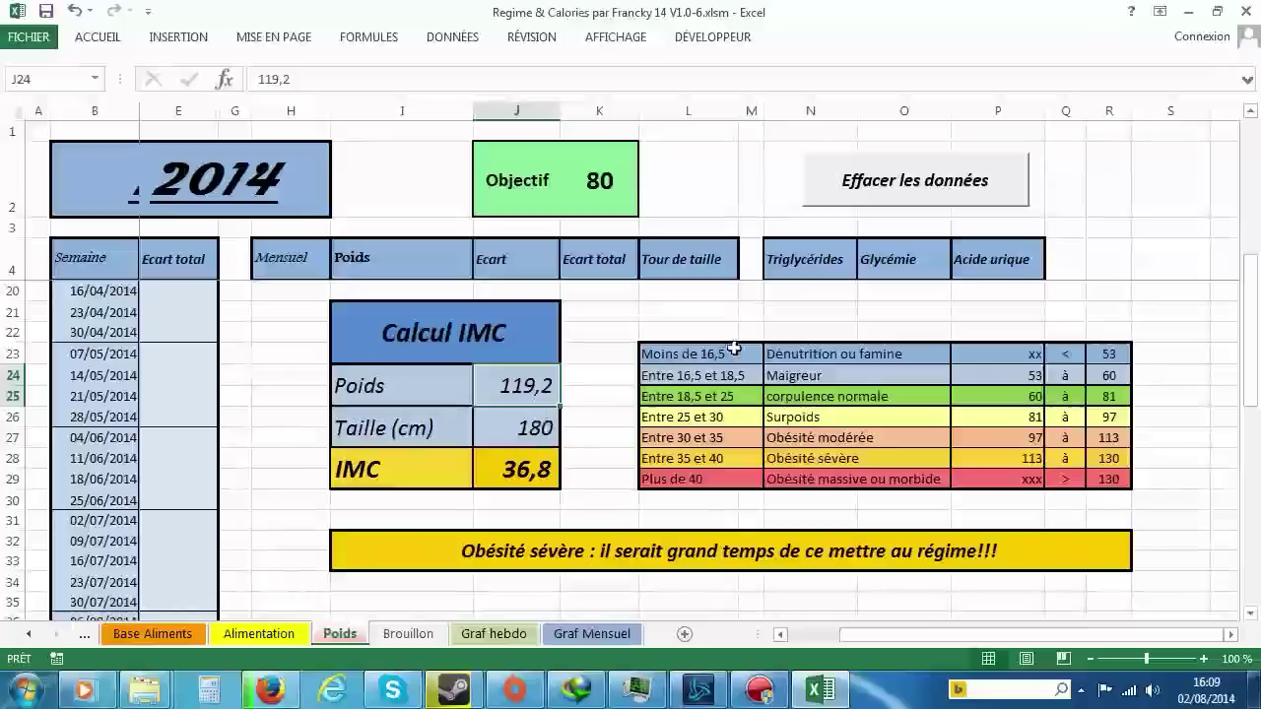
Step: Examine the IMC category table, including the lower and upper weight limits of the corpulence normale row
drag(700, 353, 1118, 477)
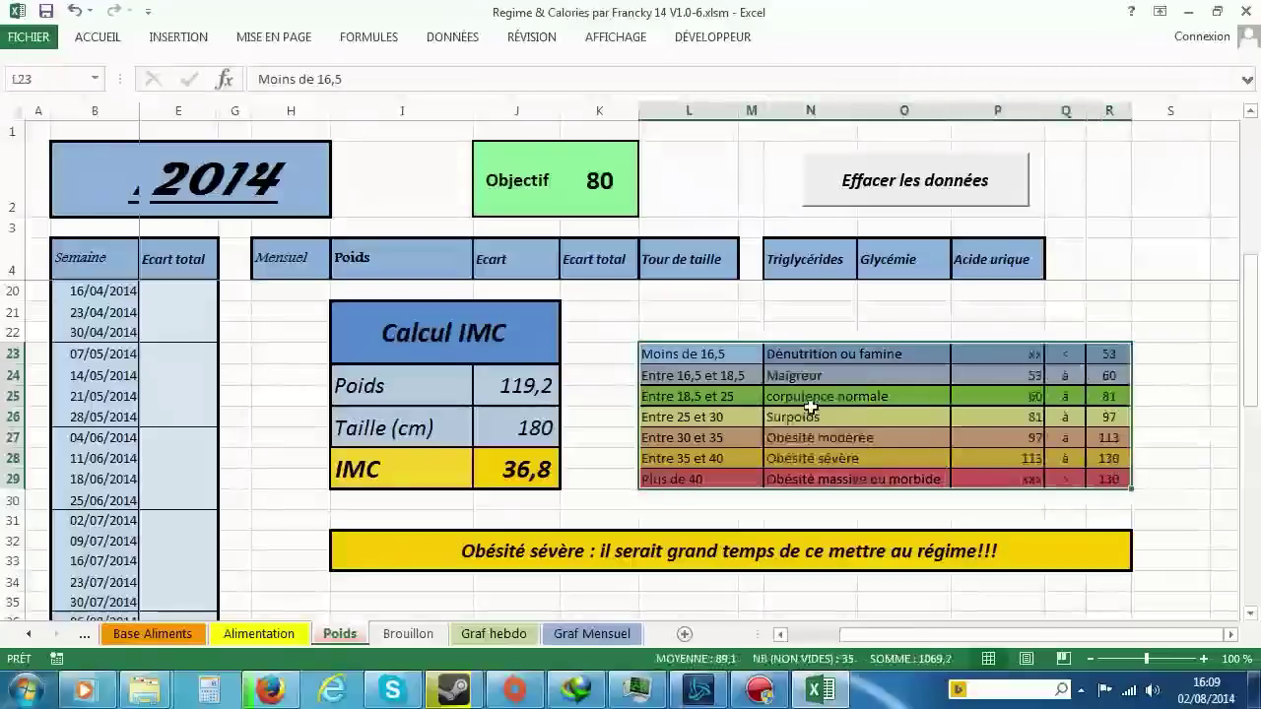
click(737, 377)
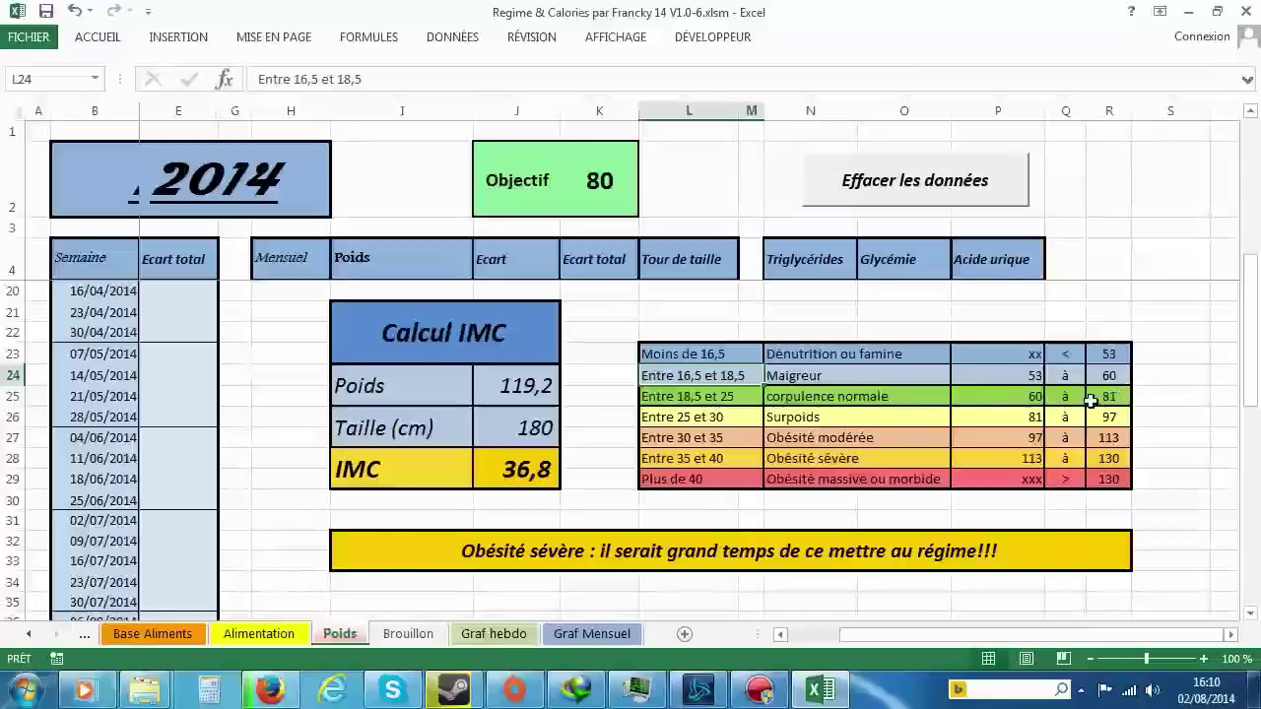
click(1028, 396)
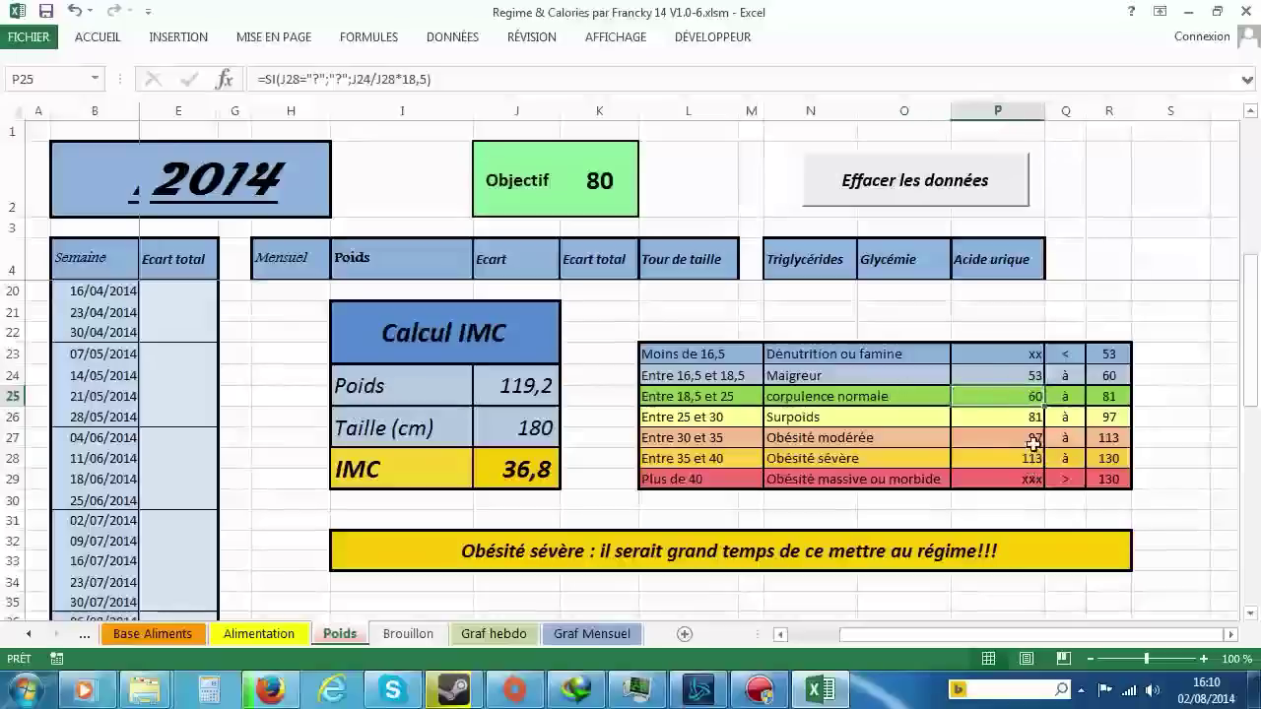
click(1109, 395)
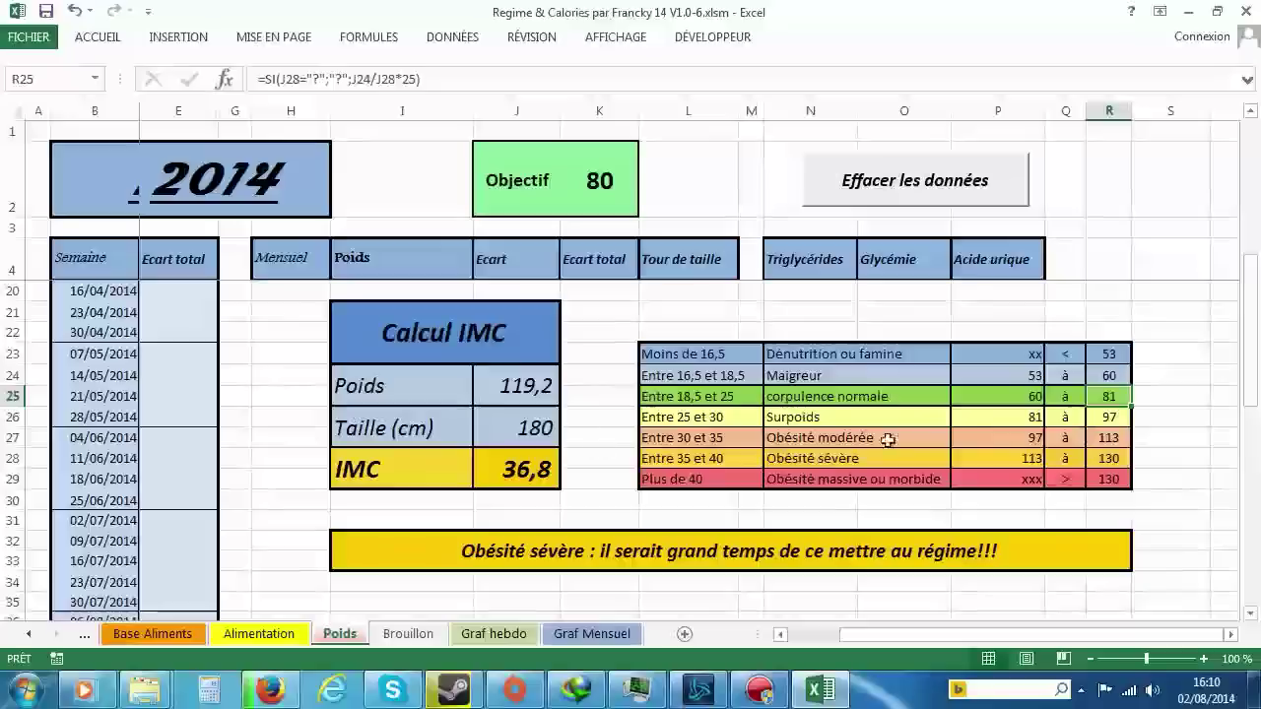
Step: Review the Poids, Taille (cm) and IMC cells of the Calcul IMC block
click(516, 386)
click(529, 428)
click(532, 470)
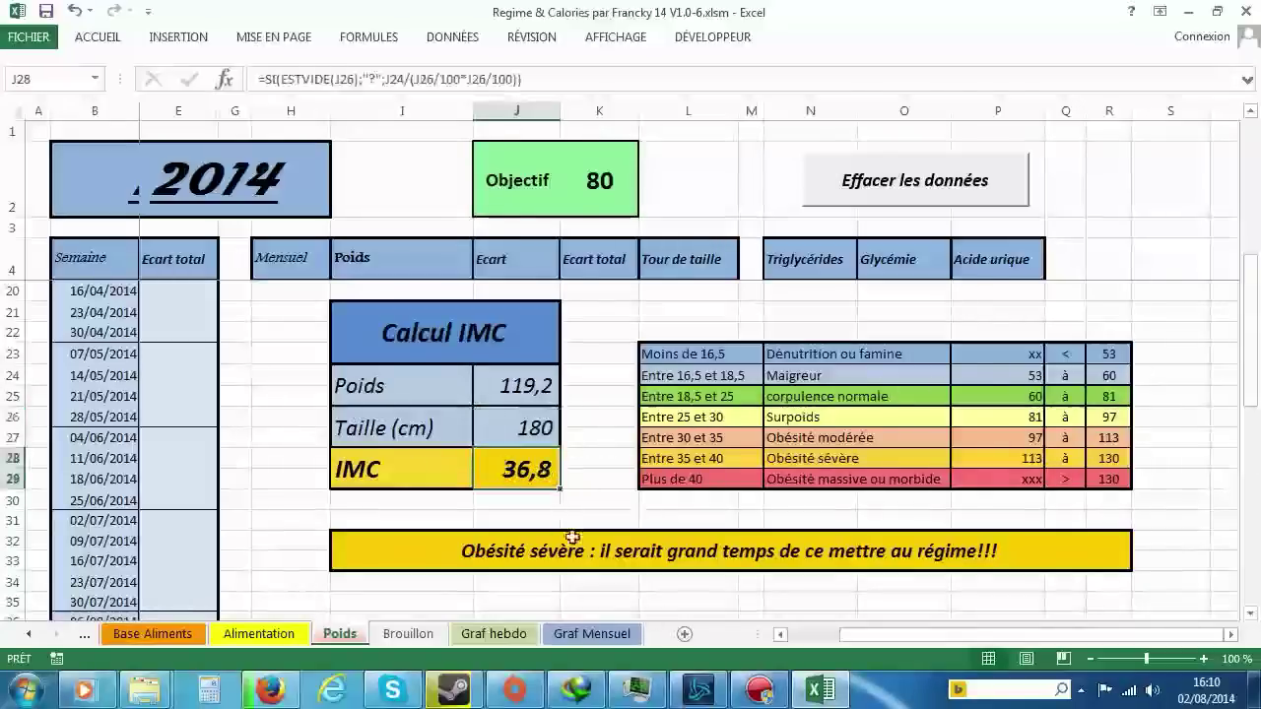
Step: Test the Calcul IMC block with Poids values of 90 and 80 after checking the formula in the message bar below
click(490, 548)
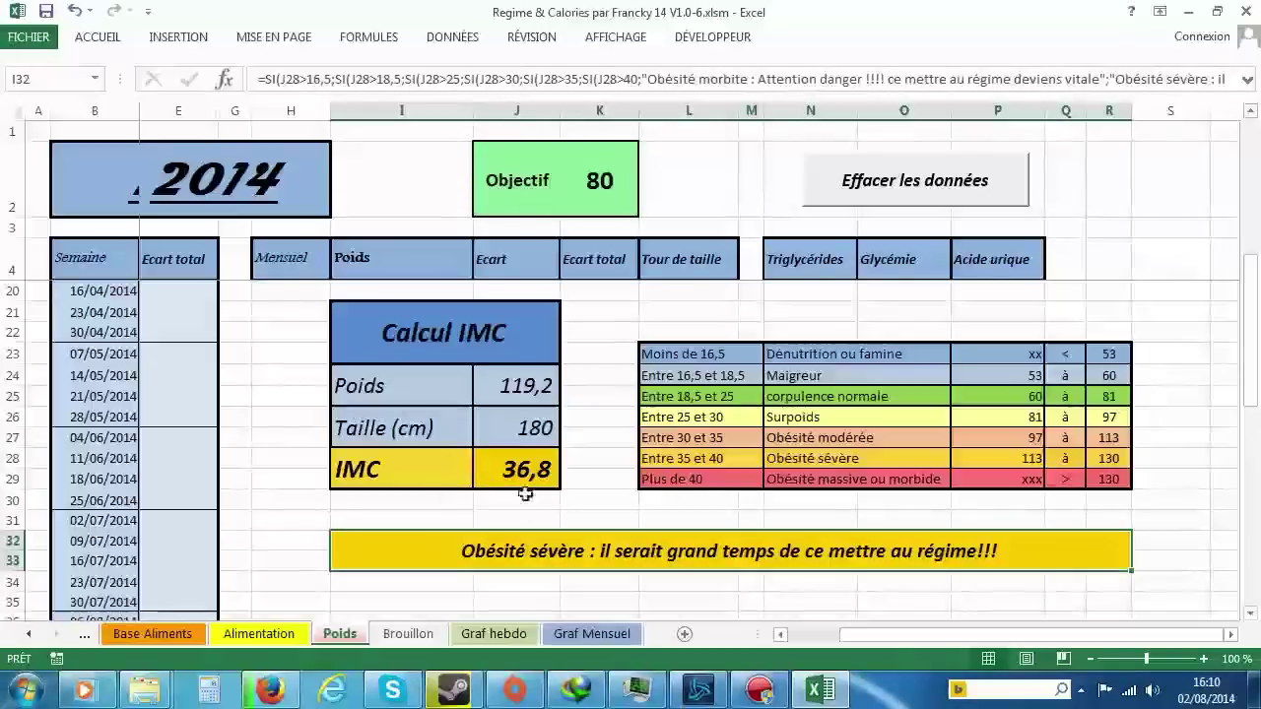
click(527, 387)
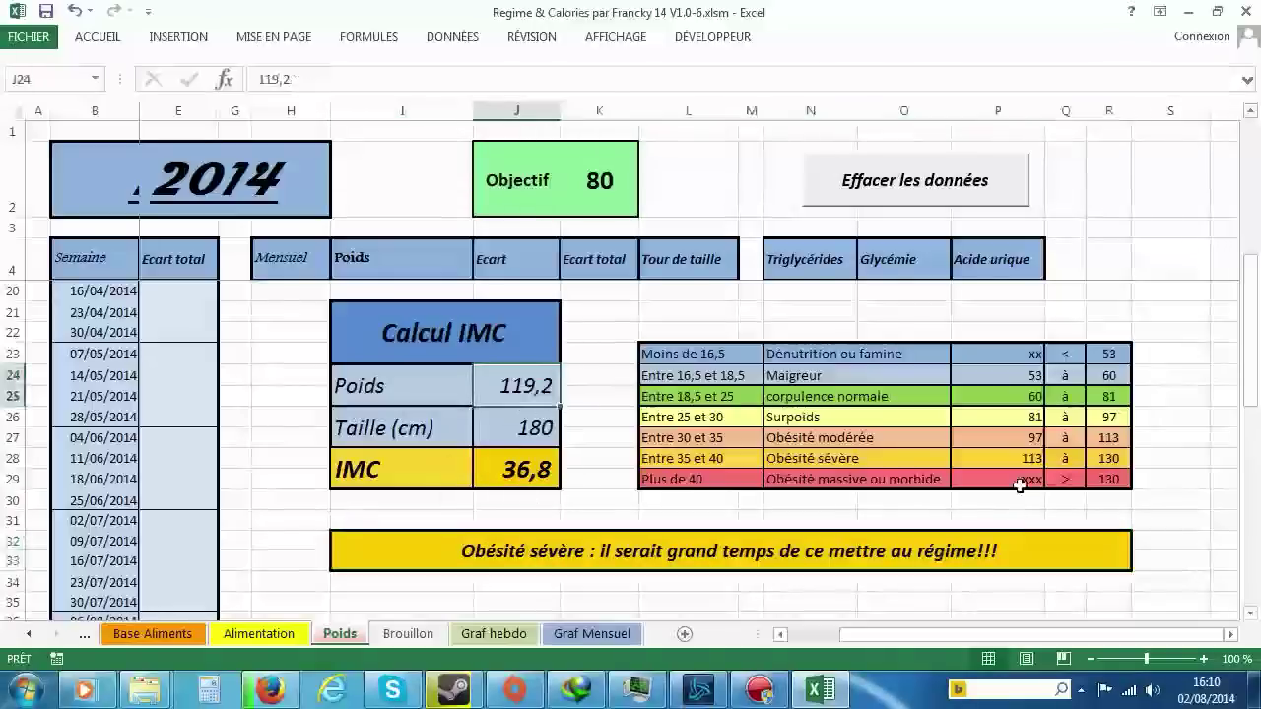
text(8)
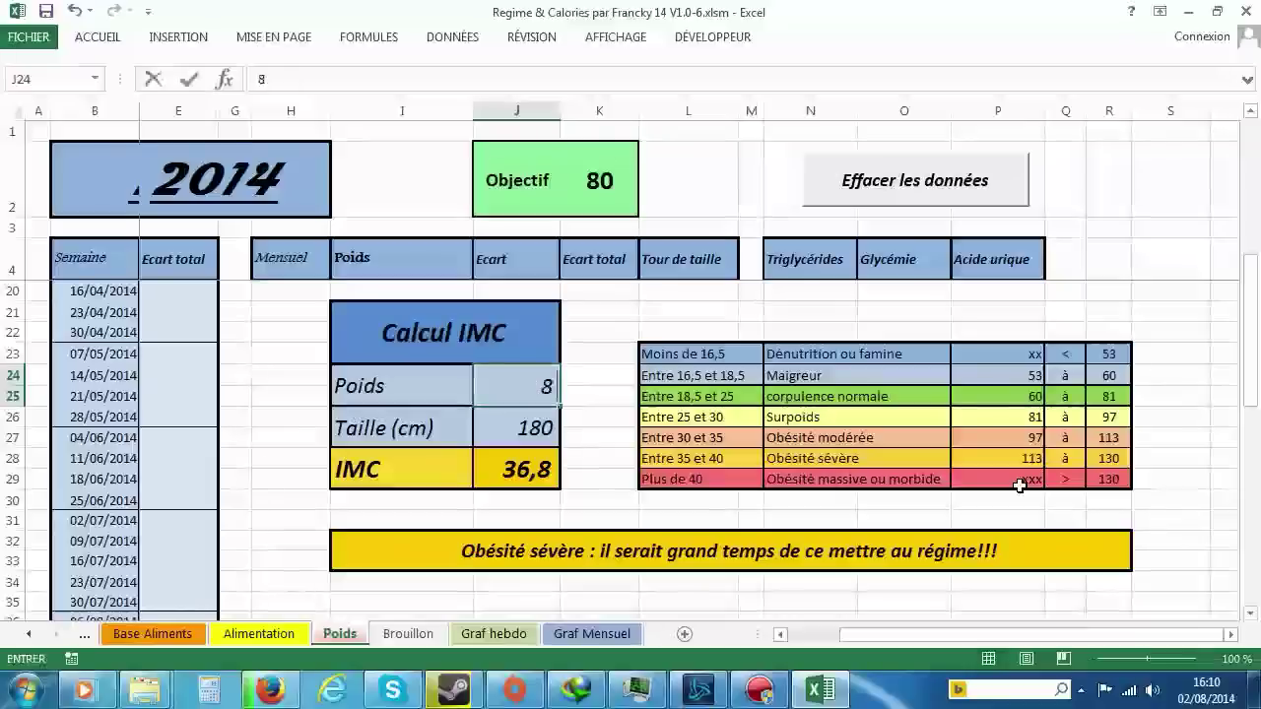
text(90)
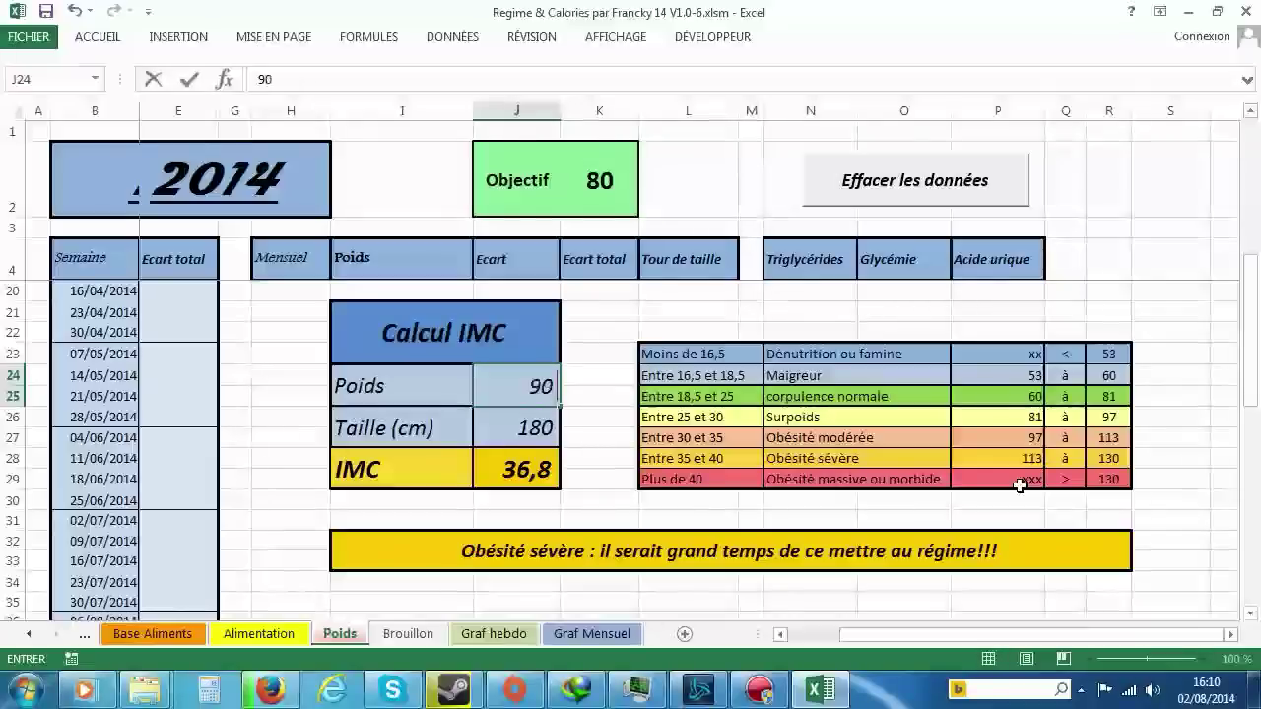
key(Return)
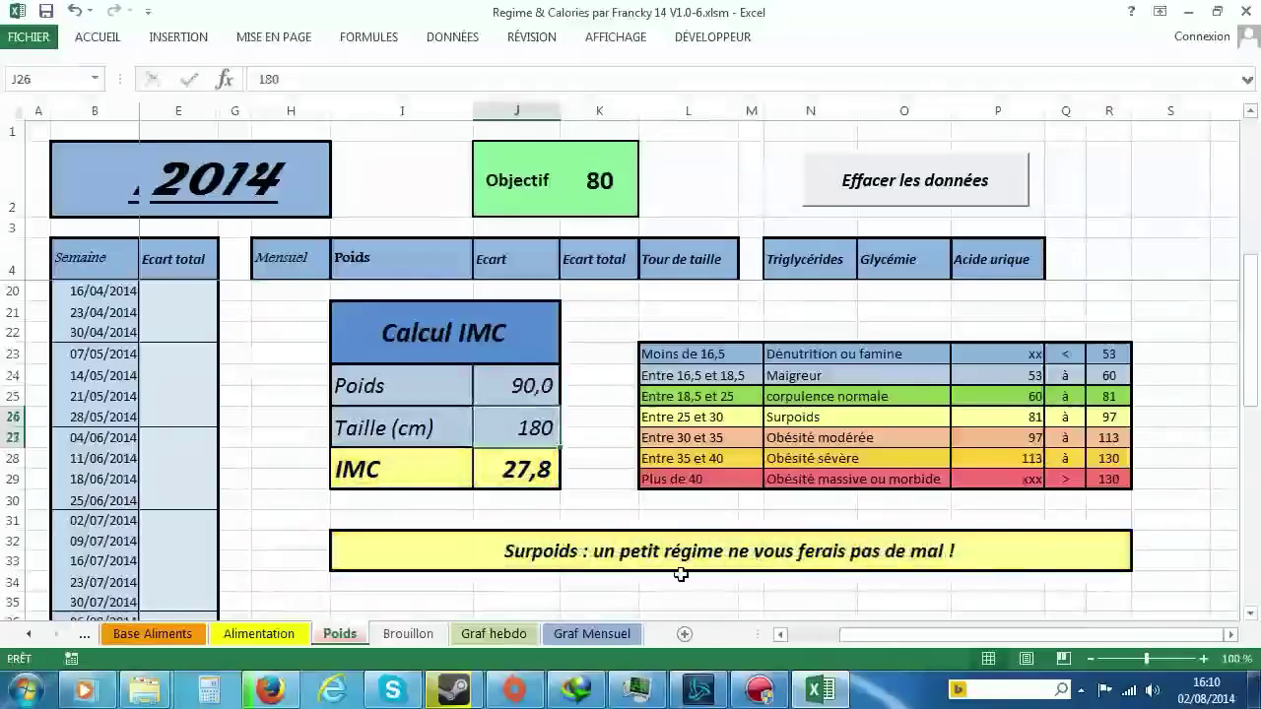
click(525, 388)
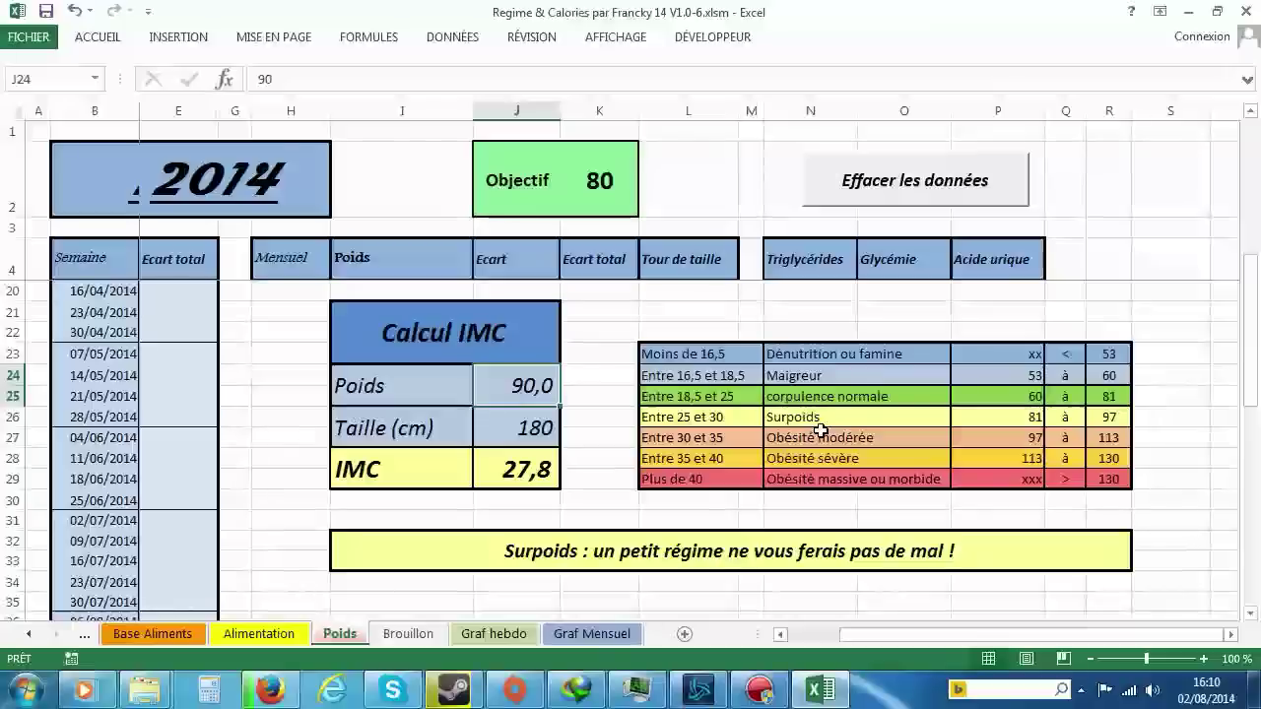
text(80)
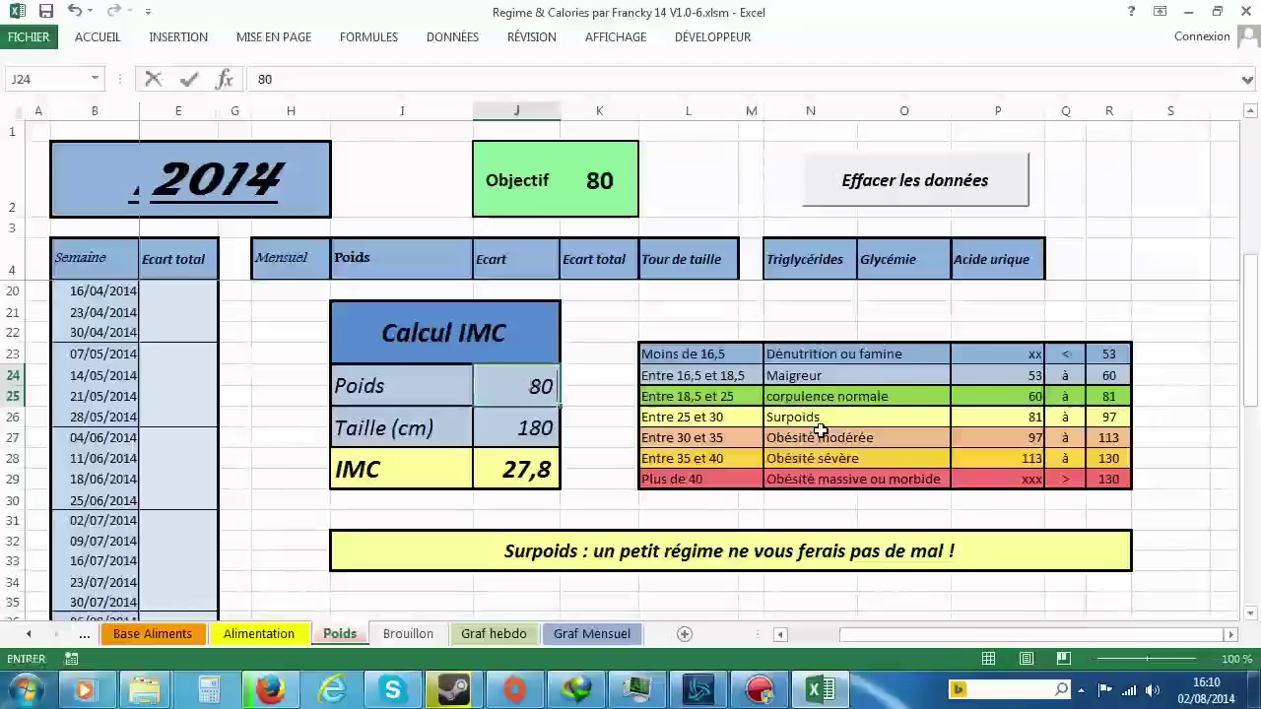
key(Return)
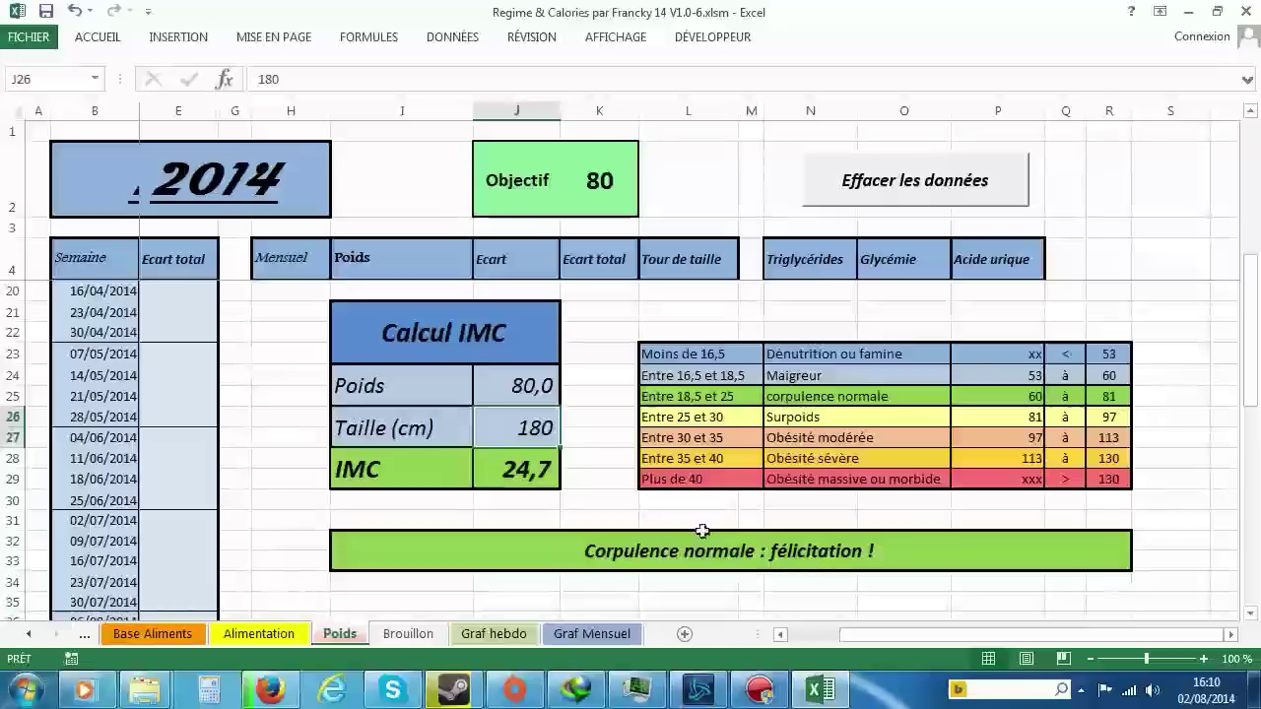
Step: Try weights of 114 and 110 in the Poids cell of the Calcul IMC block
click(490, 389)
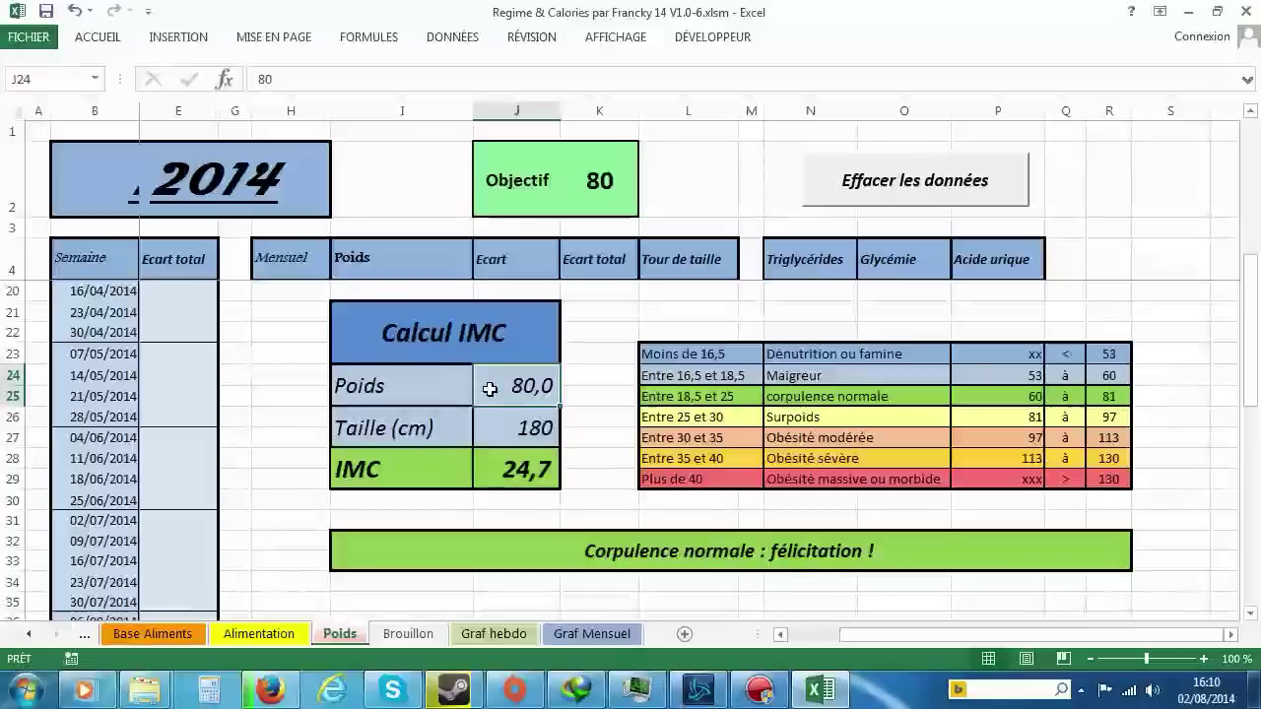
text(11)
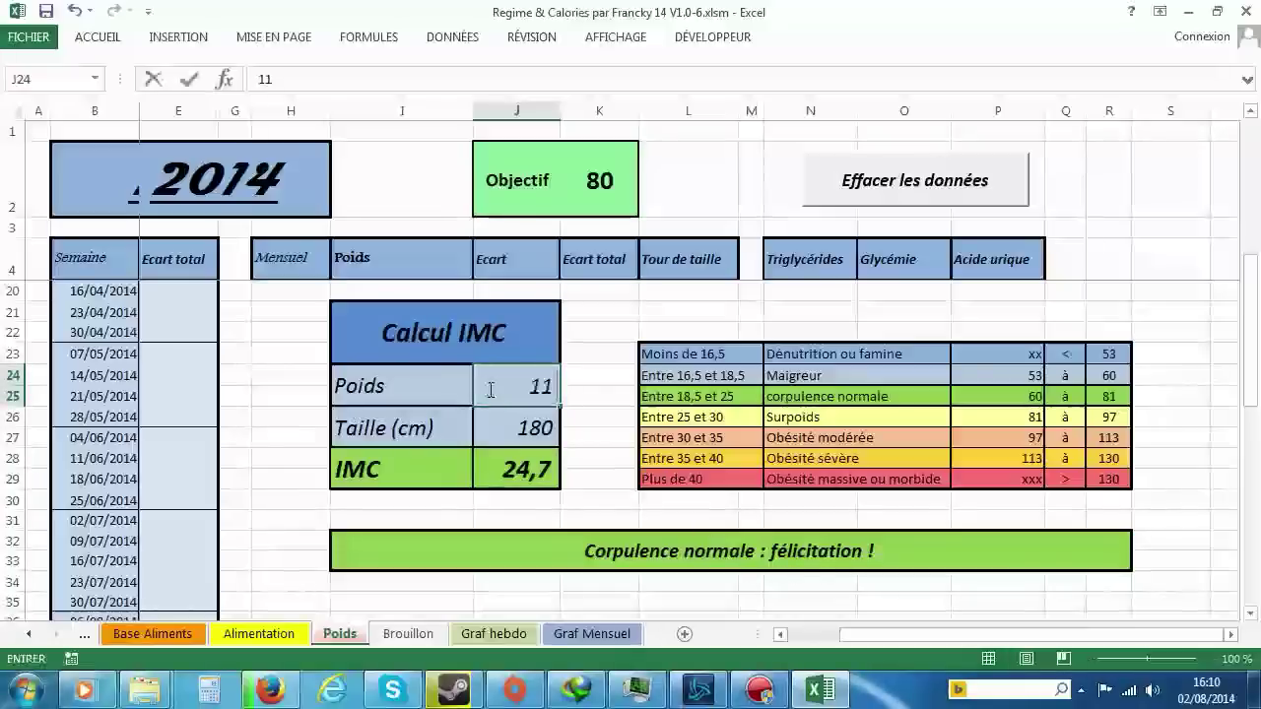
key(Return)
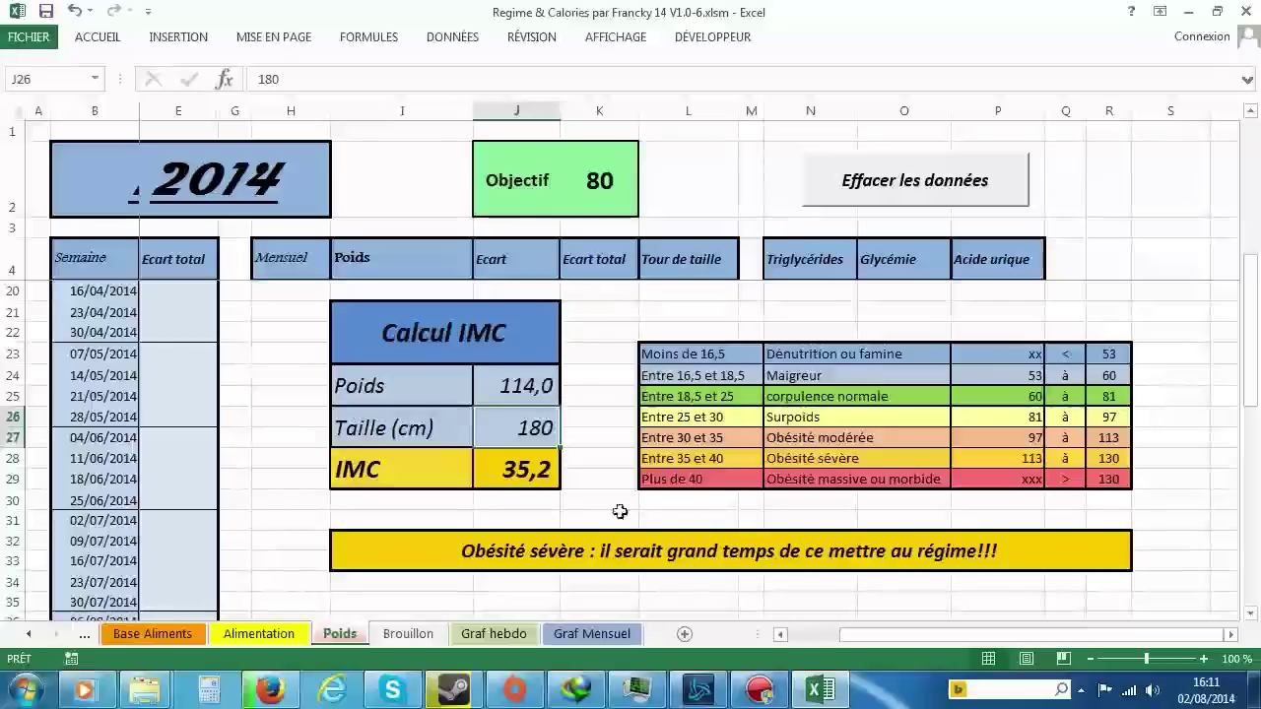
click(535, 385)
text(11)
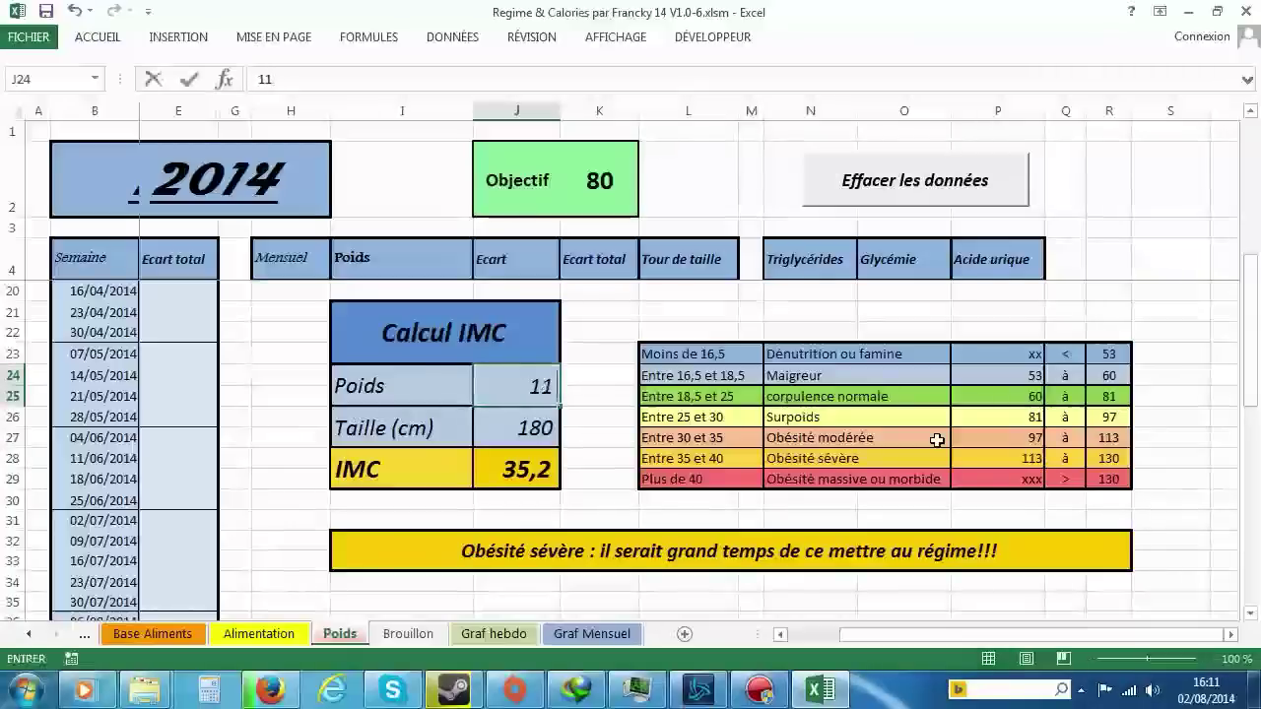
text(0)
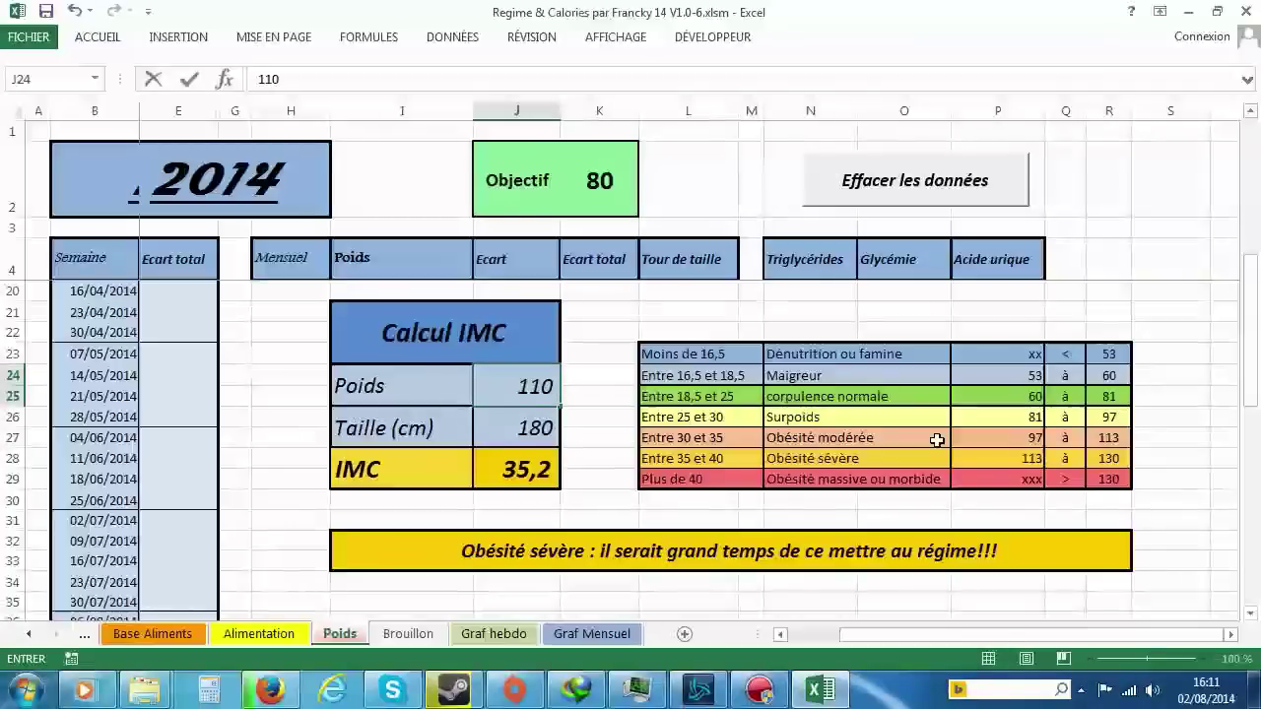
key(Return)
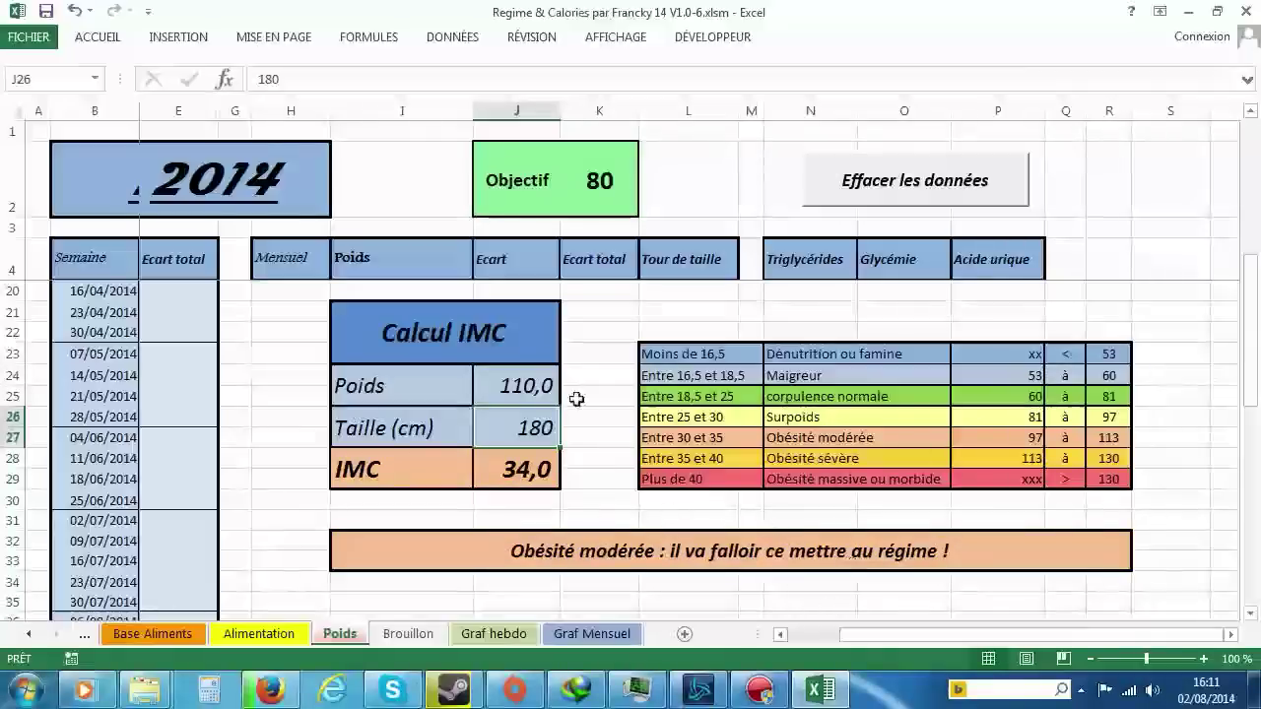
Step: Set Poids in the Calcul IMC block to 130
click(506, 387)
text(130)
key(Return)
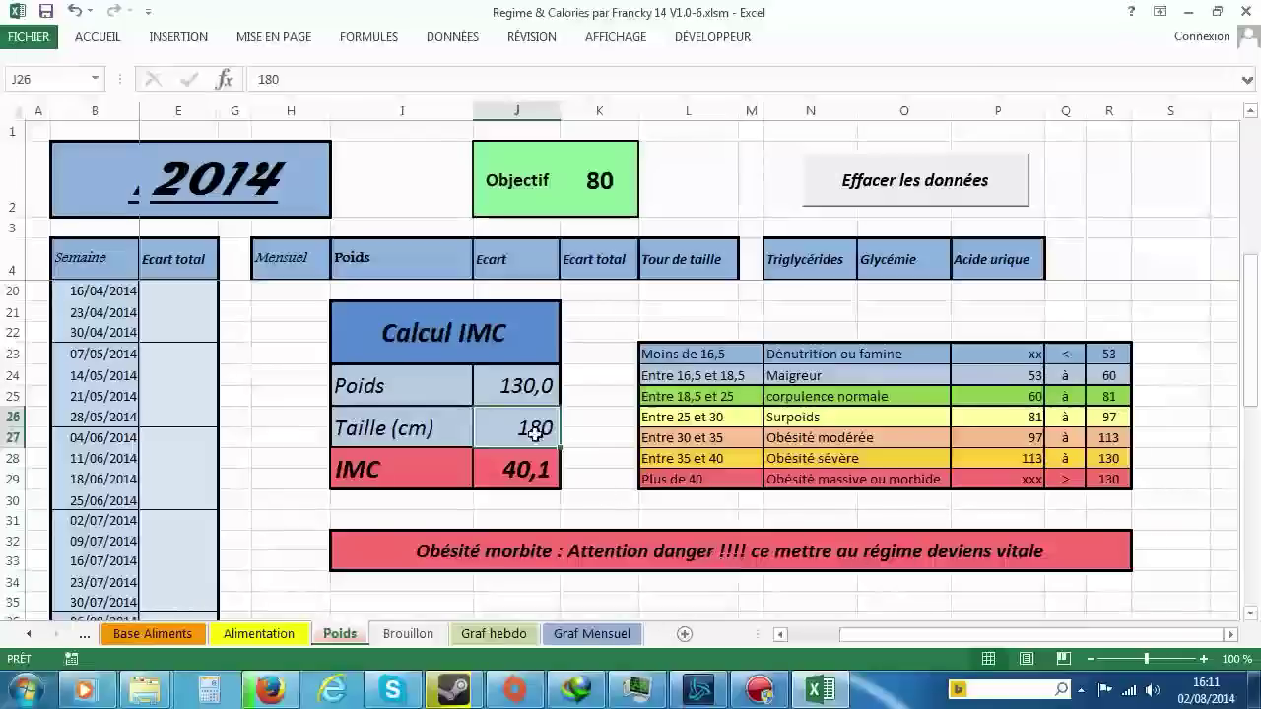
click(519, 381)
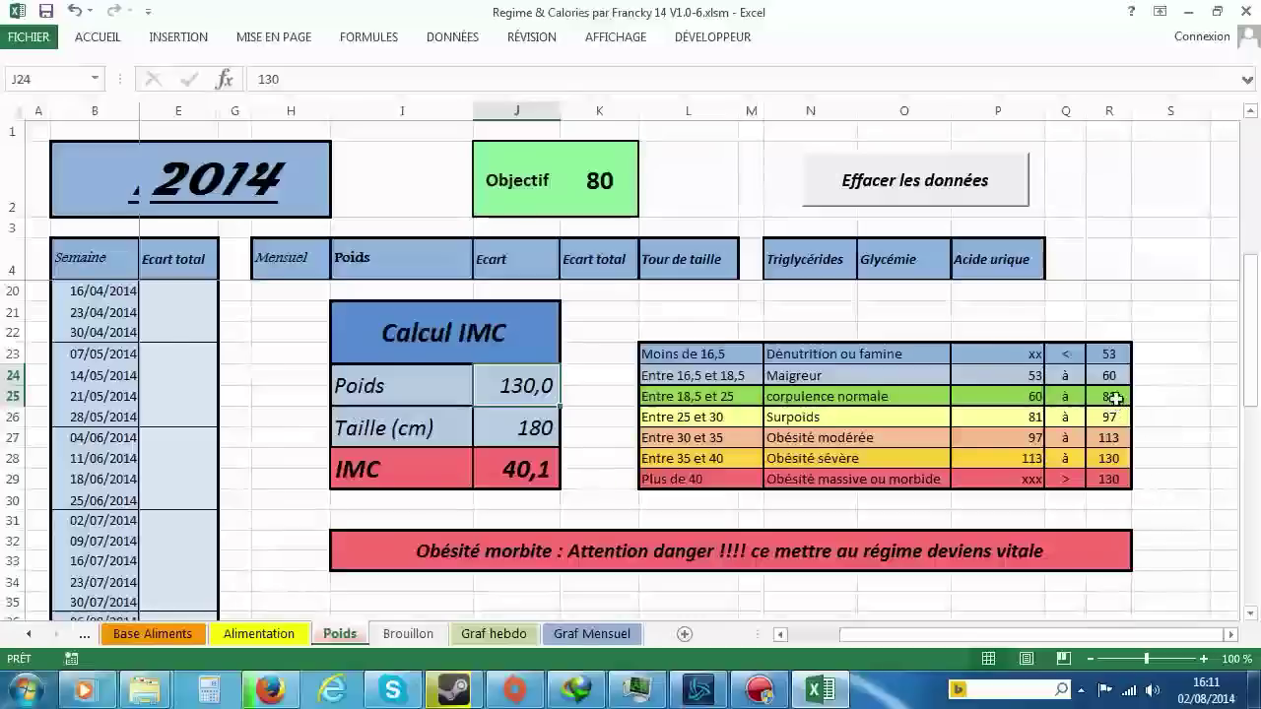
Step: Set Taille (cm) in the Calcul IMC block to 169
click(529, 425)
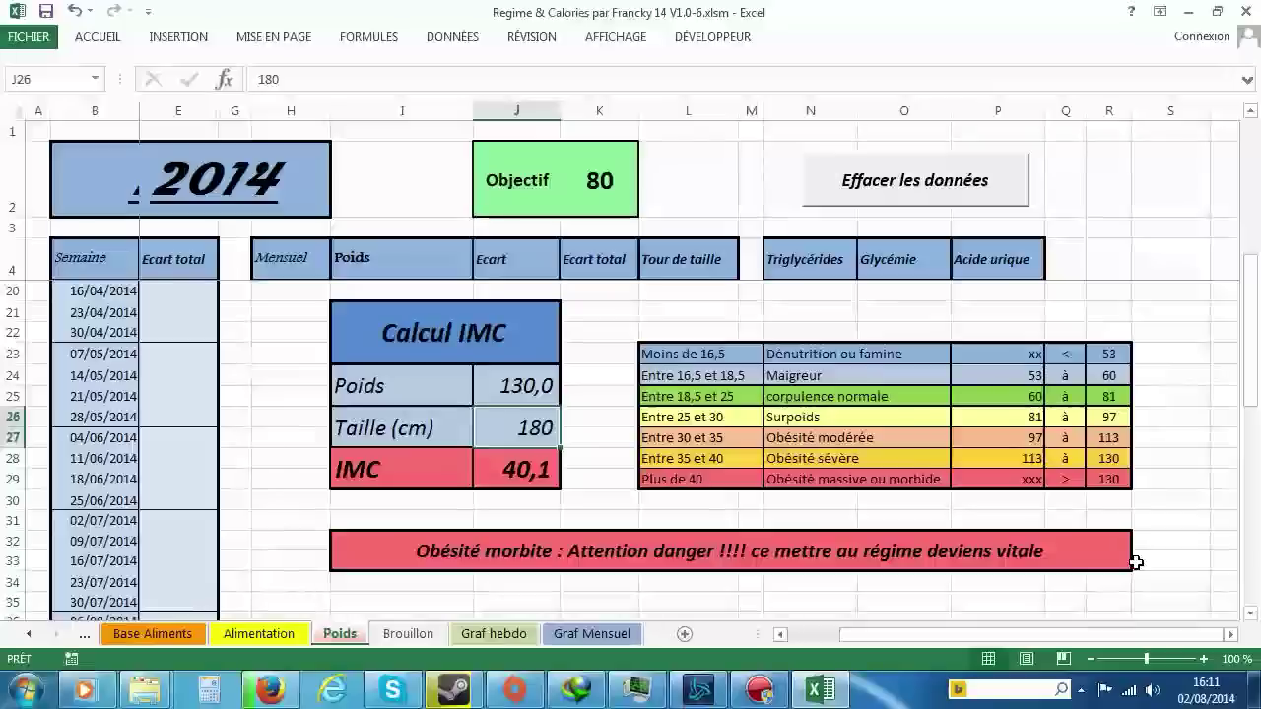
text(16)
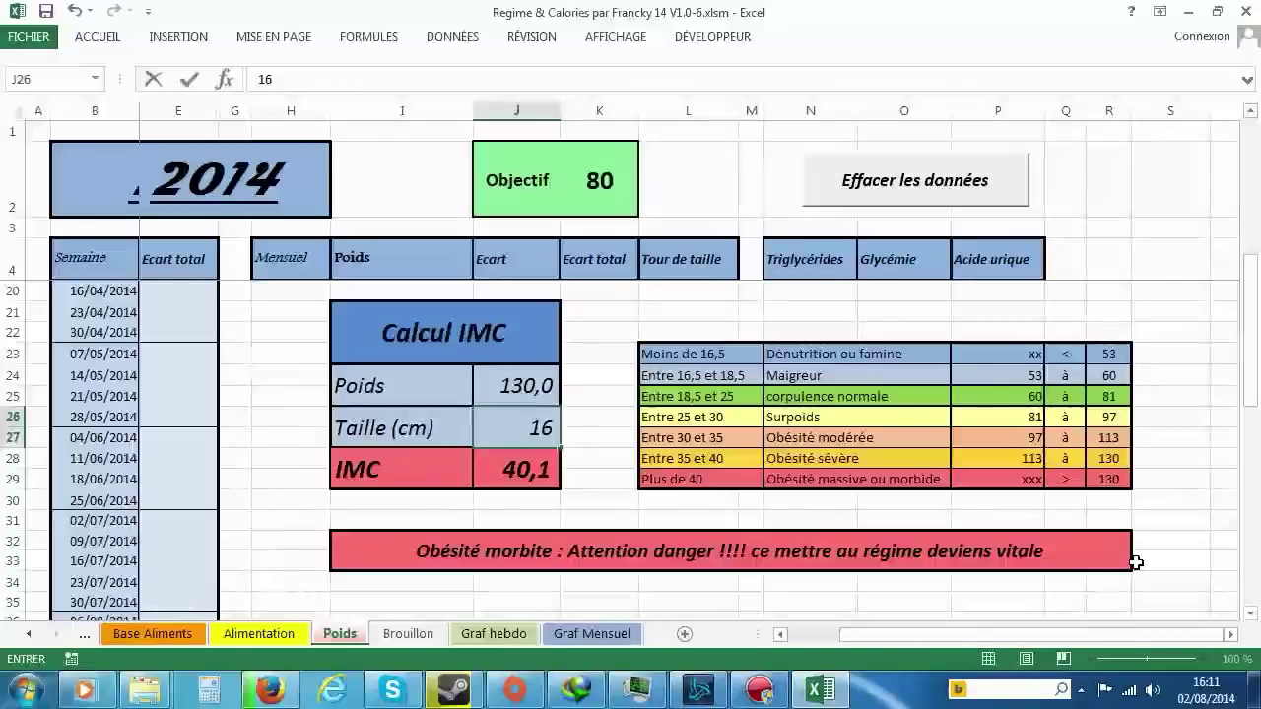
text(9)
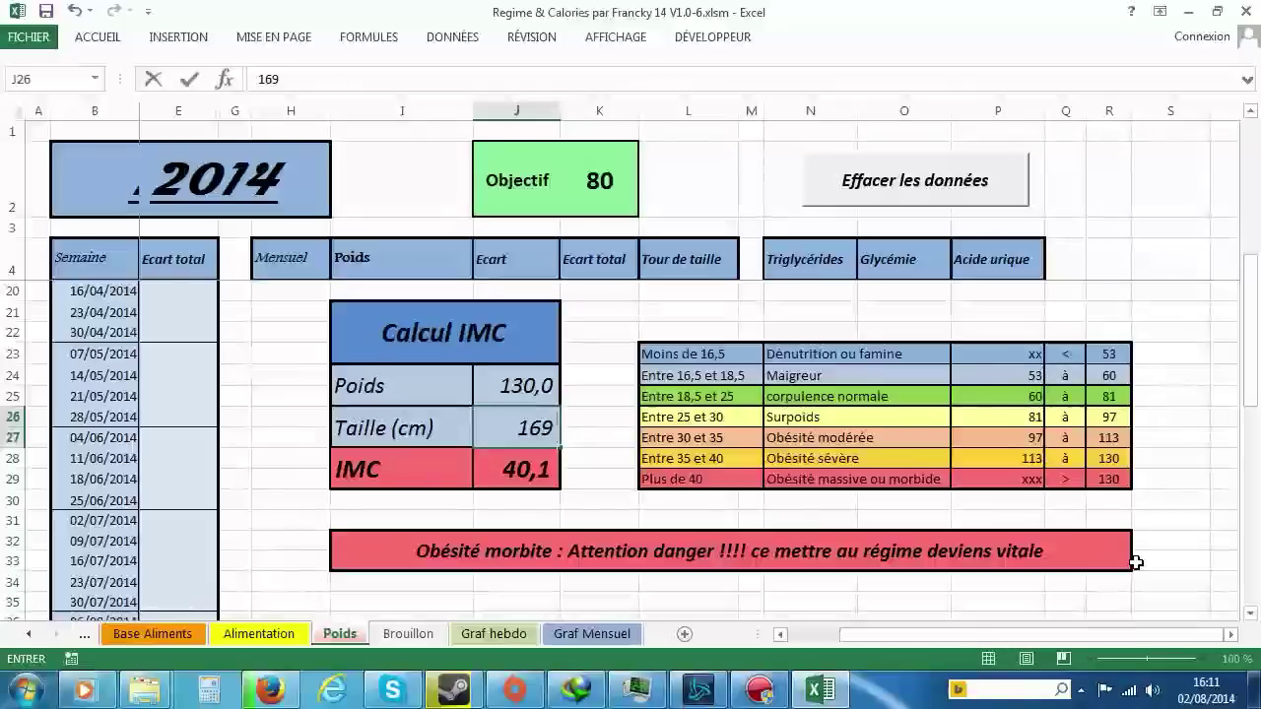
key(Return)
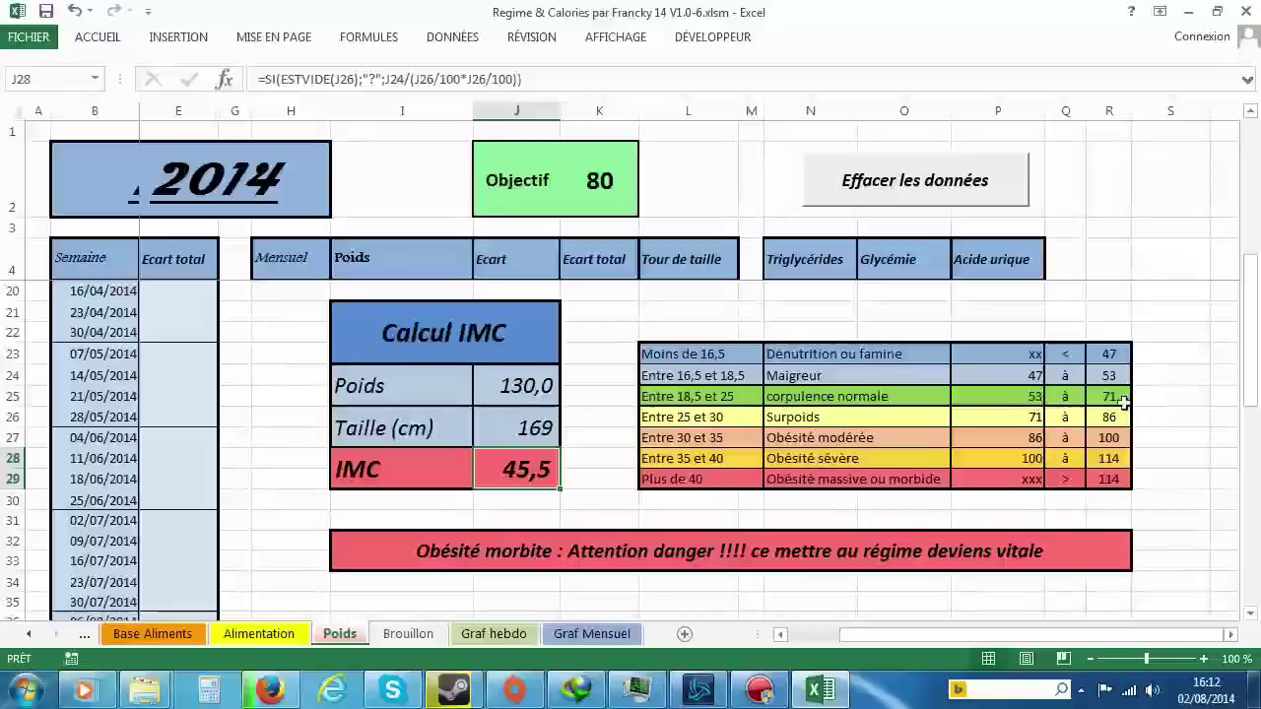
Step: Set Taille (cm) in the Calcul IMC block to 160
click(498, 425)
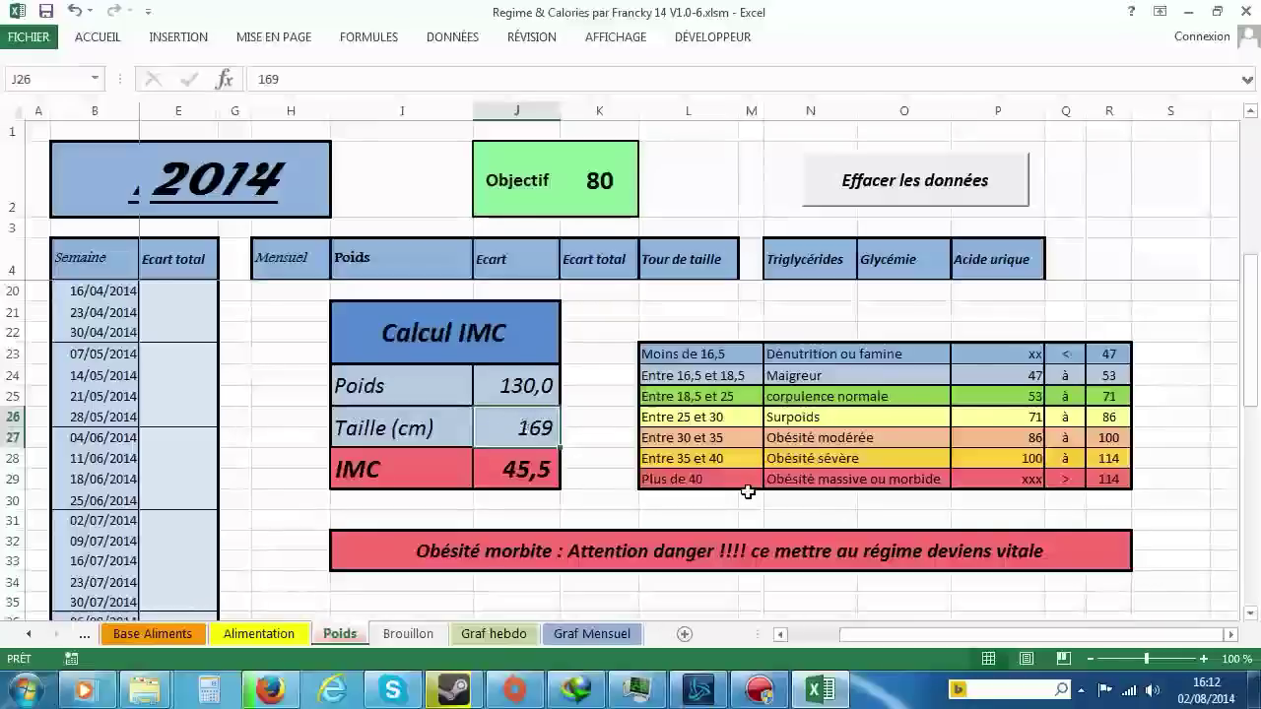
text(160)
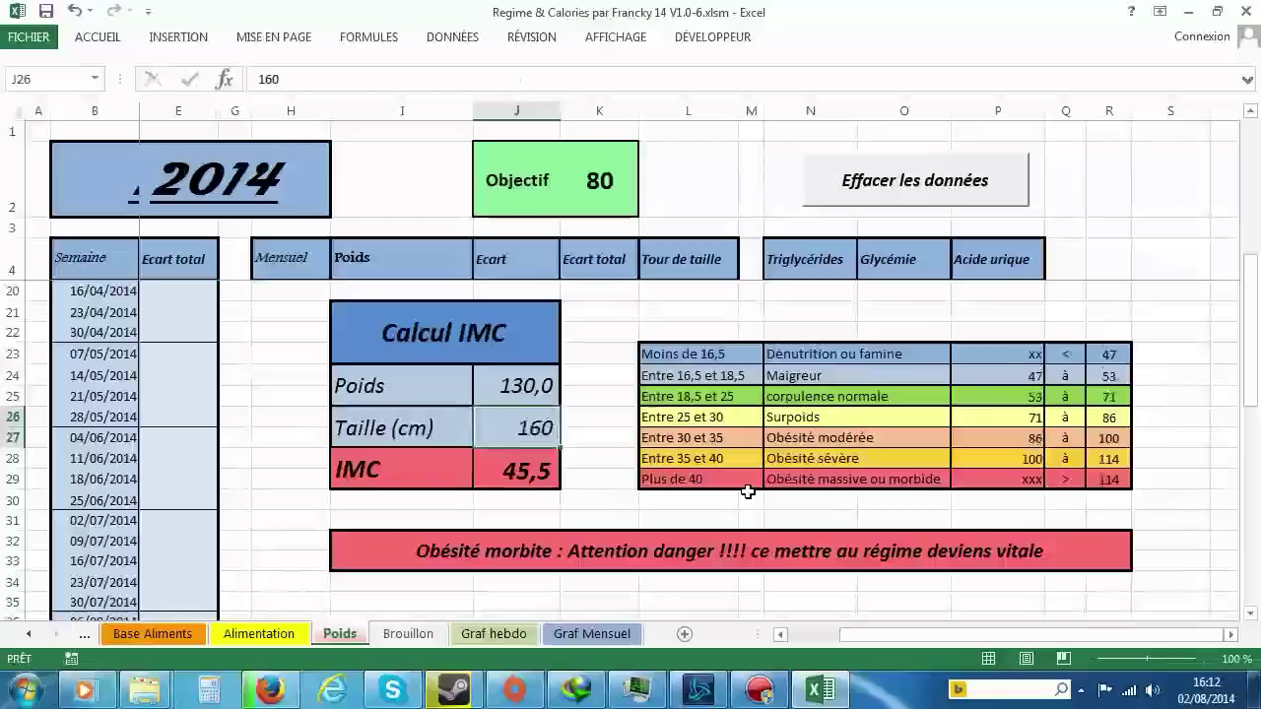
key(Return)
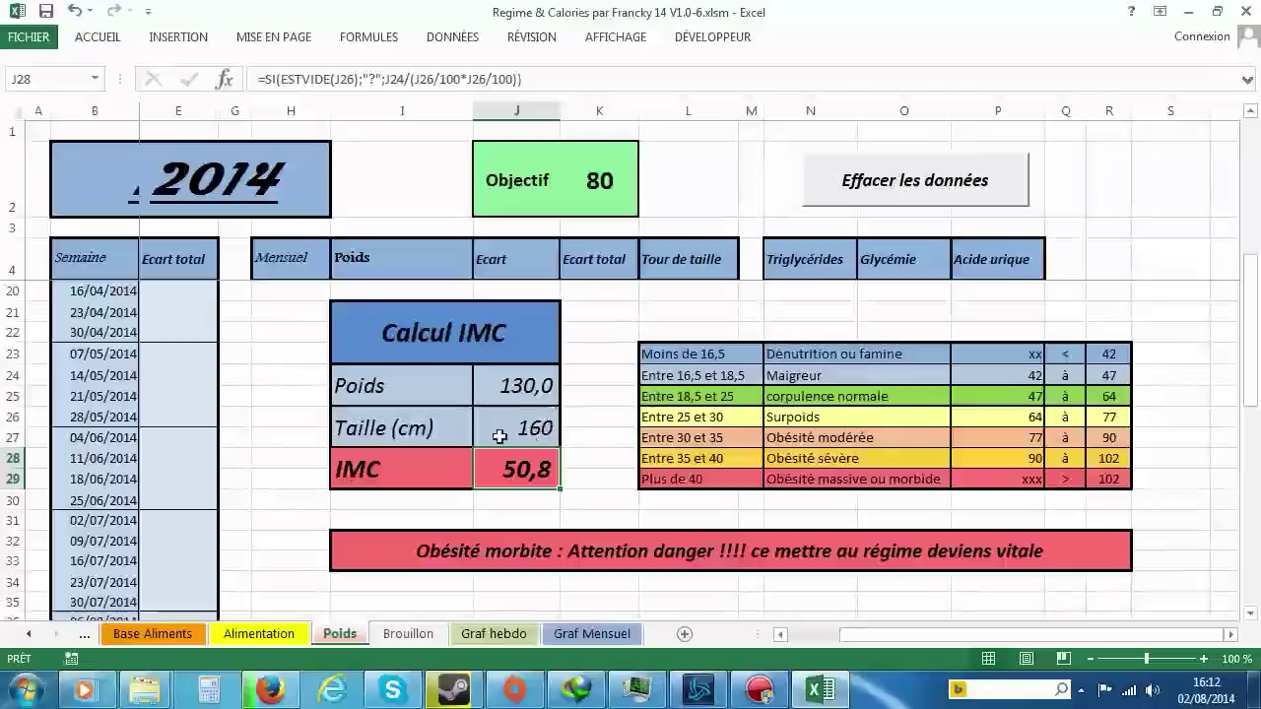
Step: Test the 160 cm height with Poids values of 60 and 70 in the Calcul IMC block
click(532, 387)
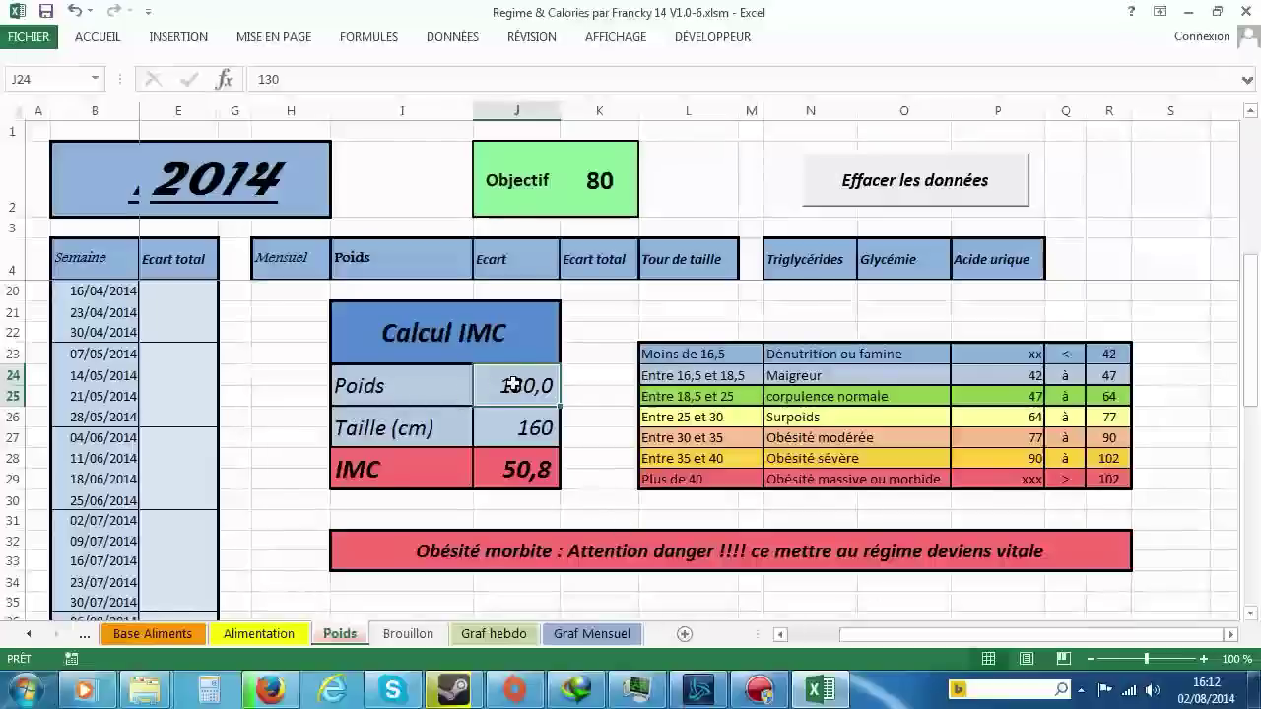
text(60)
key(Return)
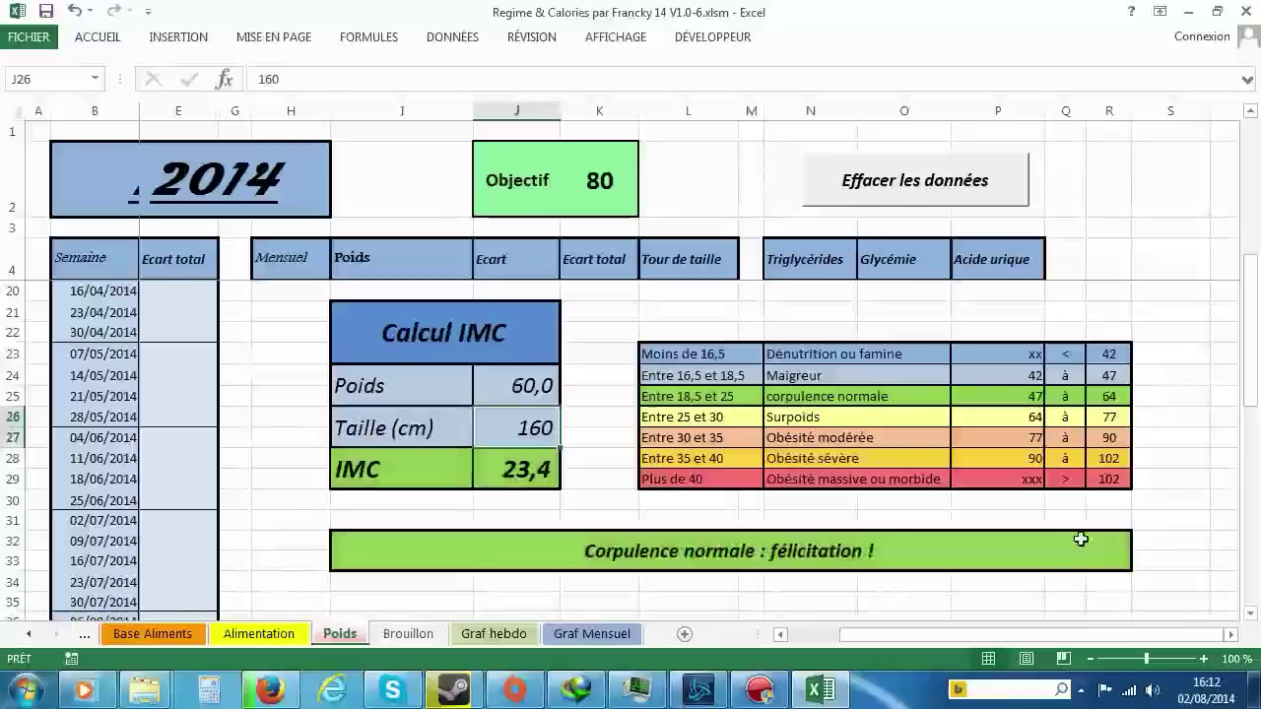
click(507, 388)
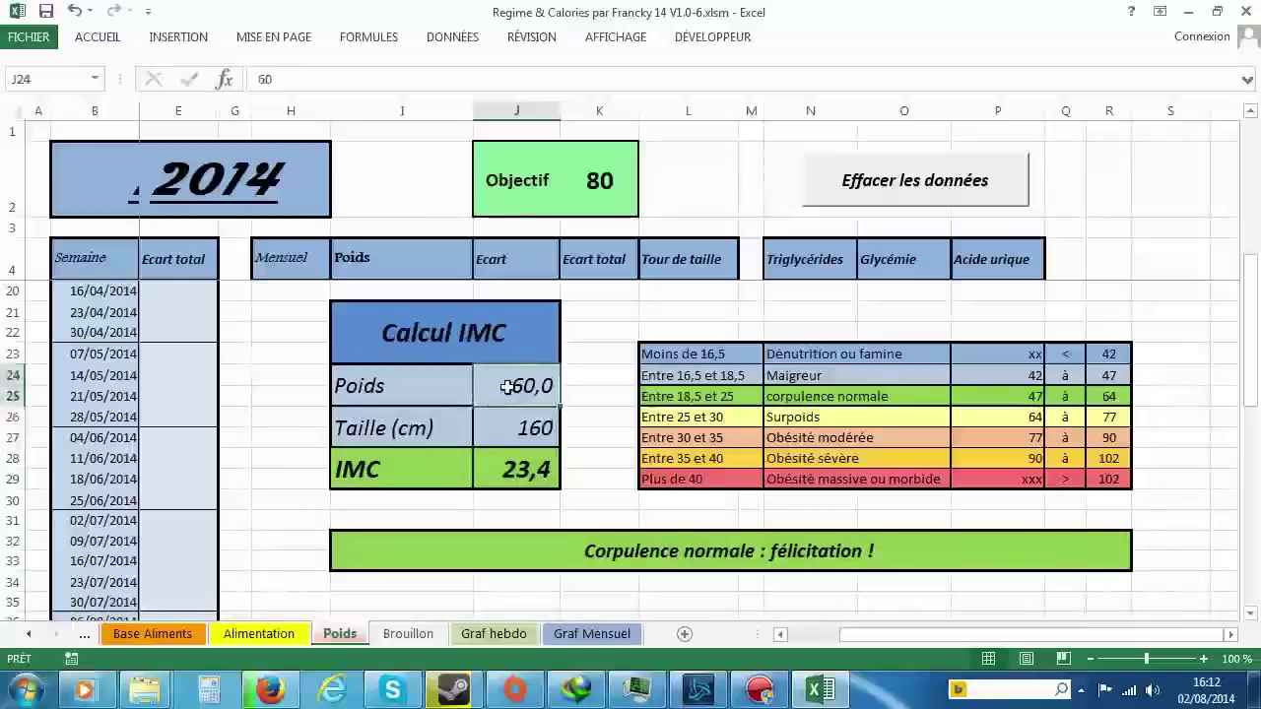
text(70)
key(Return)
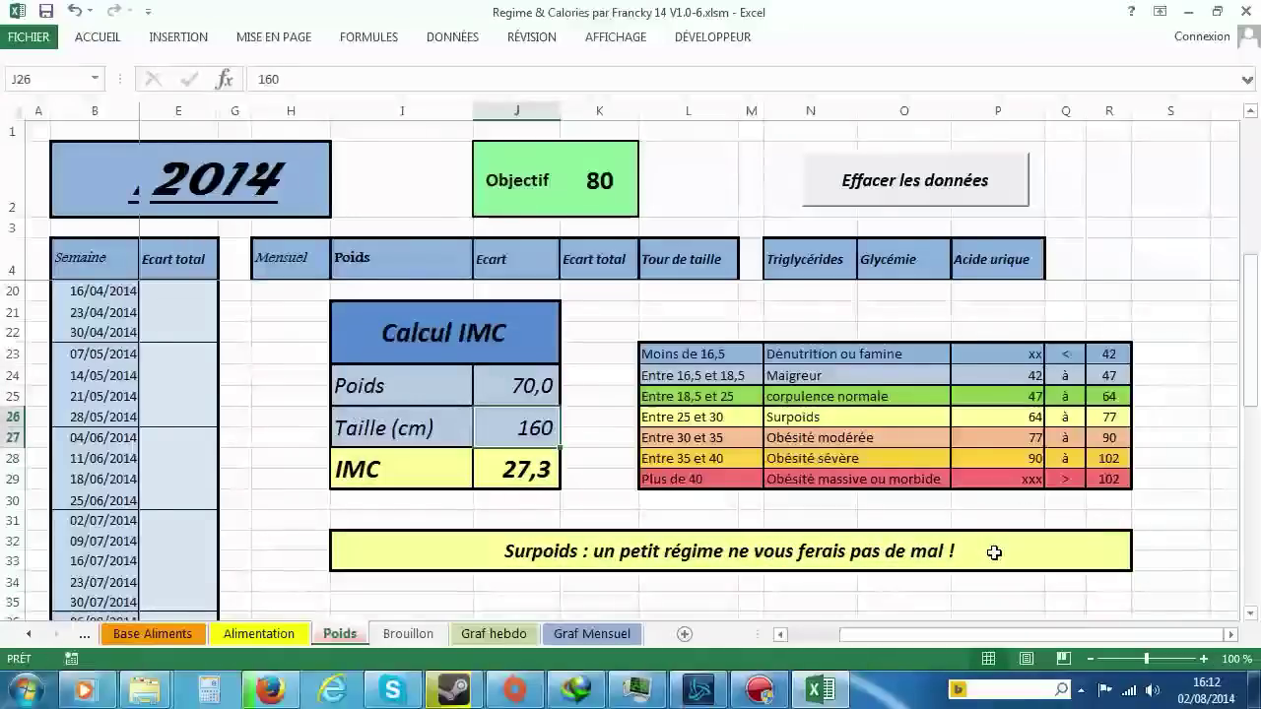
Step: Set Poids in the Calcul IMC block to 80
click(497, 389)
text(80)
key(Return)
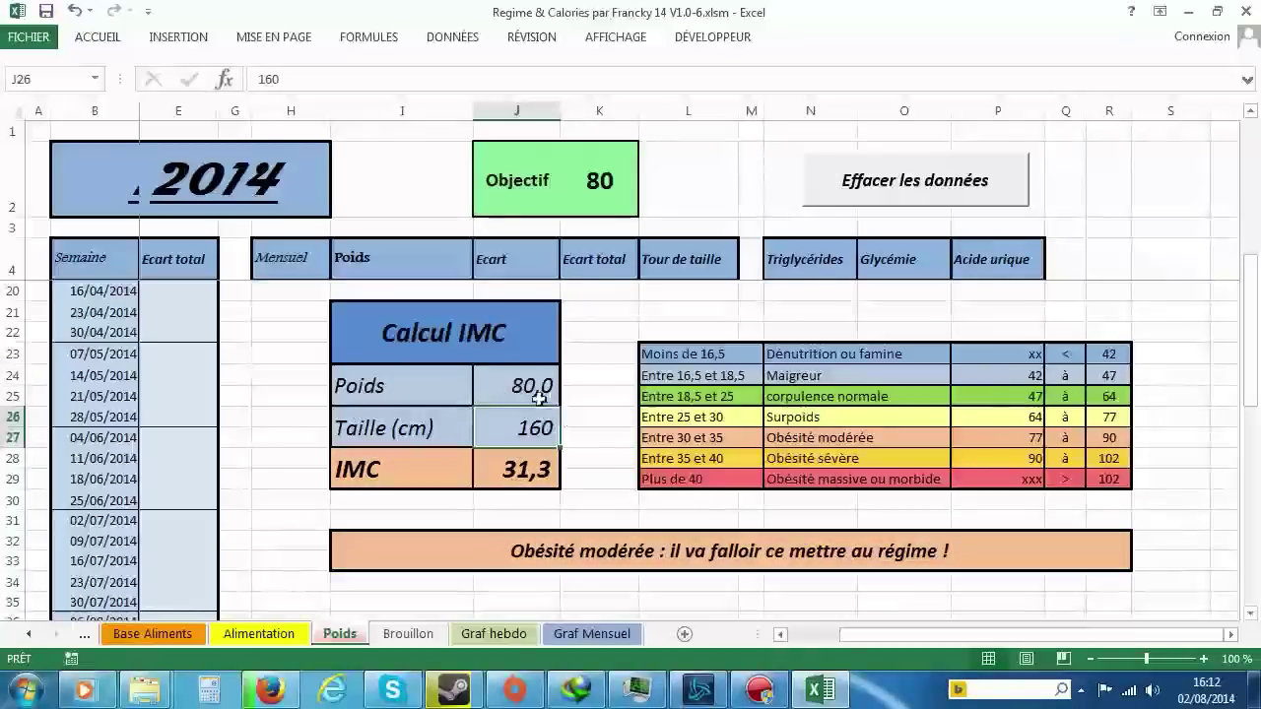
Step: Set Poids in the Calcul IMC block to 45
click(518, 386)
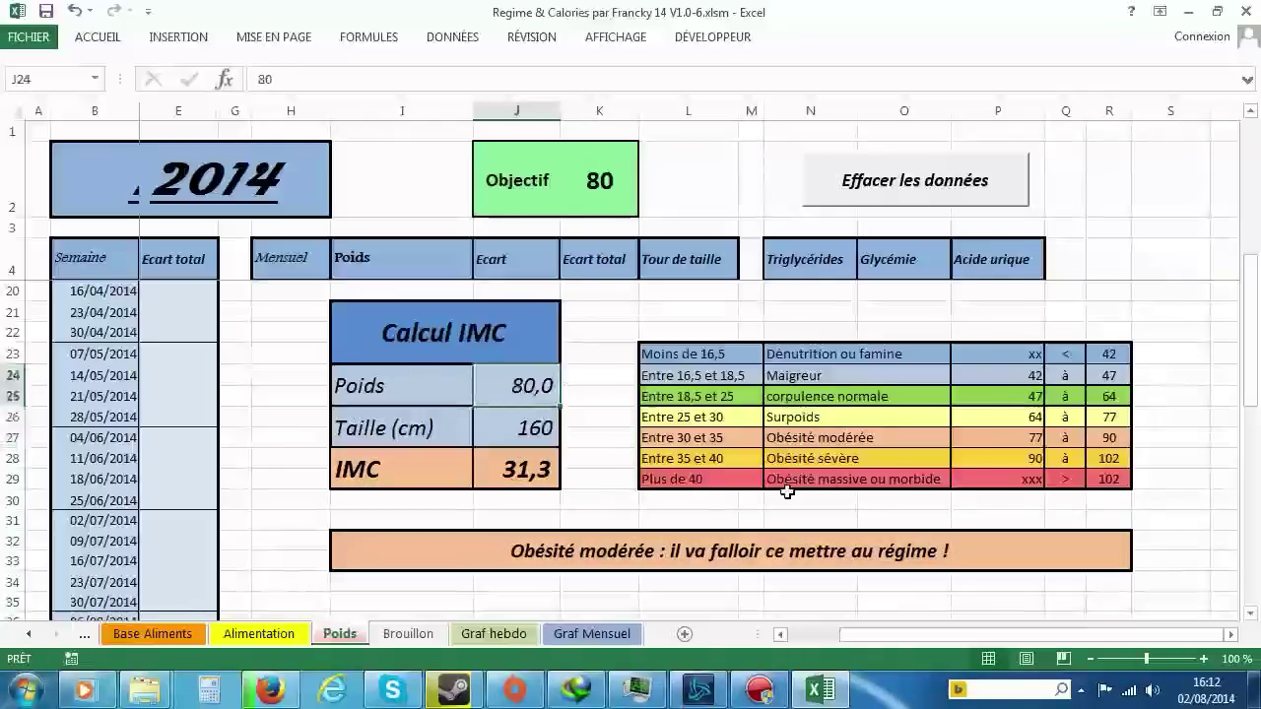
text(45)
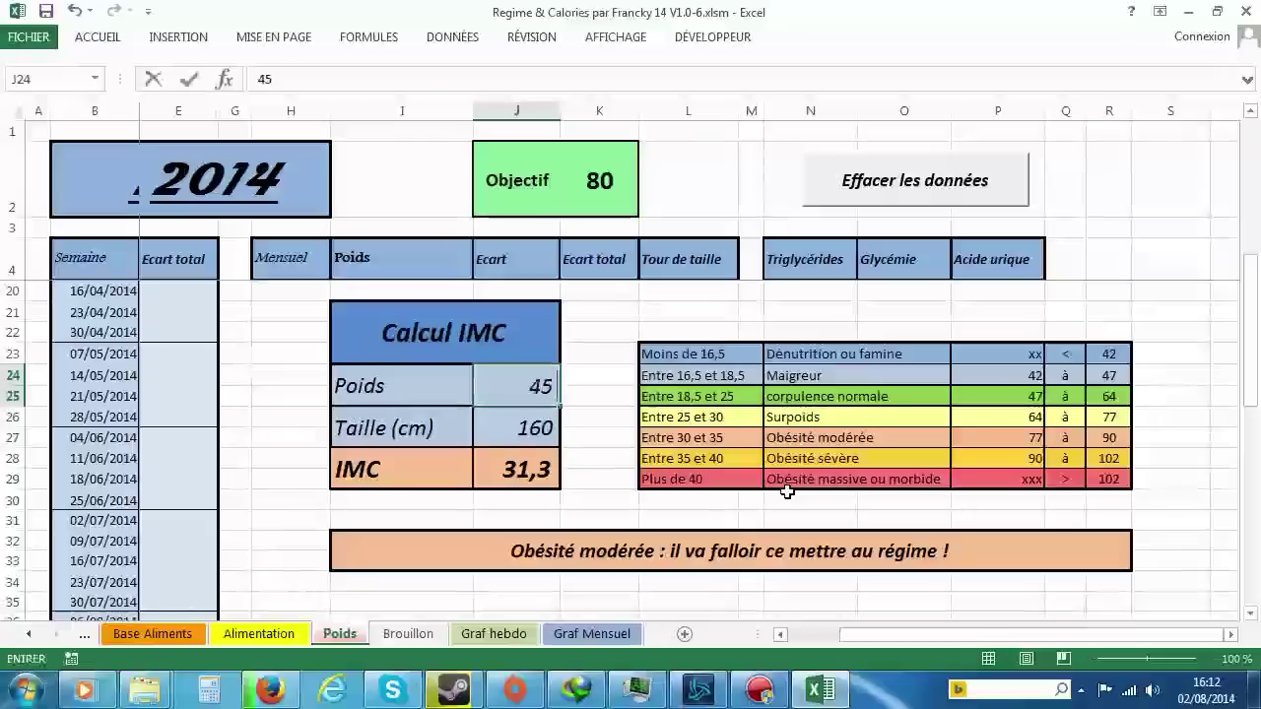
key(Return)
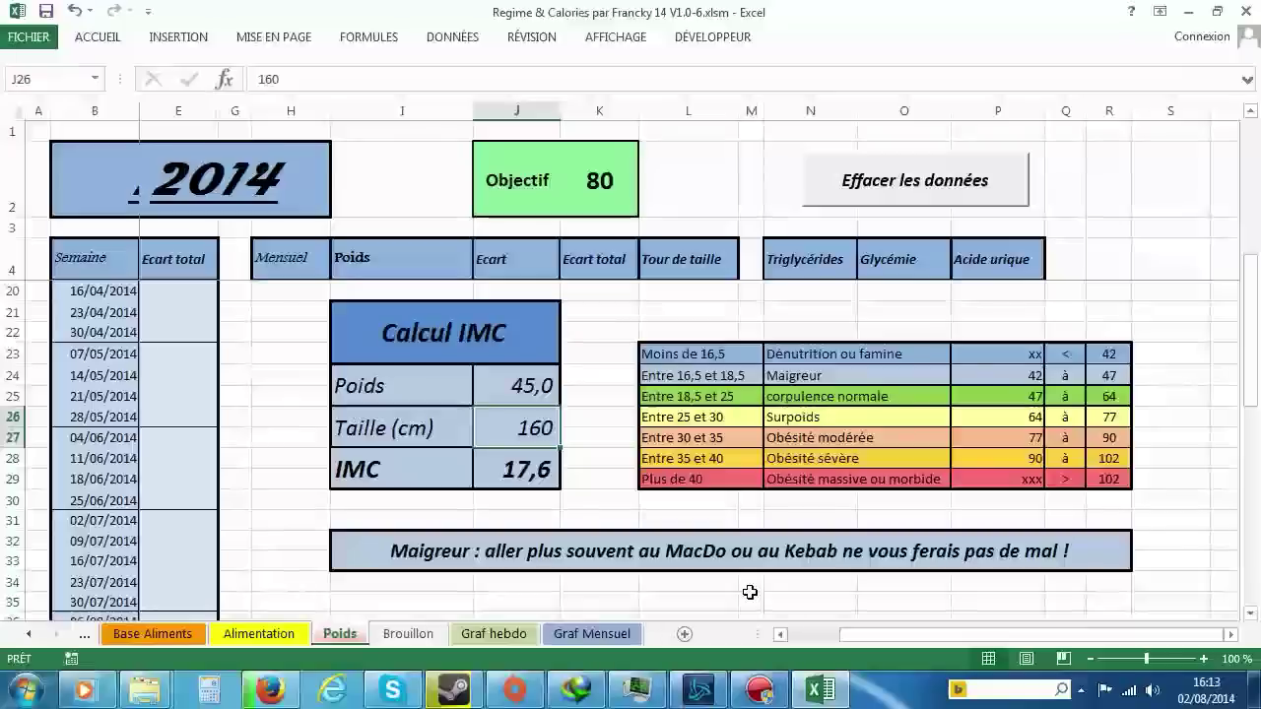
click(517, 384)
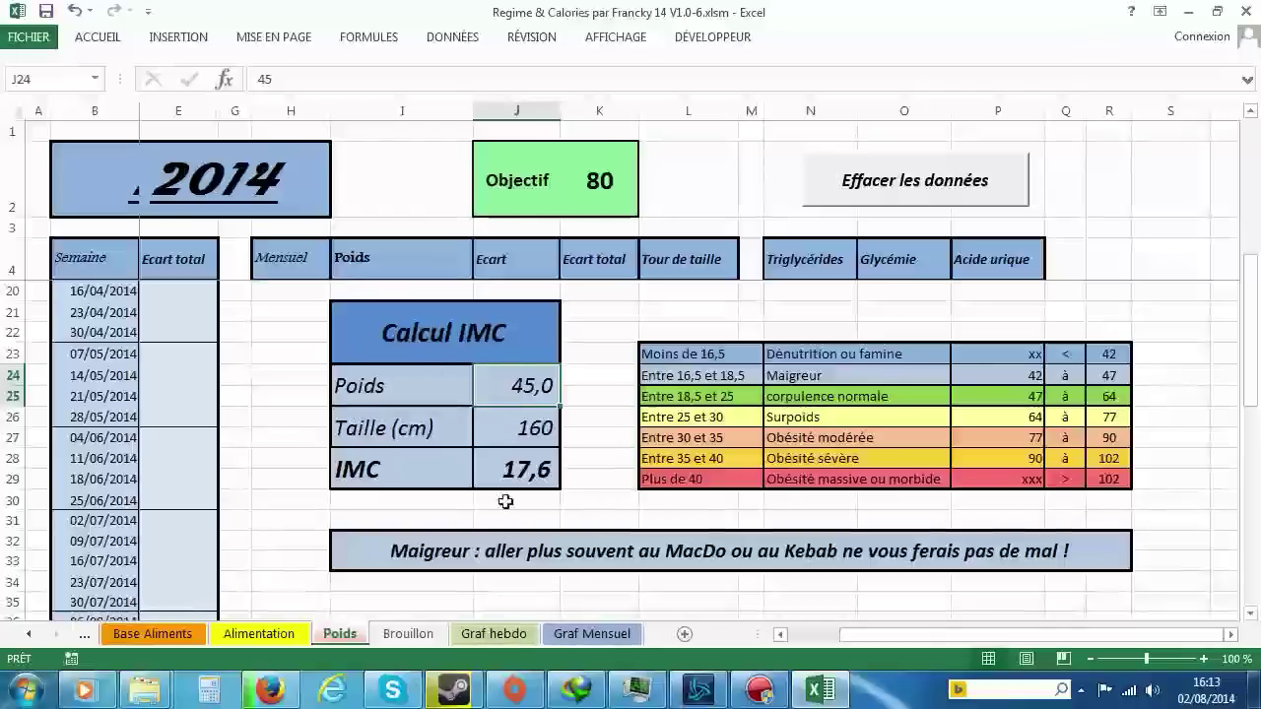
Step: Enter the sample texts "gfgfsd" in cell I5 and "ddfeze" in cell I11 of the Brouillon sheet
click(408, 634)
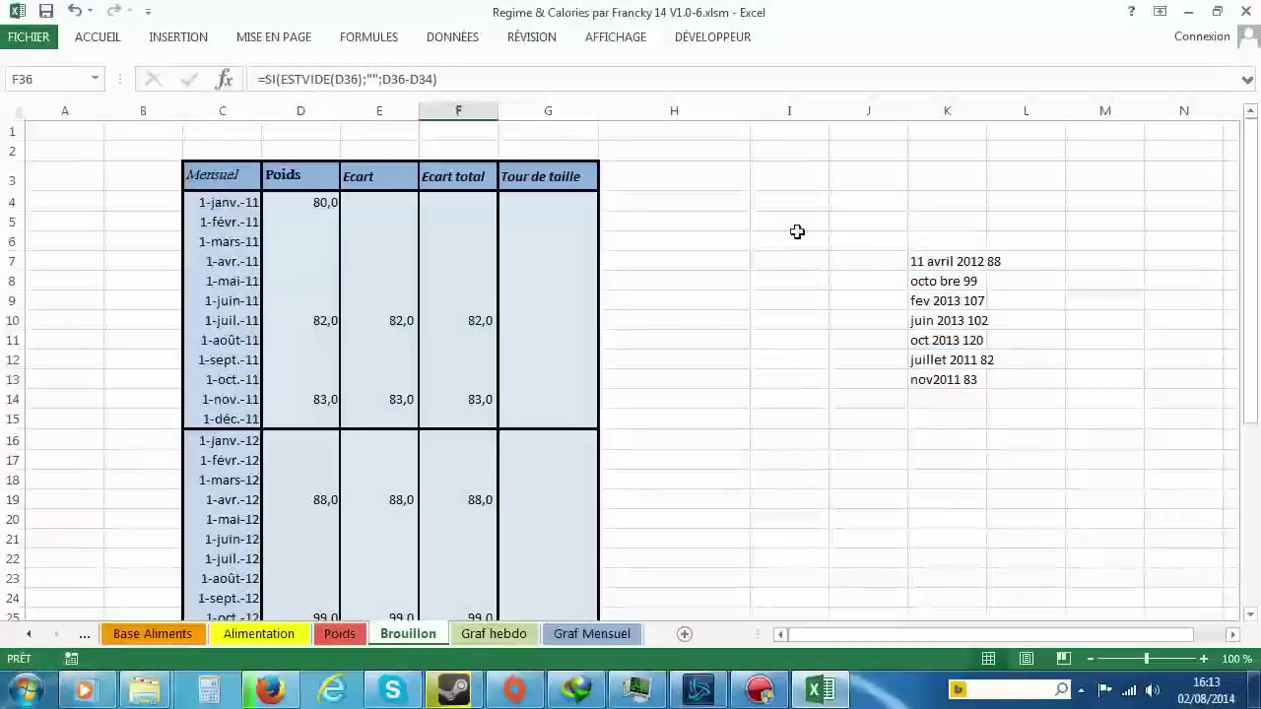
click(796, 227)
text(gfgfsd)
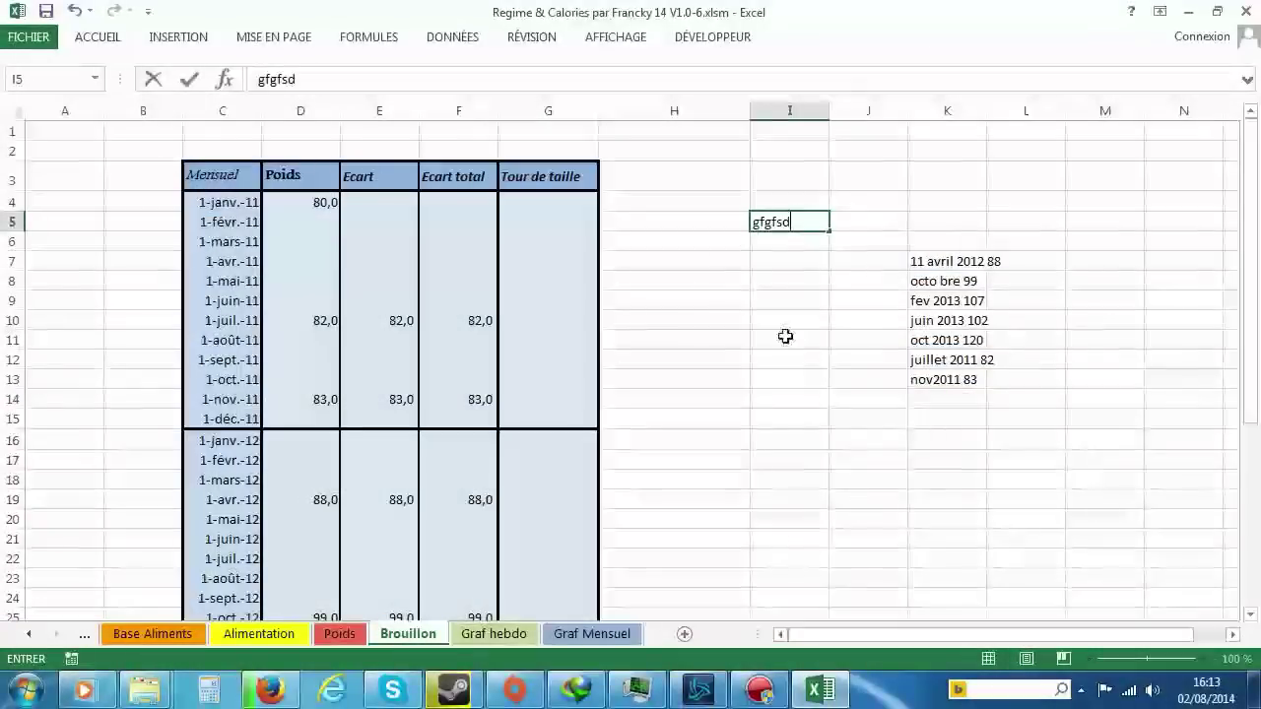
click(782, 337)
text(ddfeze)
click(796, 284)
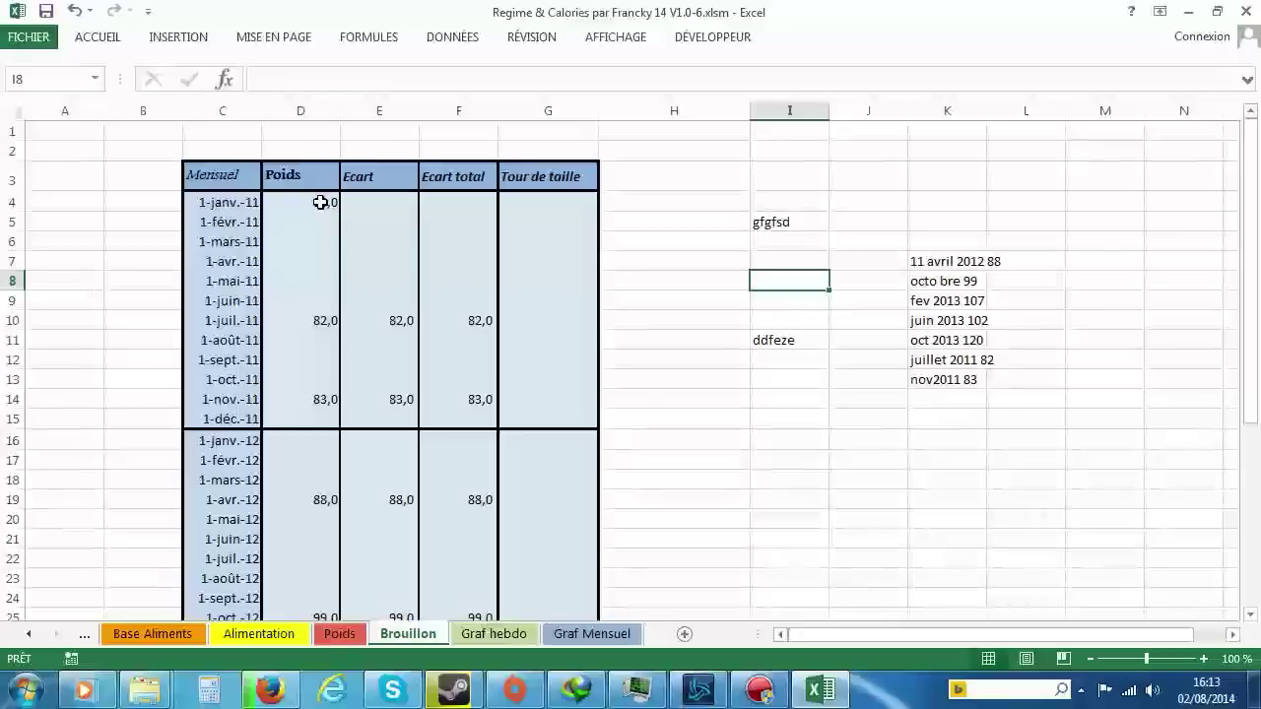
Step: Examine the monthly weight table on the Brouillon sheet from January 2011 to December 2013, including the regime notes beside it
scroll(320, 202, down, 1)
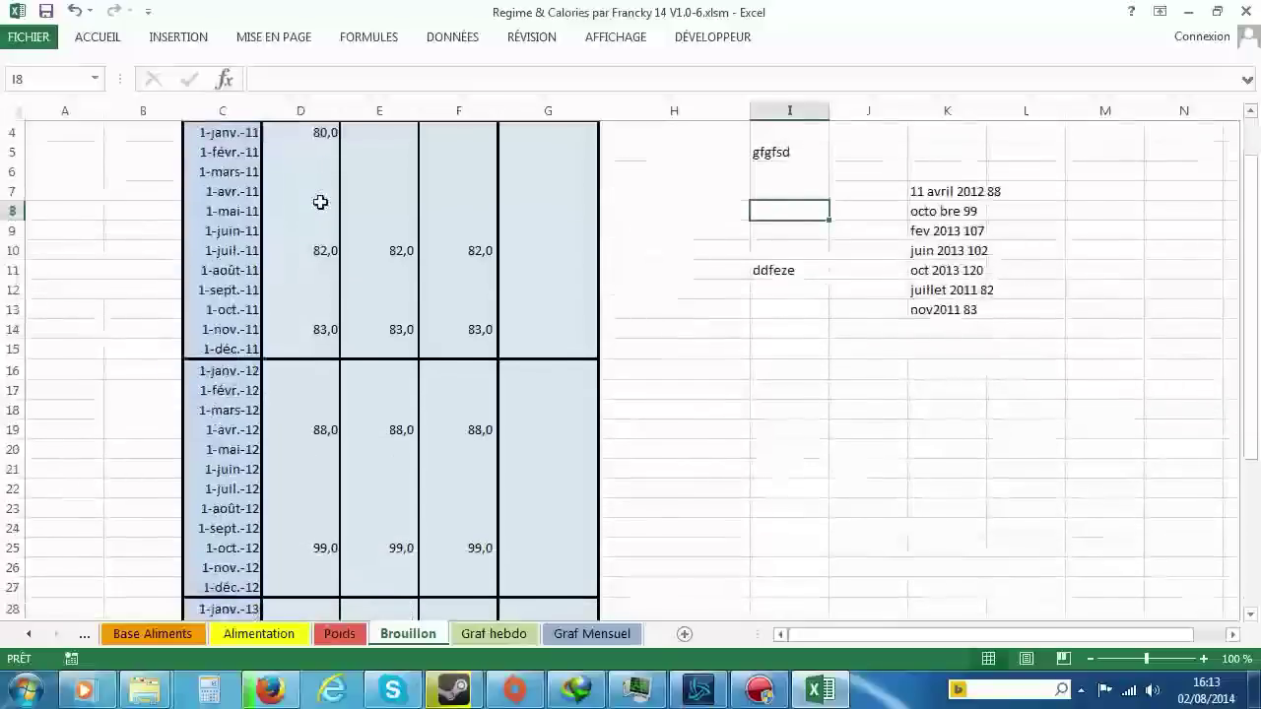
scroll(320, 202, up, 1)
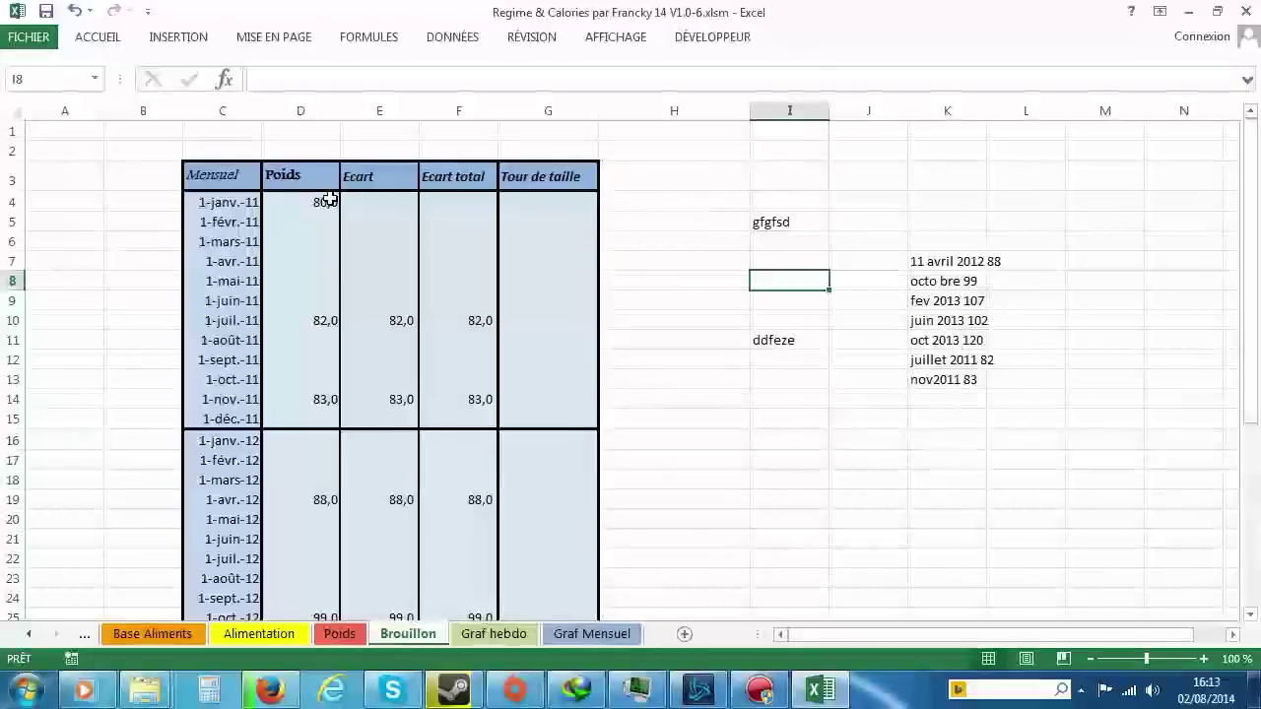
scroll(324, 392, down, 4)
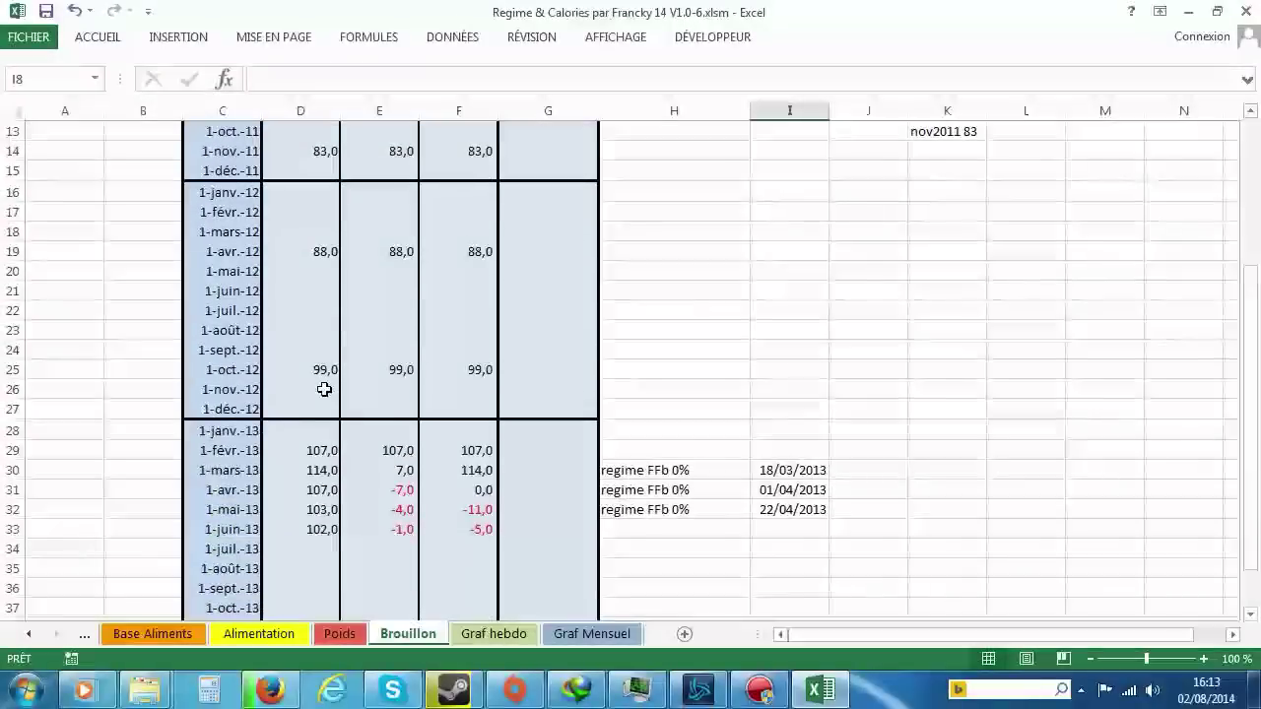
scroll(324, 390, down, 3)
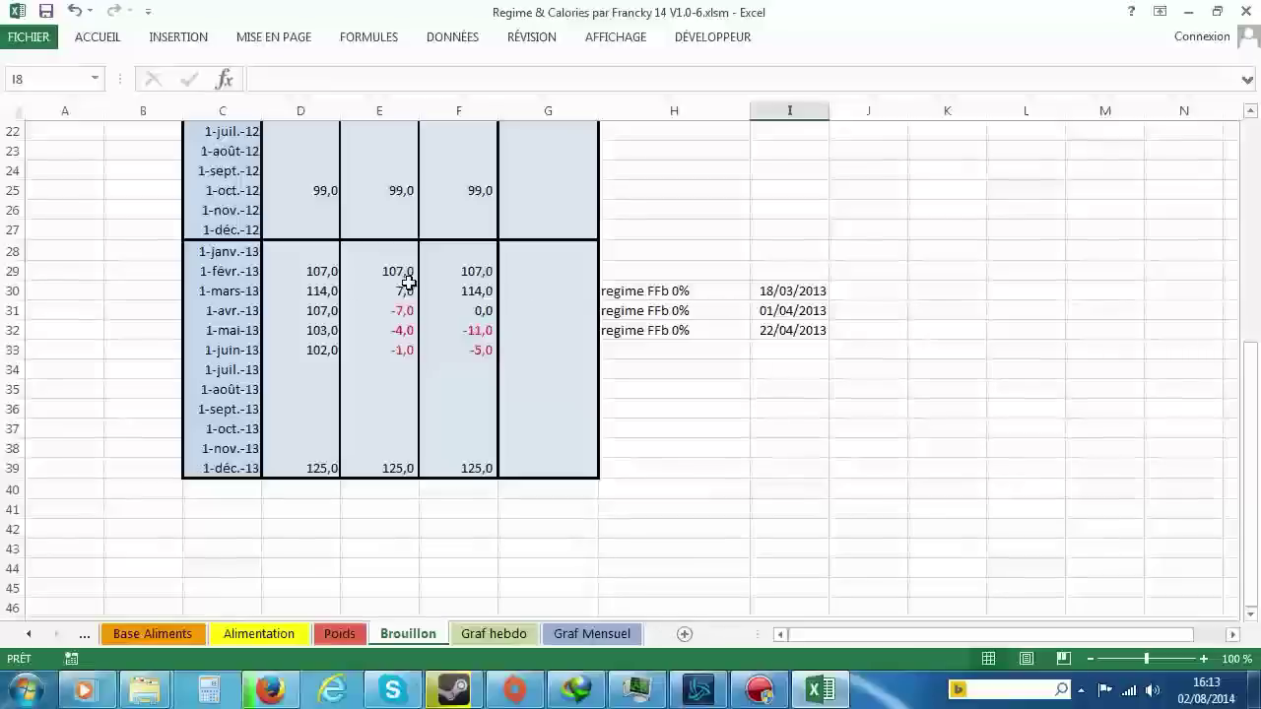
drag(329, 287, 675, 345)
drag(318, 371, 326, 391)
scroll(326, 391, up, 6)
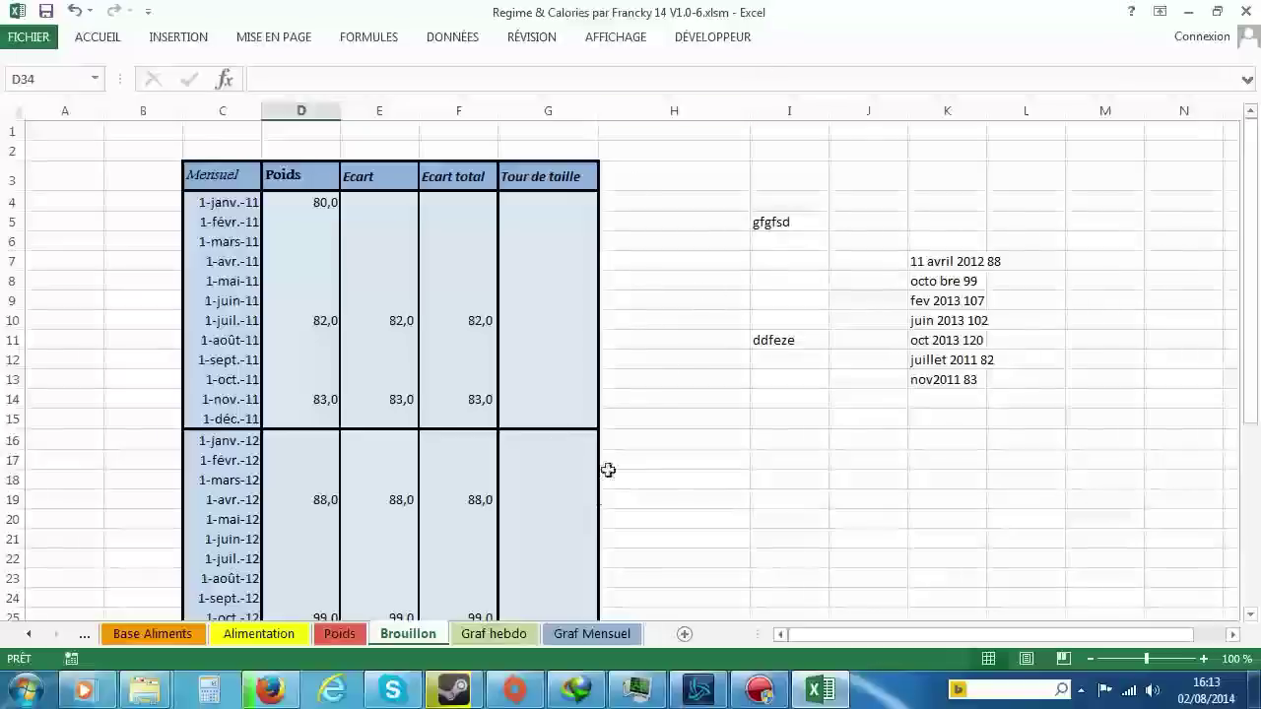
Step: Examine the weekly chart on the Graf hebdo sheet, including the Poids curve, the Objectif line and the date axis
click(502, 635)
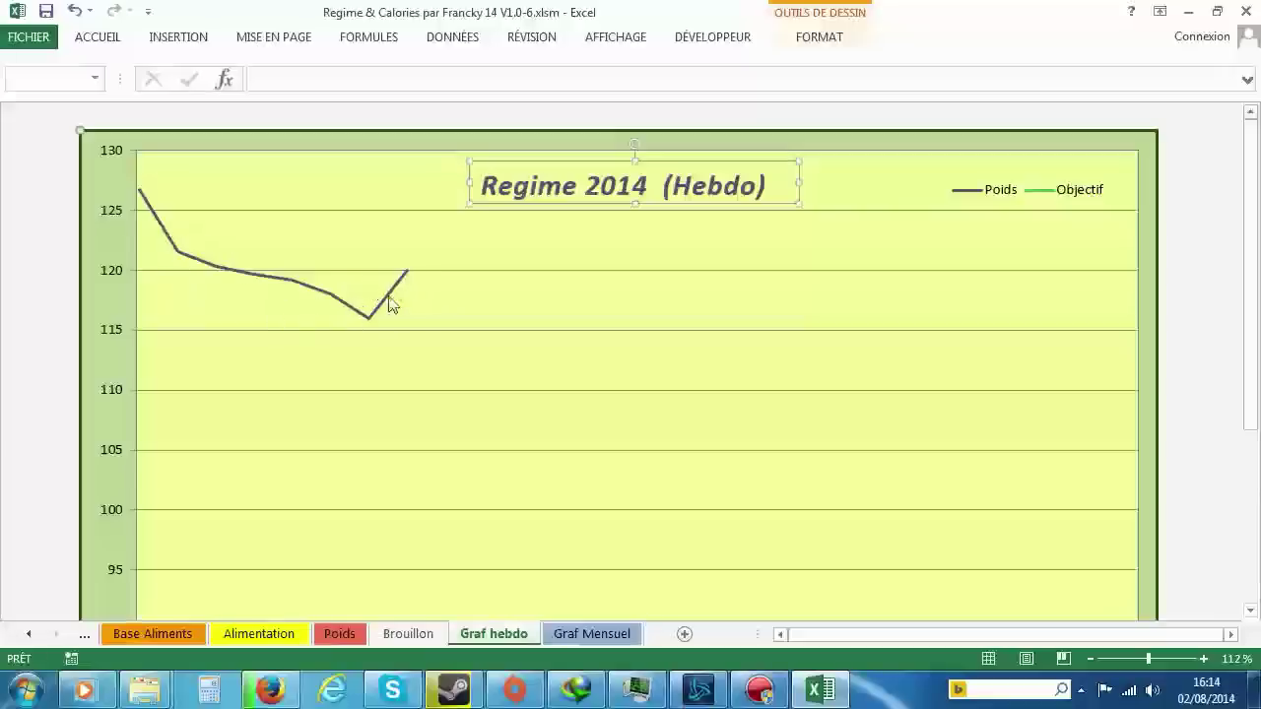
scroll(537, 384, down, 1)
scroll(537, 394, down, 2)
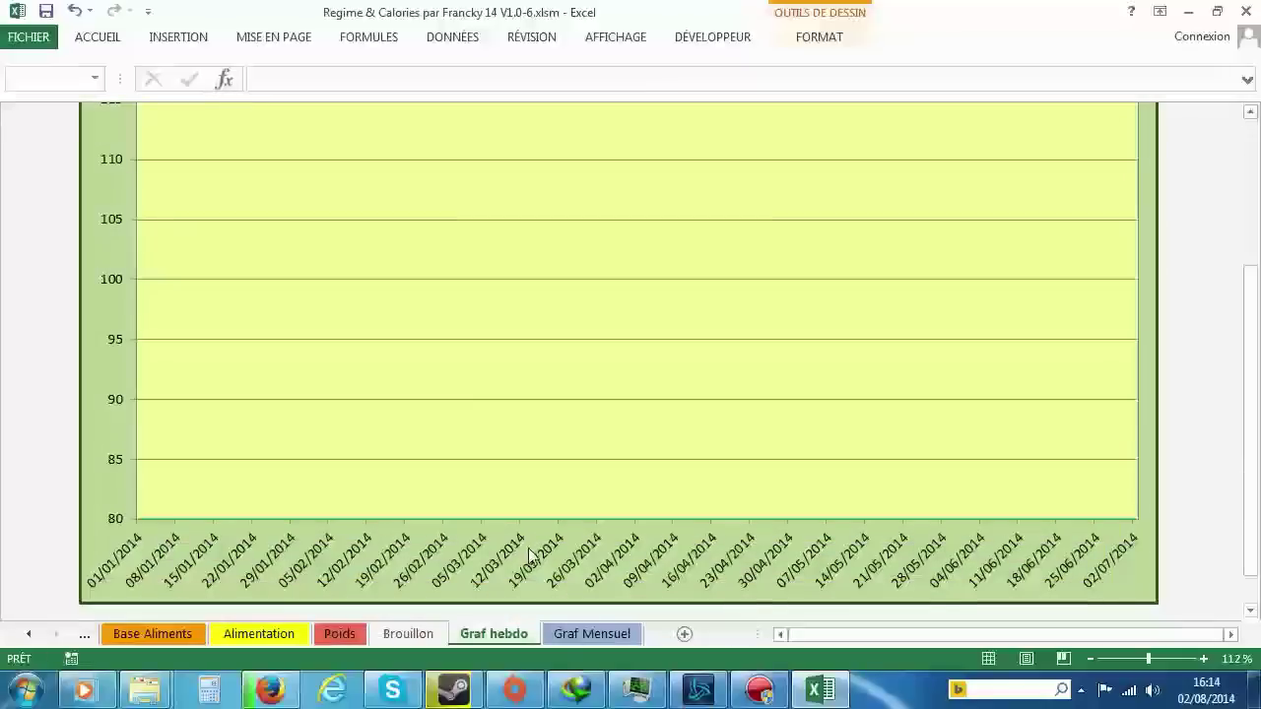
scroll(528, 548, up, 2)
scroll(528, 556, up, 2)
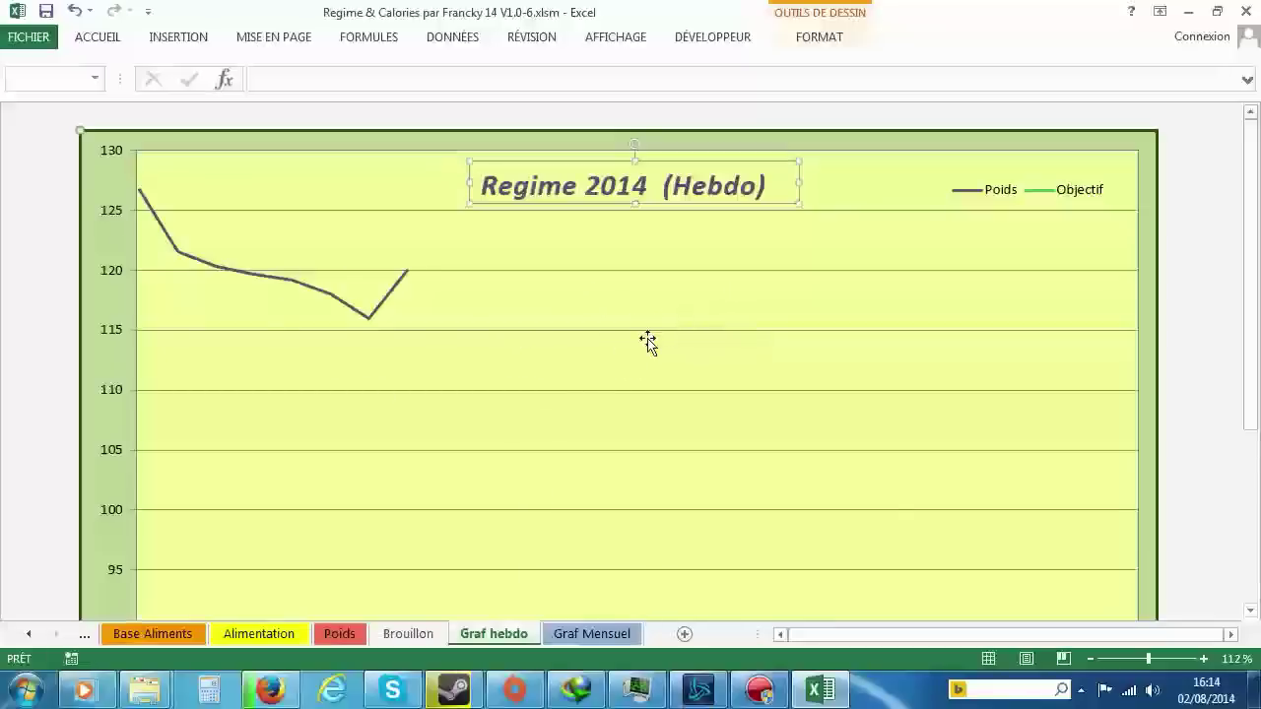
scroll(647, 341, down, 1)
scroll(648, 340, down, 1)
scroll(647, 341, up, 2)
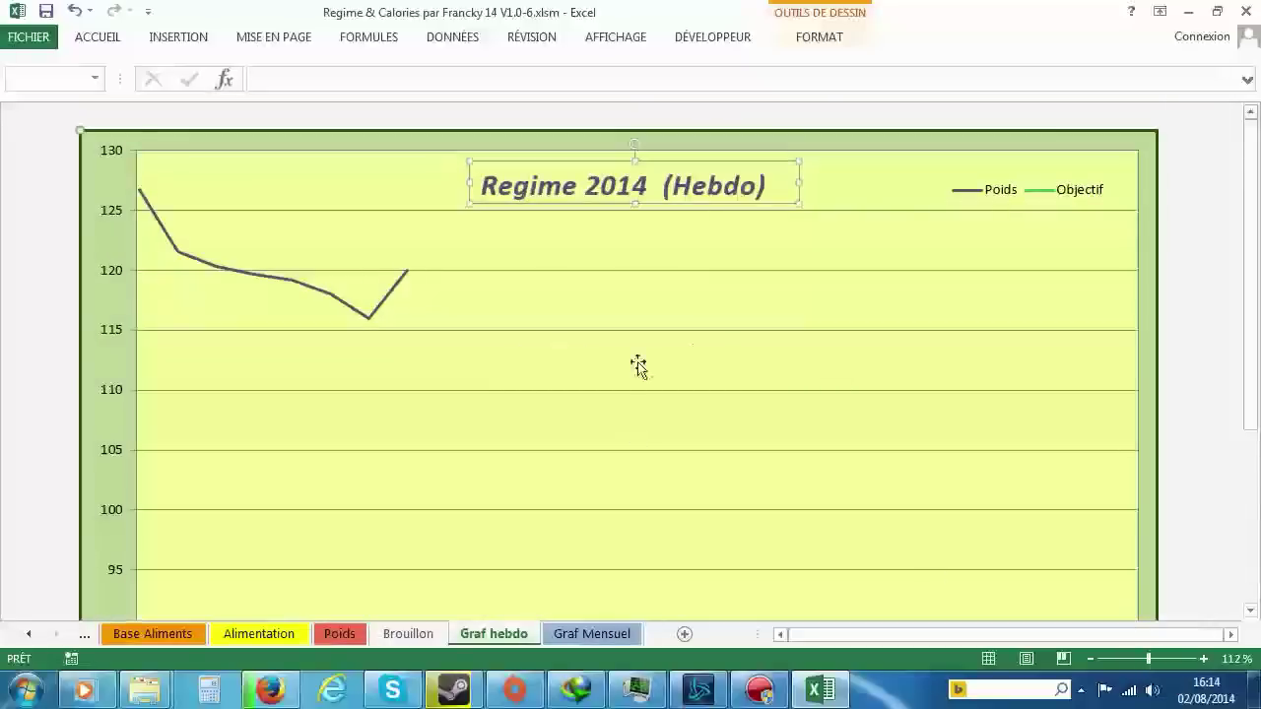
scroll(912, 474, down, 3)
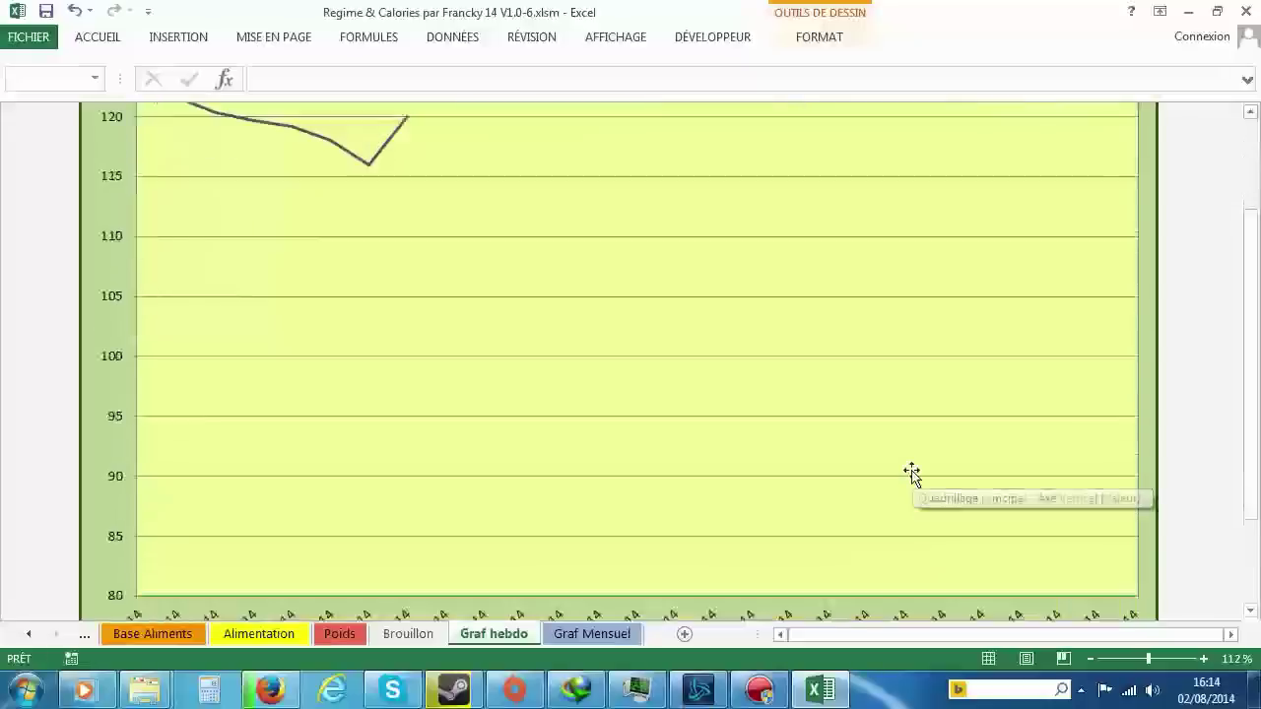
scroll(914, 474, down, 1)
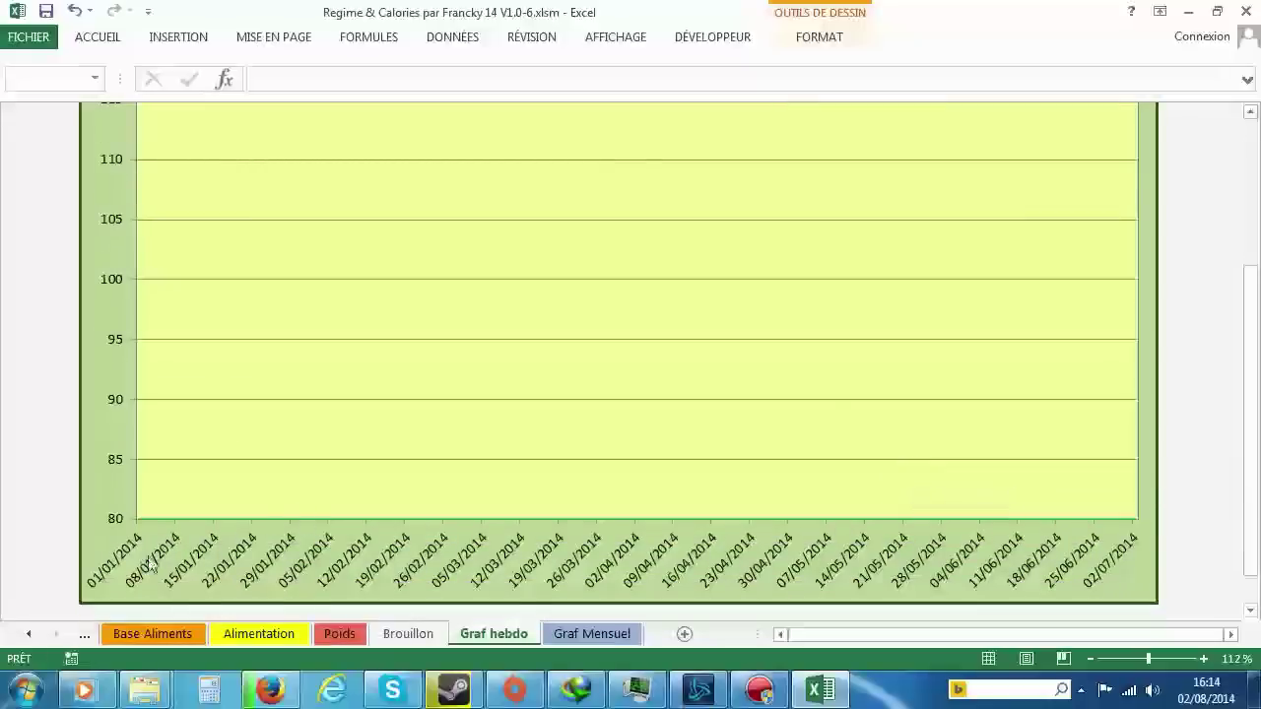
scroll(191, 425, up, 2)
scroll(151, 245, up, 3)
scroll(512, 478, down, 4)
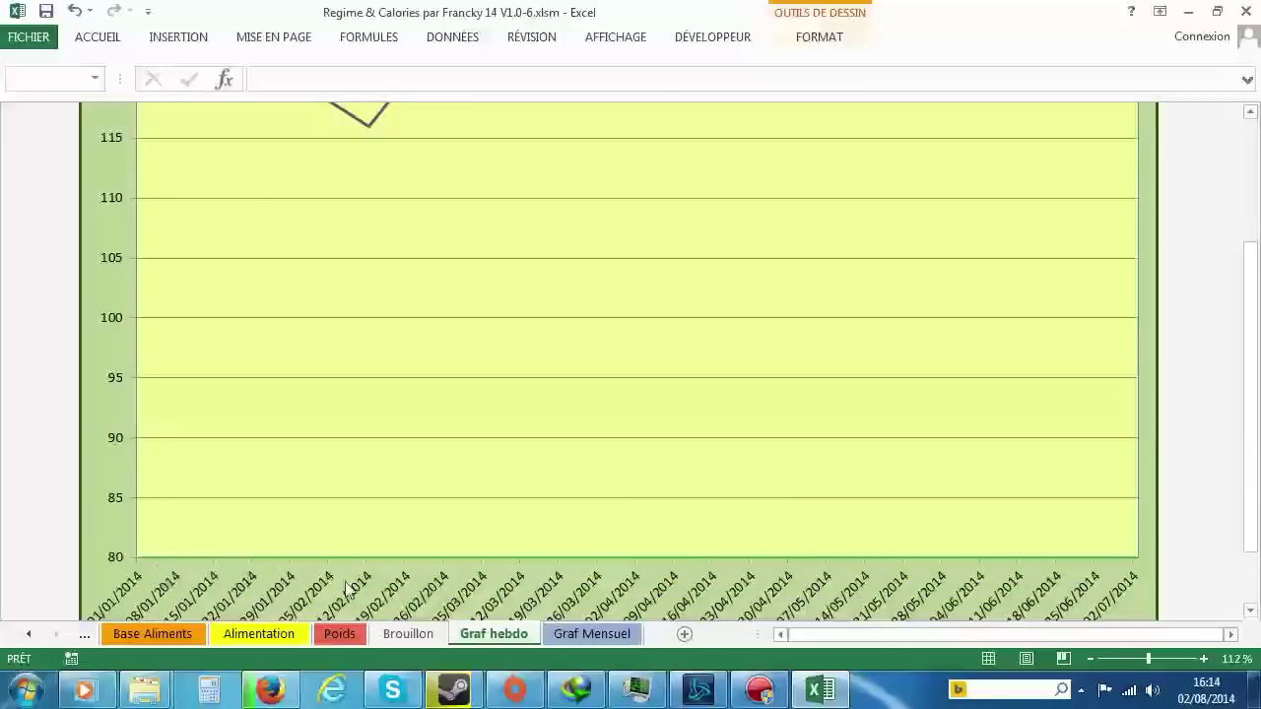
Step: Set the Objectif target weight on the Poids sheet to 85
click(347, 631)
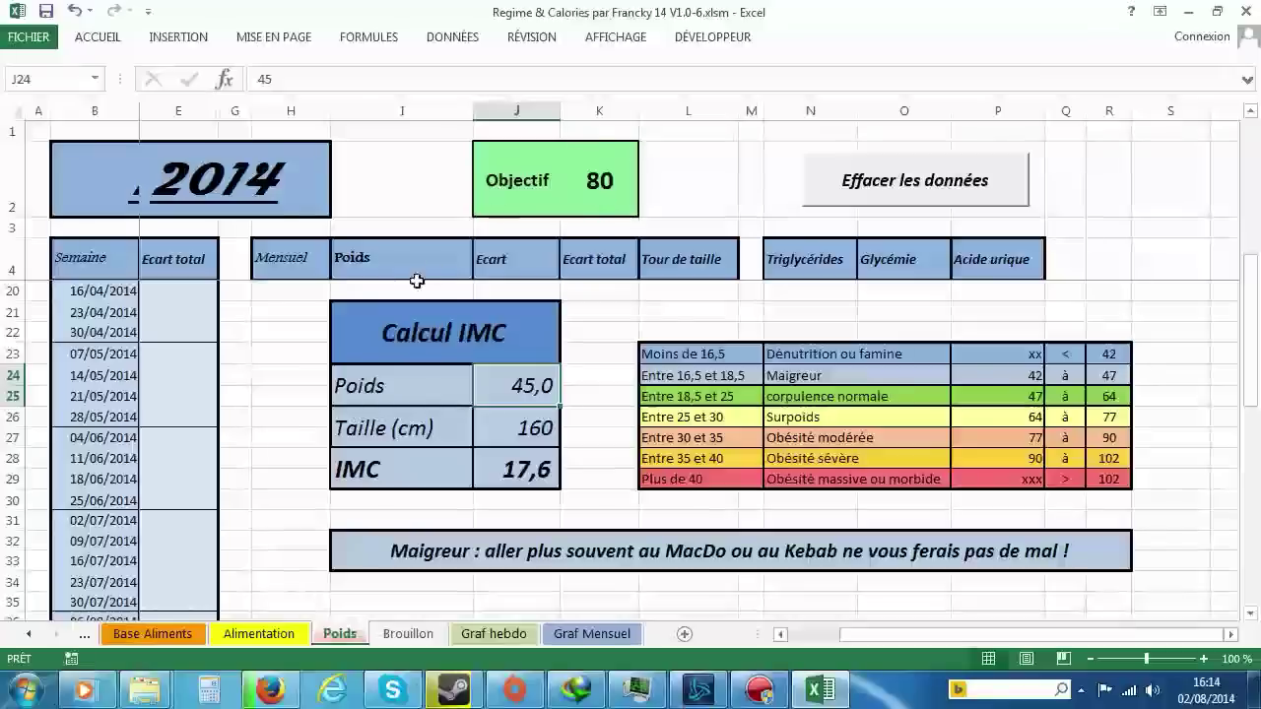
click(607, 179)
text(85)
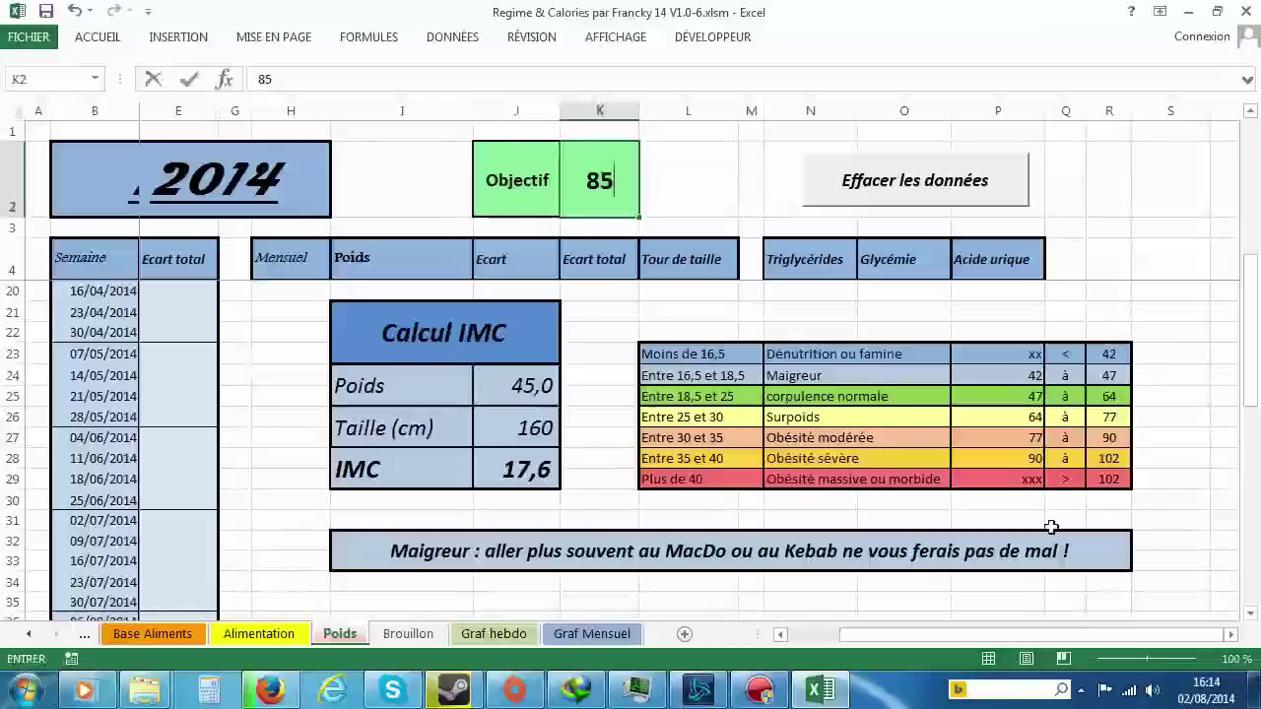
key(Return)
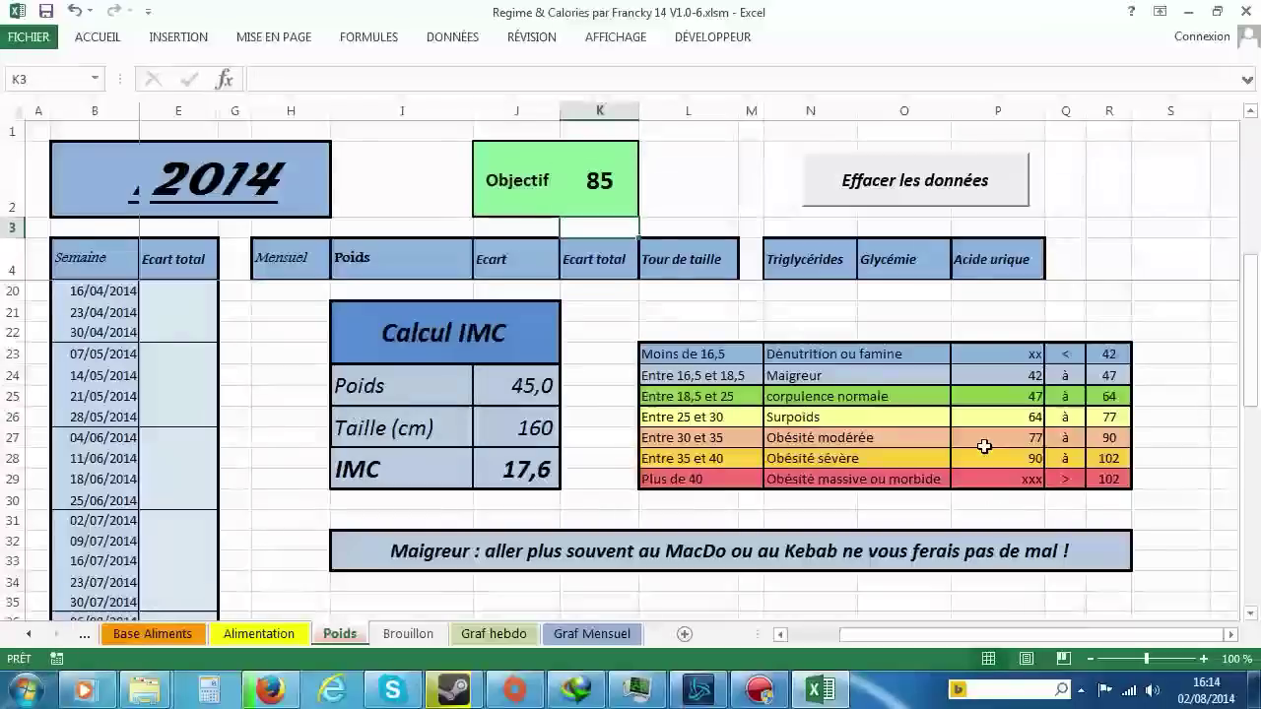
Step: Check the Objectif line on the Graf hebdo chart and set that sheet's zoom to 80%
click(493, 634)
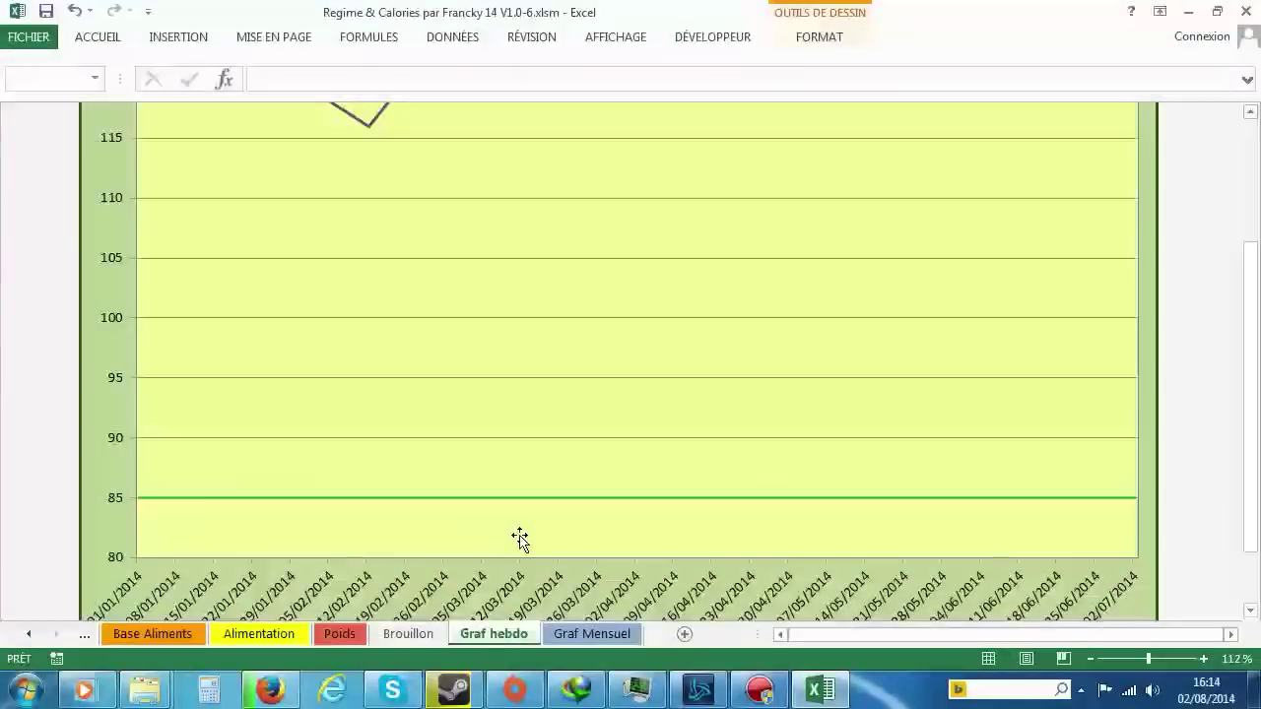
scroll(518, 538, down, 1)
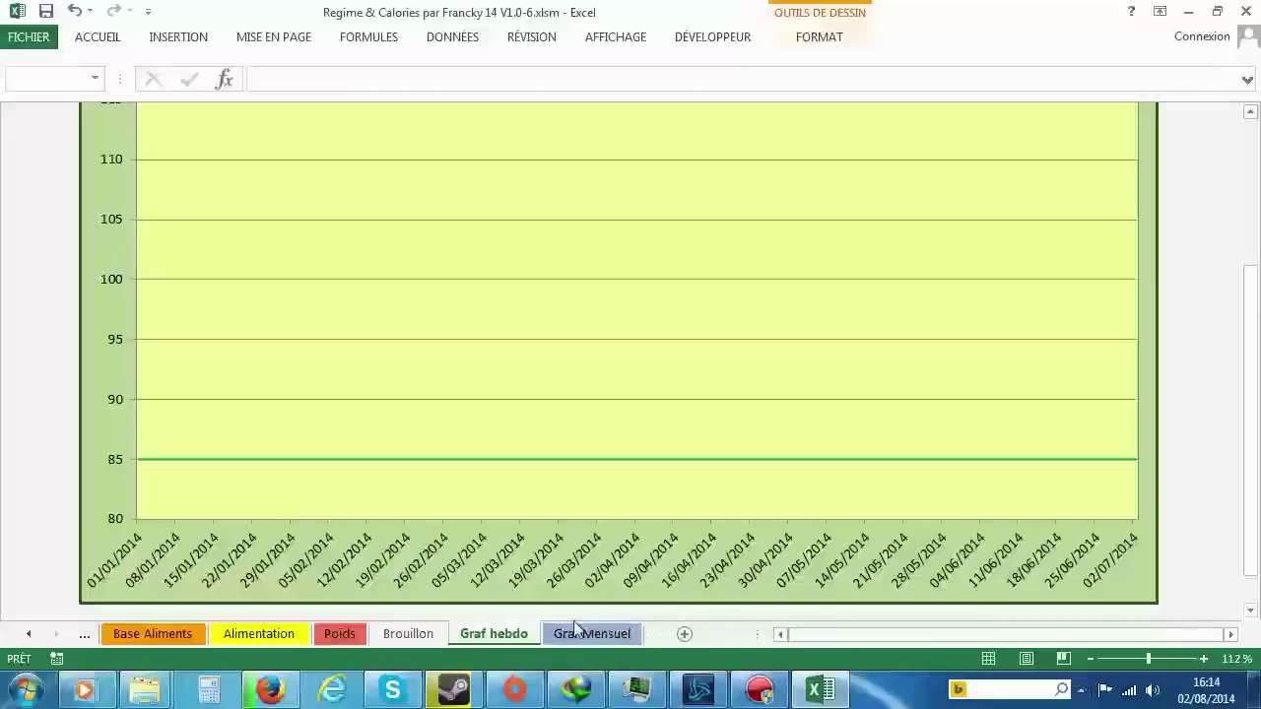
scroll(526, 495, up, 4)
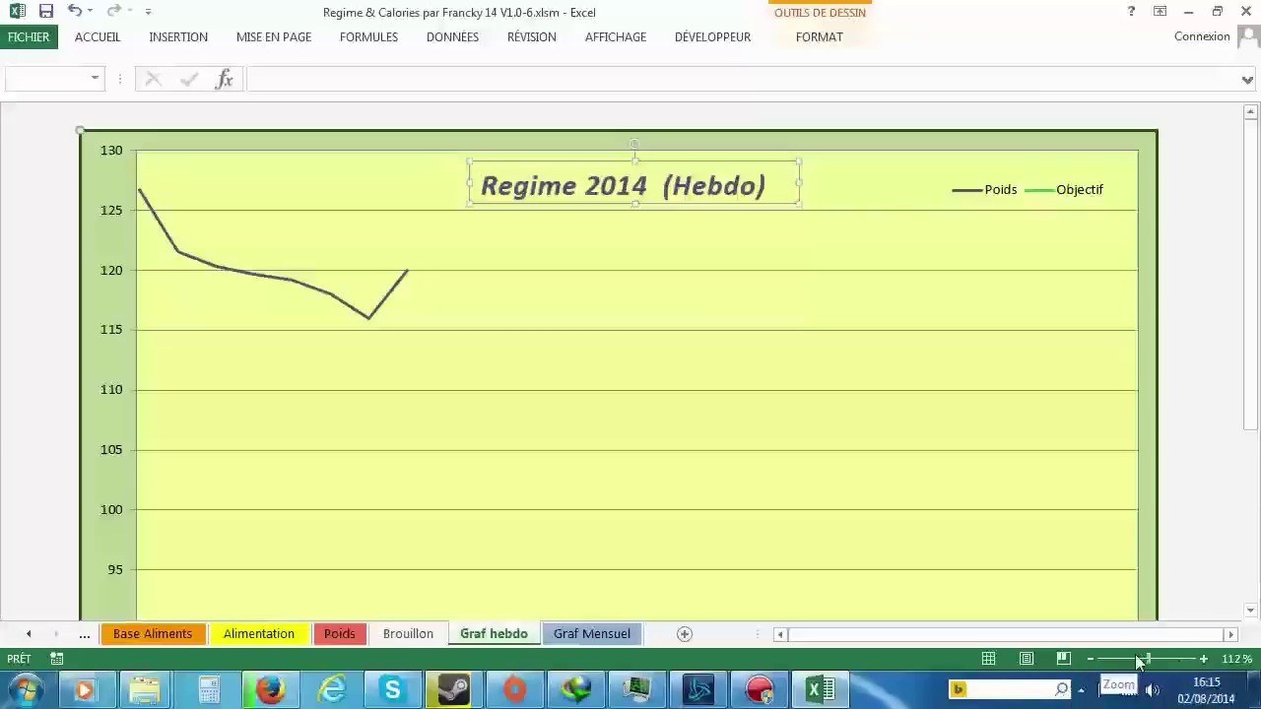
drag(1153, 660, 1139, 661)
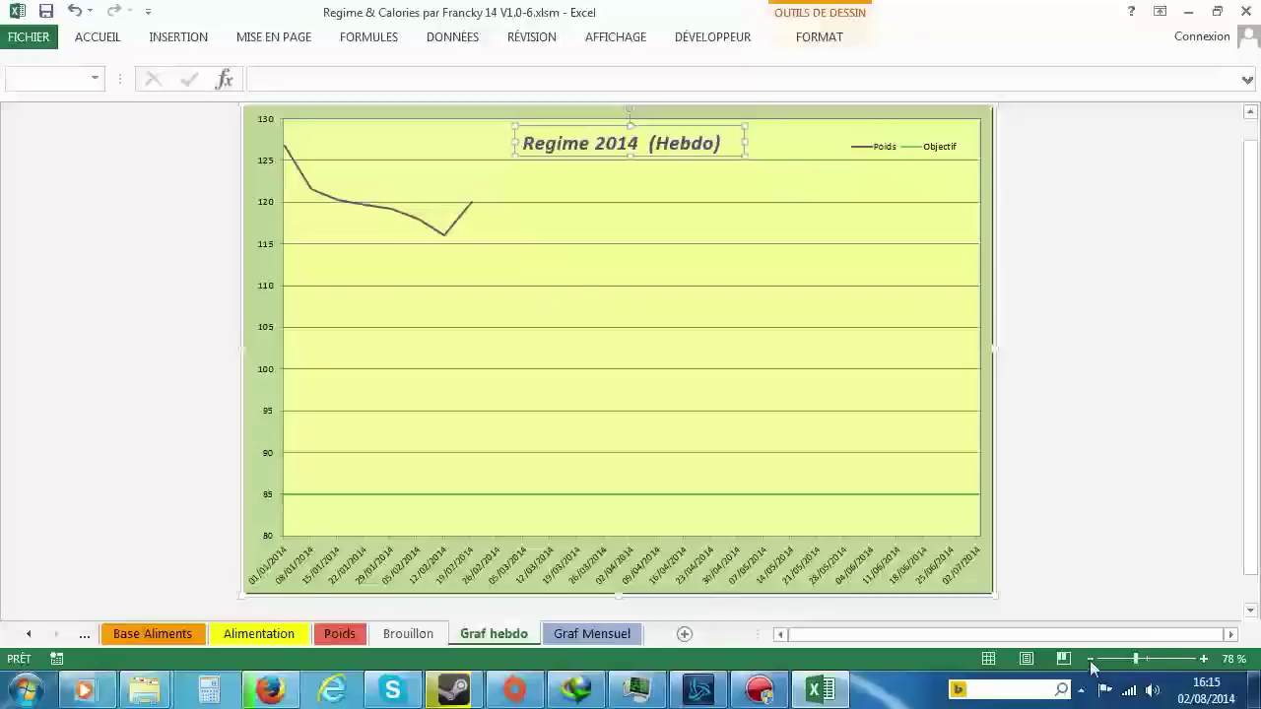
click(1090, 659)
click(1090, 659)
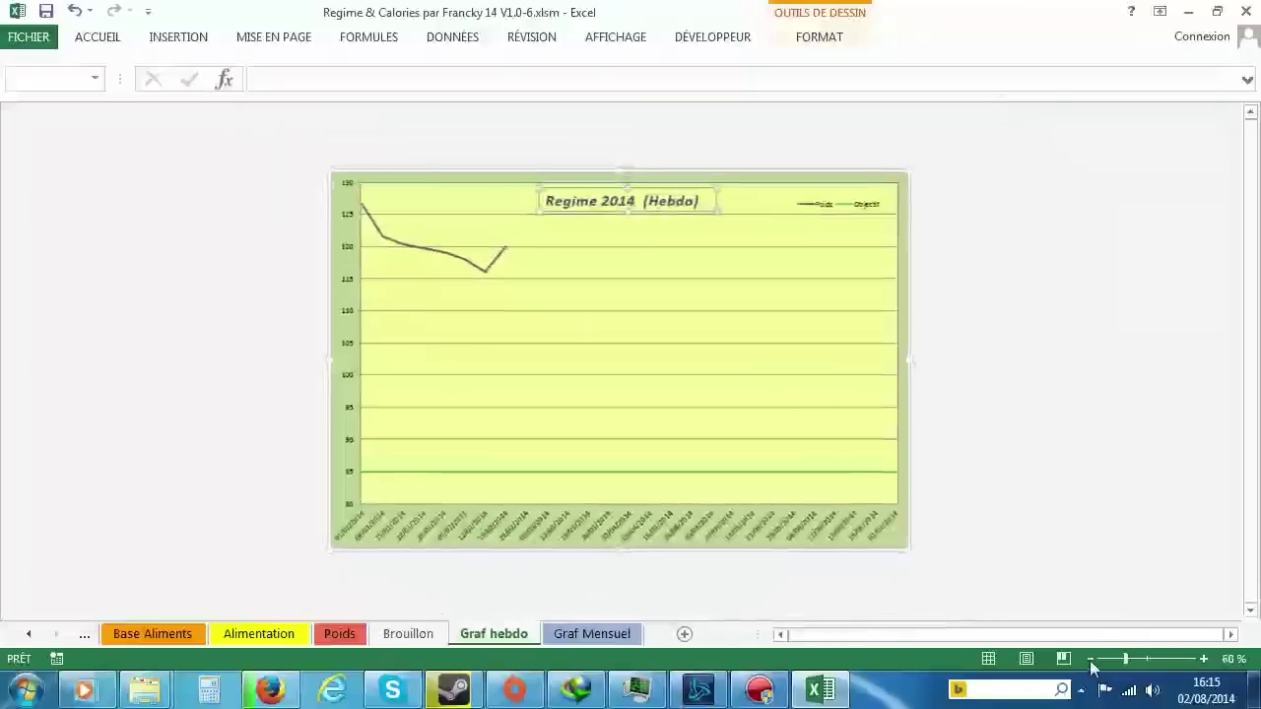
click(1204, 659)
click(1204, 659)
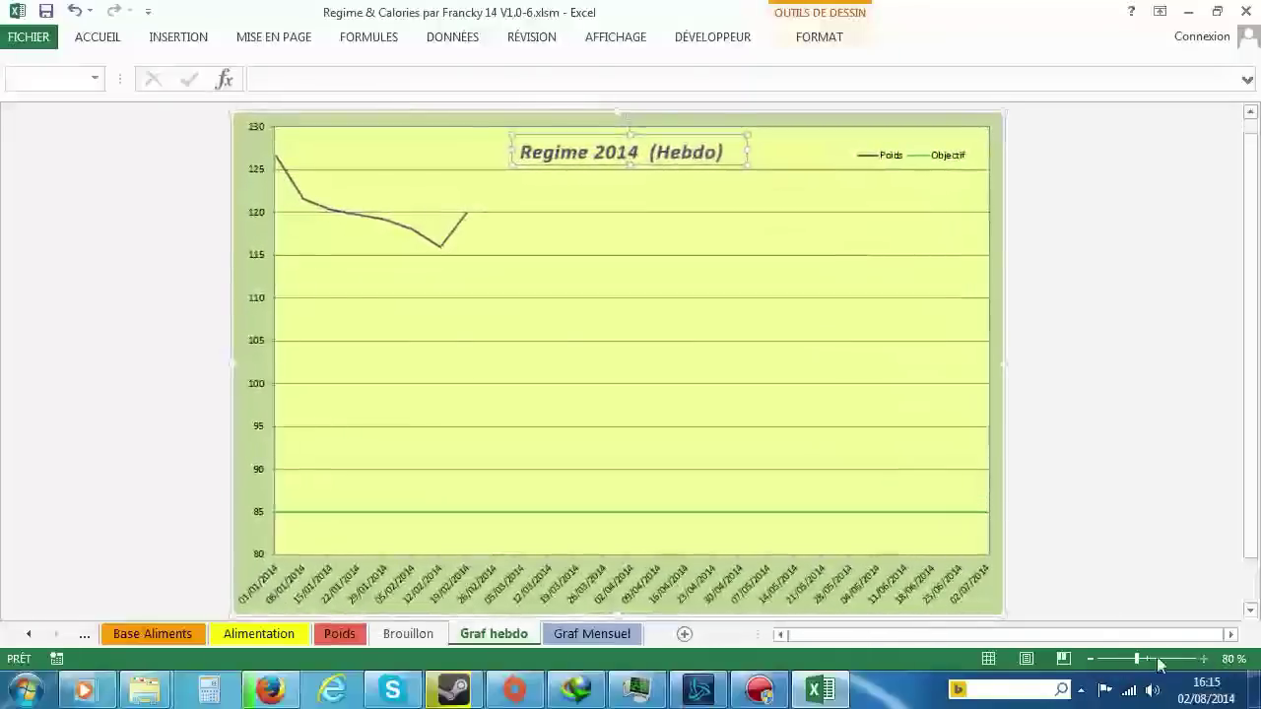
Step: Show the monthly chart on the Graf Mensuel sheet and set its zoom to 80%
click(589, 635)
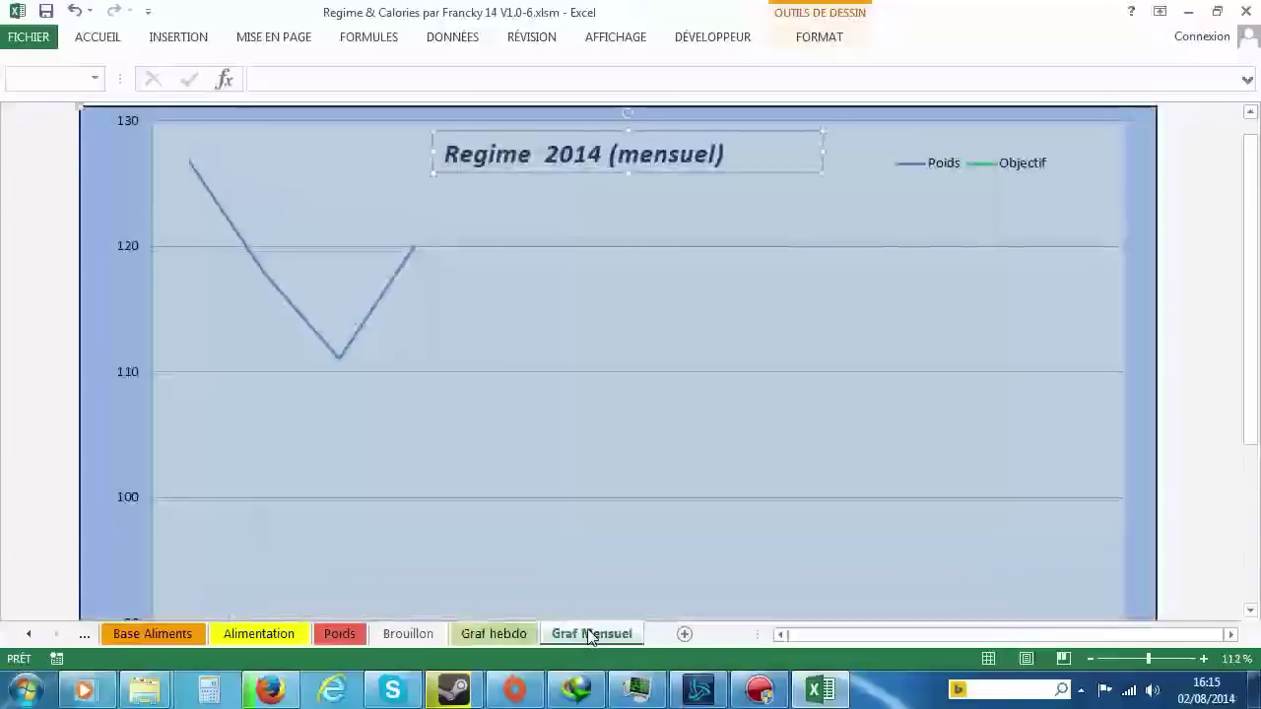
click(1090, 659)
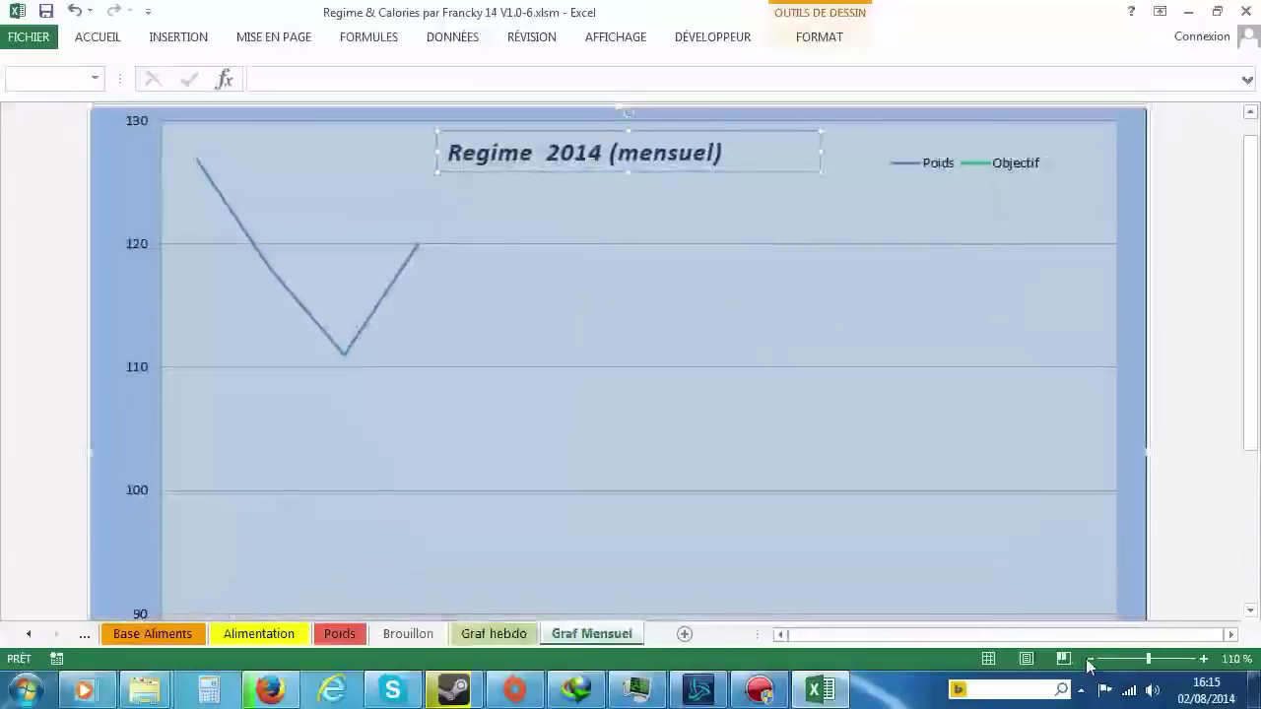
click(1090, 659)
click(1090, 659)
click(1089, 659)
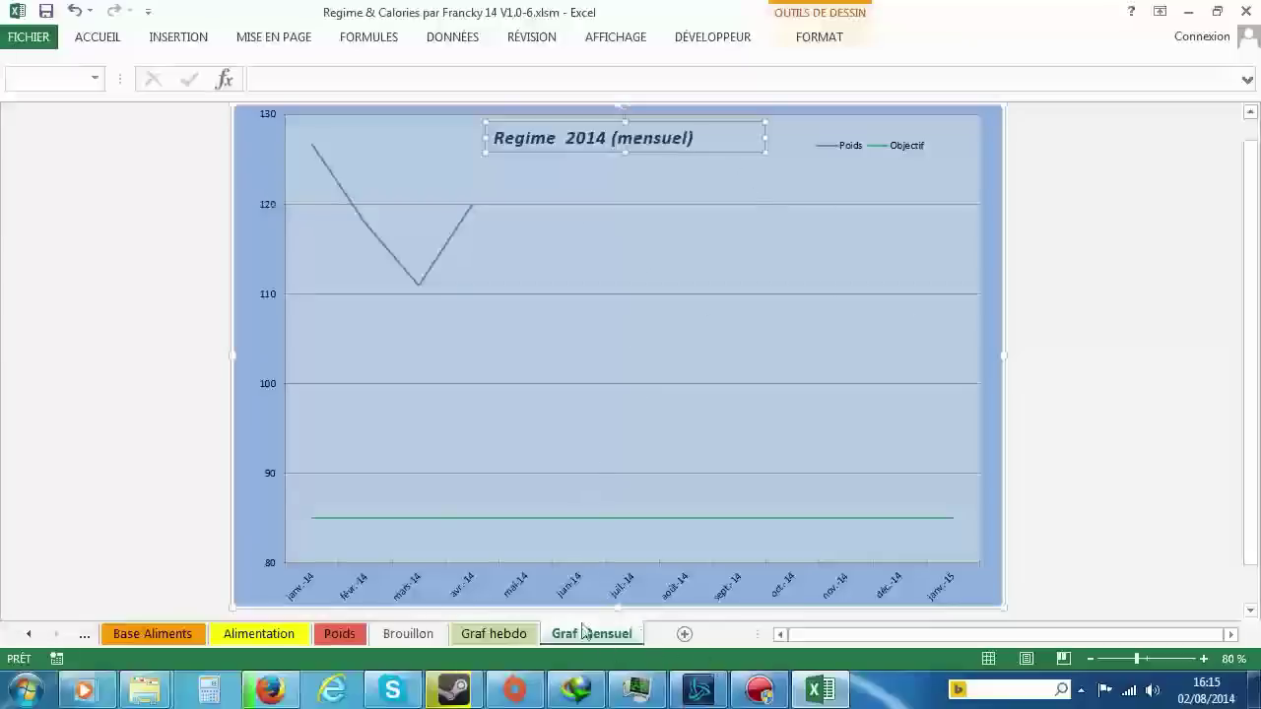
Step: View the Poids sheet from its first columns at 70% zoom, and restore 100% zoom on the weekly and monthly tables
click(495, 633)
click(385, 635)
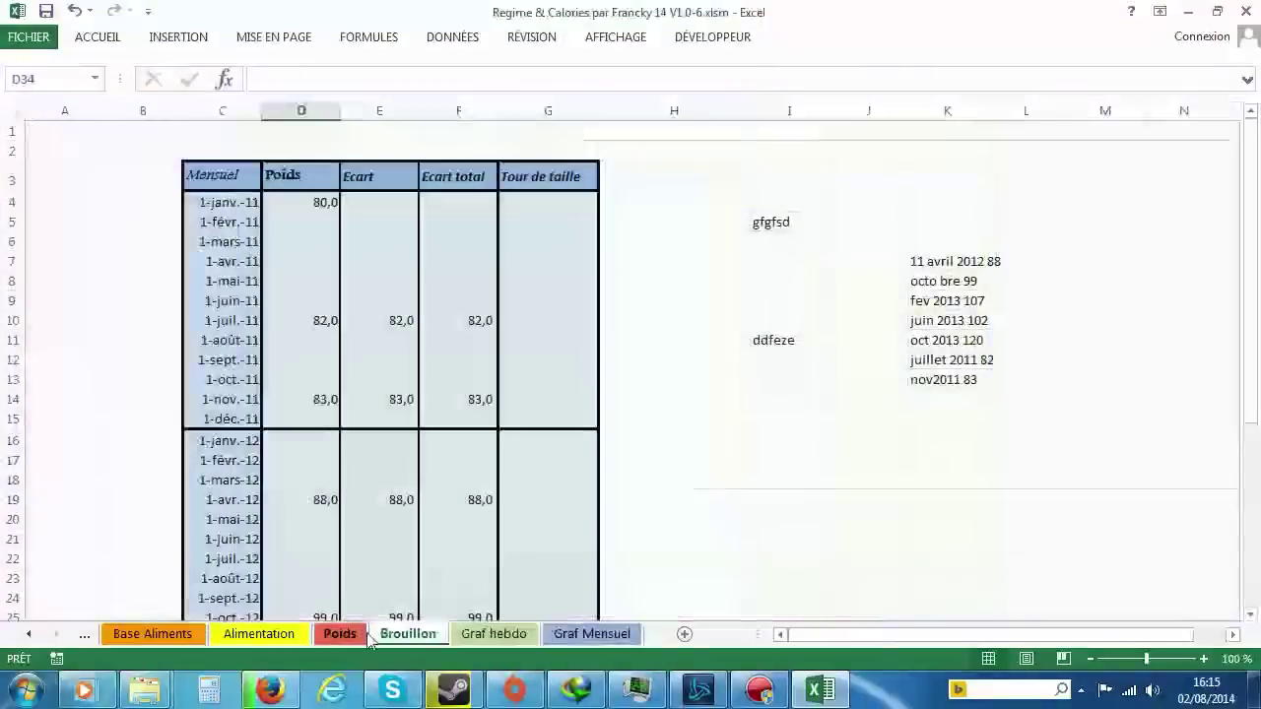
click(355, 639)
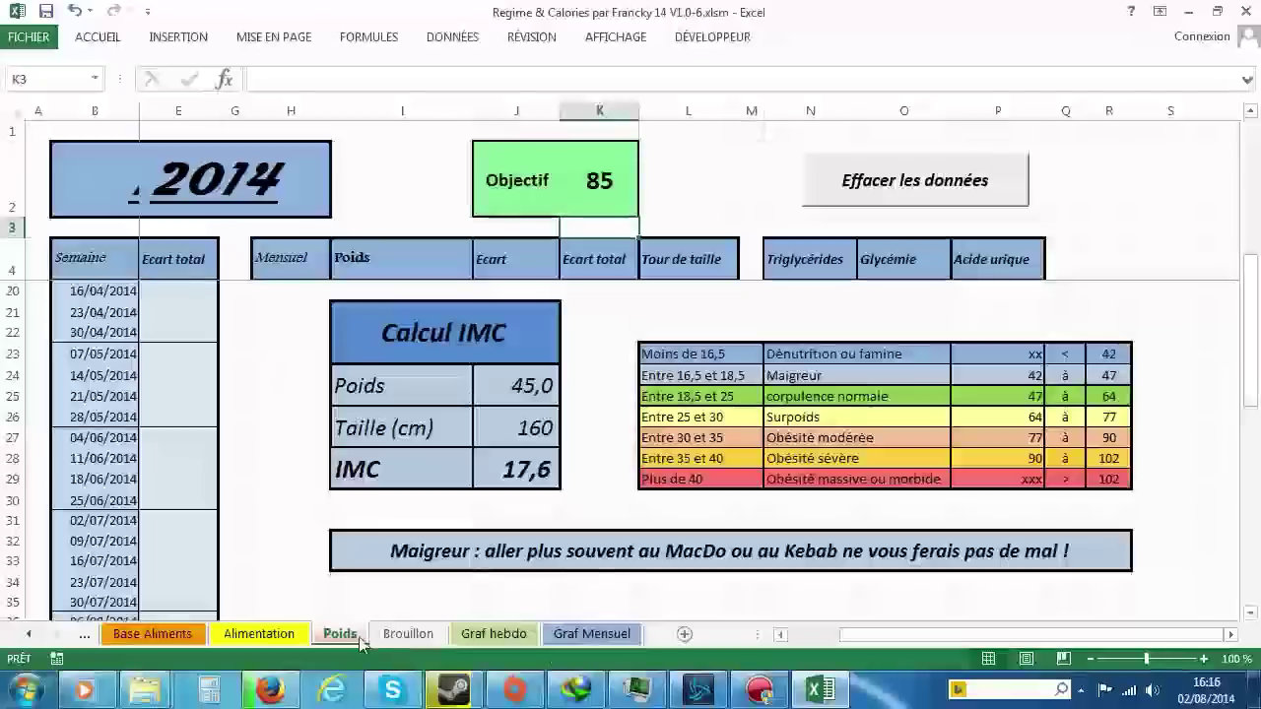
click(1093, 658)
click(1093, 658)
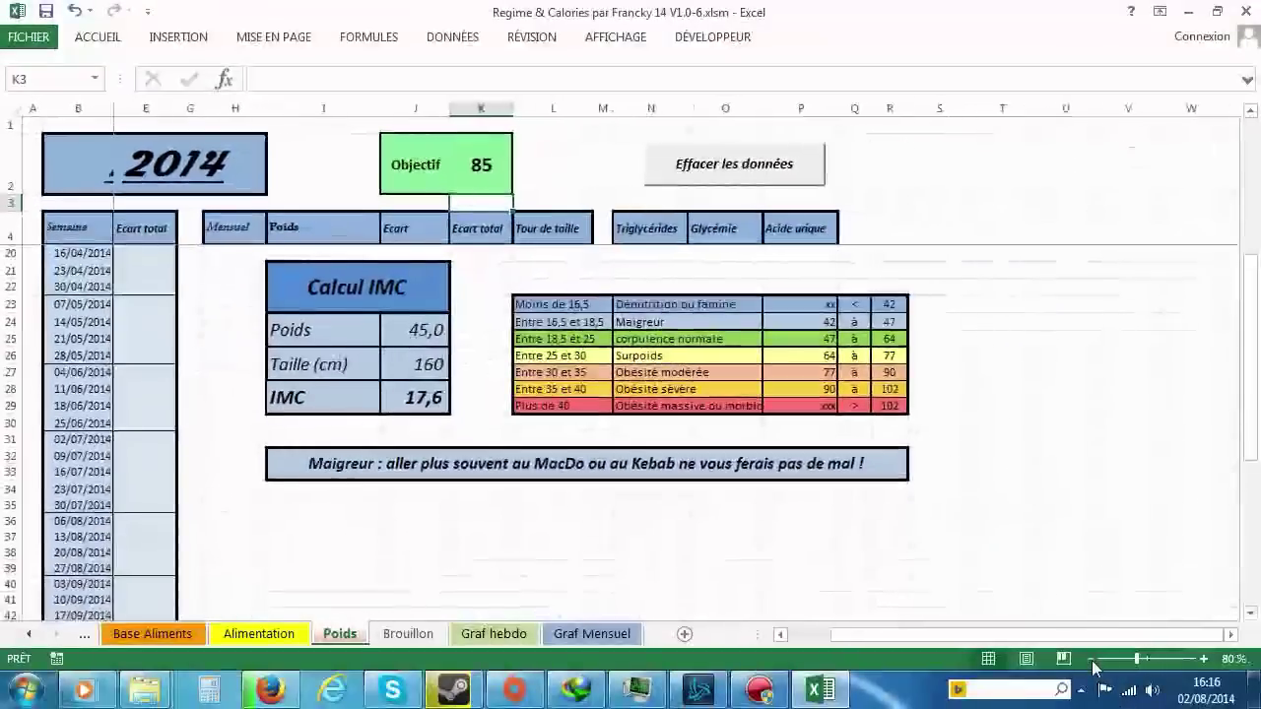
click(1093, 659)
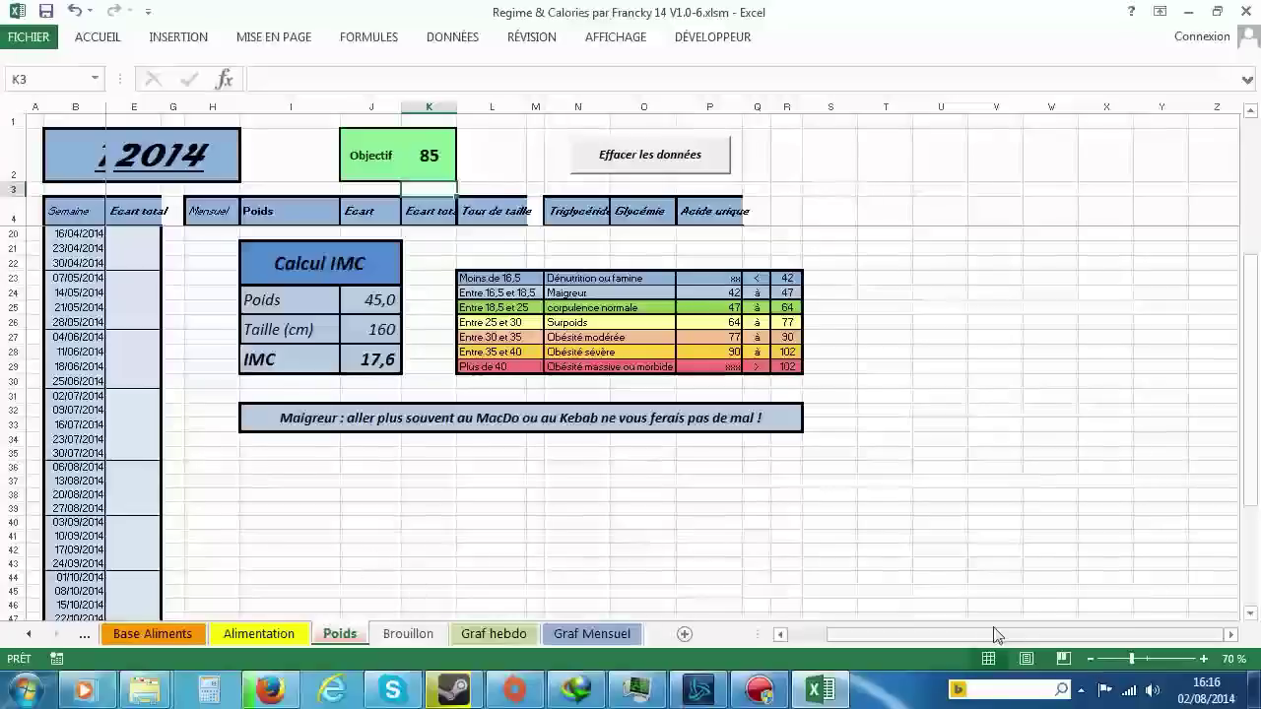
drag(859, 637, 803, 644)
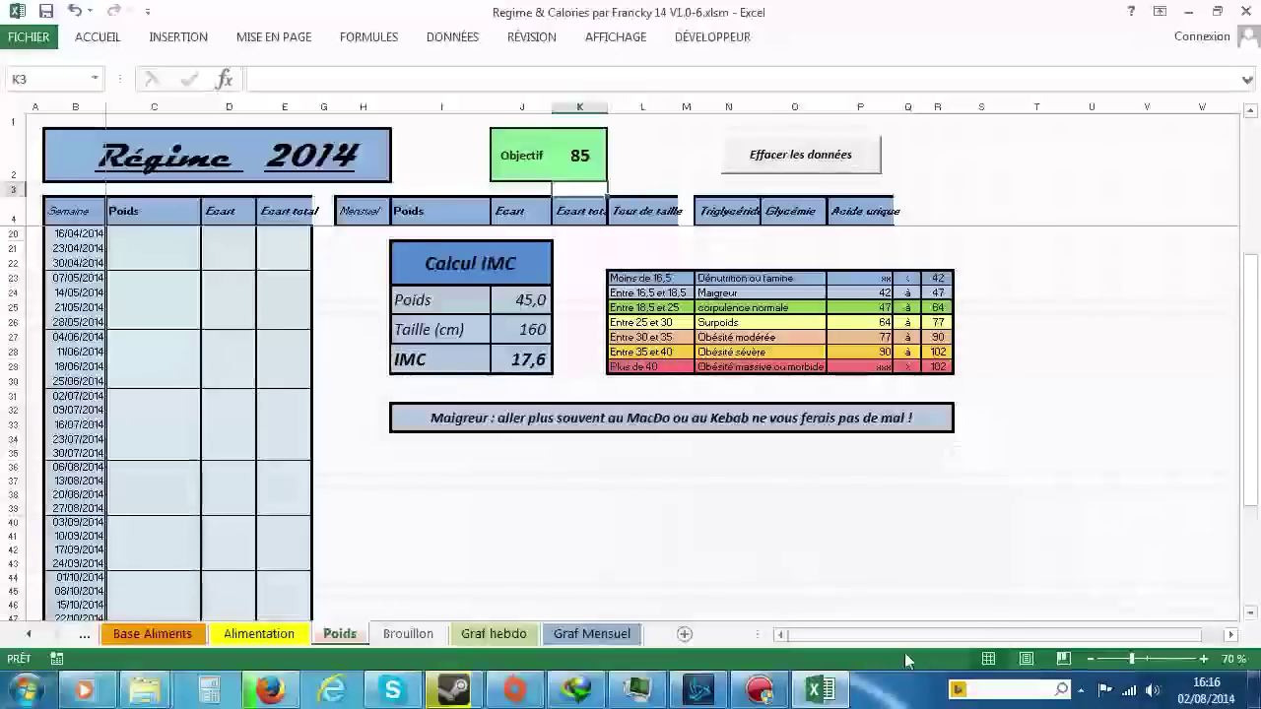
click(1201, 659)
click(1201, 659)
click(1200, 659)
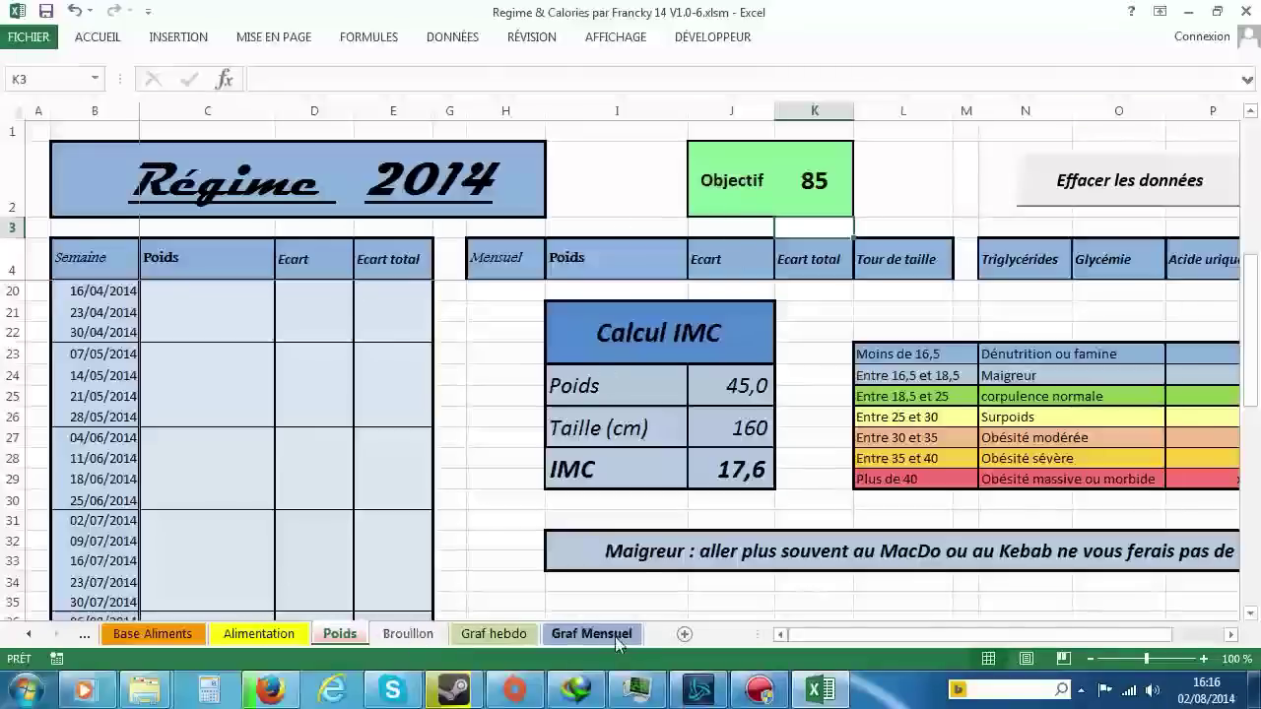
scroll(225, 367, up, 5)
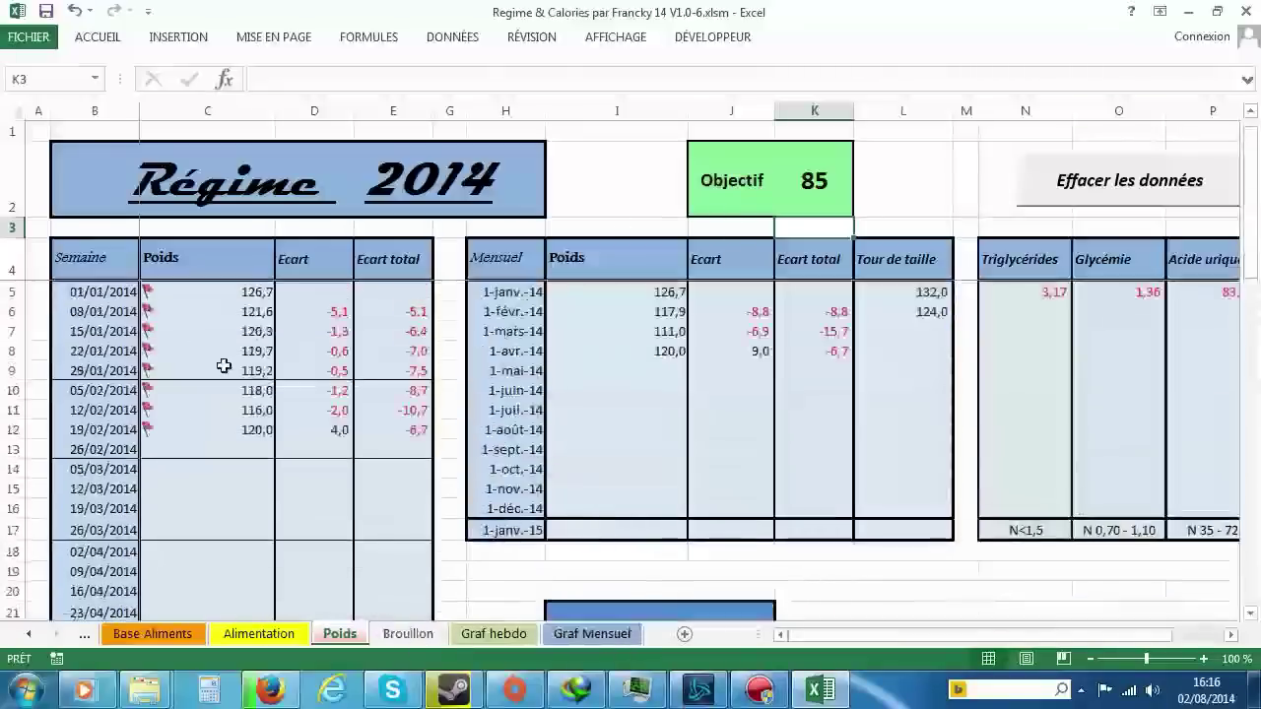
Step: Review the frites entry on the Alimentation sheet, the Poids tables and the Graf hebdo chart
click(278, 637)
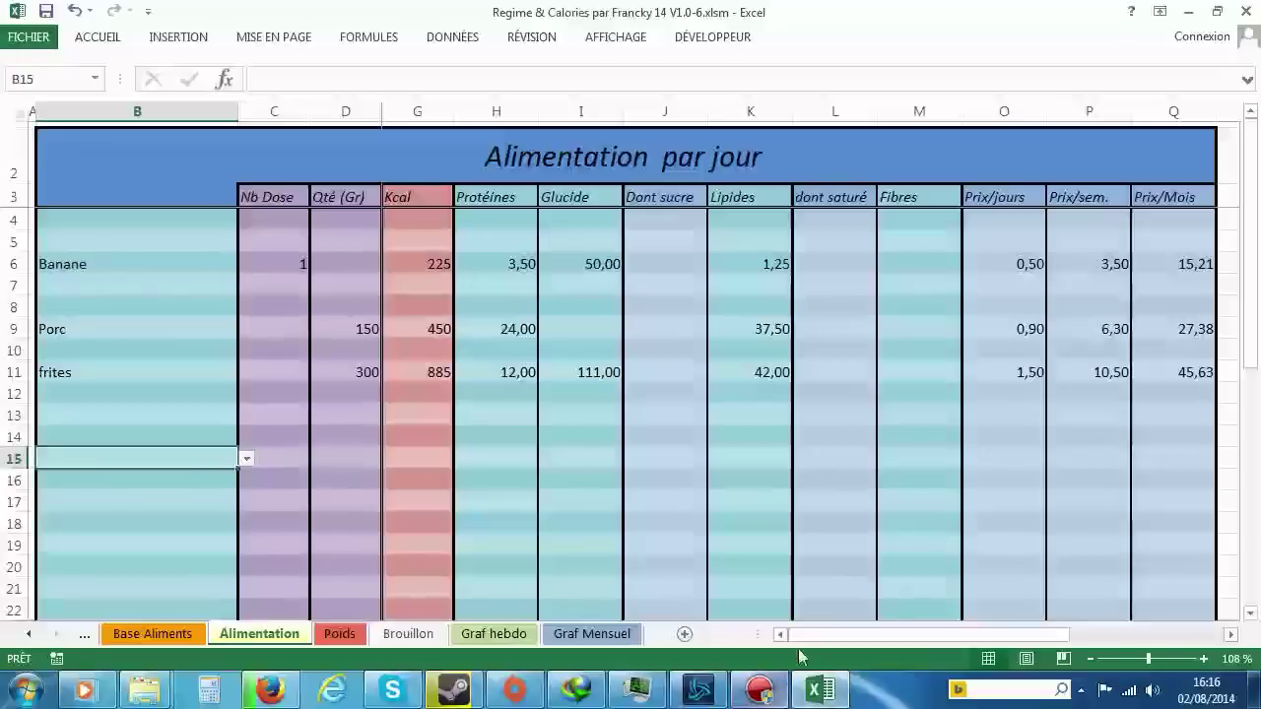
click(141, 370)
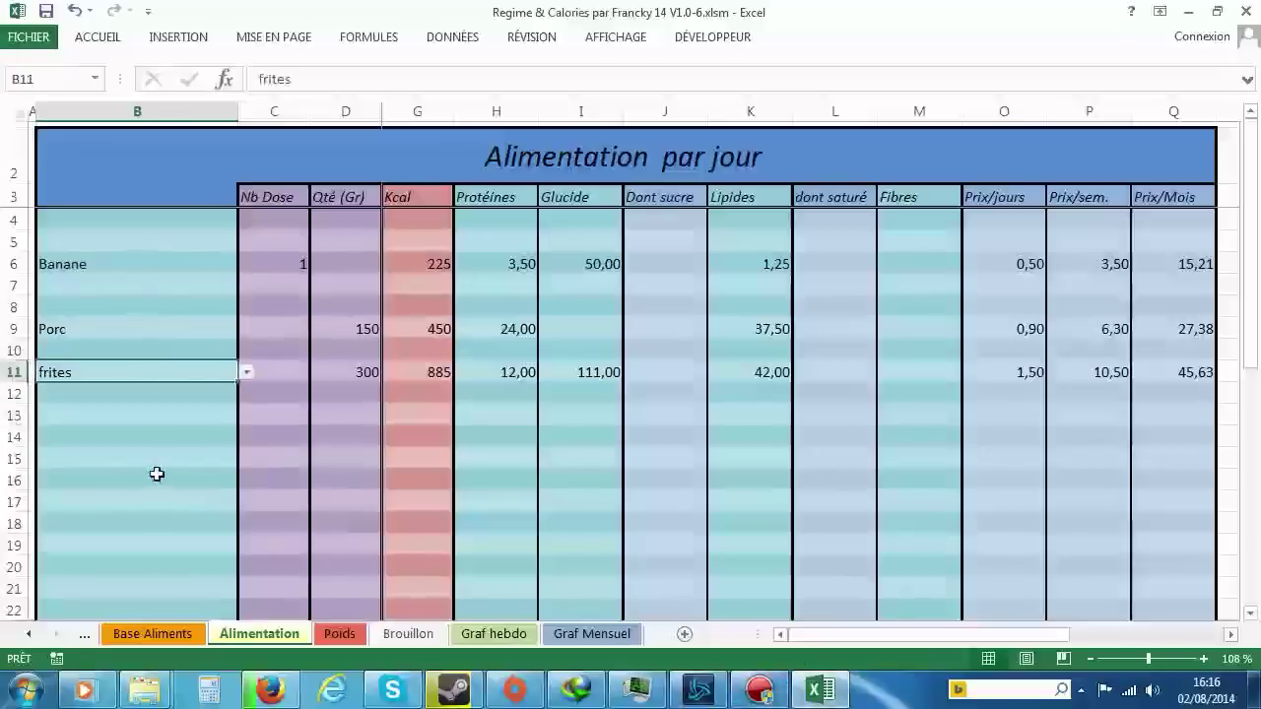
click(340, 635)
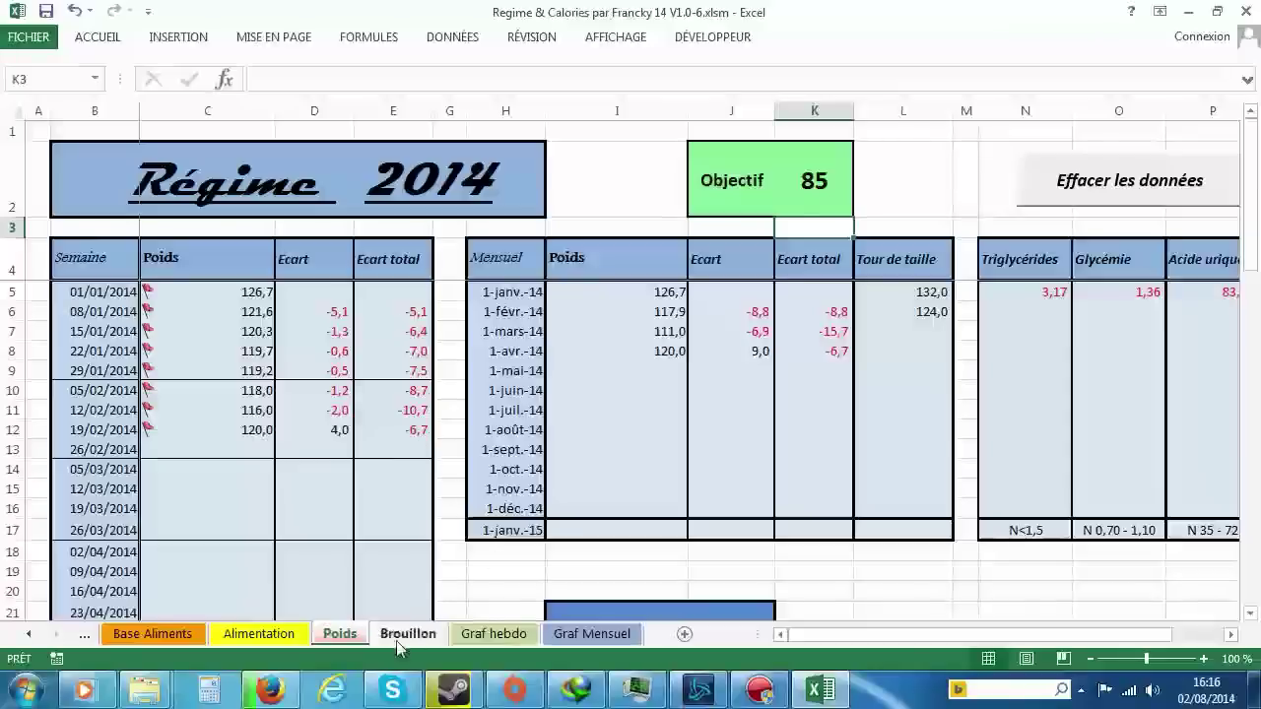
click(498, 635)
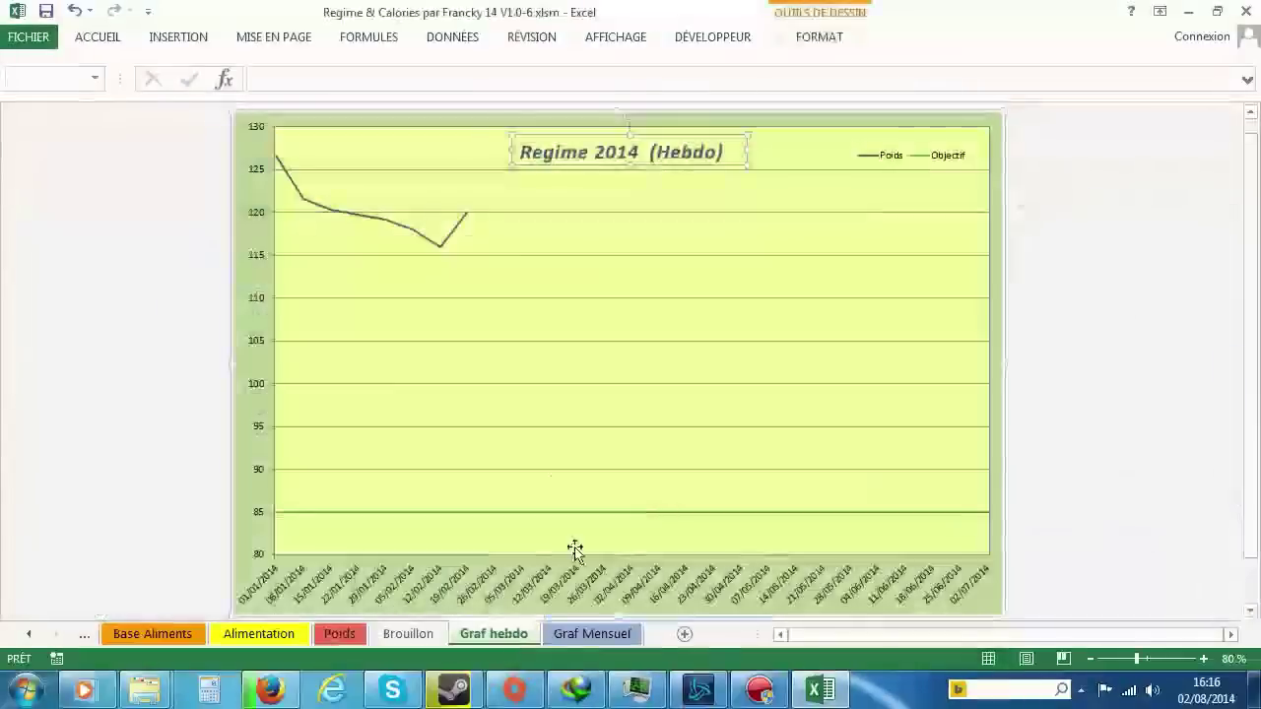
Step: Review the weekly dates on the Poids sheet and the daily totals and charts on the Alimentation sheet, including the Kcal total formula
click(328, 638)
scroll(307, 540, down, 14)
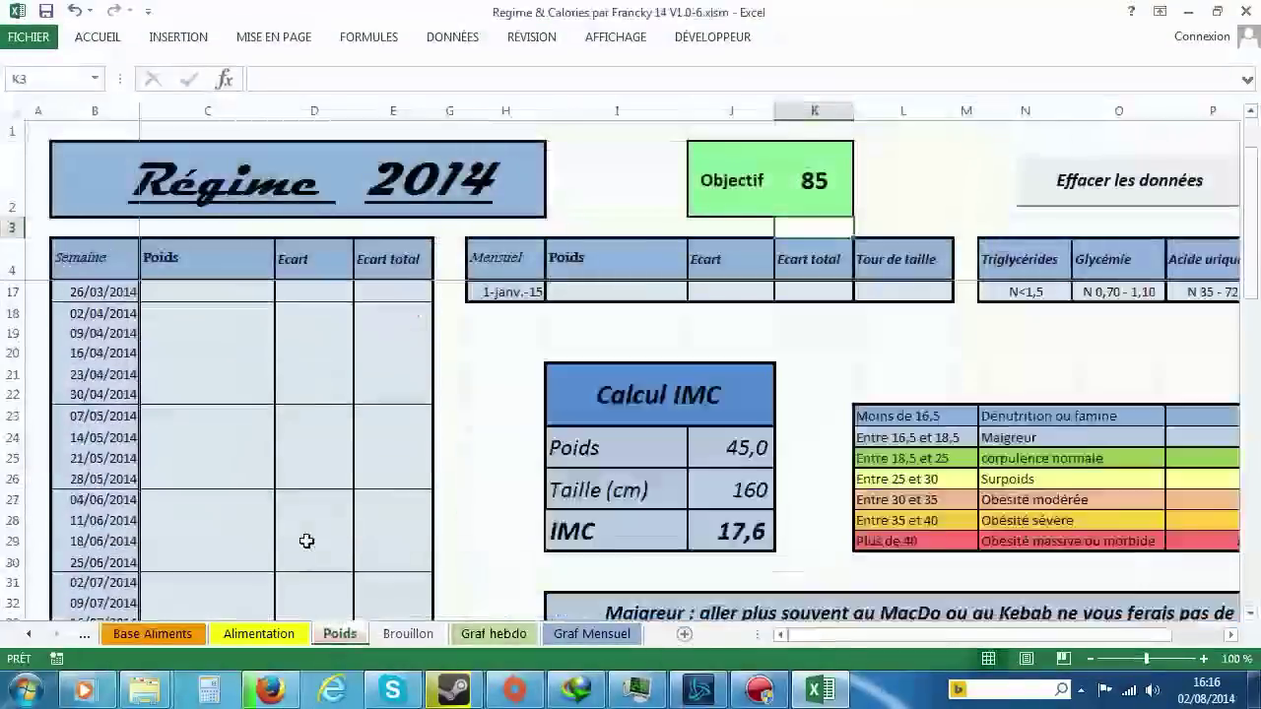
click(278, 636)
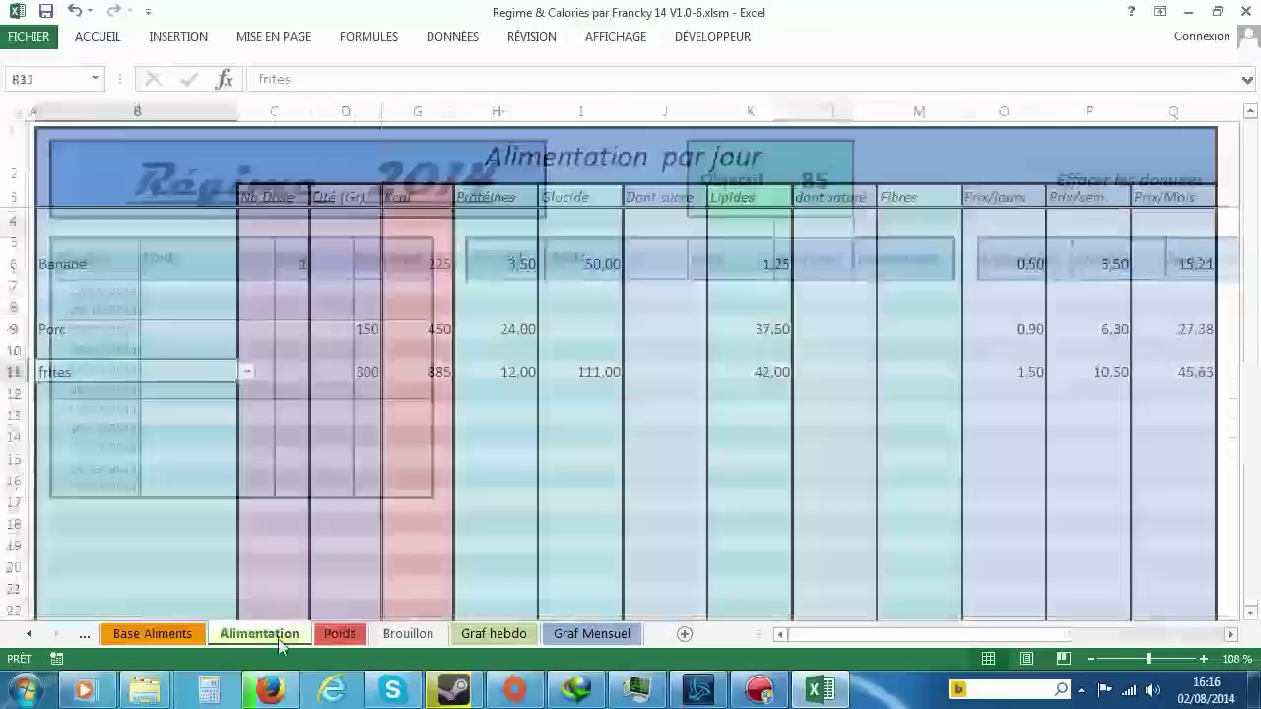
scroll(405, 570, down, 2)
scroll(588, 601, down, 3)
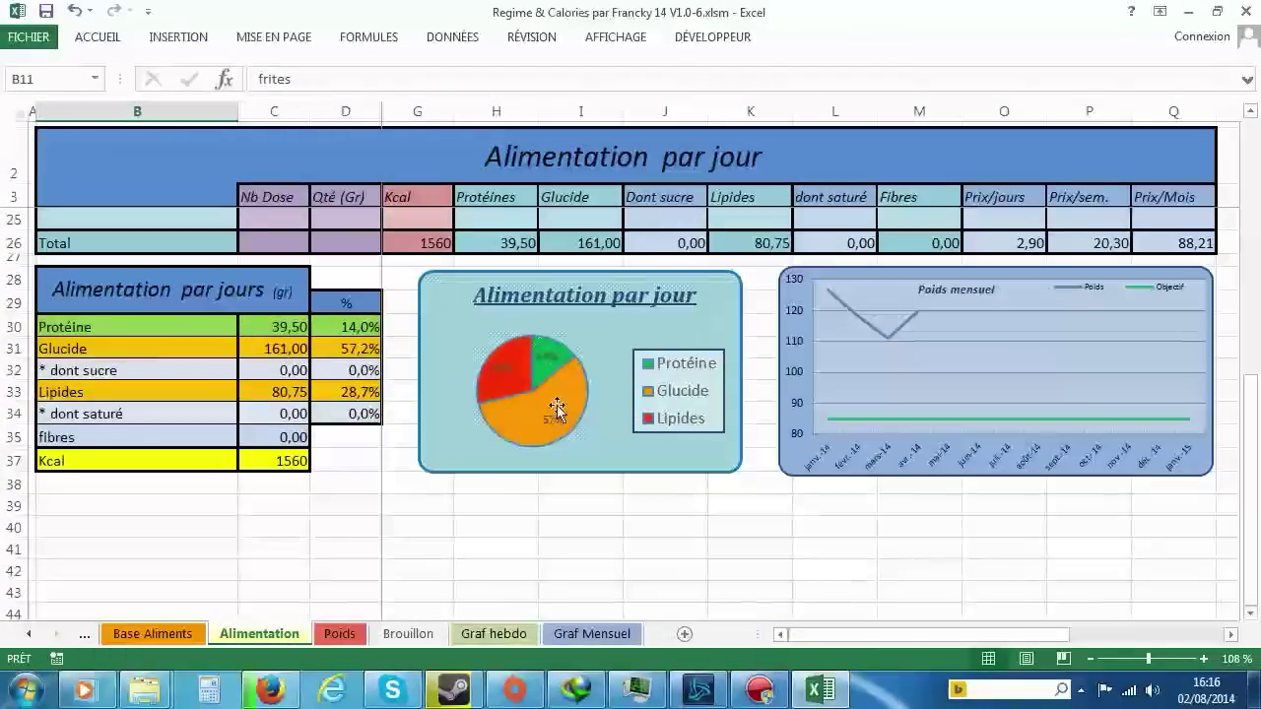
scroll(514, 384, up, 3)
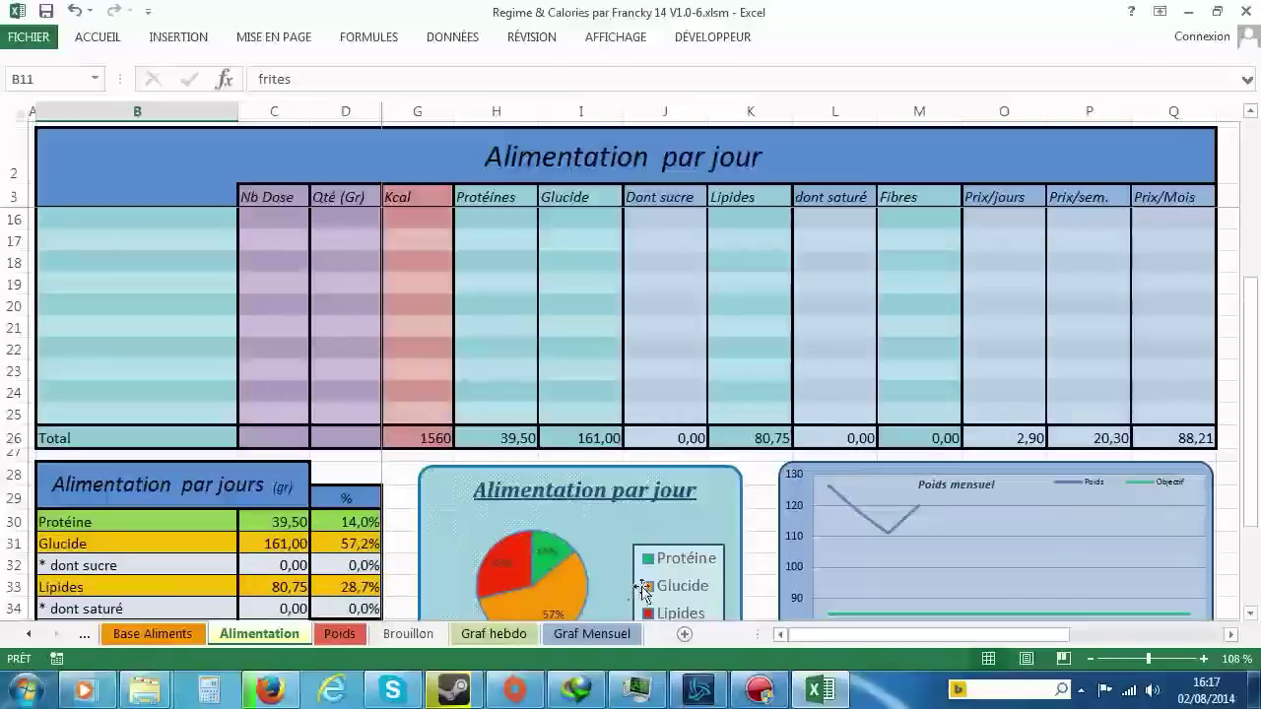
click(429, 437)
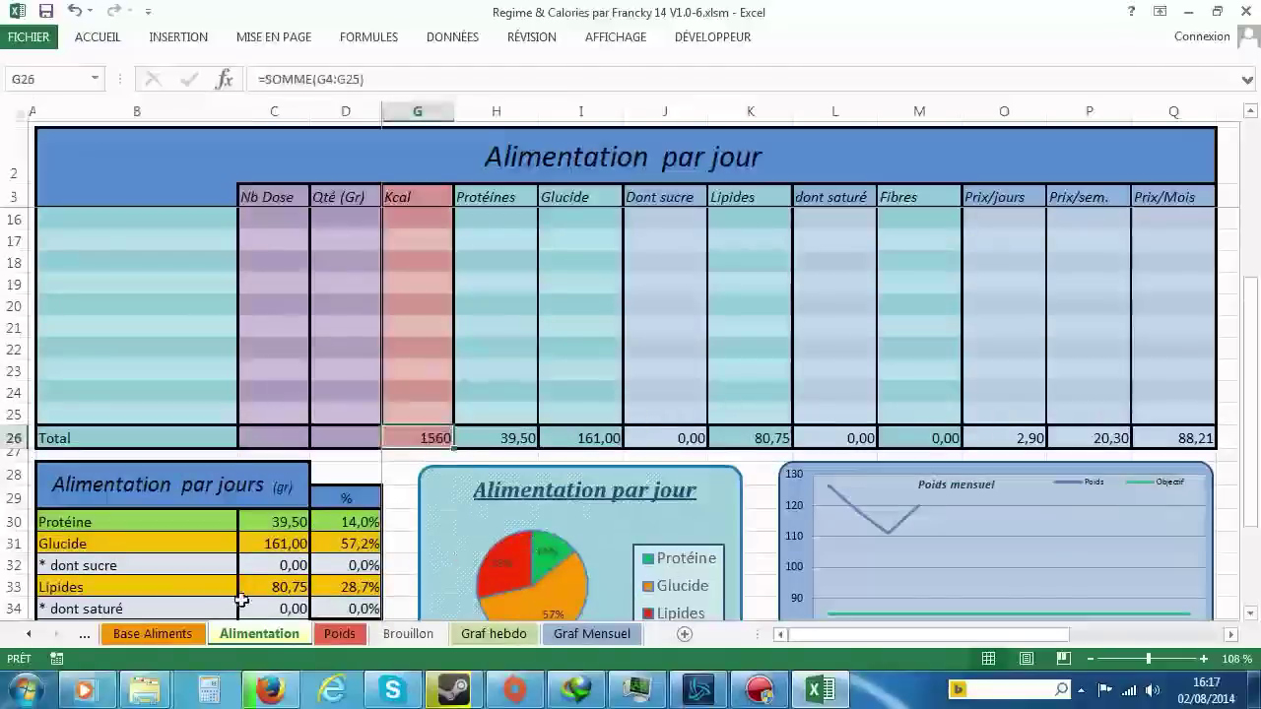
Step: View the Base Aliments sheet, and check the Mini, Maxi and Année cells on the Paramètres sheet
click(196, 633)
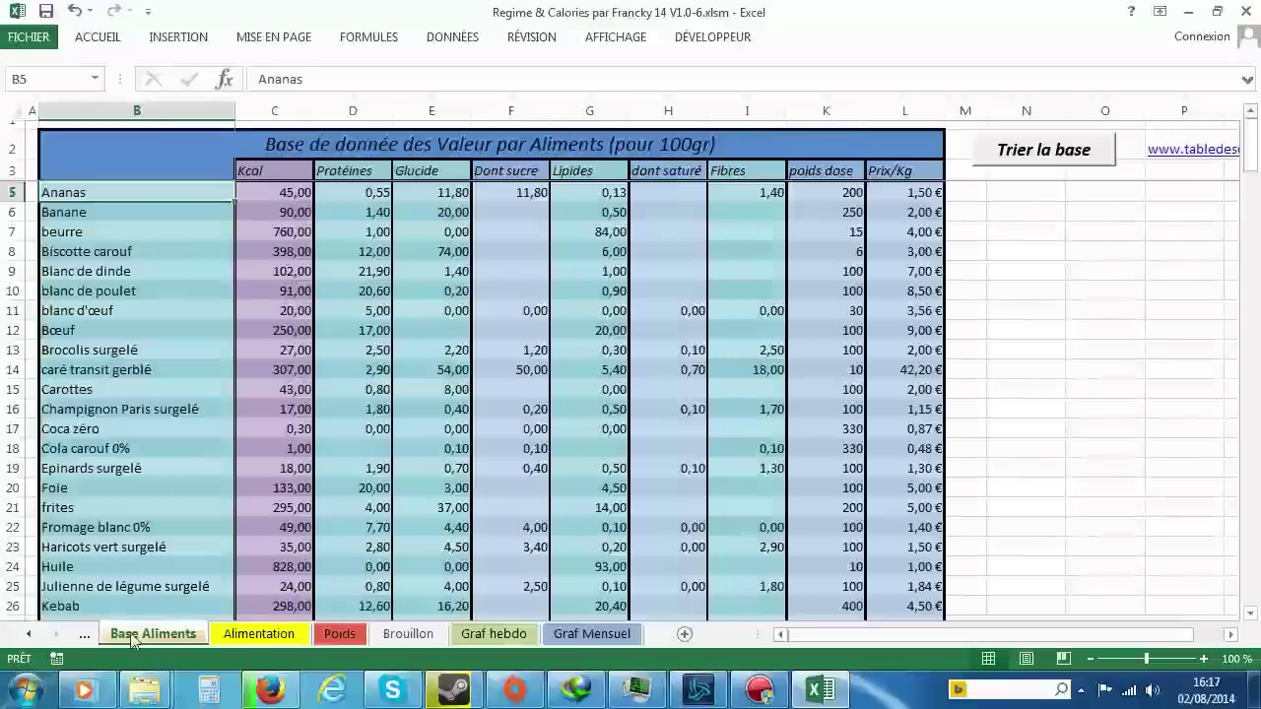
click(100, 633)
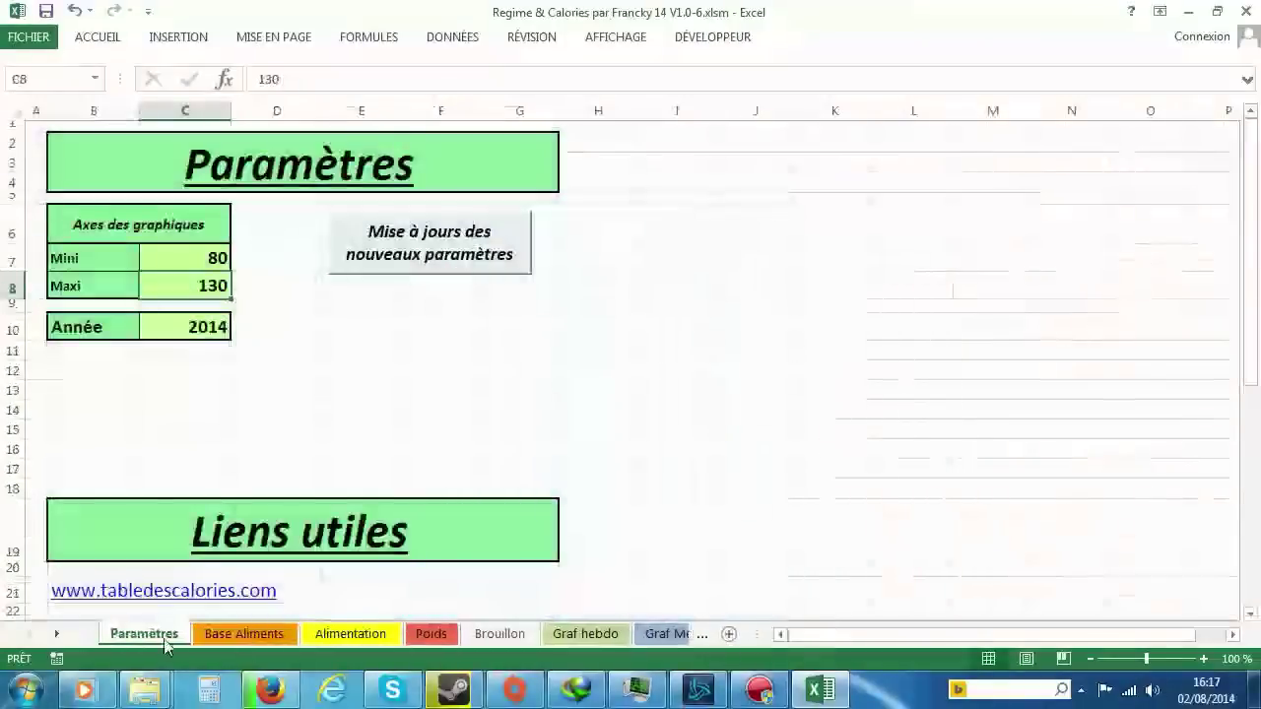
click(213, 258)
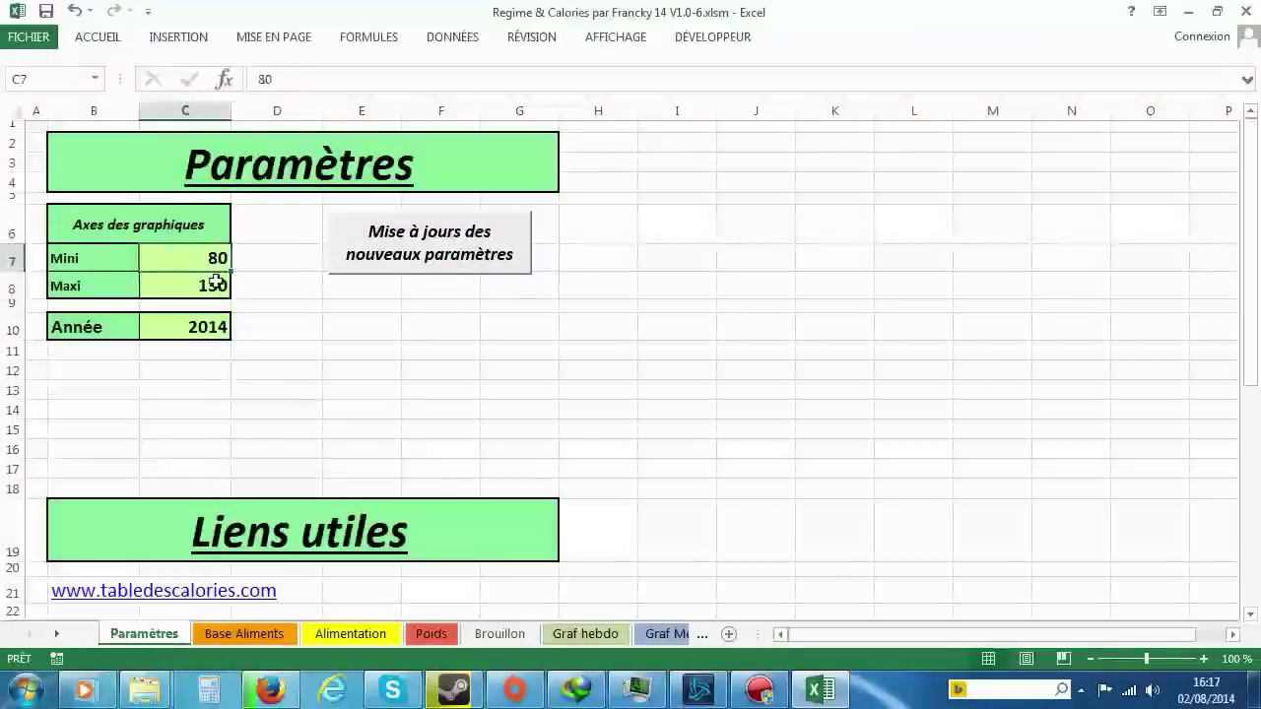
click(189, 280)
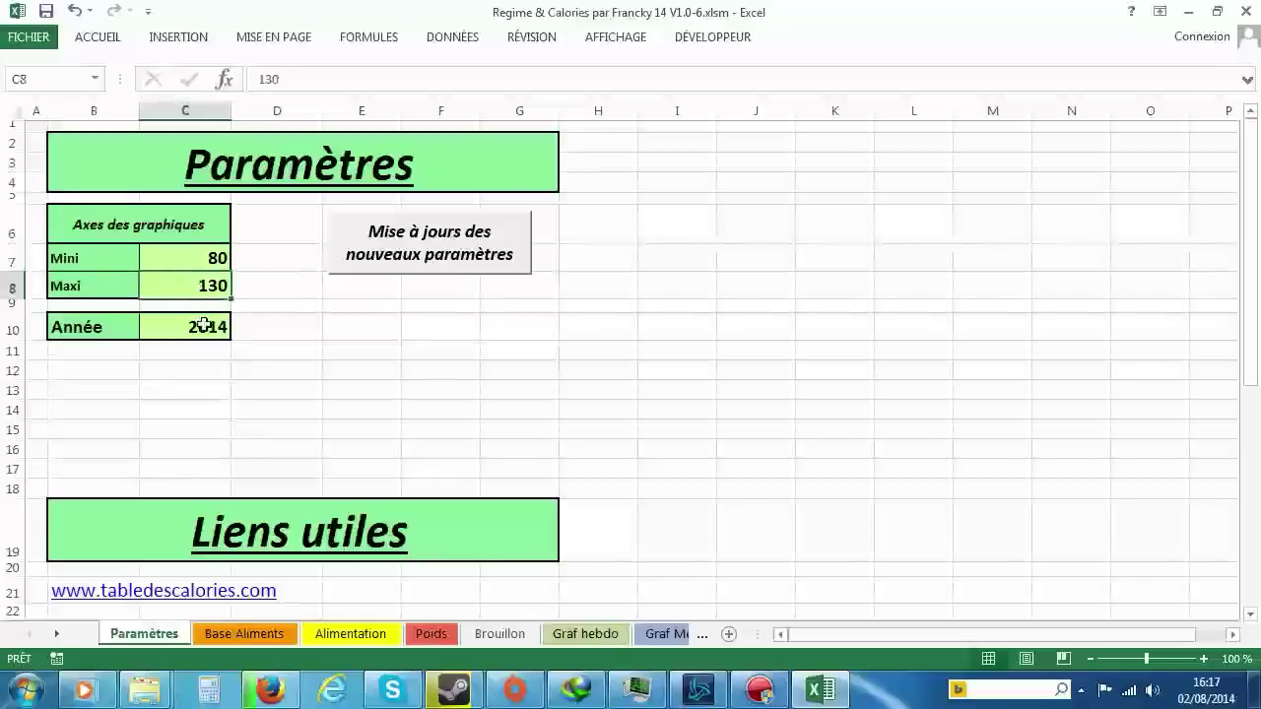
click(203, 326)
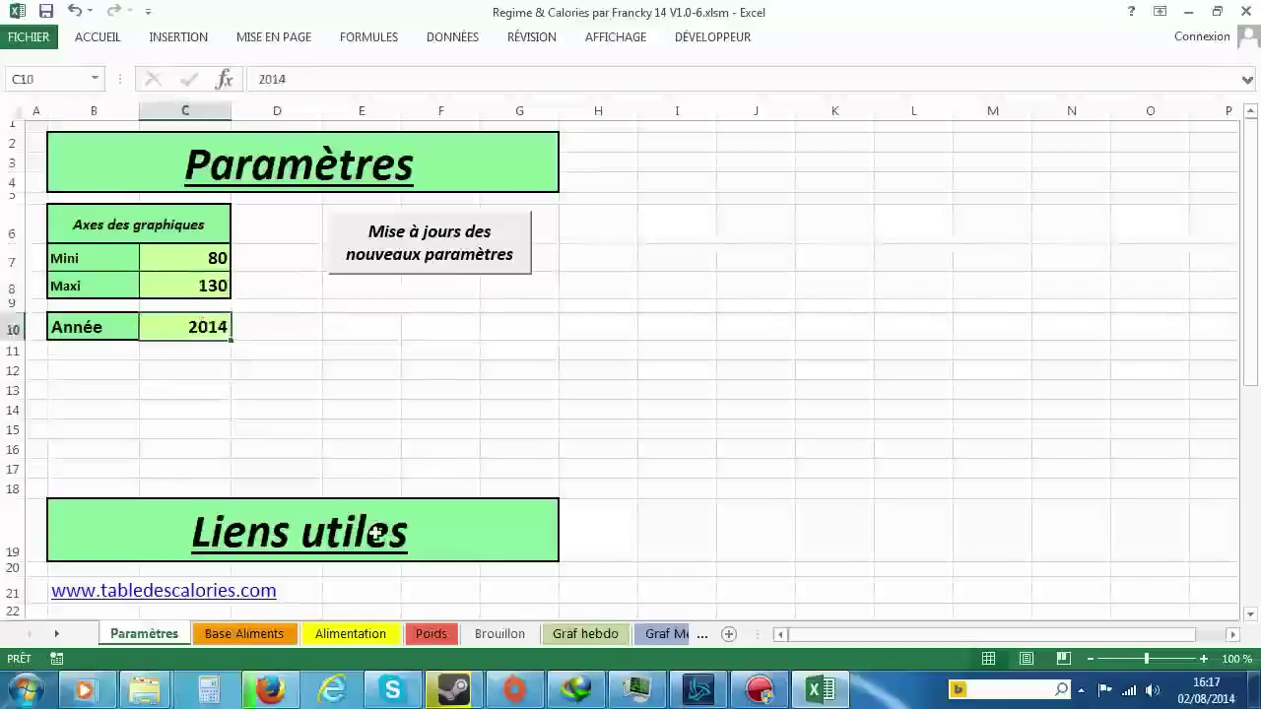
Step: Check the Objectif cell on the Poids sheet and return to the Paramètres sheet
click(433, 635)
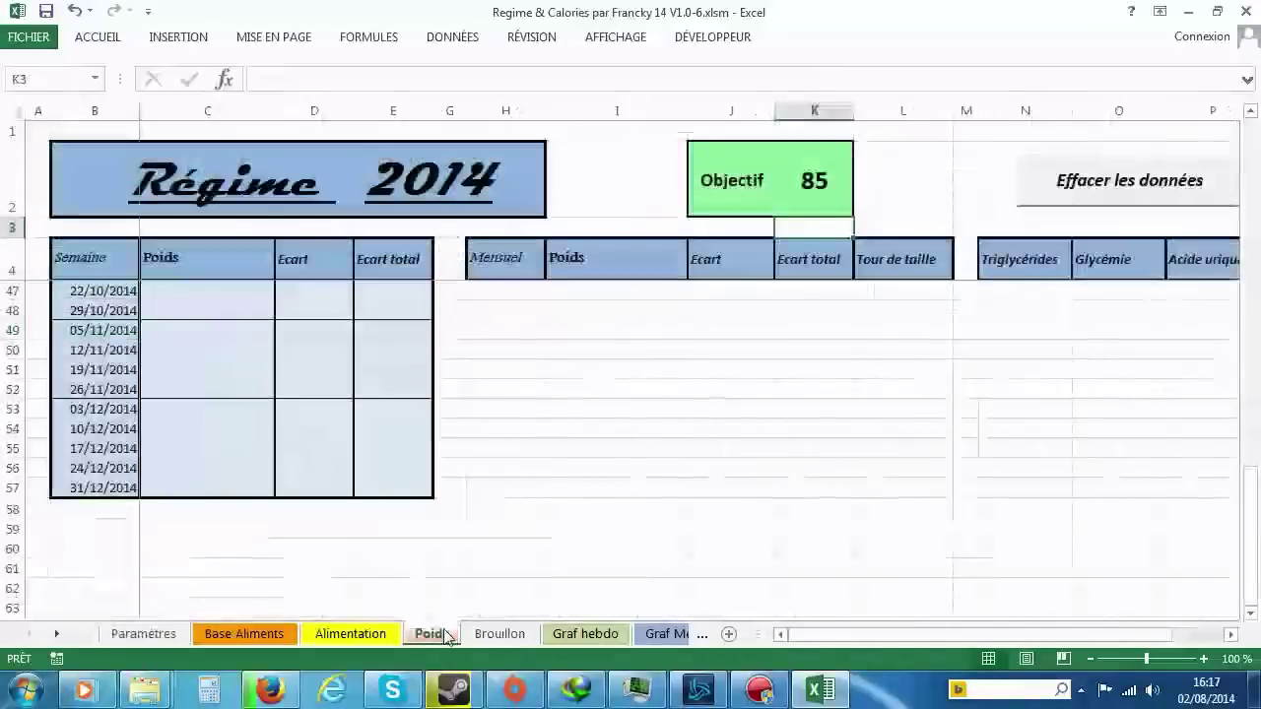
click(821, 171)
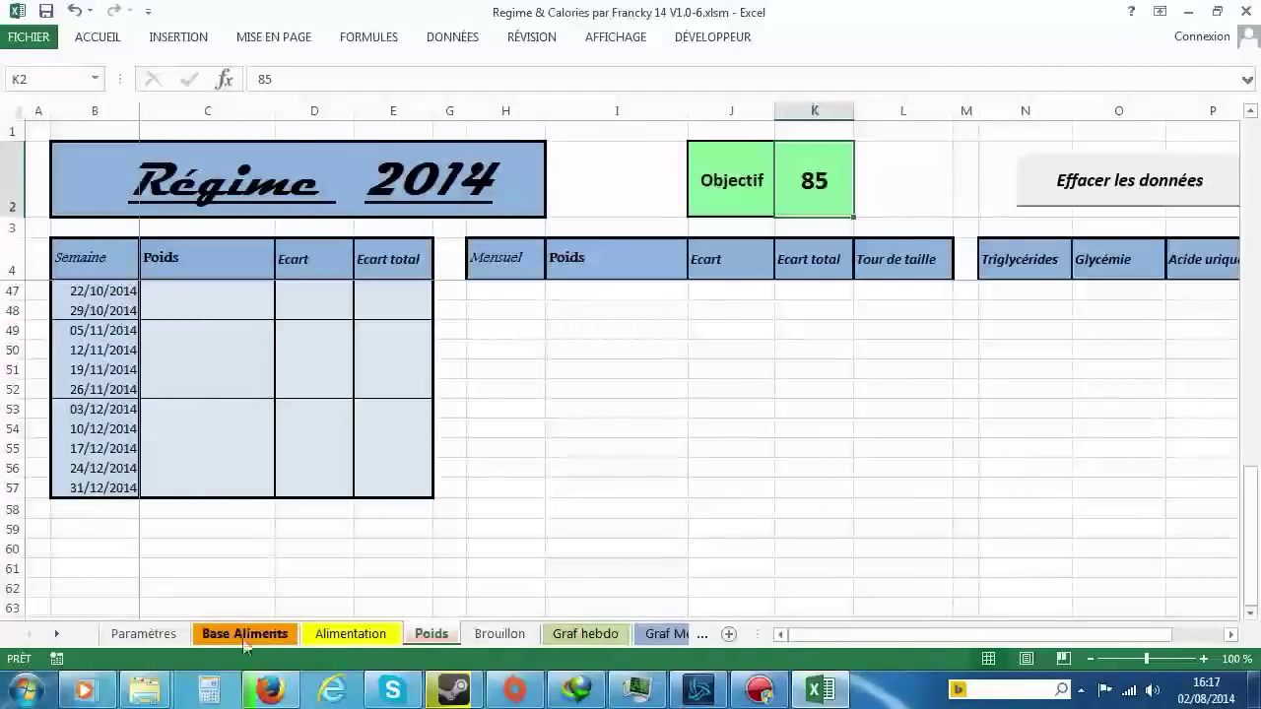
click(143, 634)
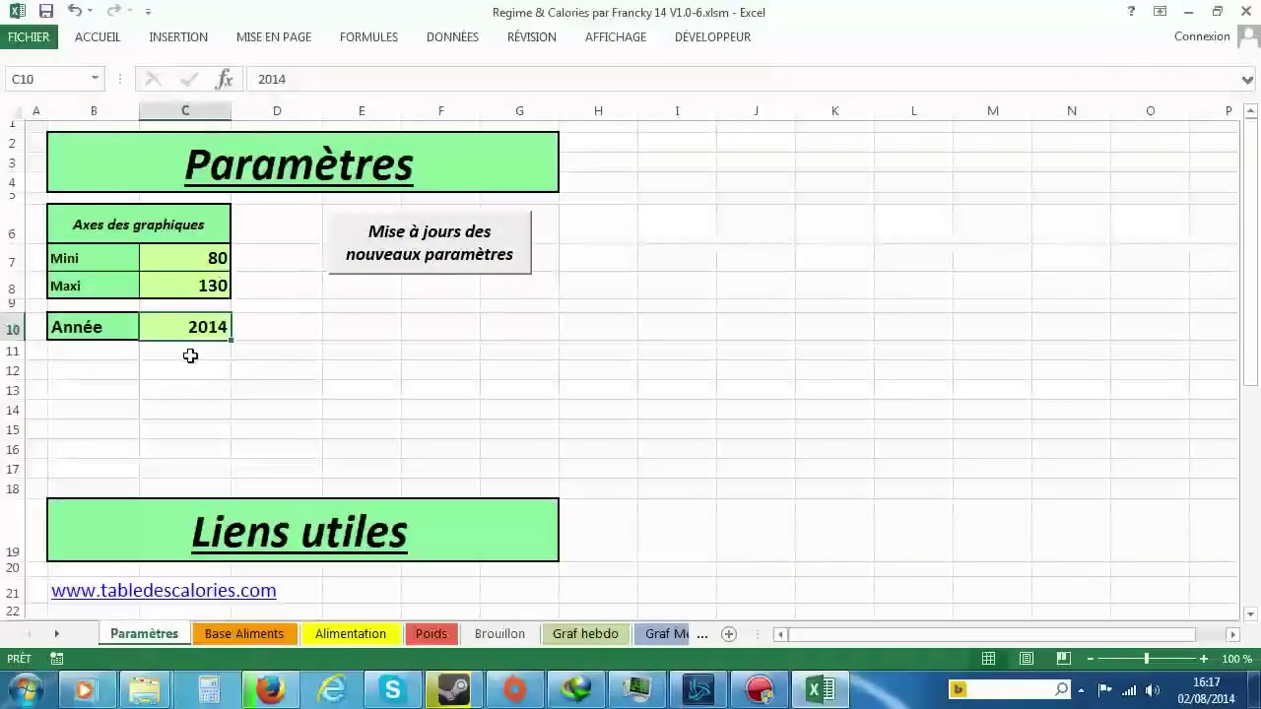
Step: Glance at the Brouillon and Poids sheets, and recheck the graph axis limits and the year on the Paramètres sheet
click(483, 637)
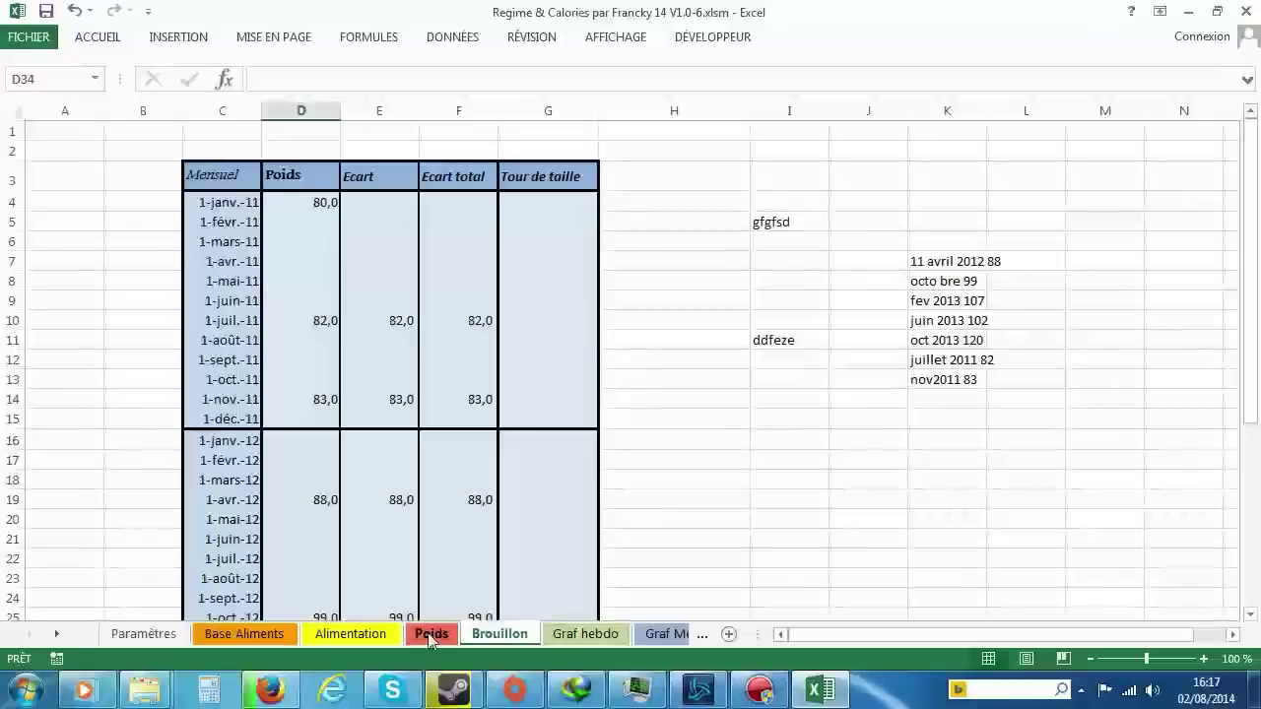
click(430, 635)
click(143, 634)
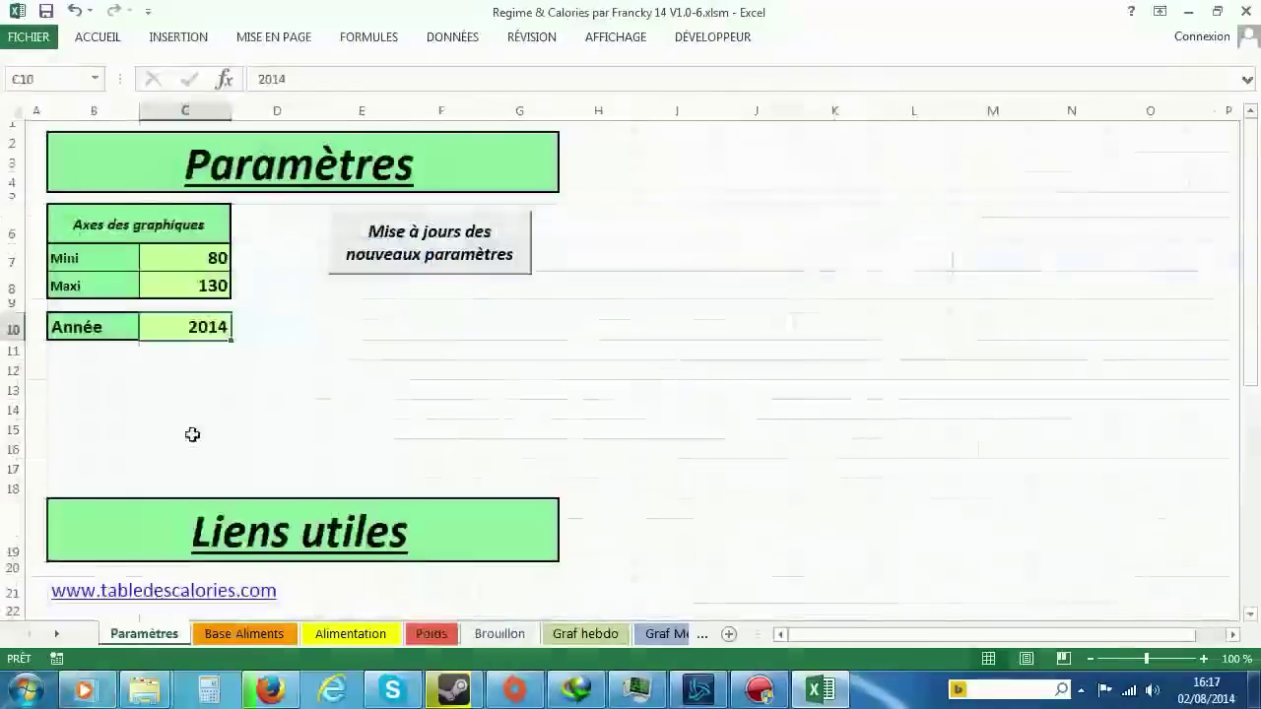
click(196, 255)
click(192, 283)
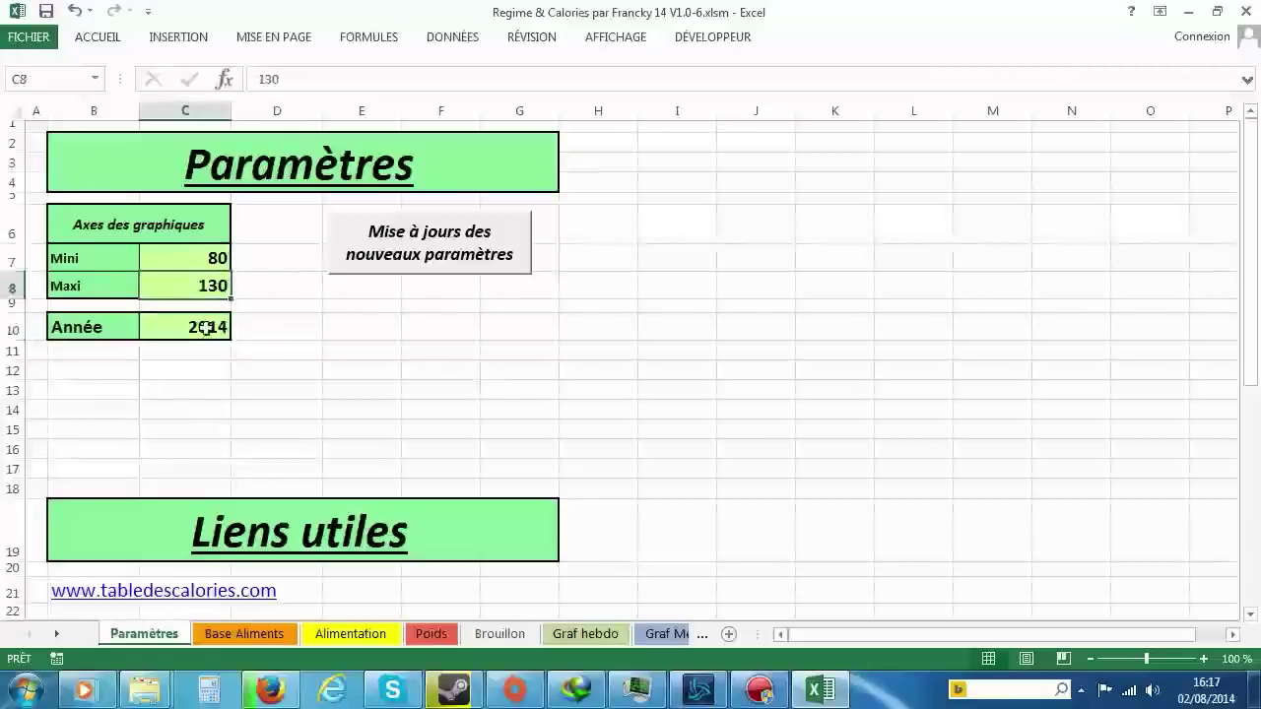
click(204, 325)
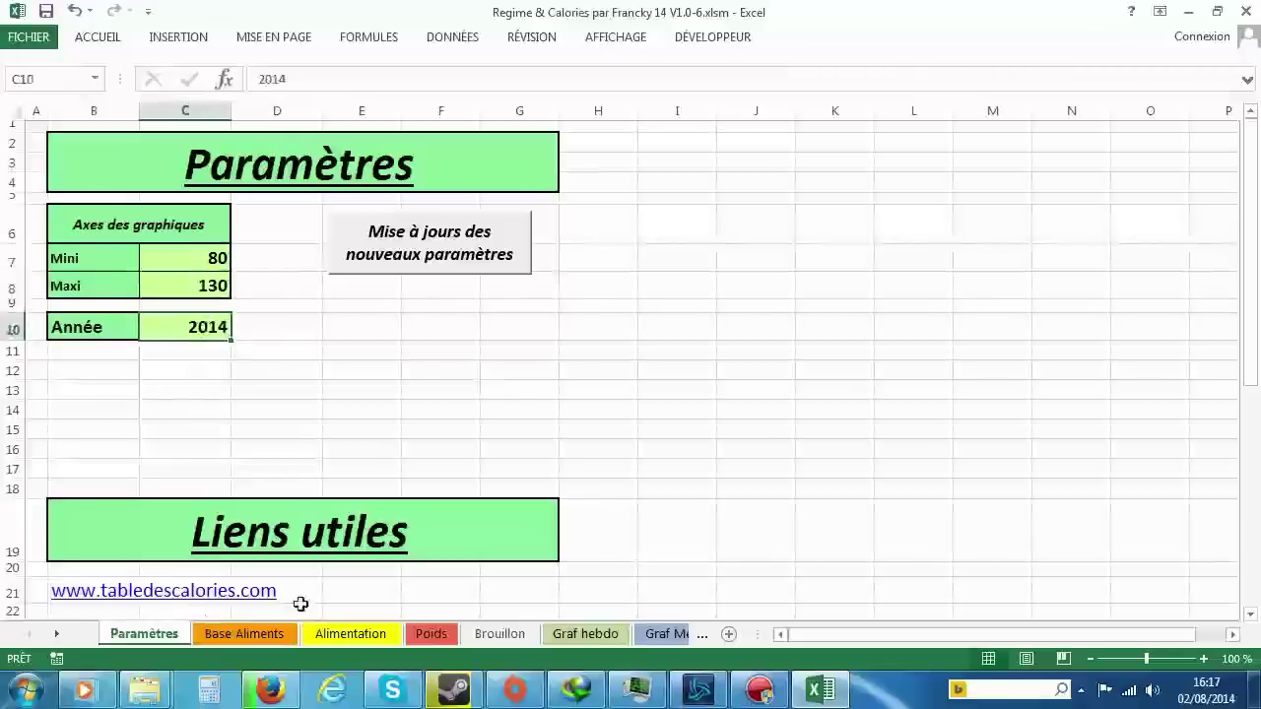
Step: Erase all the recorded data on the Poids sheet with the Effacer les données macro and accept the irreversible deletion
click(430, 634)
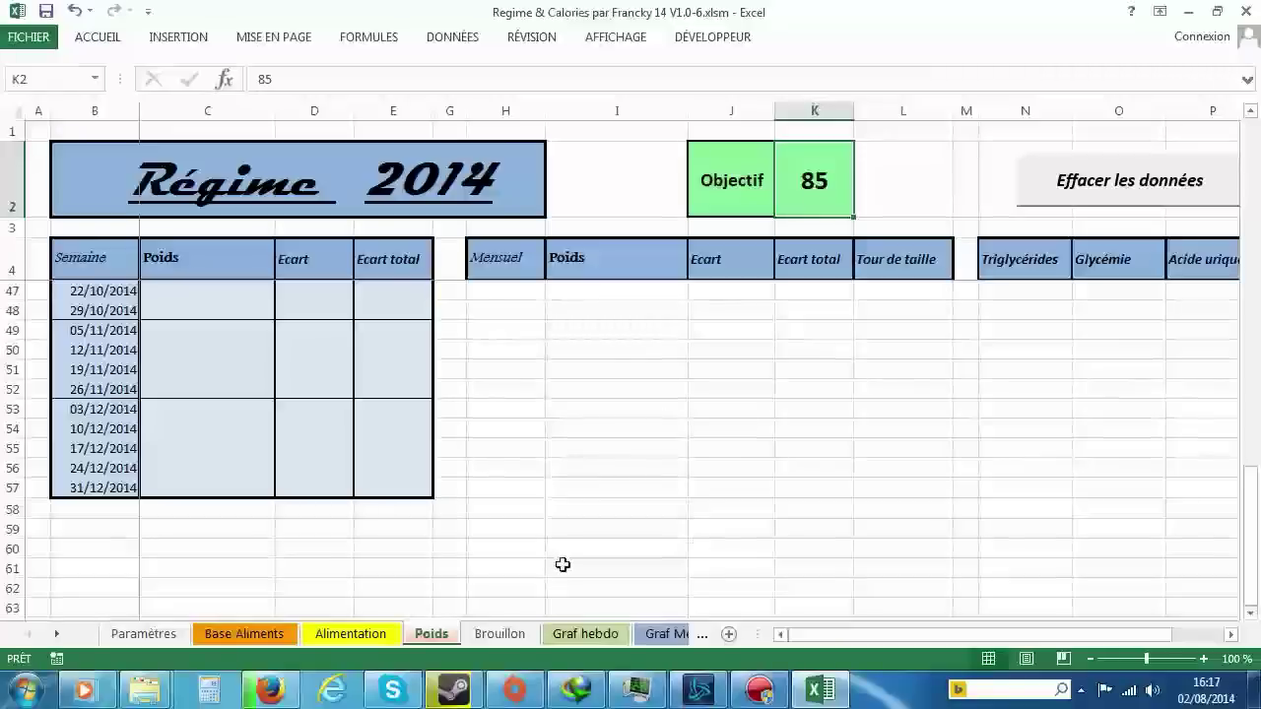
scroll(562, 564, up, 4)
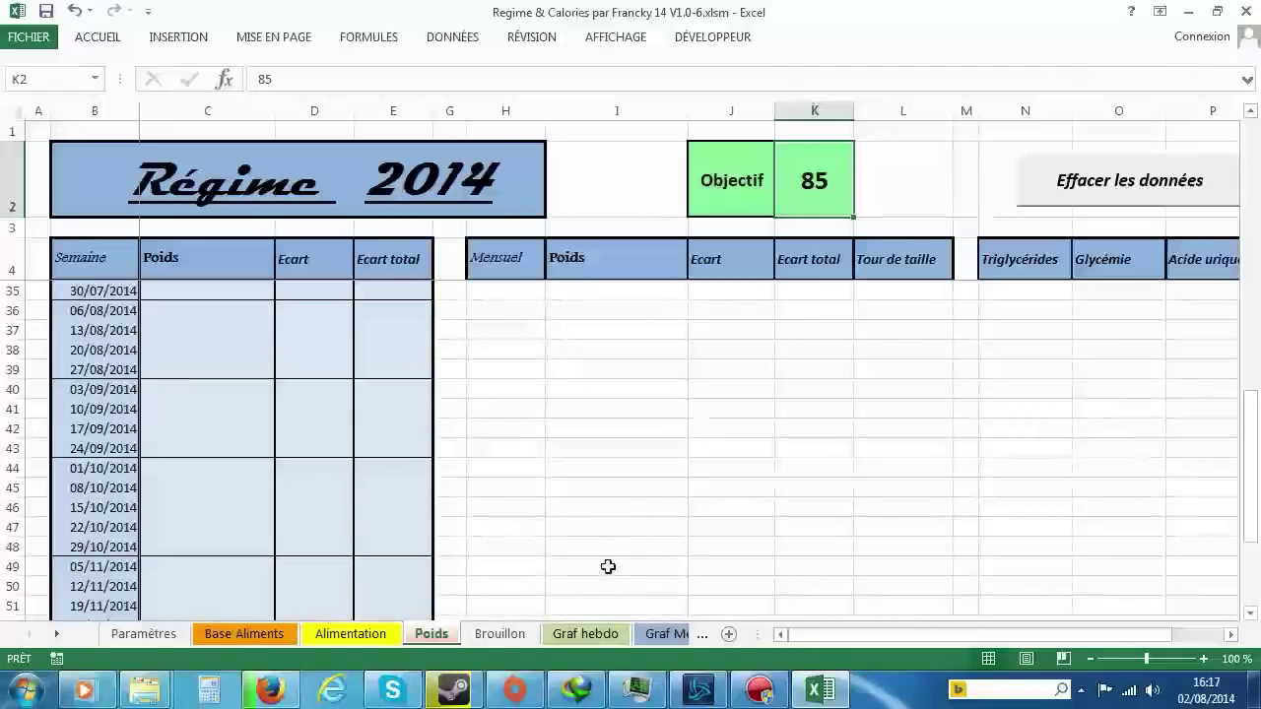
scroll(608, 567, up, 10)
scroll(625, 423, up, 1)
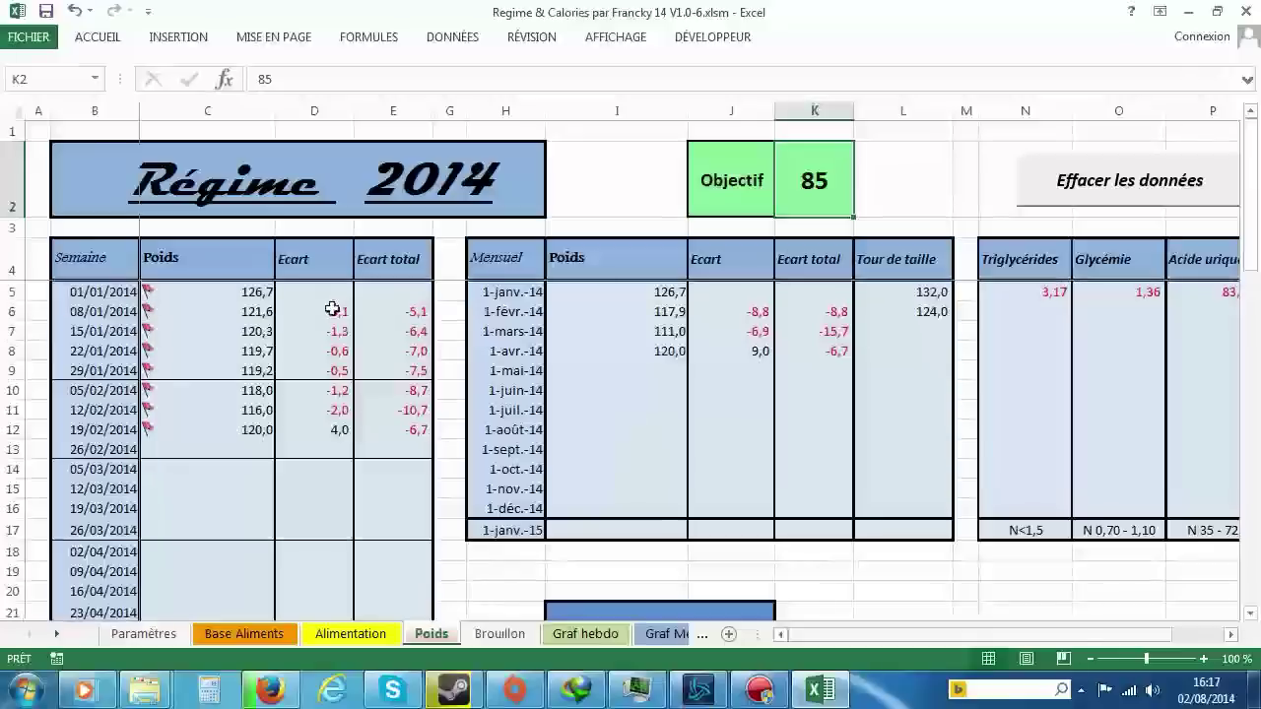
click(1123, 180)
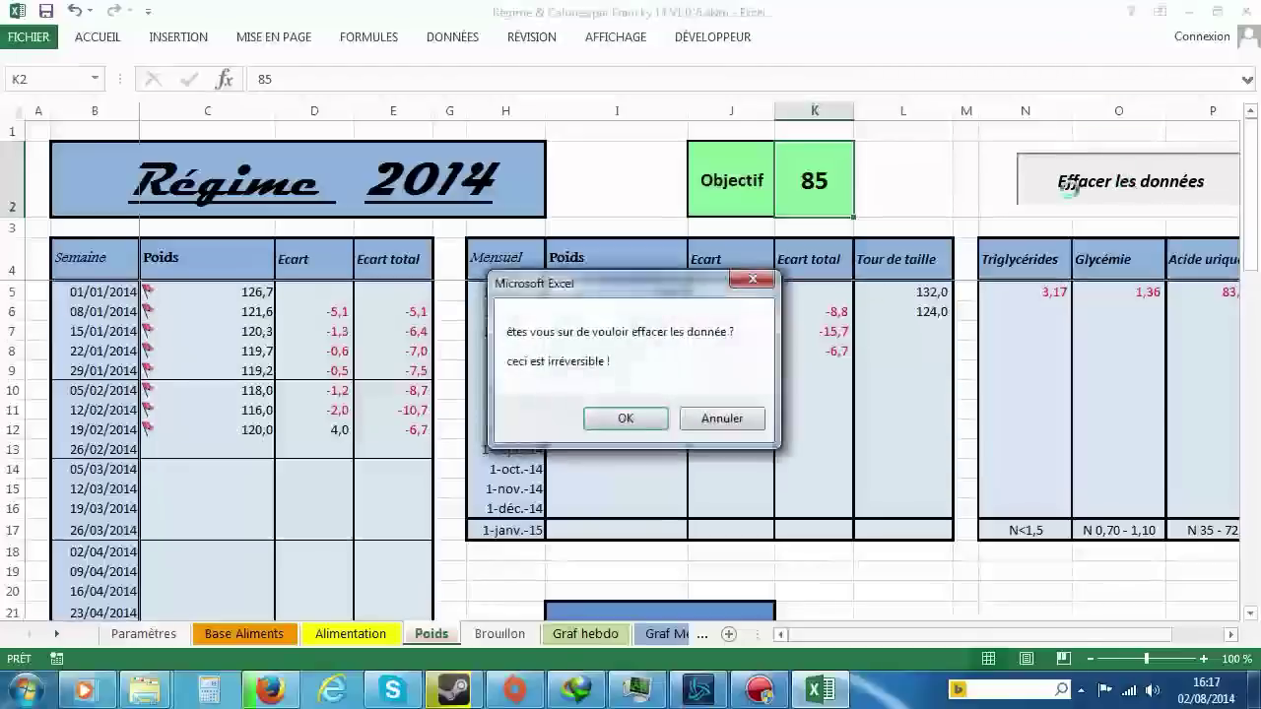
click(626, 419)
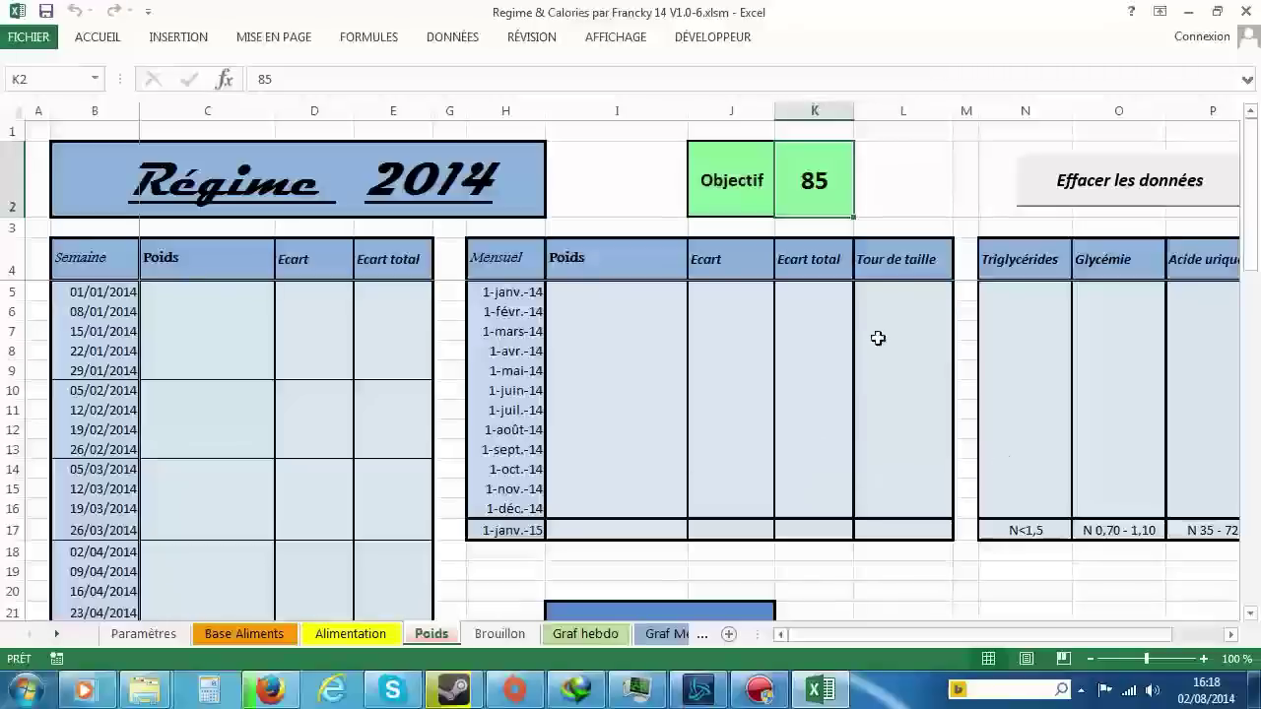
Step: Inspect the IMC formula in the Calcul IMC block and the Ecart total formula for July on the Poids sheet, and return to Paramètres
scroll(734, 506, down, 4)
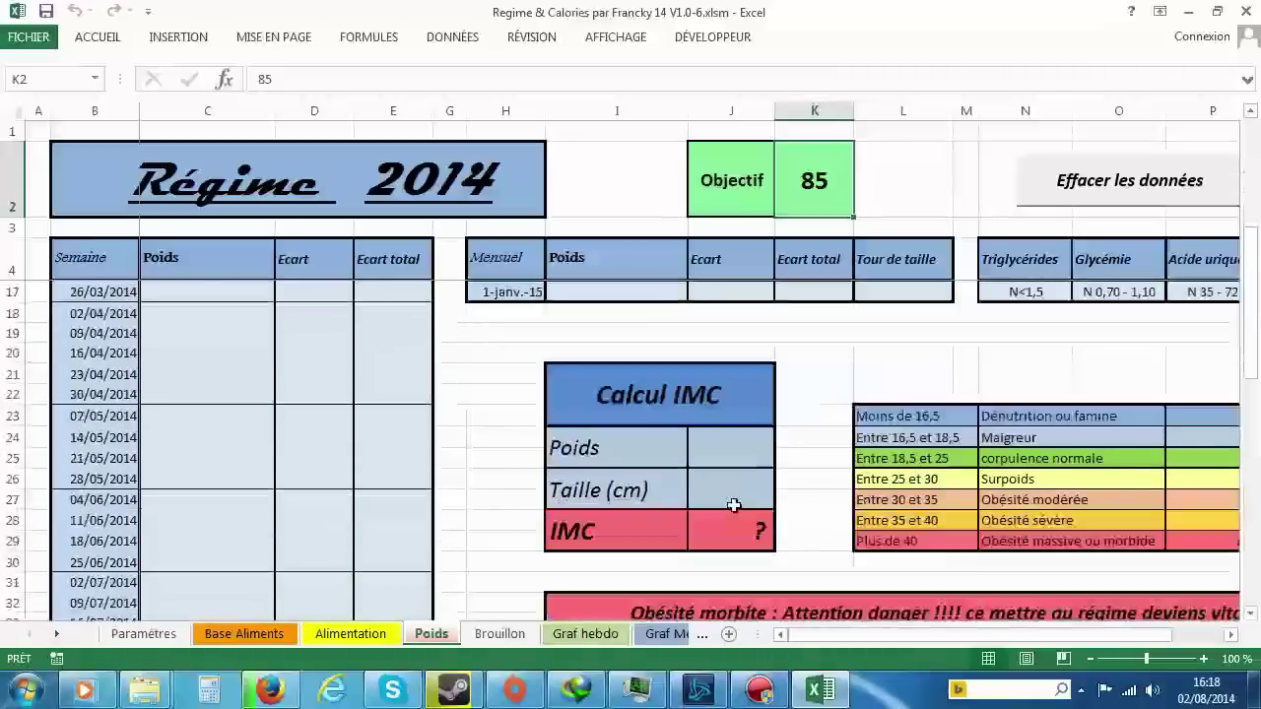
click(744, 532)
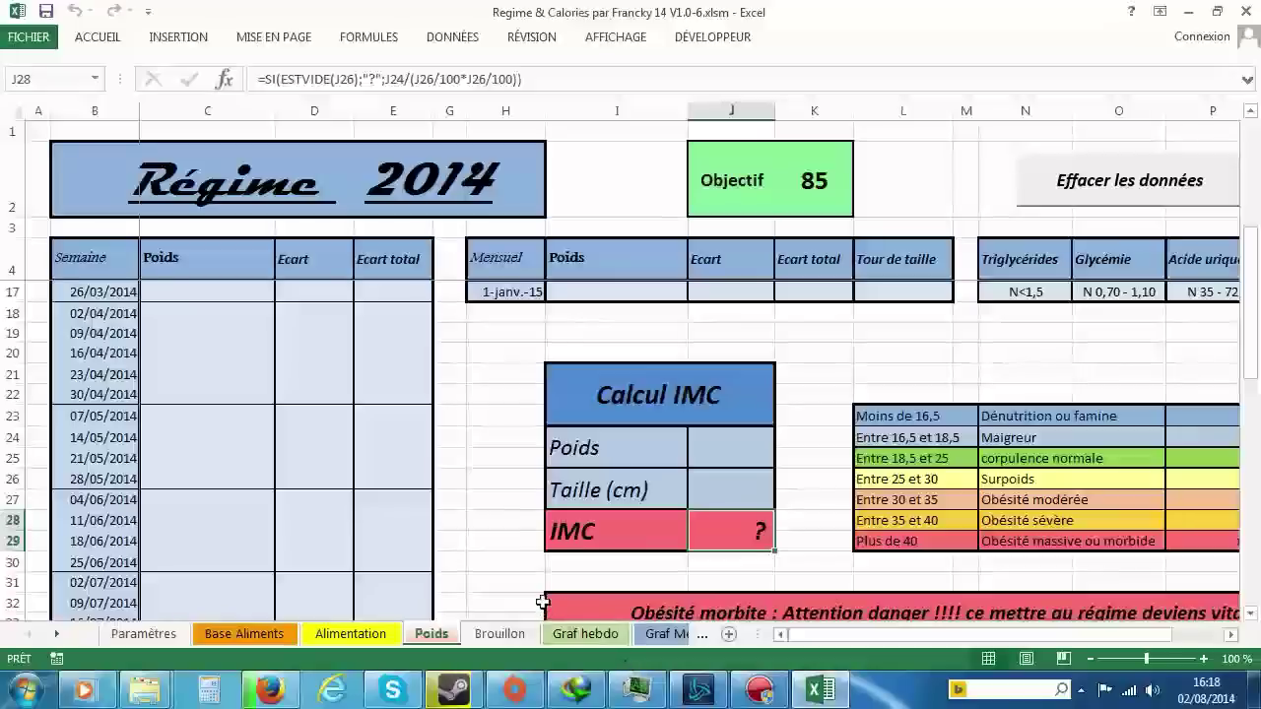
click(486, 513)
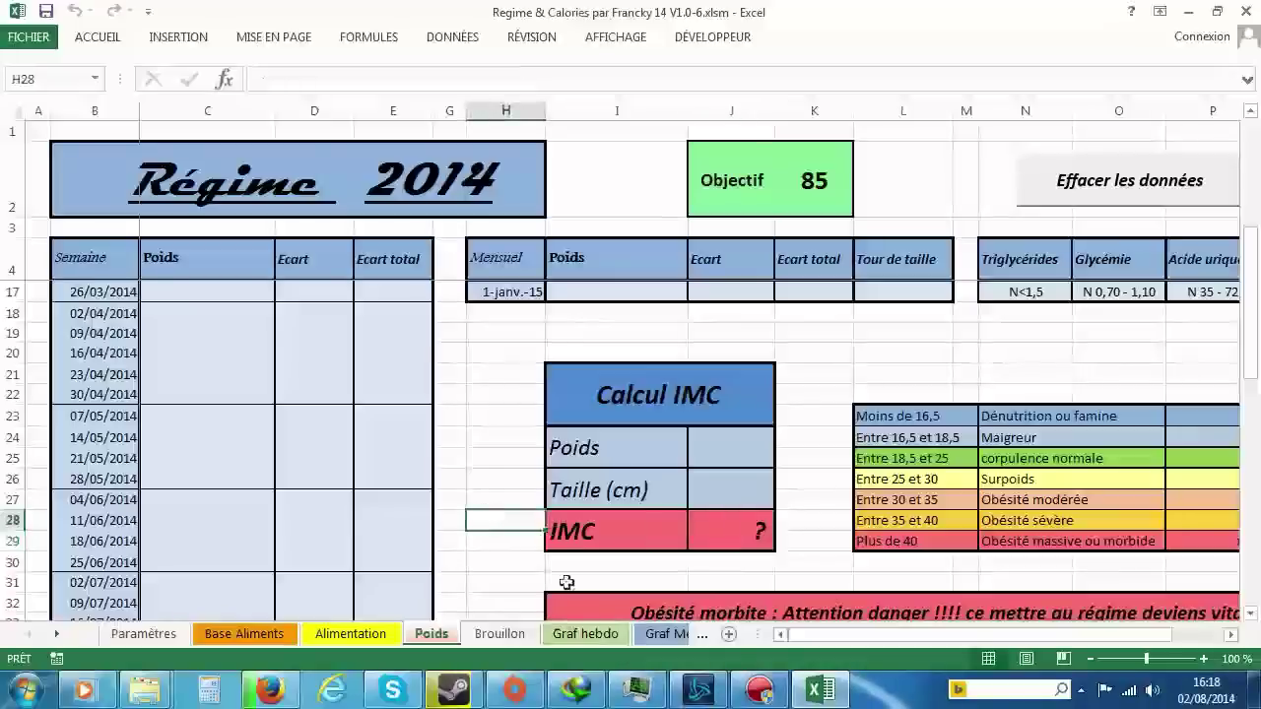
mouse_move(627, 679)
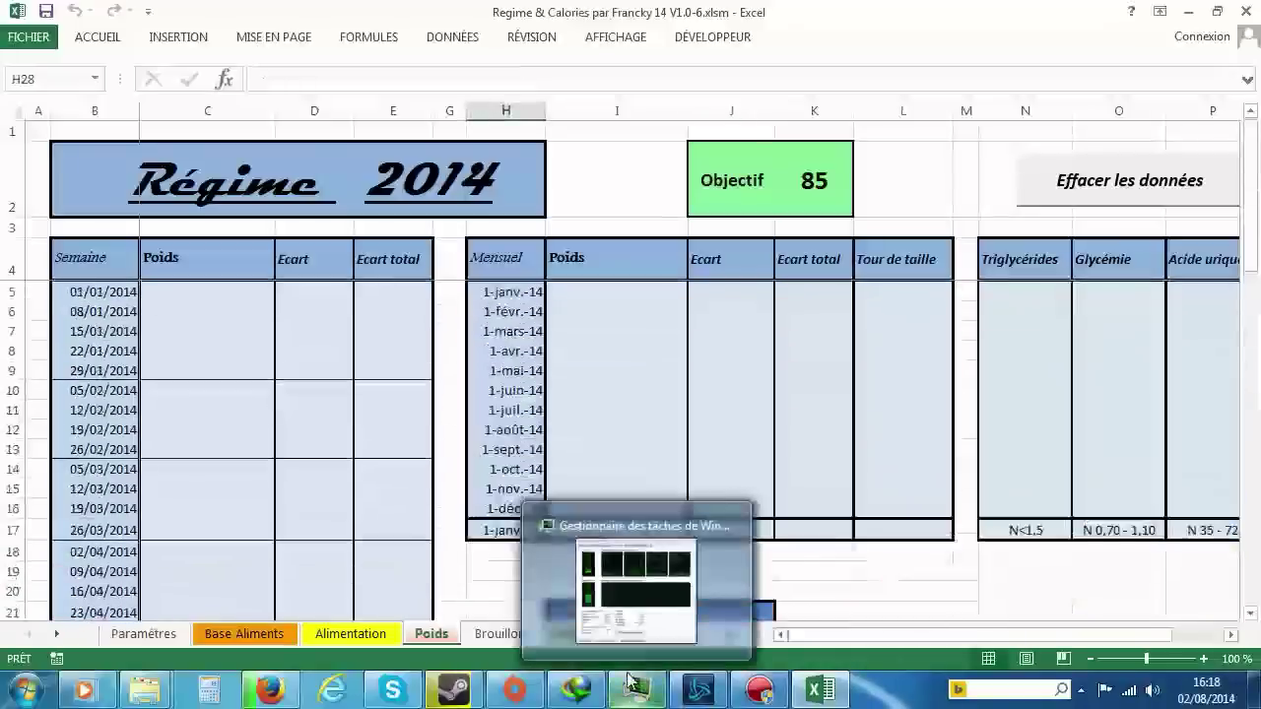
click(835, 410)
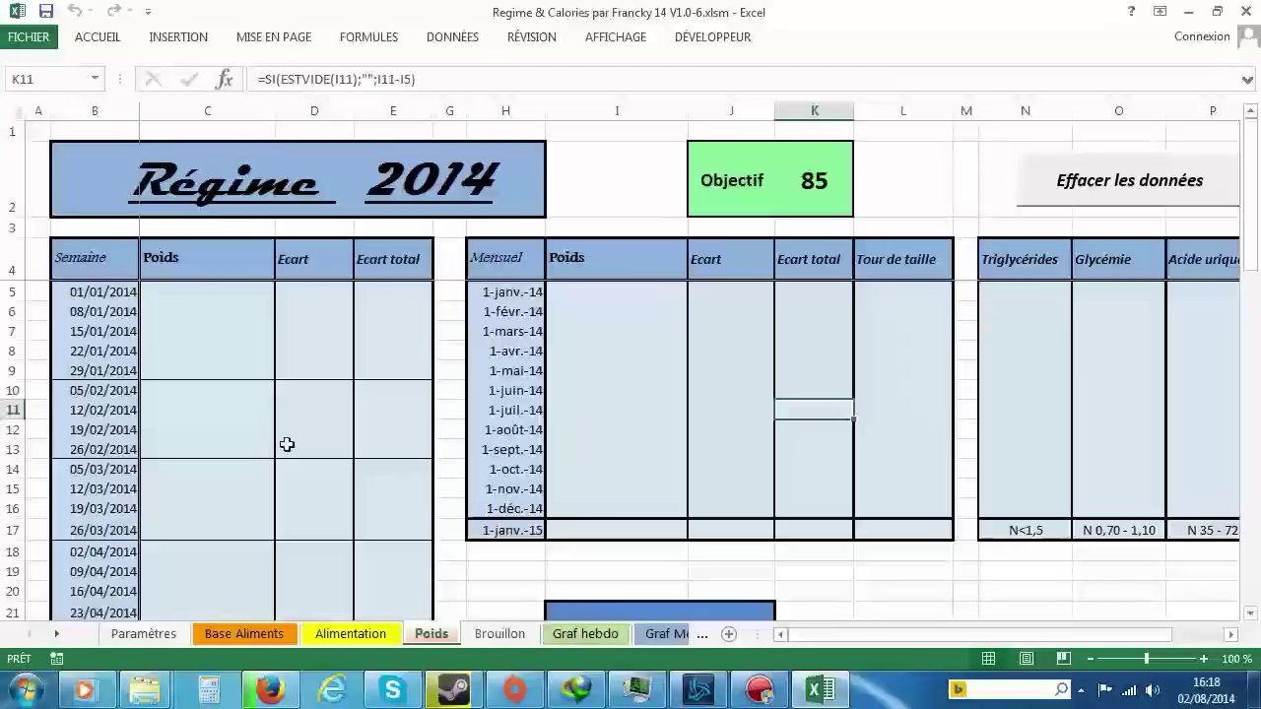
click(146, 635)
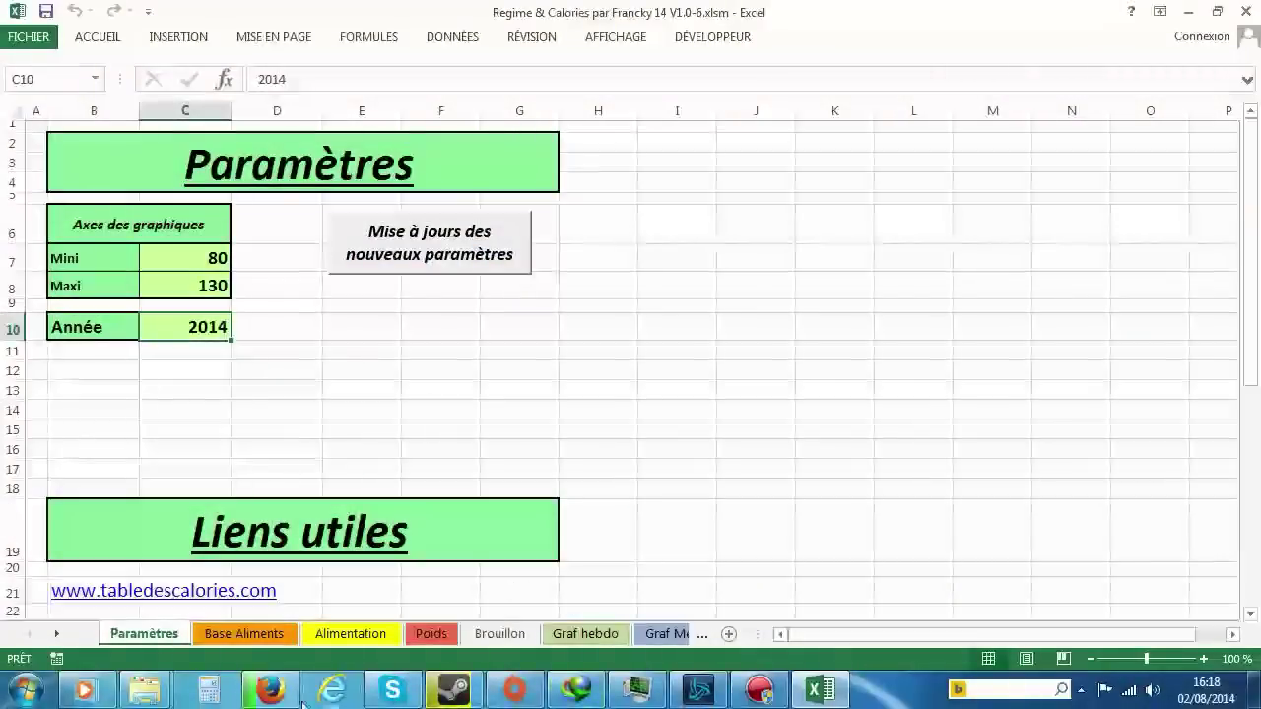
Step: Switch to Firefox, view the workbook's download page and open the website's Accueil page
click(272, 694)
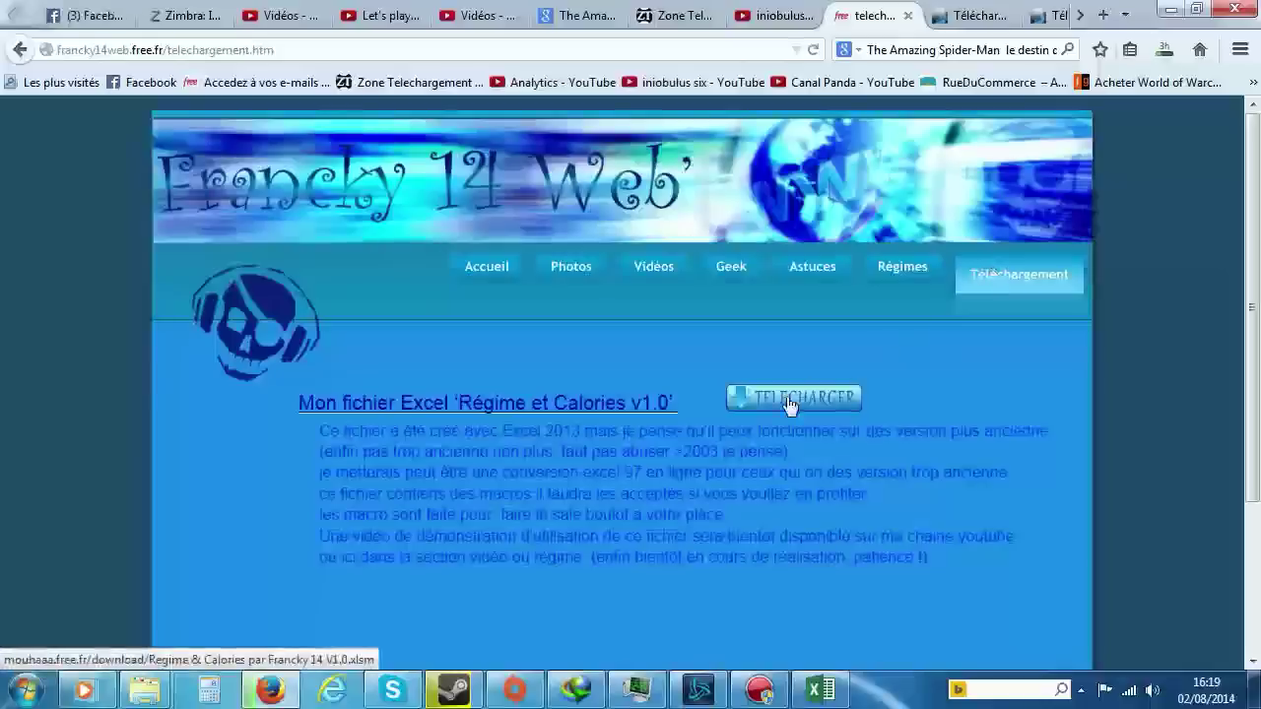
click(487, 280)
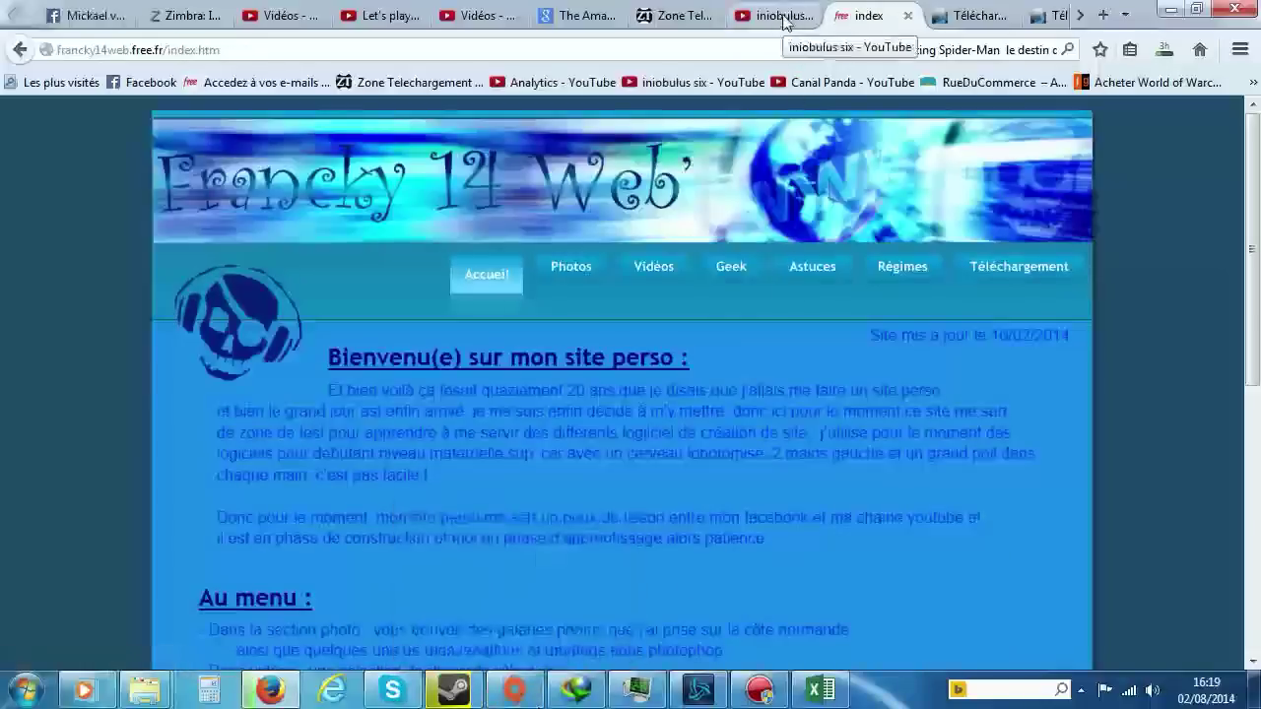
Step: View the YouTube channel's À propos page and follow its Mon site perso link to the personal website
click(785, 22)
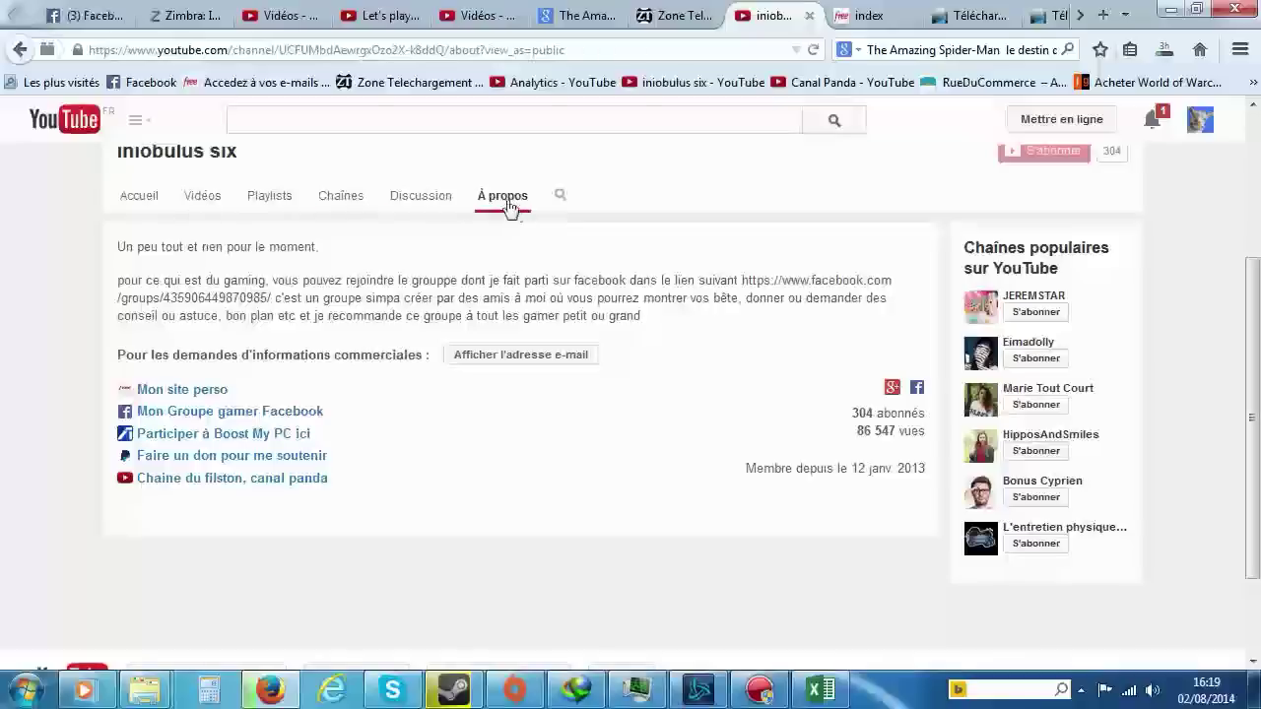
scroll(414, 279, up, 3)
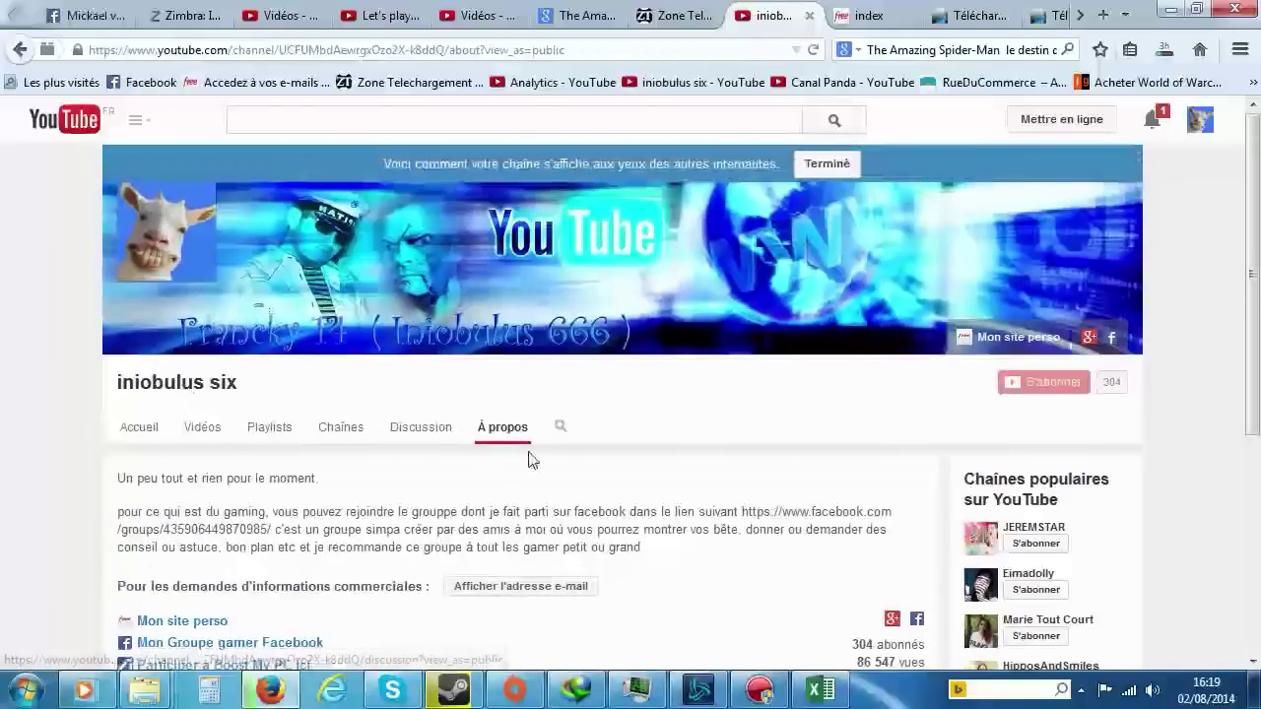
scroll(528, 459, down, 2)
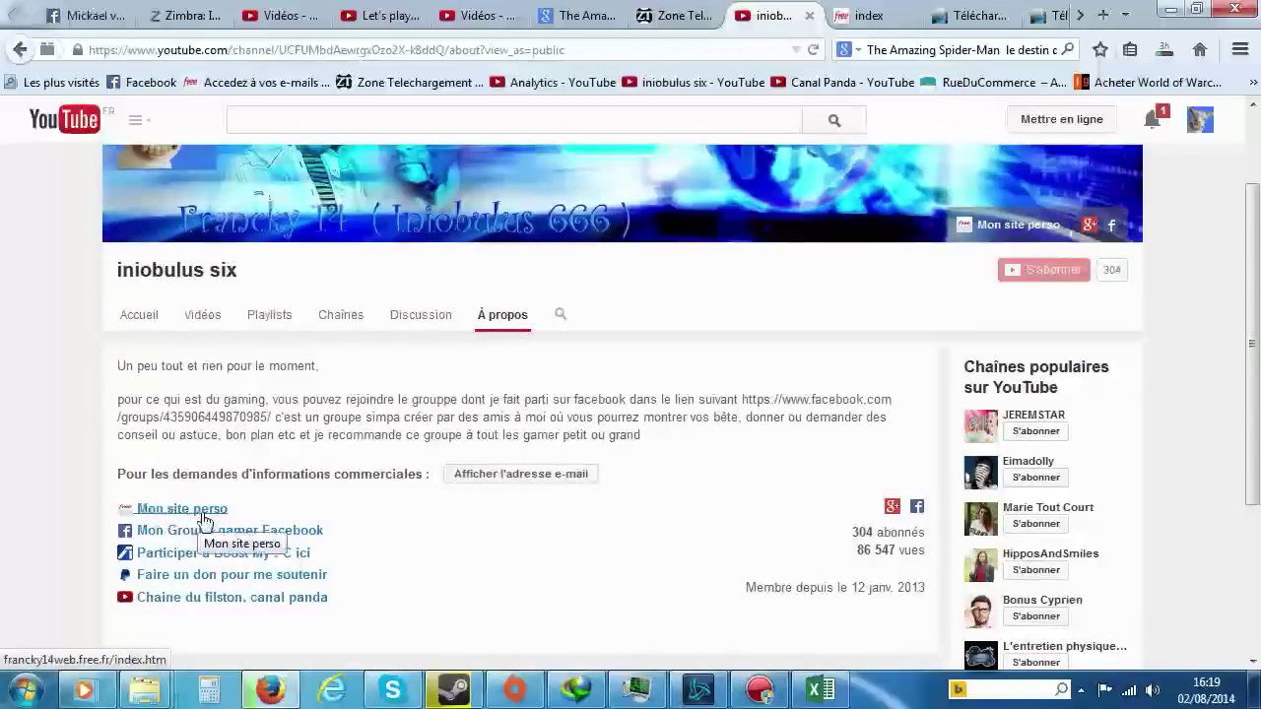
click(202, 514)
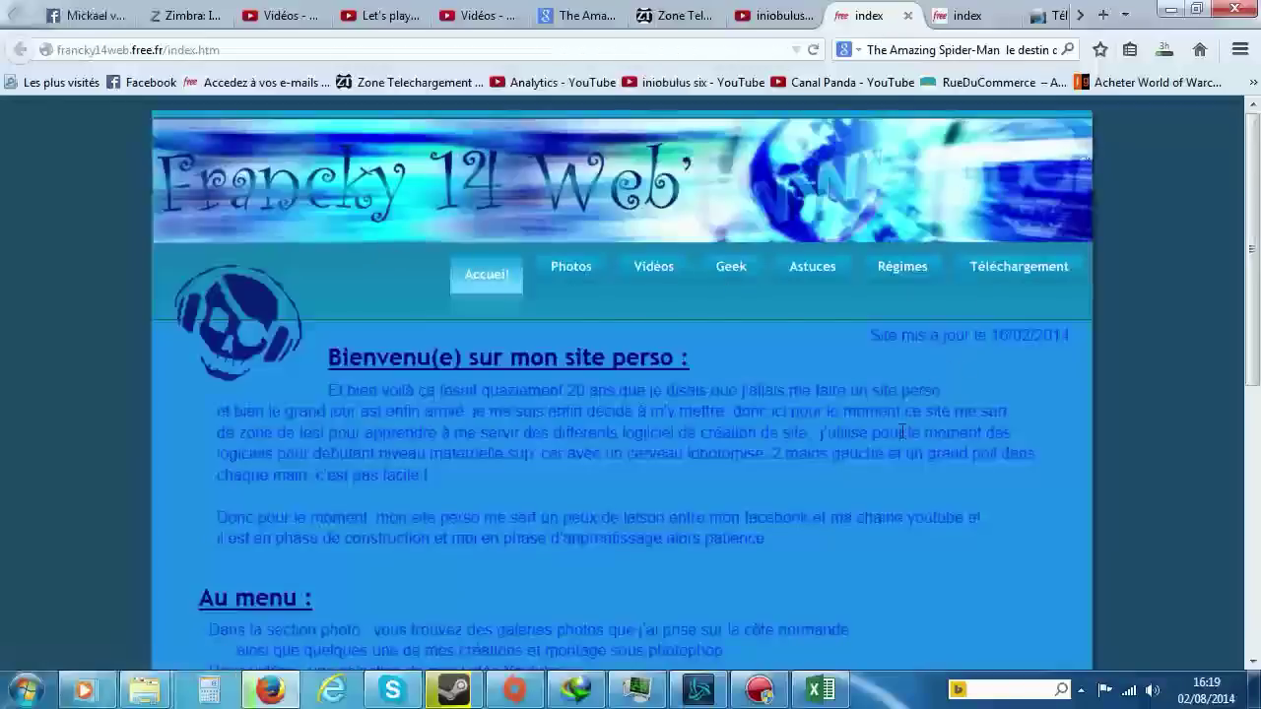
Step: Open the 2010 diet page under Régimes and look through its description and dated result photos
mouse_move(910, 276)
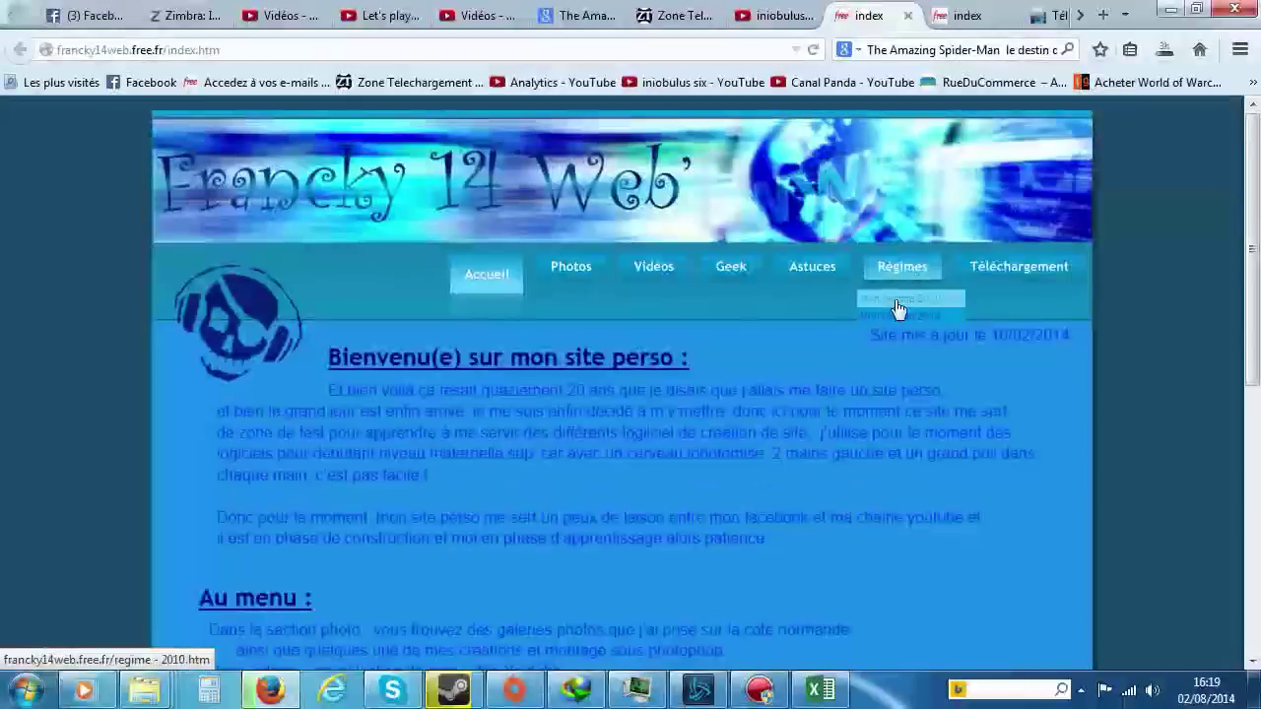
click(914, 308)
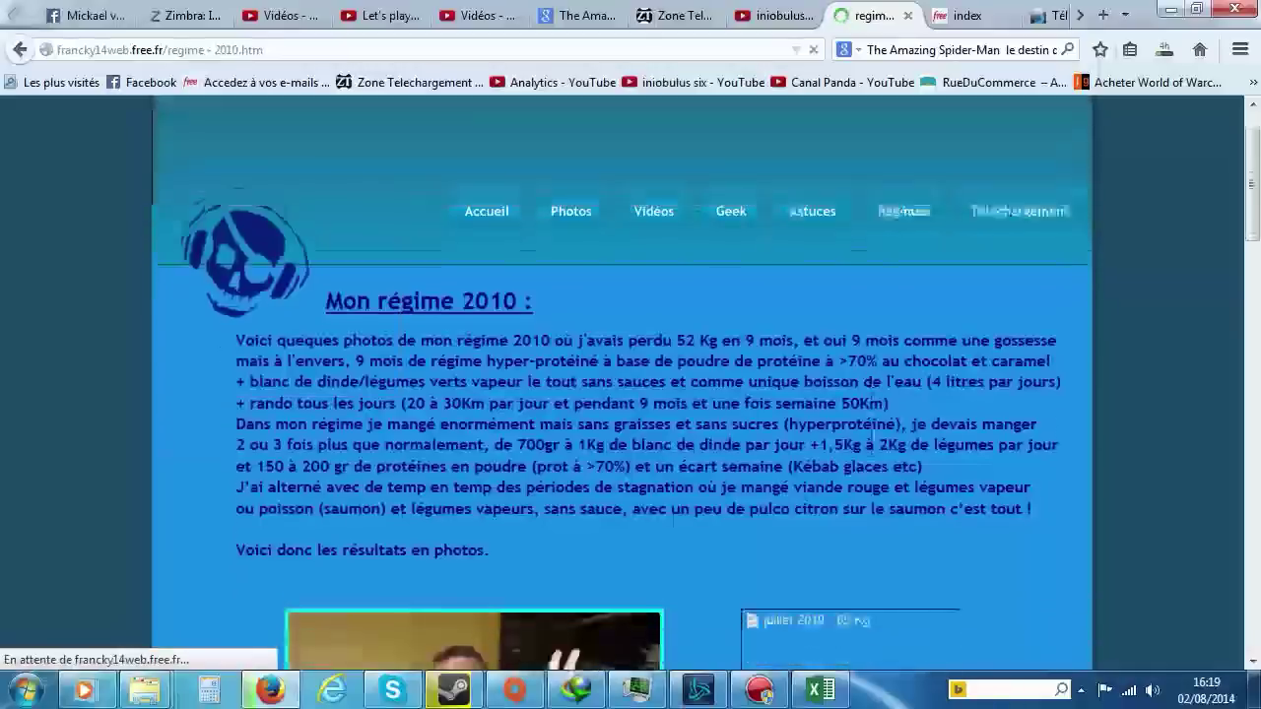
scroll(871, 436, down, 10)
scroll(870, 443, down, 4)
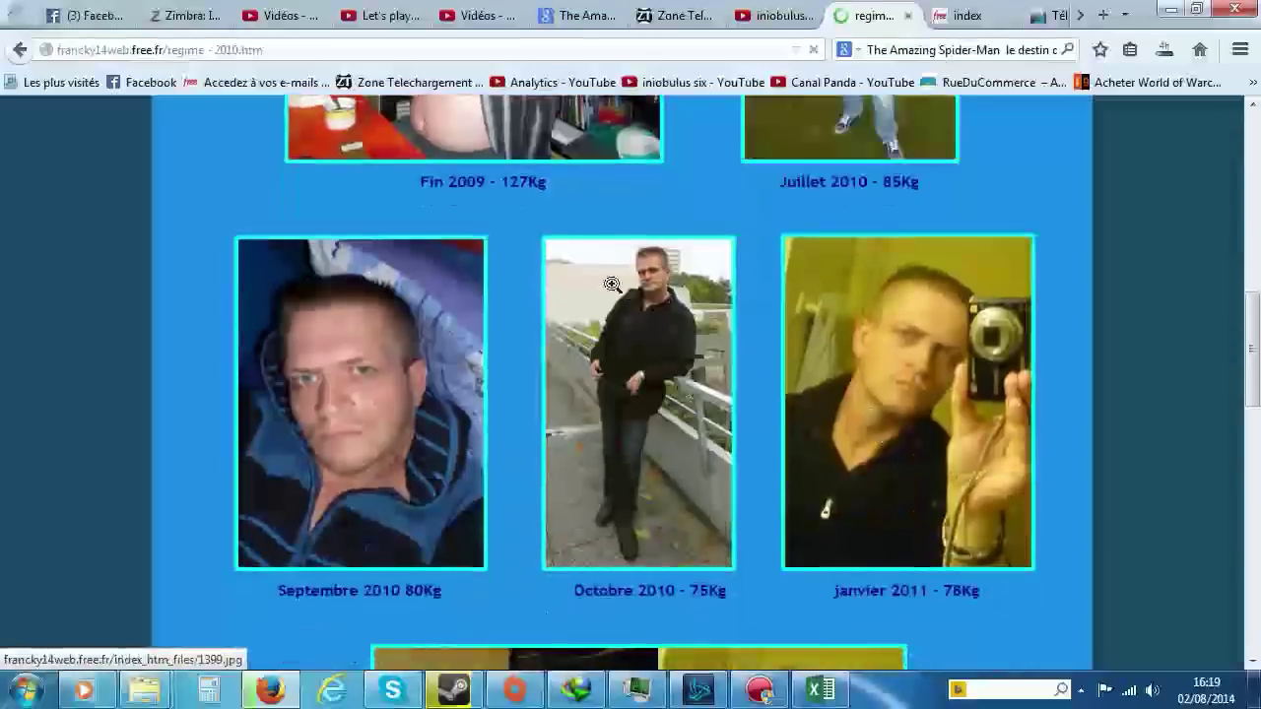
scroll(615, 275, up, 4)
scroll(631, 295, down, 4)
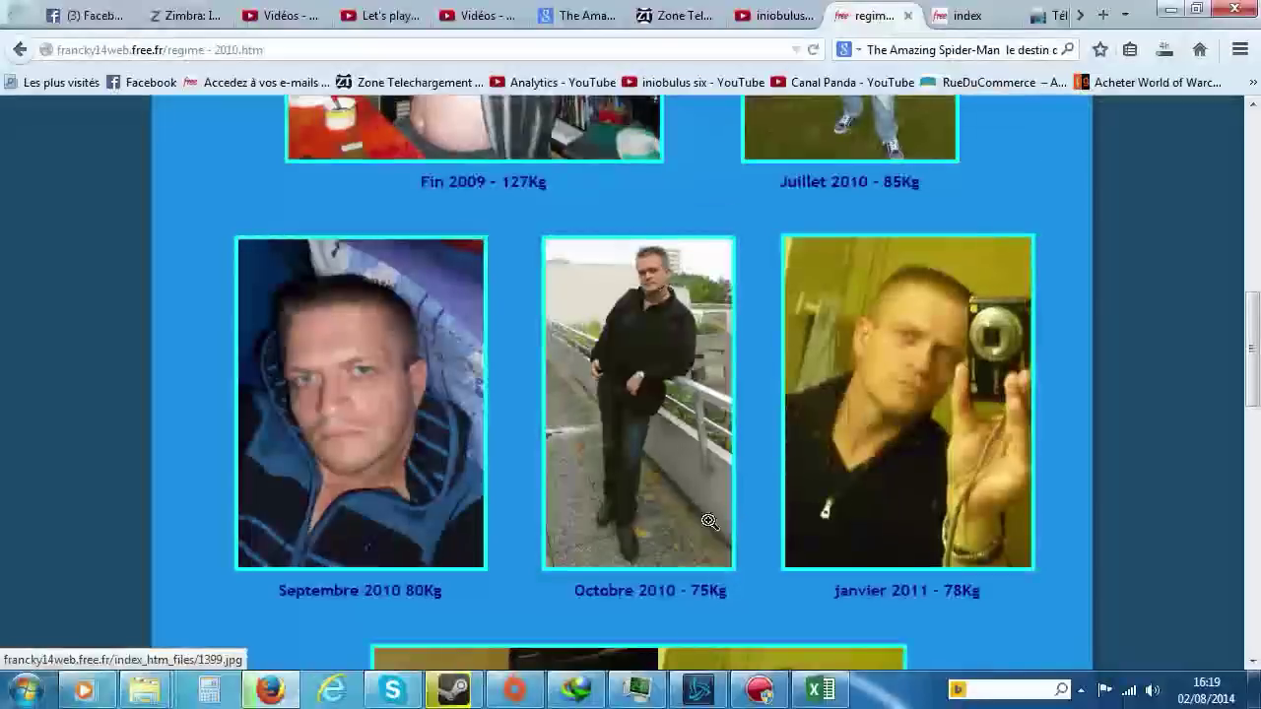
scroll(903, 516, down, 5)
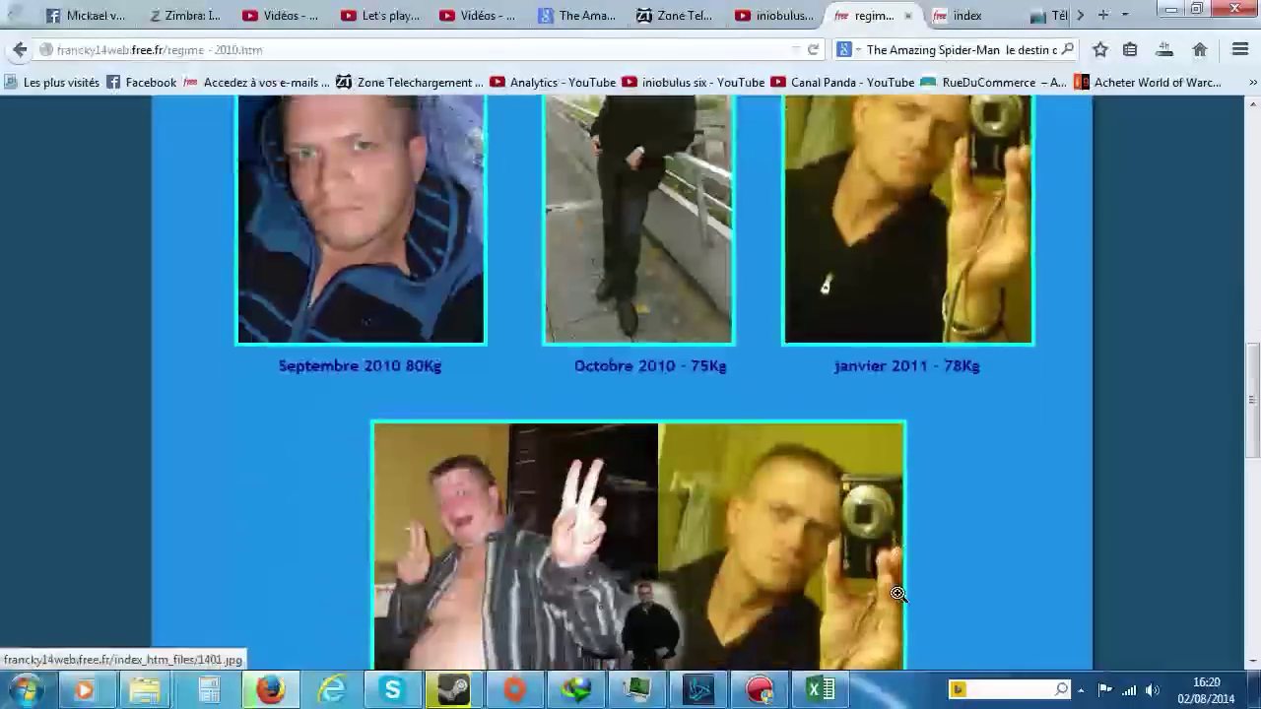
scroll(898, 593, up, 10)
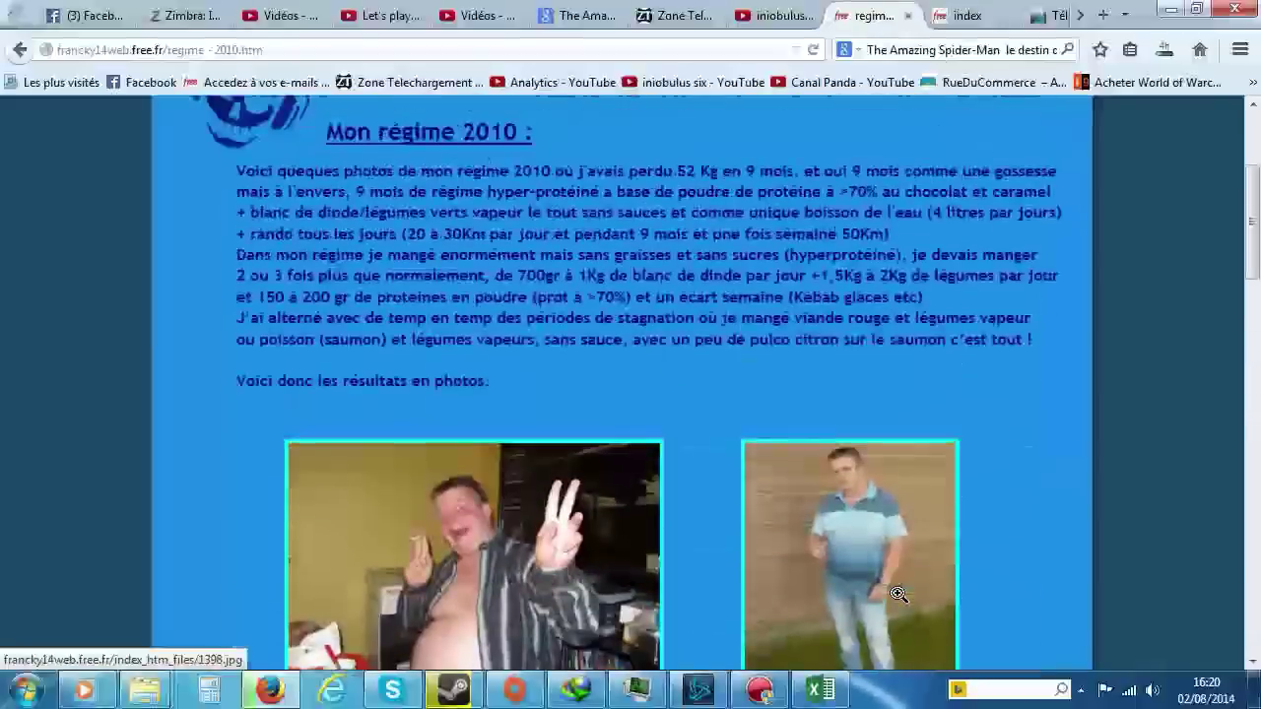
scroll(897, 593, up, 1)
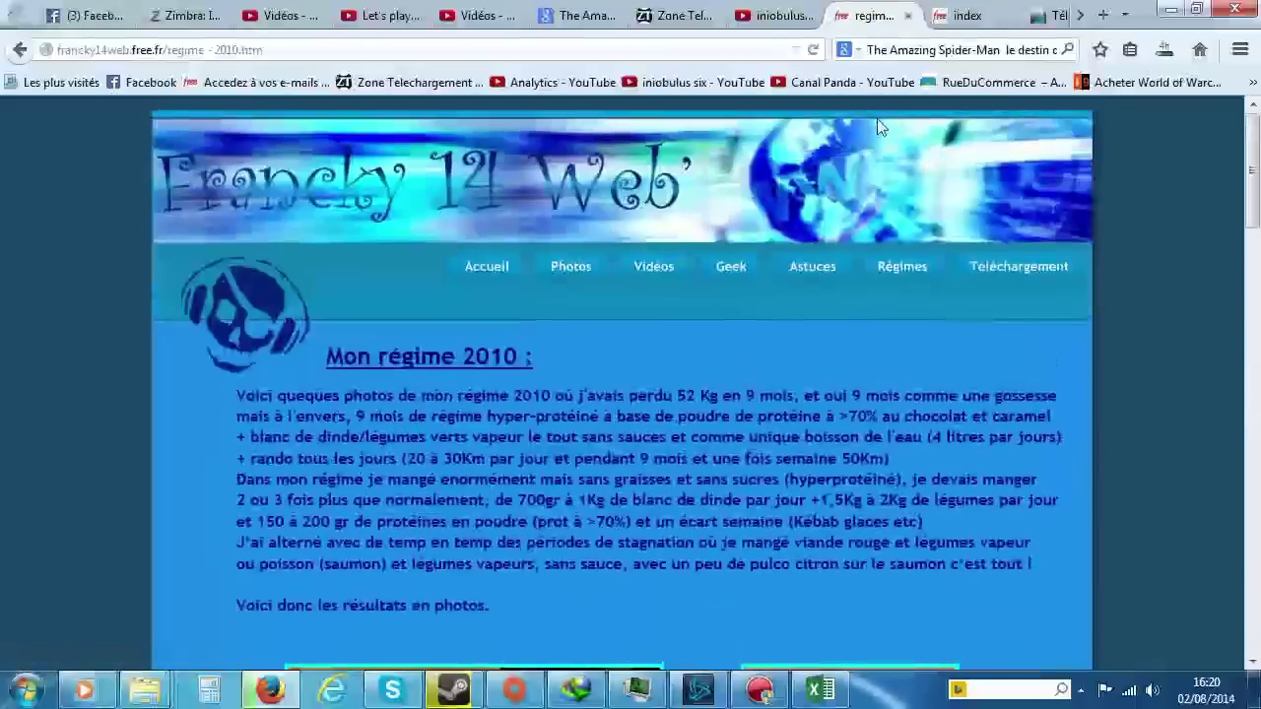
Step: Open the 2014 diet page under Régimes and review its introduction and first-month progress photos
click(976, 17)
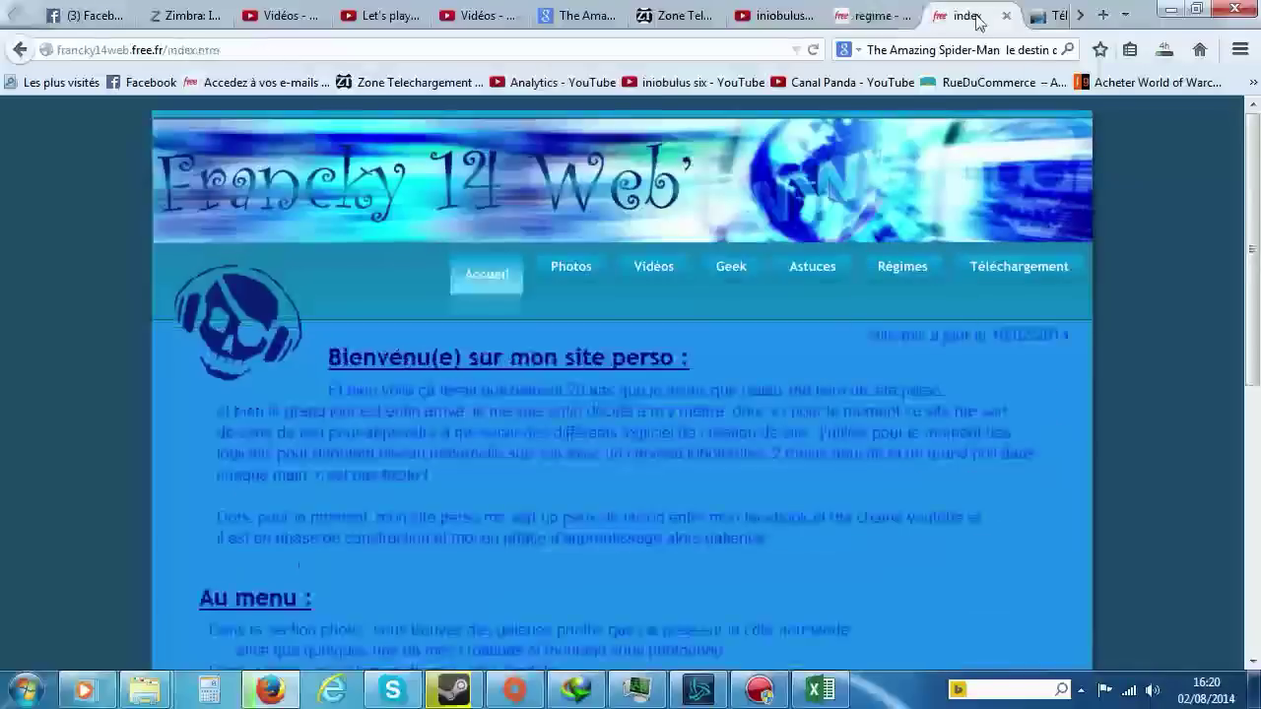
click(872, 15)
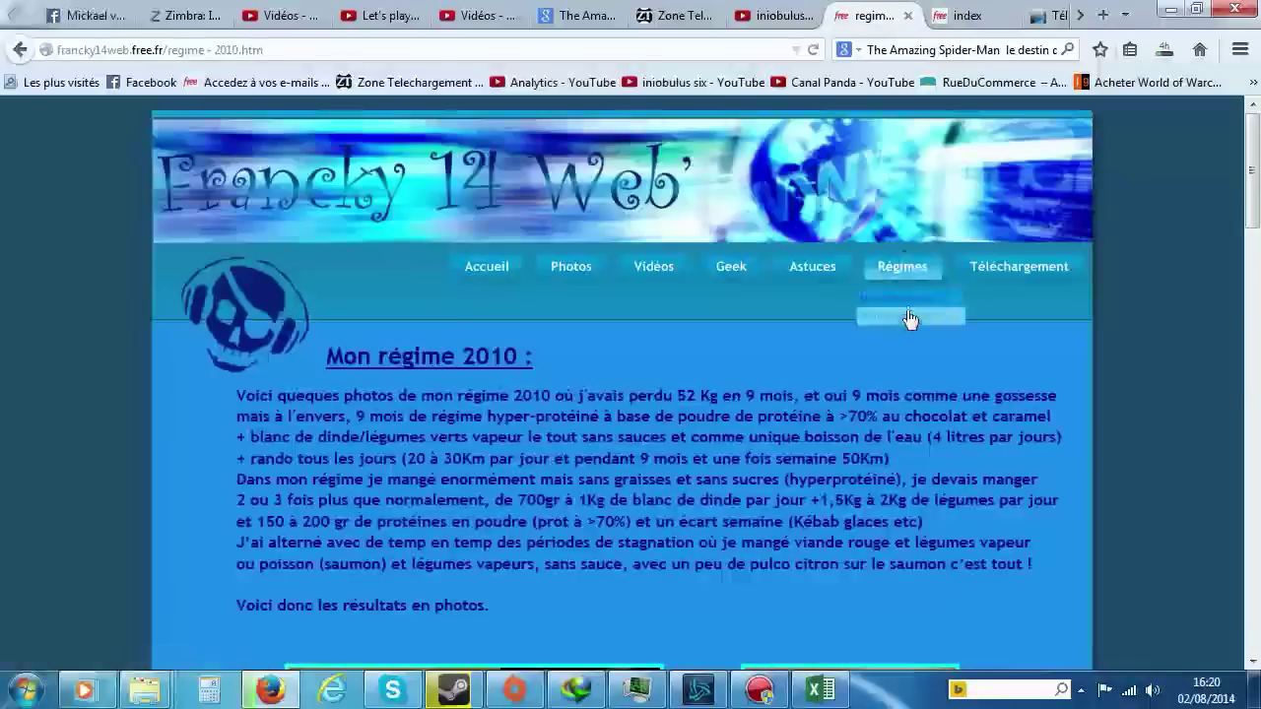
click(907, 314)
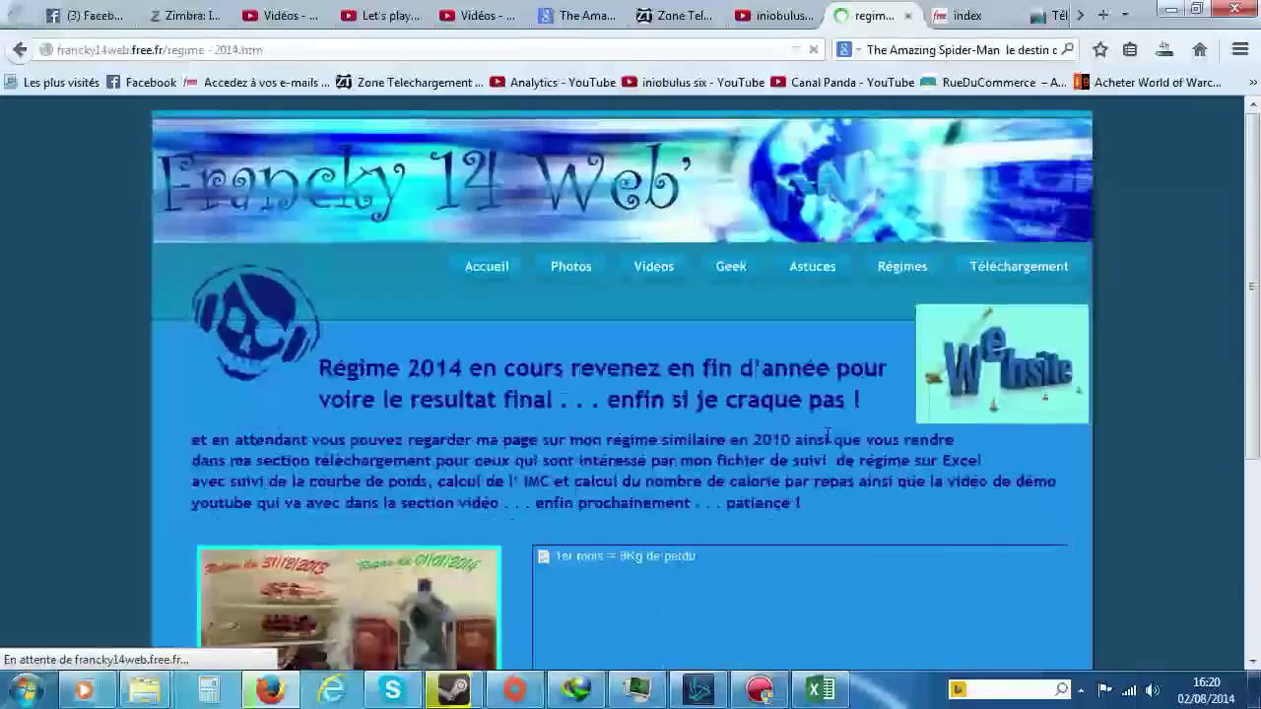
scroll(828, 436, down, 2)
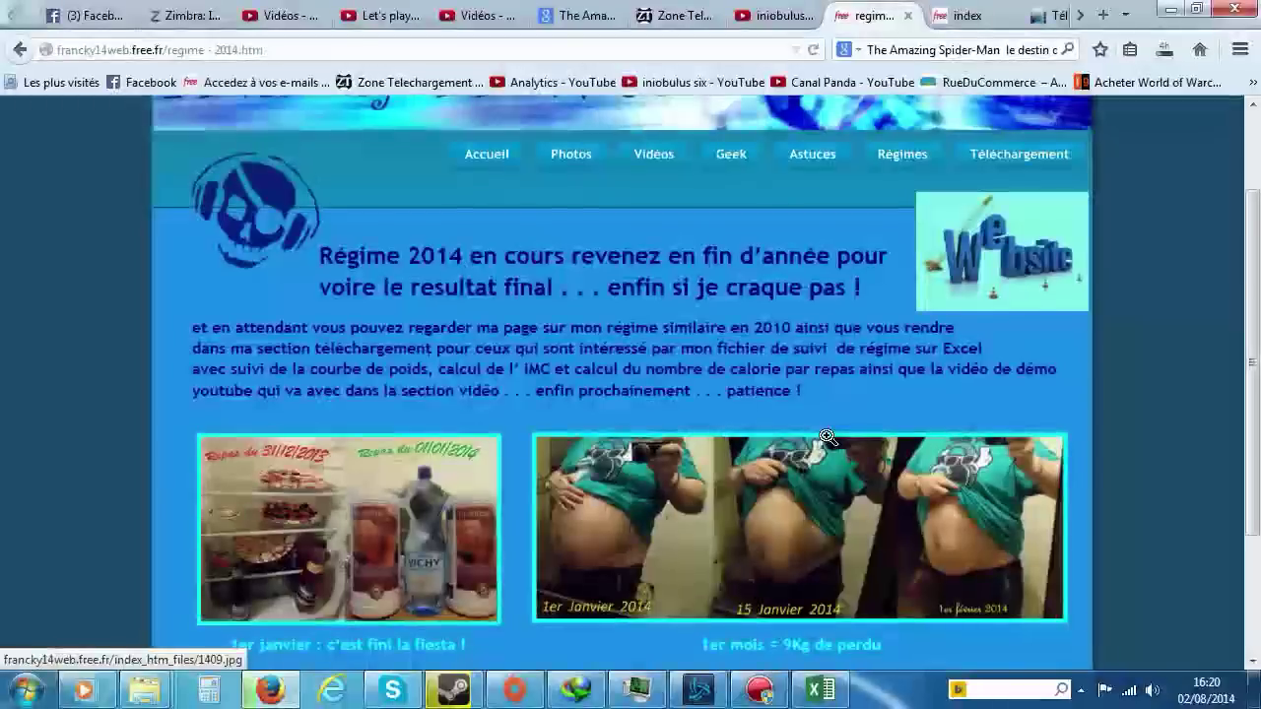
scroll(828, 437, down, 3)
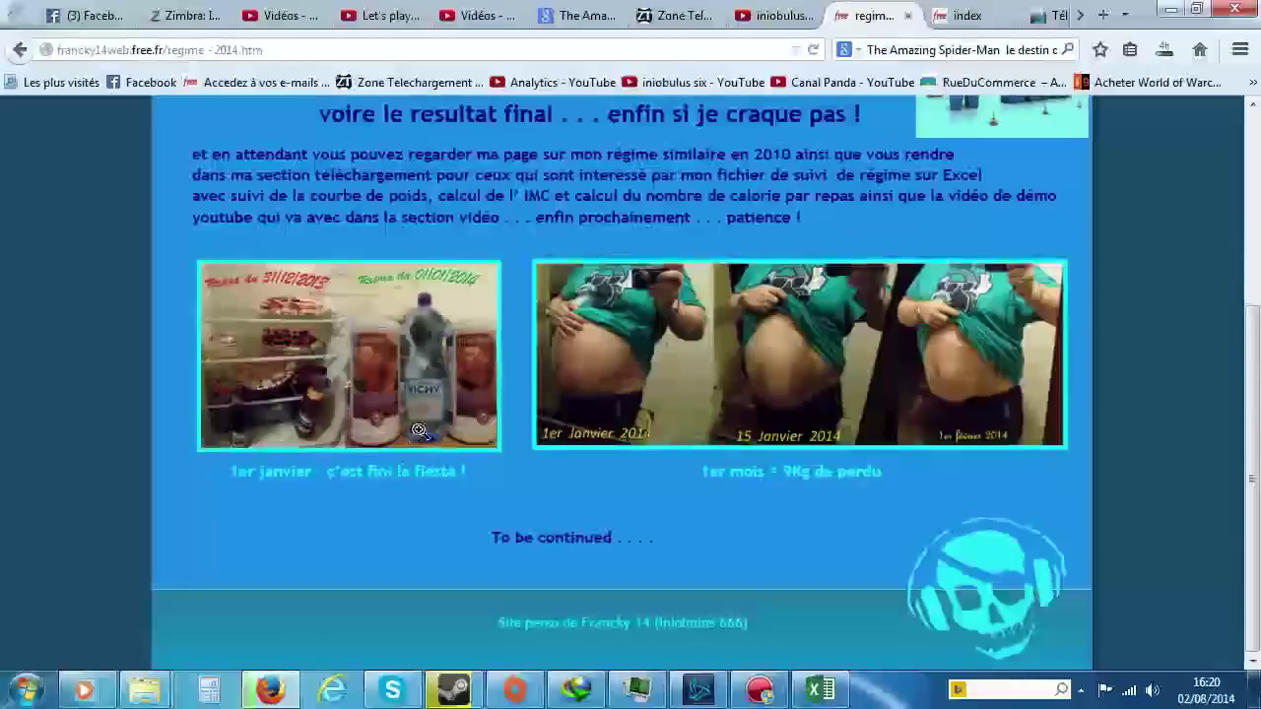
scroll(433, 465, up, 5)
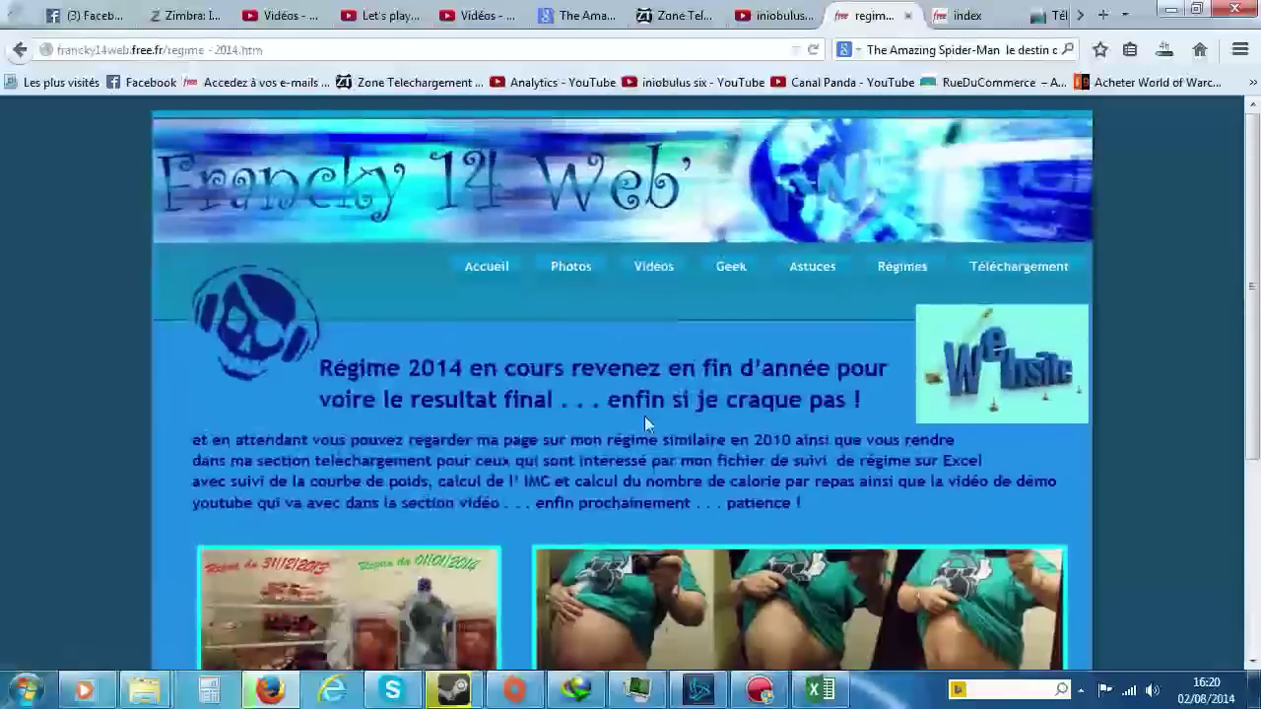
scroll(644, 487, down, 5)
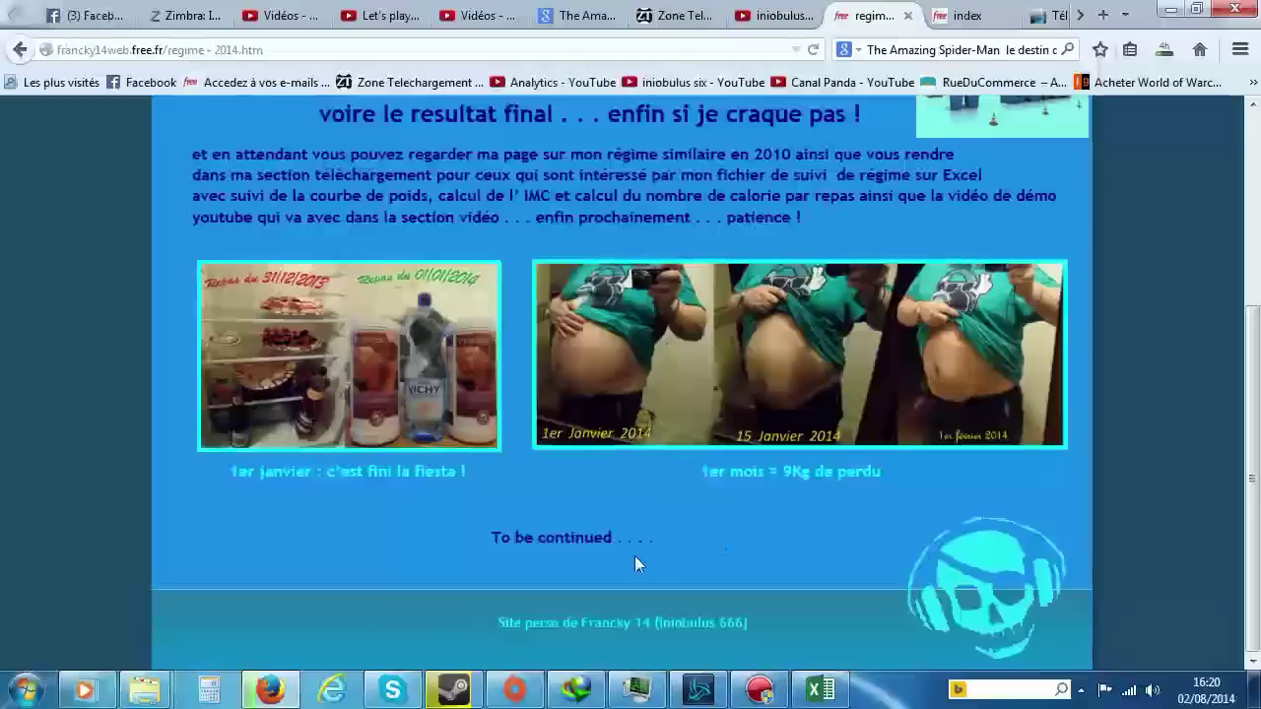
scroll(636, 557, up, 4)
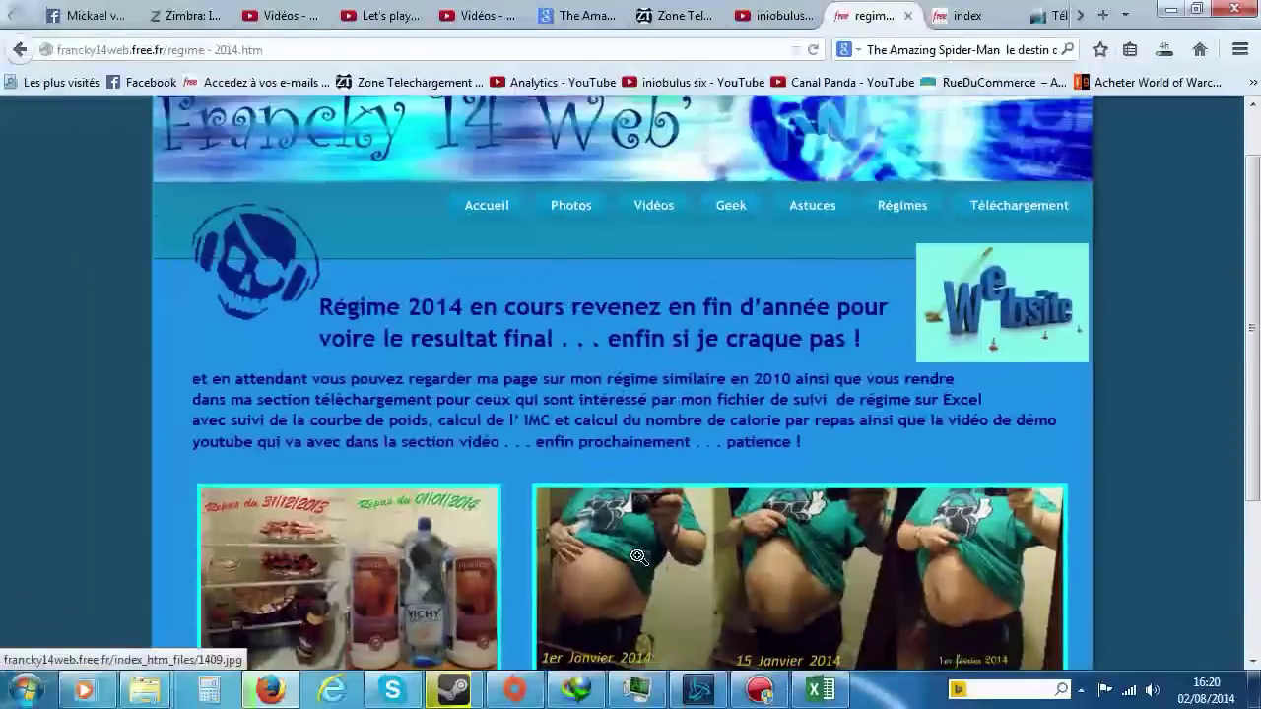
scroll(636, 558, down, 4)
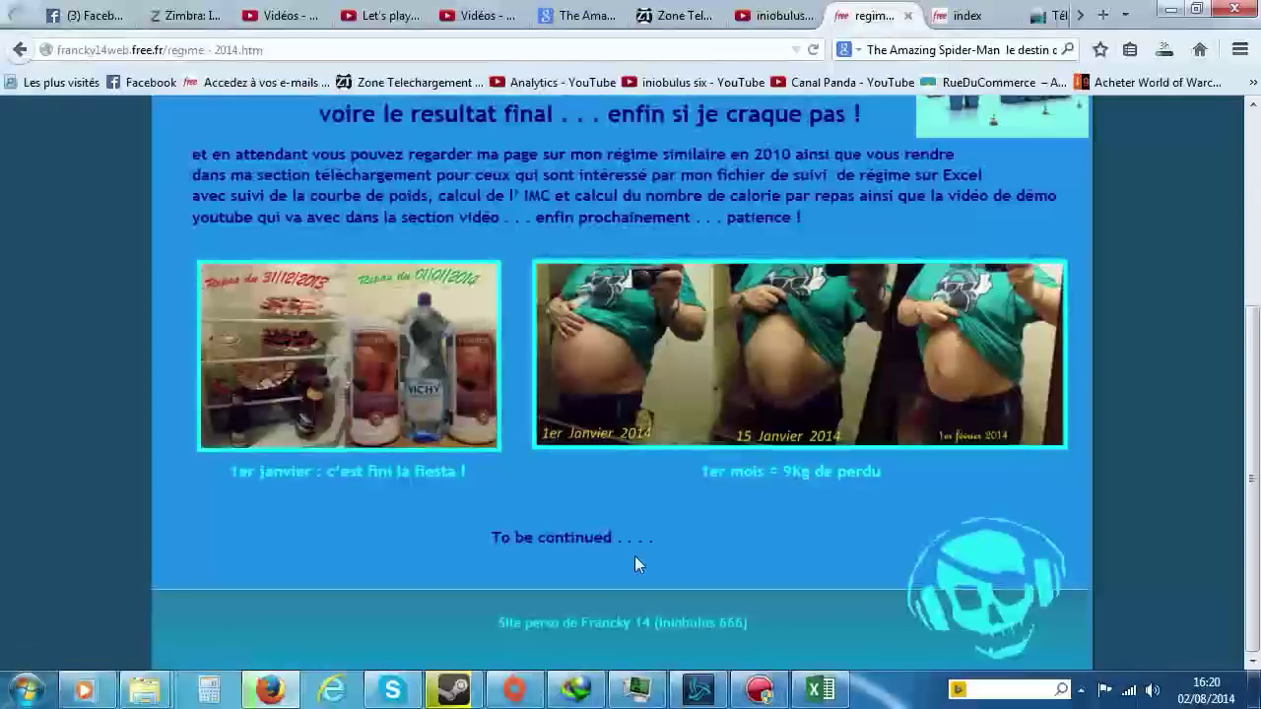
scroll(634, 556, up, 5)
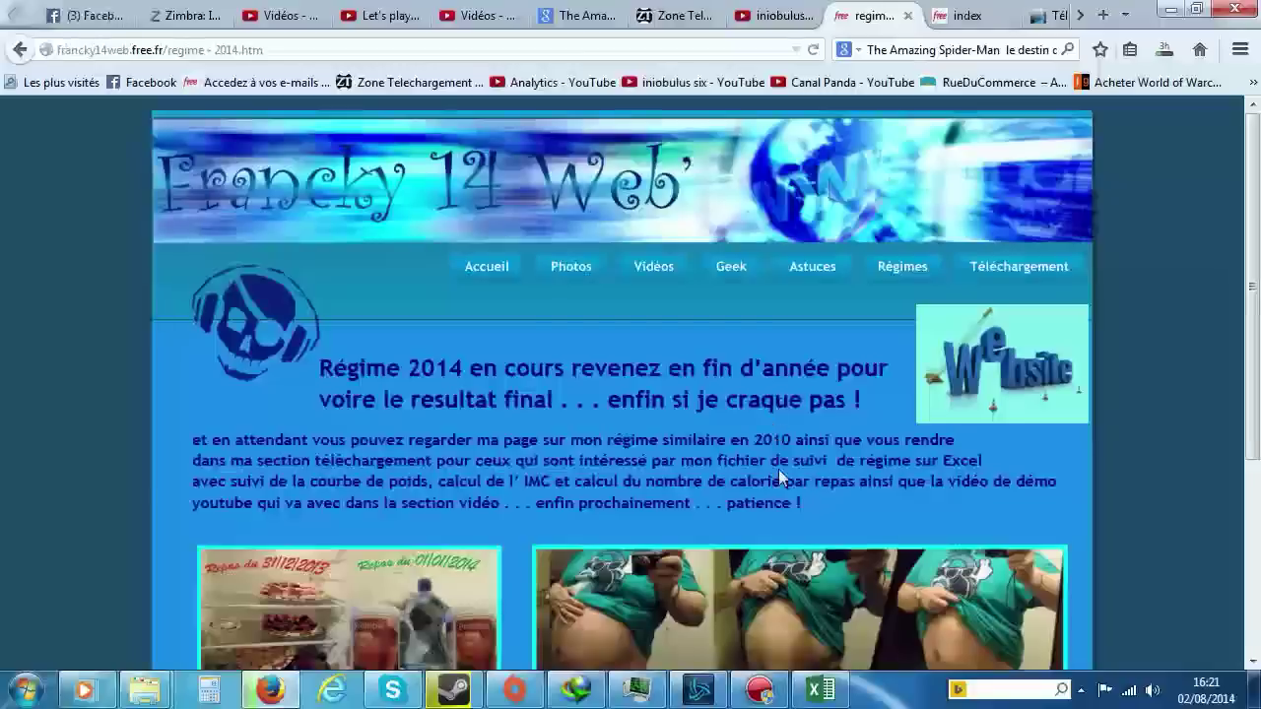
scroll(779, 469, down, 3)
scroll(782, 473, up, 3)
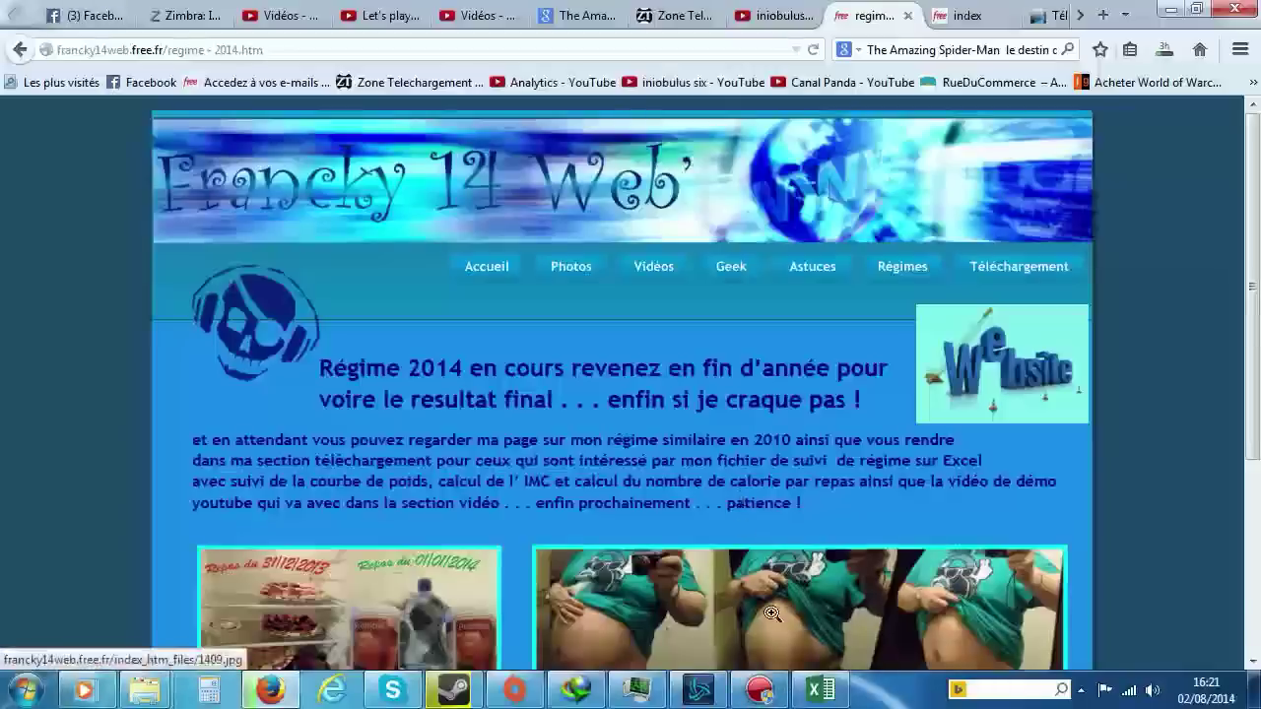
Step: Go back to the website's Accueil page and return to the Regime & Calories workbook in Excel
click(961, 15)
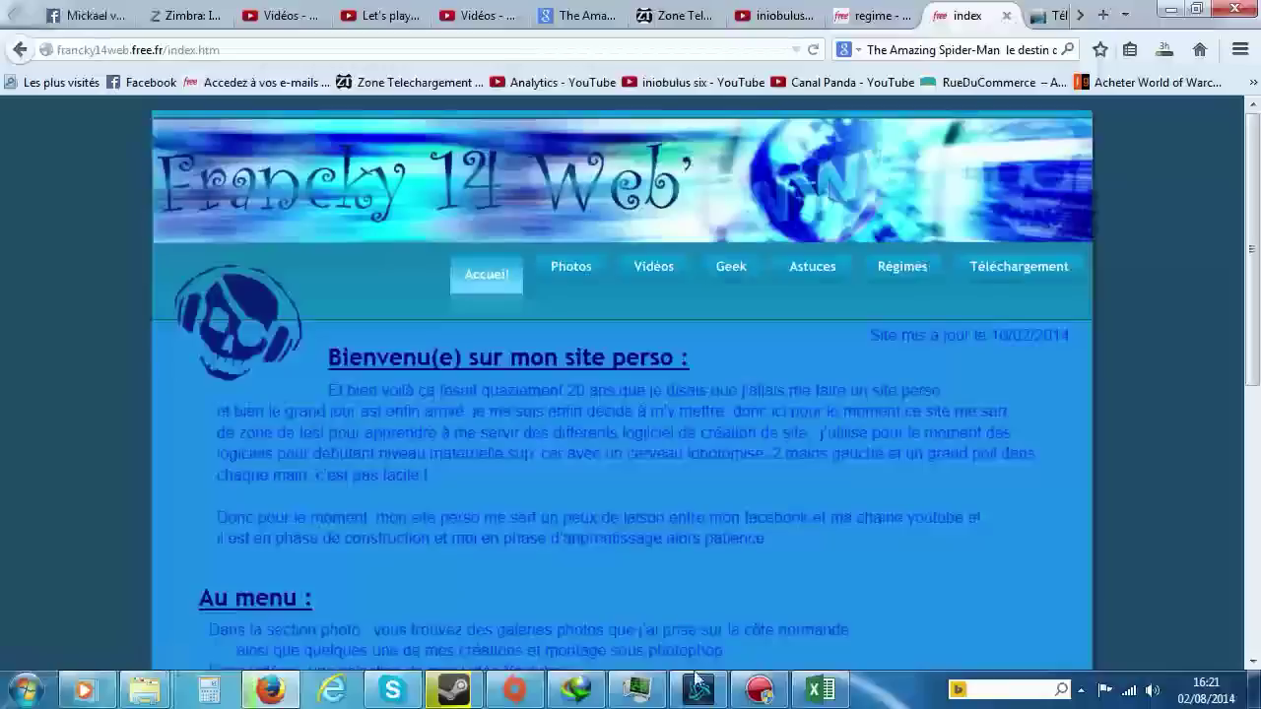
mouse_move(841, 697)
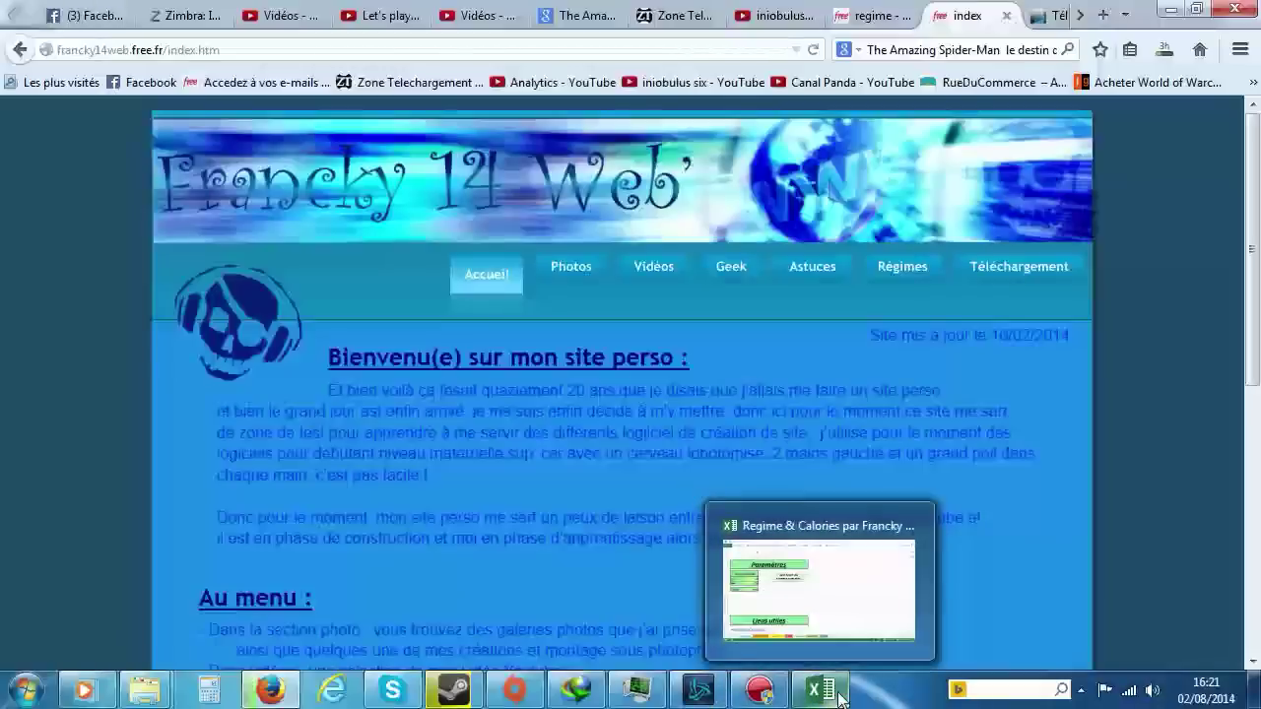